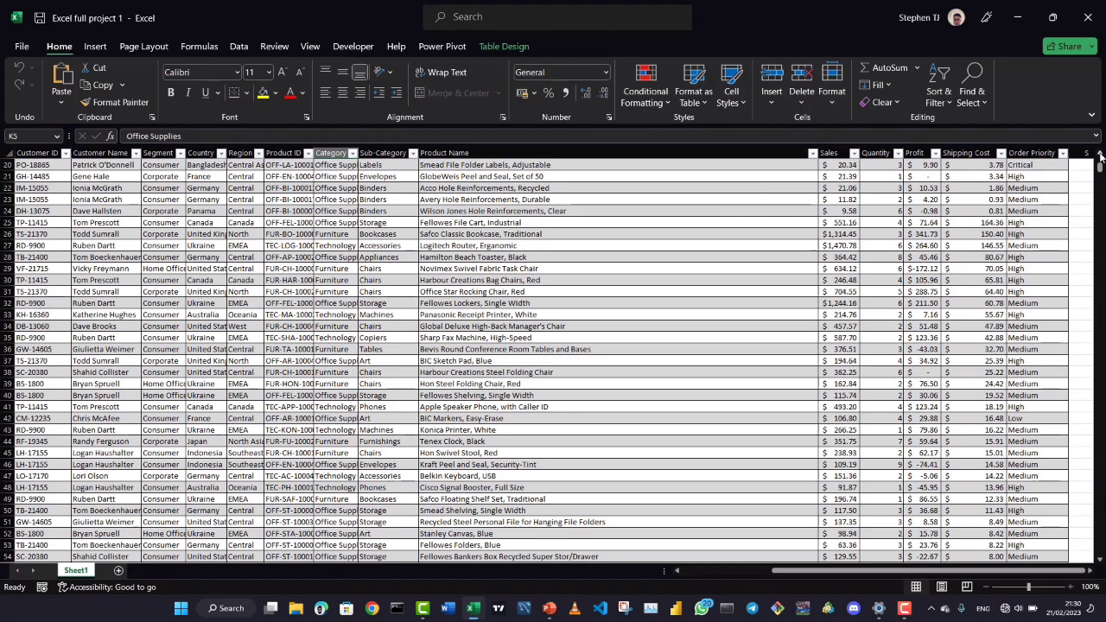
Widen the Customer Name, Segment and Ship Mode columns and auto-fit the Country column to its contents
left_click(1100, 155)
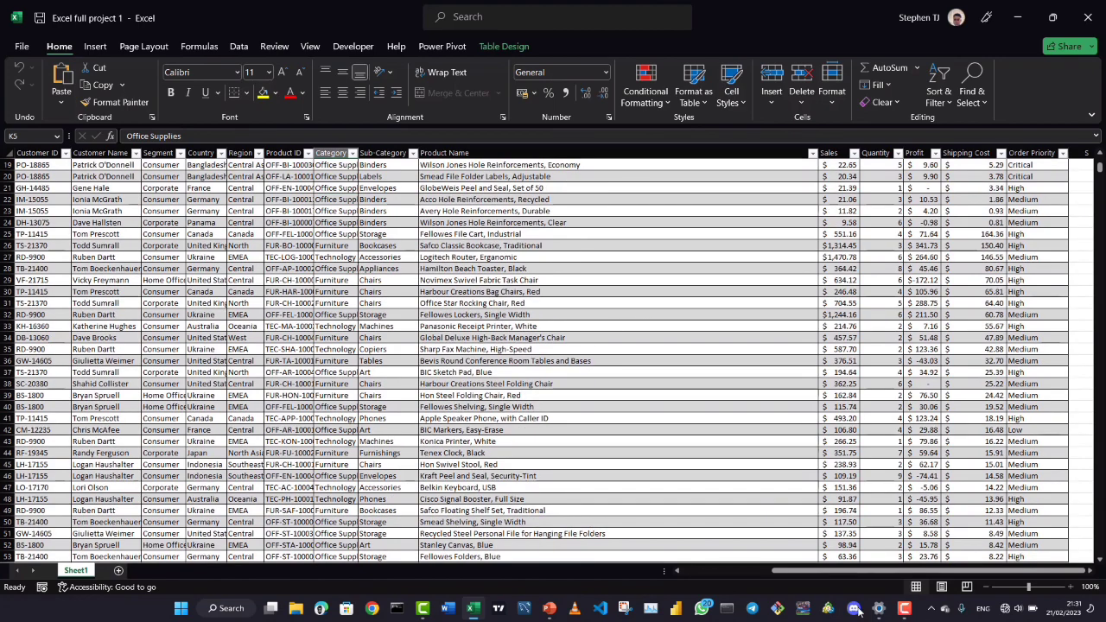
left_click(1072, 589)
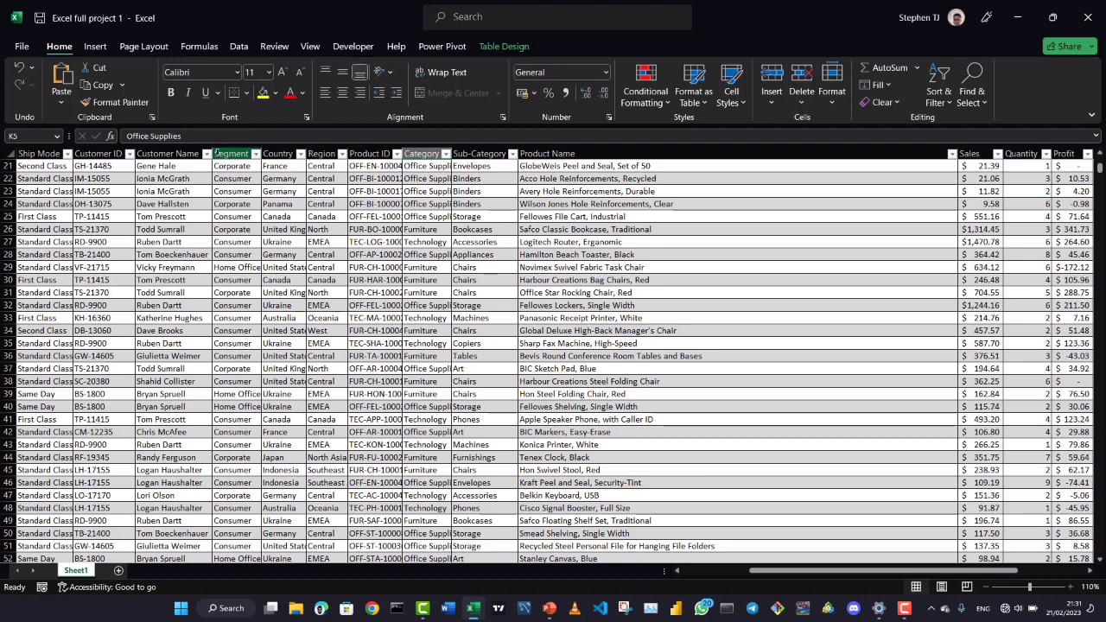
left_click_drag(211, 154, 287, 154)
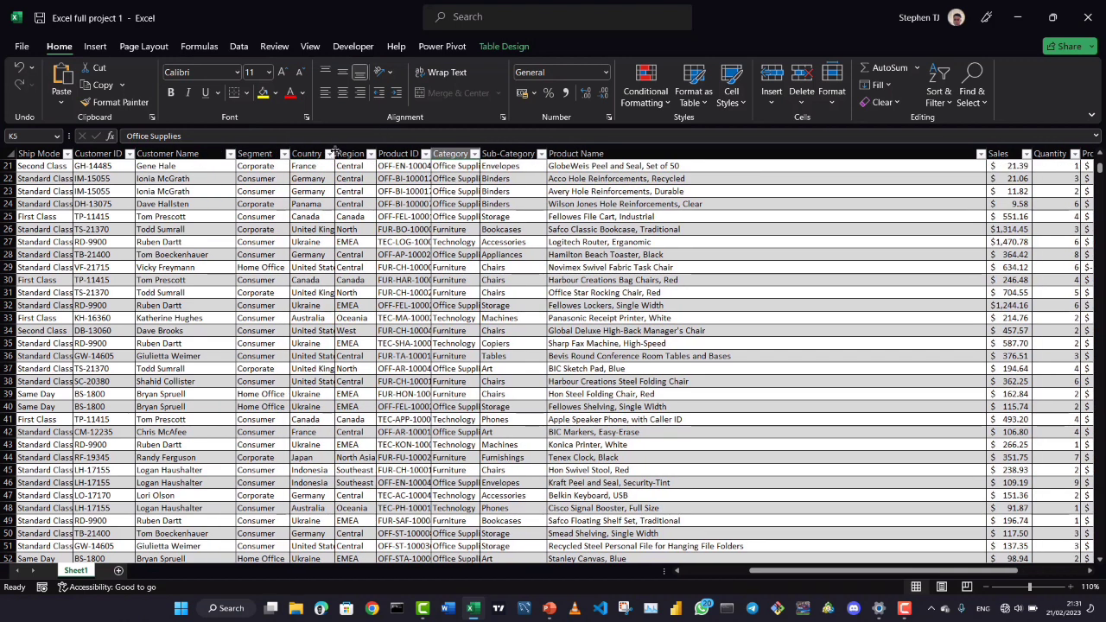
double_click(332, 154)
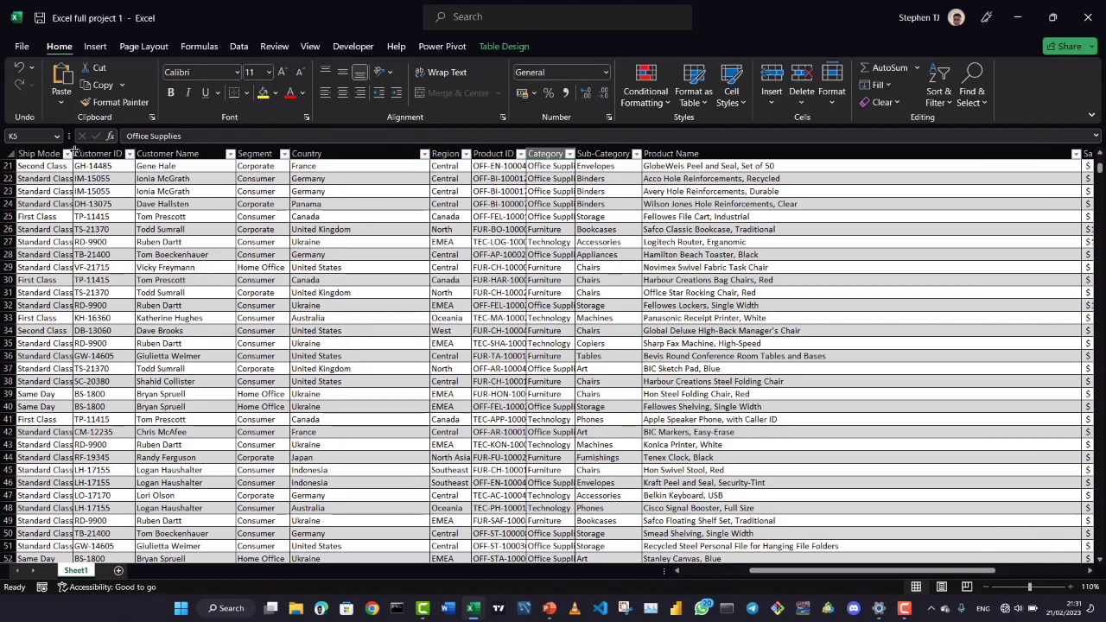
left_click_drag(73, 153, 78, 154)
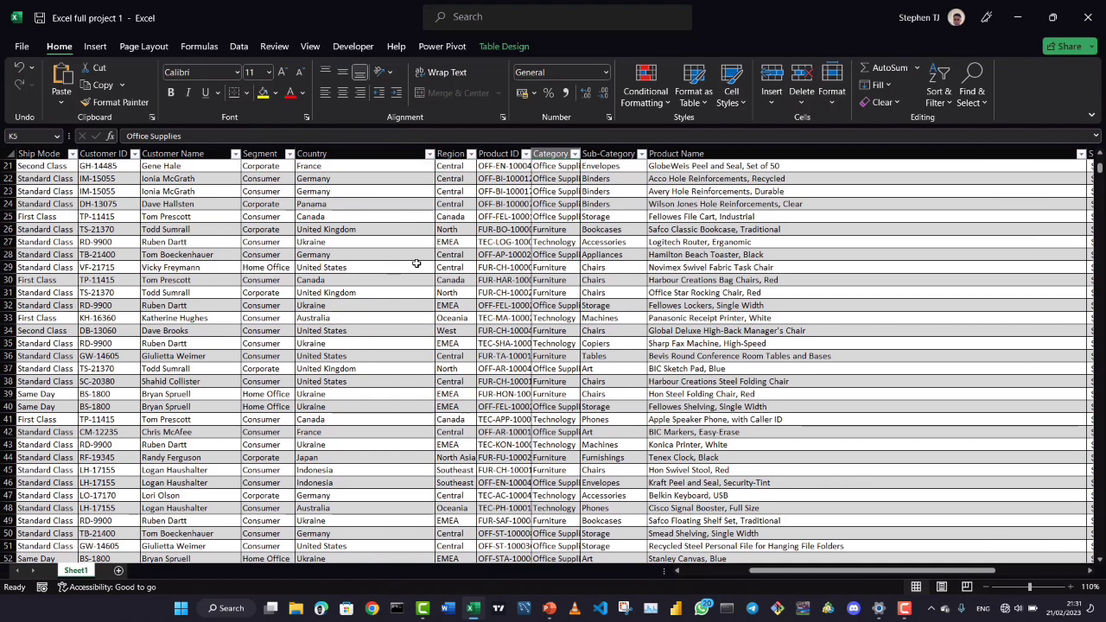
Widen the Region column and auto-fit the Product ID, Category and Sub-Category columns to their contents
scroll(416, 262, "up", 5)
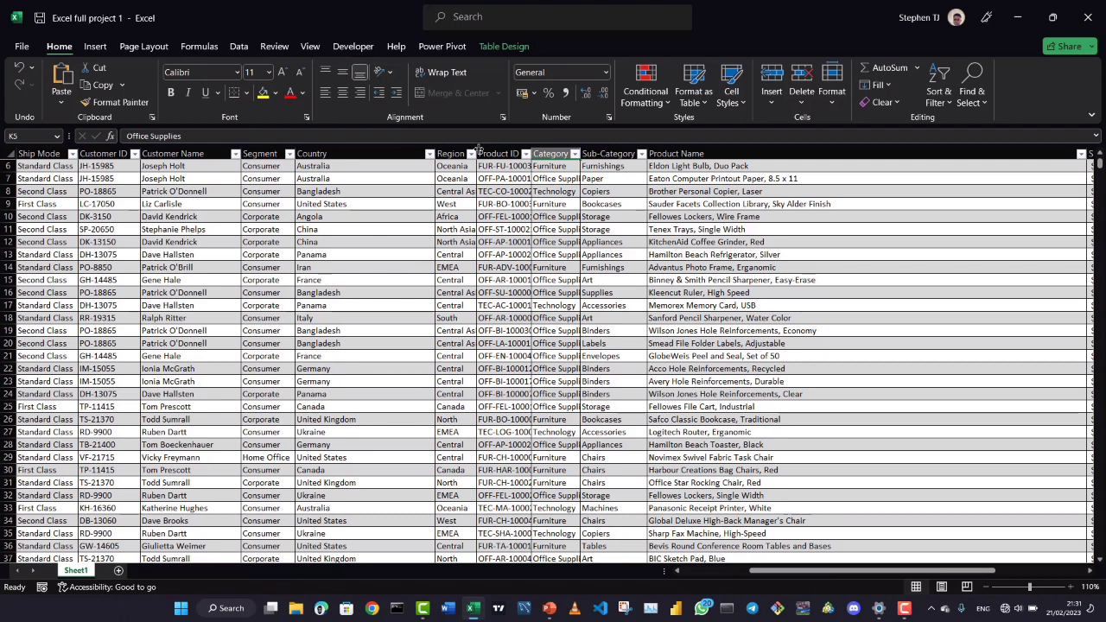
left_click_drag(477, 152, 498, 152)
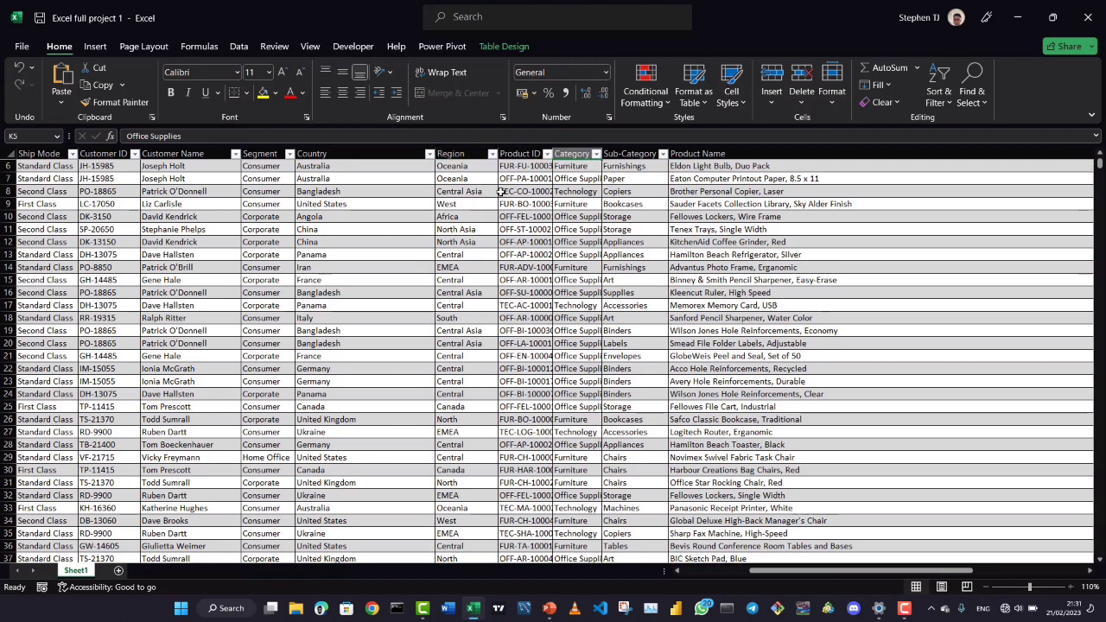
double_click(554, 151)
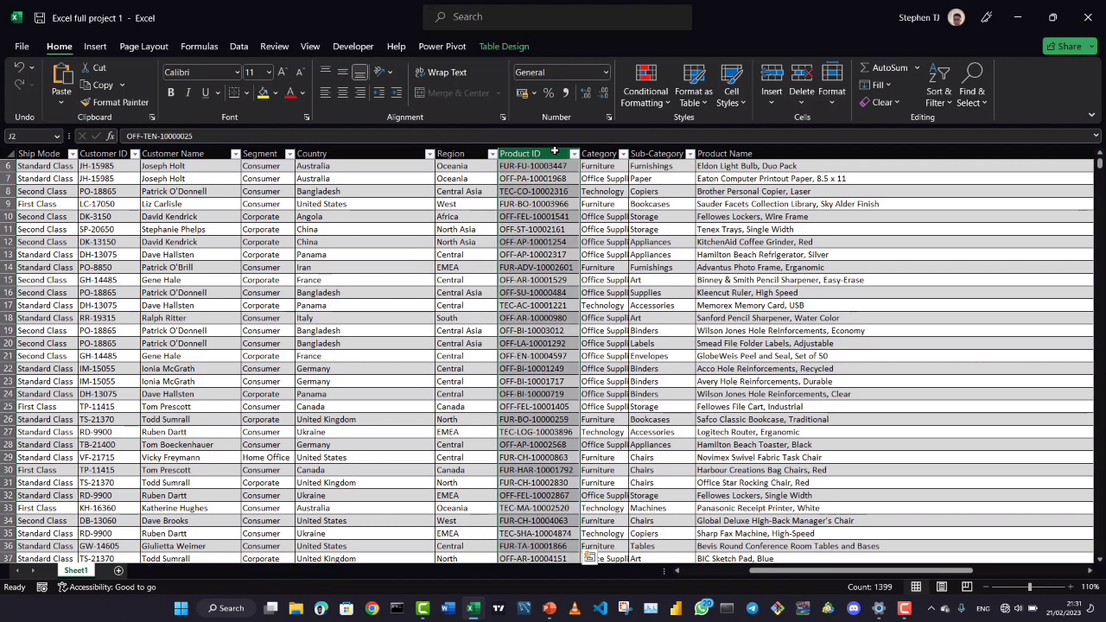
double_click(628, 153)
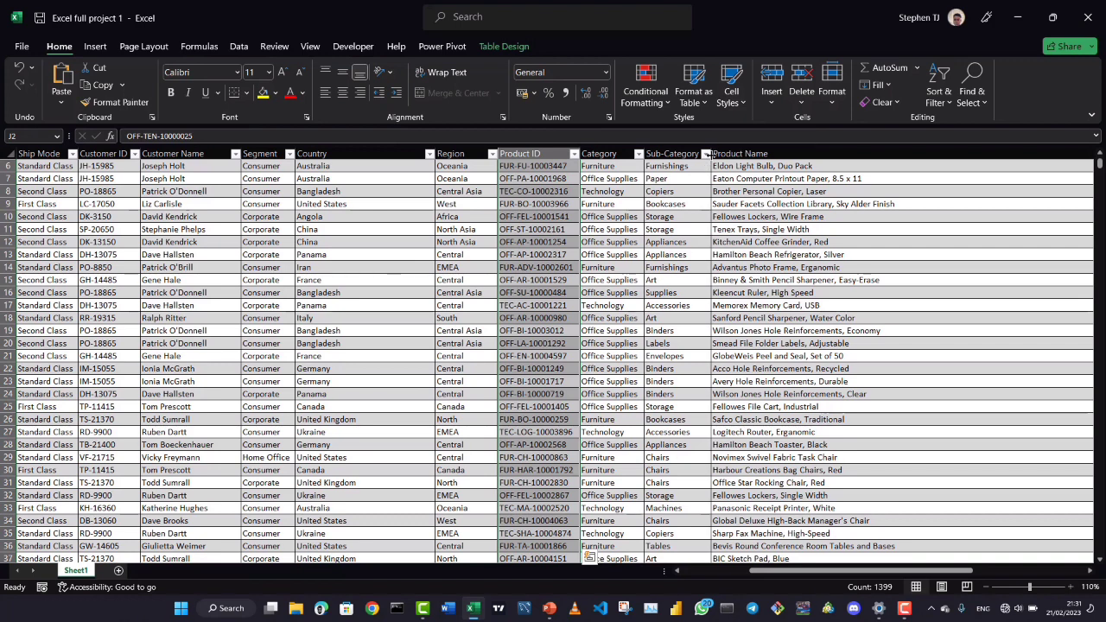
double_click(709, 153)
Auto-fit the Order ID and Ship Date columns to their contents and widen the Ship Mode column slightly
scroll(164, 322, "up", 2)
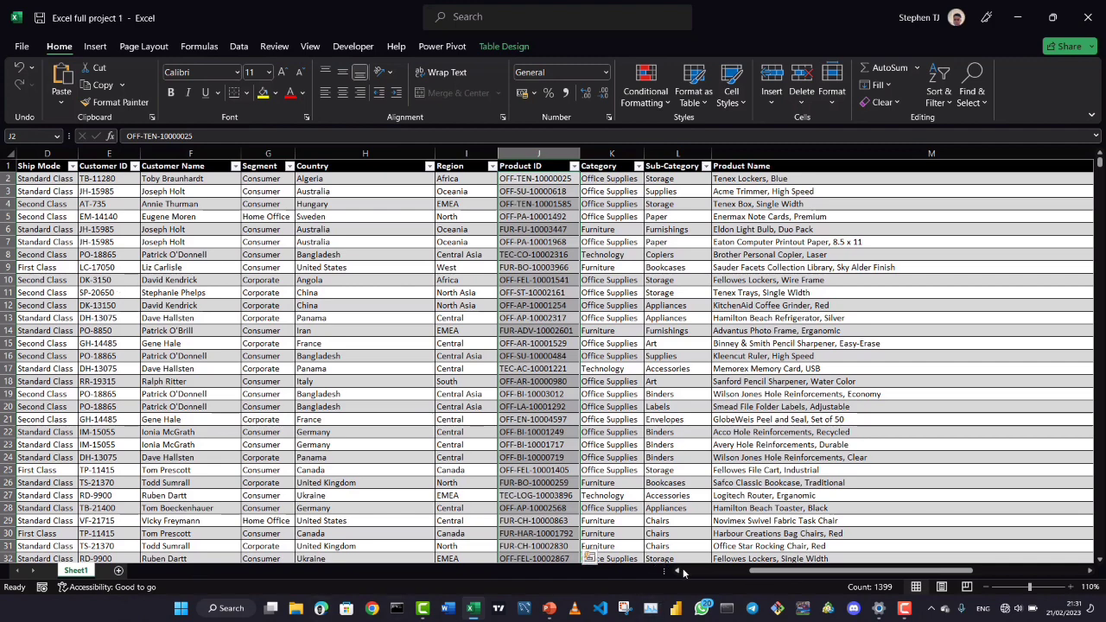
left_click(678, 572)
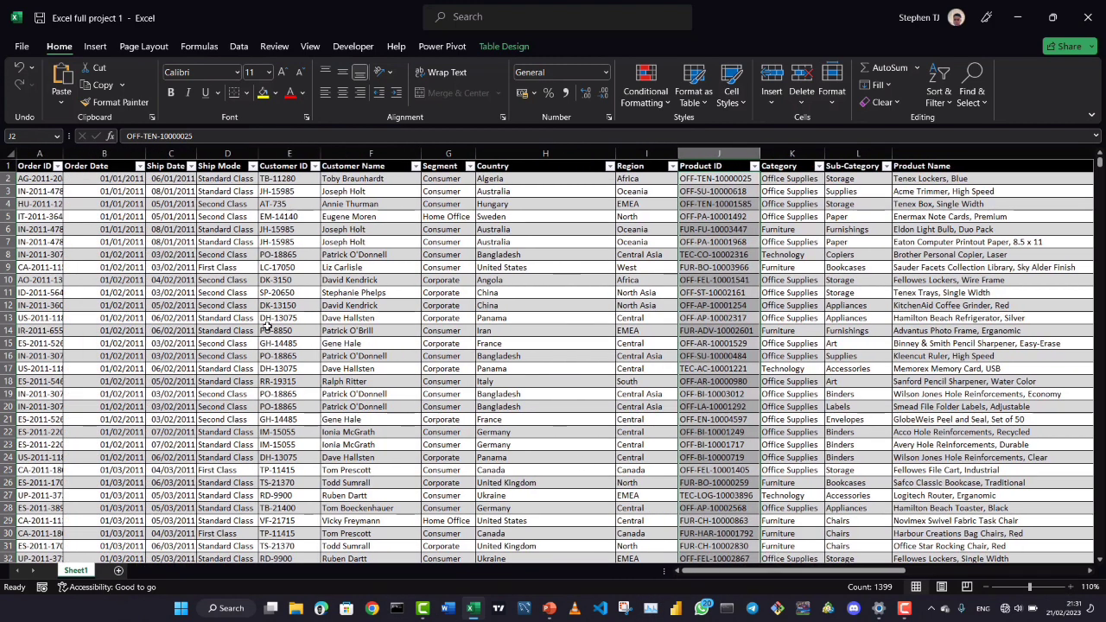
double_click(62, 153)
left_click(130, 229)
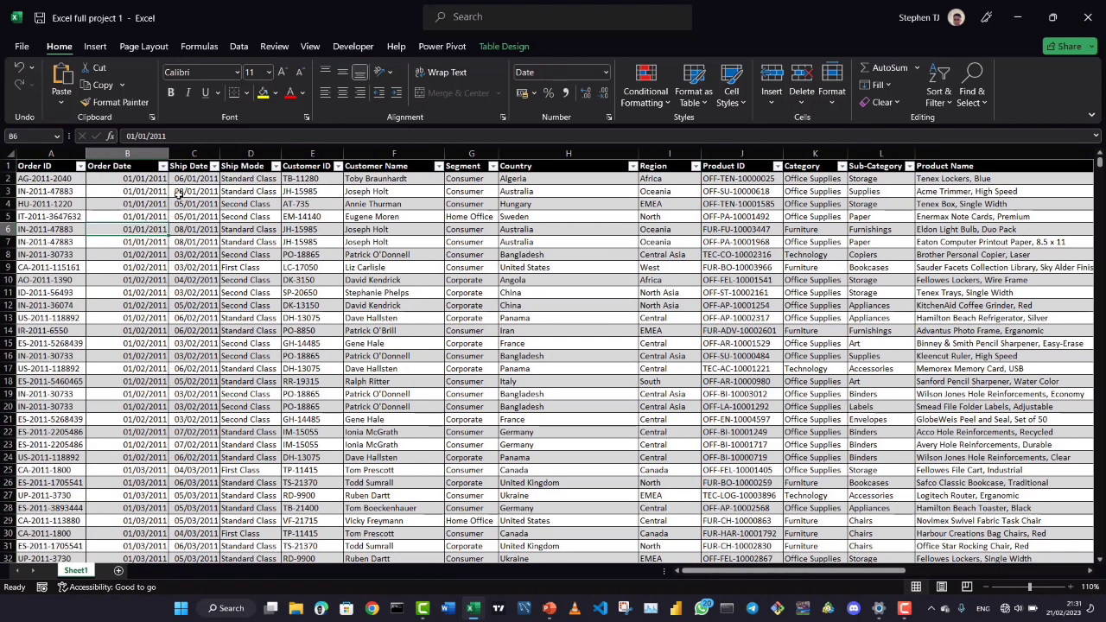
double_click(220, 153)
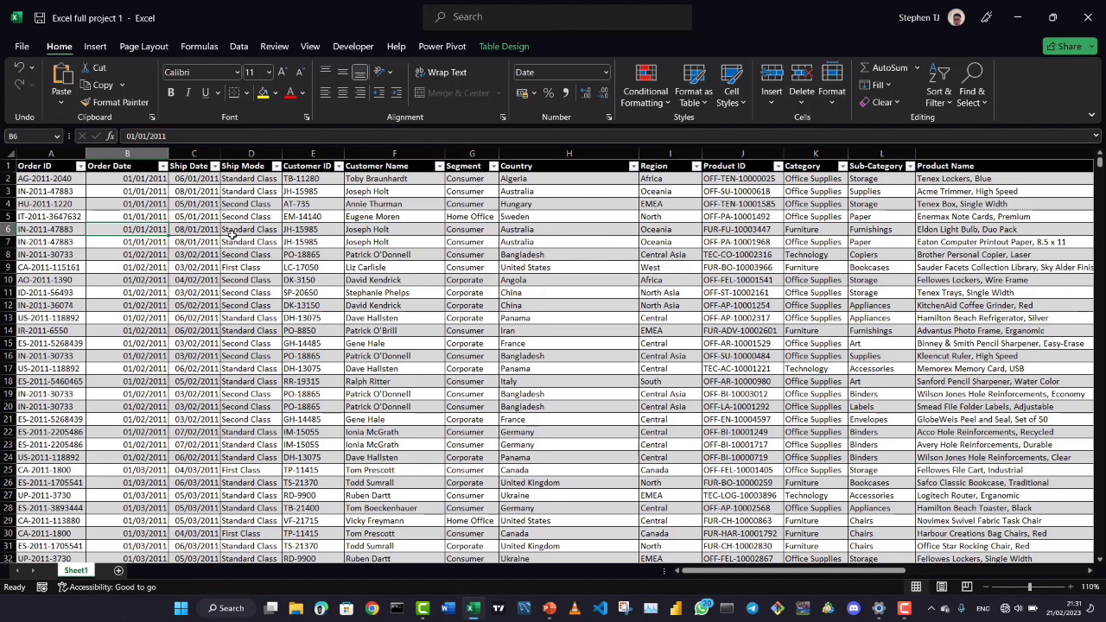
left_click(122, 179)
left_click(184, 178)
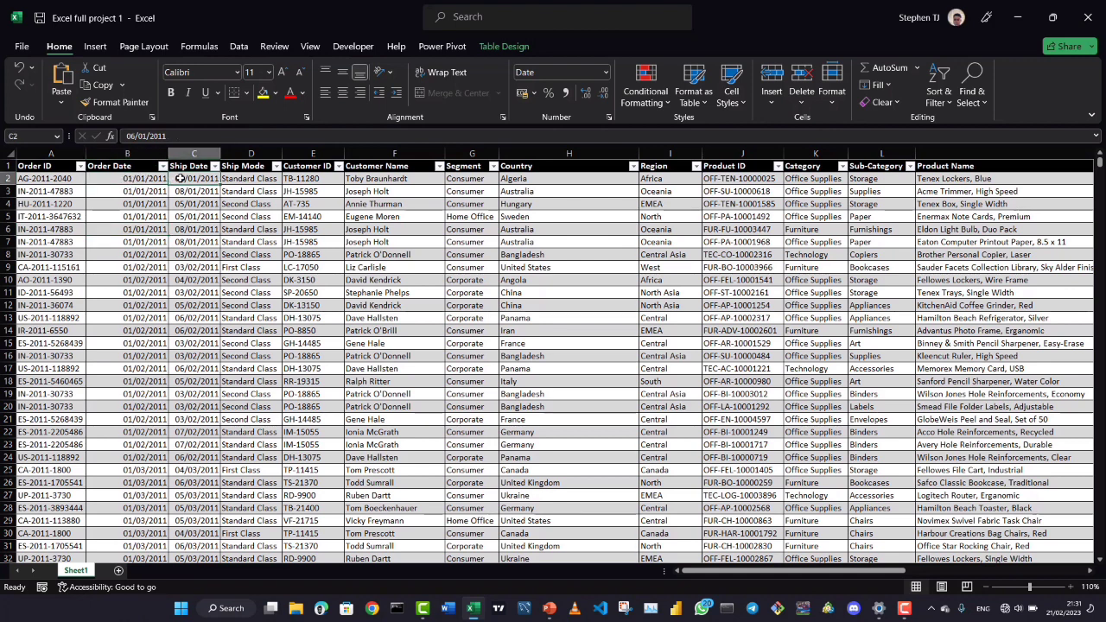
left_click(242, 178)
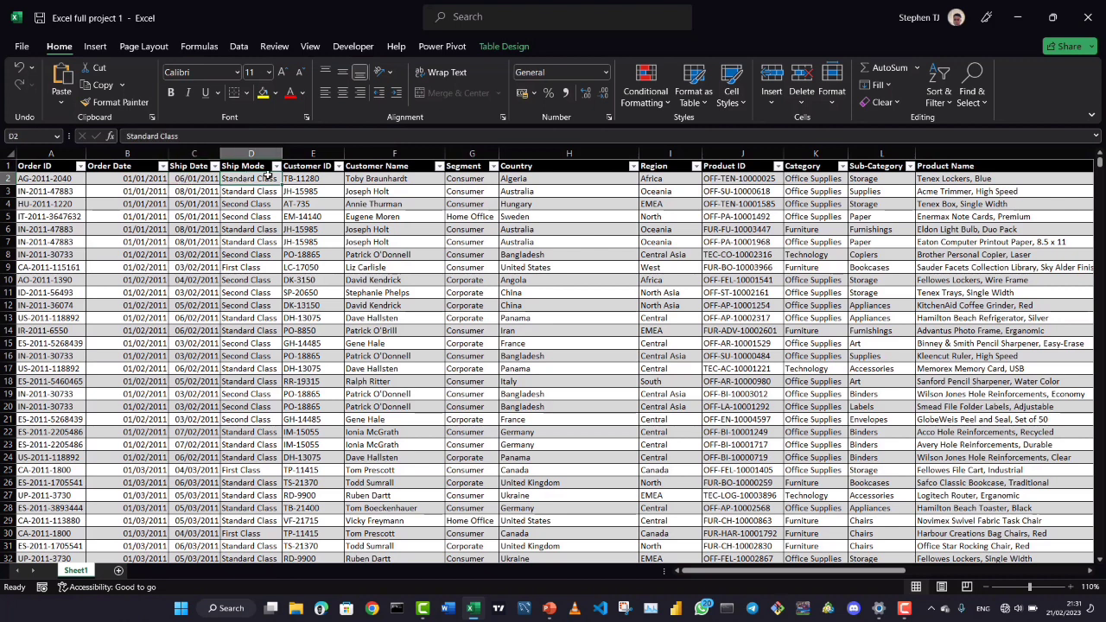
left_click_drag(282, 154, 288, 155)
Review the remaining table fields from Customer ID through Shipping Cost, and the filter options of the Order Priority column
left_click(312, 178)
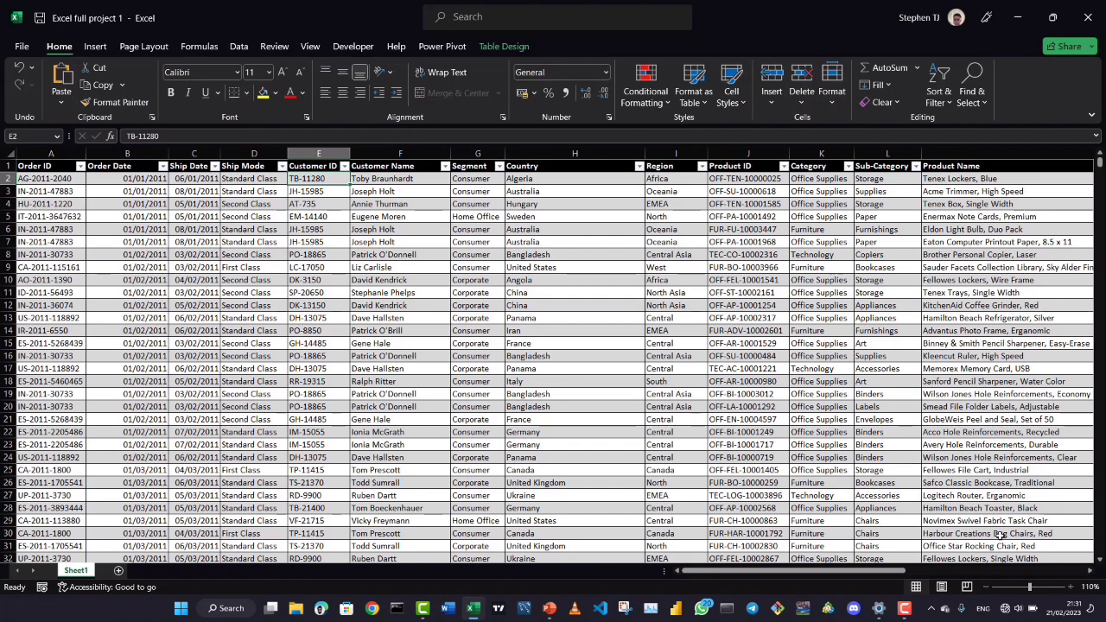
scroll(1091, 576, "right", 2)
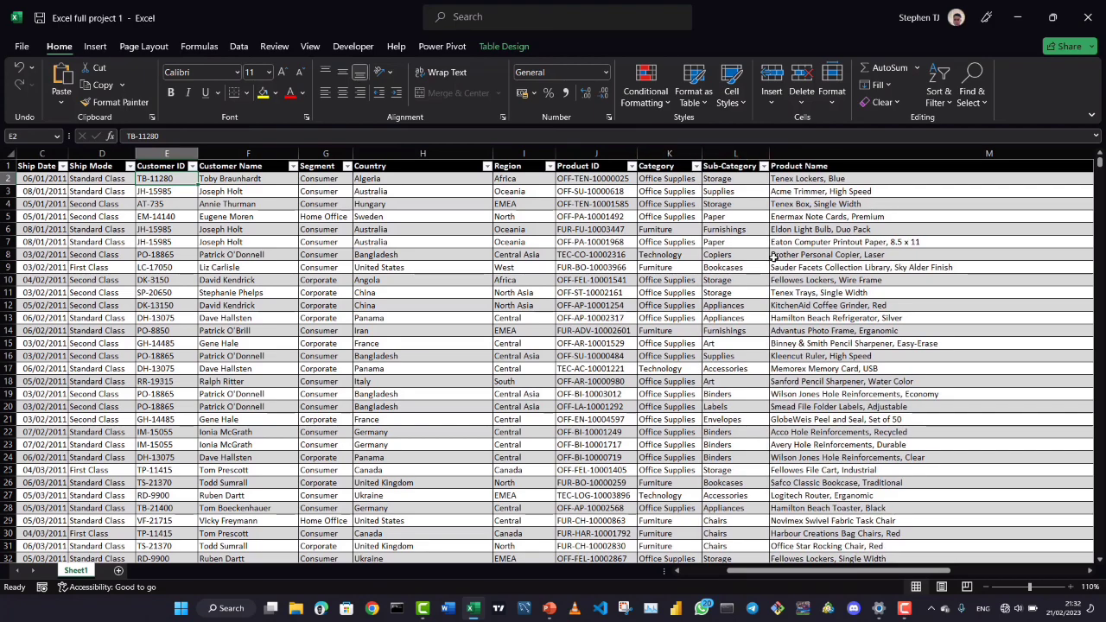
left_click_drag(938, 571, 1033, 586)
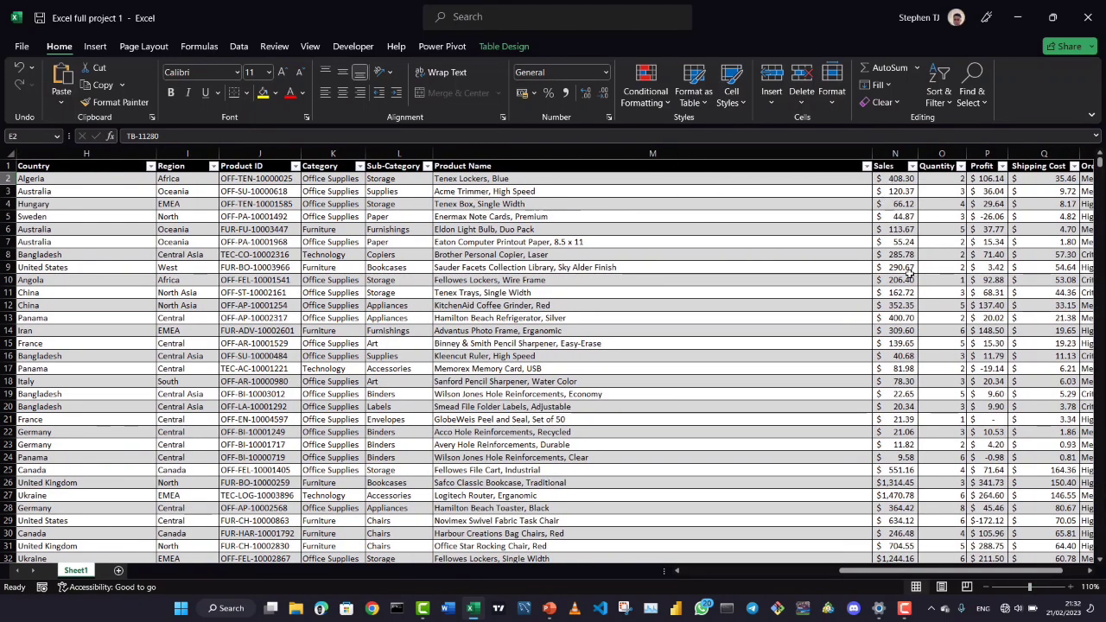
left_click_drag(885, 572, 908, 571)
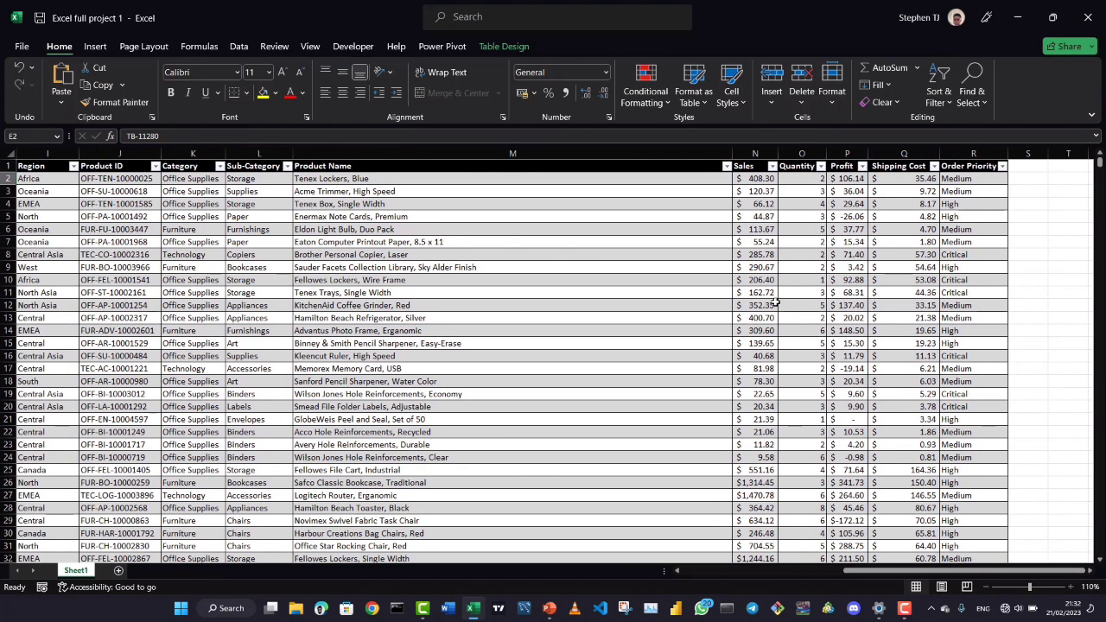
left_click(757, 179)
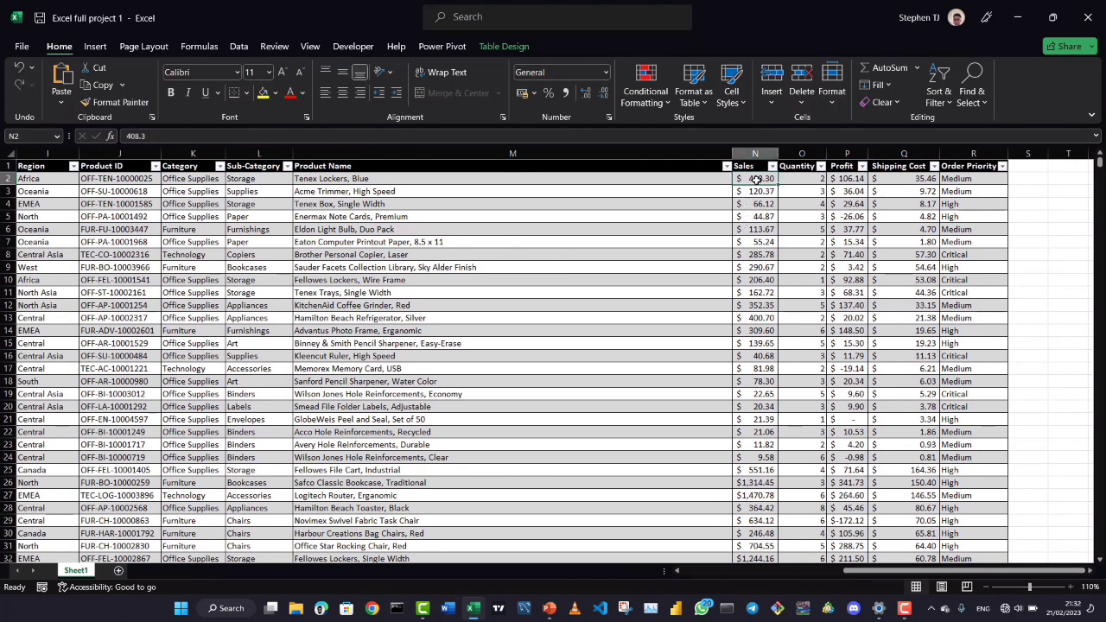
left_click(814, 182)
left_click(839, 180)
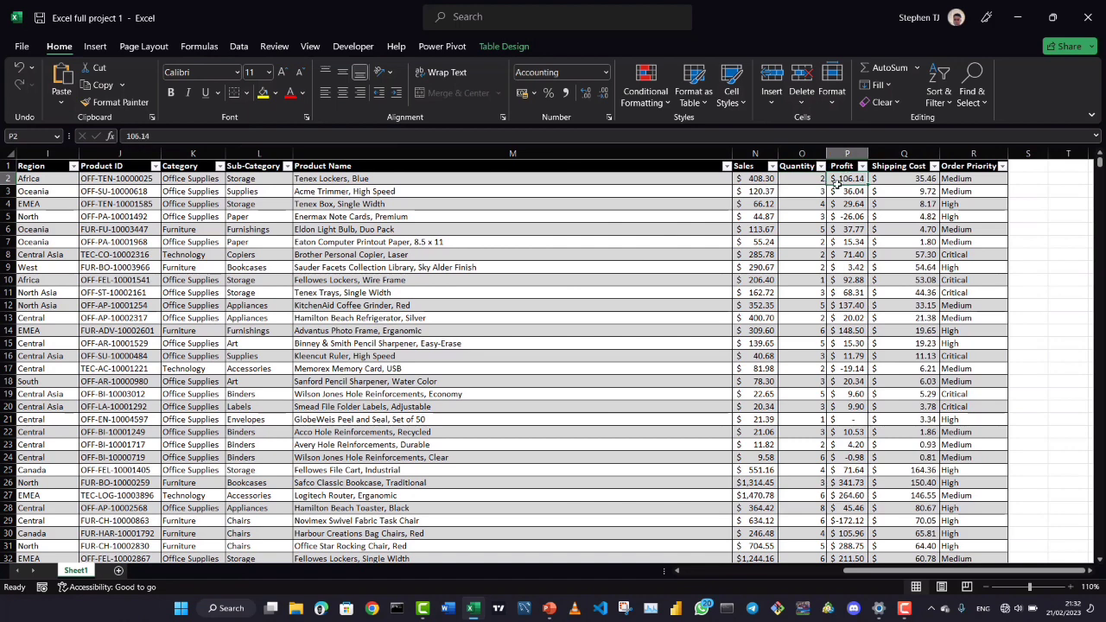
left_click(887, 179)
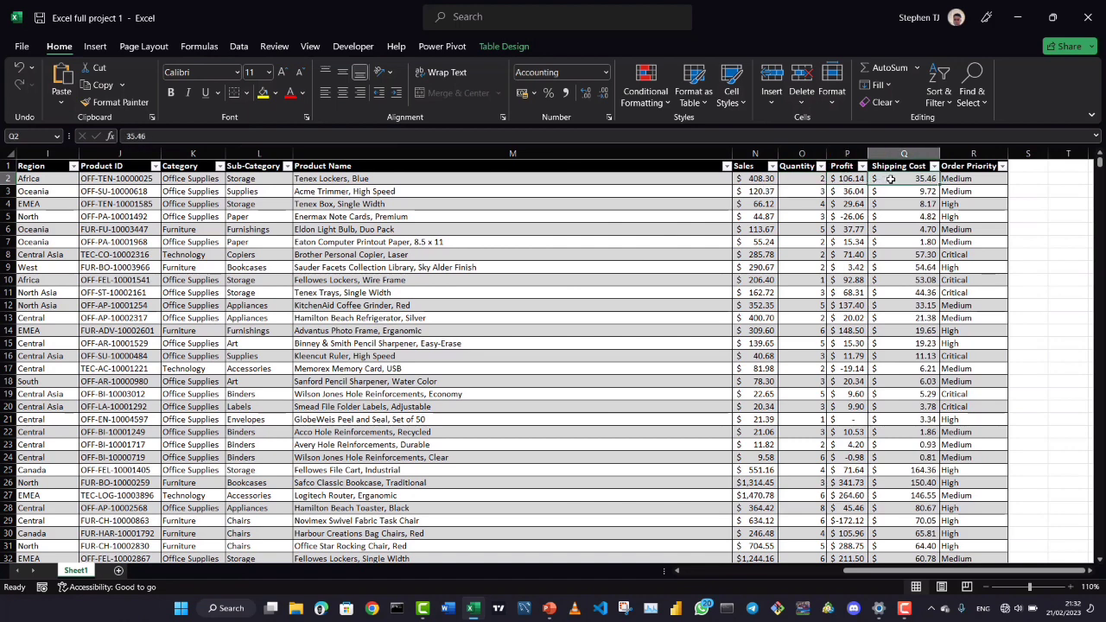
left_click(1001, 166)
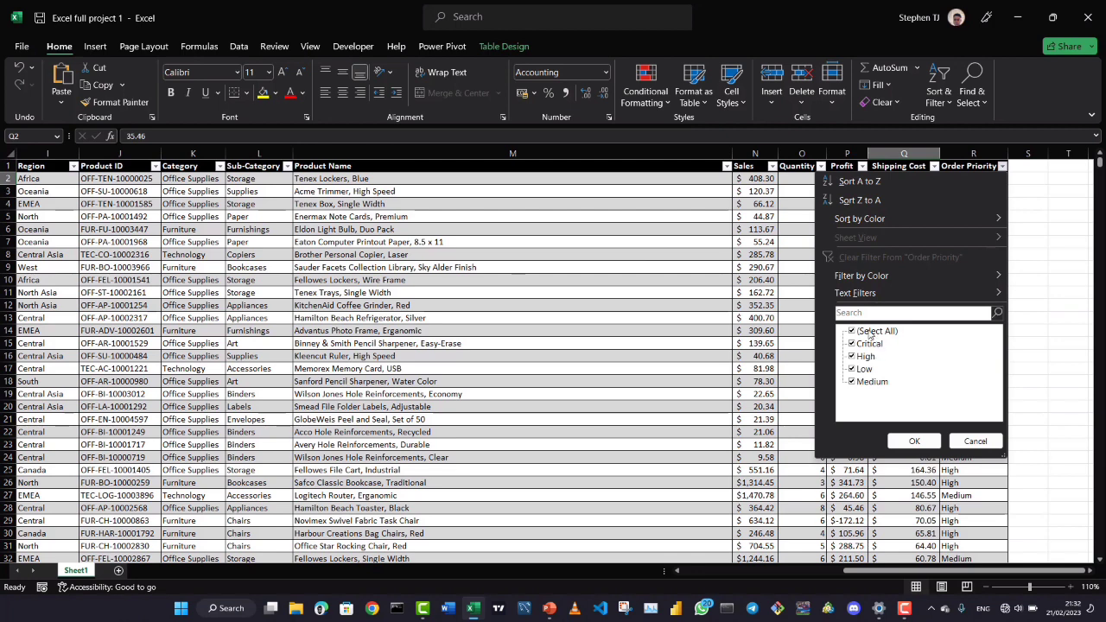
key("Escape")
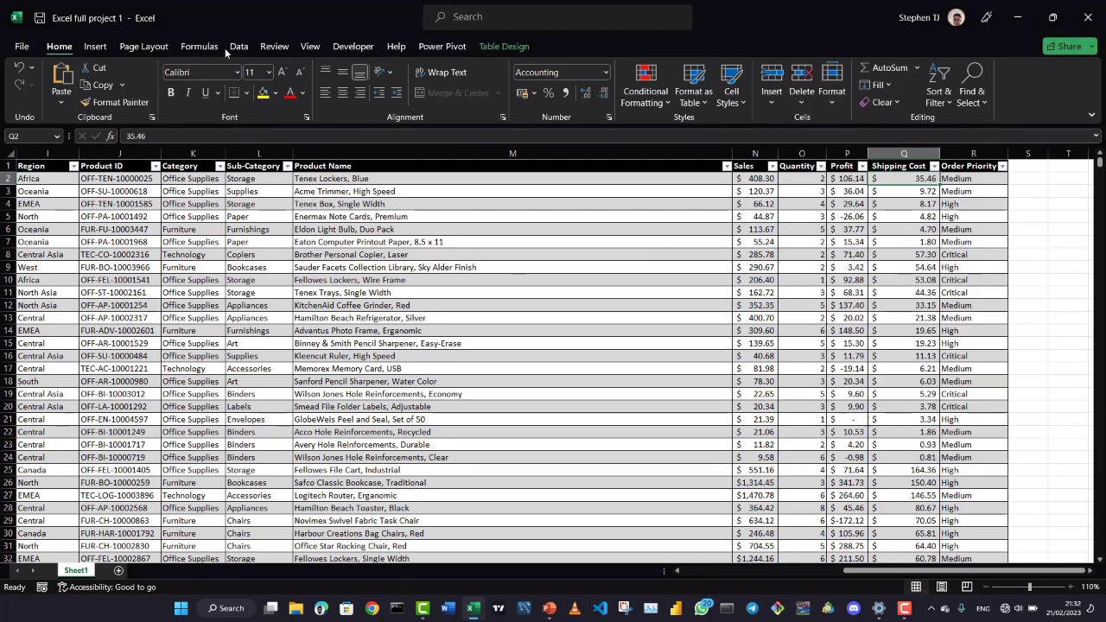
Rename the worksheet holding the order table as Data
left_click_drag(864, 571, 172, 574)
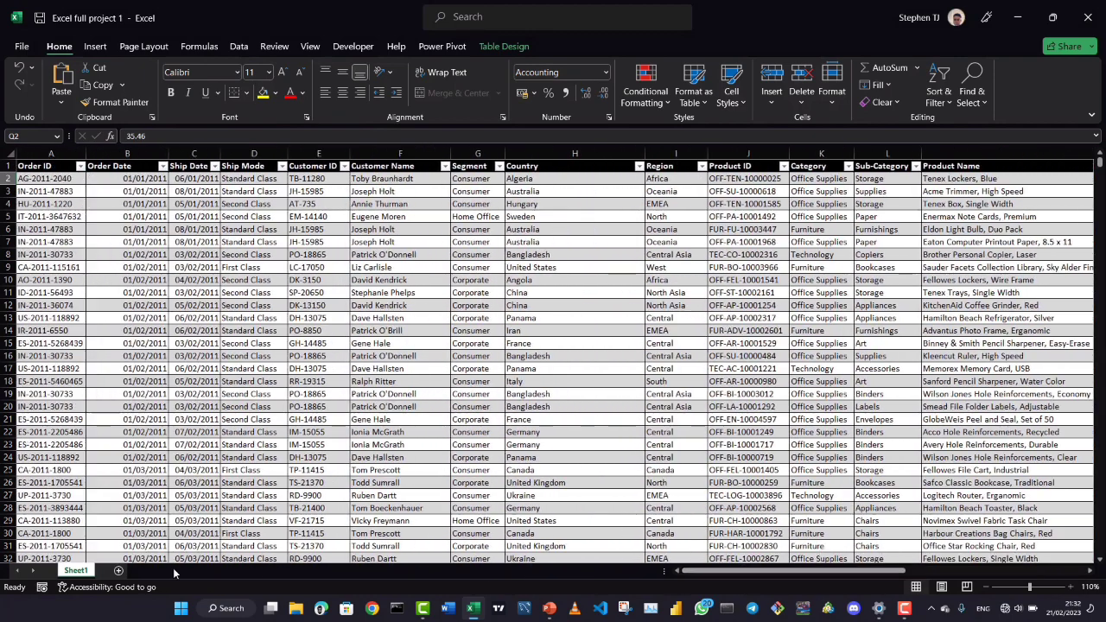
double_click(76, 570)
type("Data")
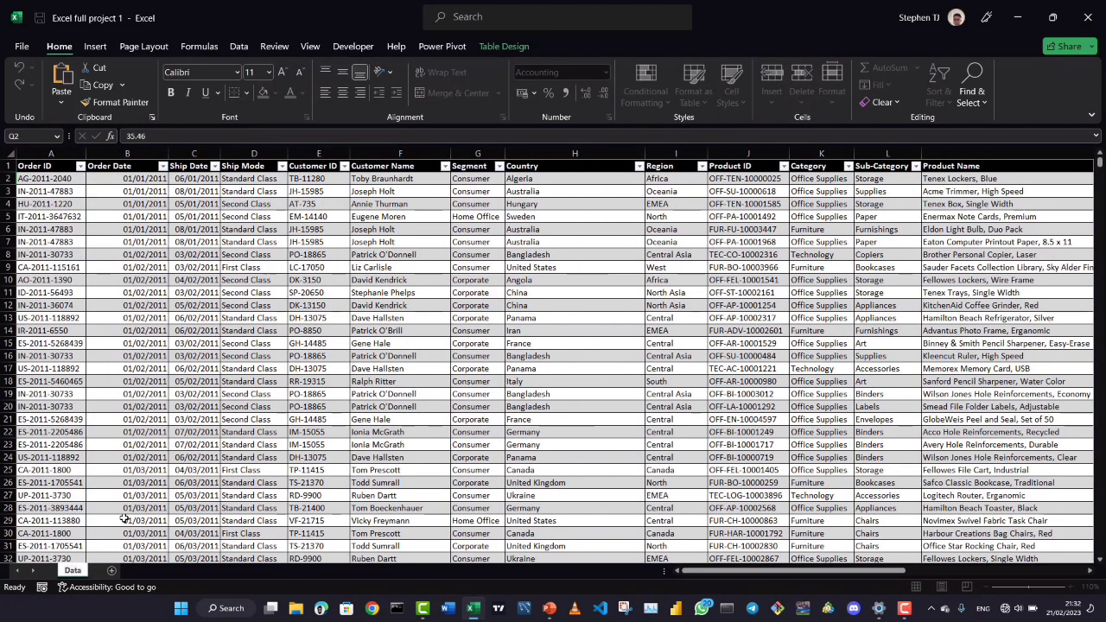
Add a new worksheet after the Data sheet and name it Analysis
left_click(111, 570)
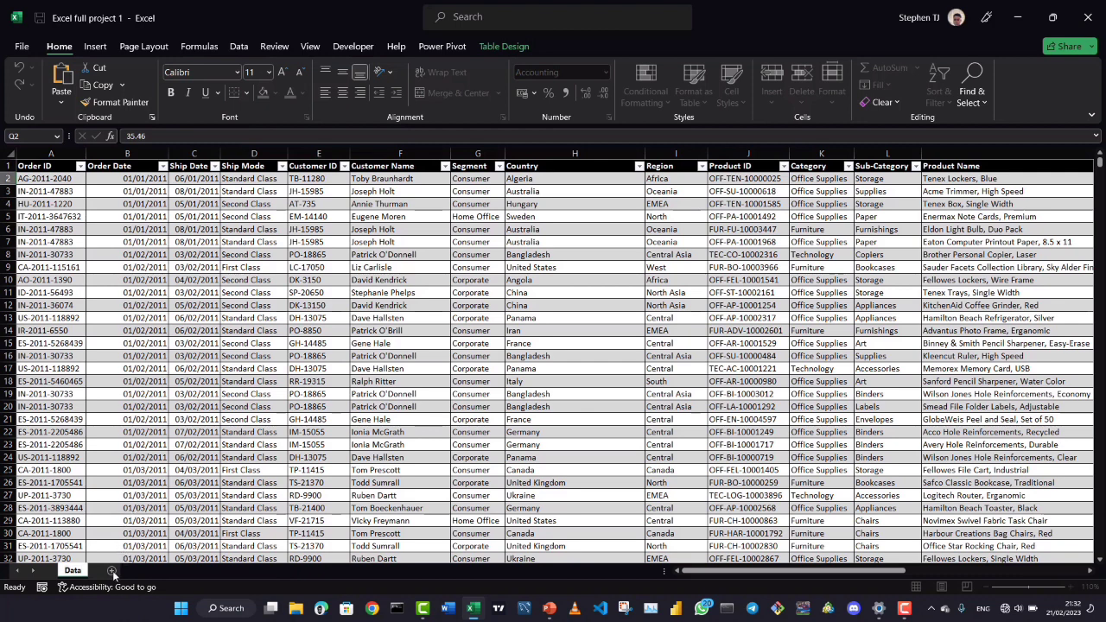
double_click(106, 571)
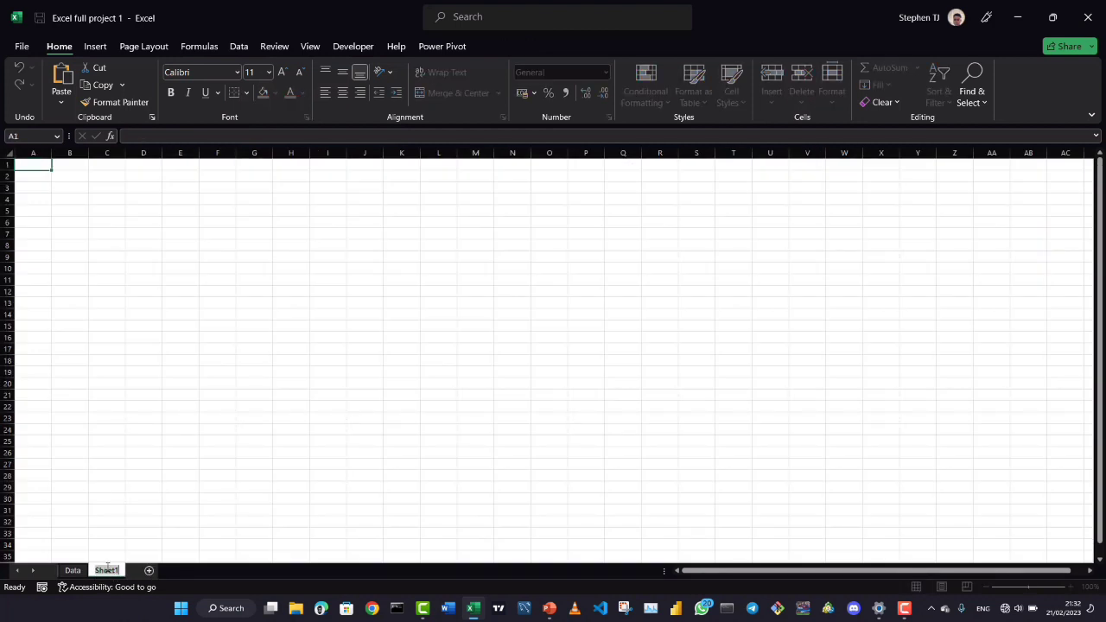
type("Name")
key("BackSpace")
key("BackSpace")
key("BackSpace")
key("BackSpace")
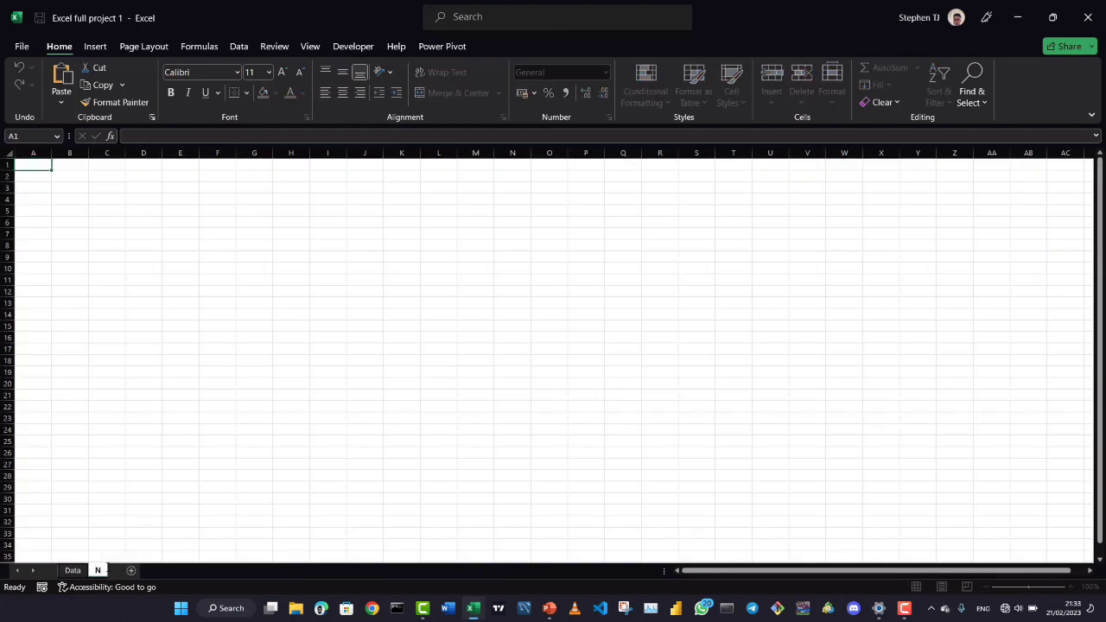
type("Analysis")
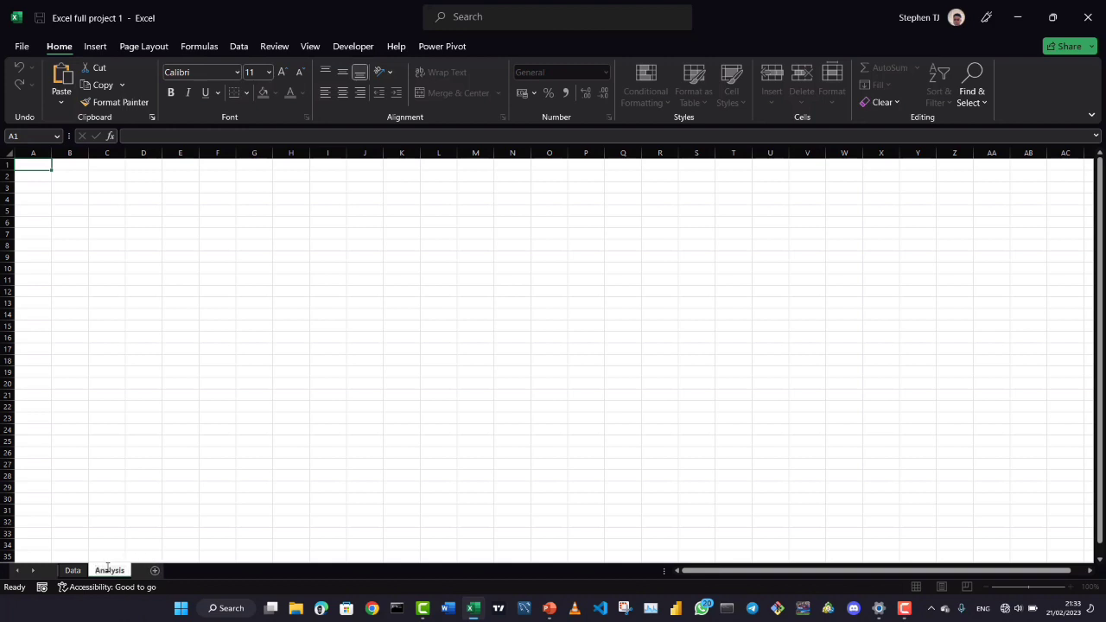
key("Return")
Add another worksheet after the Analysis sheet and name it Dashboard
left_click(156, 571)
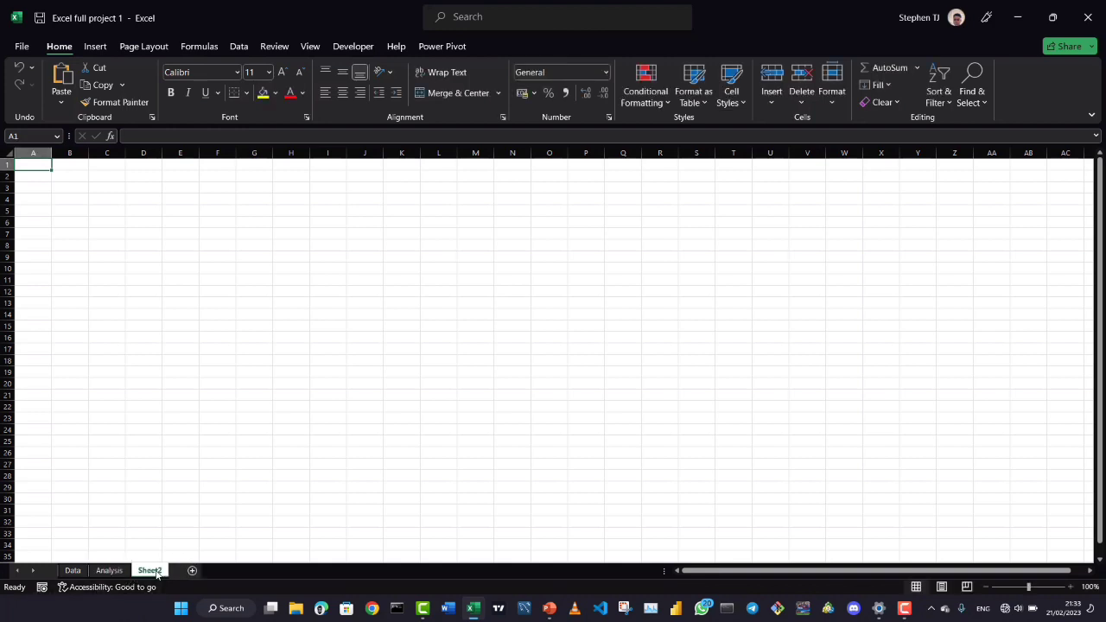
double_click(158, 571)
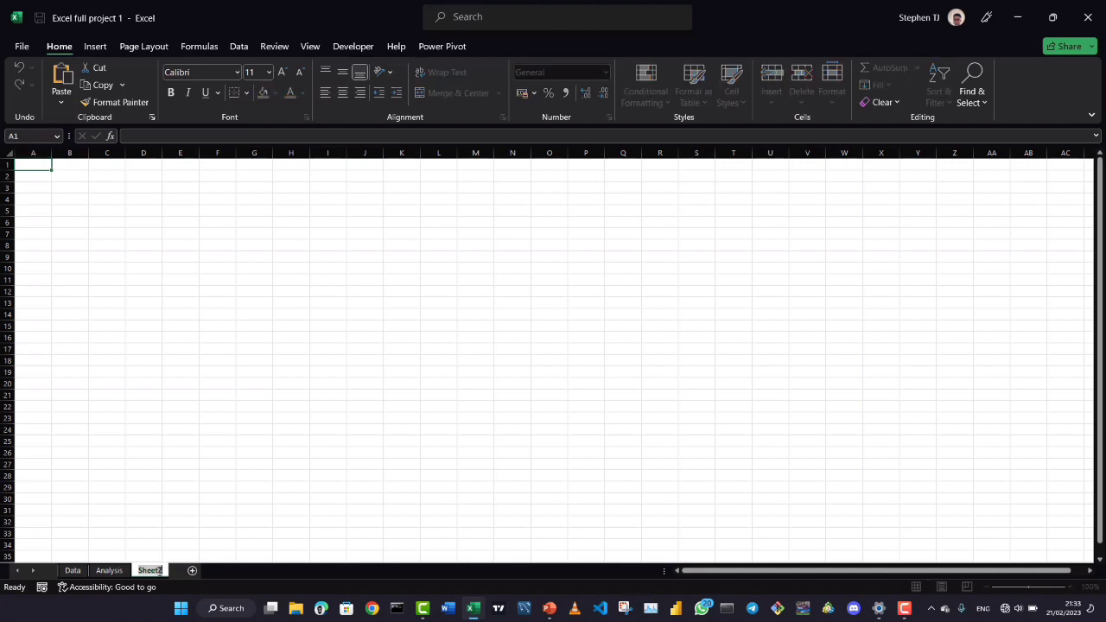
type("das")
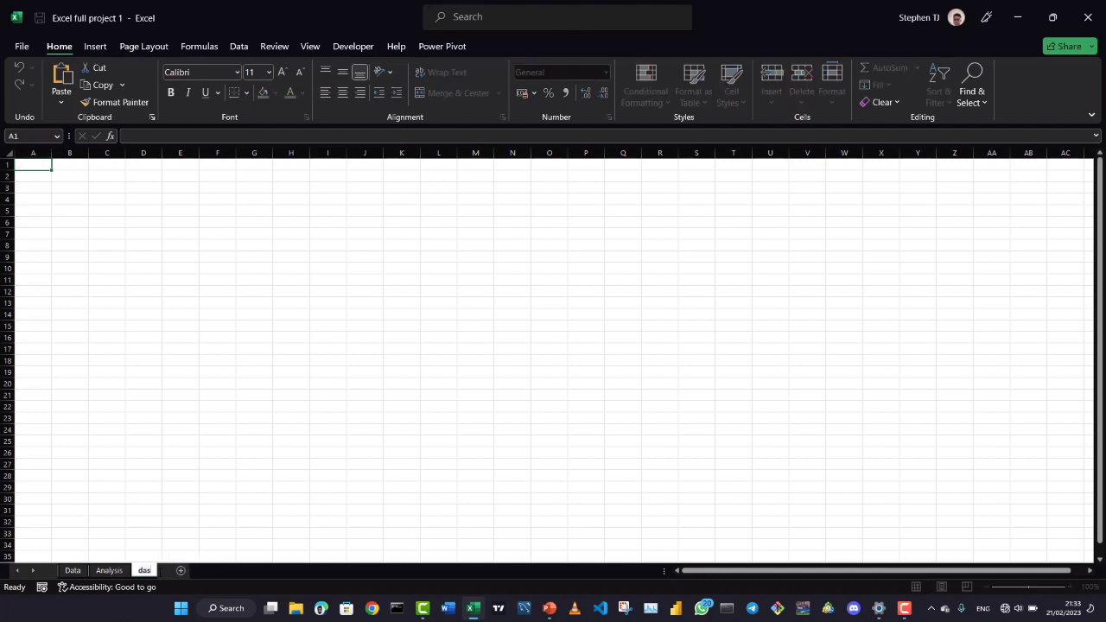
key("BackSpace")
key("BackSpace")
type("Dashb")
type("oar")
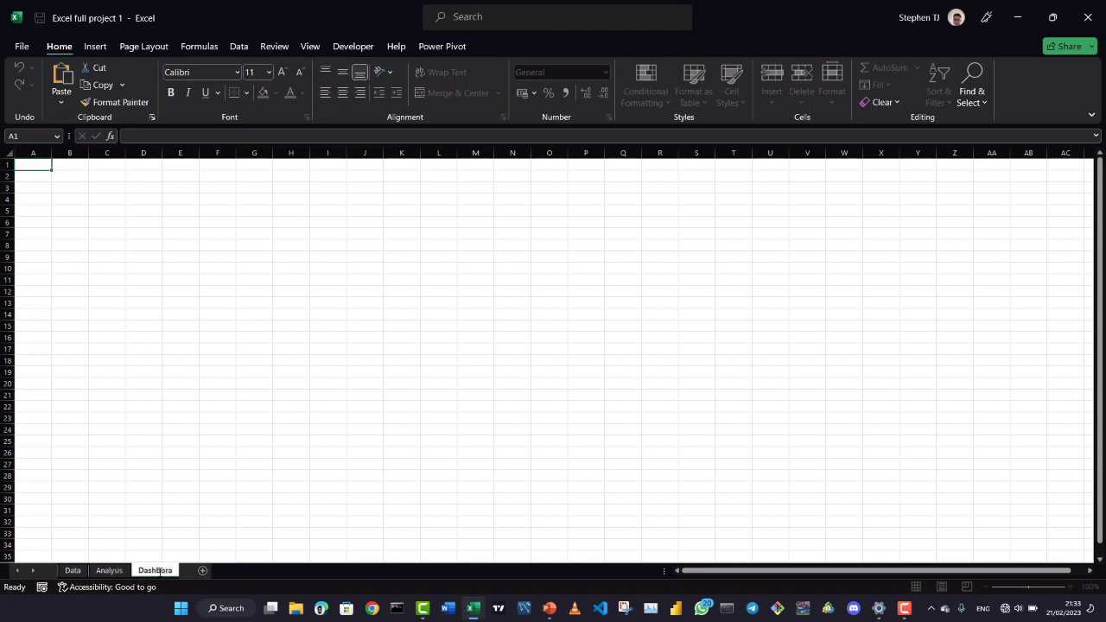
key("BackSpace")
type("rd")
left_click(244, 385)
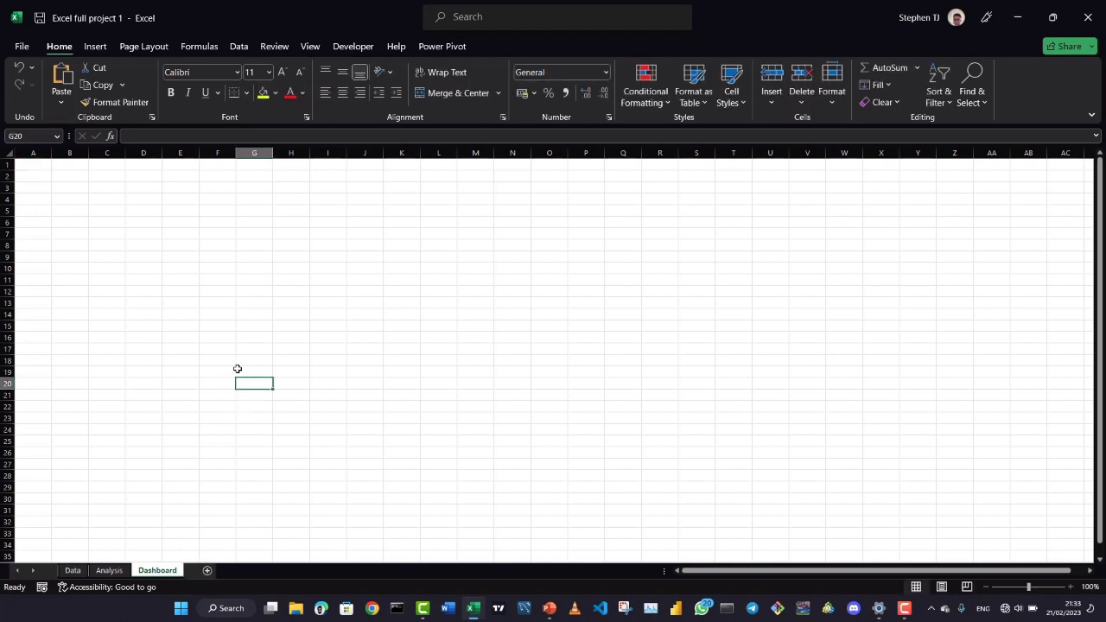
Switch to the question slide in PowerPoint and read the requested KPIs, monthly trend, top customers, category distribution and order priority questions
left_click(104, 572)
left_click(77, 571)
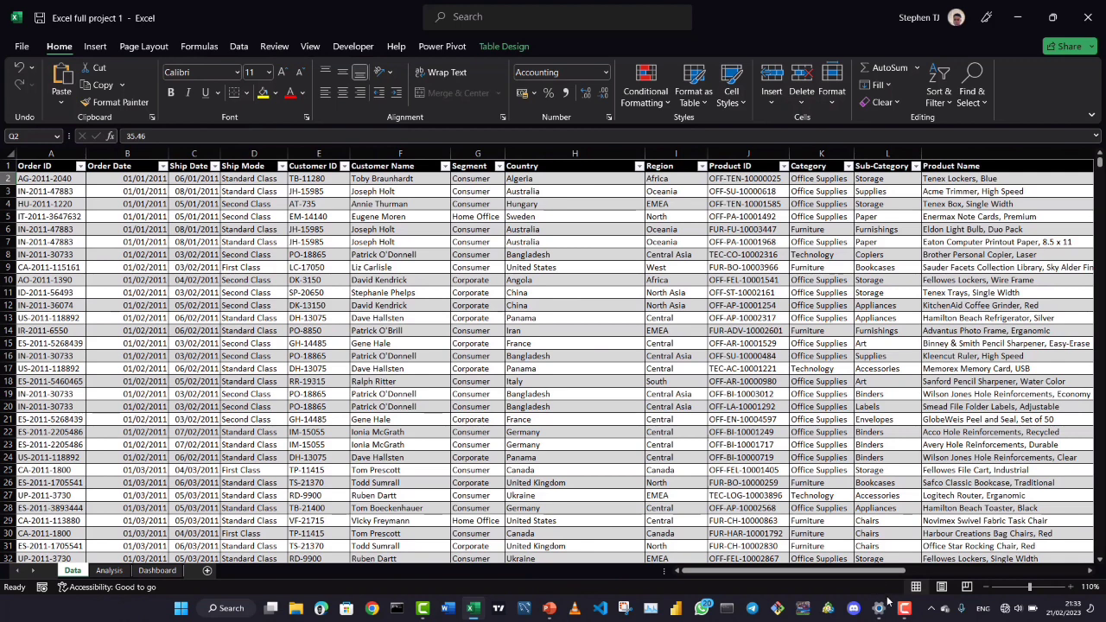
mouse_move(548, 609)
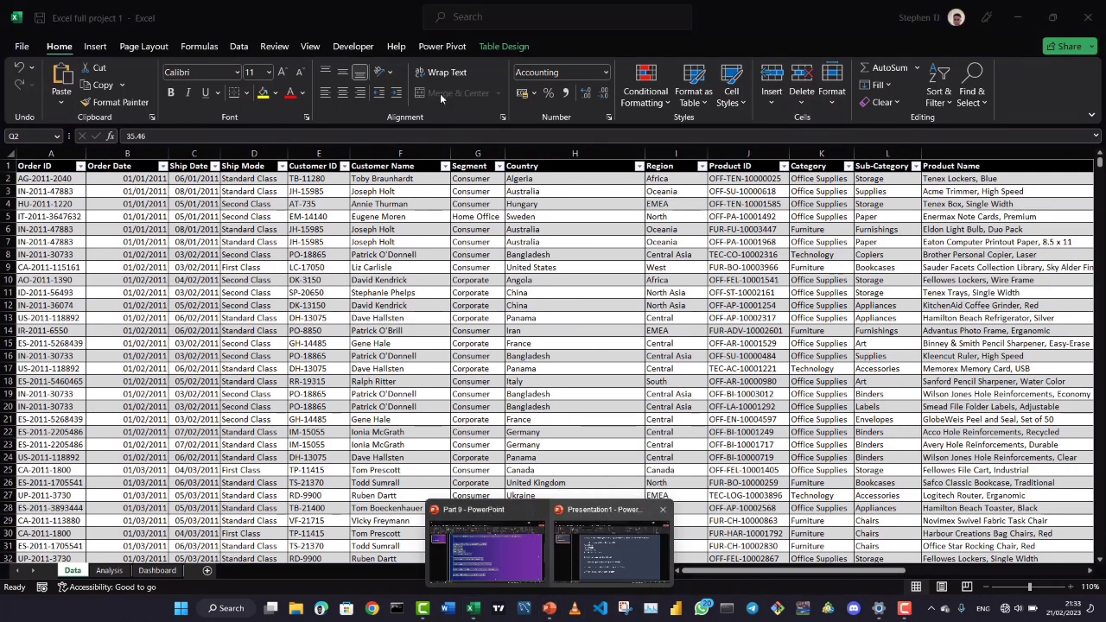
left_click(549, 608)
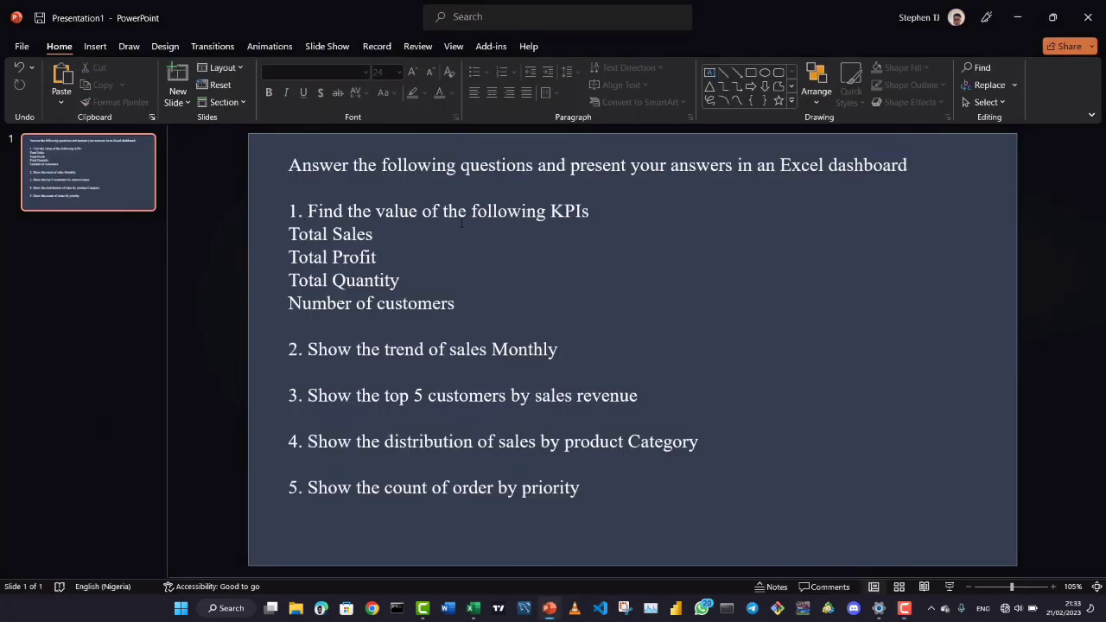
left_click_drag(552, 211, 595, 215)
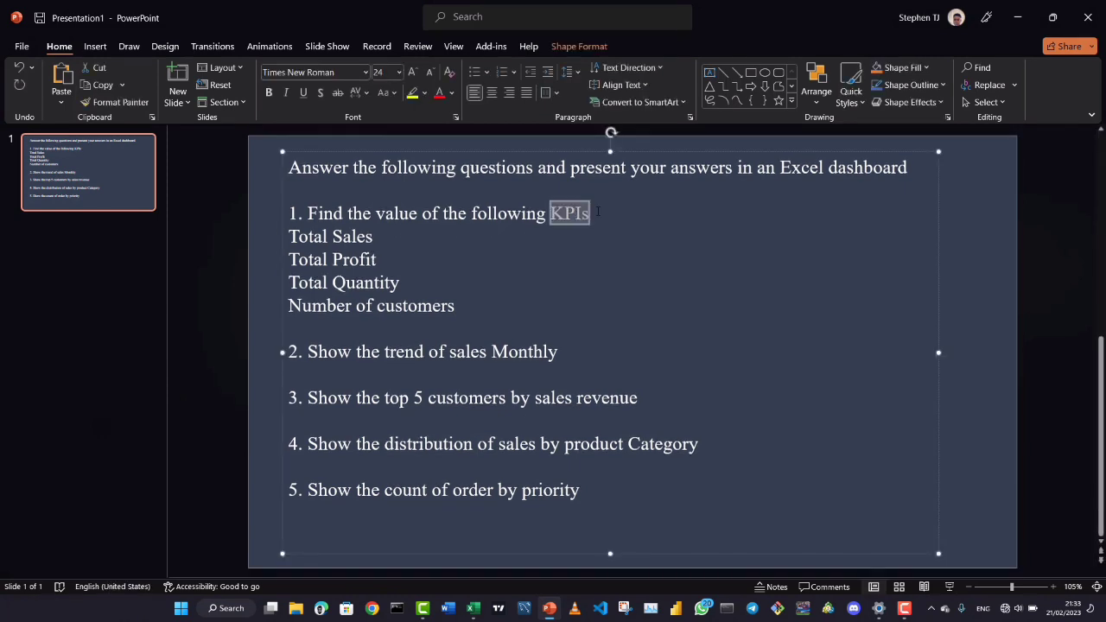
left_click(614, 220)
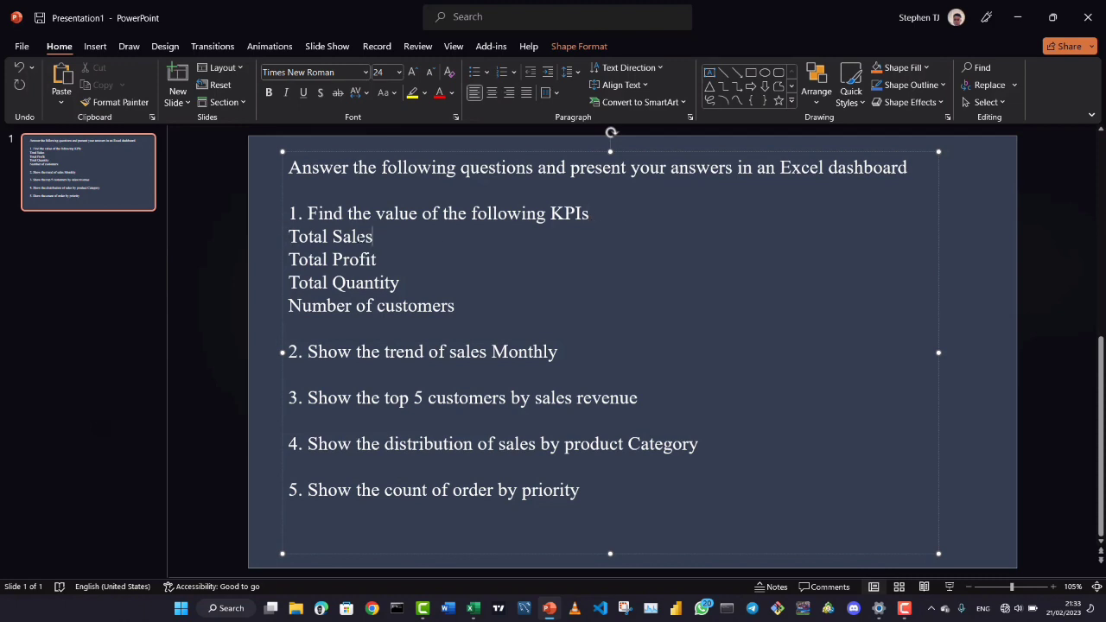
triple_click(360, 236)
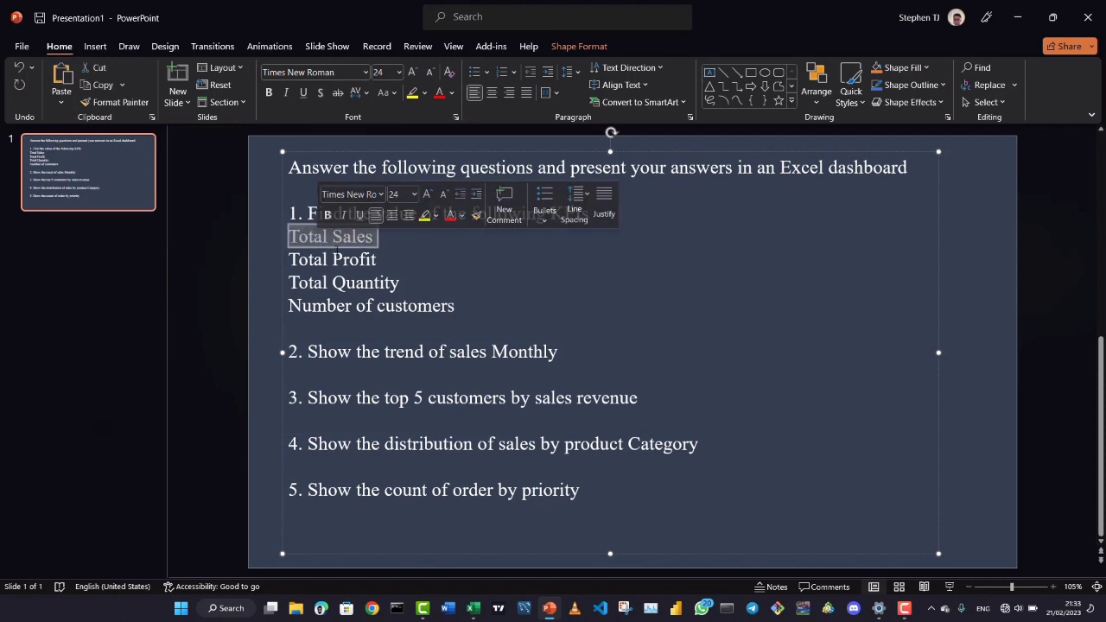
left_click(403, 283)
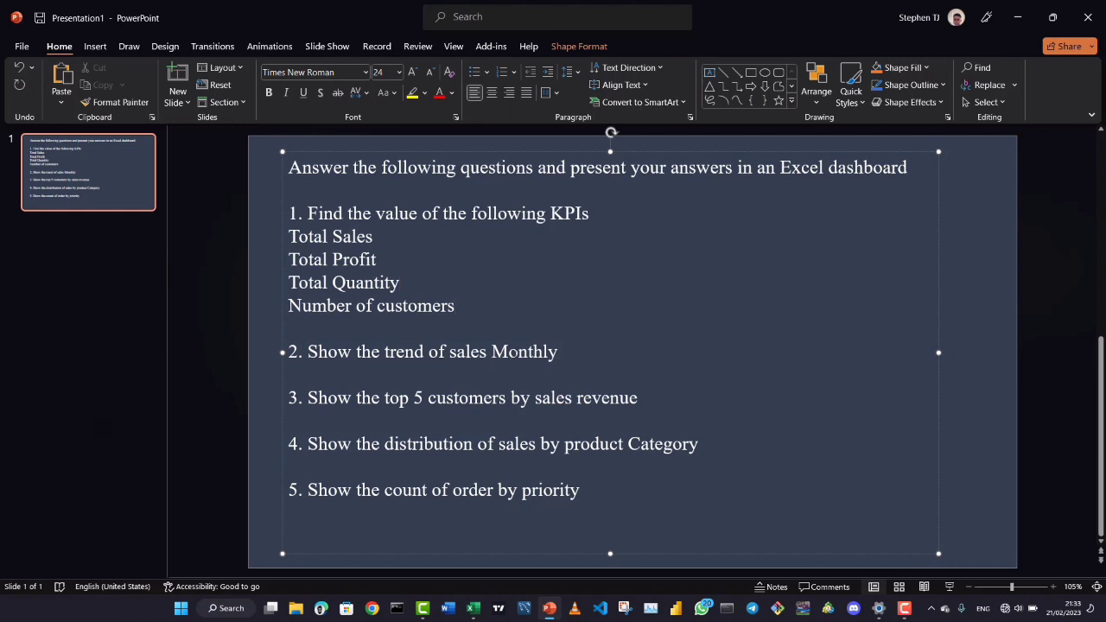
double_click(559, 351)
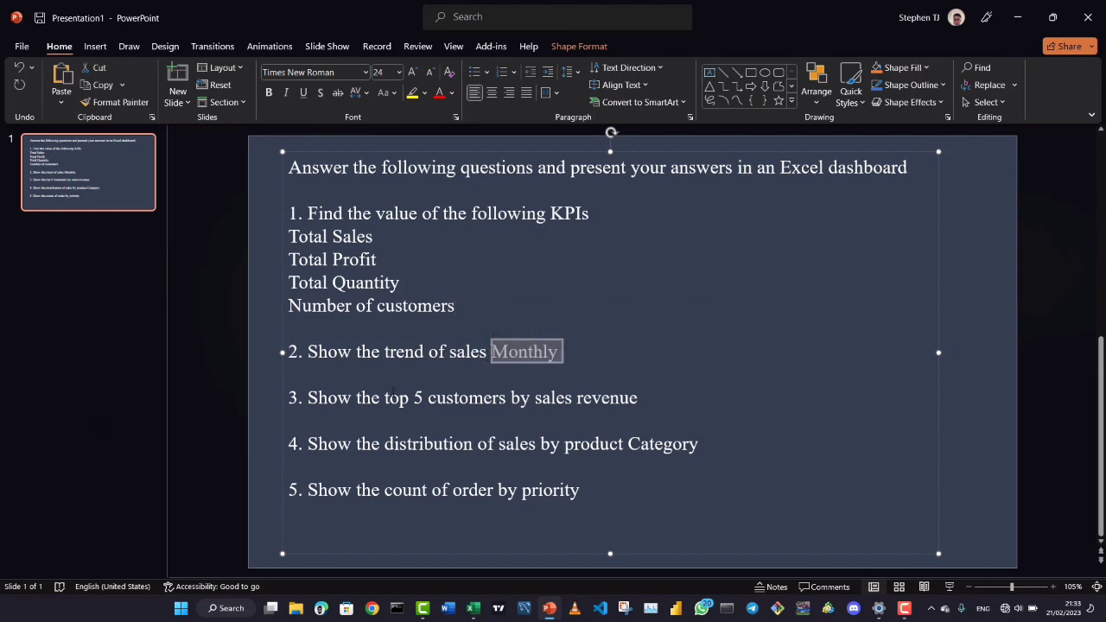
left_click(383, 398)
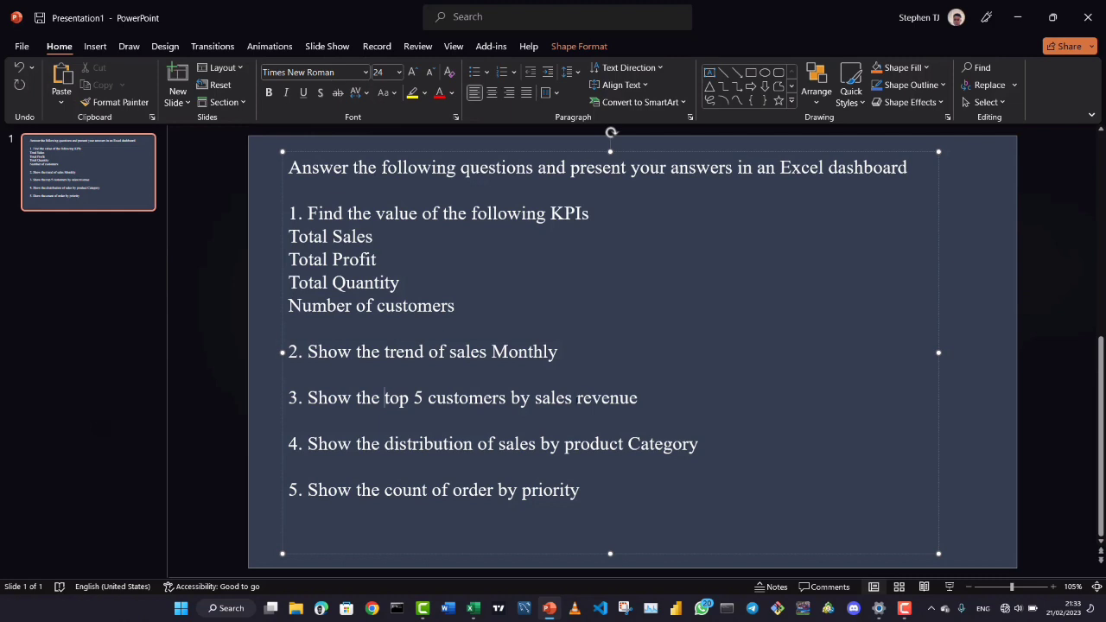
left_click_drag(357, 444, 585, 441)
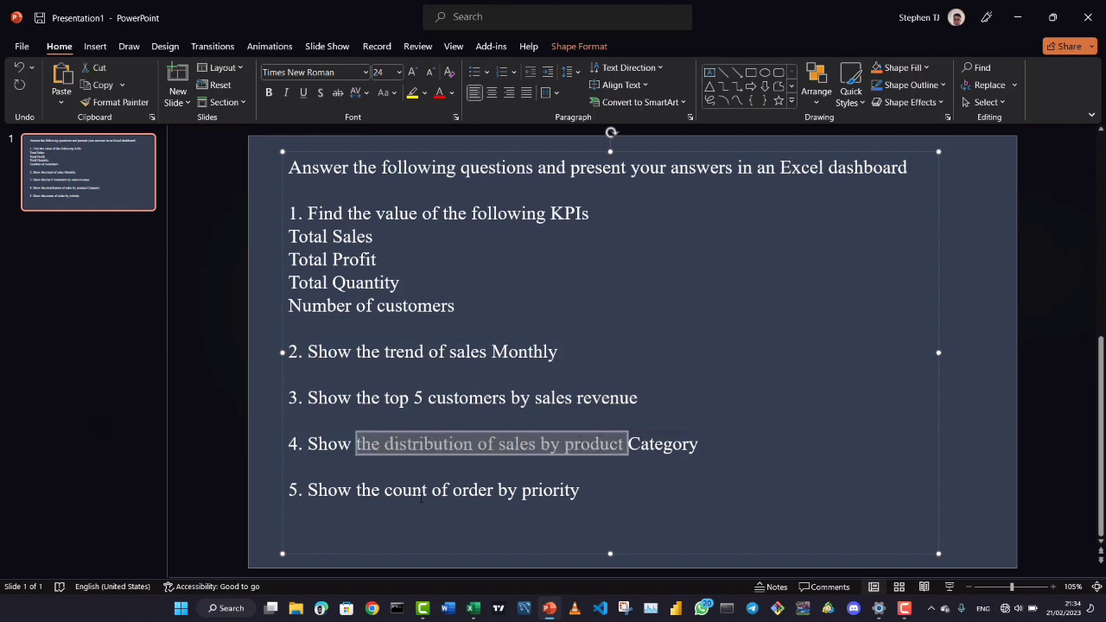
left_click(356, 490)
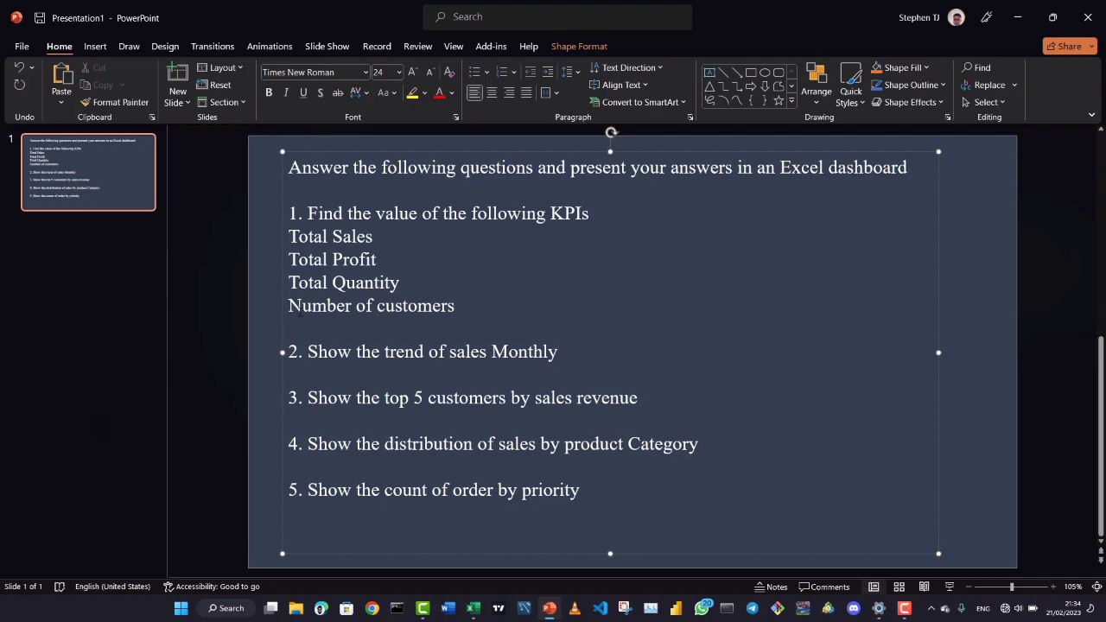
left_click(272, 341)
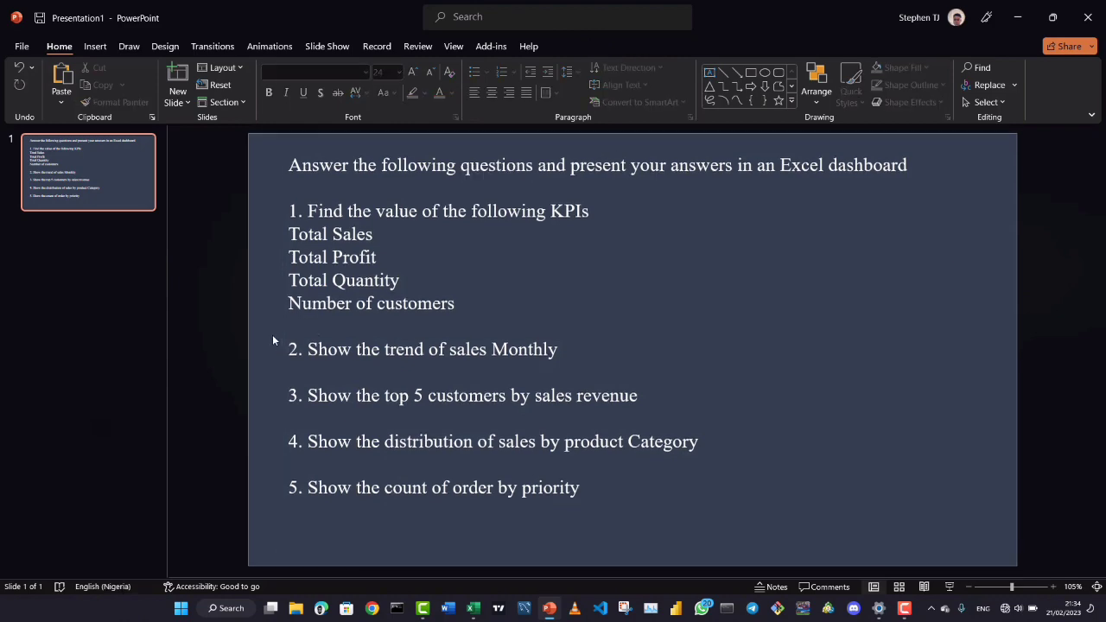
Return to the Excel workbook and review its Data and Analysis sheets against the question slide
left_click(473, 607)
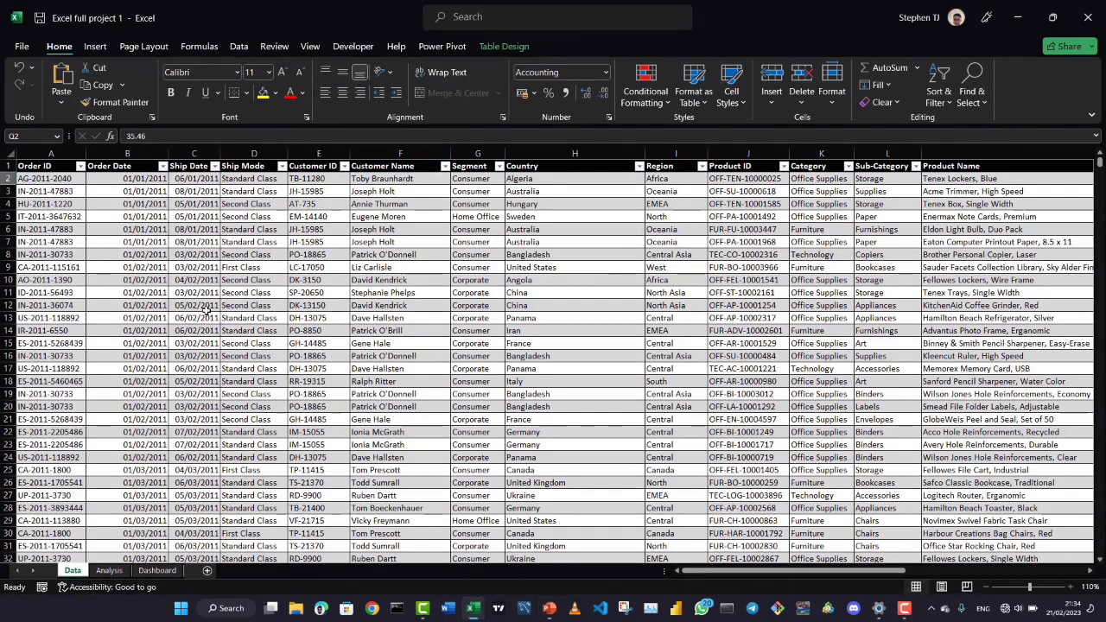
left_click(102, 571)
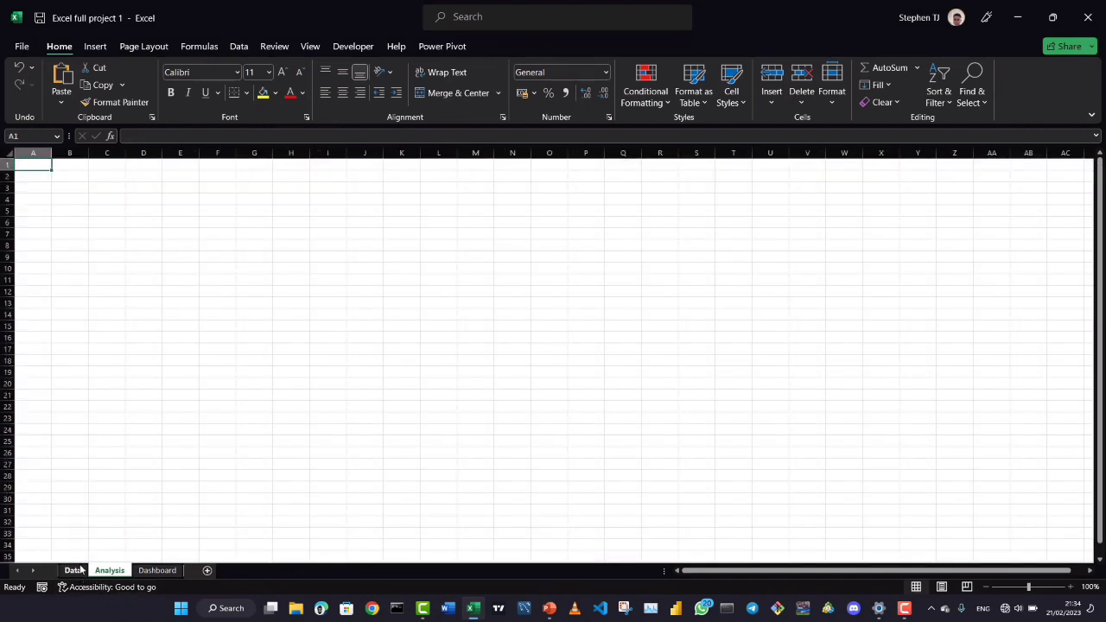
left_click(73, 572)
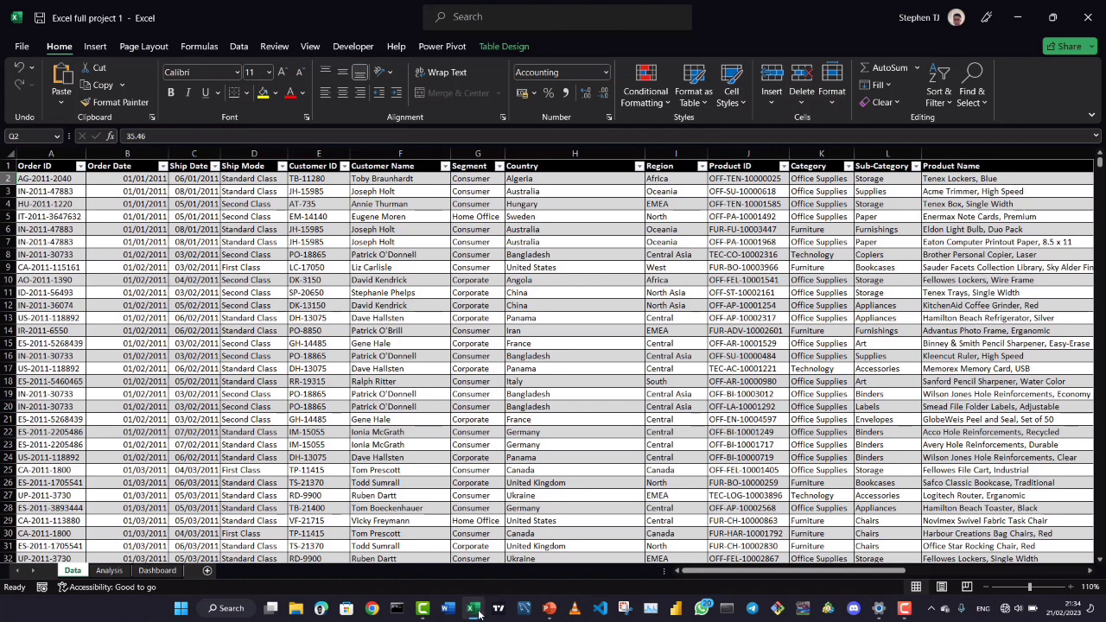
left_click(549, 610)
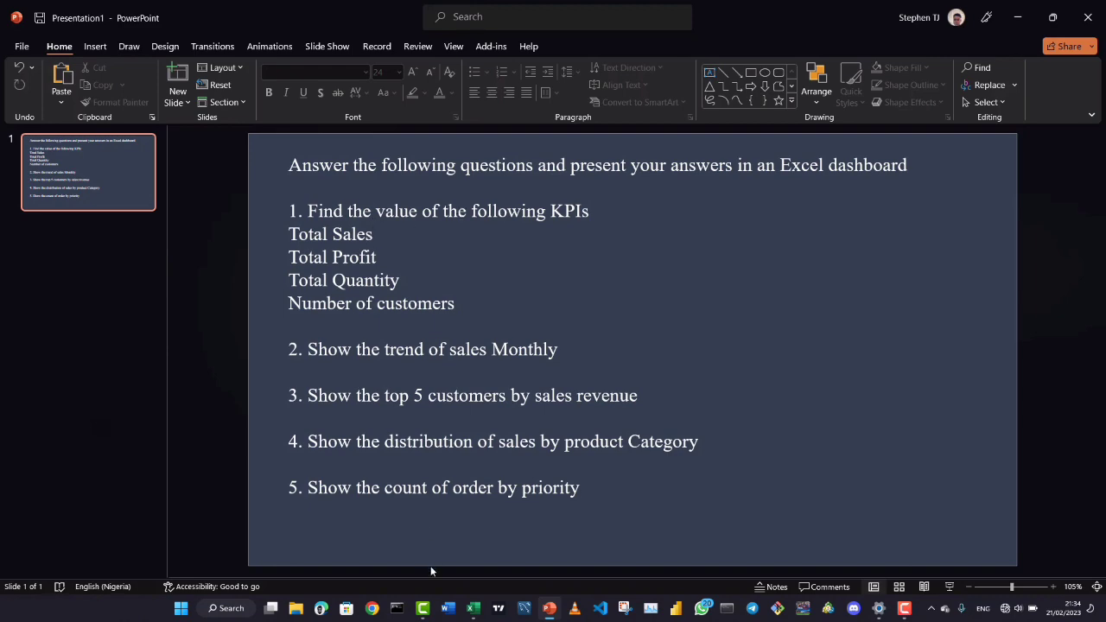
left_click(474, 608)
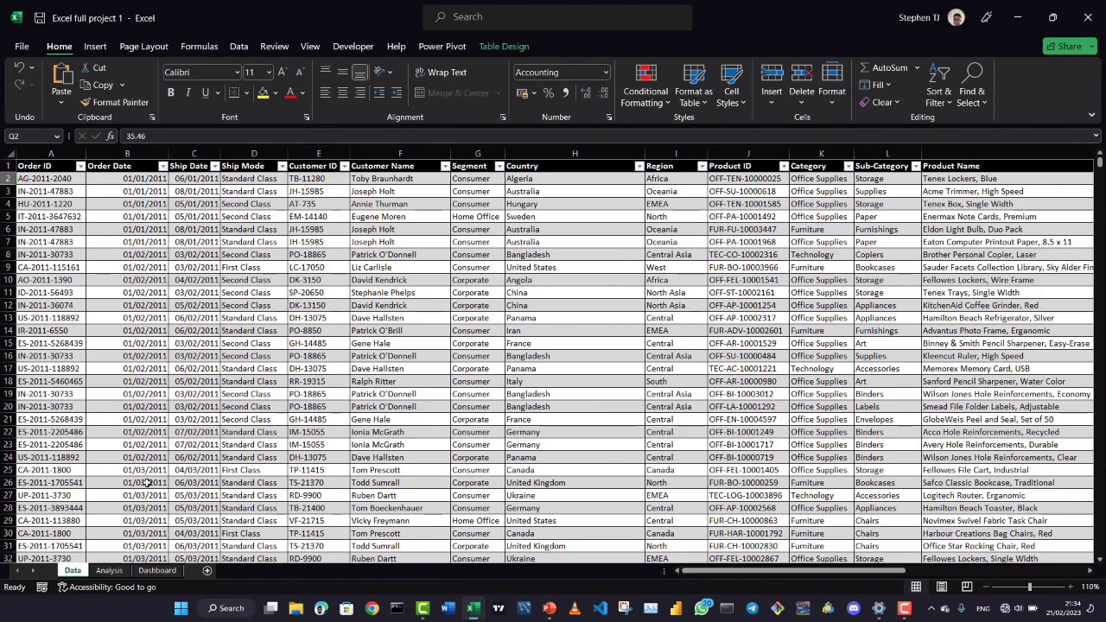
left_click(109, 571)
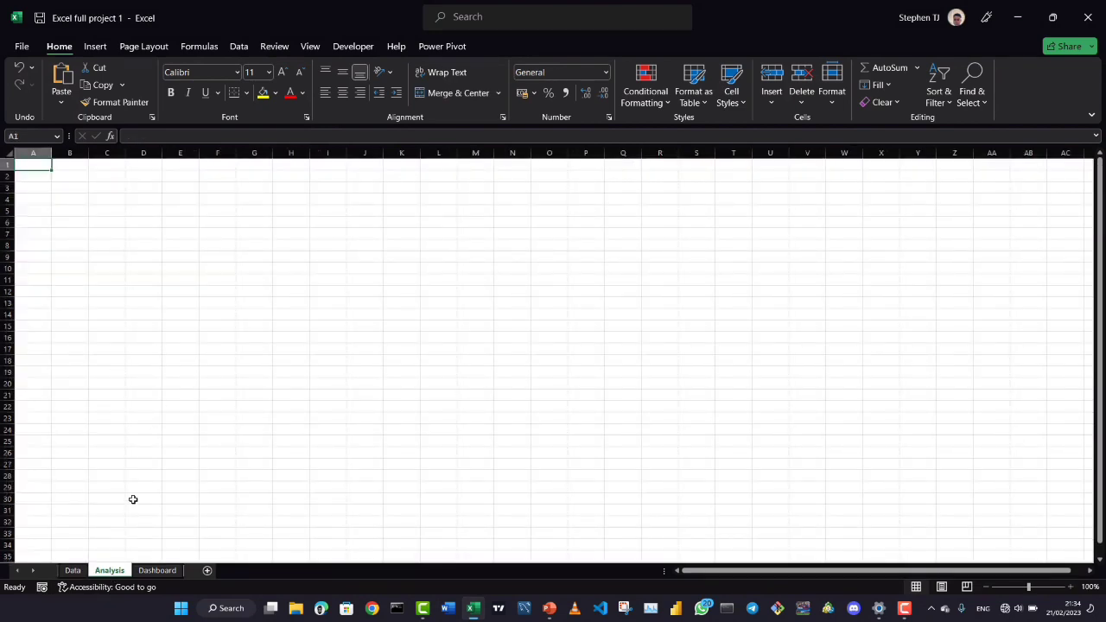
Insert a PivotTable from the order table on the Data sheet at Analysis cell B3, with the sum of Sales as its value
left_click(73, 570)
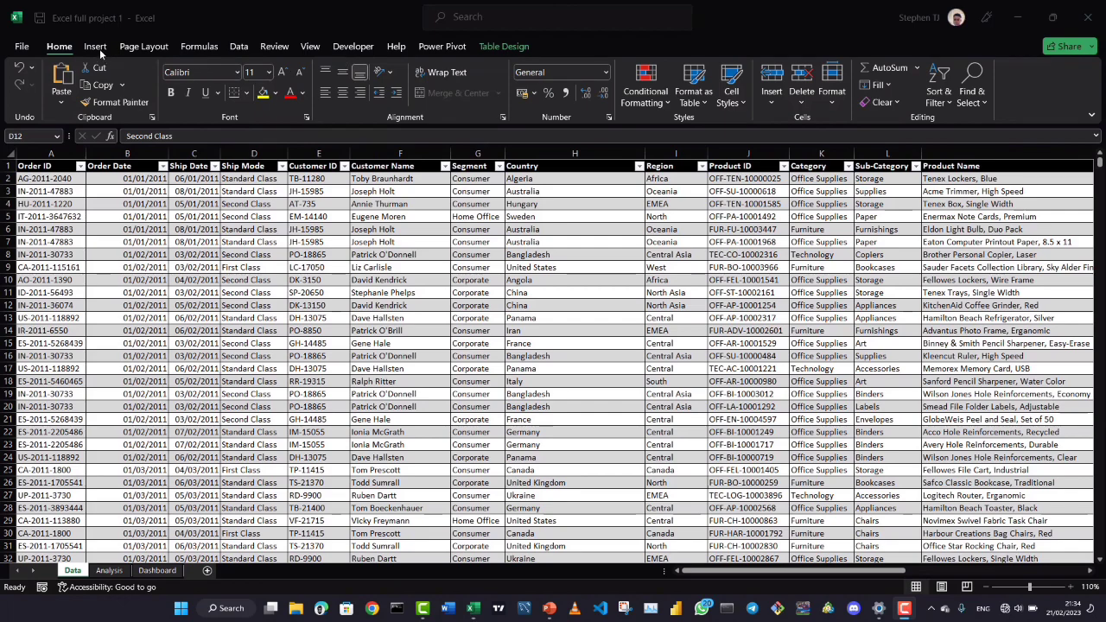
left_click(95, 47)
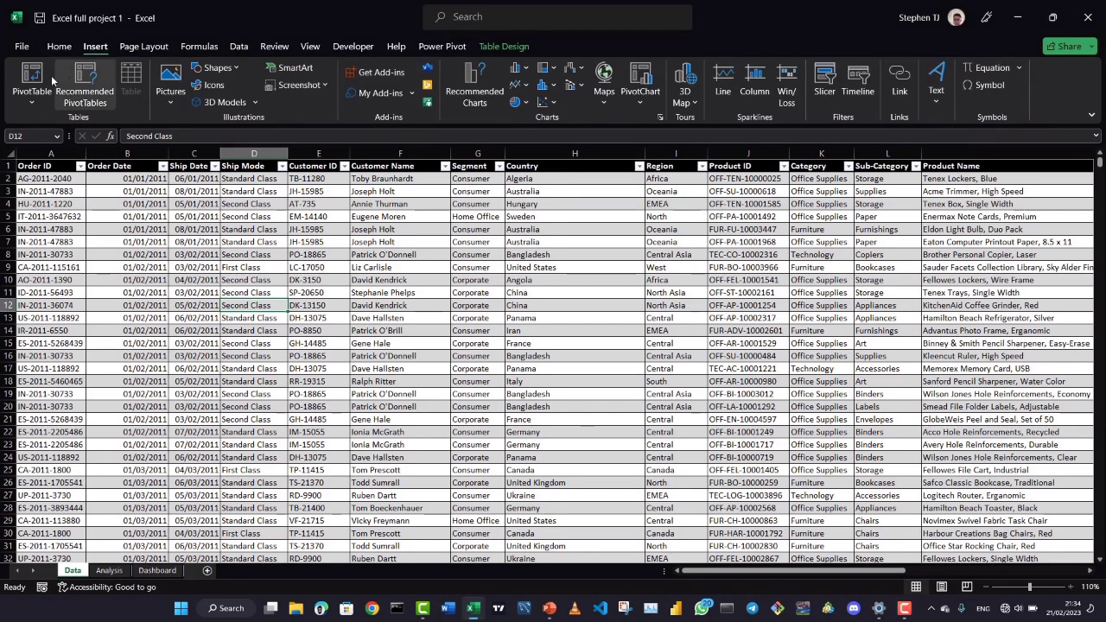
left_click(31, 80)
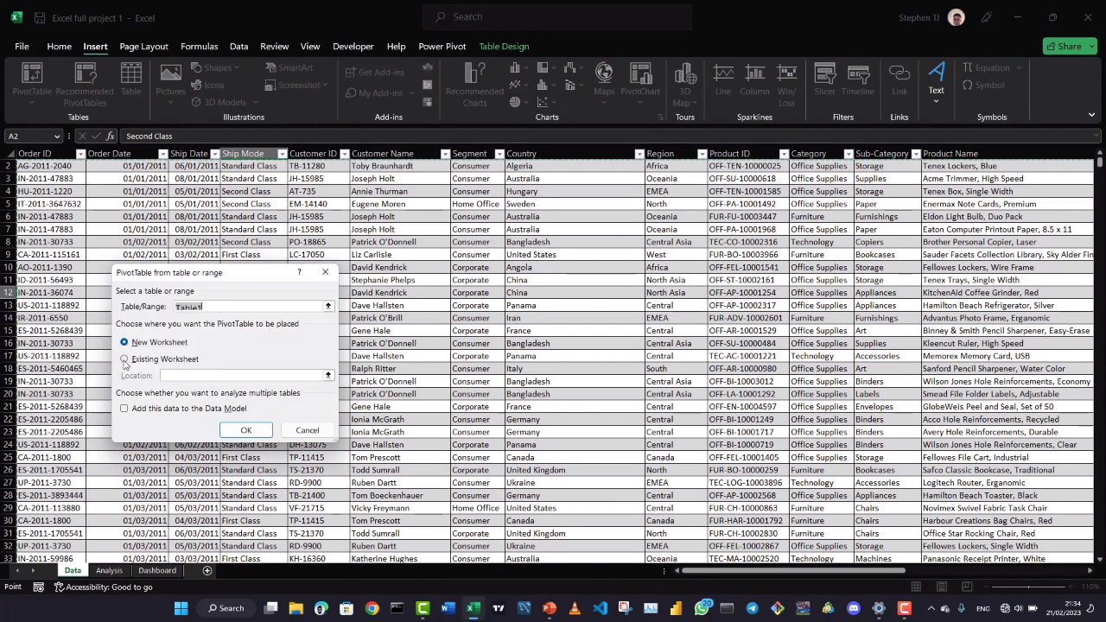
left_click(124, 359)
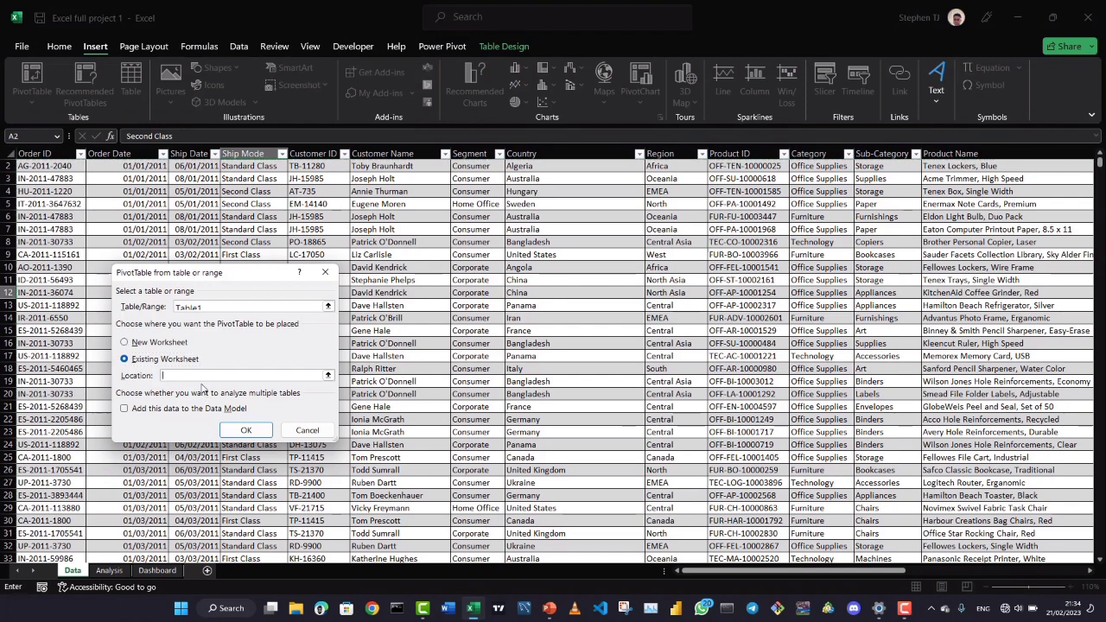
left_click(109, 570)
left_click(63, 191)
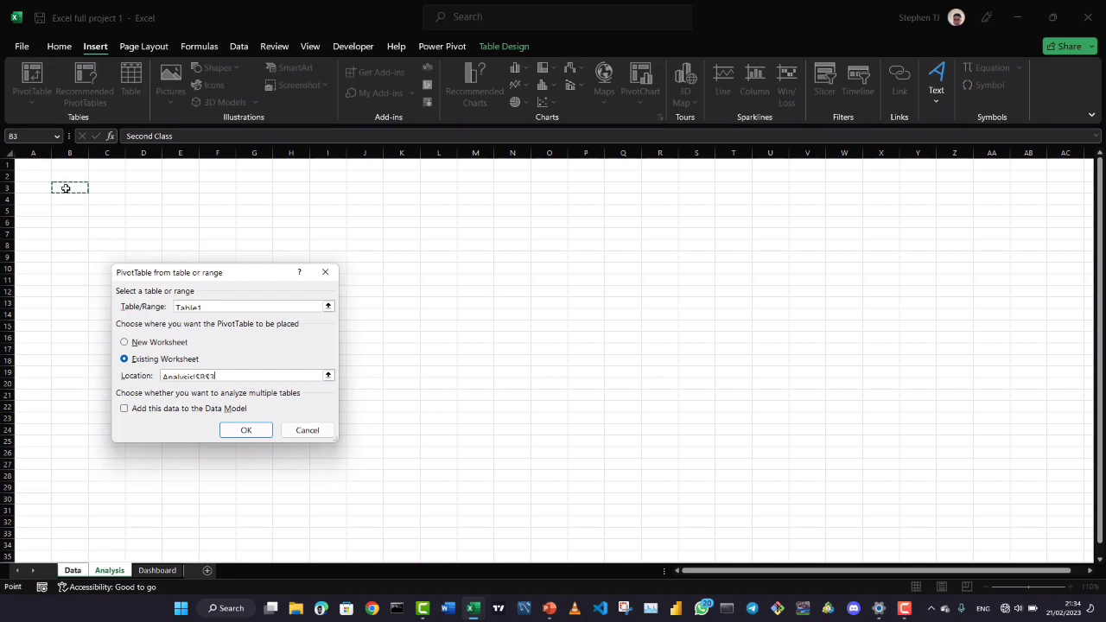
left_click(229, 430)
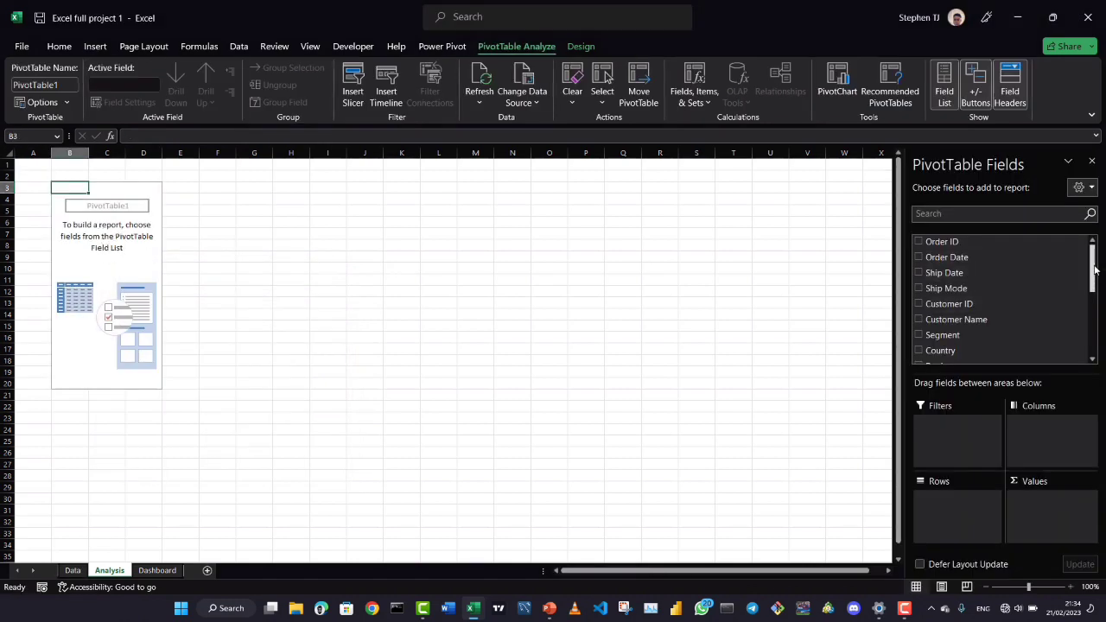
left_click_drag(1091, 259, 1101, 344)
left_click_drag(958, 278, 1028, 505)
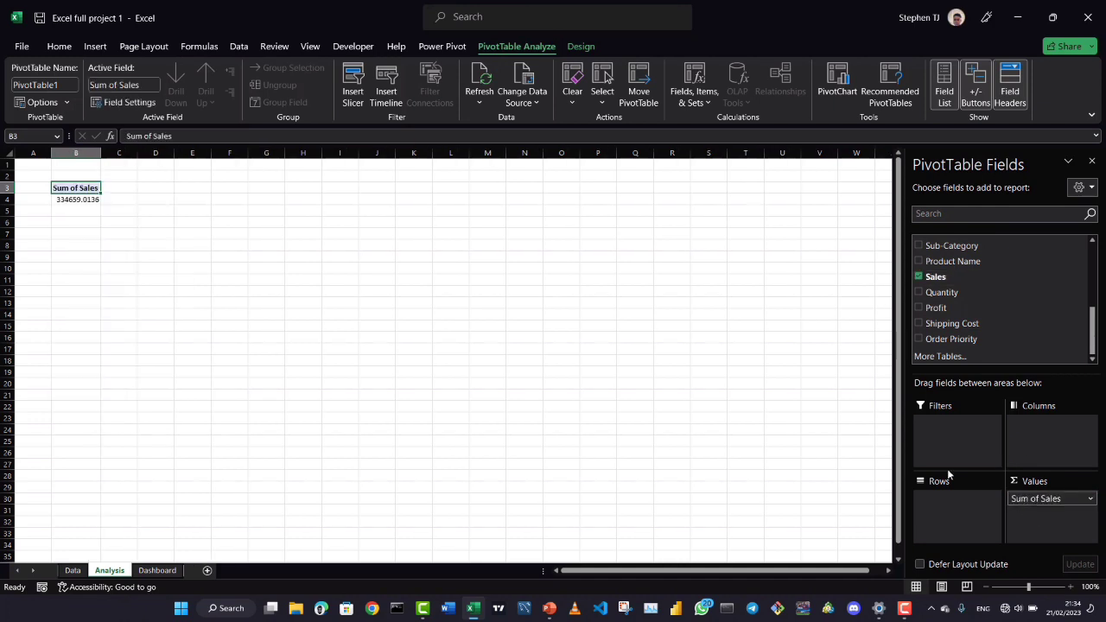
Format the pivot table's sales total as Currency with the $ English (Canada) symbol and 0 decimal places
left_click(71, 199)
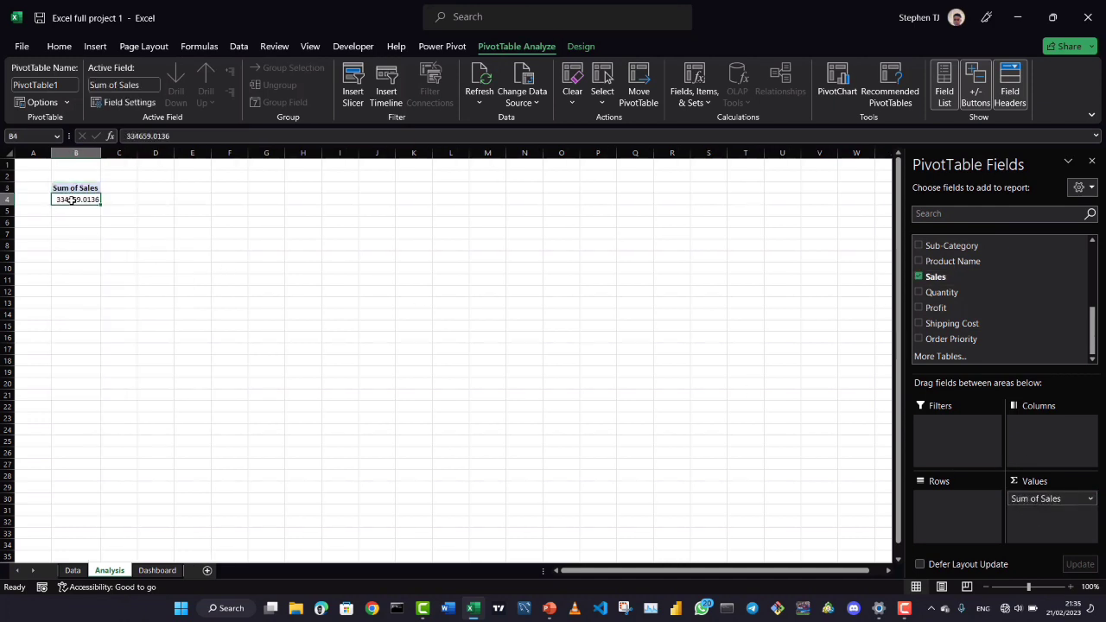
left_click(1071, 587)
left_click(1071, 587)
left_click(1071, 587)
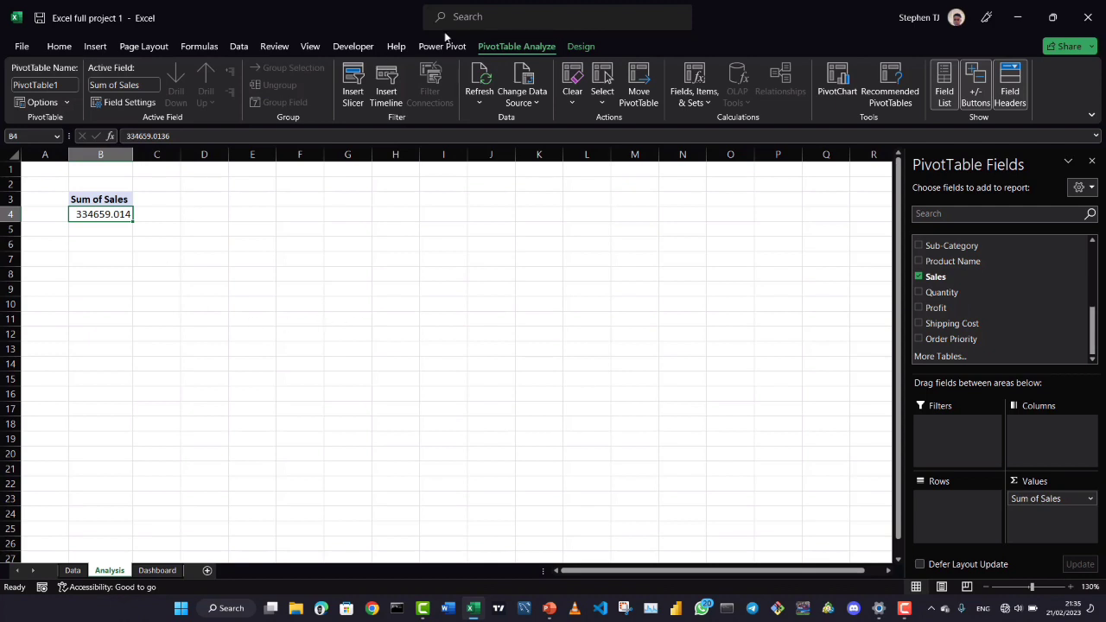
right_click(122, 215)
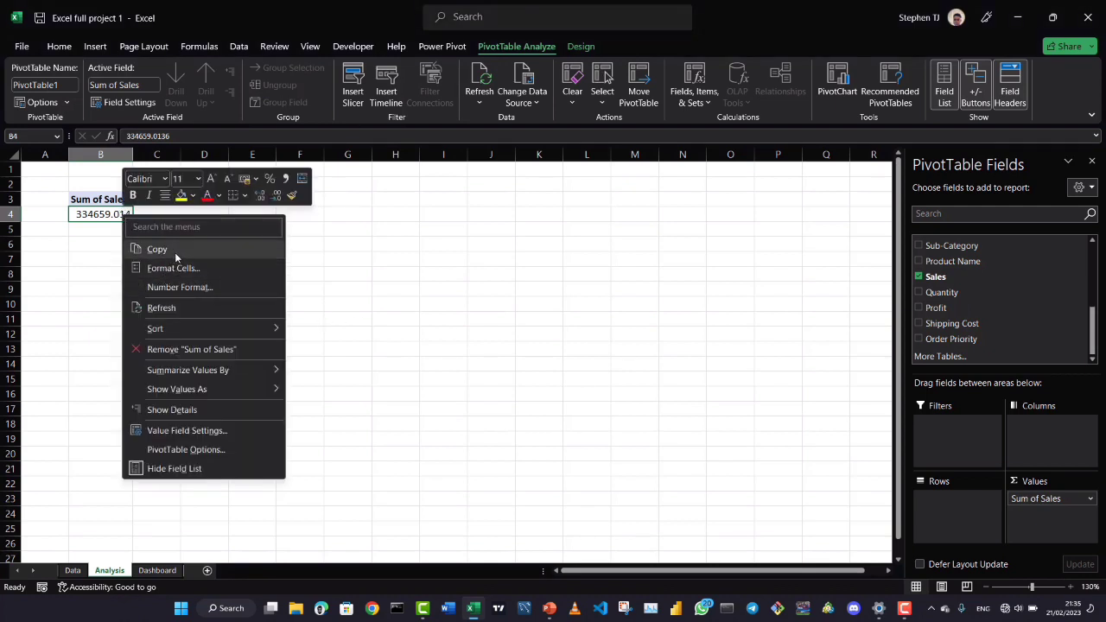
left_click(169, 269)
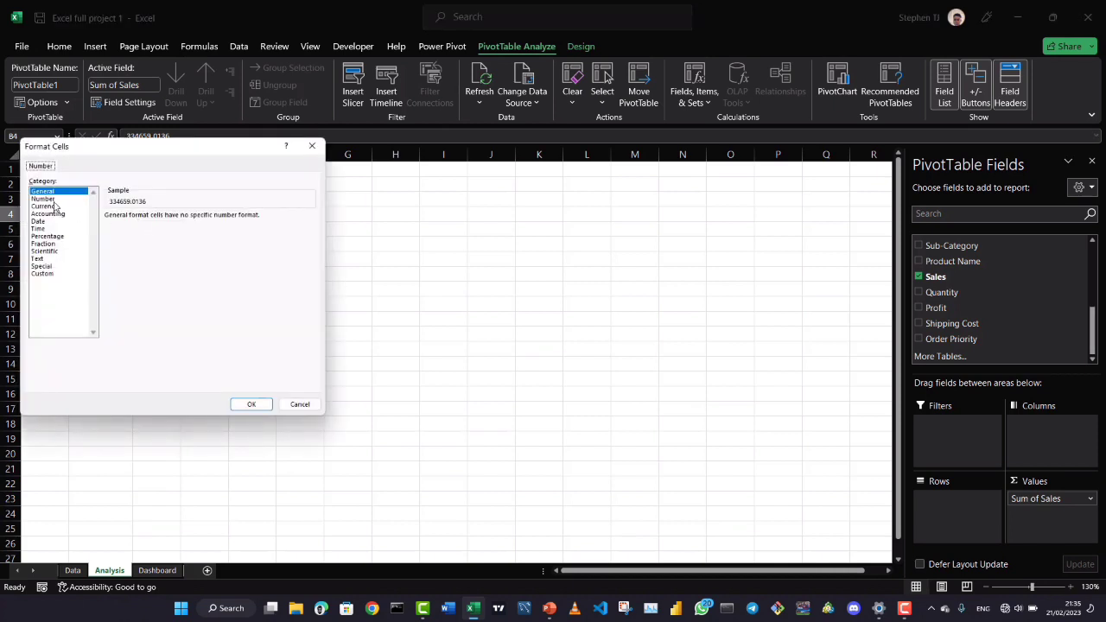
left_click(56, 205)
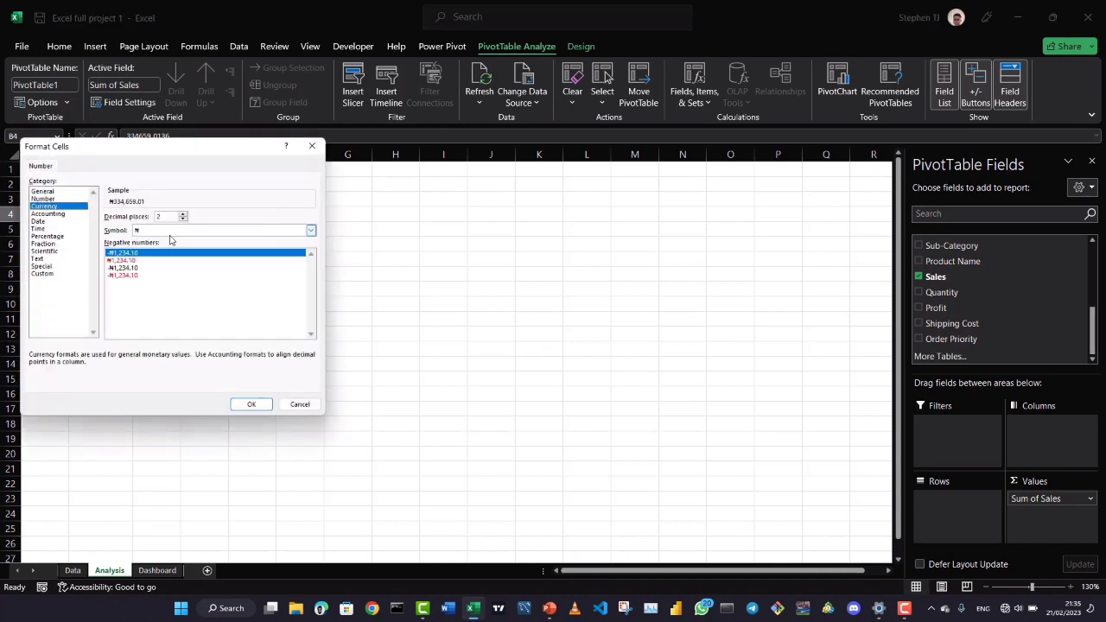
left_click(312, 231)
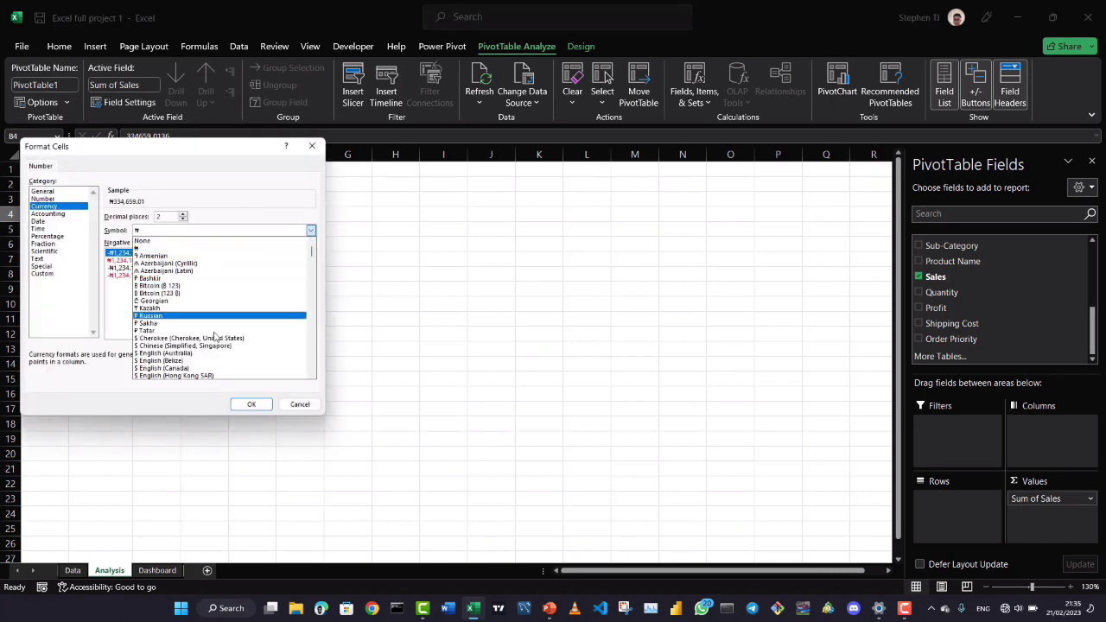
left_click(166, 368)
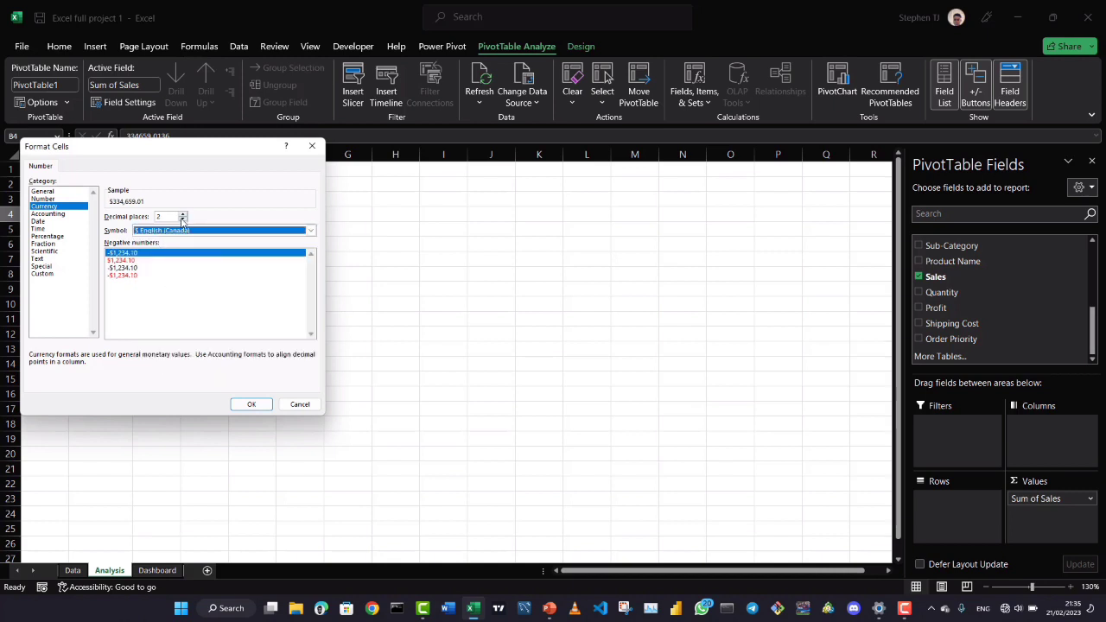
left_click(170, 217)
key("BackSpace")
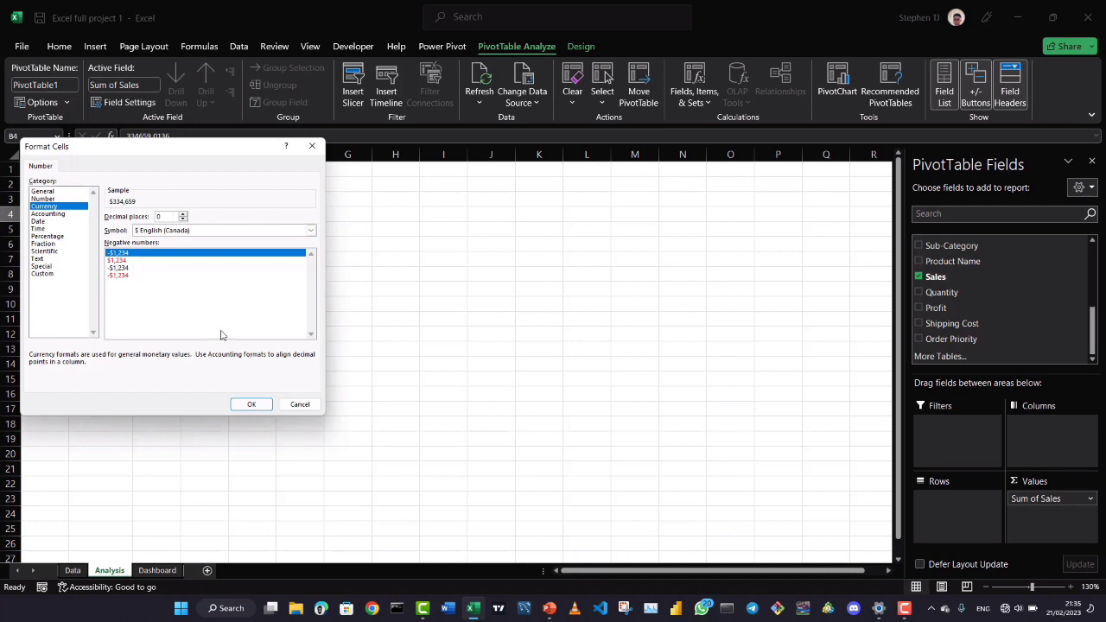
left_click(248, 404)
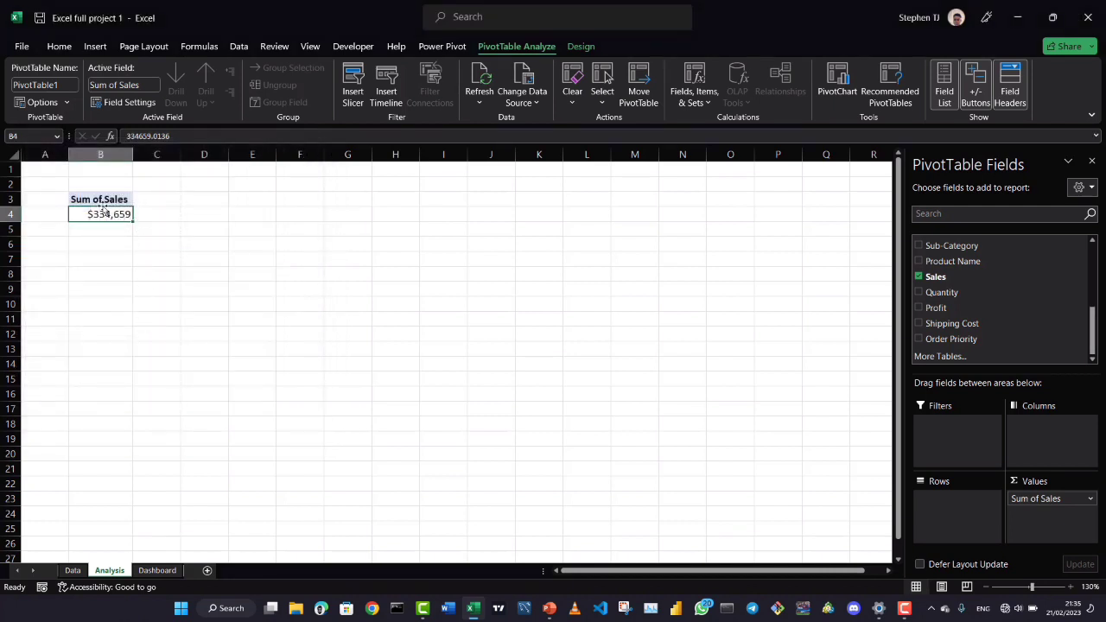
left_click(353, 71)
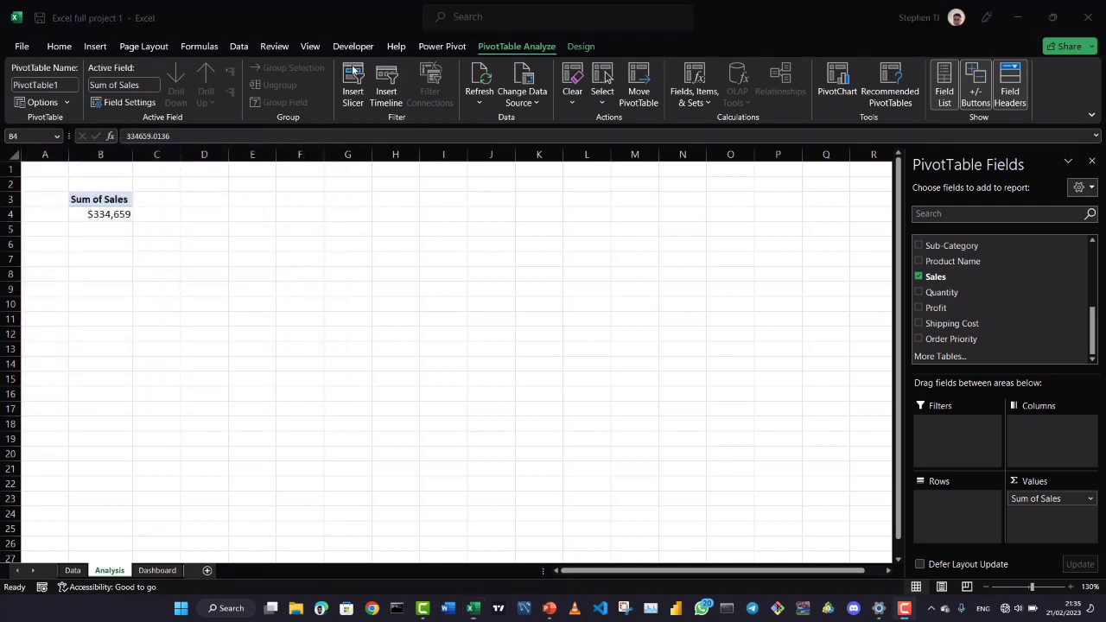
Rename the sum-of-sales pivot table at B3 to "Sales"
left_click(579, 45)
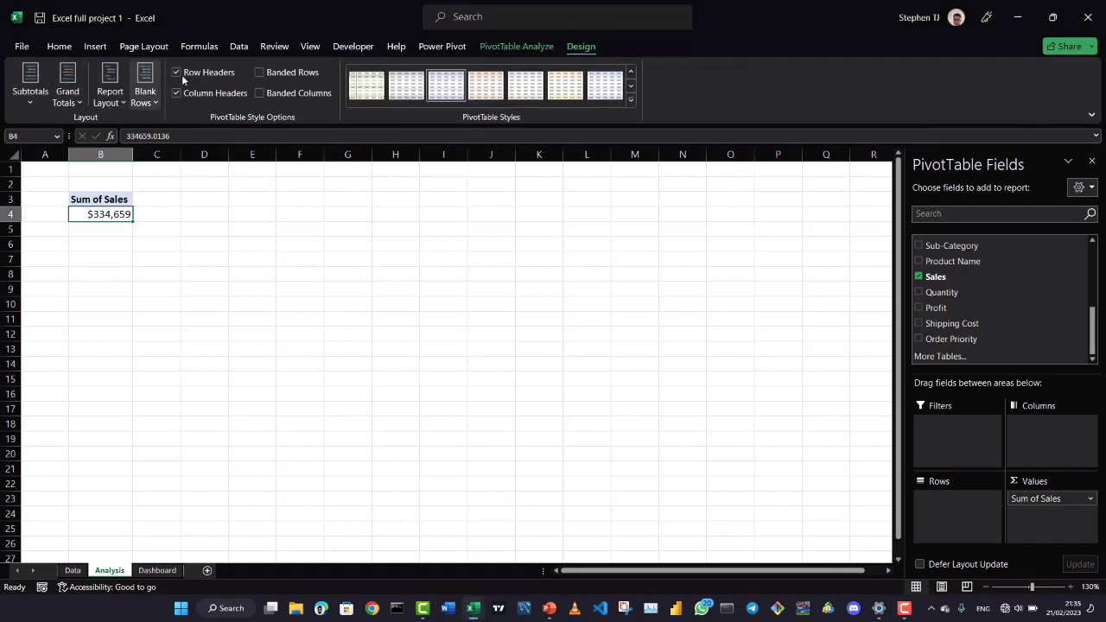
left_click(518, 47)
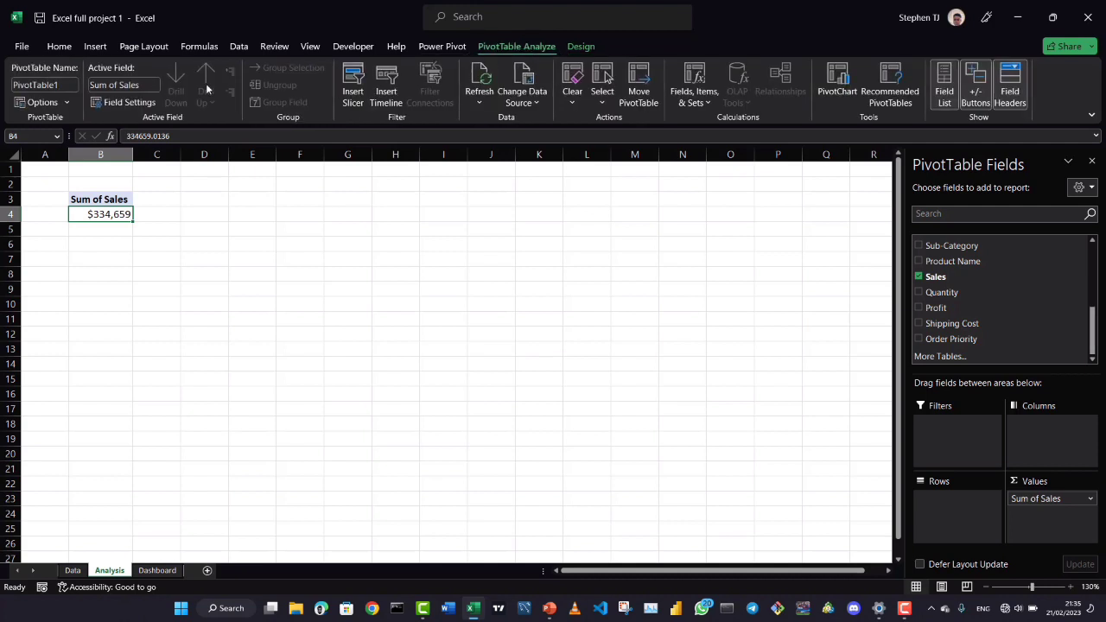
left_click(60, 85)
key("BackSpace")
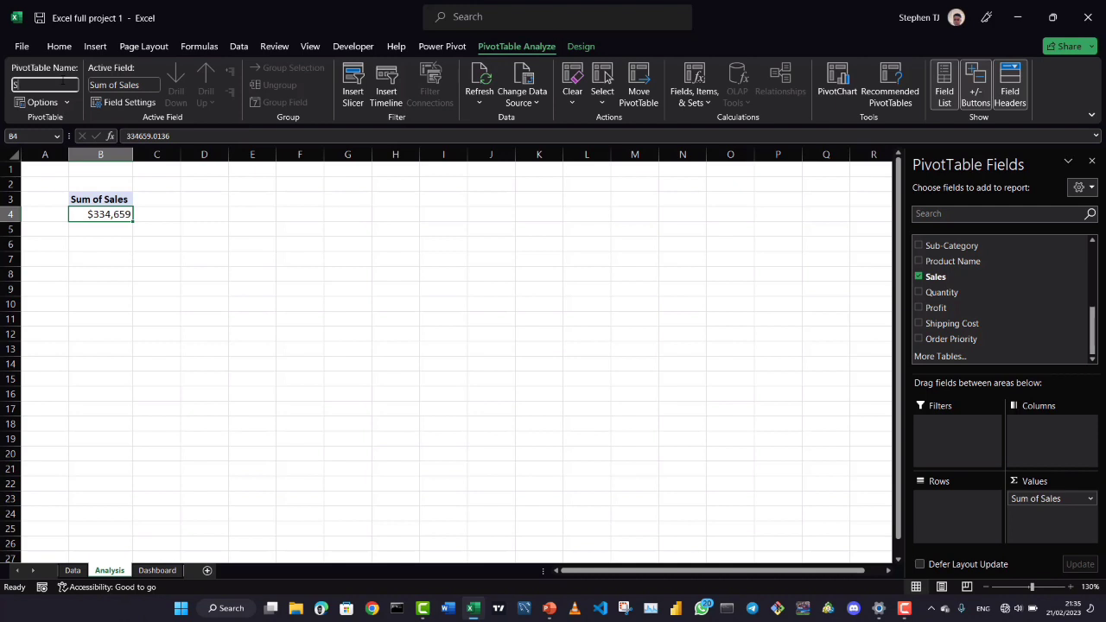
left_click(88, 244)
Duplicate the Sales pivot table from B3:B4 to cell B7 on the Analysis sheet
left_click_drag(77, 200, 87, 212)
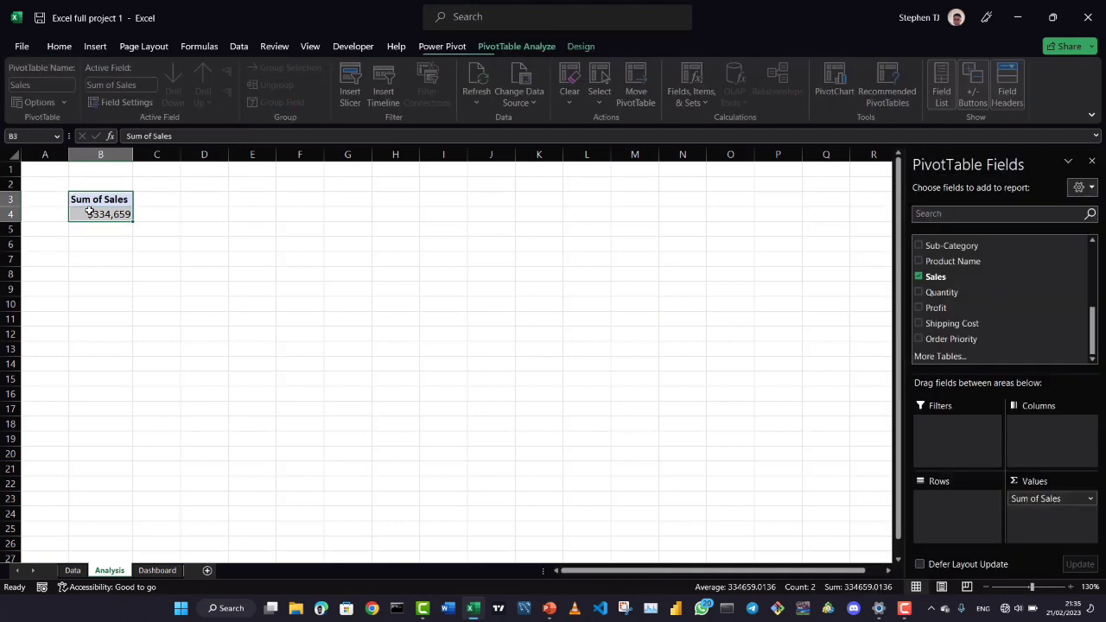
key("ctrl+c")
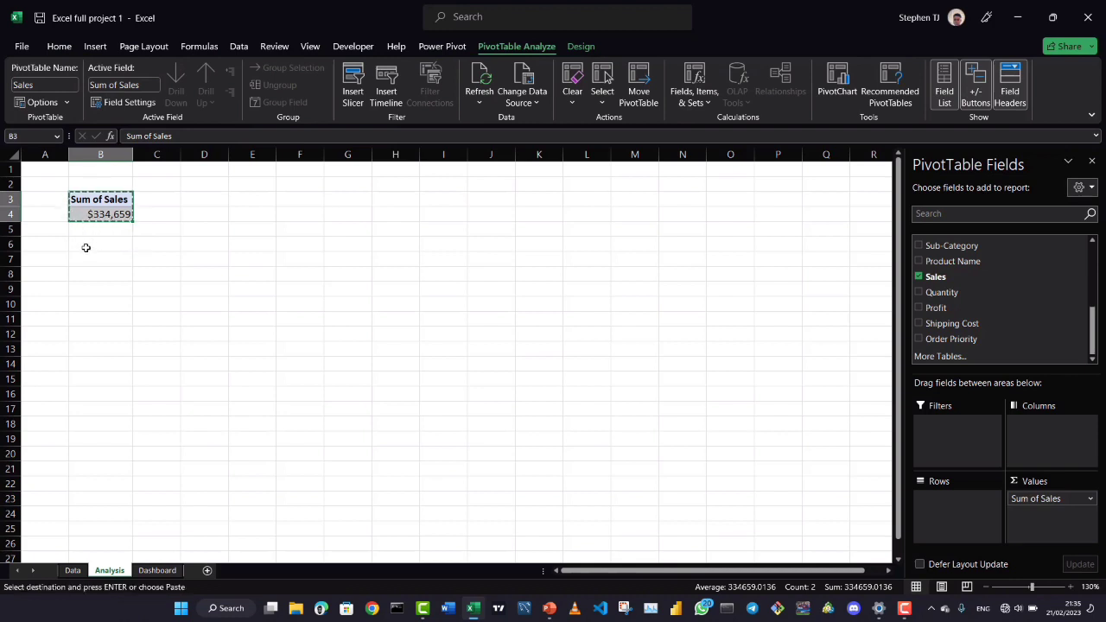
left_click(87, 257)
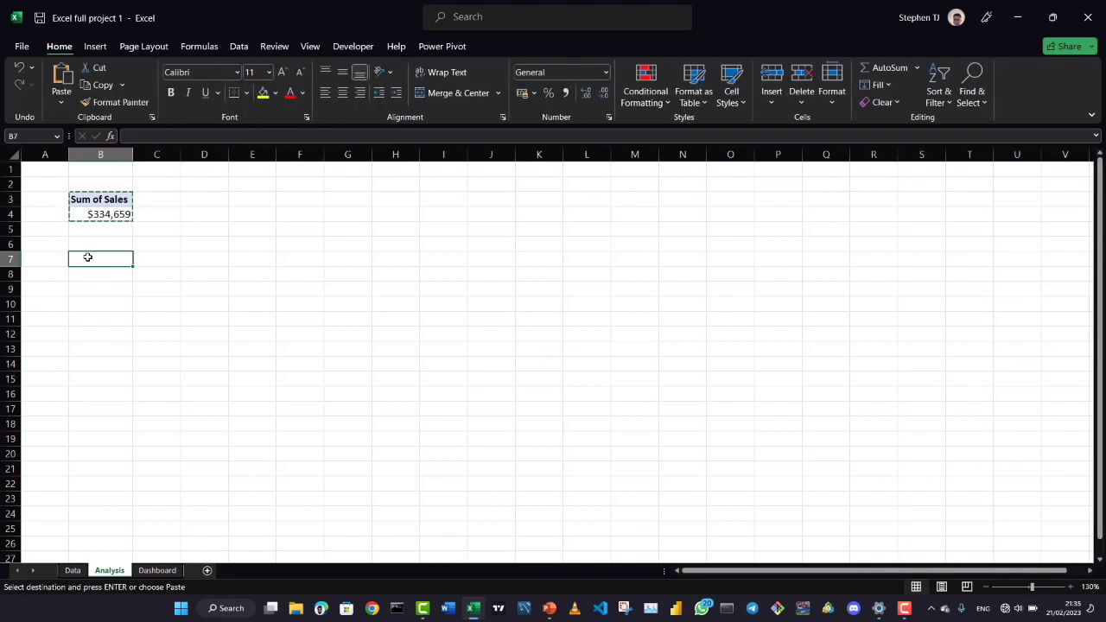
key("ctrl+v")
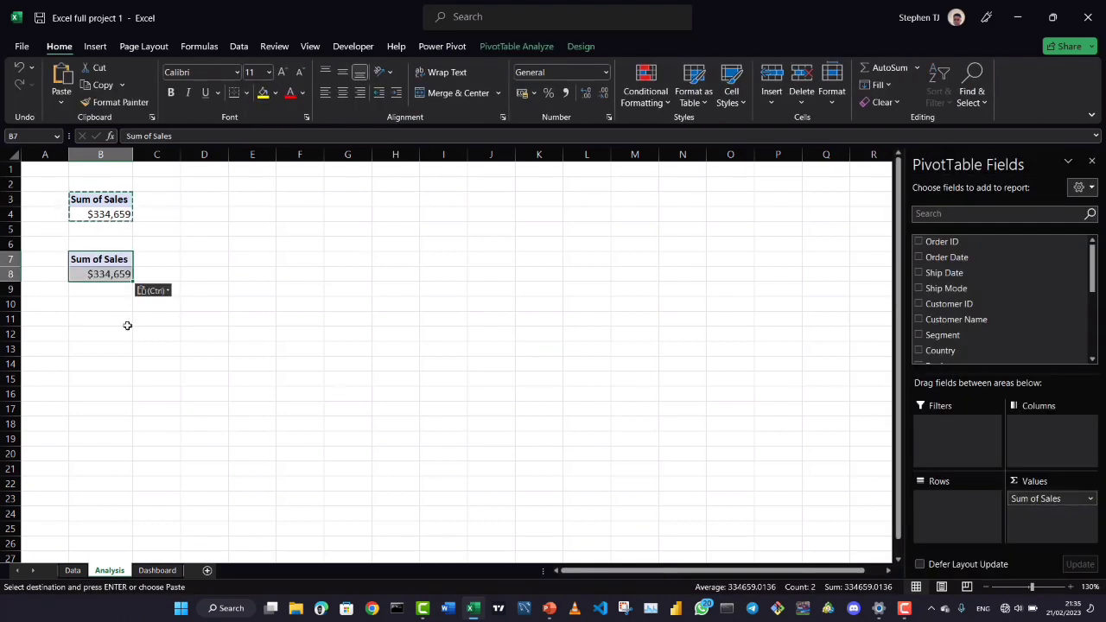
key("Down")
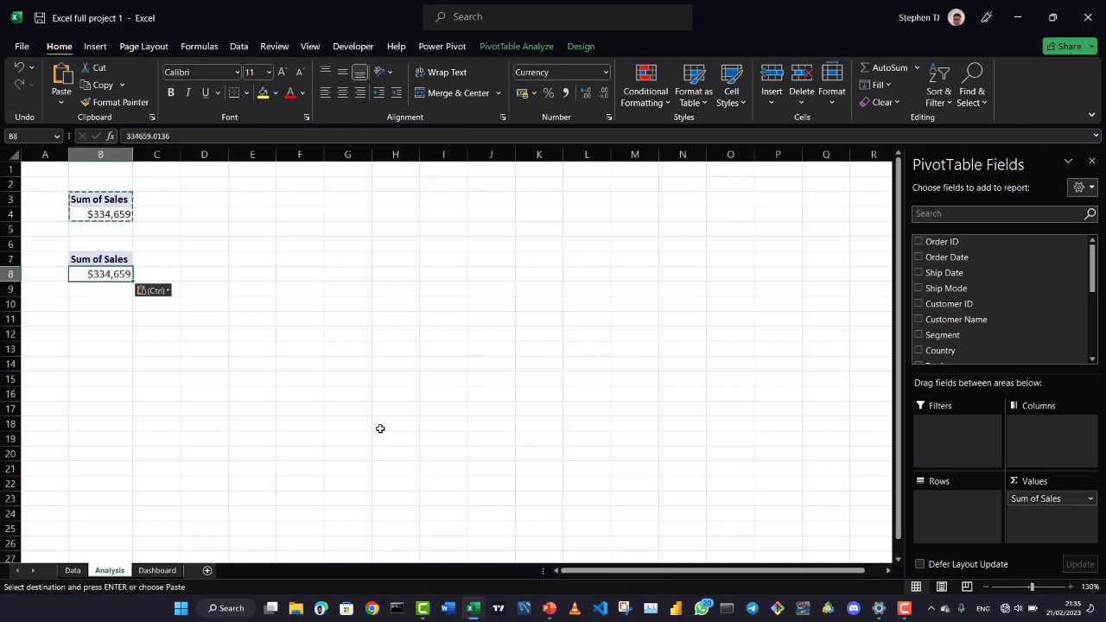
Check the next KPI on the PowerPoint question slide, then replace Sales with the sum of Profit in the Excel pivot table at B7
left_click(548, 609)
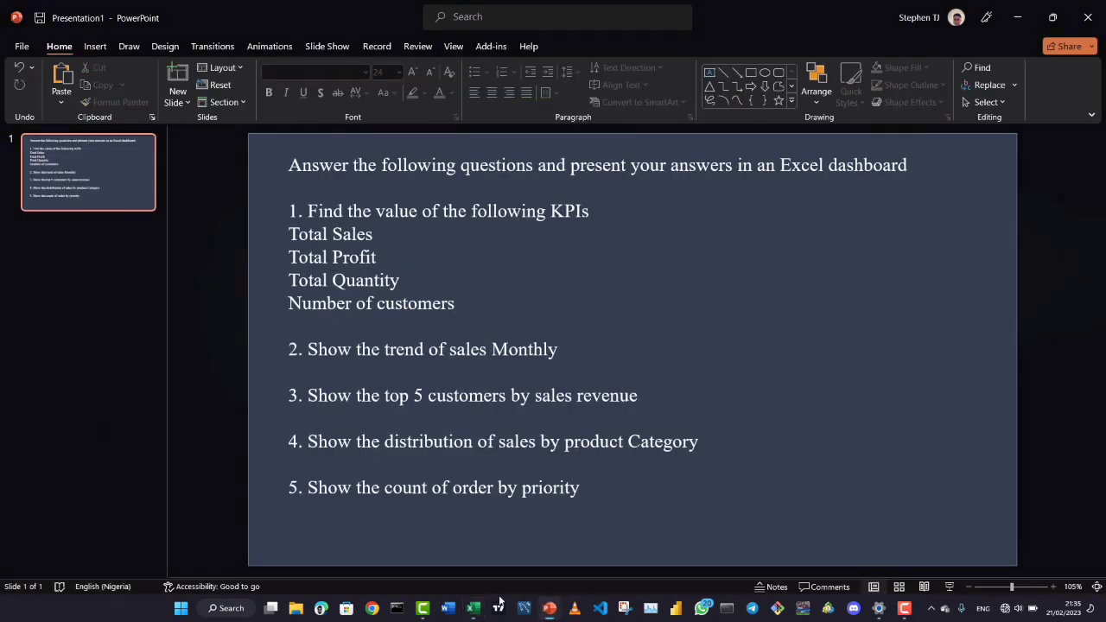
left_click(472, 609)
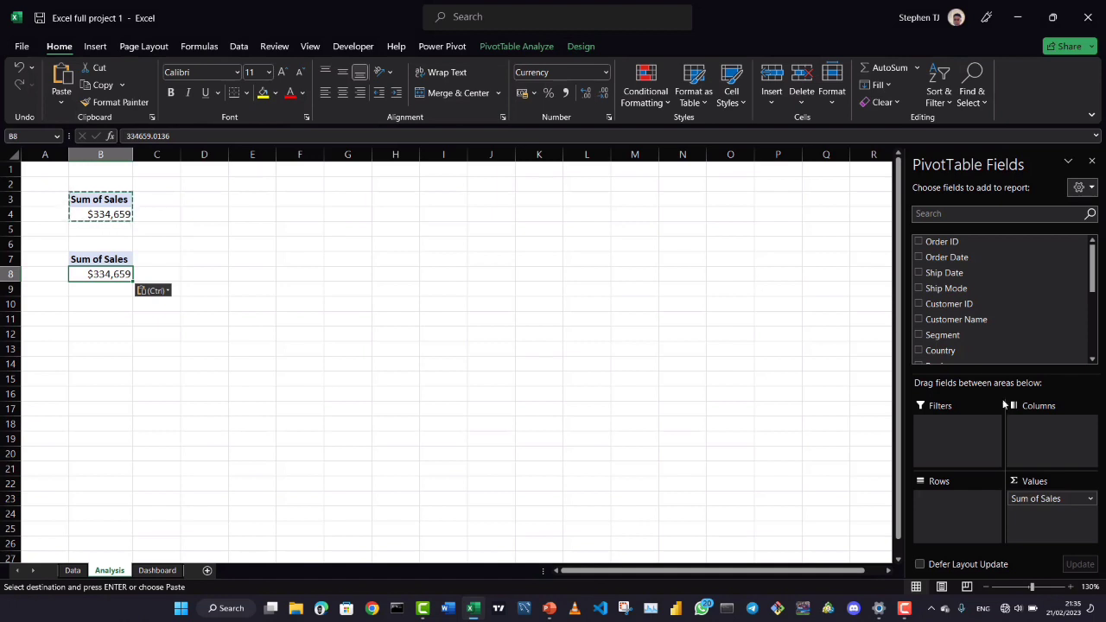
left_click_drag(1050, 499, 869, 496)
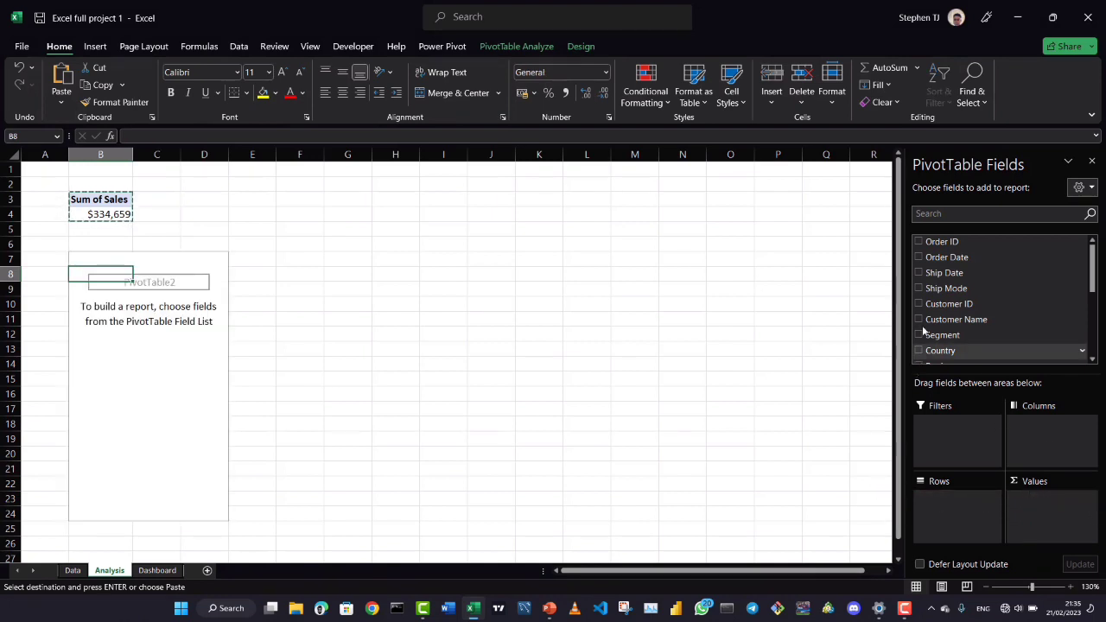
scroll(950, 308, "down", 5)
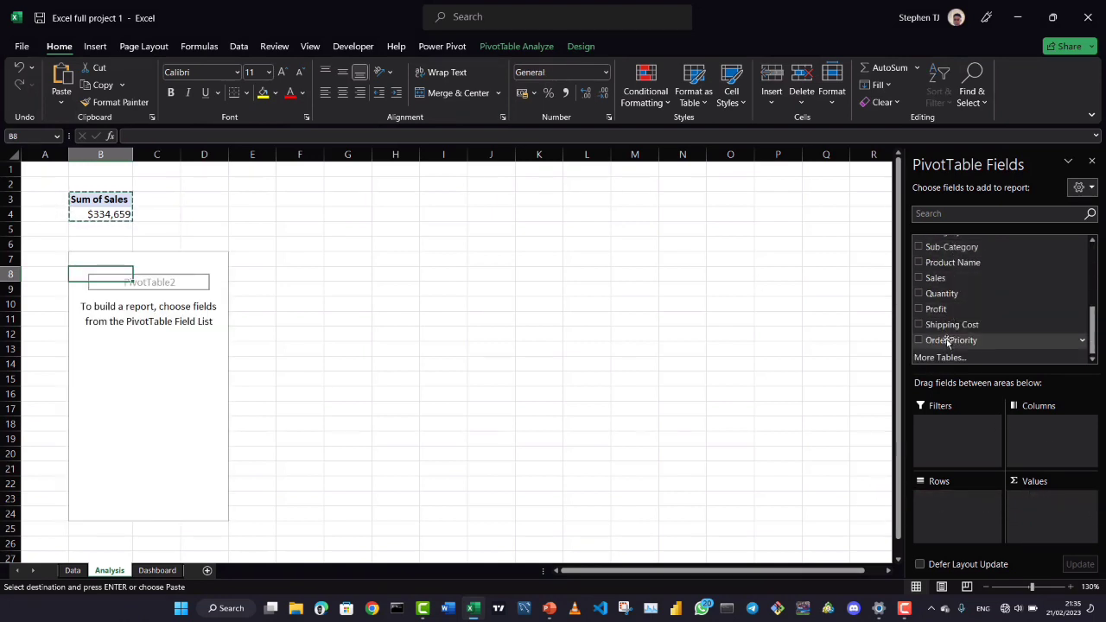
left_click_drag(945, 316, 1051, 523)
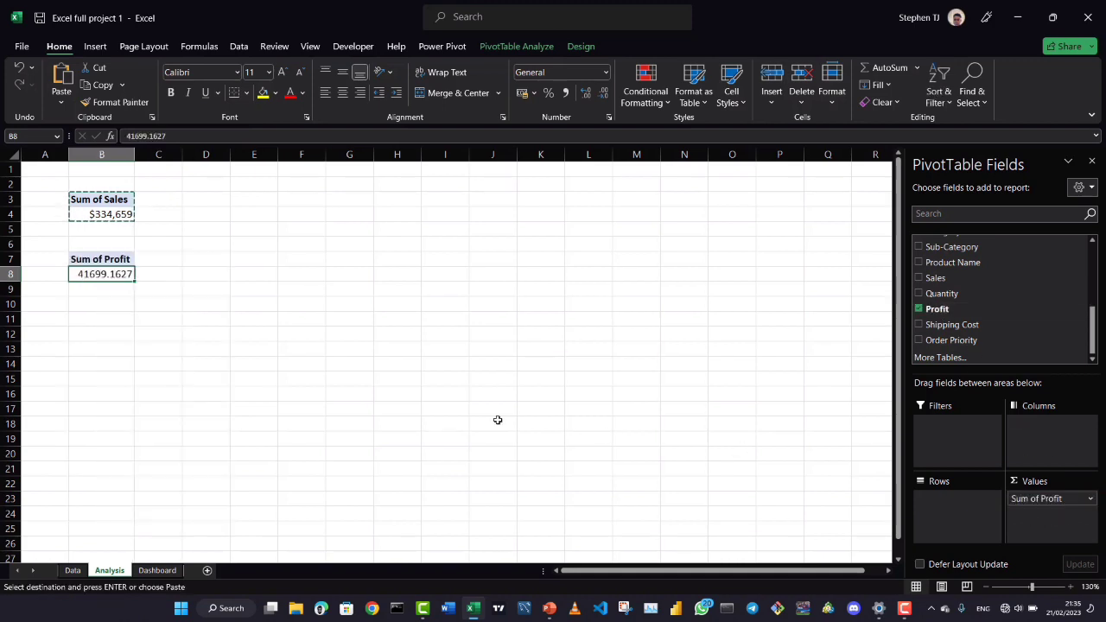
Copy the currency formatting of the sales total in B4 to the profit total in B8
left_click(105, 214)
left_click(113, 102)
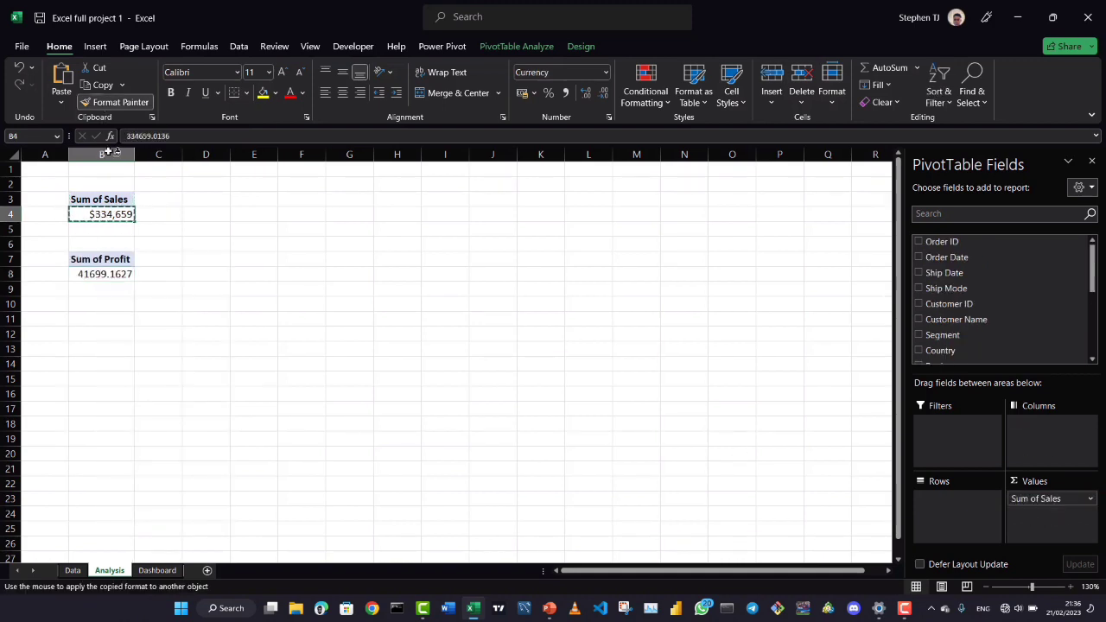
left_click(103, 274)
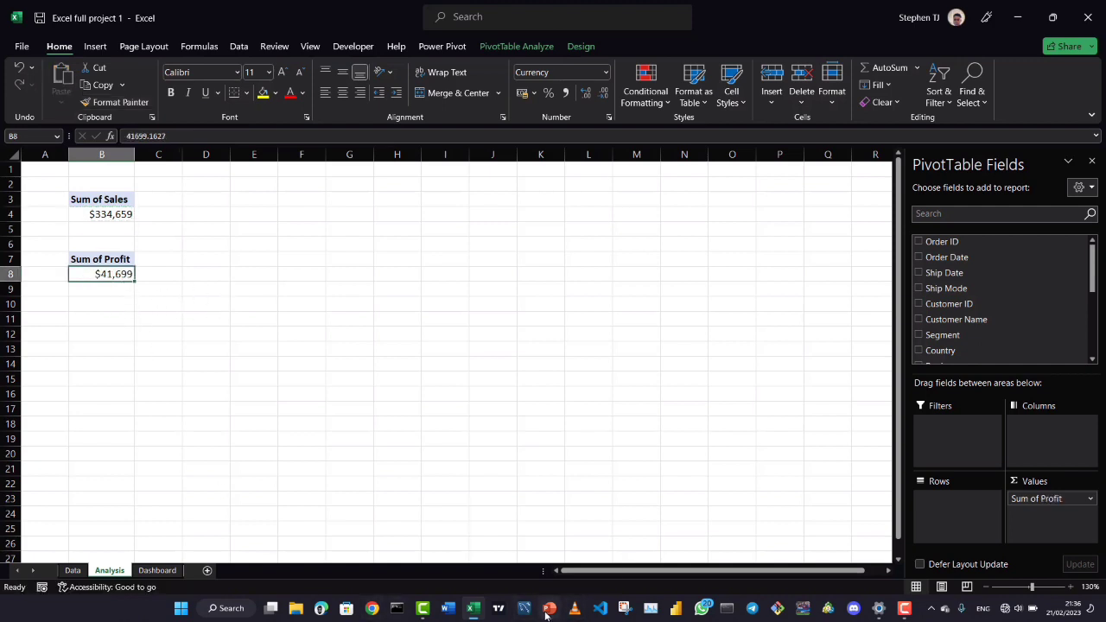
Duplicate the profit pivot table to cell B11 and replace its value field with the sum of Quantity
mouse_move(550, 610)
mouse_move(535, 571)
left_click_drag(87, 259, 99, 274)
key("ctrl+c")
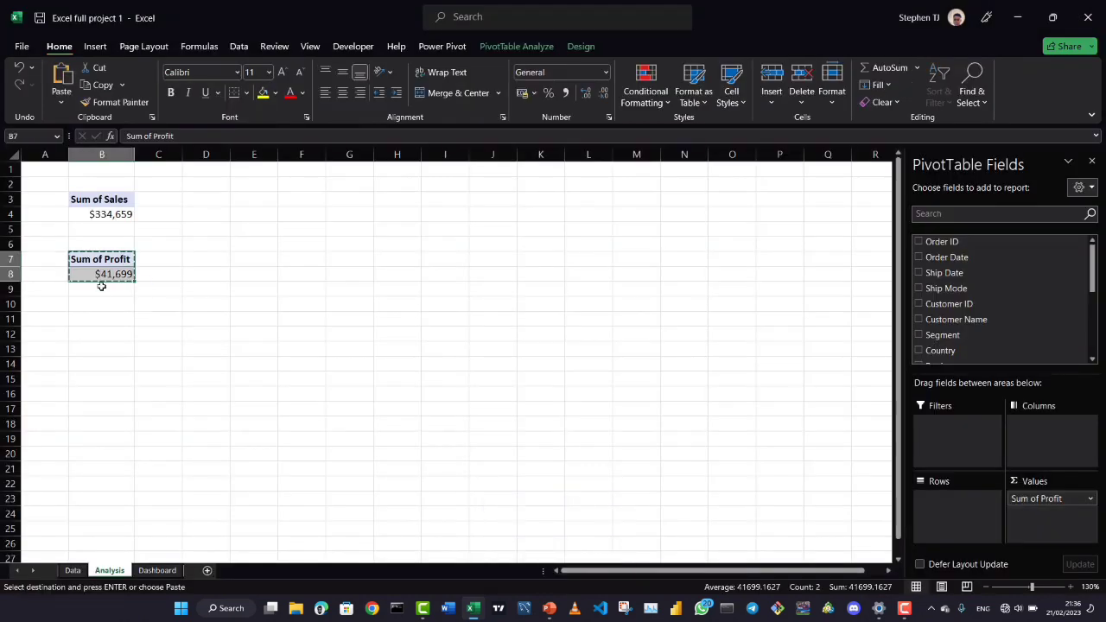
left_click(80, 320)
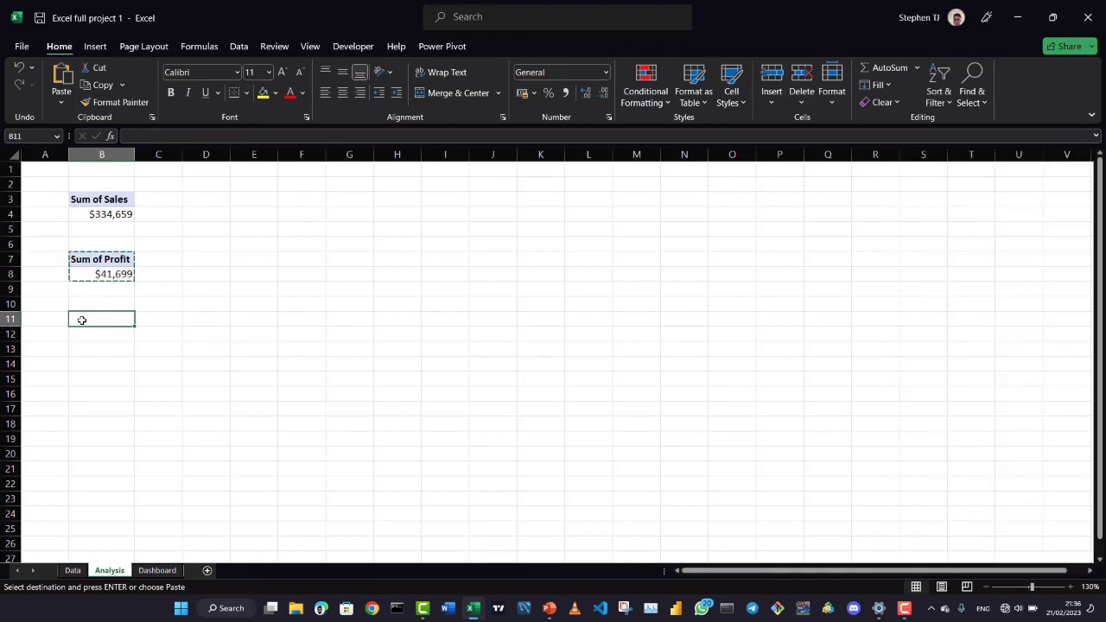
key("ctrl+v")
left_click_drag(1035, 499, 753, 487)
scroll(982, 316, "down", 1)
scroll(977, 329, "down", 2)
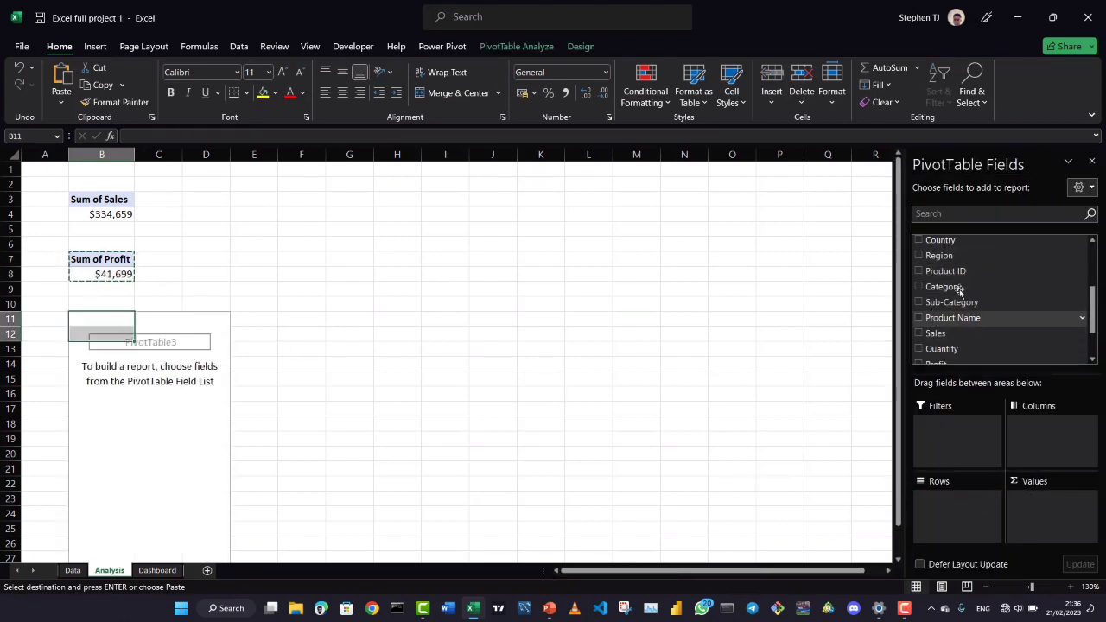
left_click_drag(966, 350, 1043, 519)
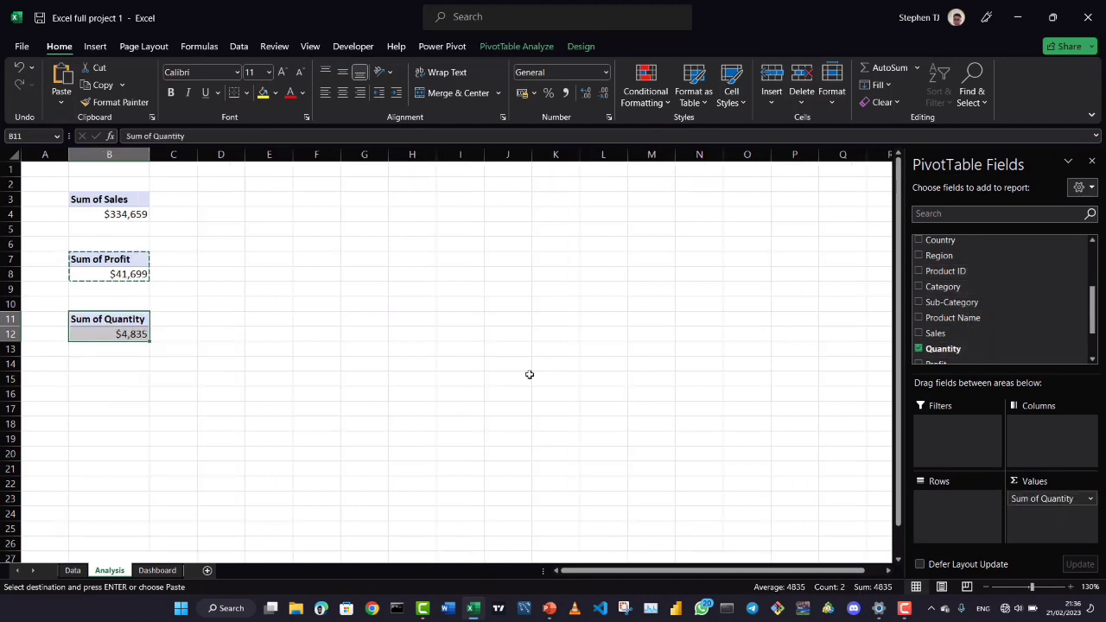
Format the quantity total in B12 as a number with a thousands separator and no decimal places
left_click(123, 335)
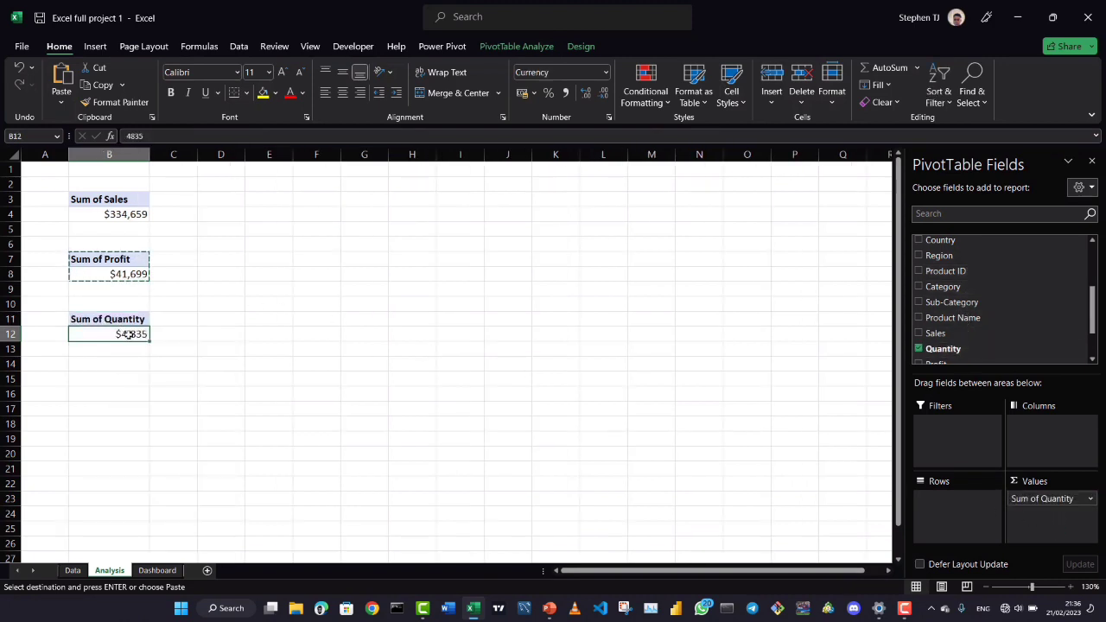
left_click(606, 72)
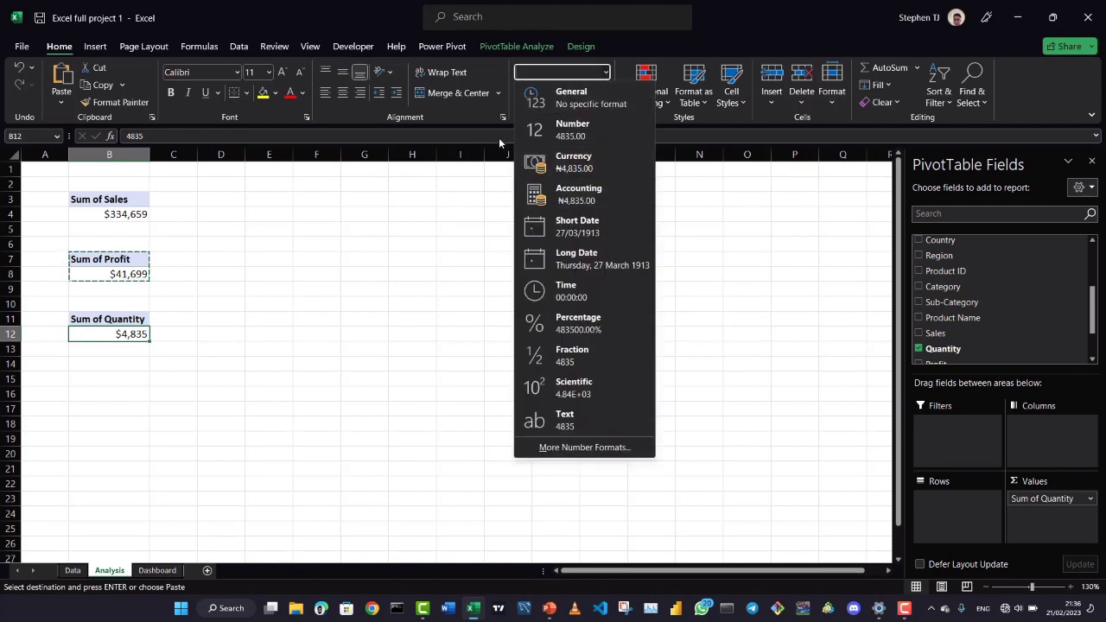
left_click(443, 143)
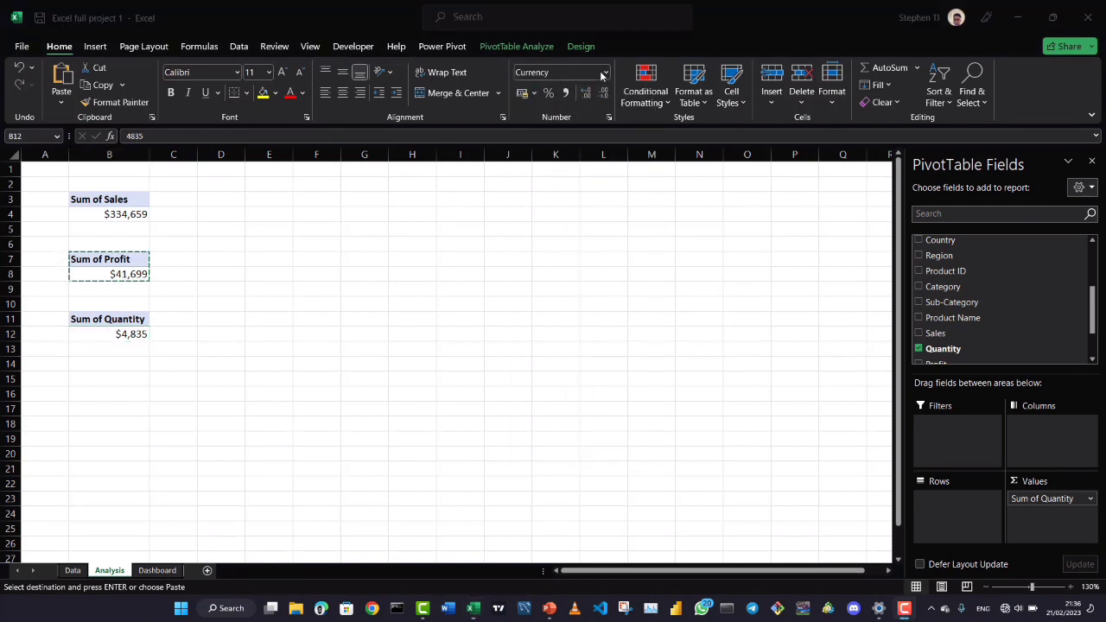
left_click(604, 73)
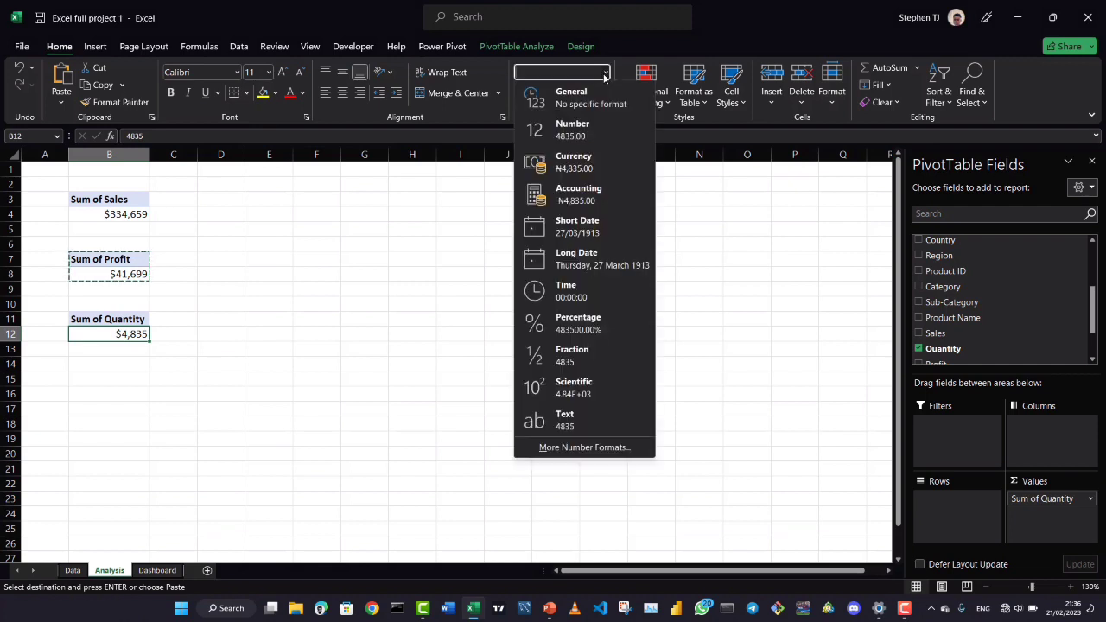
left_click(562, 129)
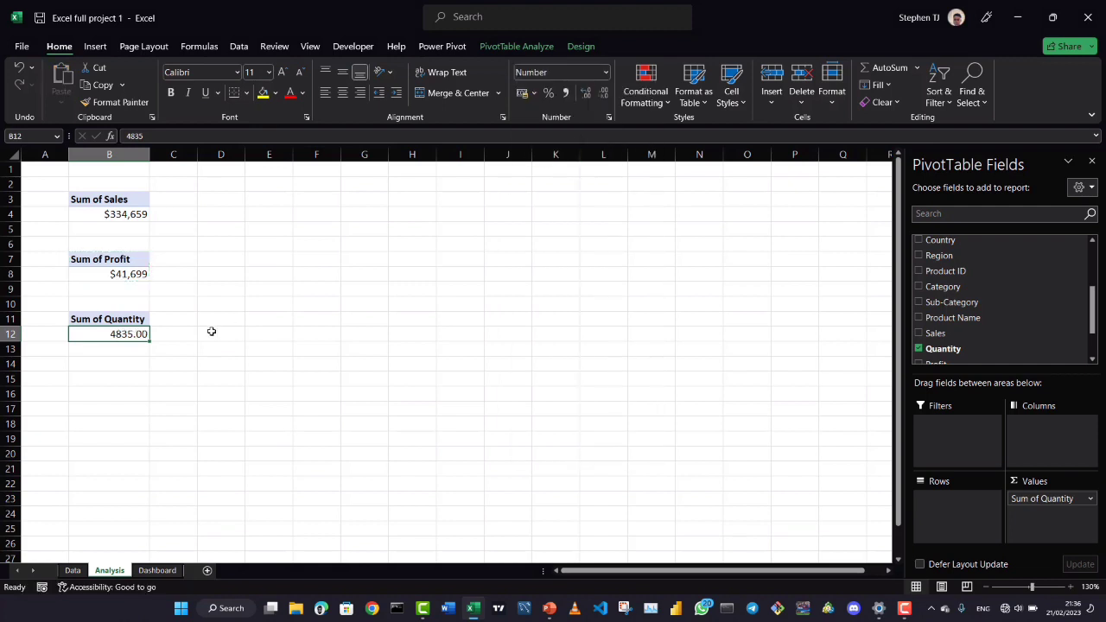
left_click(603, 93)
left_click(603, 92)
left_click(566, 94)
left_click(604, 92)
left_click(603, 93)
Rename the sum-of-profit pivot table at B7 to "Profit"
left_click(136, 255)
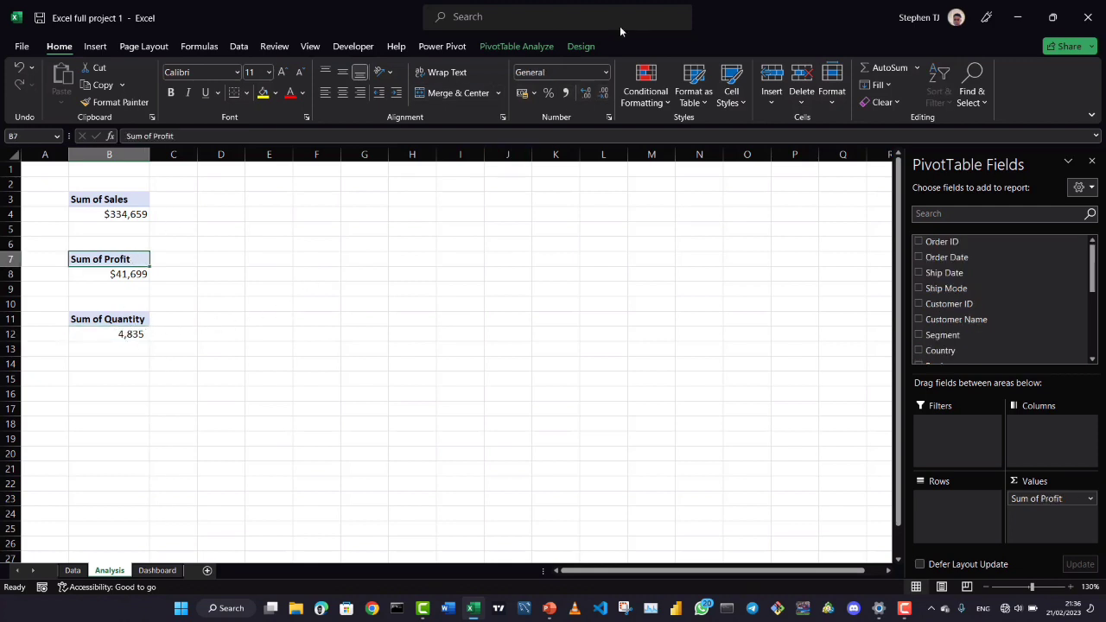
left_click(516, 46)
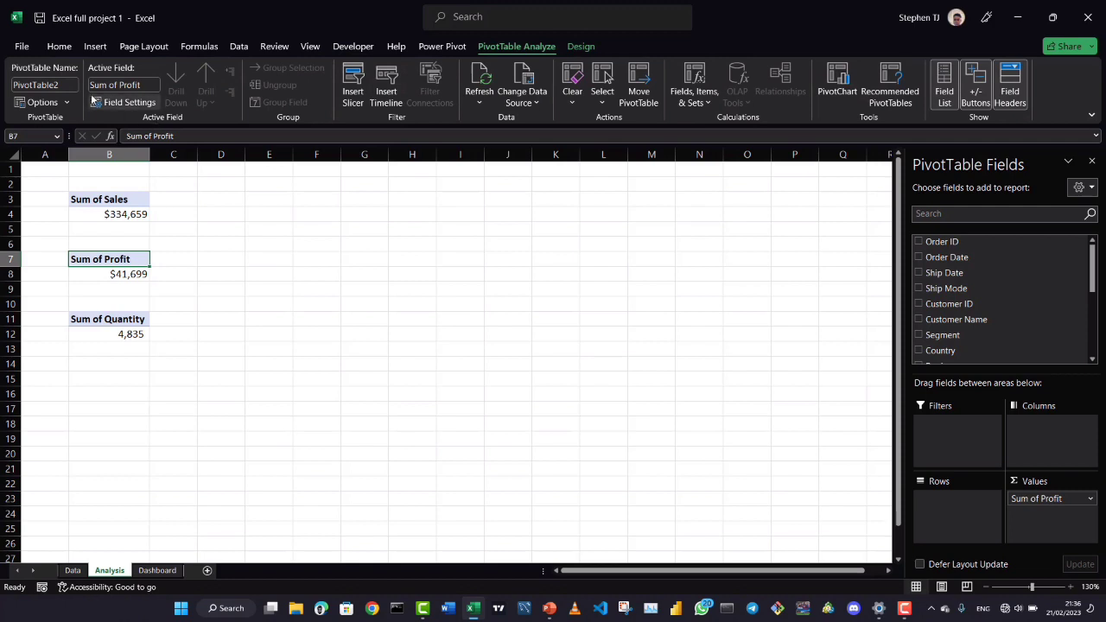
left_click(43, 85)
key("BackSpace")
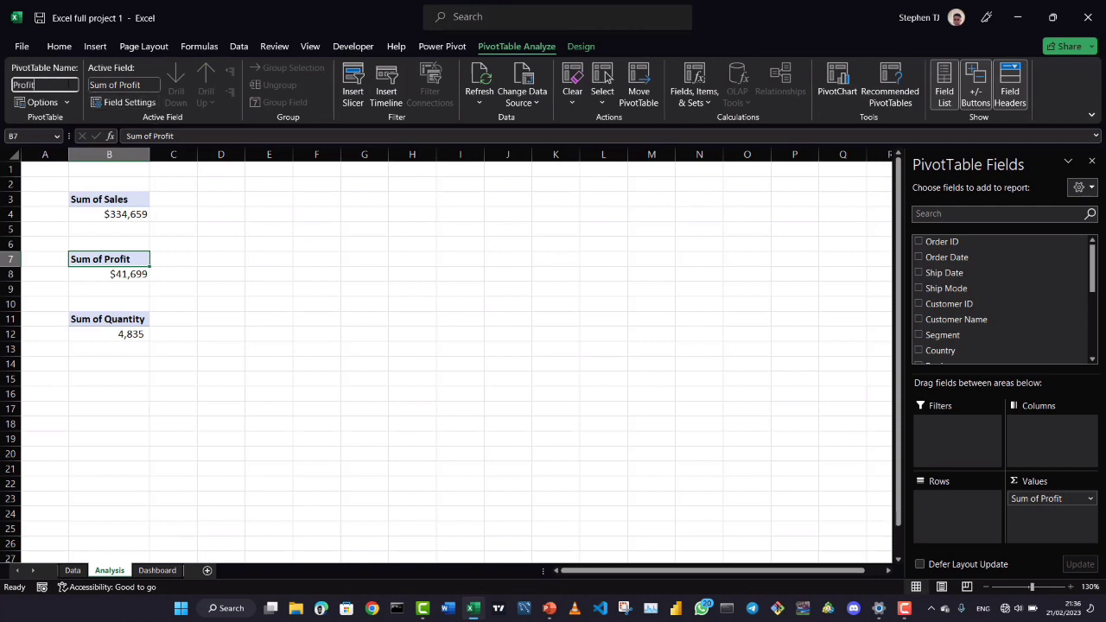
Rename the sum-of-quantity pivot table at B11 to "Quantity"
left_click(128, 334)
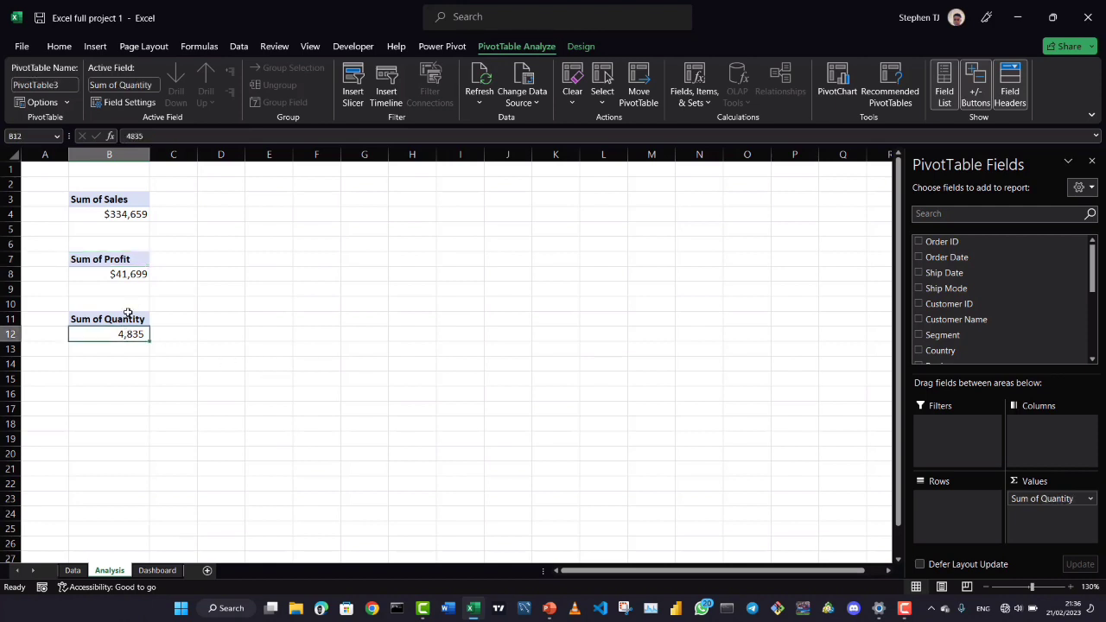
left_click(64, 85)
key("BackSpace")
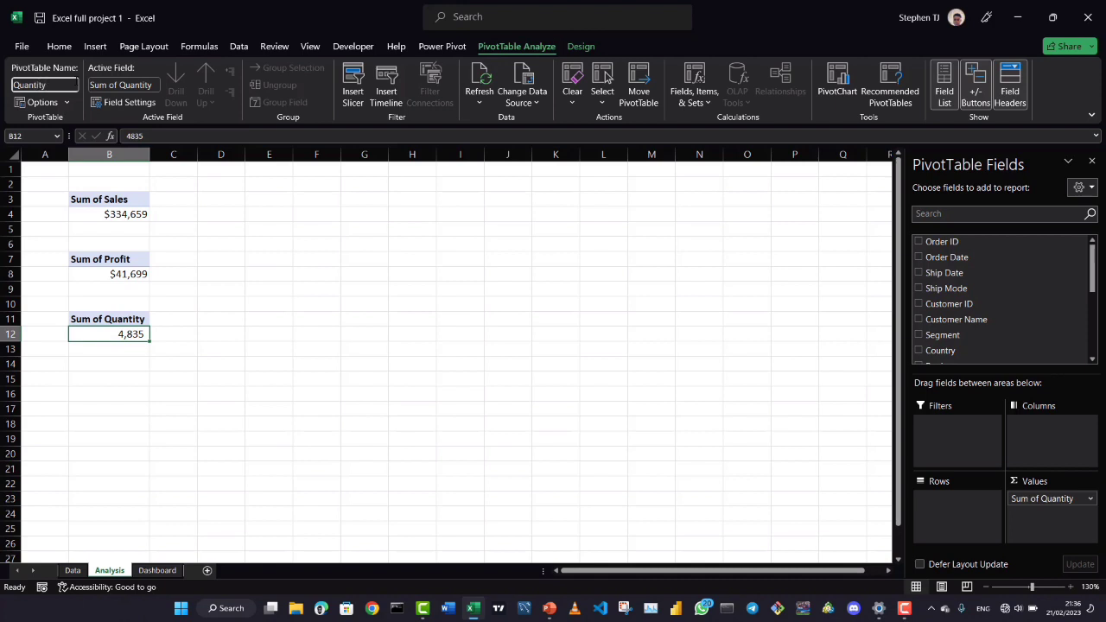
left_click(120, 370)
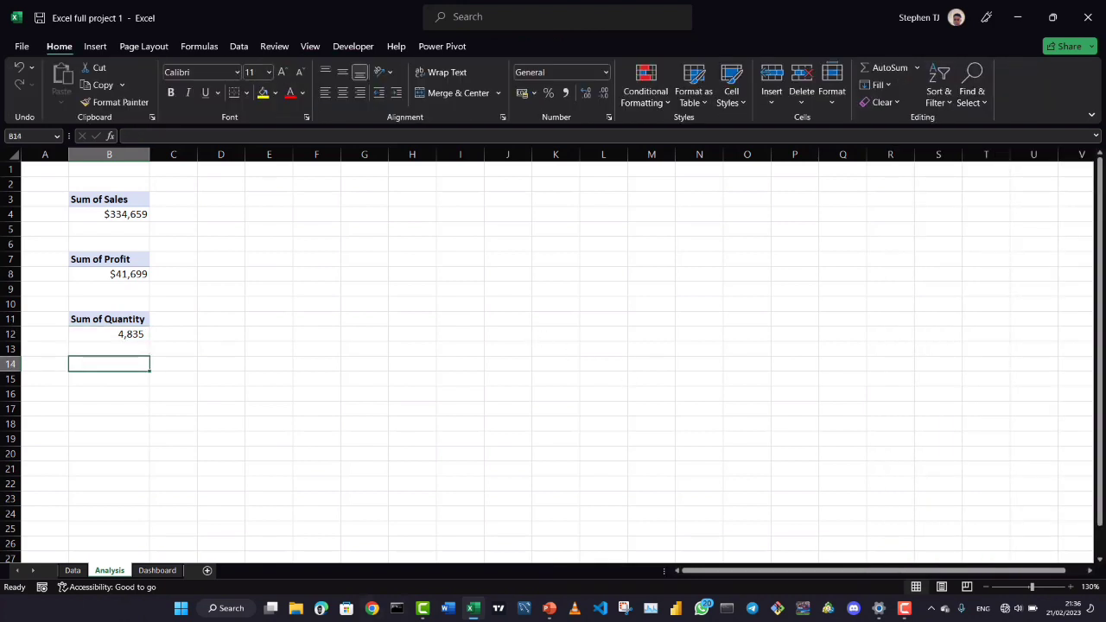
Check the number-of-customers KPI on the PowerPoint slide, then examine the Order ID and Customer Name columns on Excel's Data sheet for repeated entries
left_click(547, 609)
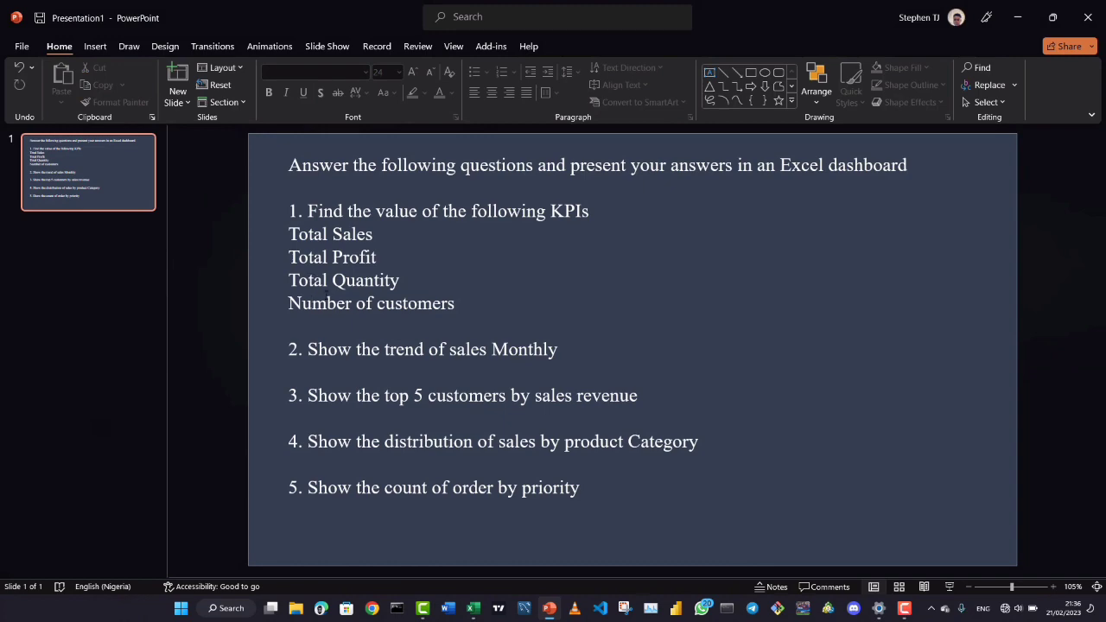
left_click(474, 609)
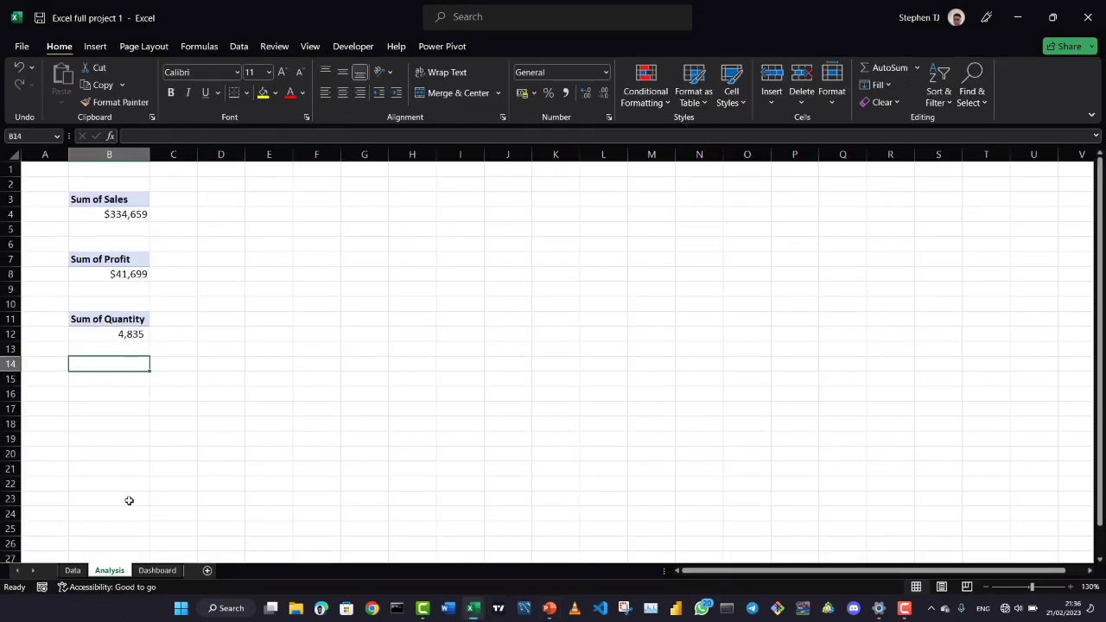
left_click(73, 571)
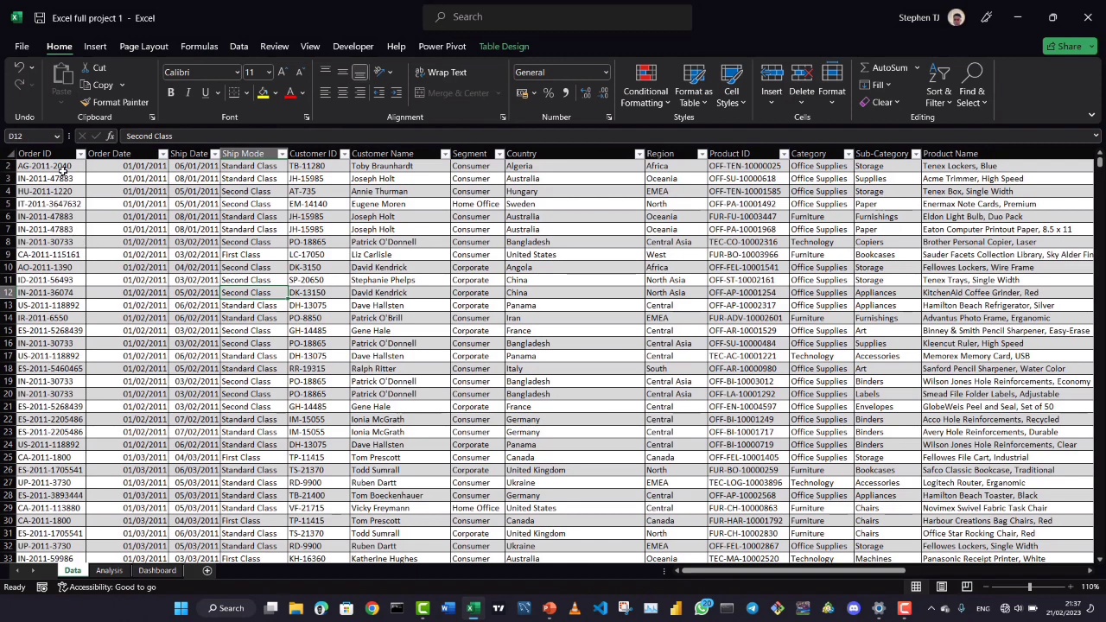
left_click_drag(51, 167, 52, 229)
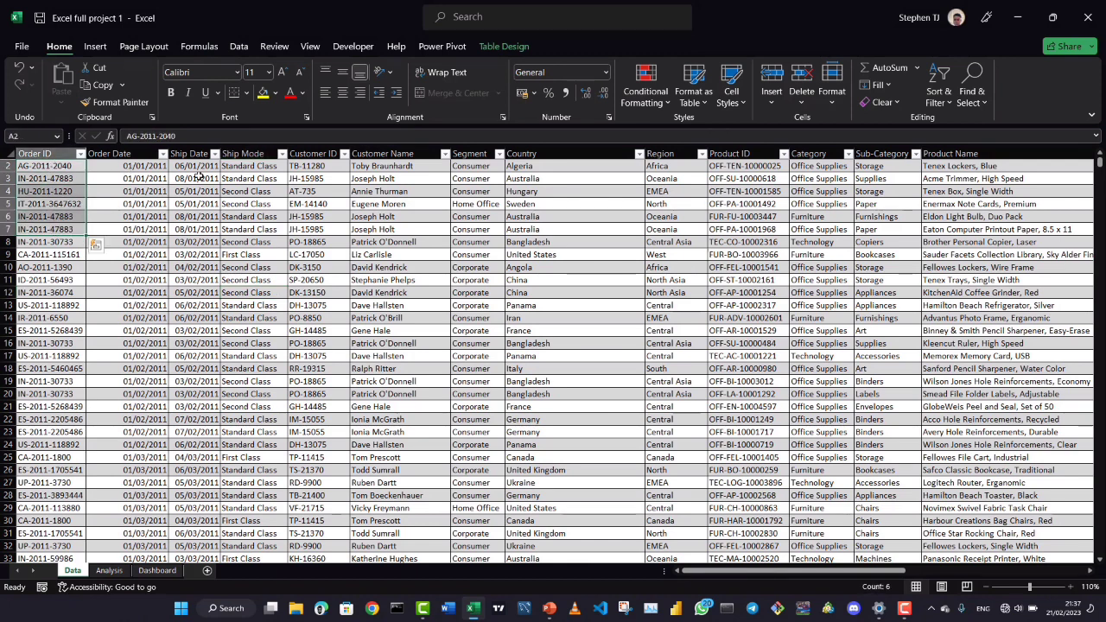
left_click_drag(381, 170, 388, 228)
left_click(385, 178)
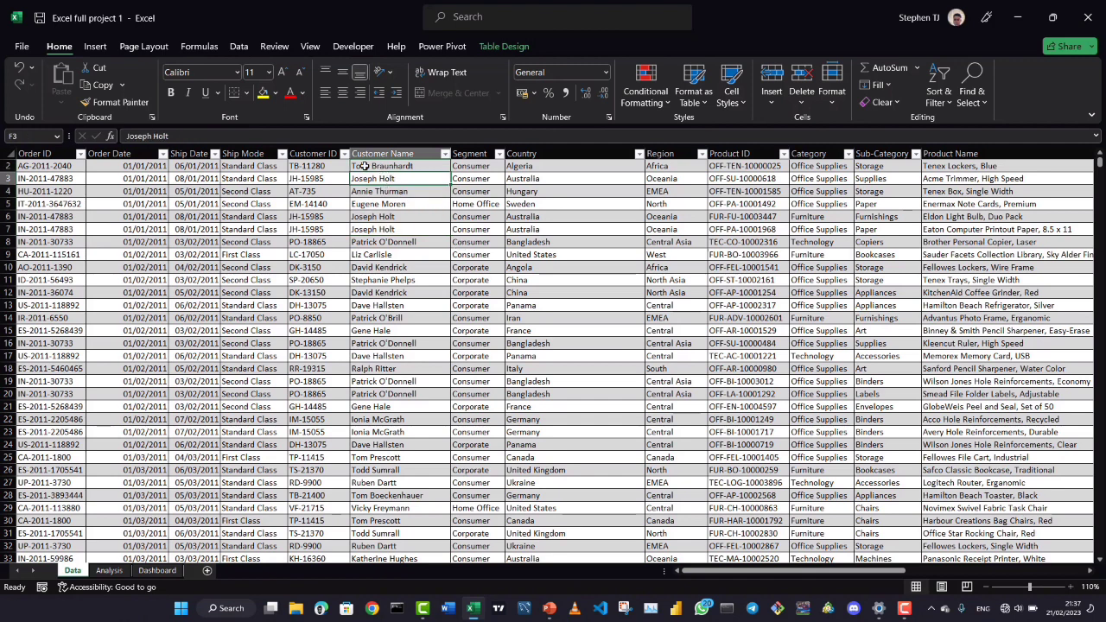
Examine the Customer Name and Customer ID entries in the first rows of the Data sheet
left_click_drag(377, 167, 383, 212)
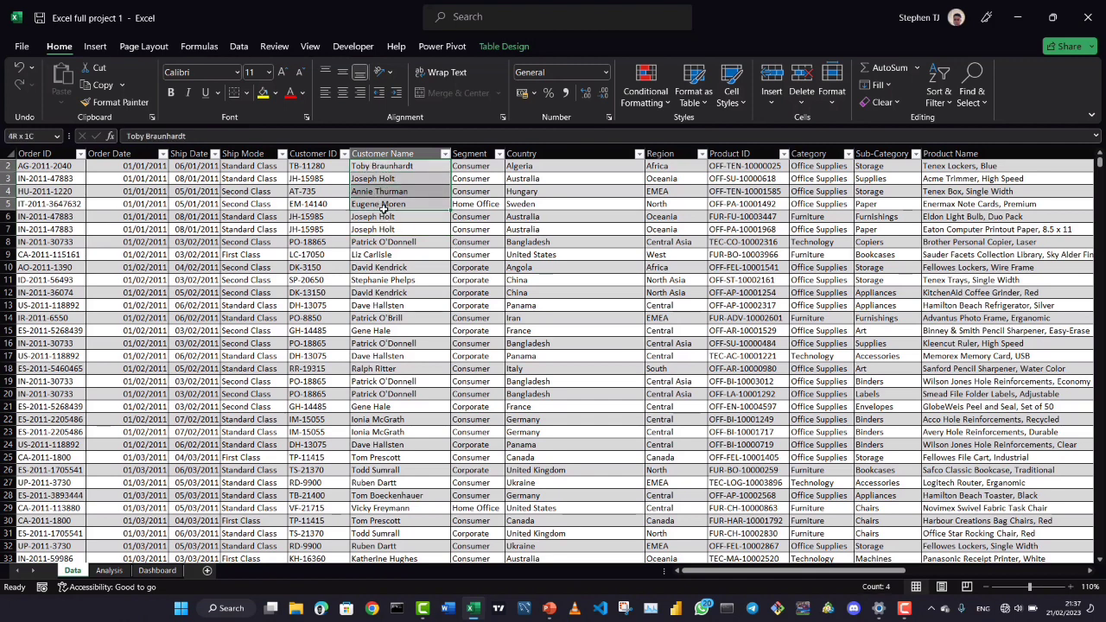
left_click(387, 181)
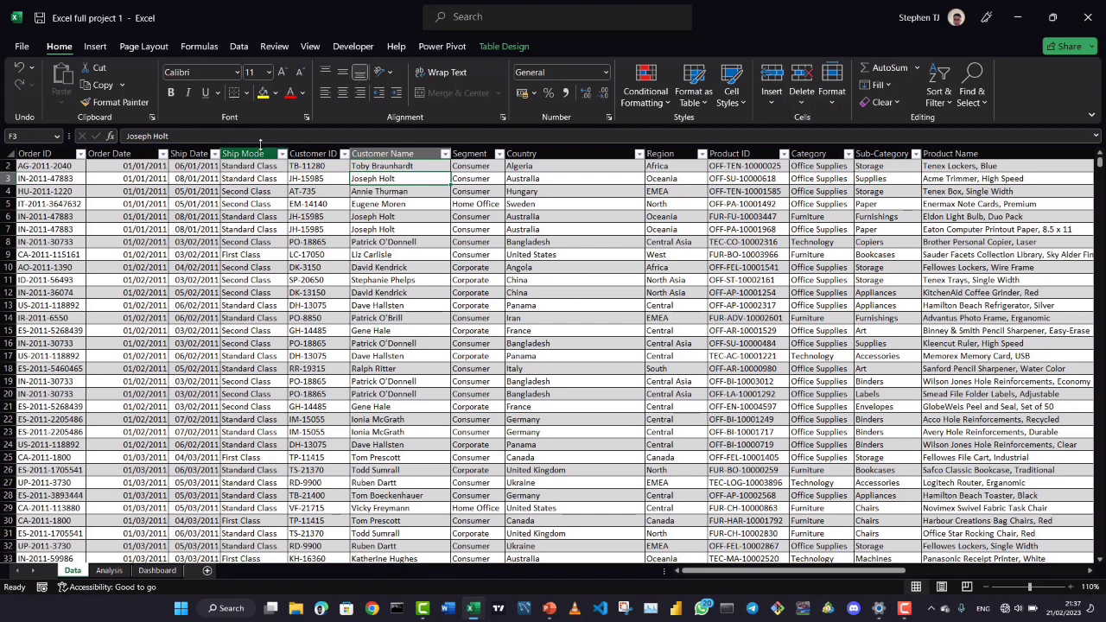
left_click(305, 166)
left_click(313, 178)
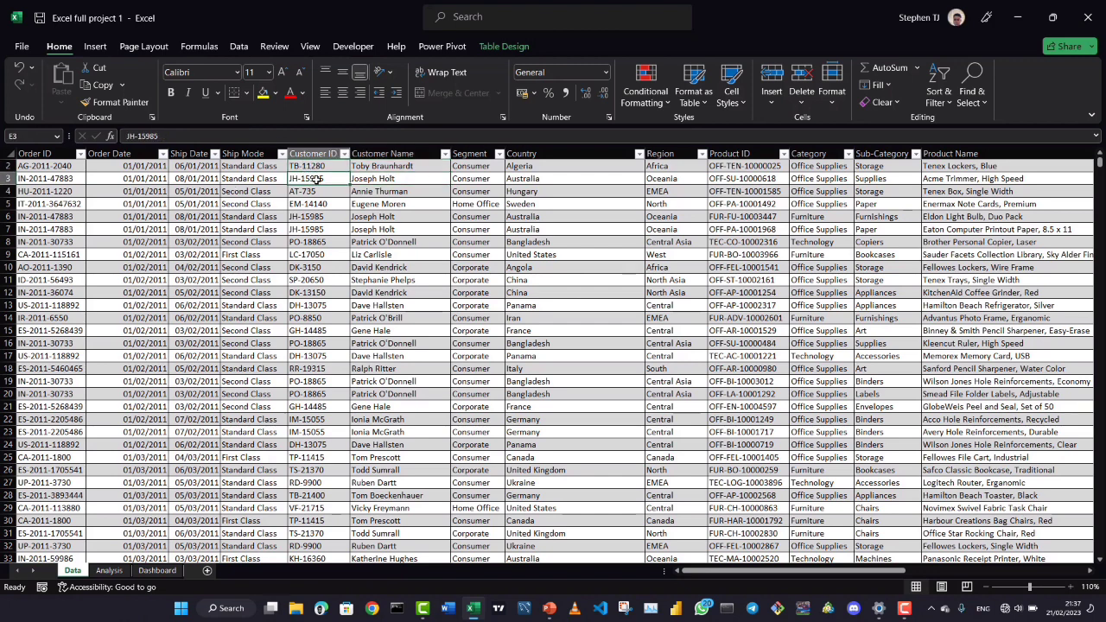
left_click(318, 166)
left_click(318, 179)
left_click(317, 166)
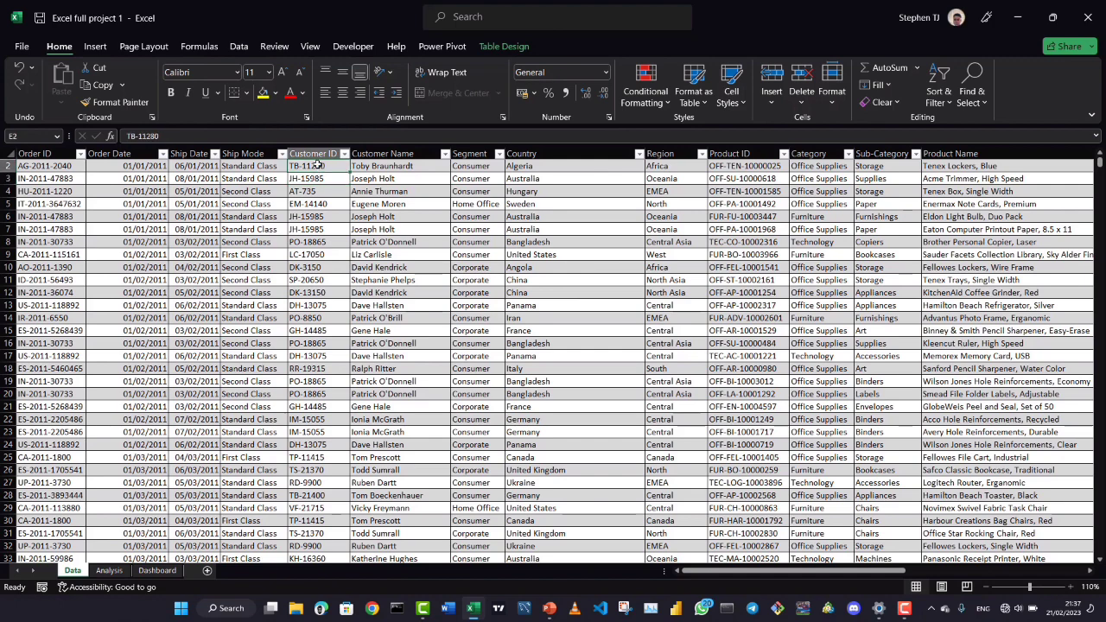
Copy the sum-of-quantity pivot table on the Analysis sheet to B15
left_click(109, 570)
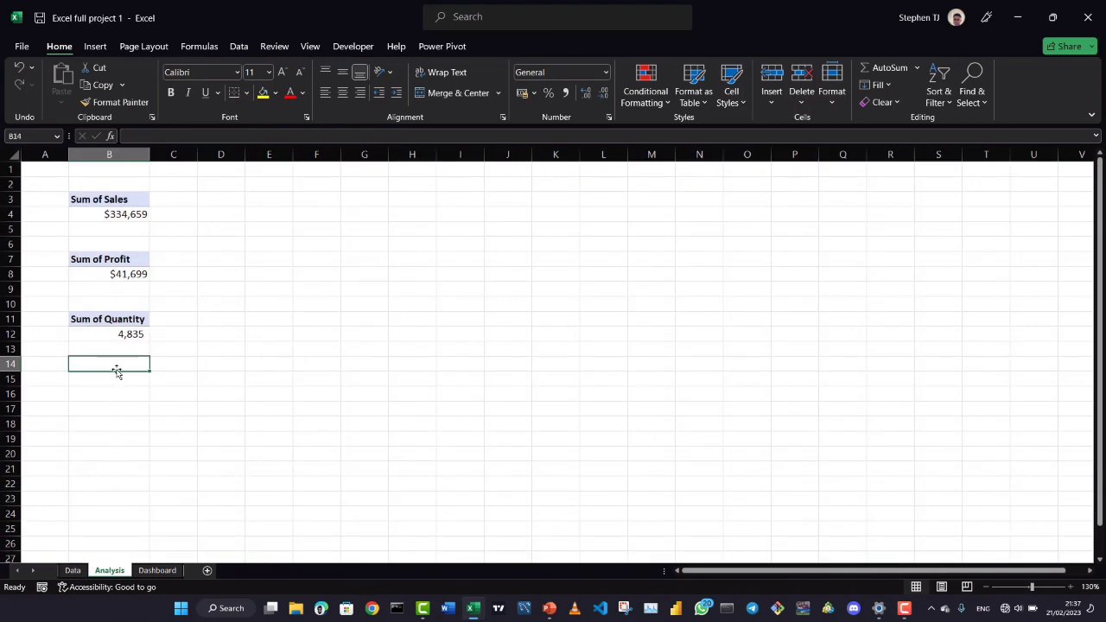
left_click_drag(95, 319, 100, 333)
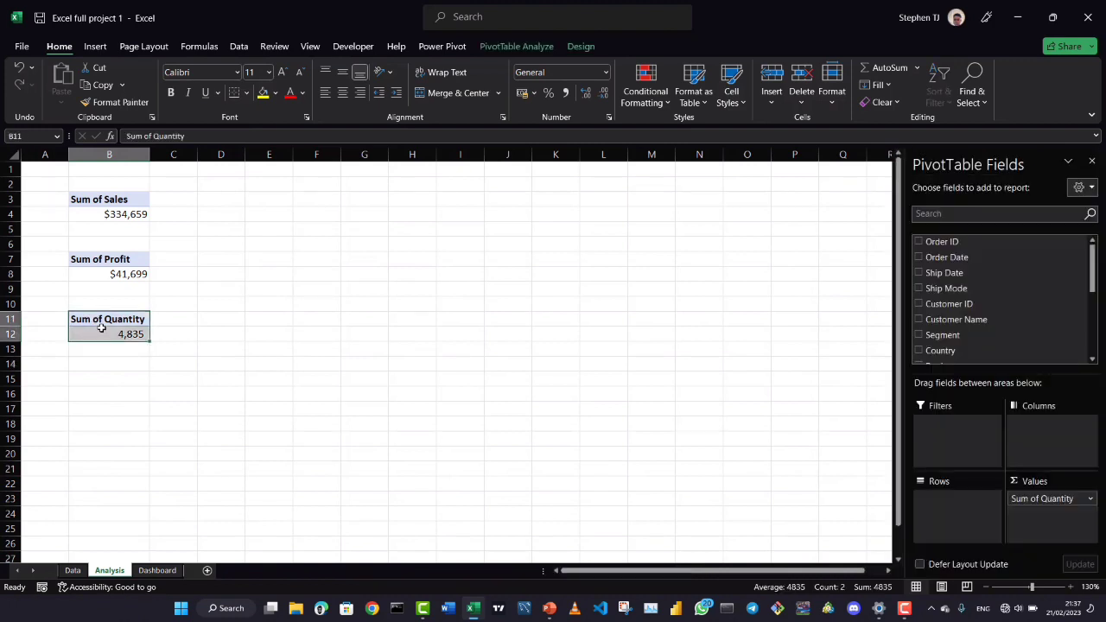
key("ctrl+c")
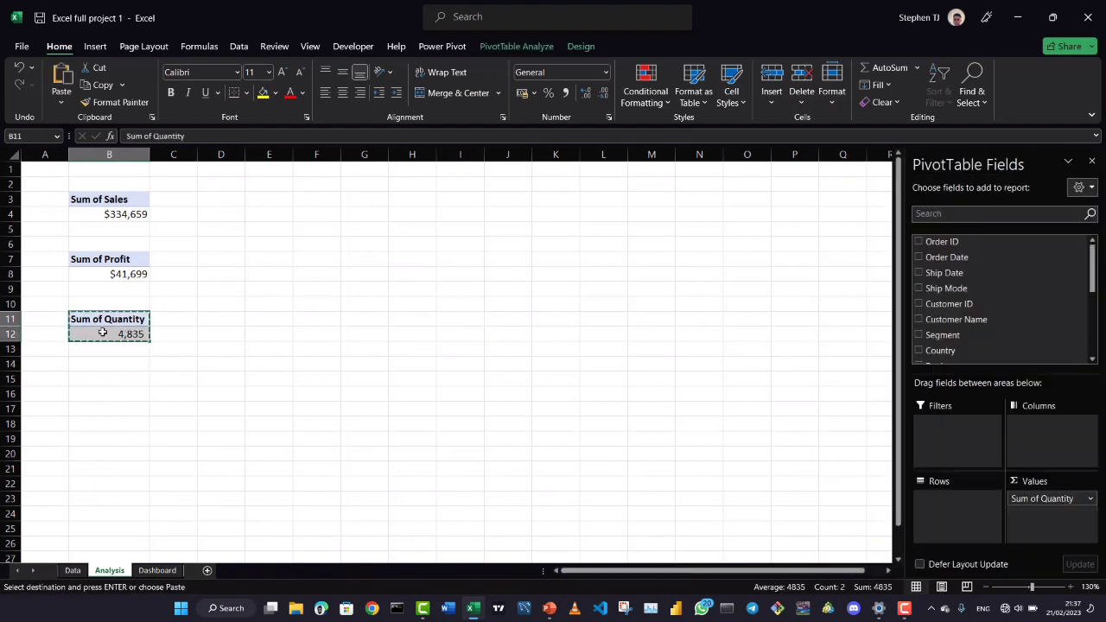
left_click(94, 378)
key("ctrl+v")
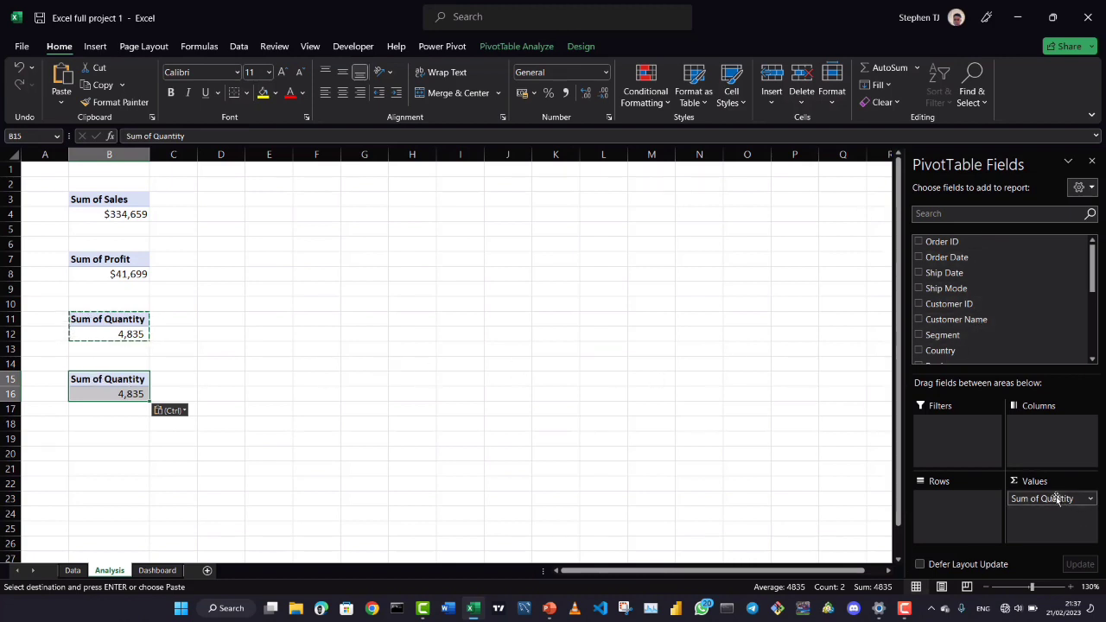
Replace the Quantity value in the B15 pivot table with a count of Customer ID
left_click_drag(1057, 498, 808, 496)
scroll(954, 344, "down", 1)
scroll(951, 337, "down", 3)
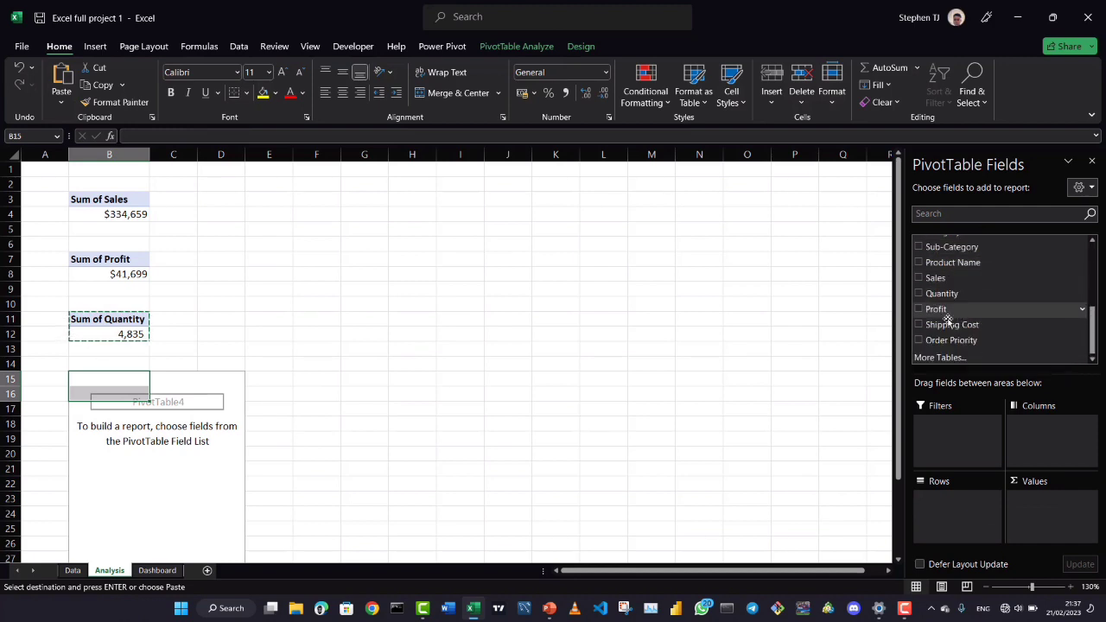
scroll(951, 320, "up", 2)
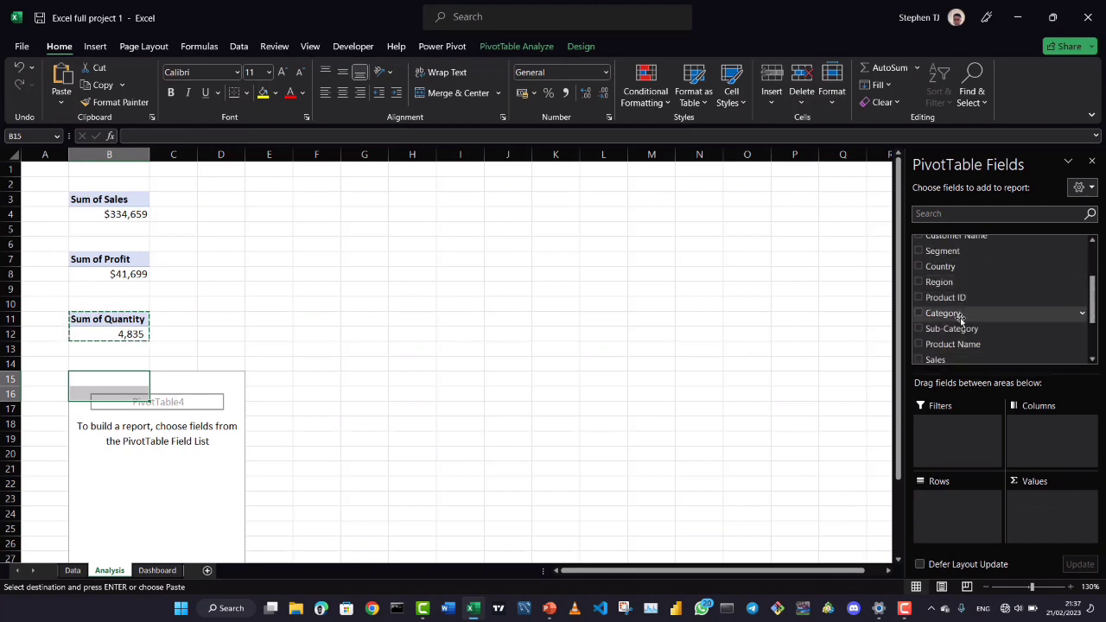
scroll(961, 318, "down", 1)
scroll(964, 326, "down", 2)
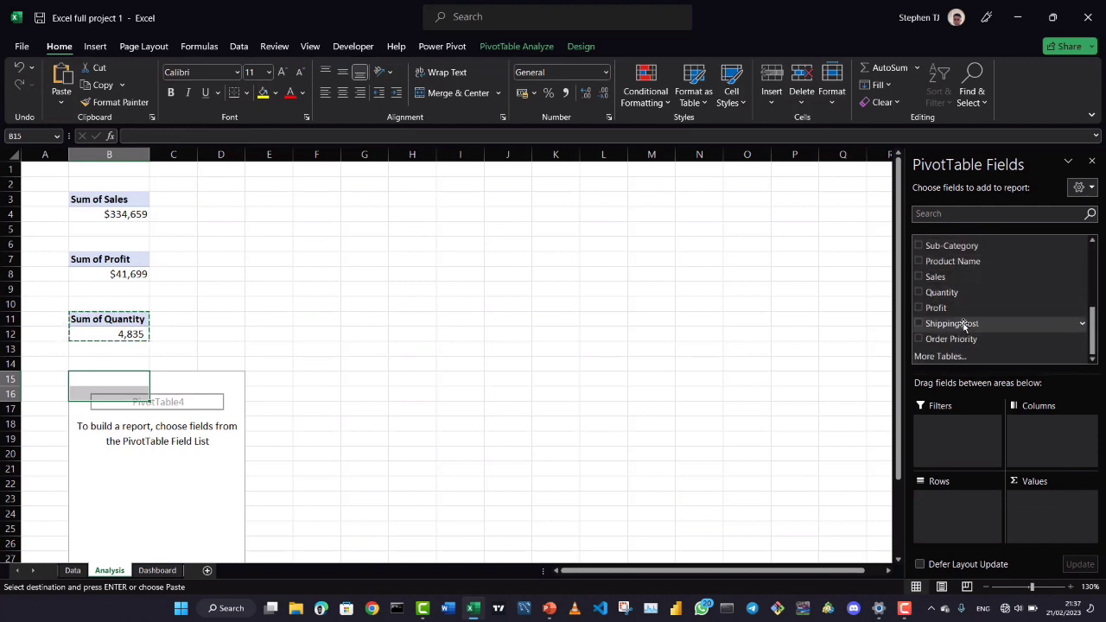
scroll(965, 298, "up", 3)
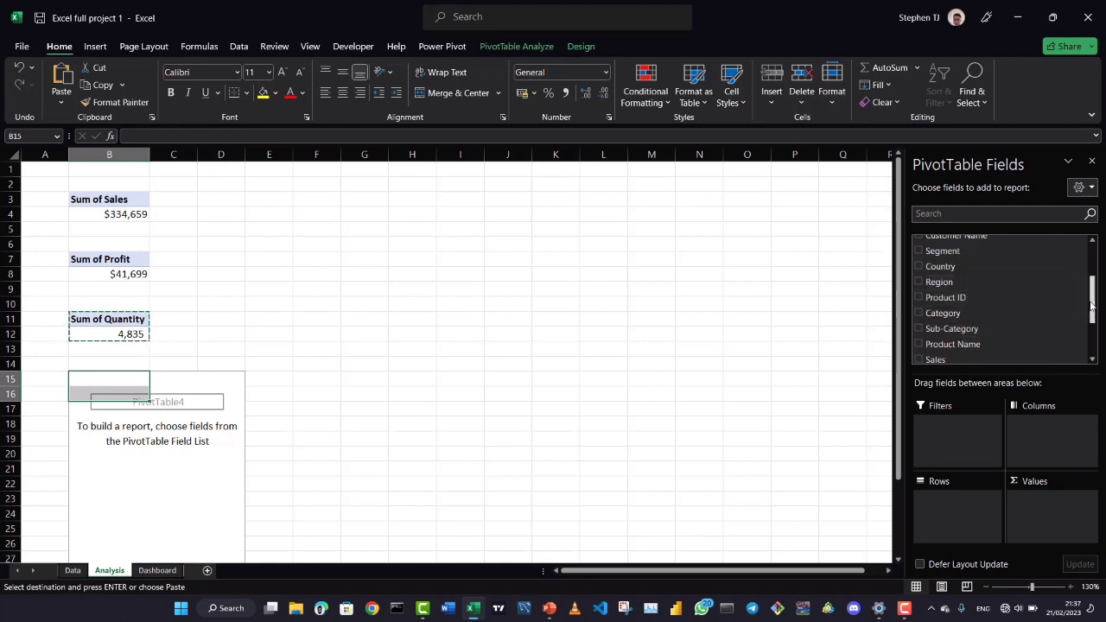
left_click_drag(1091, 305, 1092, 298)
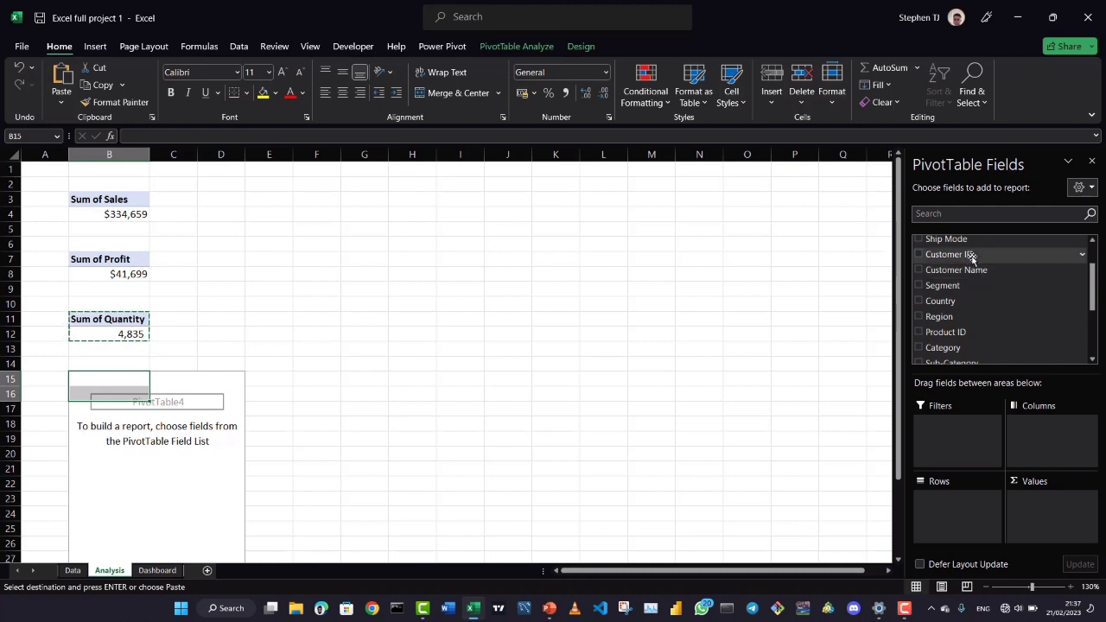
left_click_drag(968, 254, 1035, 525)
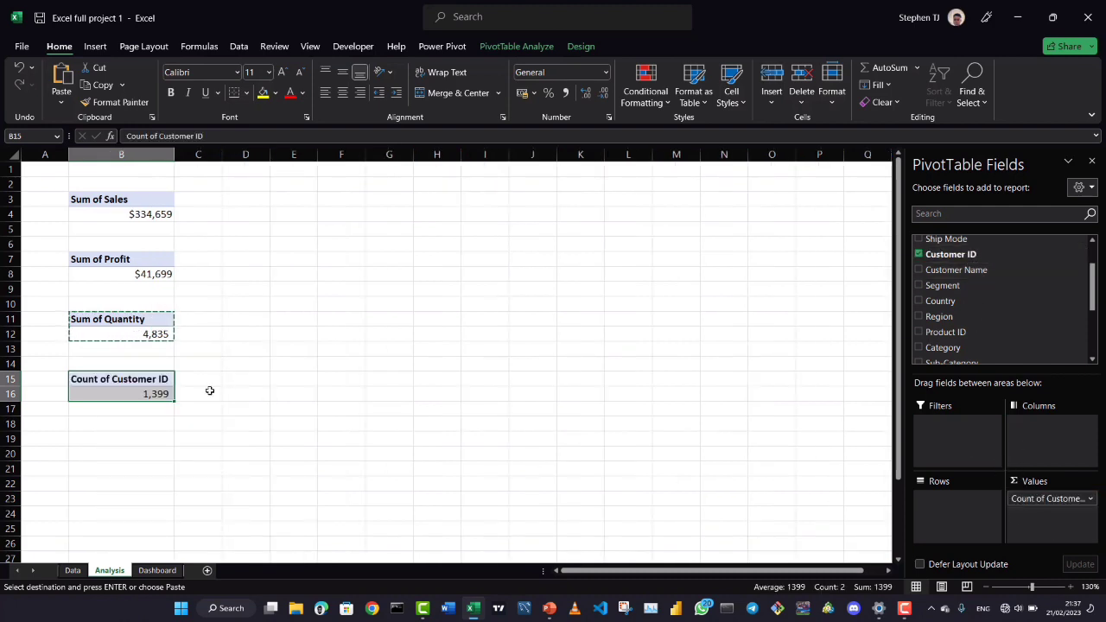
Review the available summary calculations for the Customer ID value field, keeping Count
left_click(1088, 499)
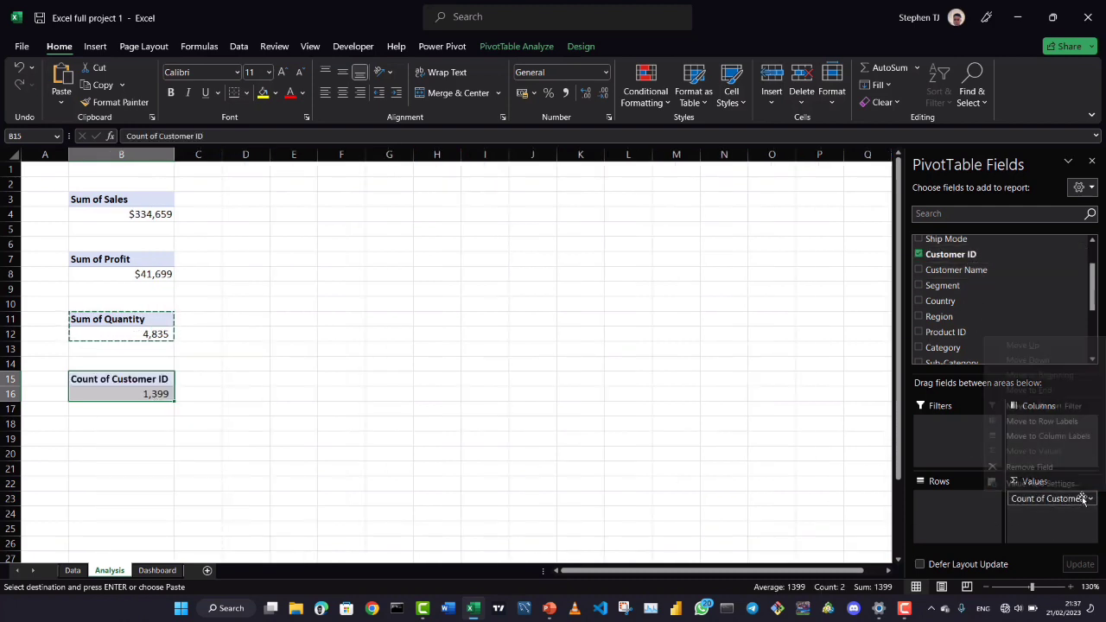
left_click(1041, 484)
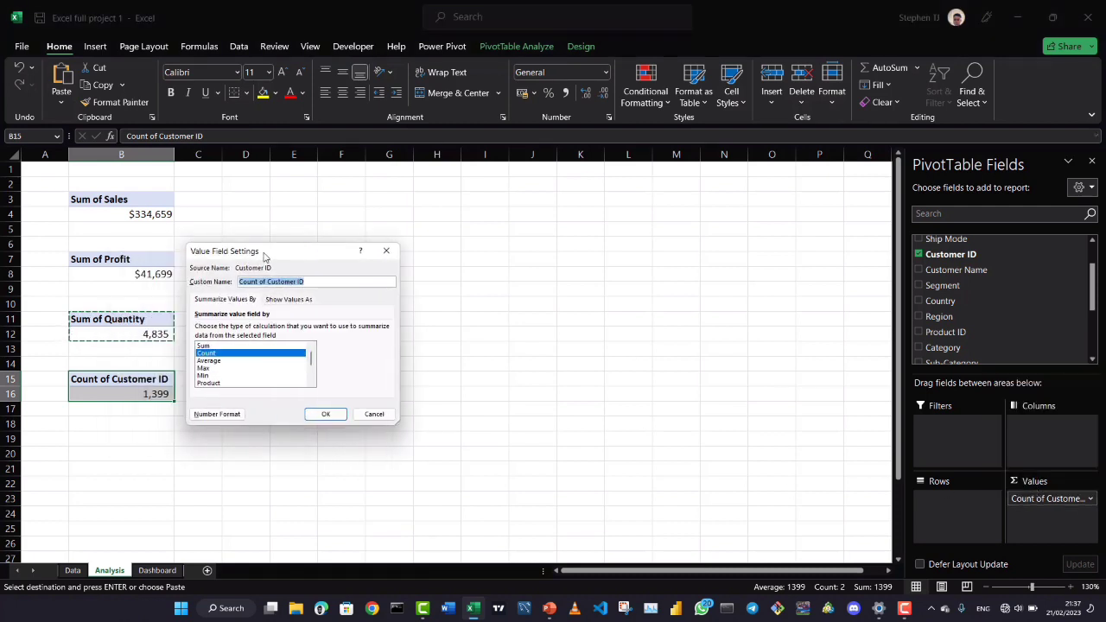
left_click_drag(199, 256, 266, 257)
left_click(311, 381)
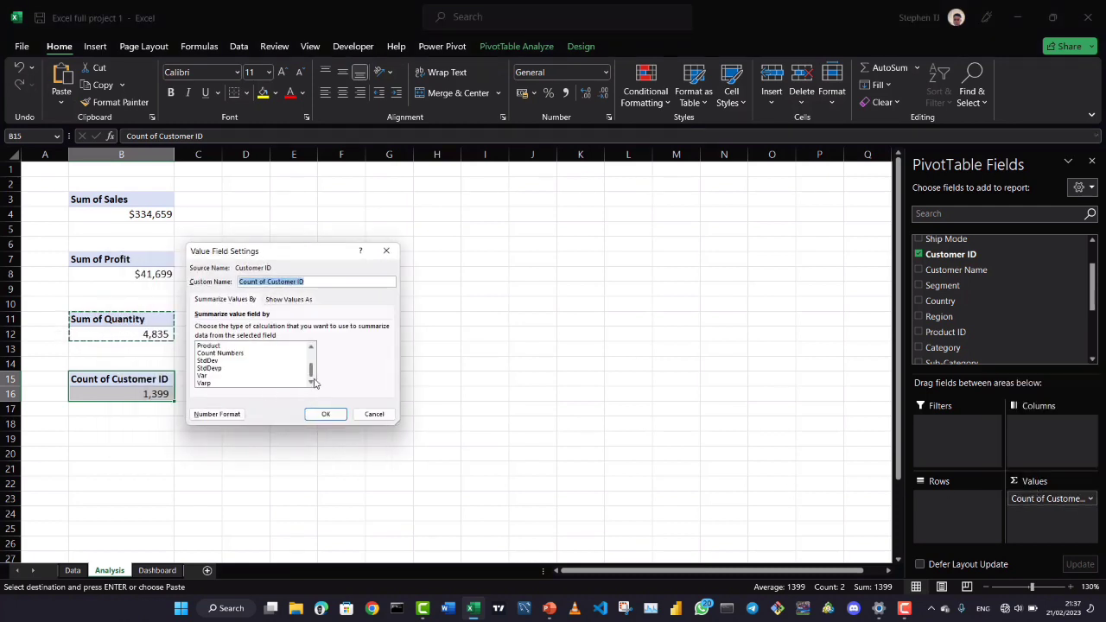
scroll(311, 367, "up", 2)
left_click(326, 414)
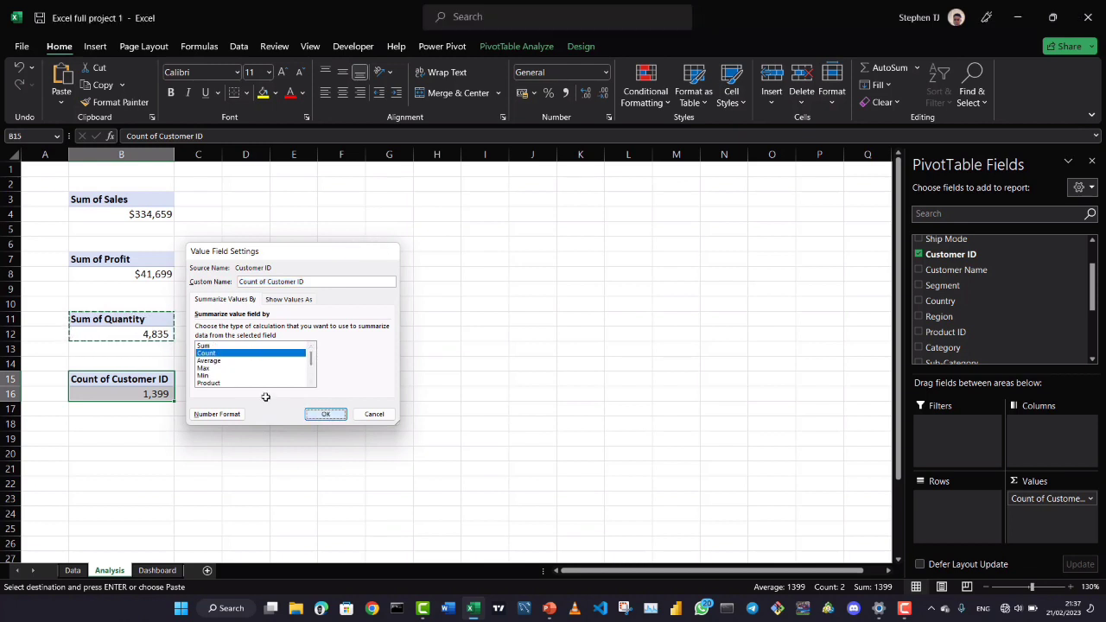
Compare the customer count in B16 of the Analysis sheet with the number of entries in the Data sheet's Customer ID column
left_click(158, 393)
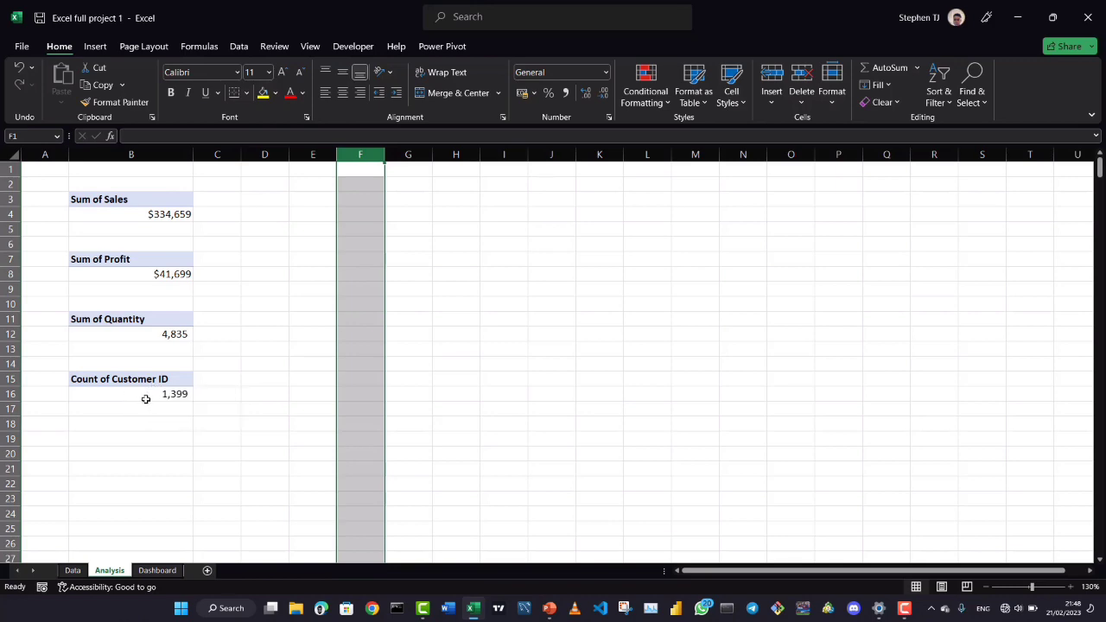
left_click(150, 395)
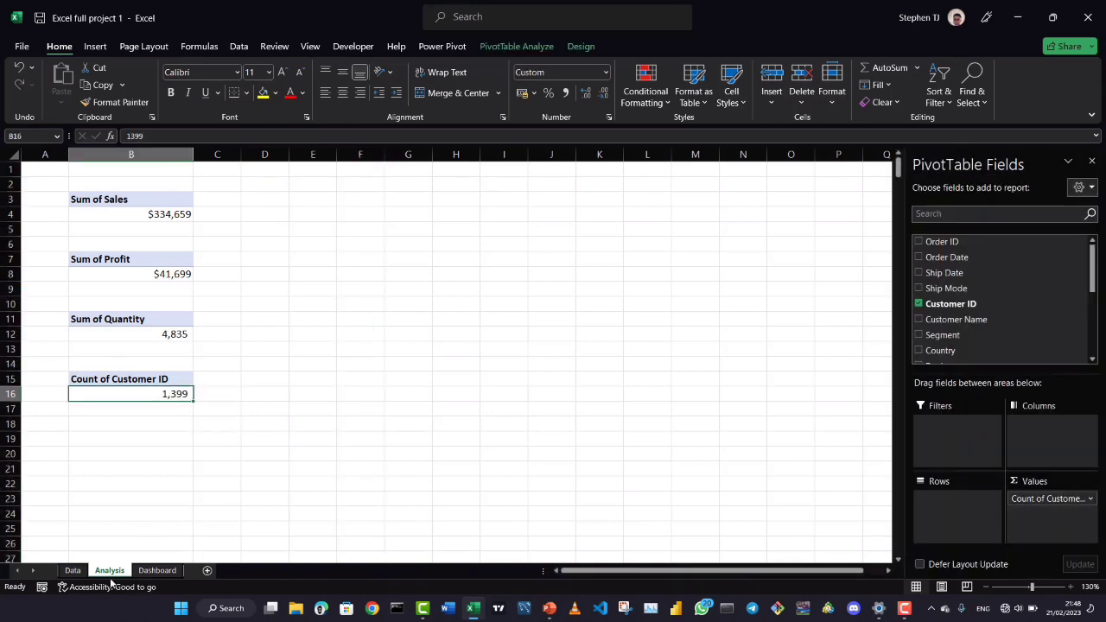
left_click(72, 572)
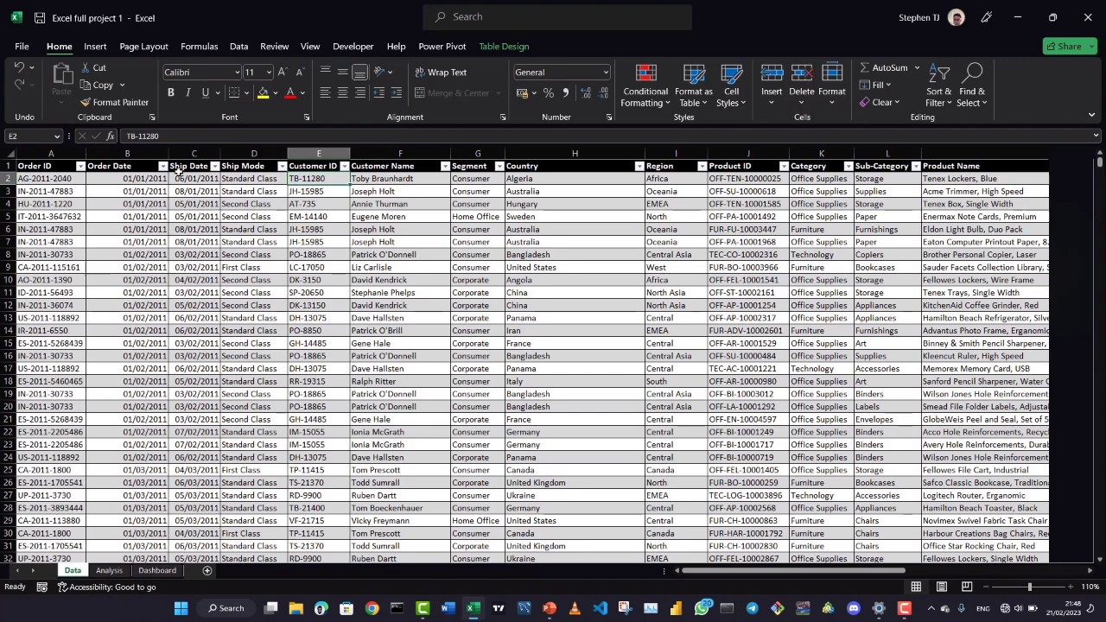
left_click(305, 163)
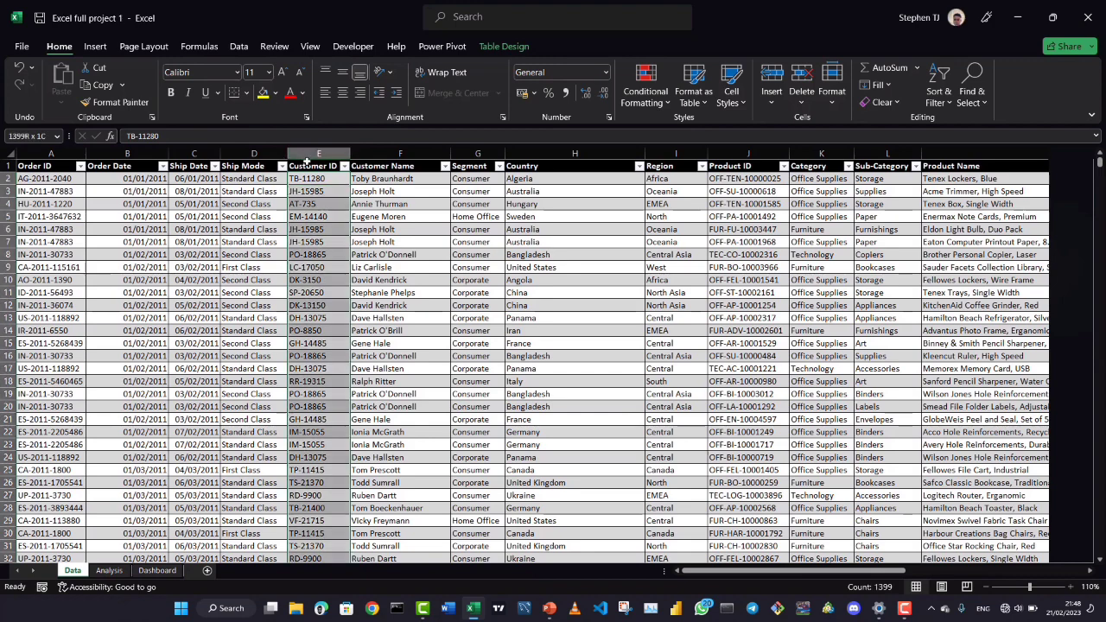
left_click(109, 571)
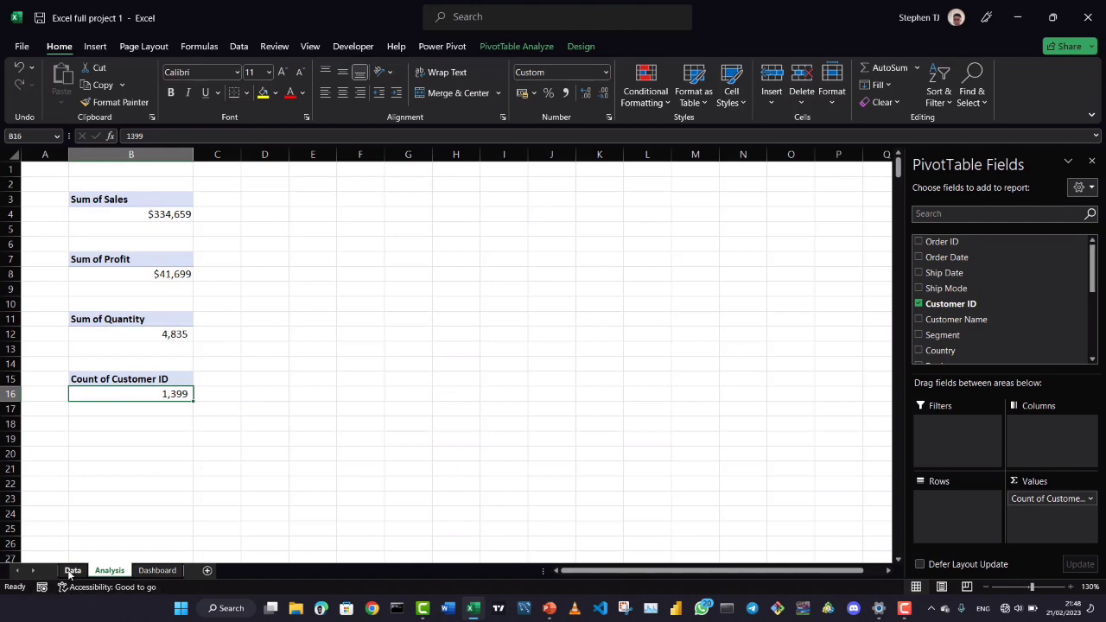
left_click(72, 570)
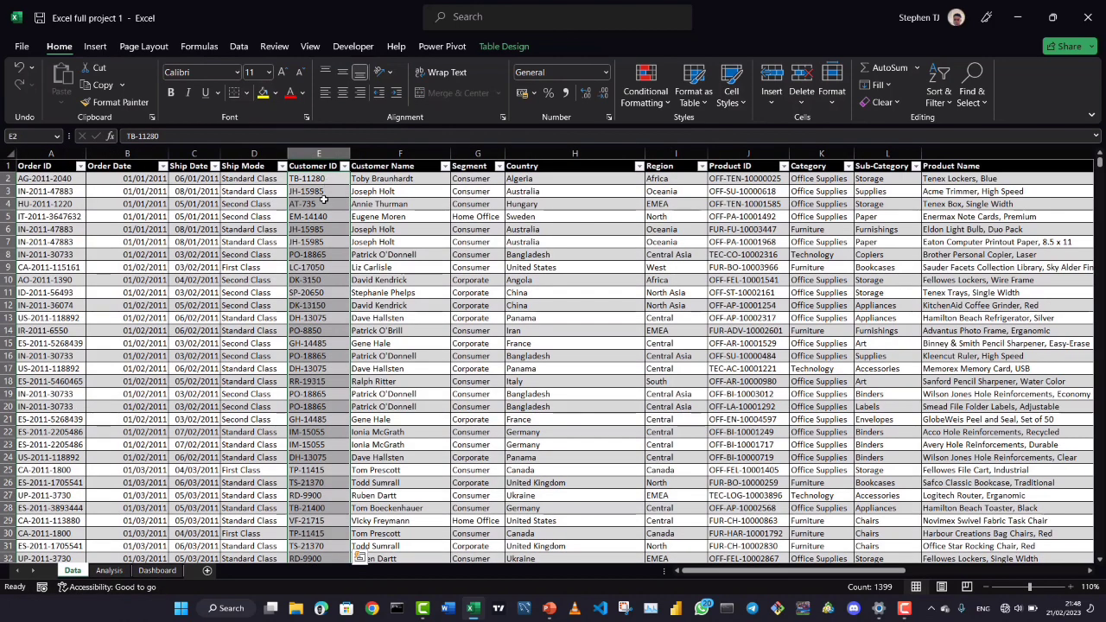
Examine the Customer ID and Customer Name columns on the Data sheet for repeated customers, and return to the Analysis sheet
left_click(375, 178)
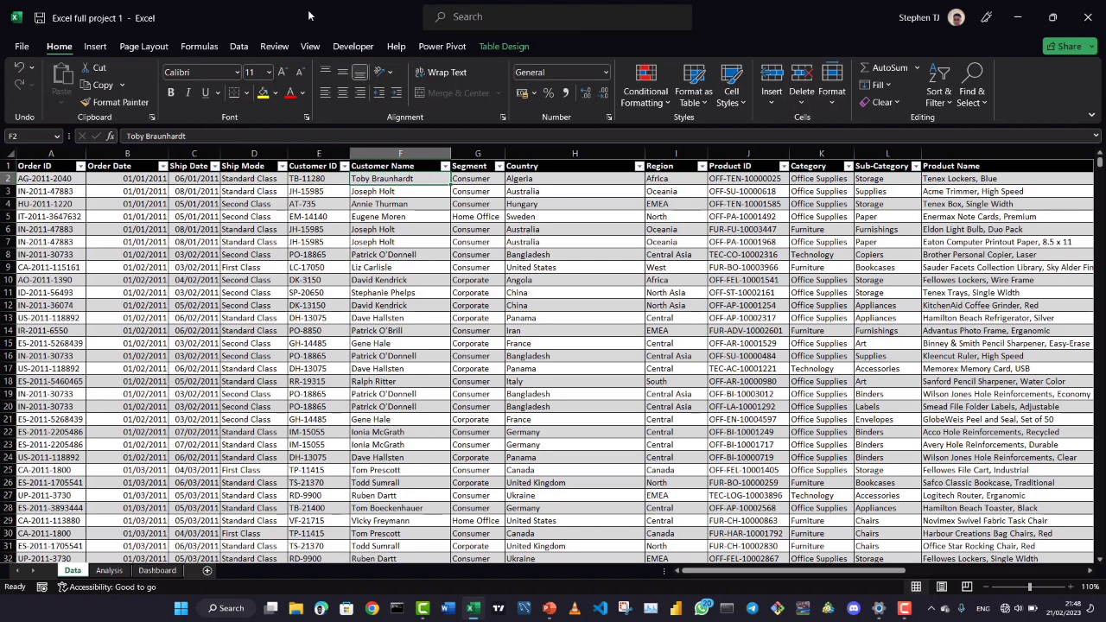
key("XF86MonBrightnessUp")
key("XF86MonBrightnessUp")
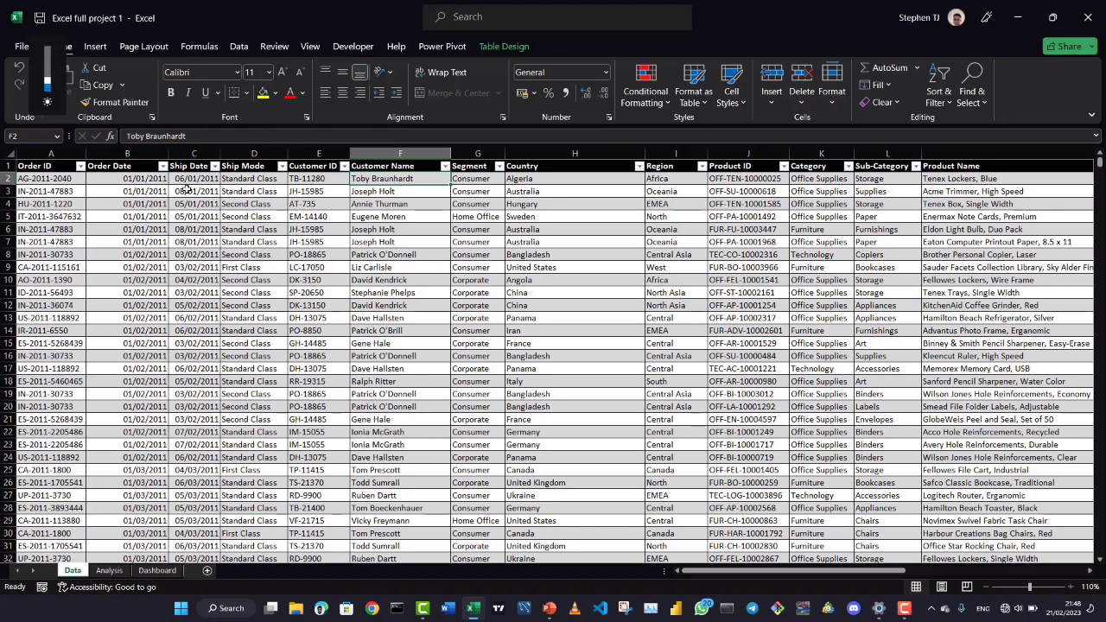
left_click(308, 229)
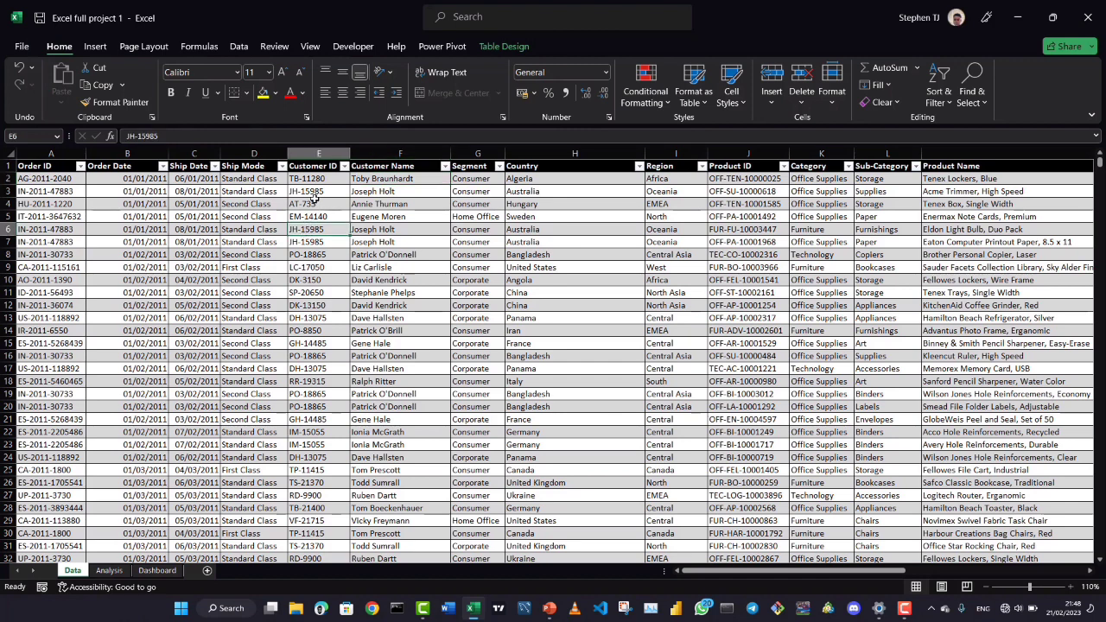
left_click(317, 191)
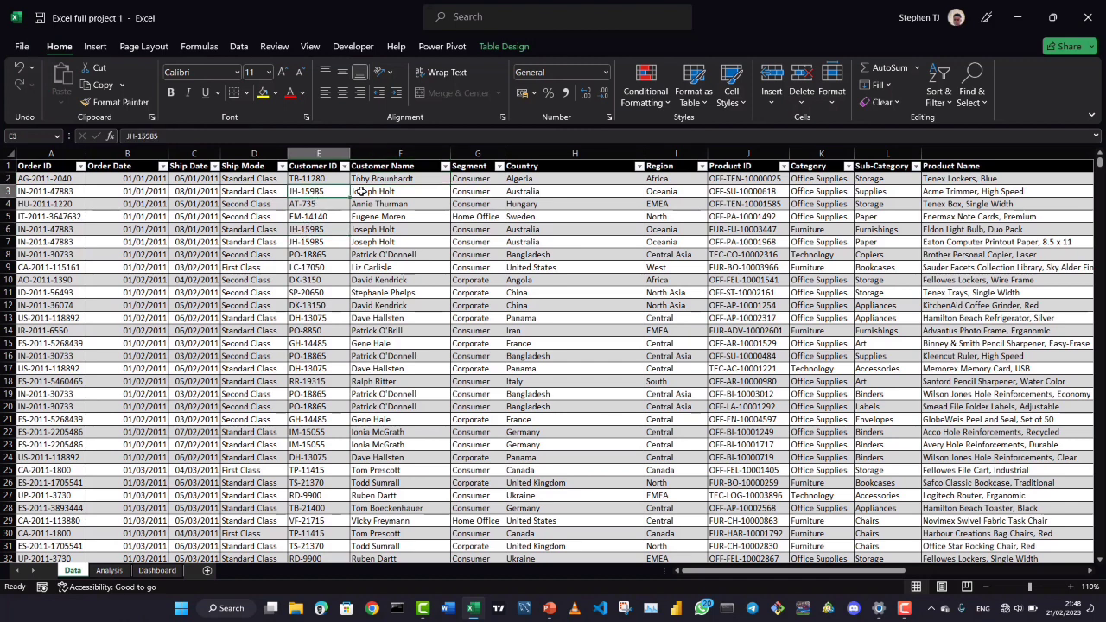
left_click(304, 243)
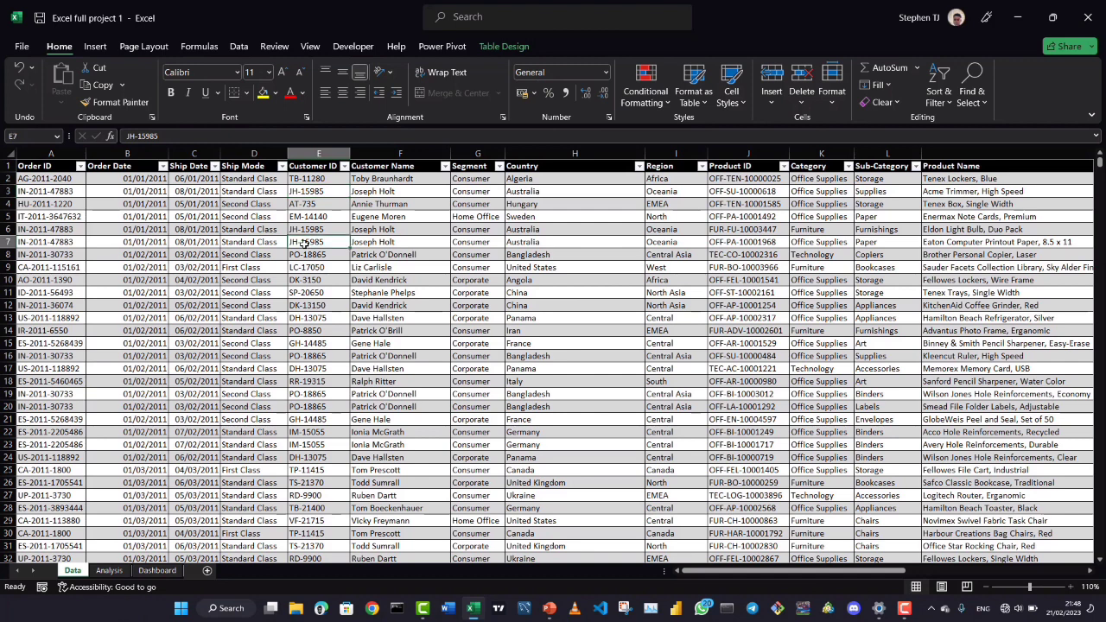
left_click(378, 241)
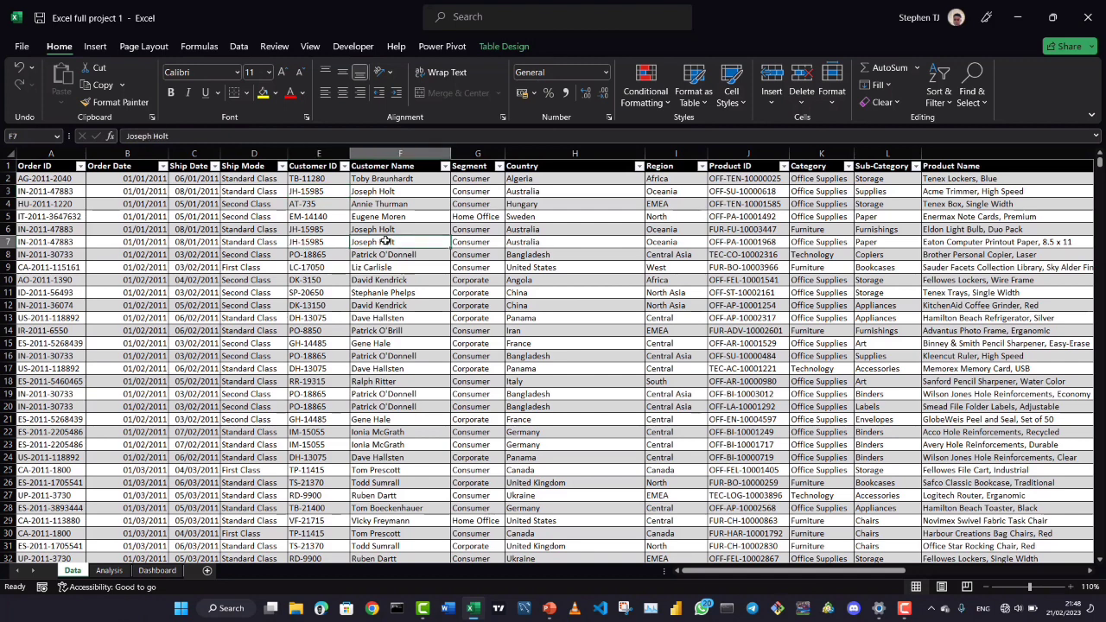
left_click(316, 242)
left_click(316, 193)
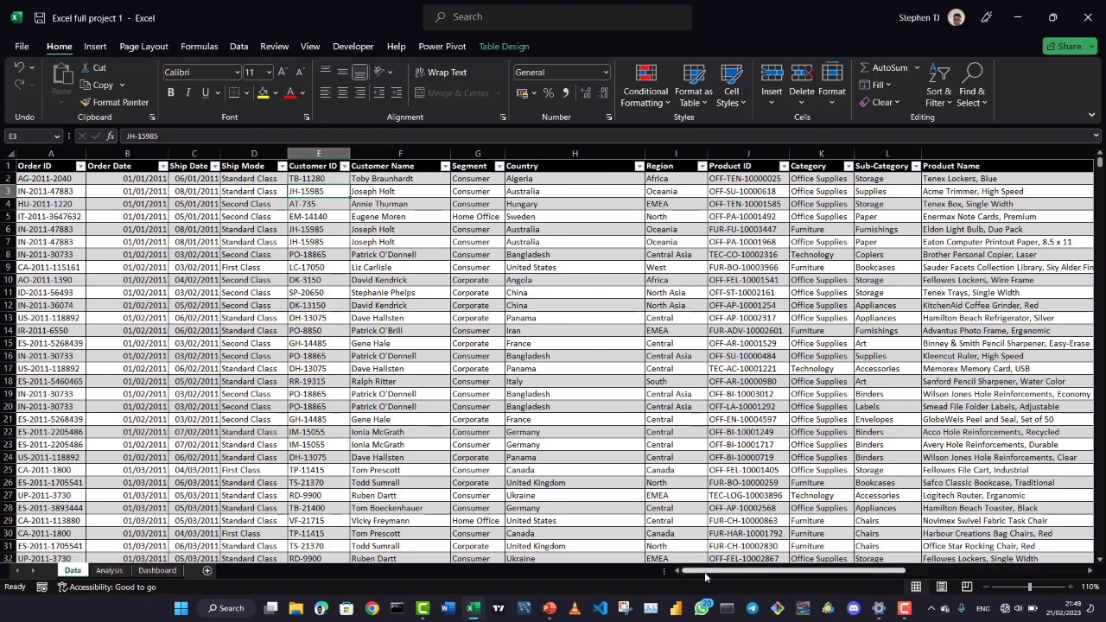
left_click_drag(705, 576, 371, 557)
left_click(110, 571)
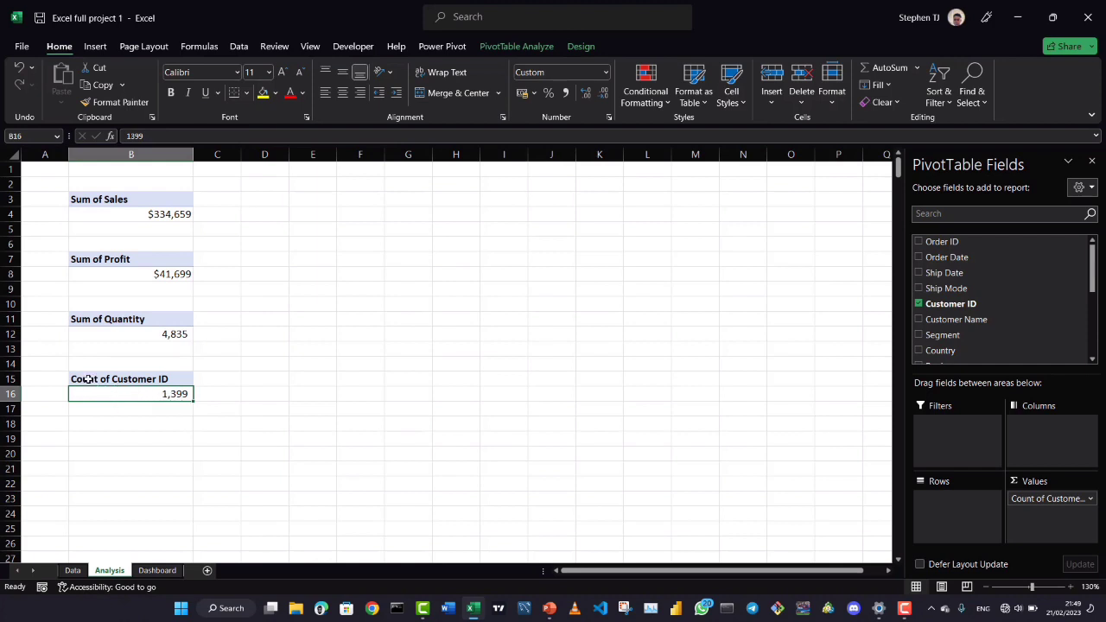
Delete the customer count pivot table at B15 and undo the deletion
left_click_drag(90, 381, 126, 393)
key("Delete")
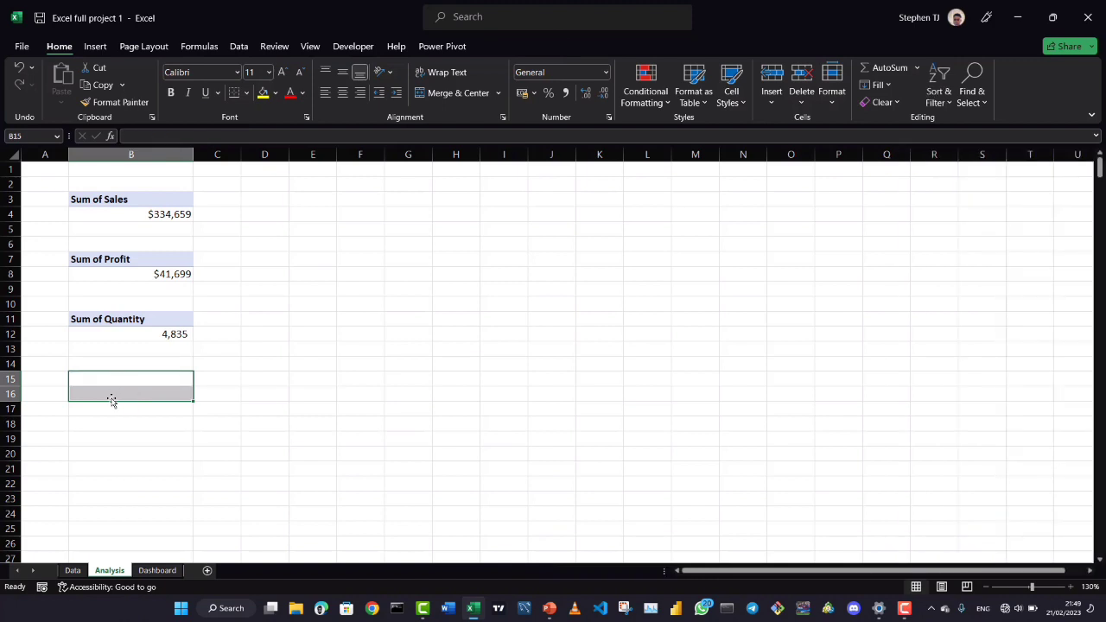
key("ctrl+z")
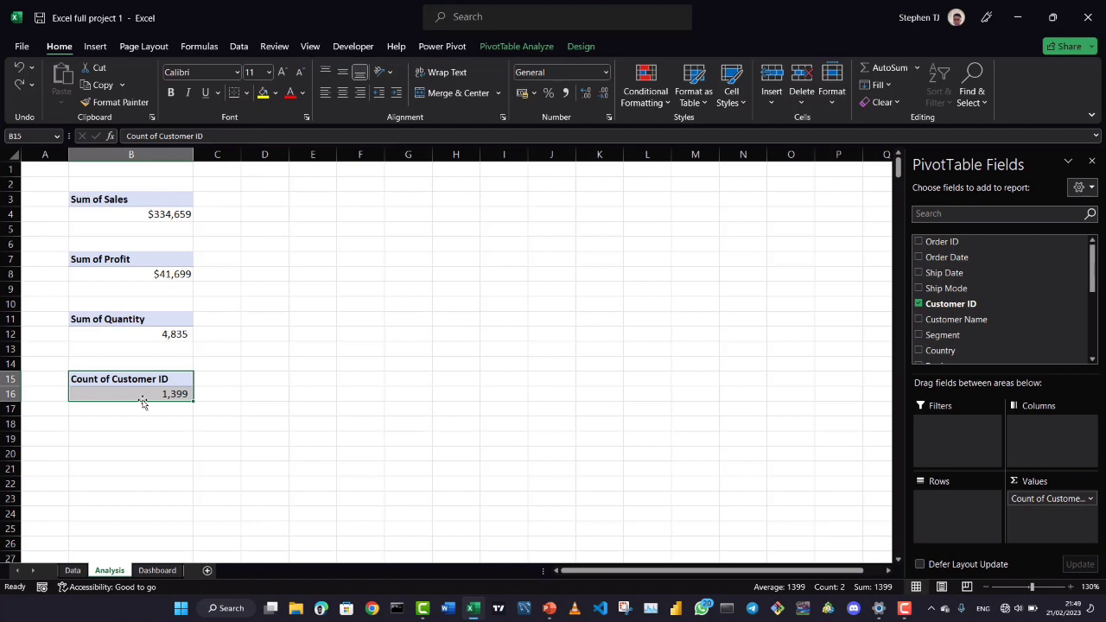
Recheck the Customer ID value field's summary calculations without changing them, and delete the customer count pivot table at B15
left_click(1063, 498)
left_click(1017, 487)
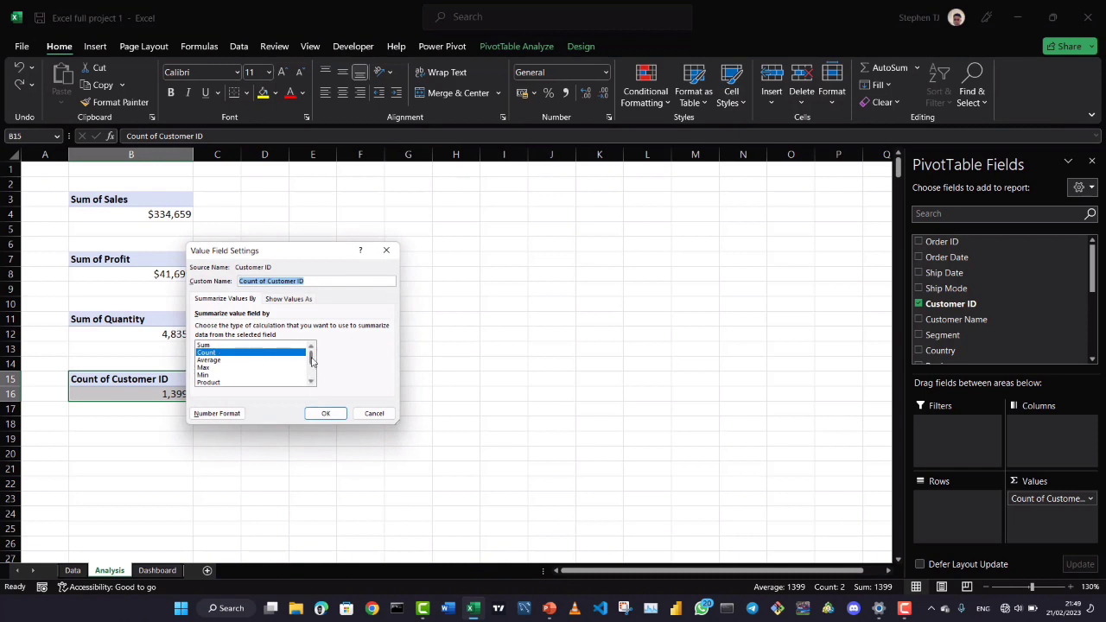
scroll(313, 369, "down", 2)
scroll(313, 370, "up", 2)
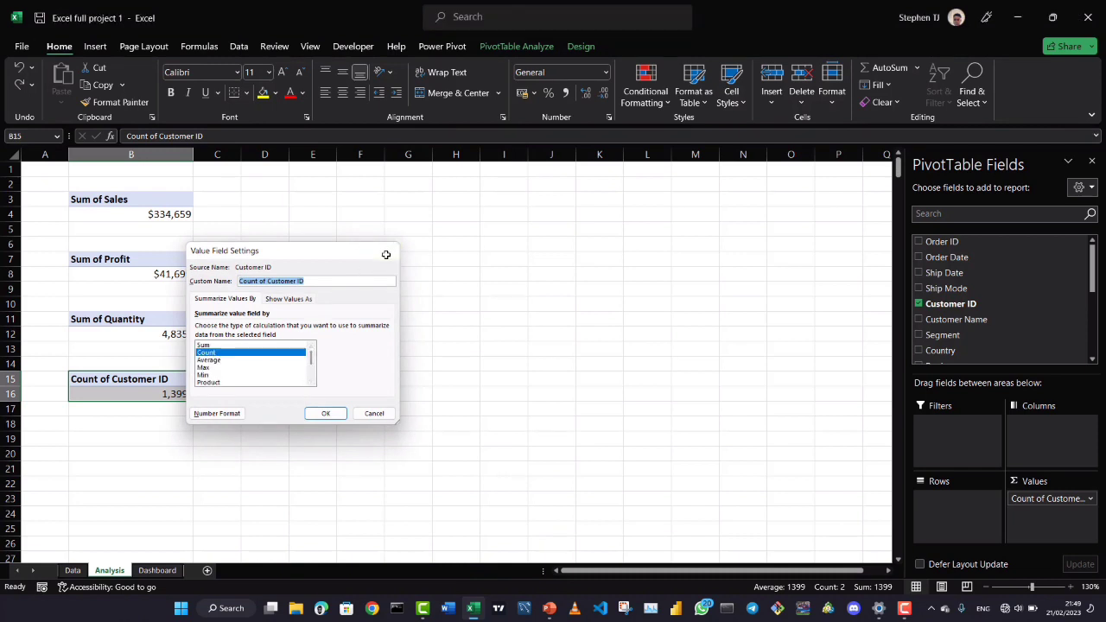
left_click(386, 251)
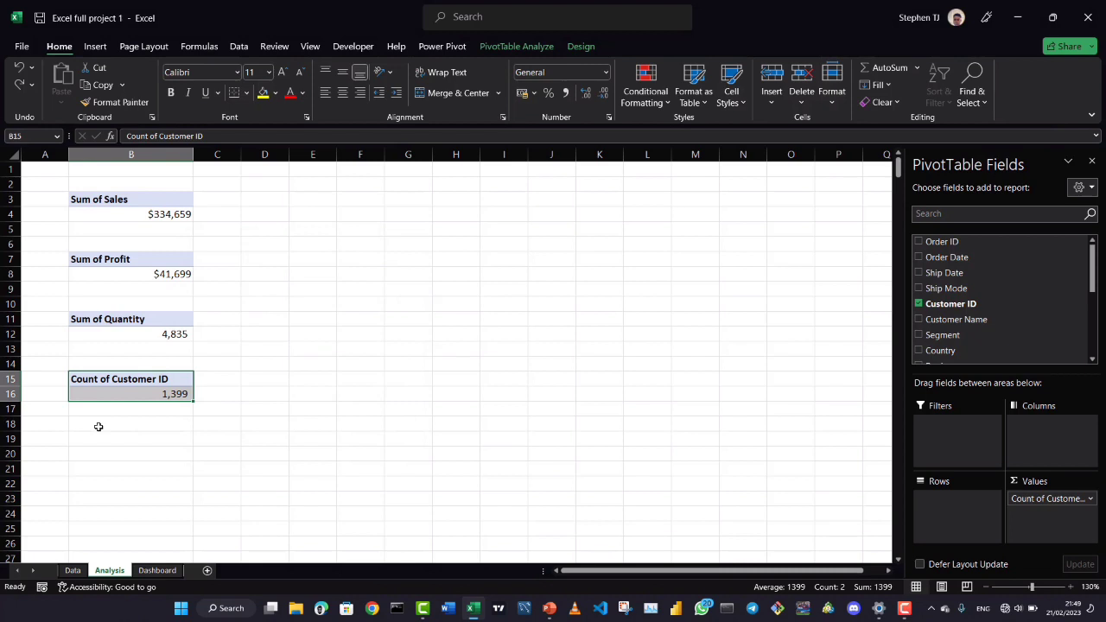
key("Delete")
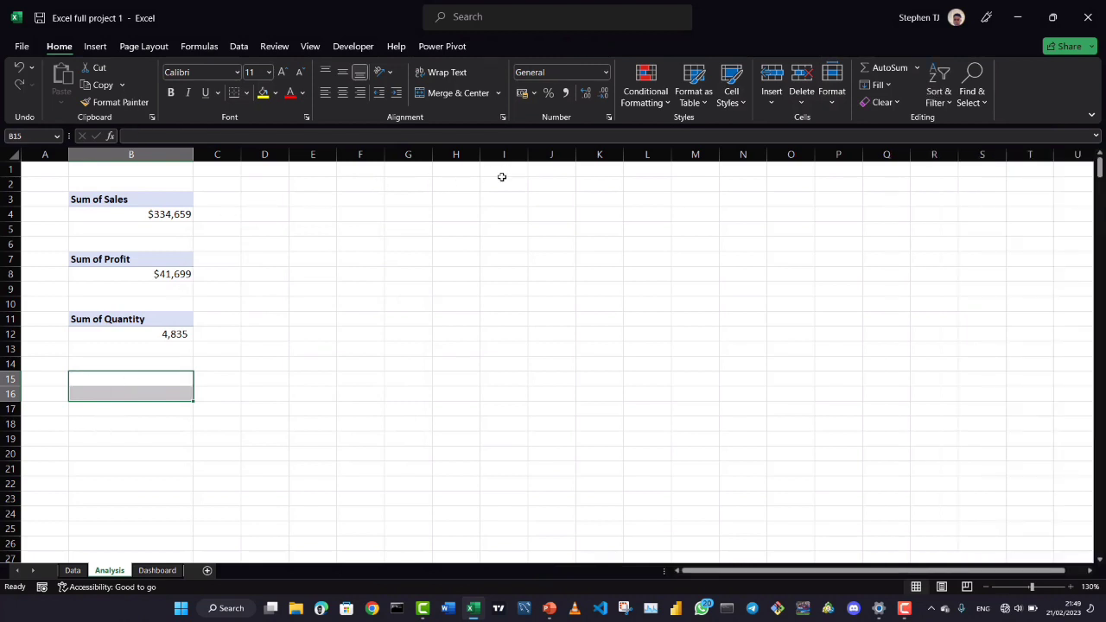
List the distinct customer IDs from cell H1 of the Analysis sheet with =UNIQUE(Table1[Customer ID])
left_click(464, 170)
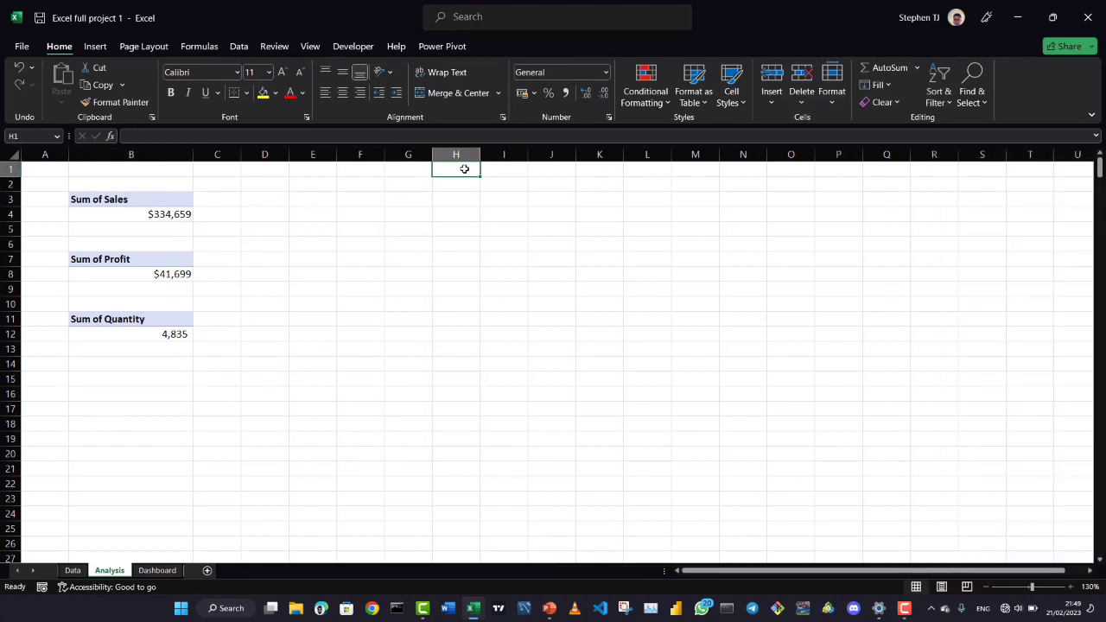
type("=uni")
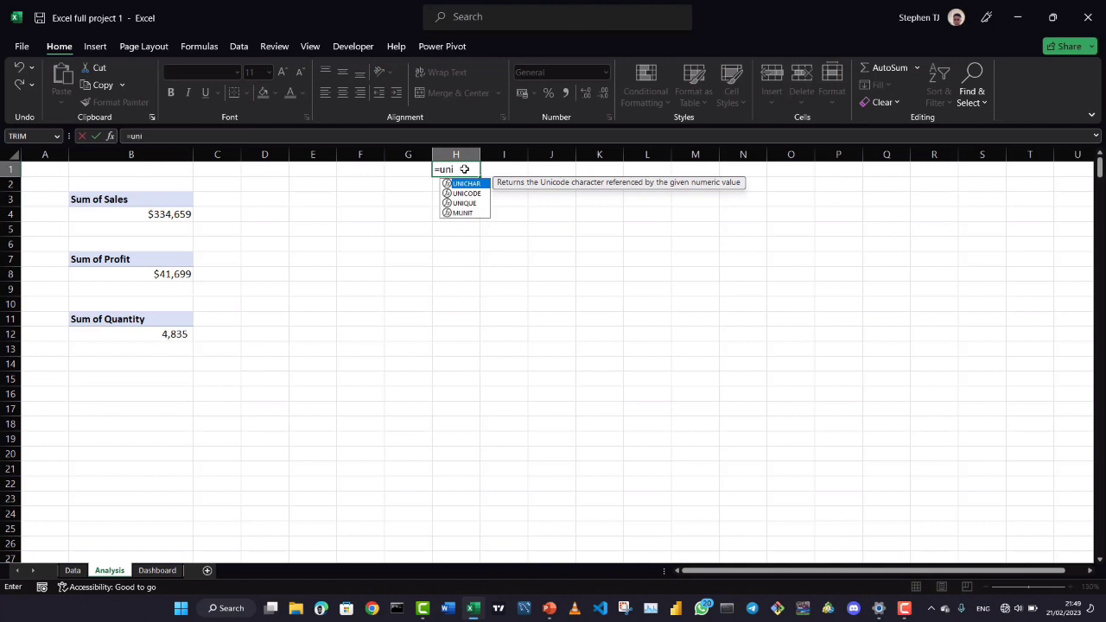
key("Down")
key("Down")
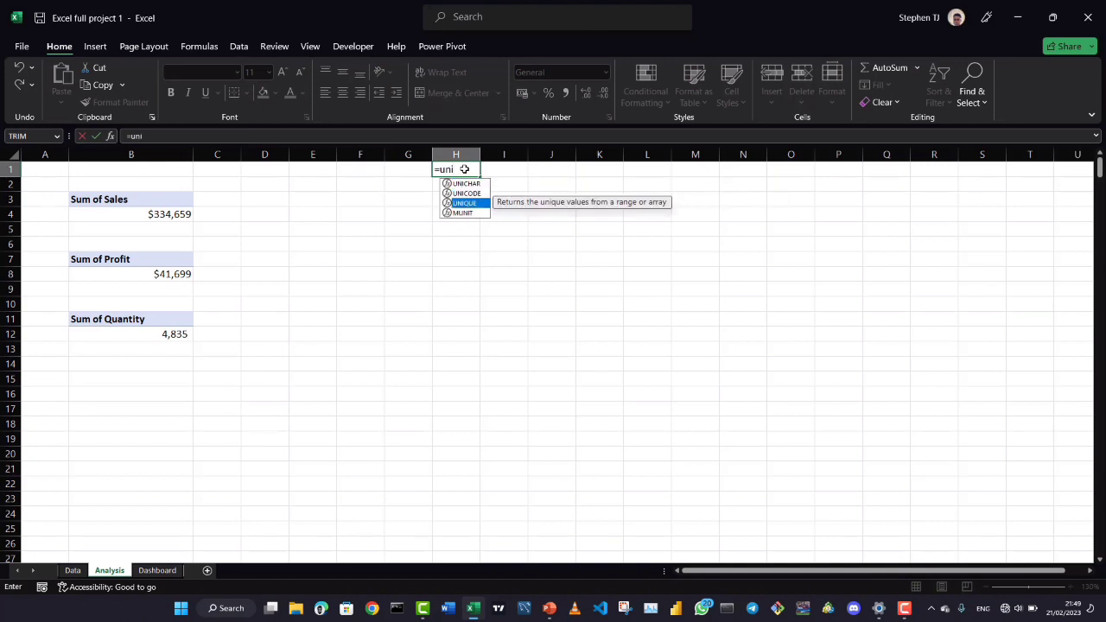
key("Tab")
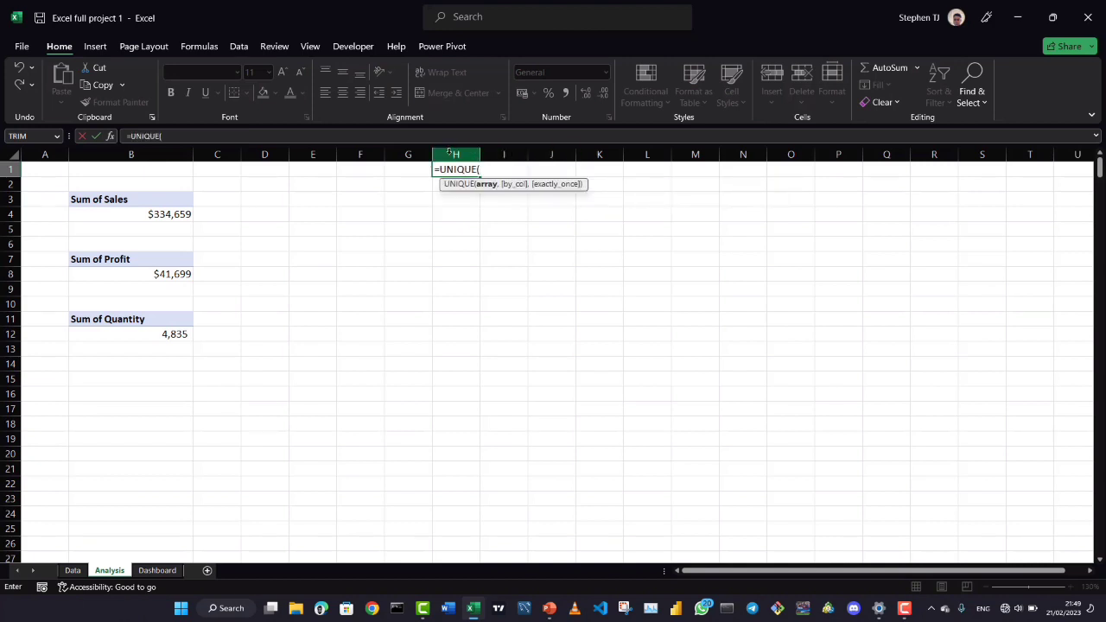
left_click(73, 571)
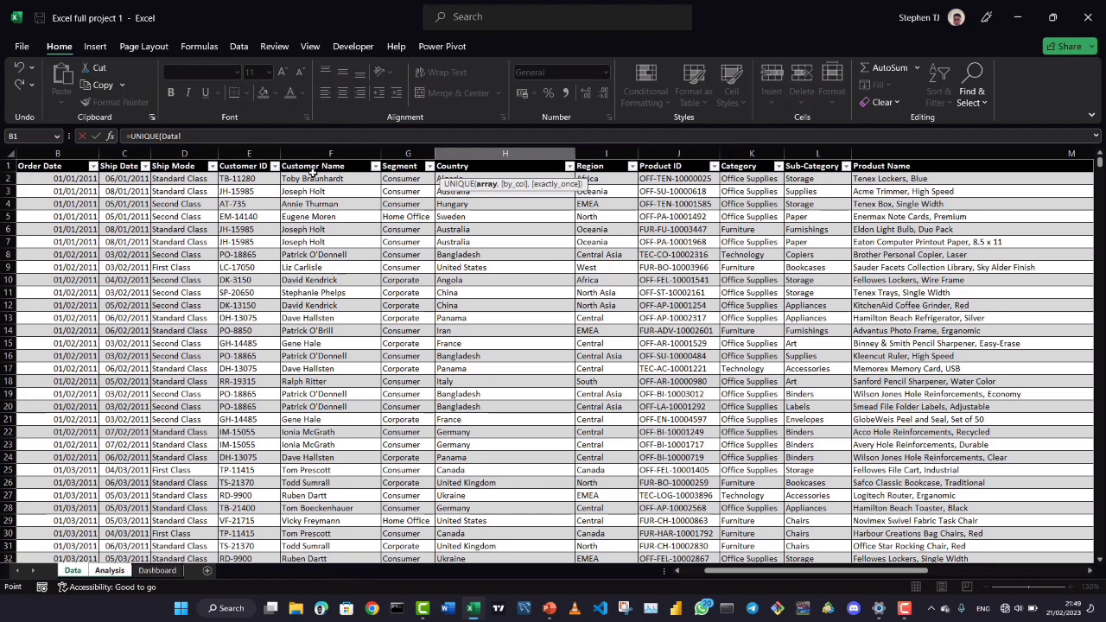
left_click(240, 155)
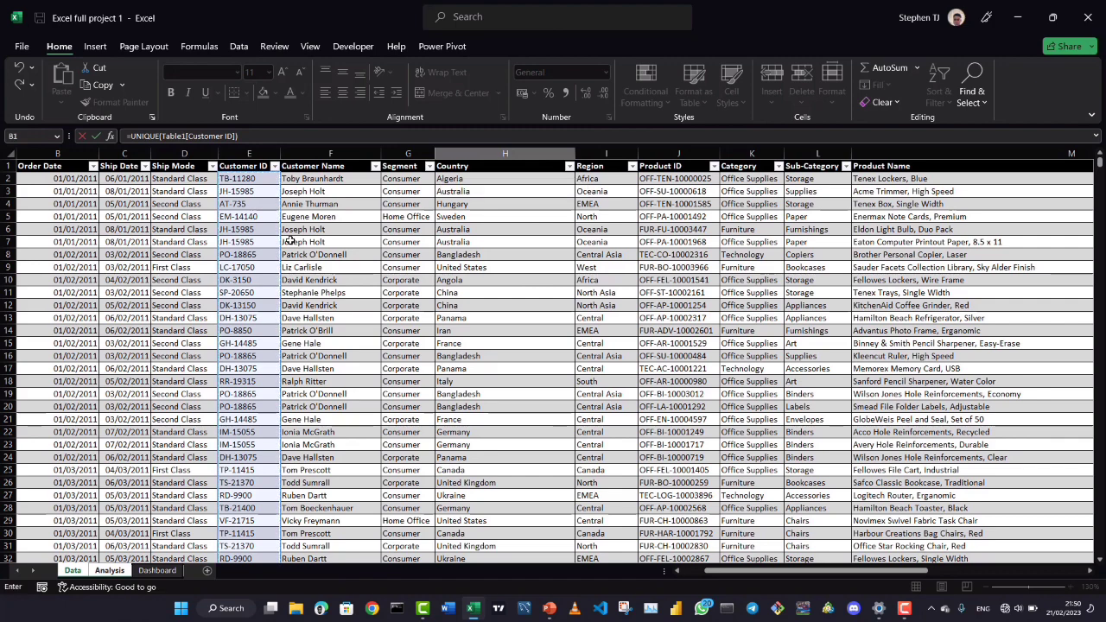
key("Return")
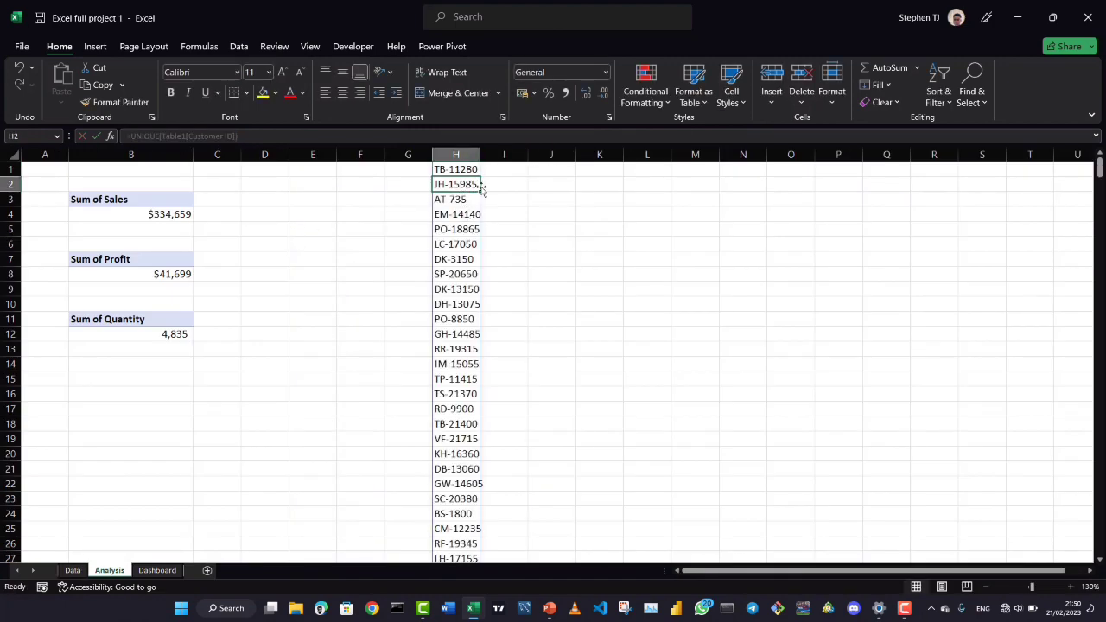
Count the spilled unique customer IDs in cell B14 with the formula =COUNTA(H1#)
left_click(87, 363)
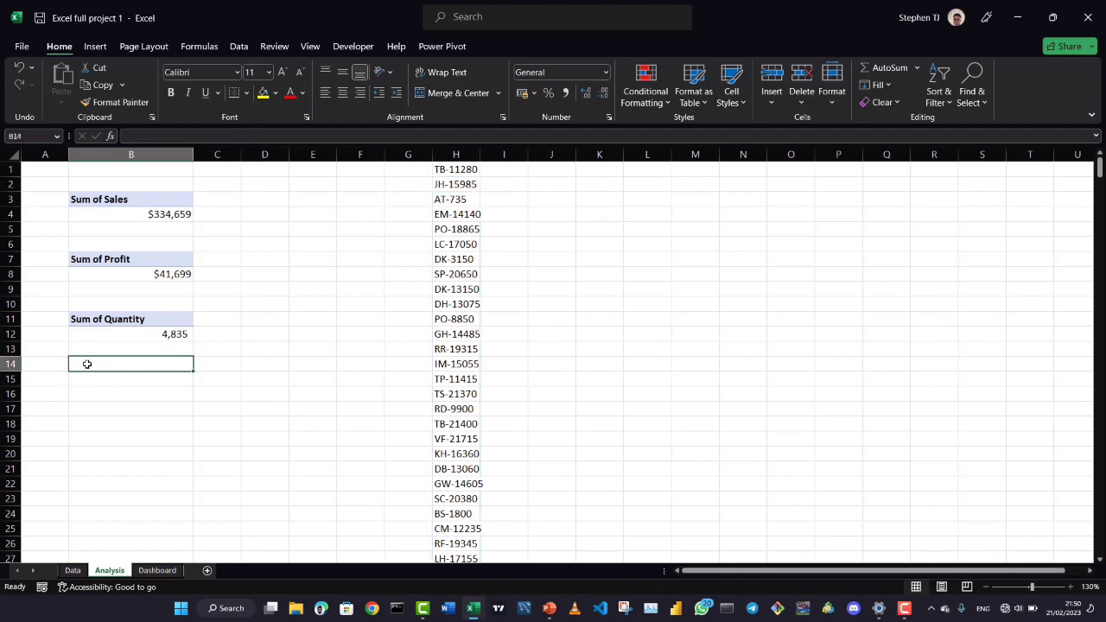
type("=")
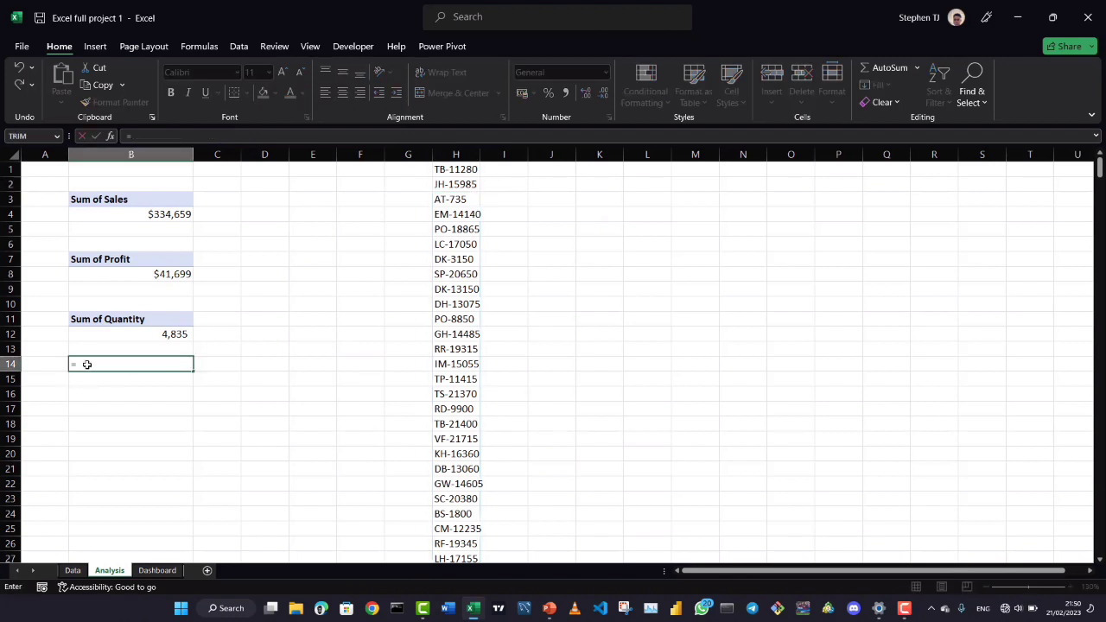
type("count")
key("Tab")
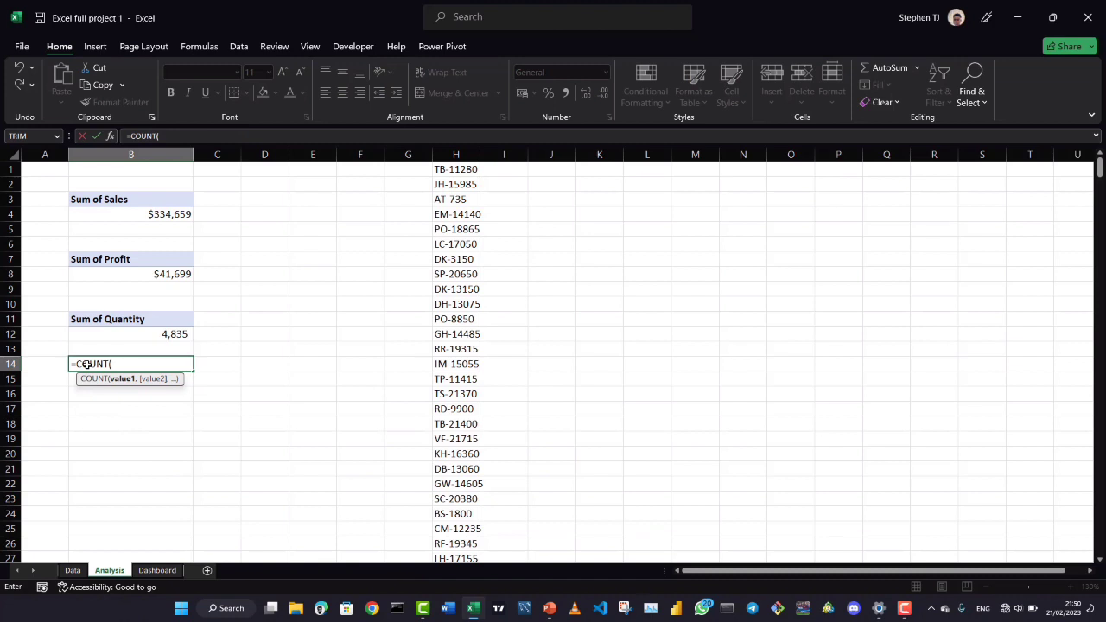
key("BackSpace")
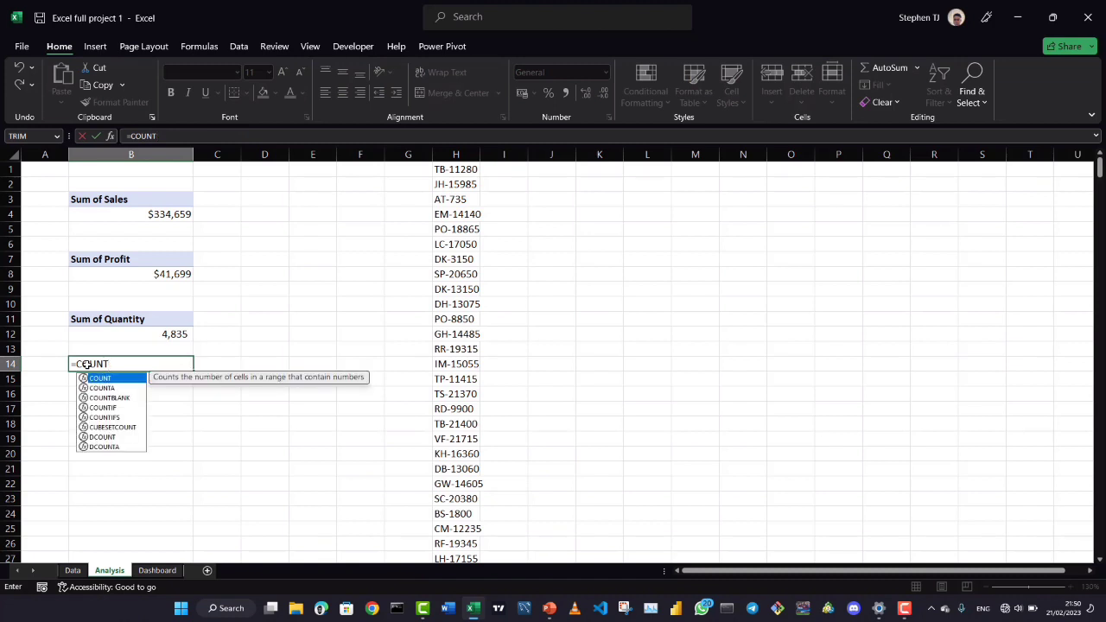
key("Down")
key("Tab")
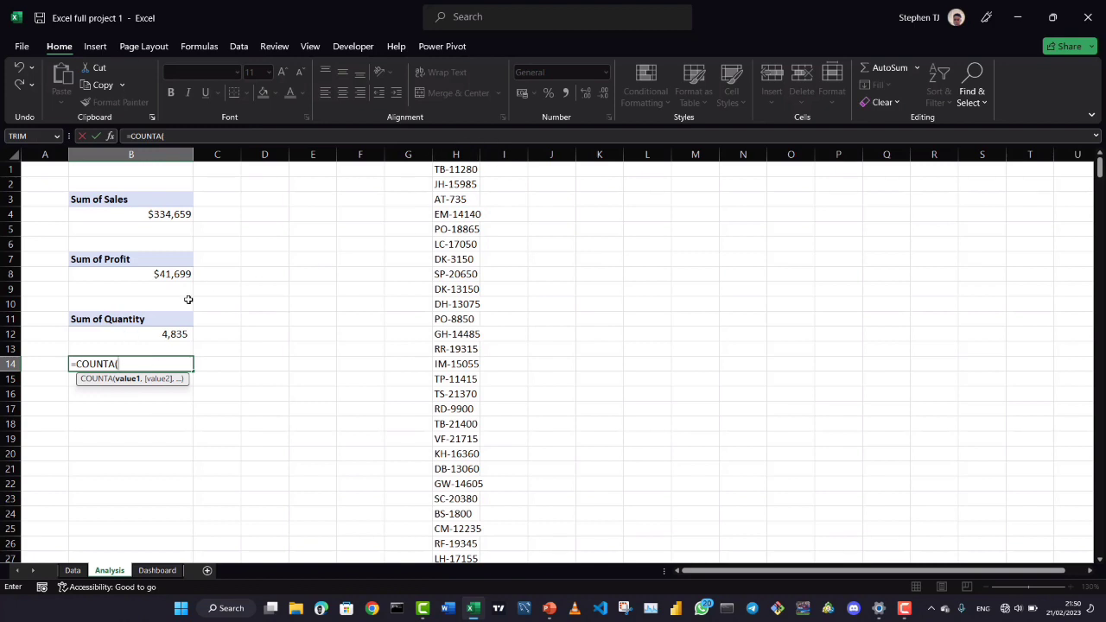
left_click(457, 170)
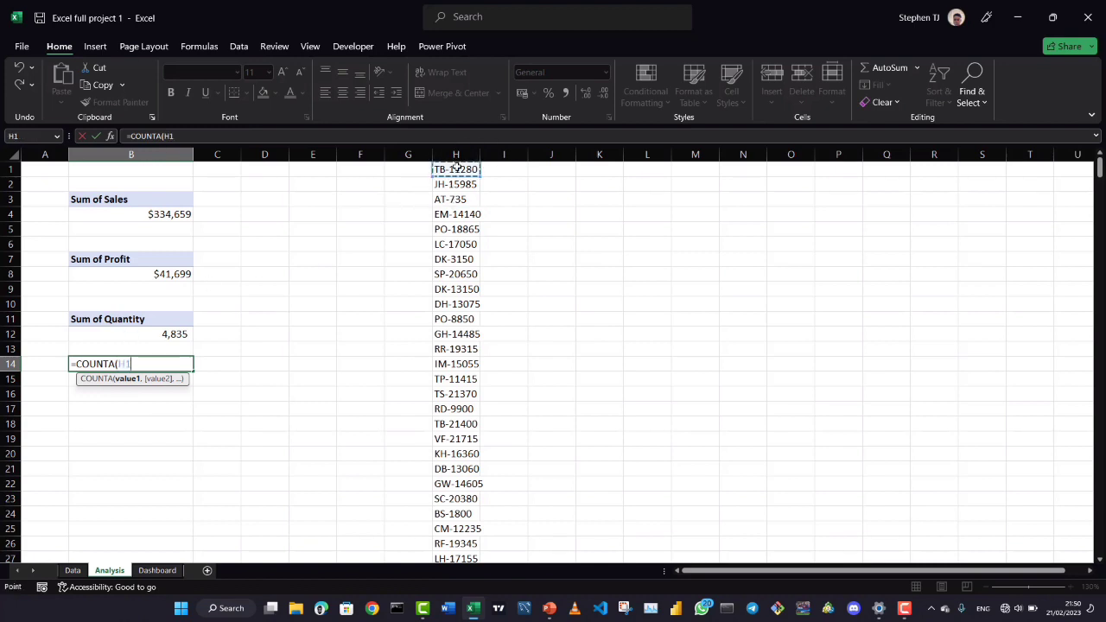
key("ctrl+shift+Down")
scroll(457, 198, "down", 5)
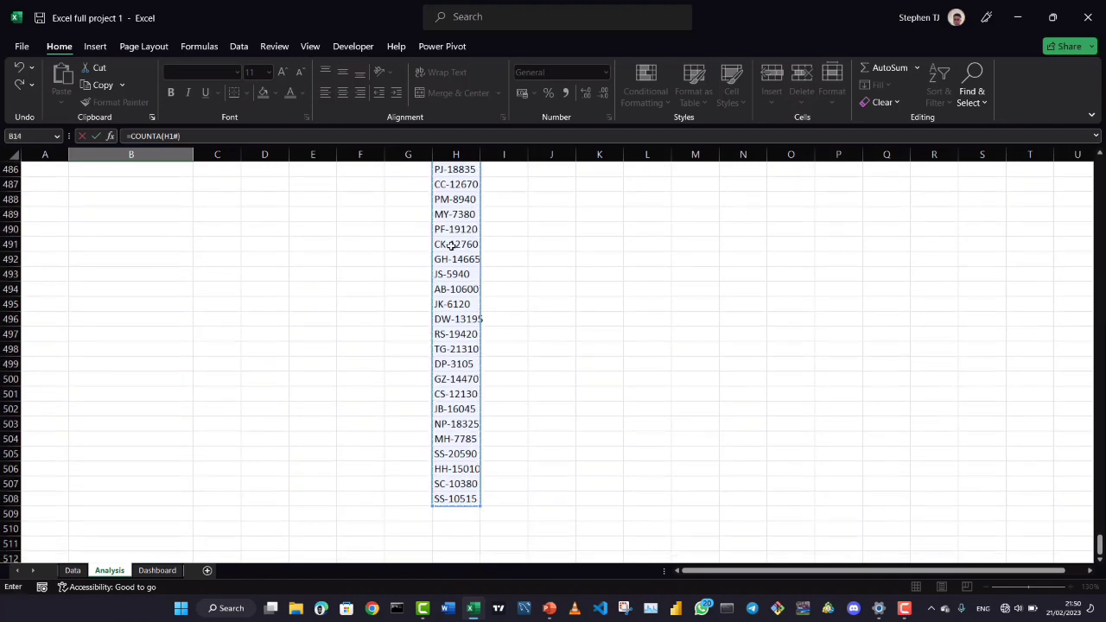
key("Return")
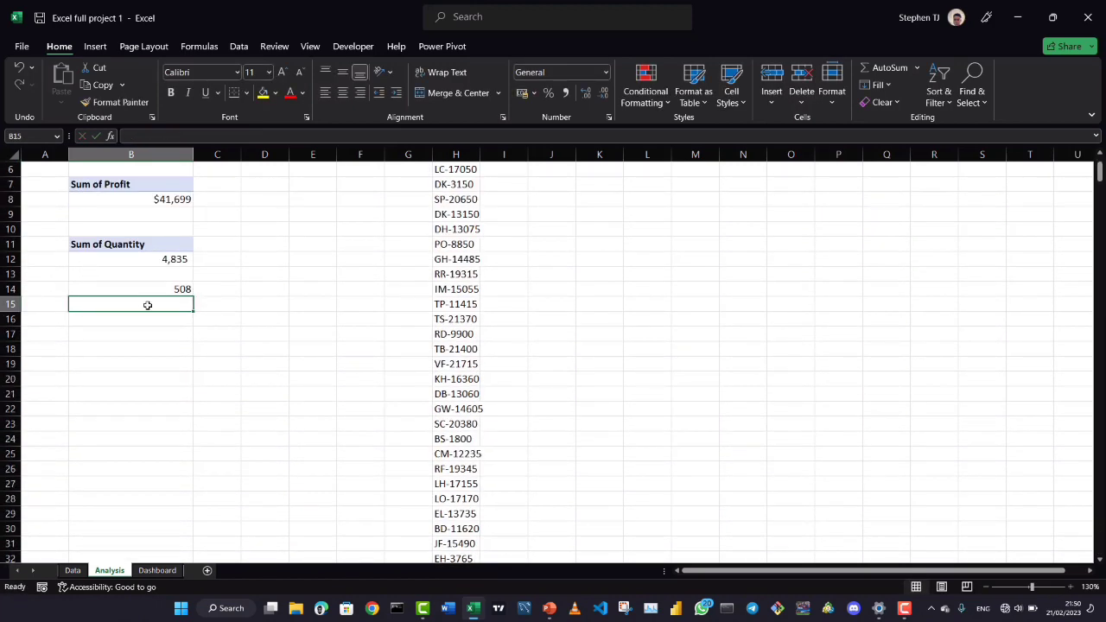
Move the customer count formula from B14 down to B15
left_click(150, 287)
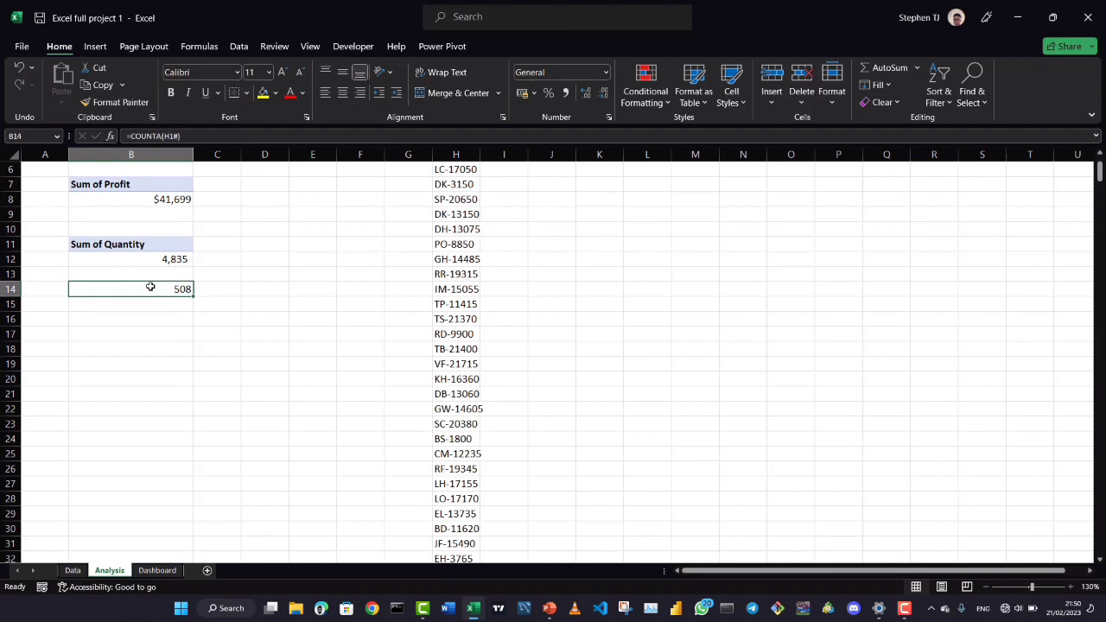
key("ctrl+c")
left_click(136, 307)
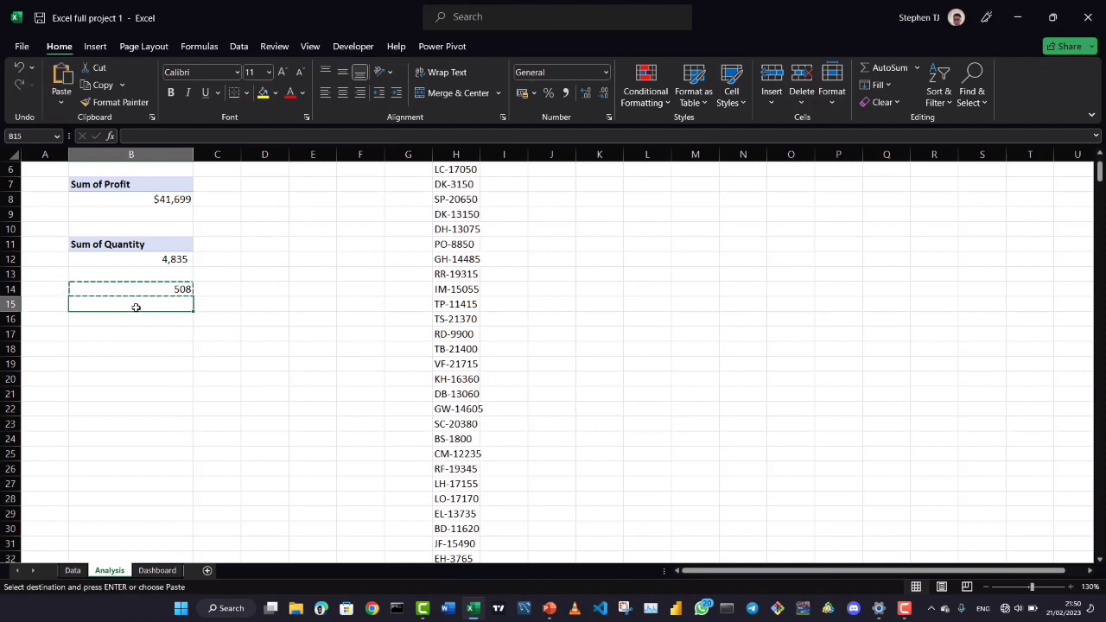
key("Return")
Enter the label "No of Customers" in B14 above the customer count
left_click(129, 288)
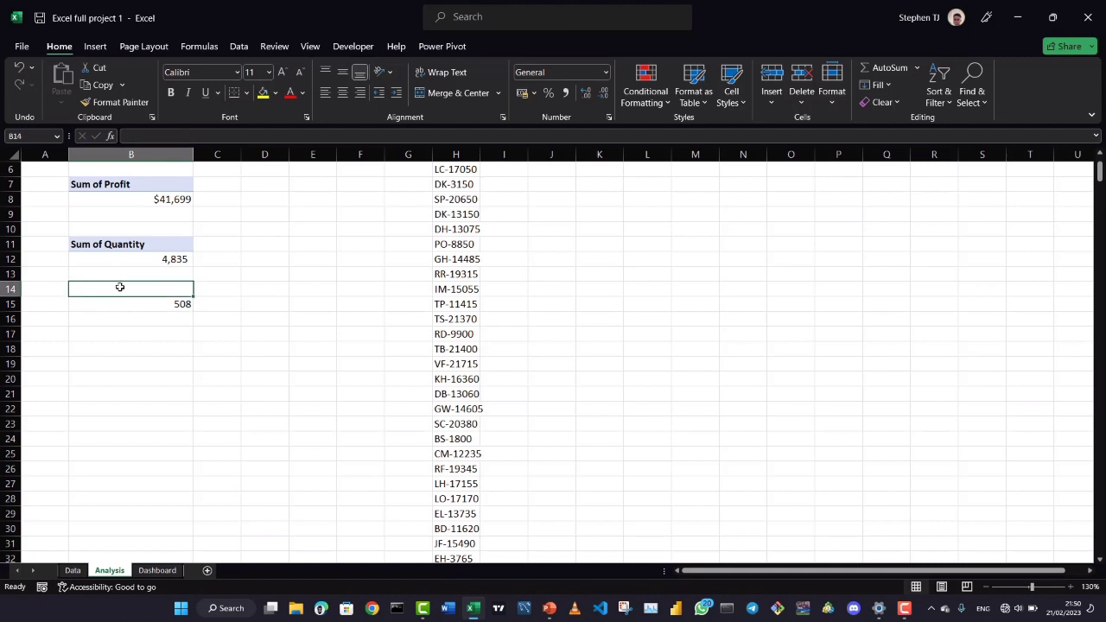
type("Ui")
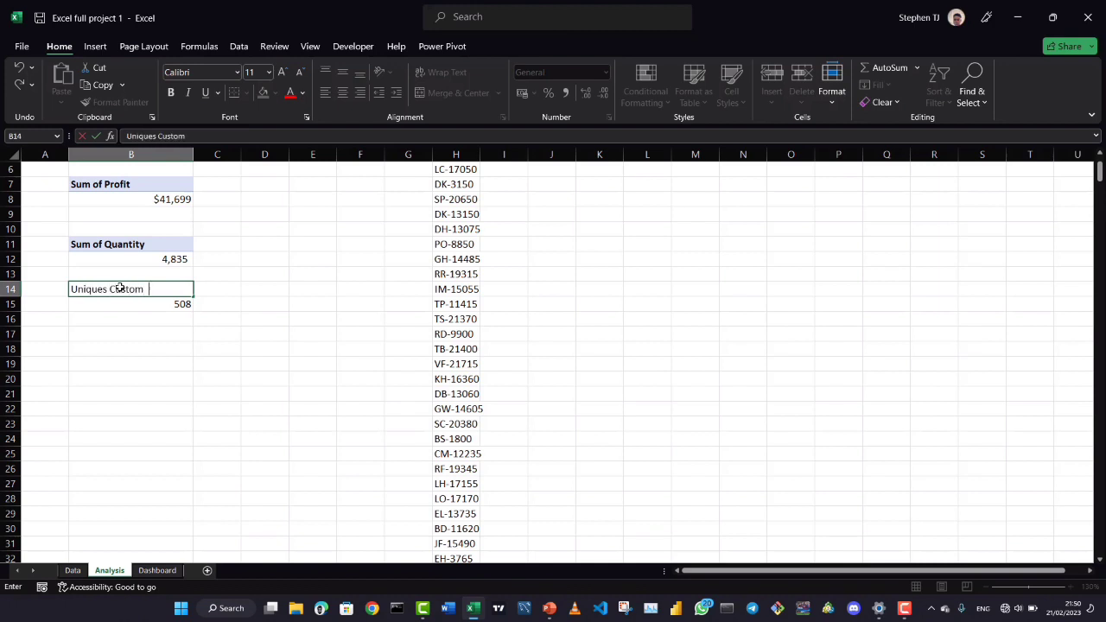
type("ersNo")
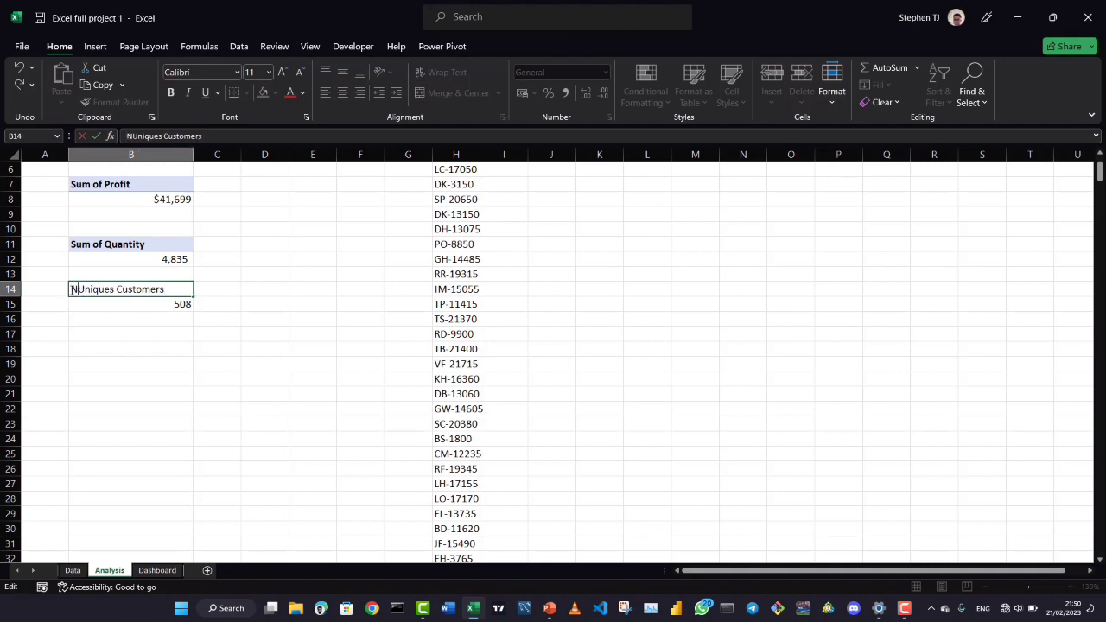
key("Delete")
key("Delete")
key("Delete")
key("Delete")
key("Delete")
key("Delete")
key("Delete")
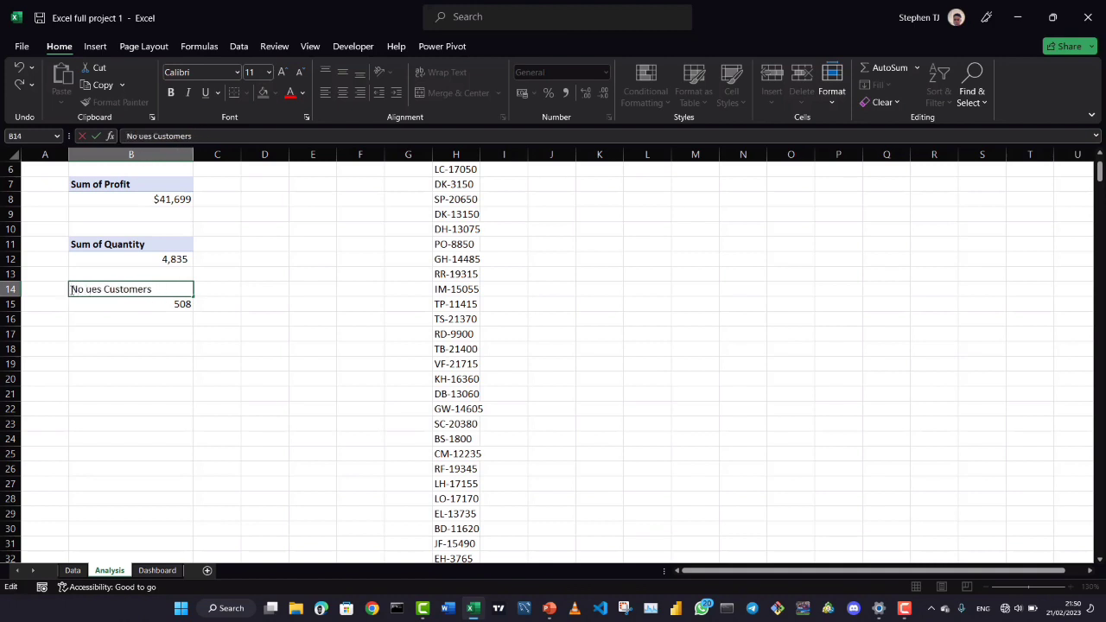
type("of")
left_click(78, 315)
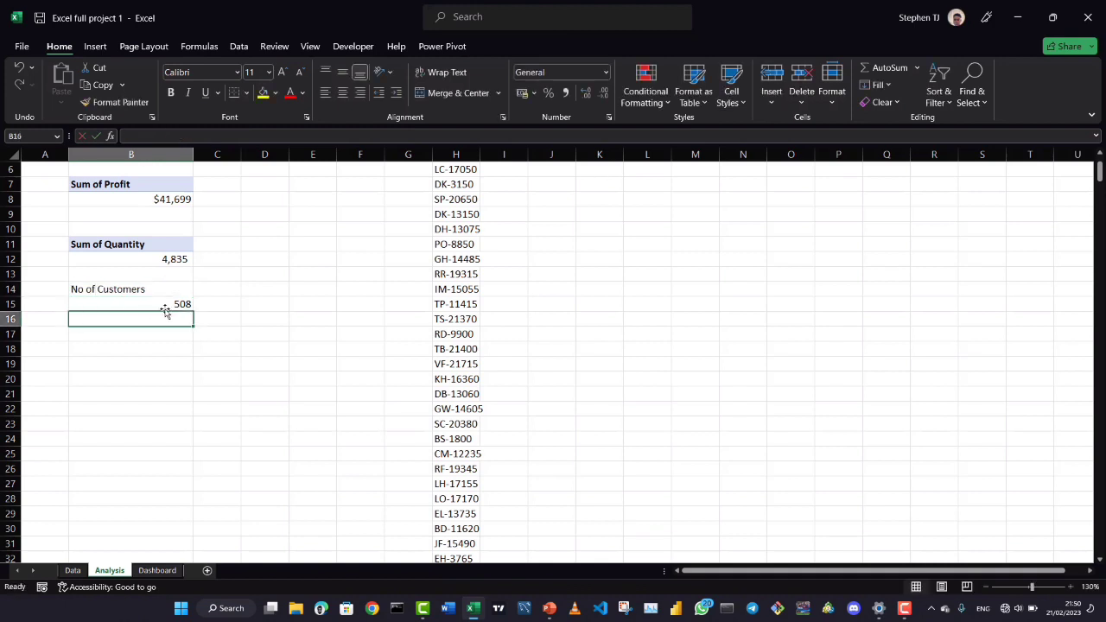
Switch to PowerPoint to check the KPI list and the next question in the project brief, and return to the Excel workbook
scroll(185, 304, "up", 2)
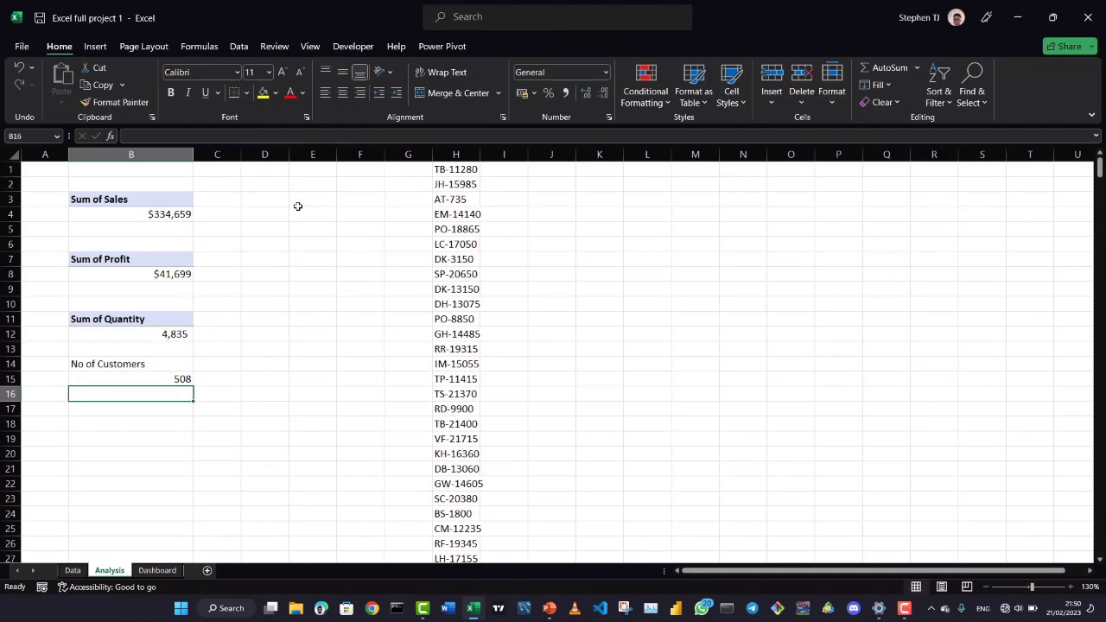
scroll(253, 315, "down", 1)
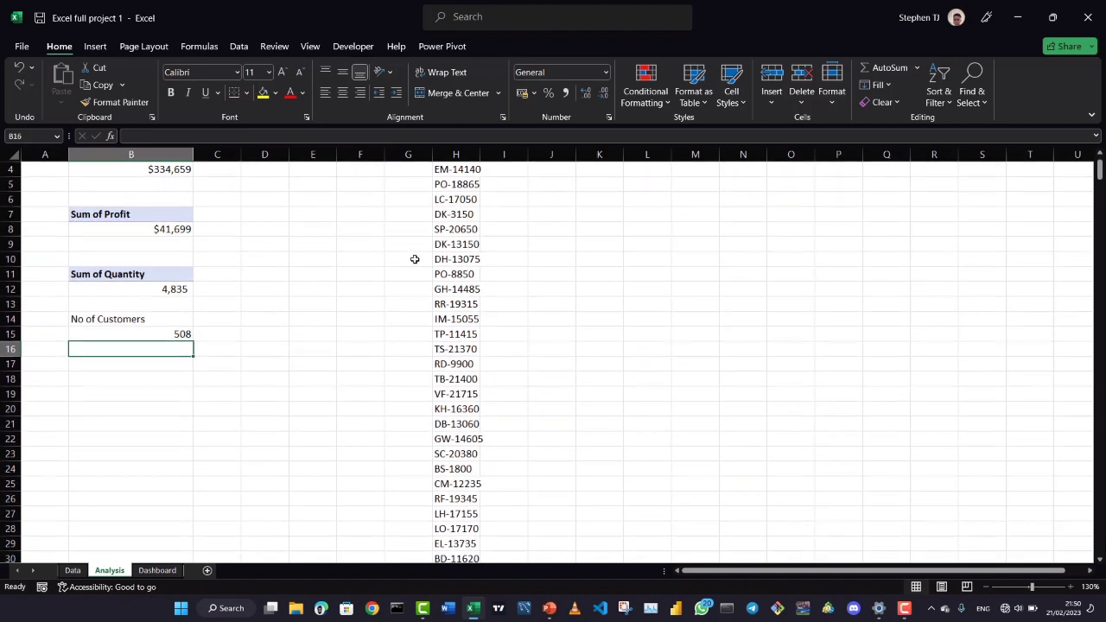
left_click(548, 608)
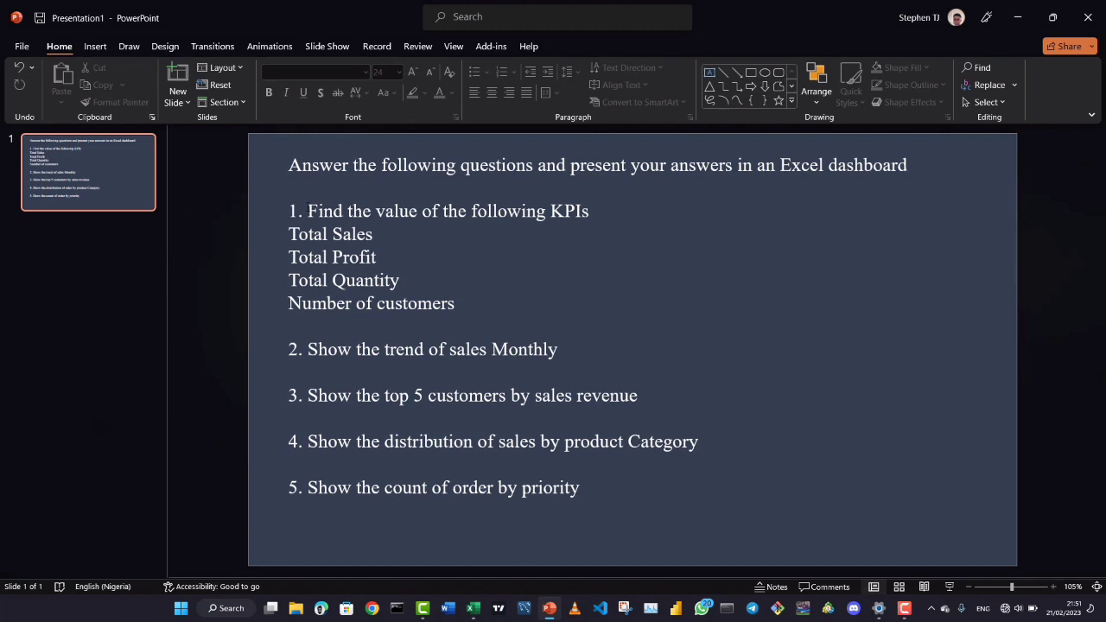
left_click_drag(309, 210, 455, 307)
left_click(262, 389)
left_click(473, 607)
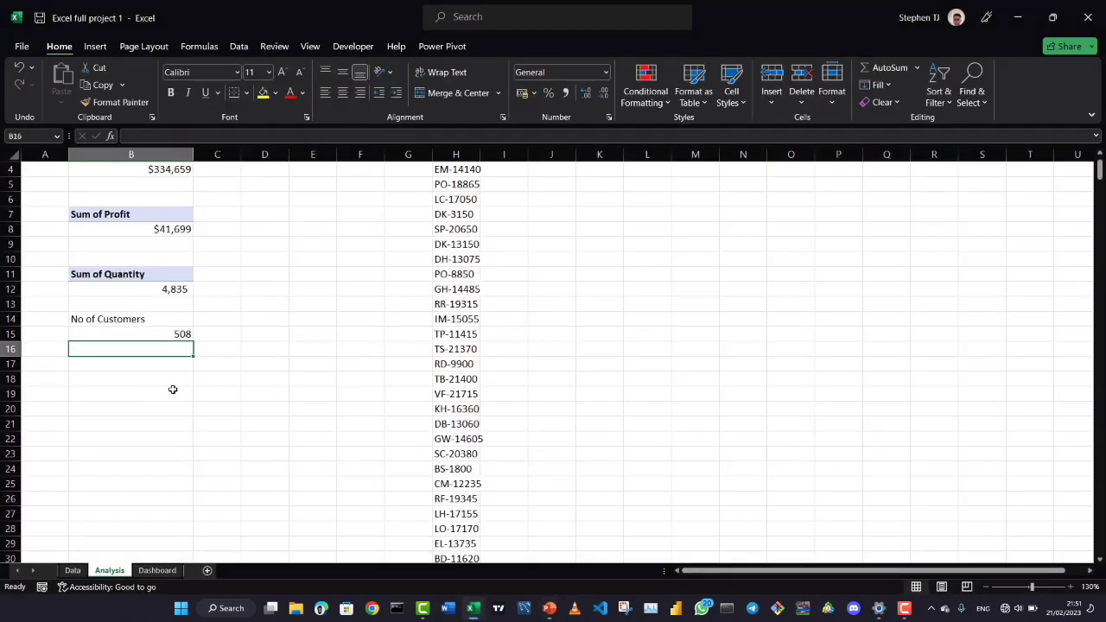
Insert a pivot table from Table1 on the Data sheet into the existing Analysis sheet at cell K5
left_click(72, 571)
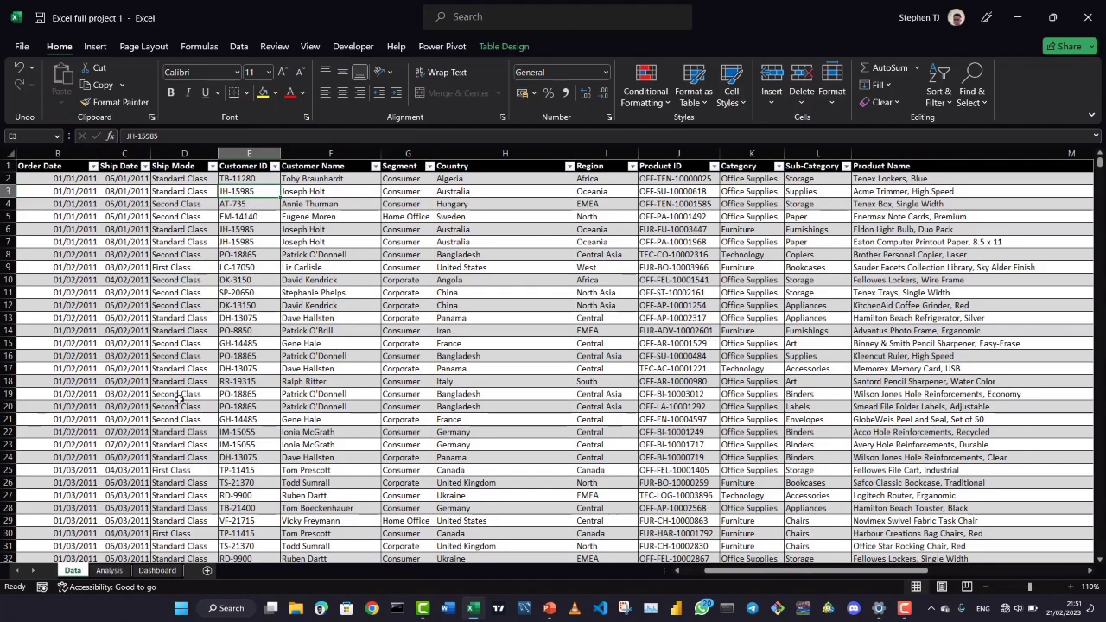
left_click(95, 46)
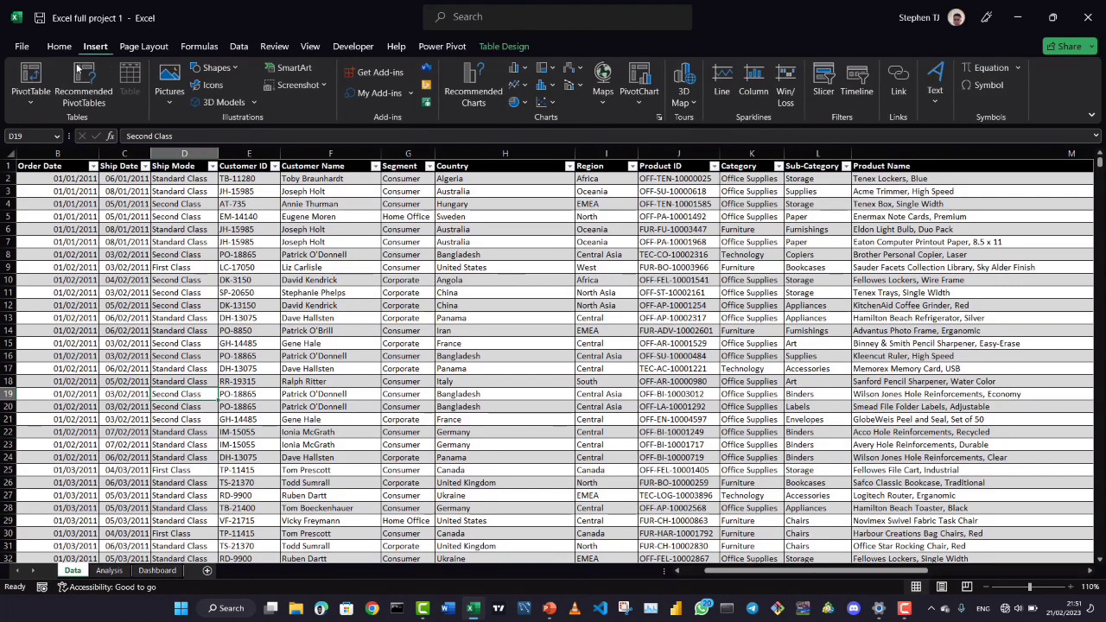
left_click(32, 99)
left_click(72, 121)
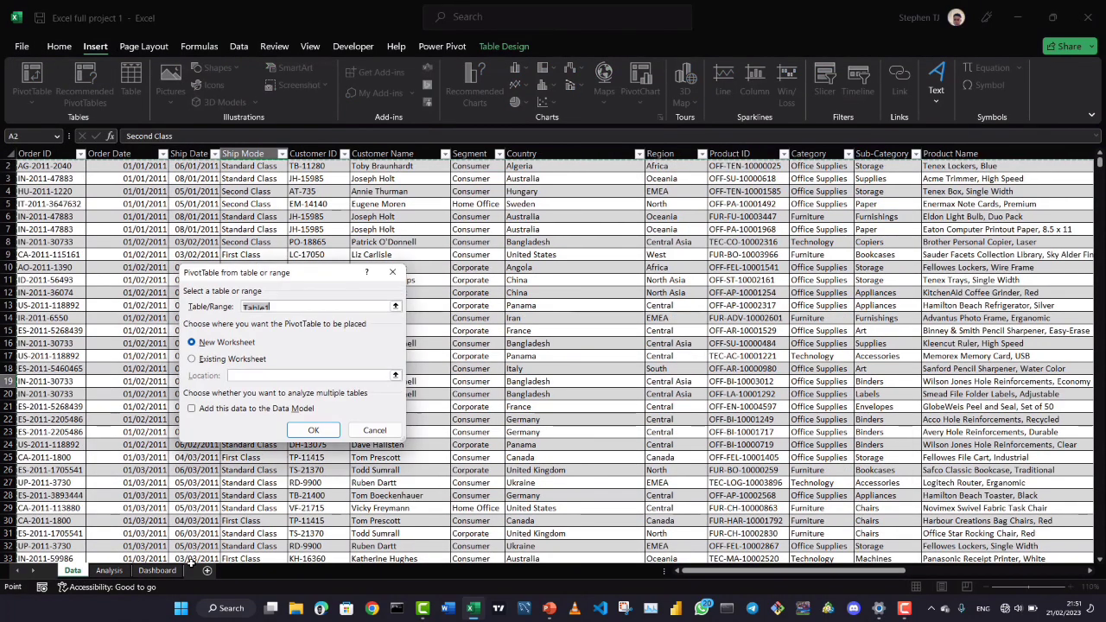
left_click(194, 359)
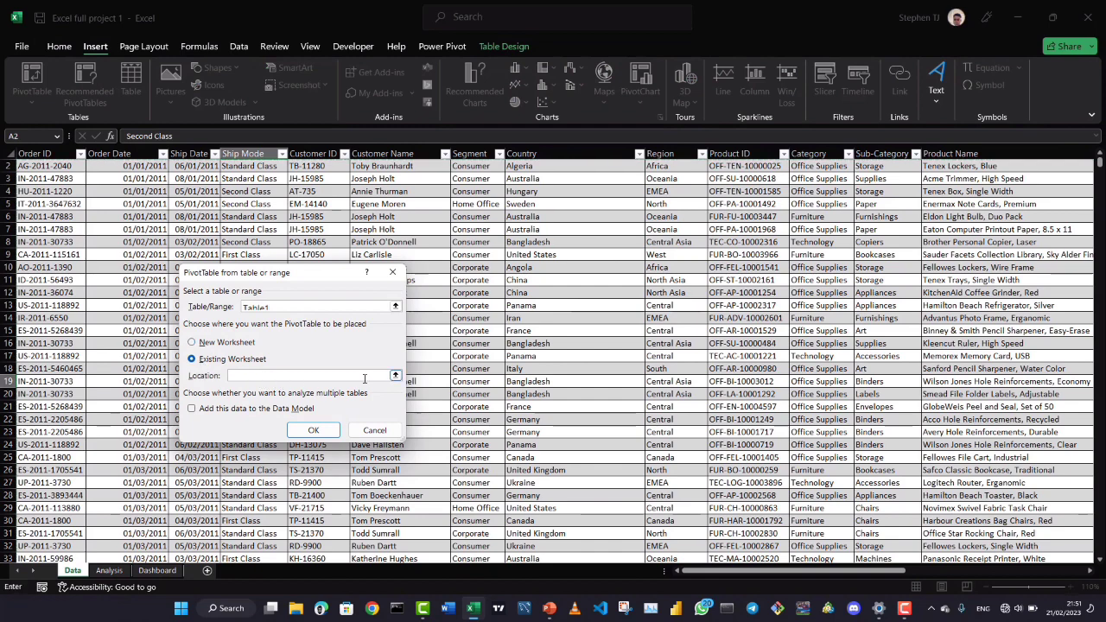
left_click(395, 375)
left_click(109, 573)
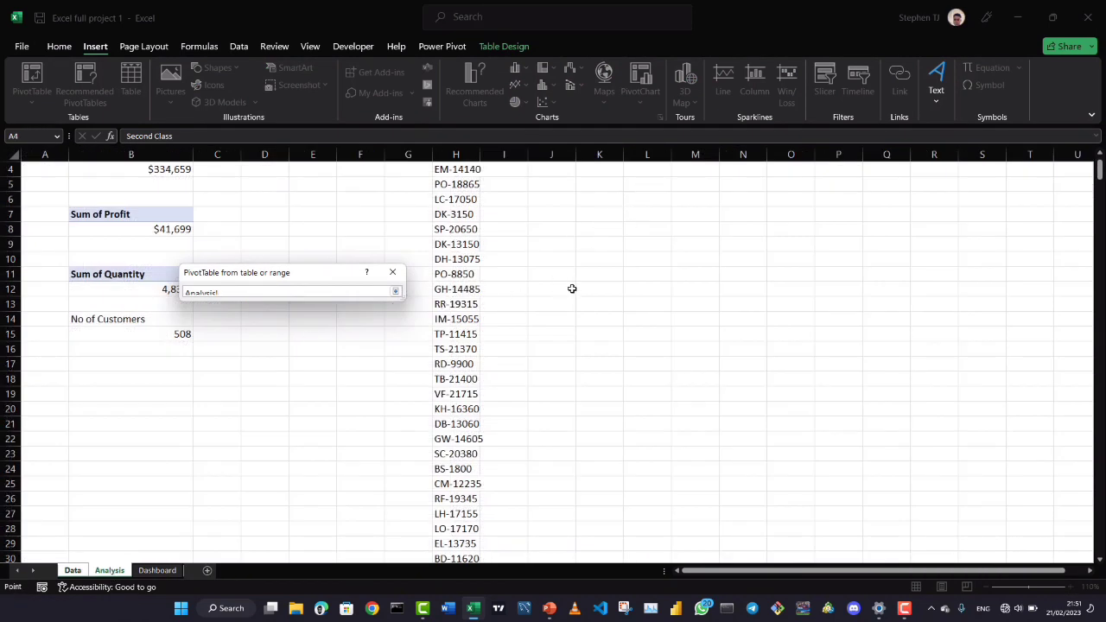
left_click(620, 189)
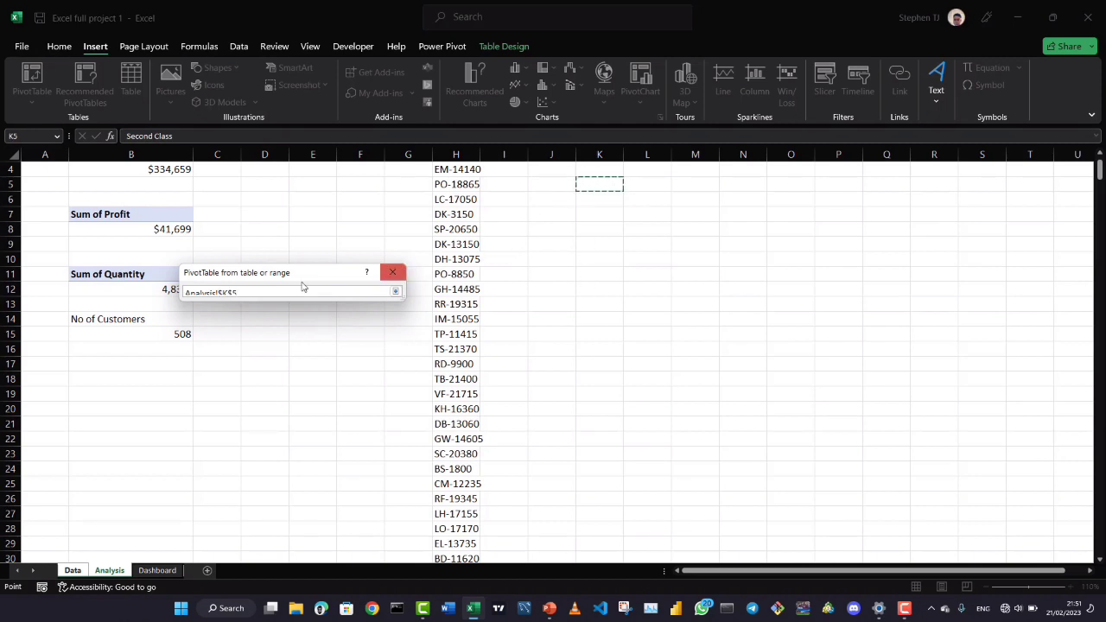
left_click(395, 293)
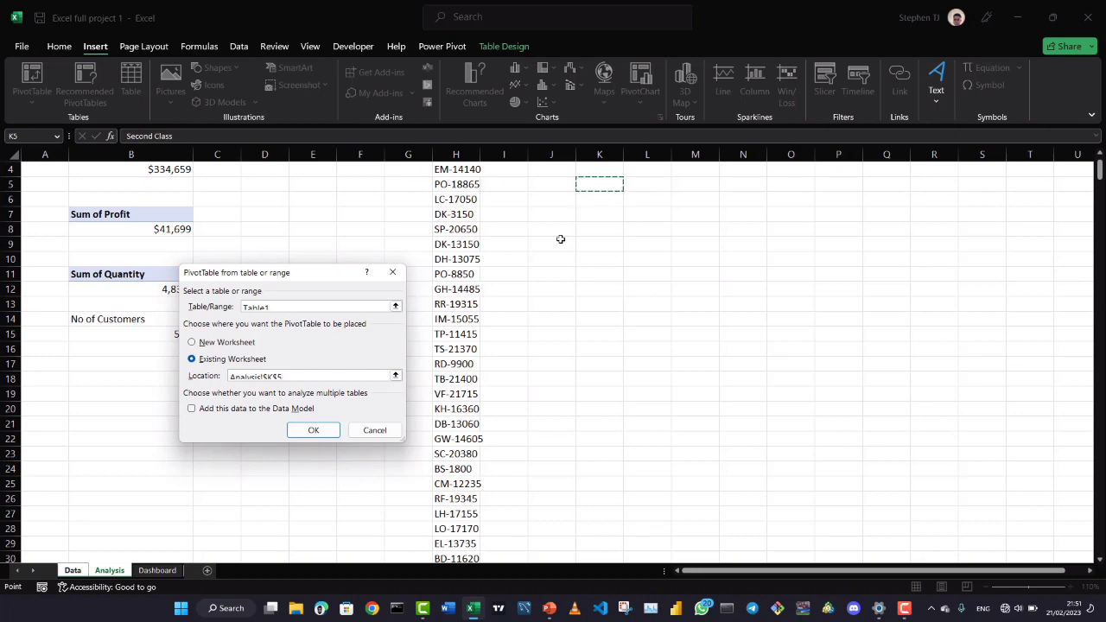
left_click(309, 430)
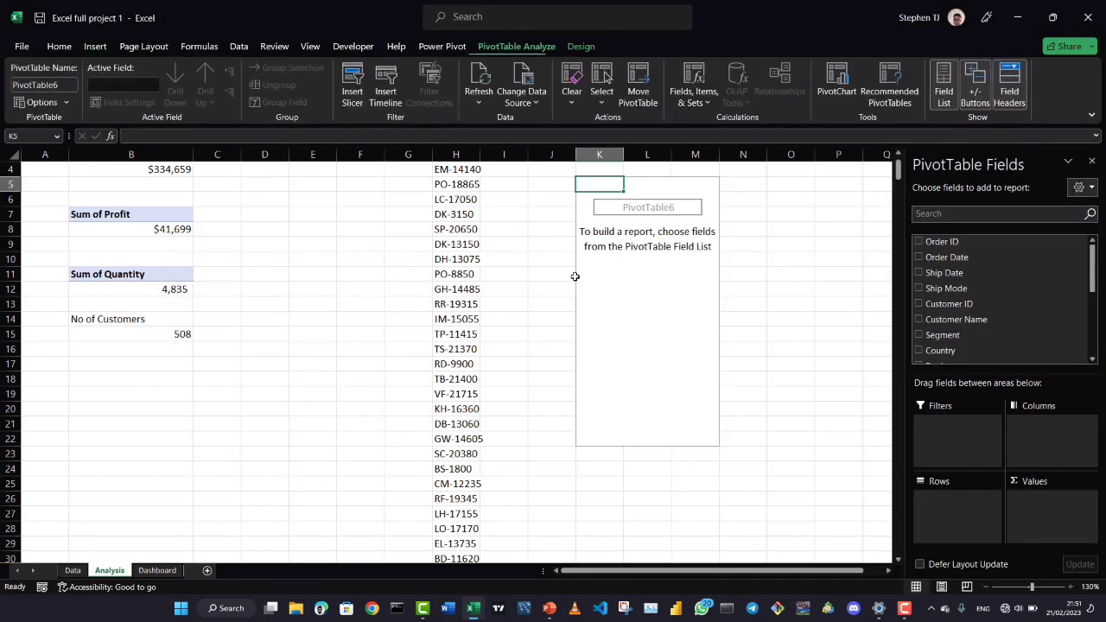
Narrow columns H and I on the Analysis sheet to bring the empty pivot table closer to the customer IDs
scroll(491, 306, "right", 4)
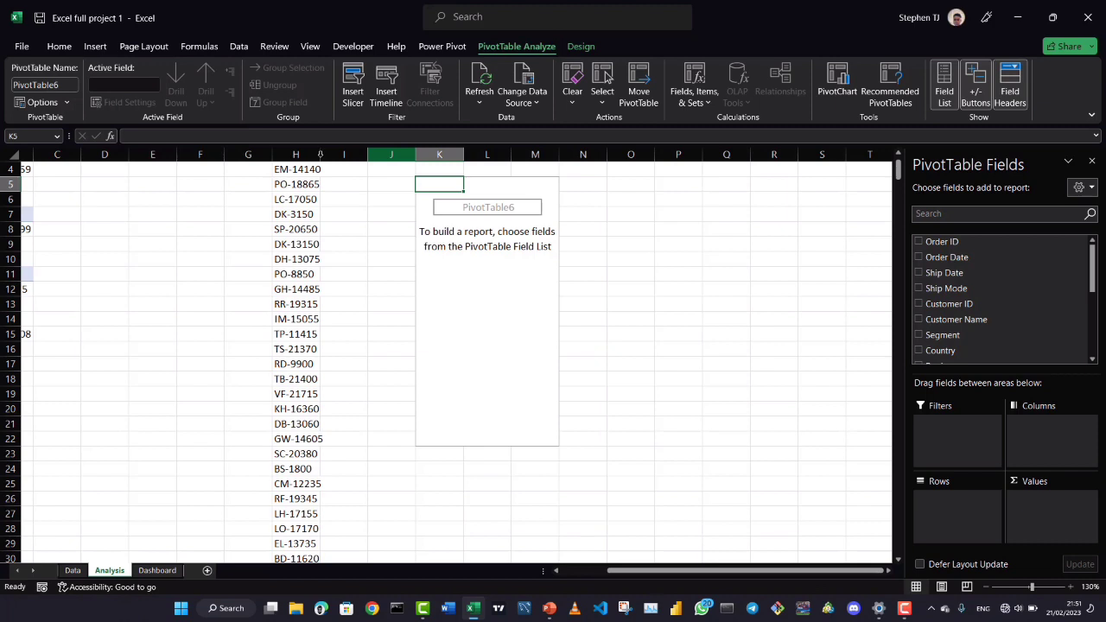
left_click(370, 185)
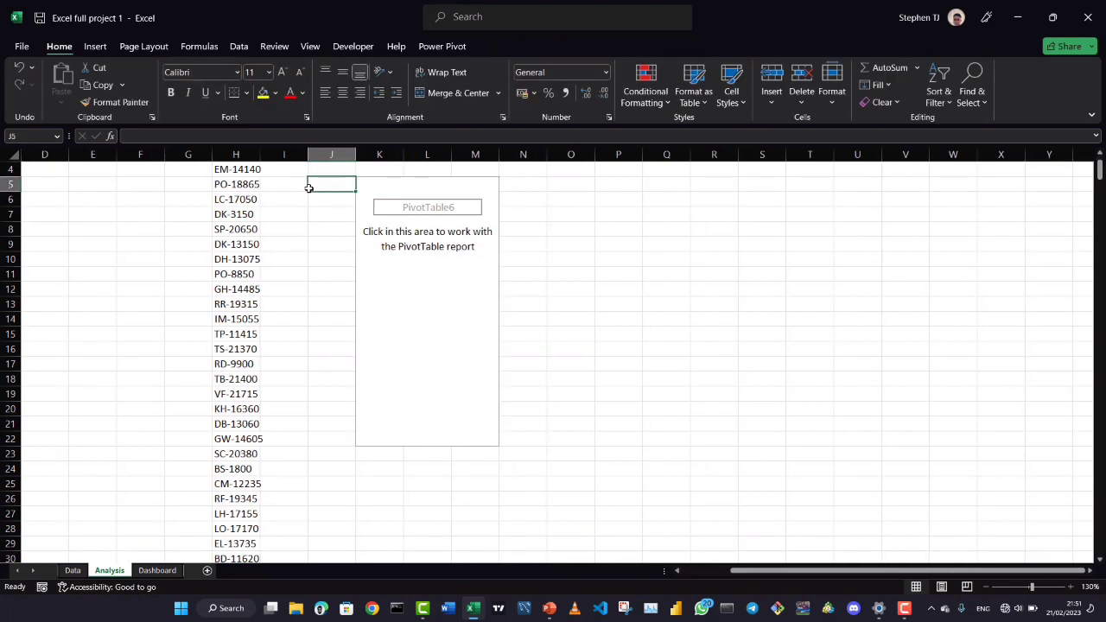
left_click_drag(260, 156, 227, 156)
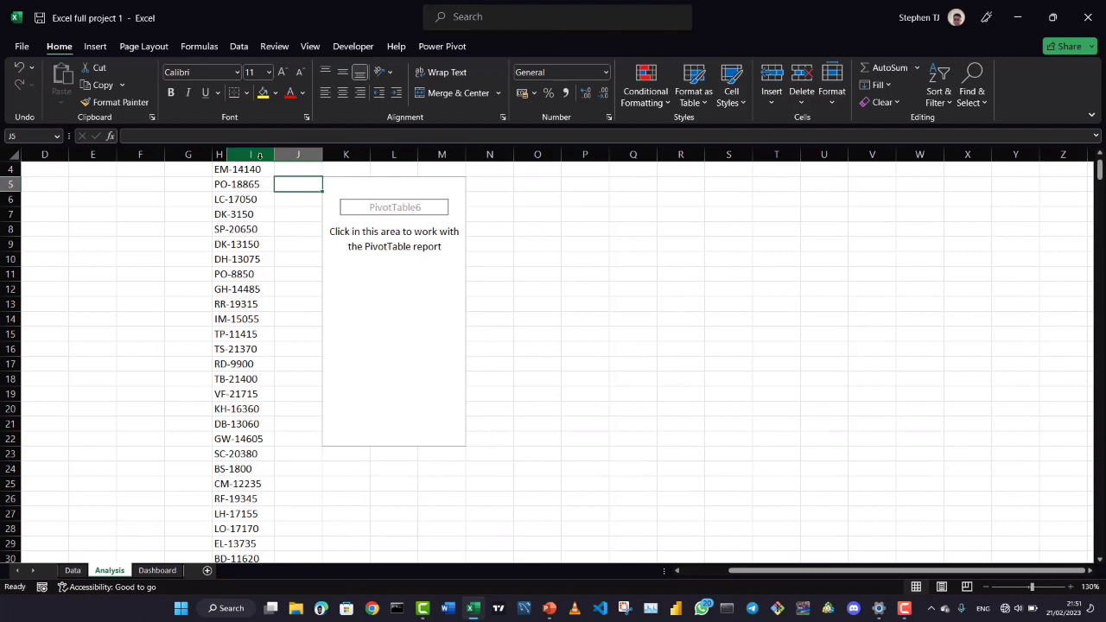
left_click_drag(273, 159, 242, 160)
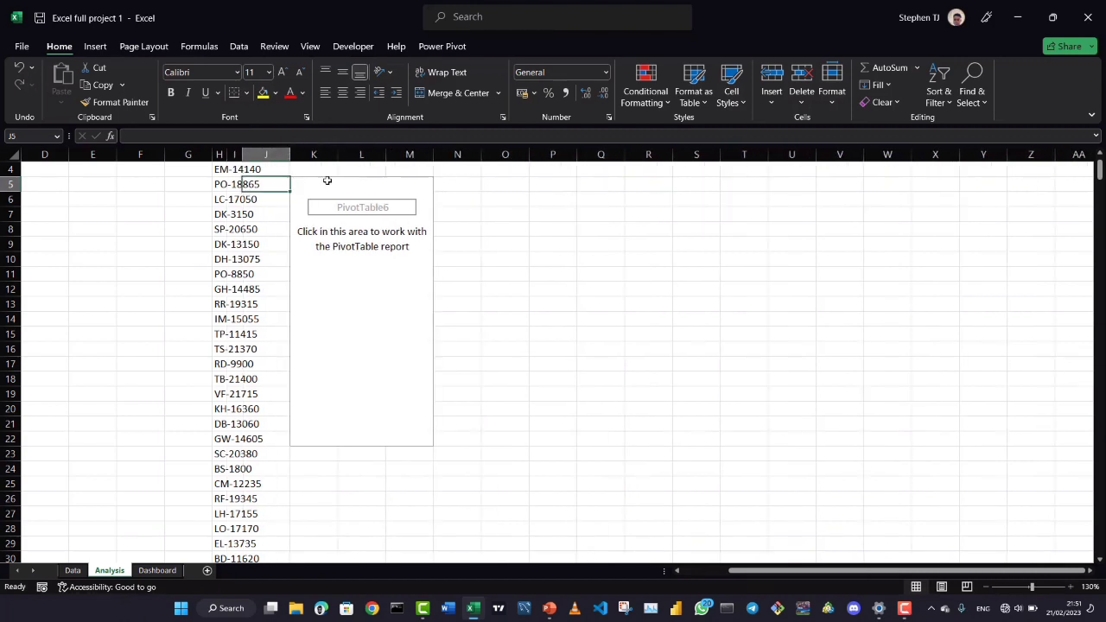
left_click(551, 233)
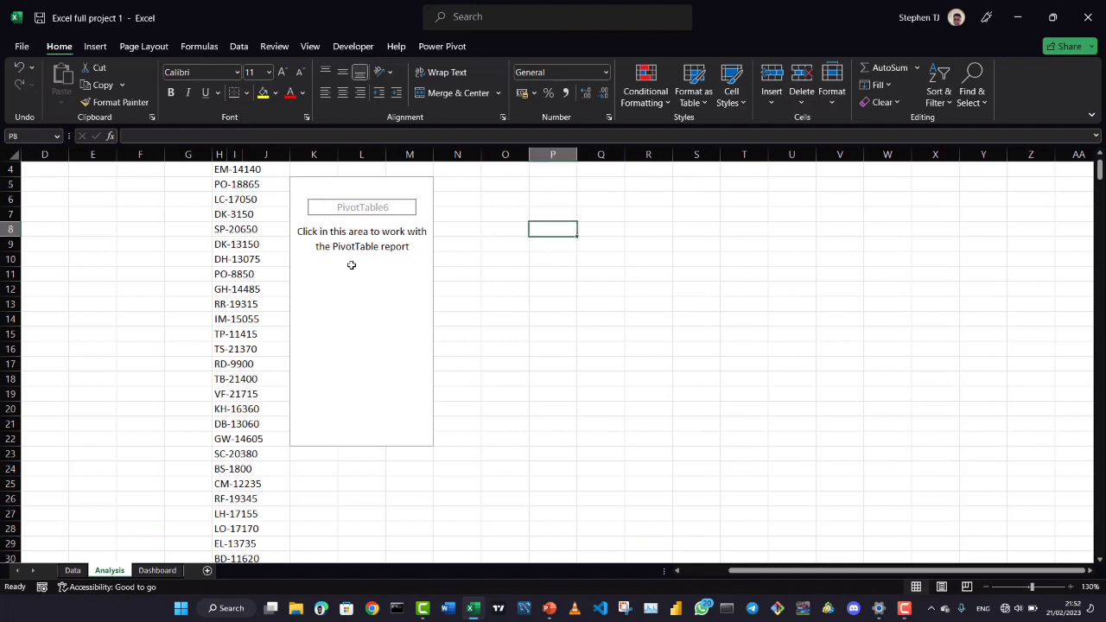
Add Order Date to the new pivot table's rows and Sales to its values
left_click(359, 291)
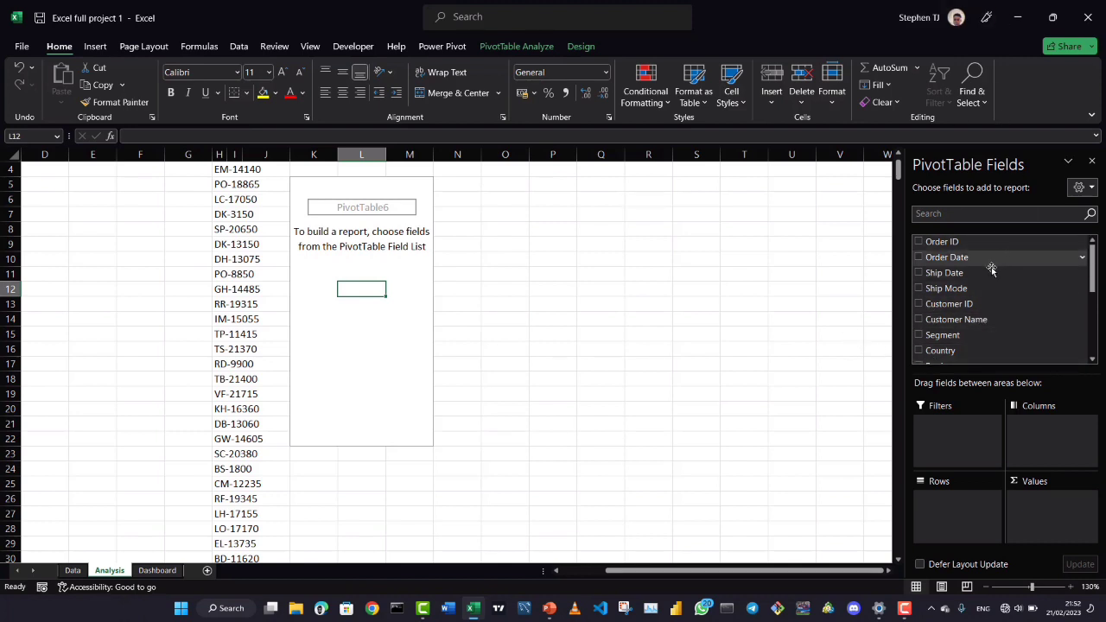
left_click_drag(976, 270, 959, 512)
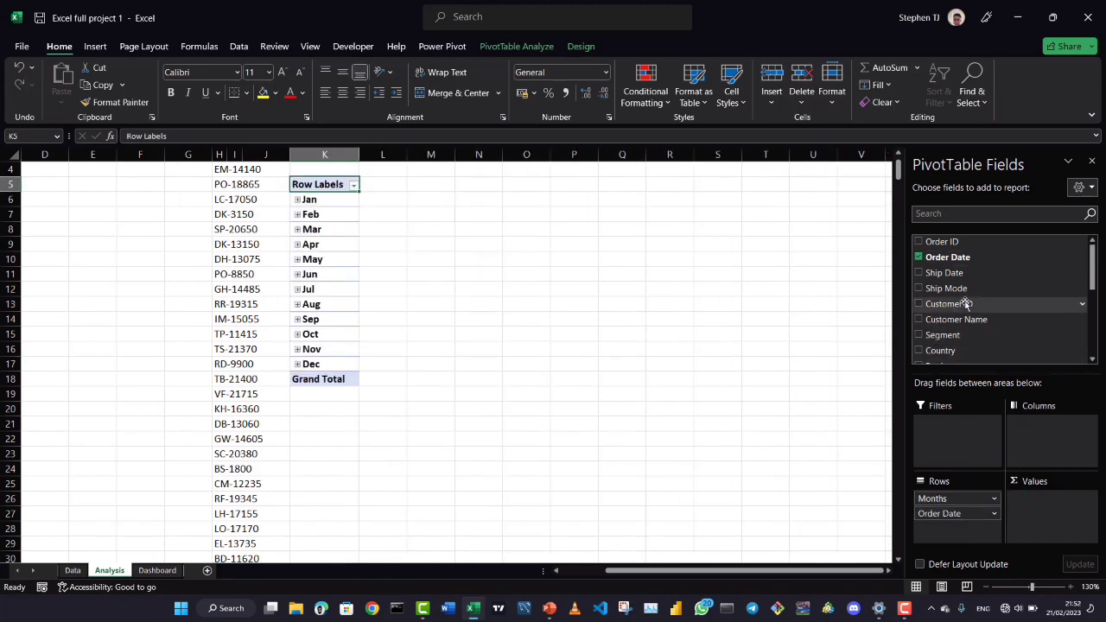
scroll(959, 346, "down", 1)
scroll(957, 303, "down", 1)
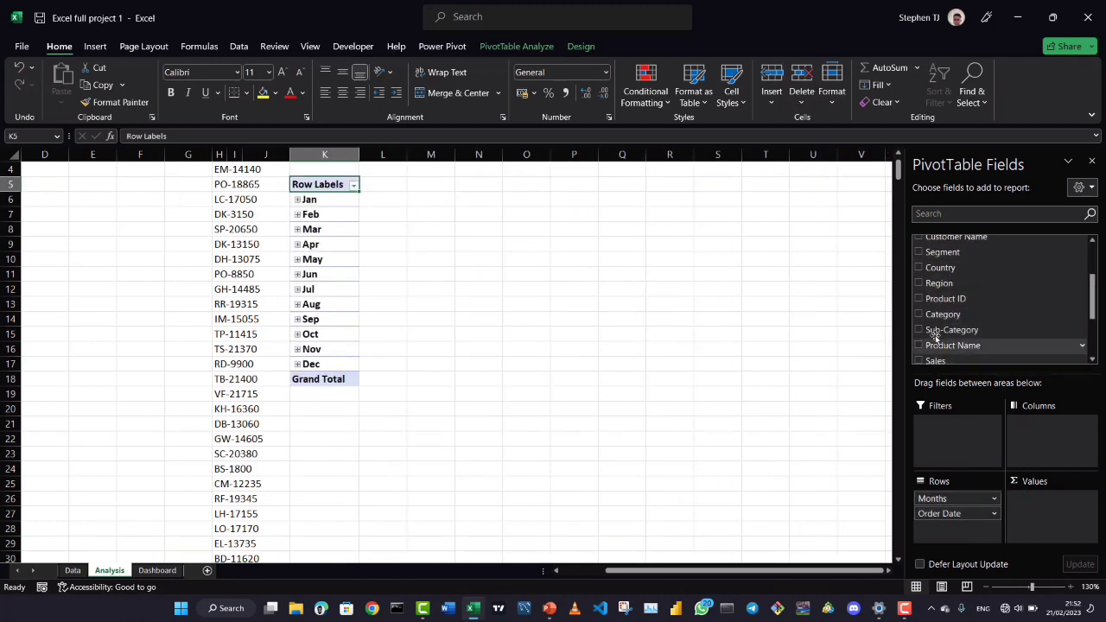
left_click_drag(950, 361, 1049, 516)
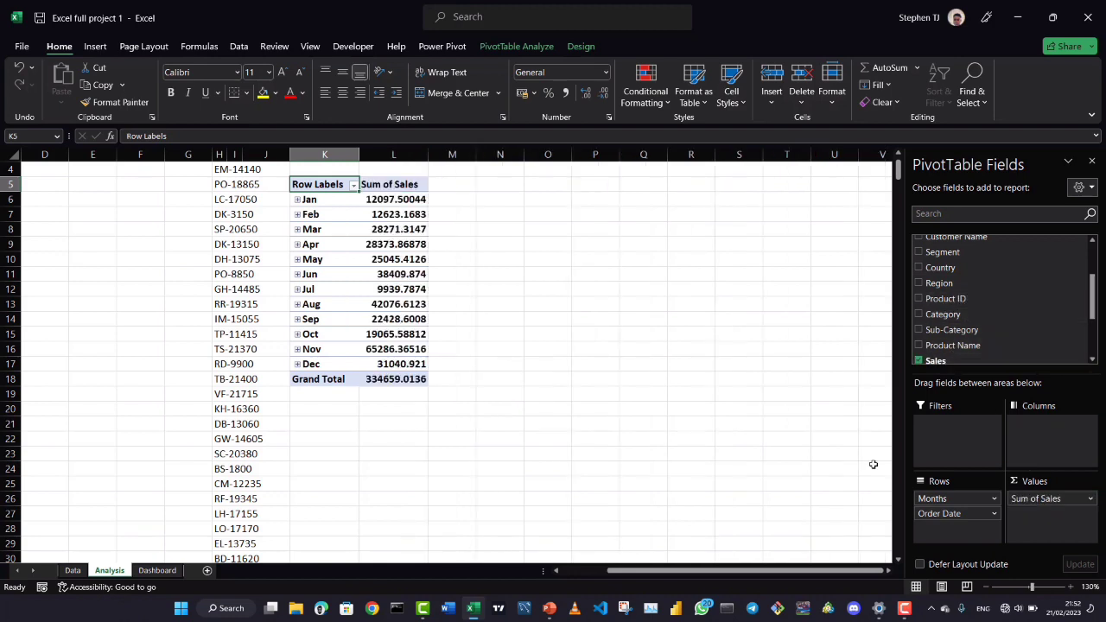
Format the pivot table's Sum of Sales values as currency with the $ English (Canada) symbol and 0 decimal places
left_click(389, 199)
right_click(389, 199)
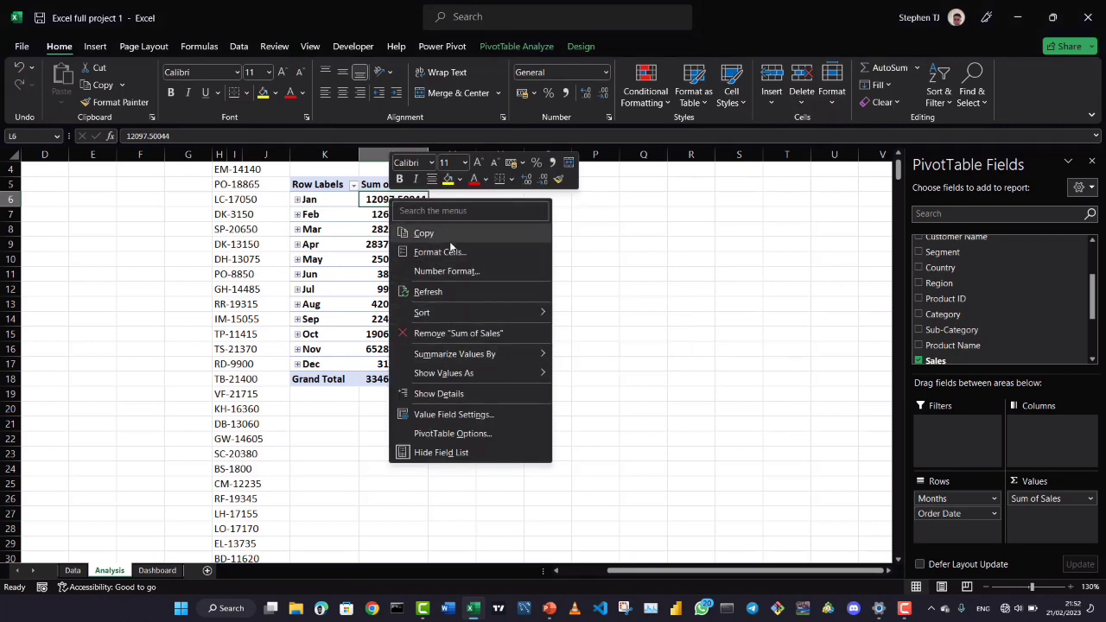
left_click(446, 270)
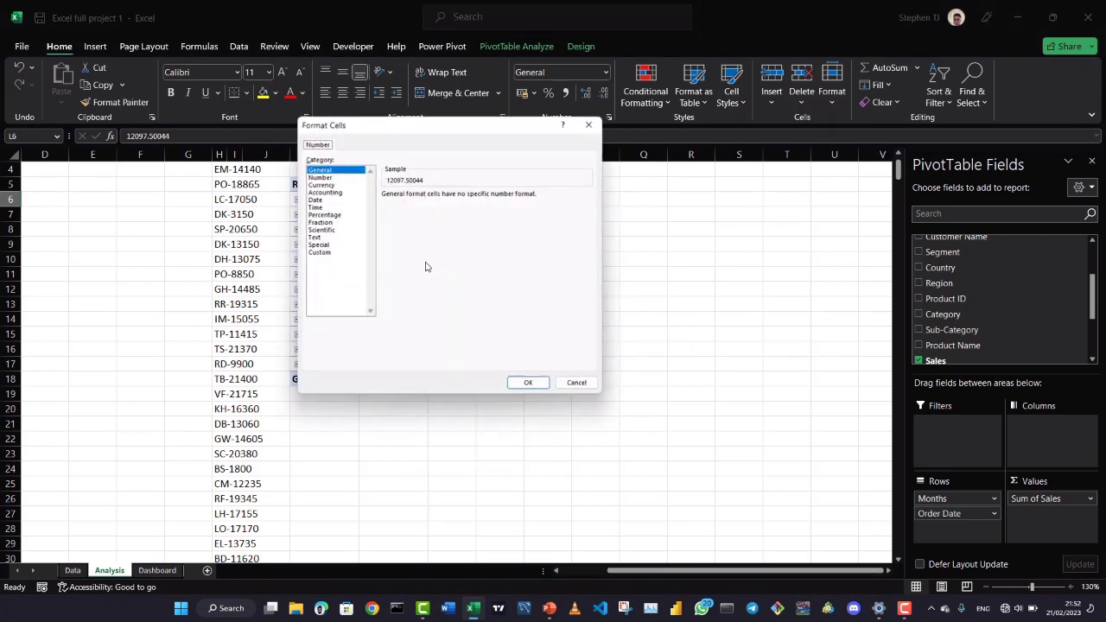
left_click(325, 178)
left_click(337, 186)
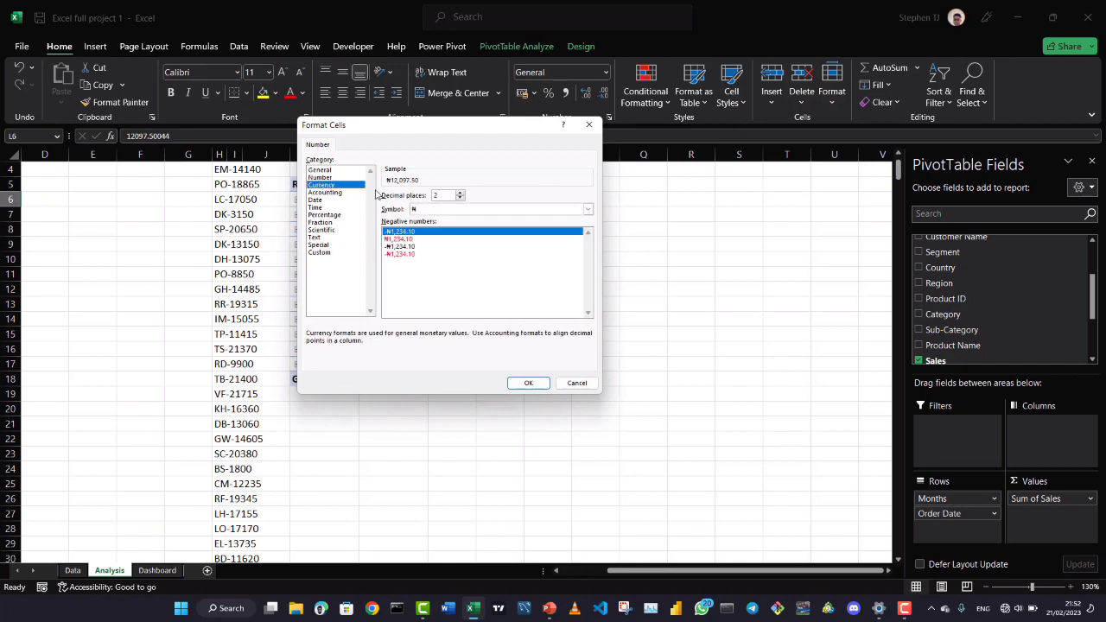
left_click(588, 211)
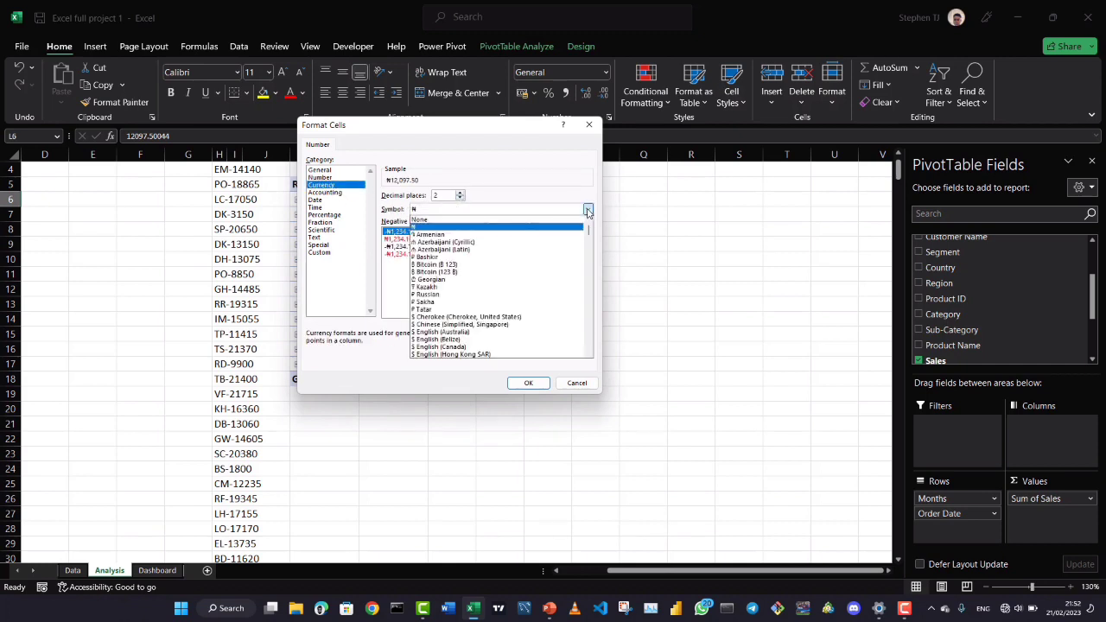
left_click(445, 347)
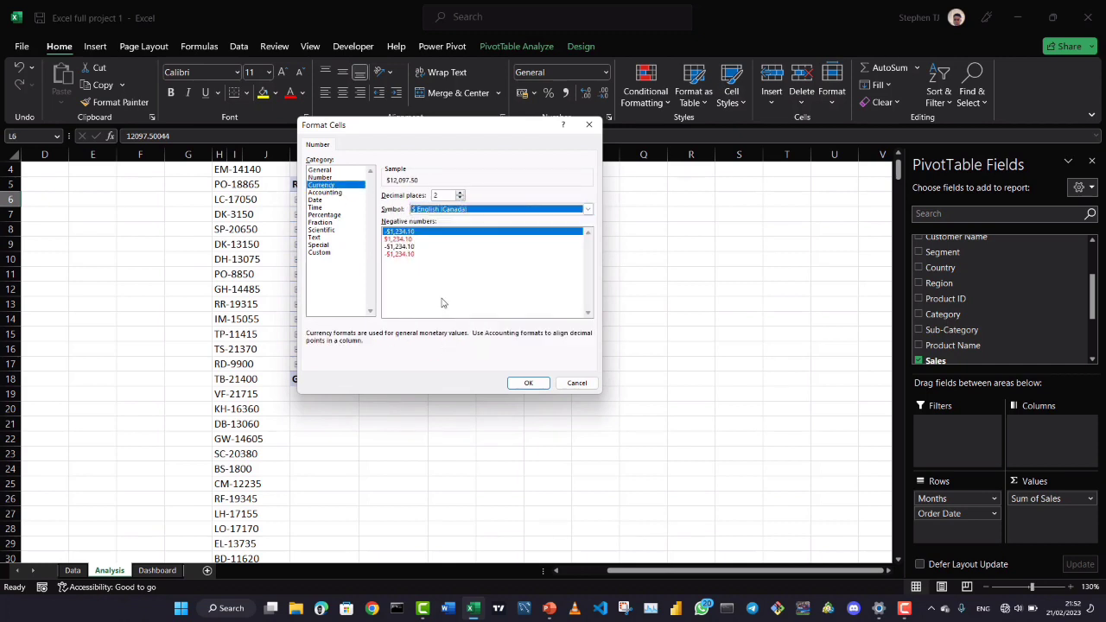
key("BackSpace")
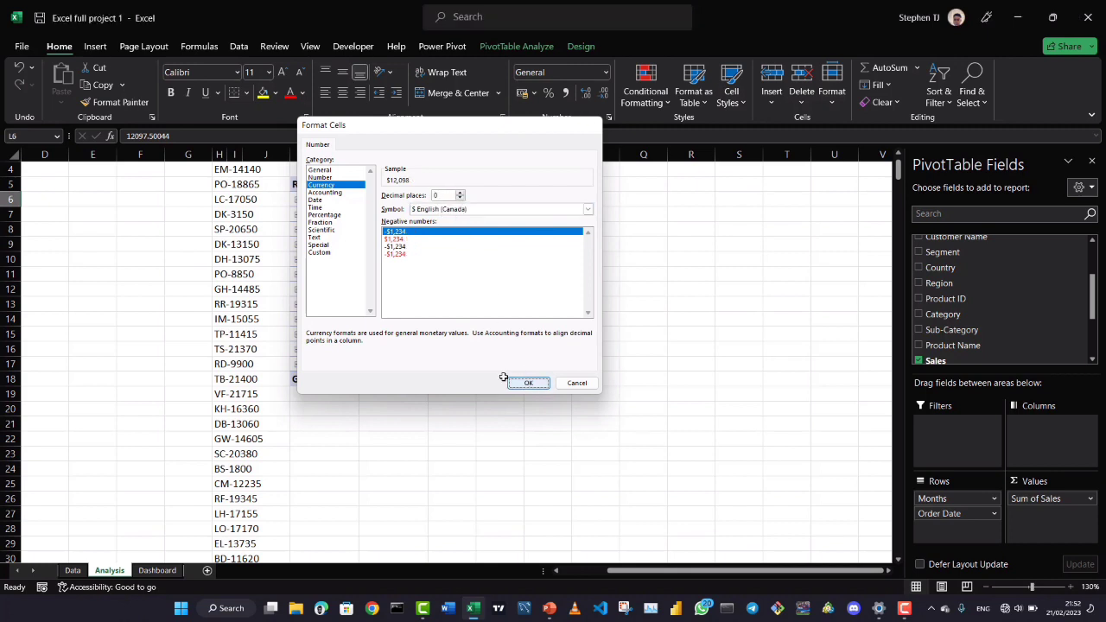
left_click(527, 383)
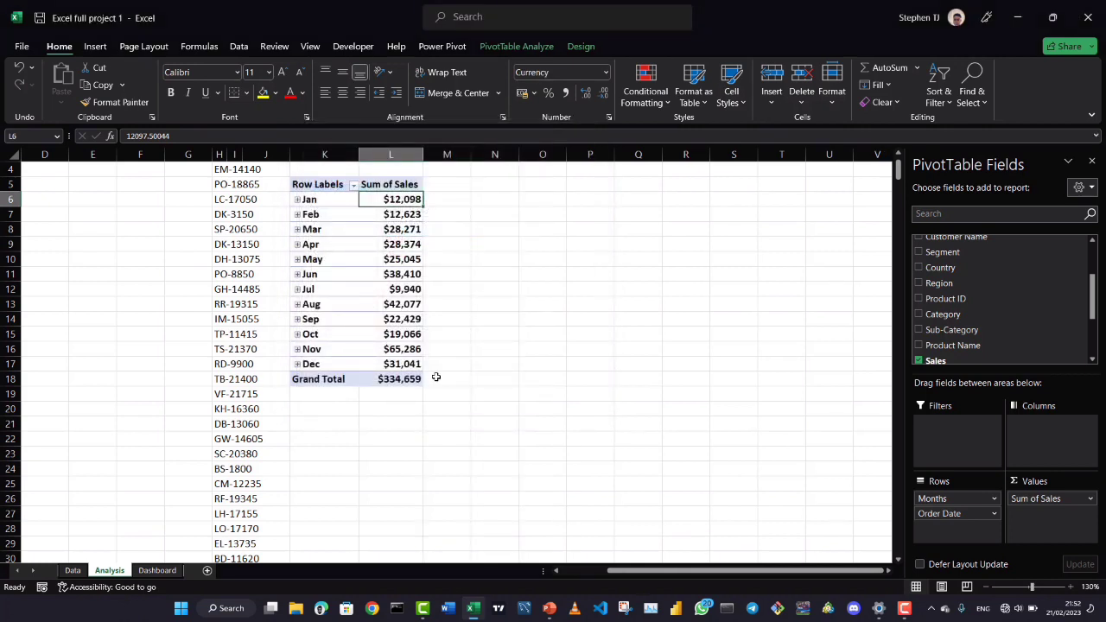
Check the daily rows under Jan, collapse them again, and show the monthly sales pivot table in tabular form
left_click(297, 200)
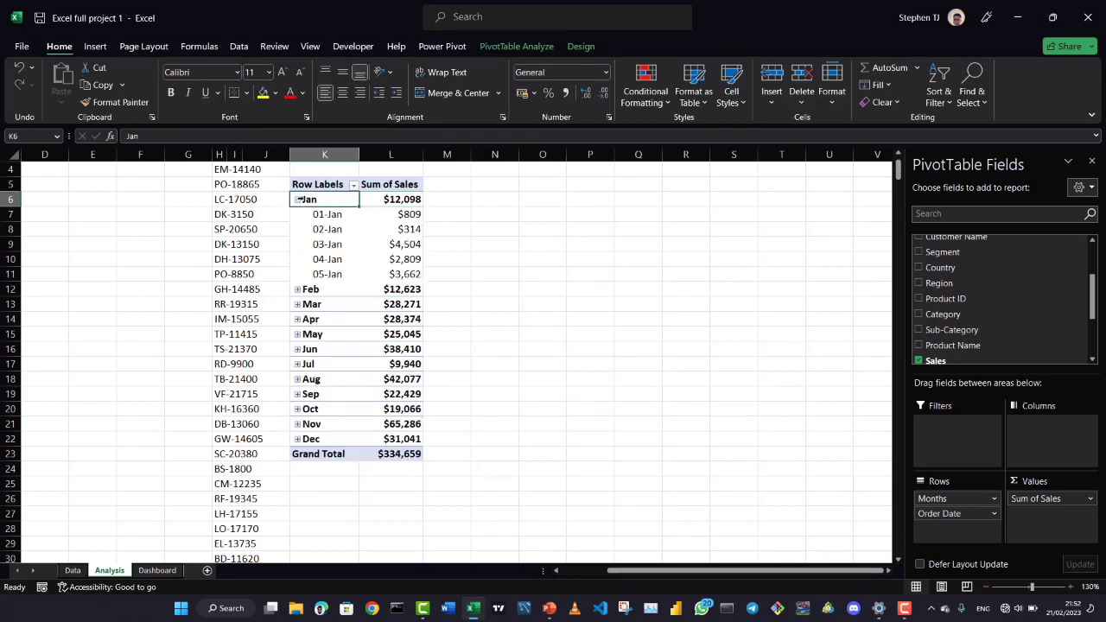
left_click(297, 200)
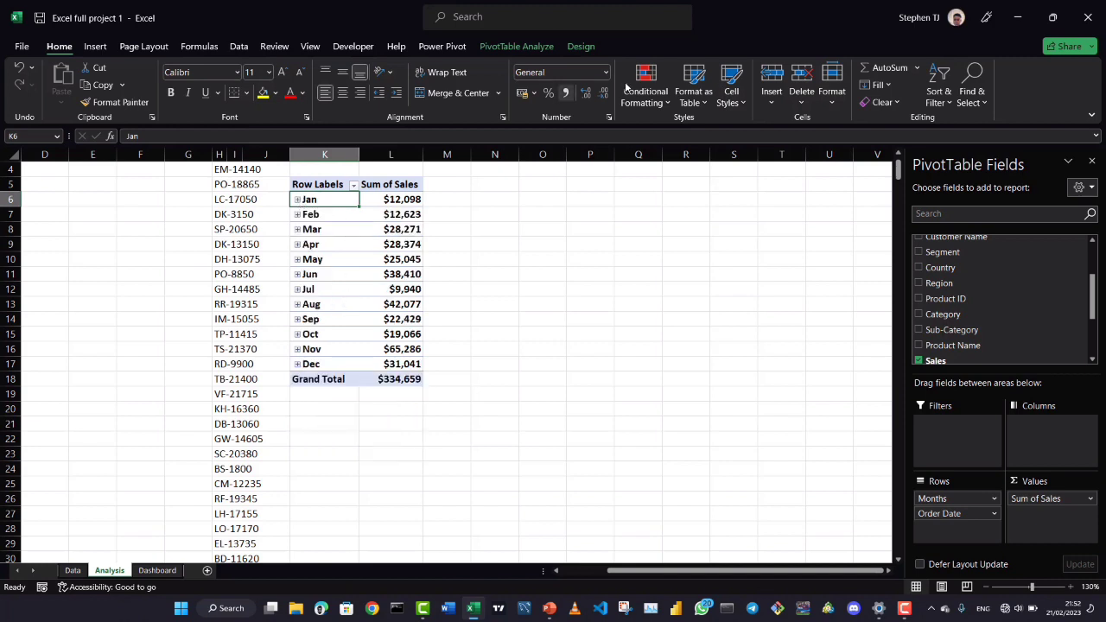
left_click(581, 47)
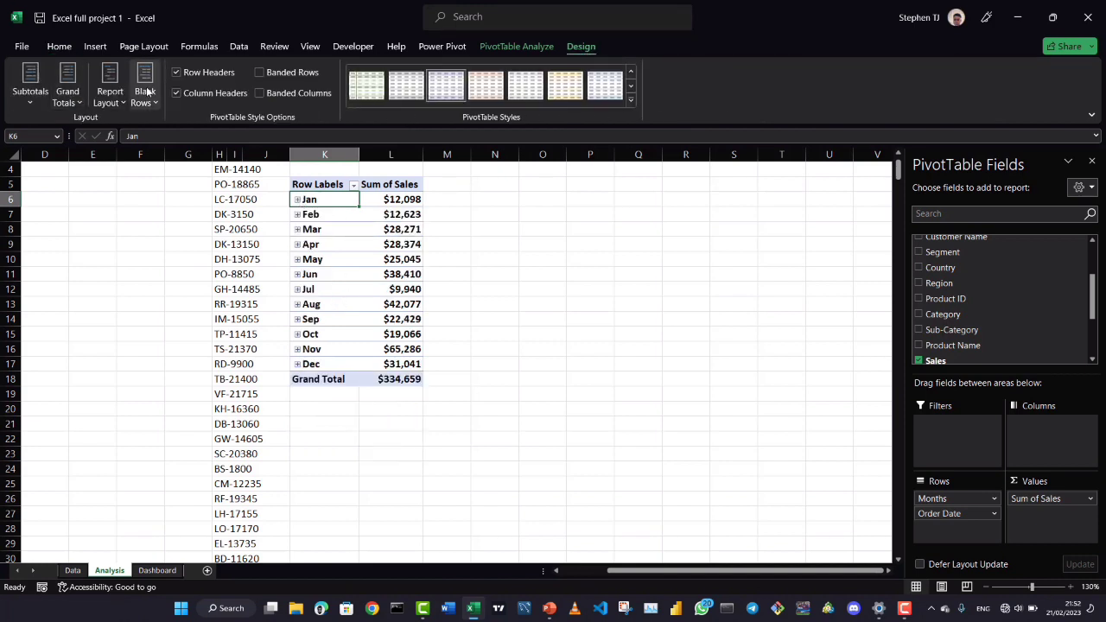
left_click(107, 100)
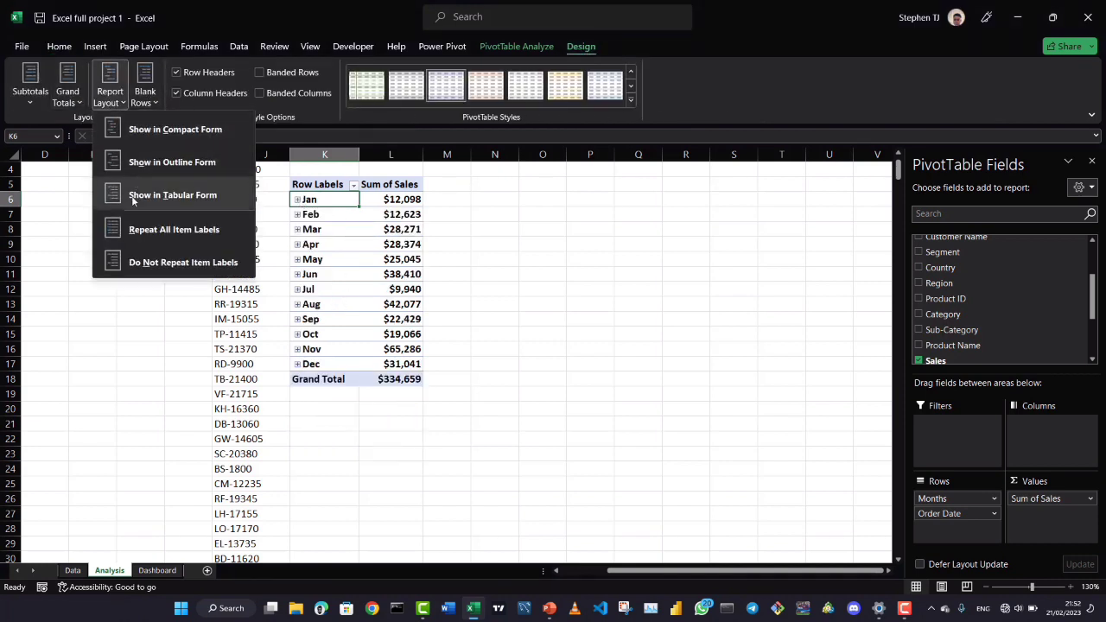
left_click(134, 197)
left_click(353, 238)
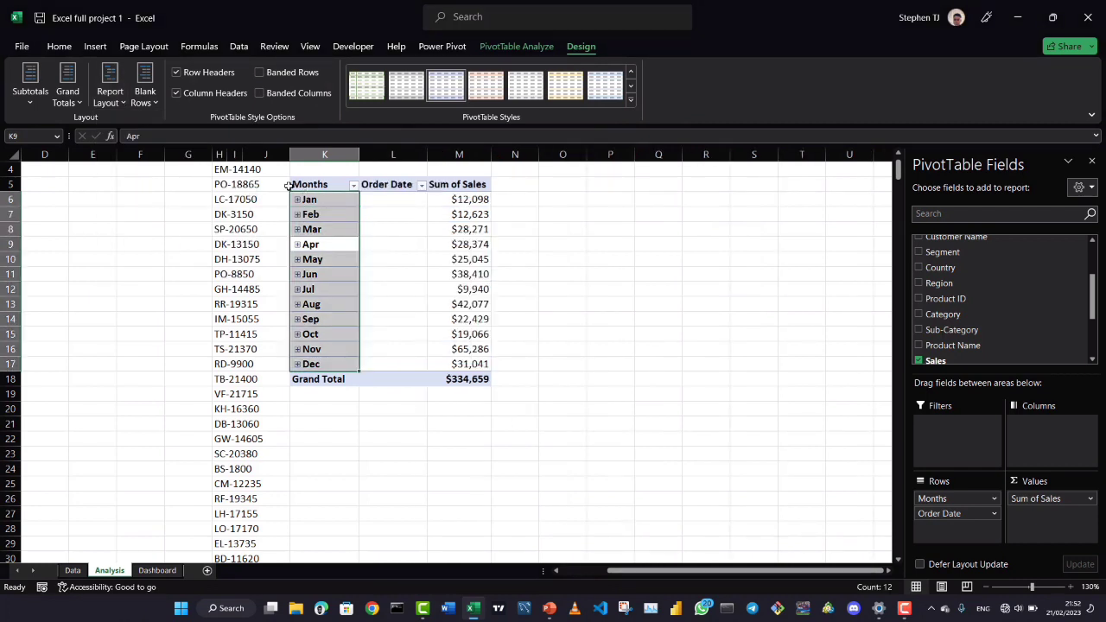
left_click(385, 244)
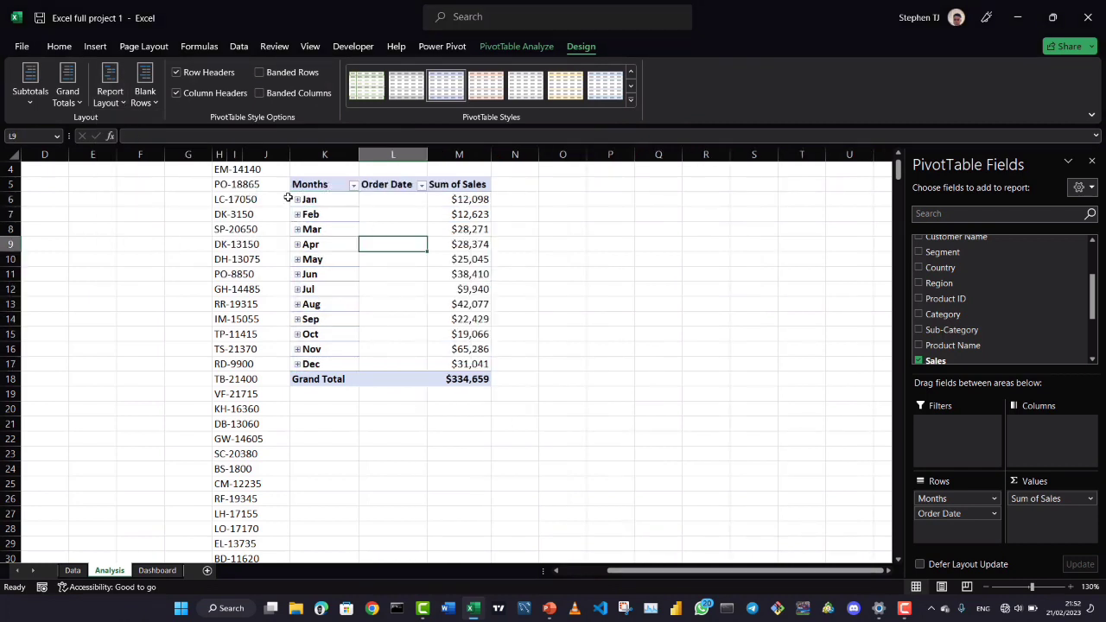
left_click(550, 289)
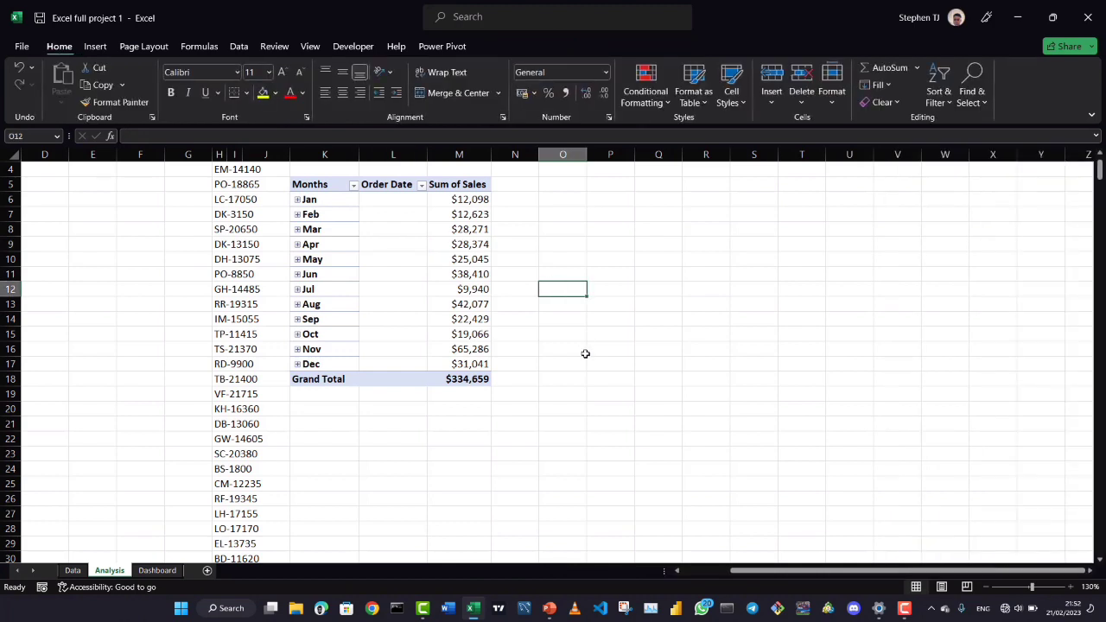
Turn off grand totals for rows and columns in the monthly sales pivot table
left_click(455, 247)
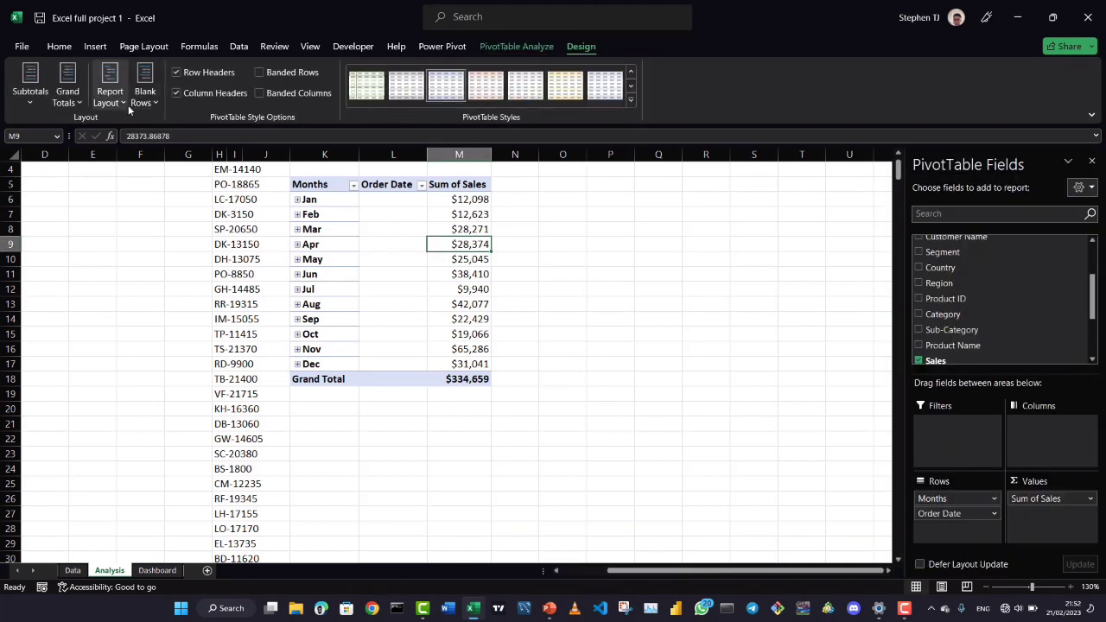
left_click(70, 102)
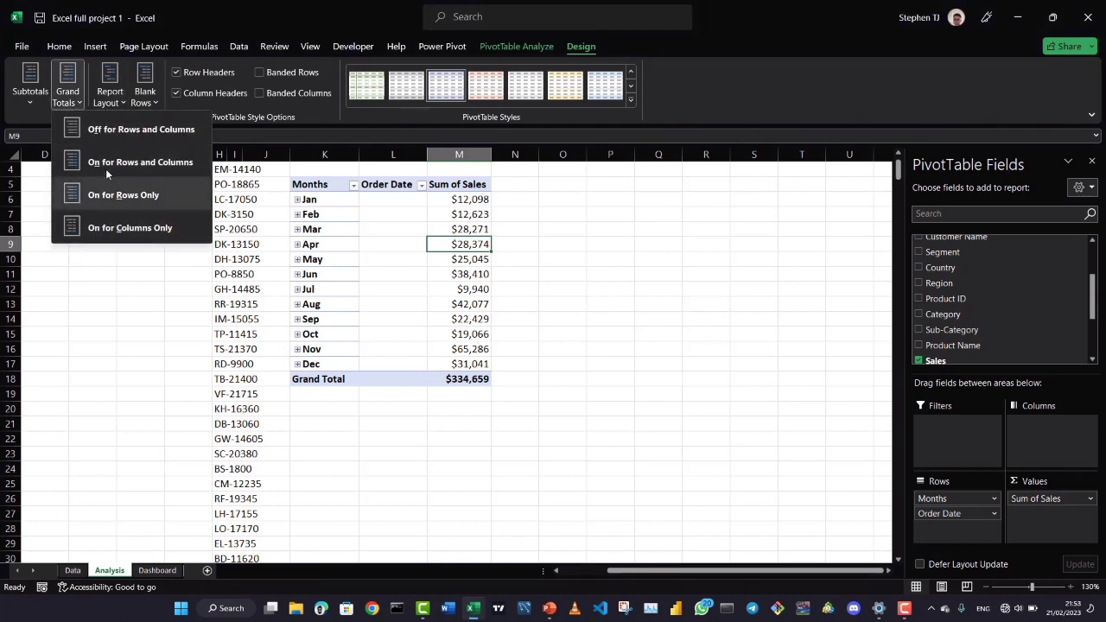
left_click(130, 129)
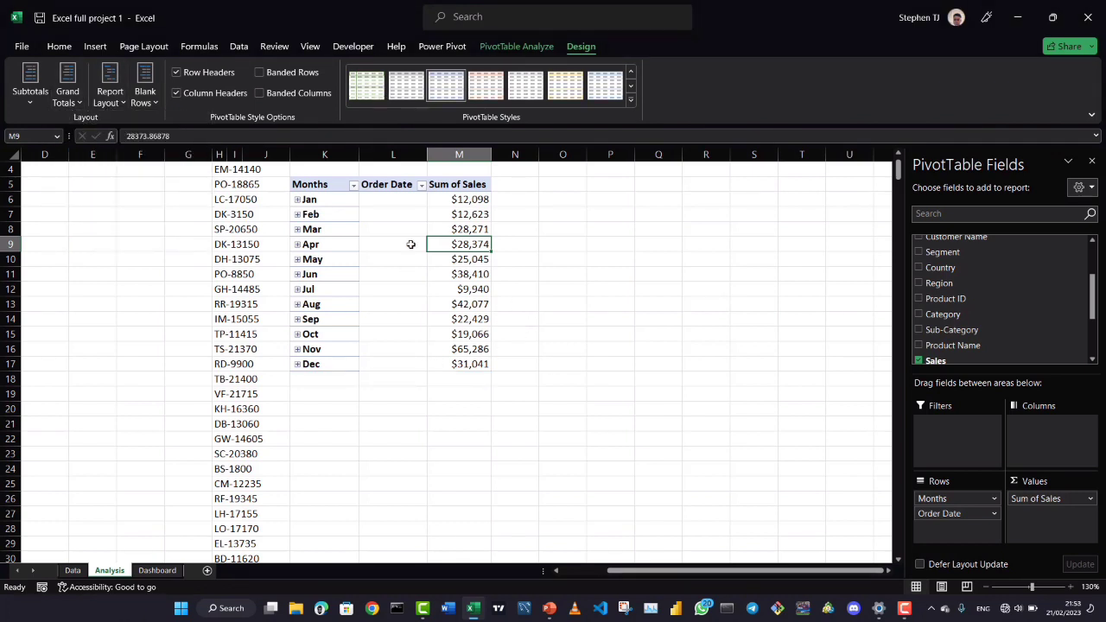
left_click(553, 302)
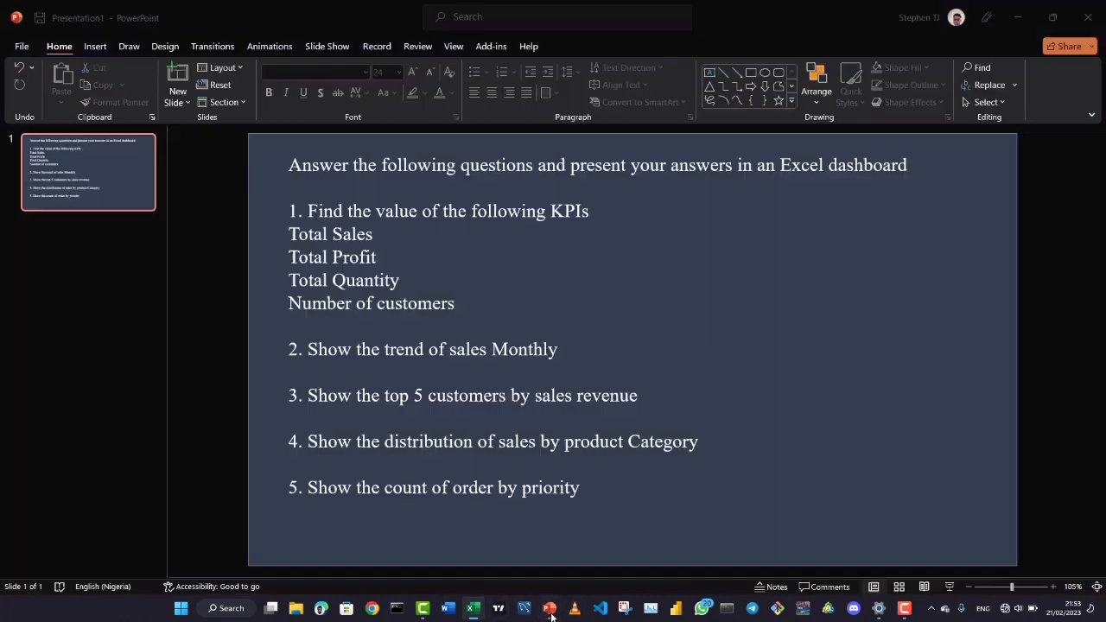
Check the dashboard questions in PowerPoint, return to Excel and paste a copy of the monthly sales pivot table at K24
left_click(549, 608)
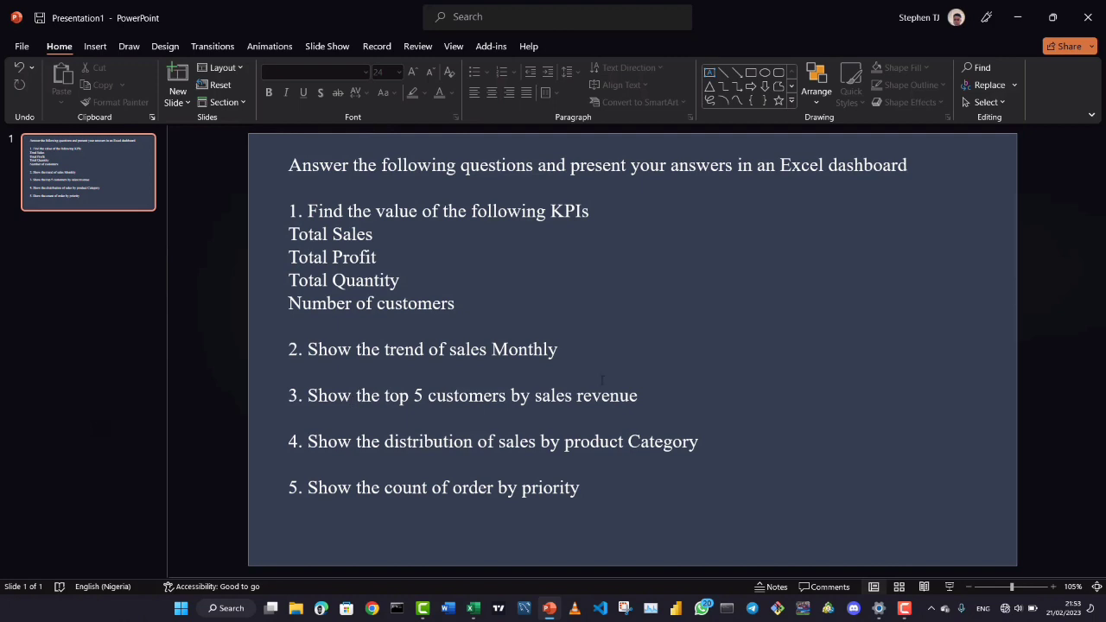
left_click(471, 609)
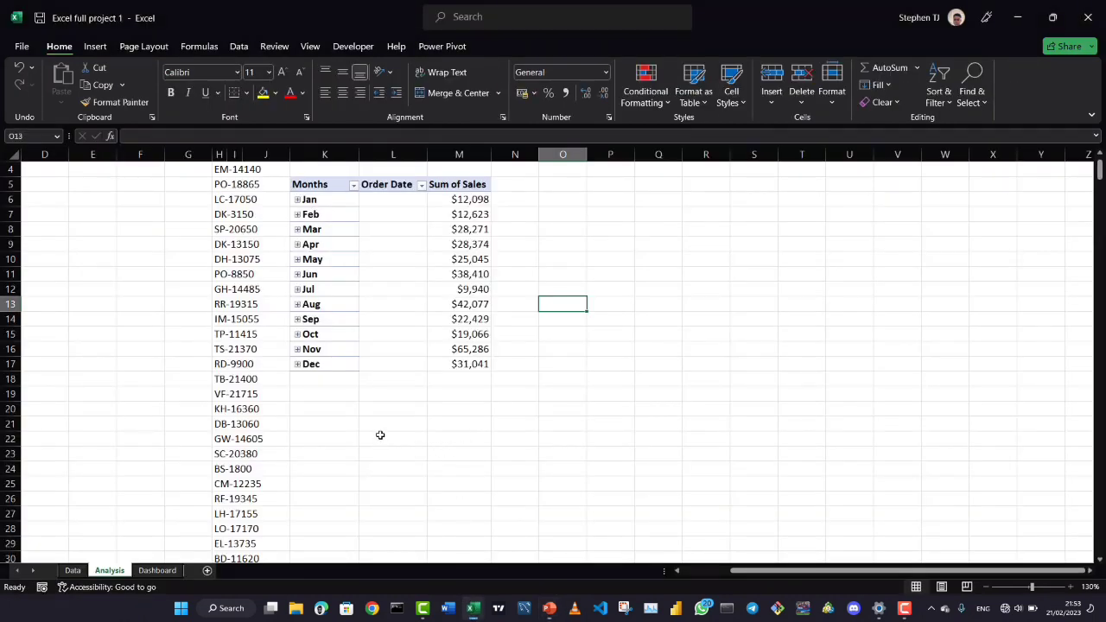
left_click_drag(296, 186, 447, 361)
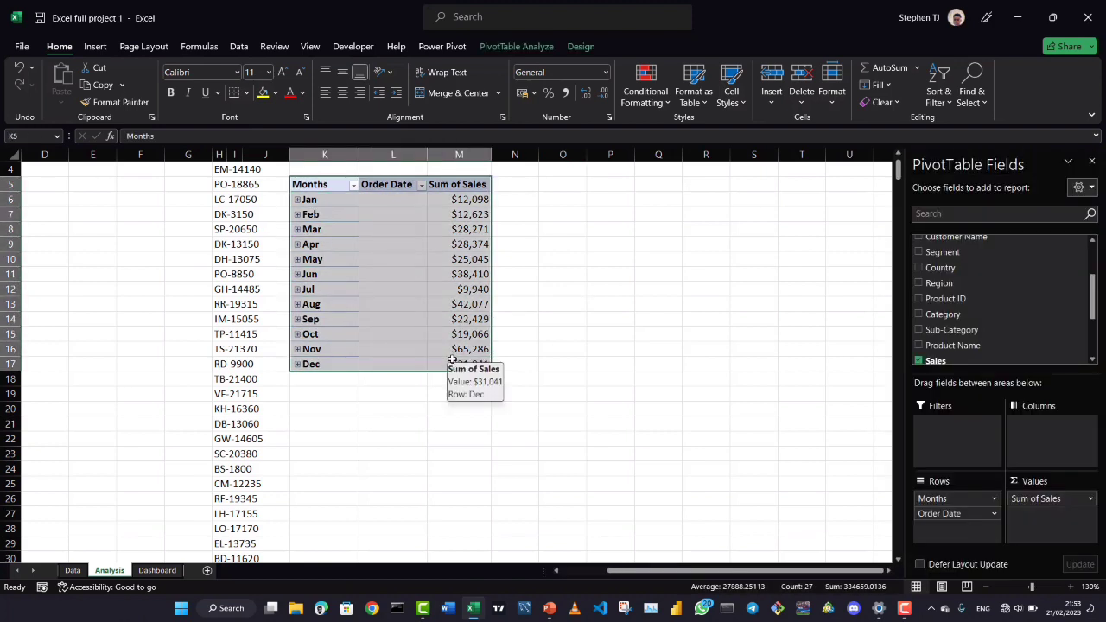
key("ctrl+c")
scroll(415, 363, "down", 3)
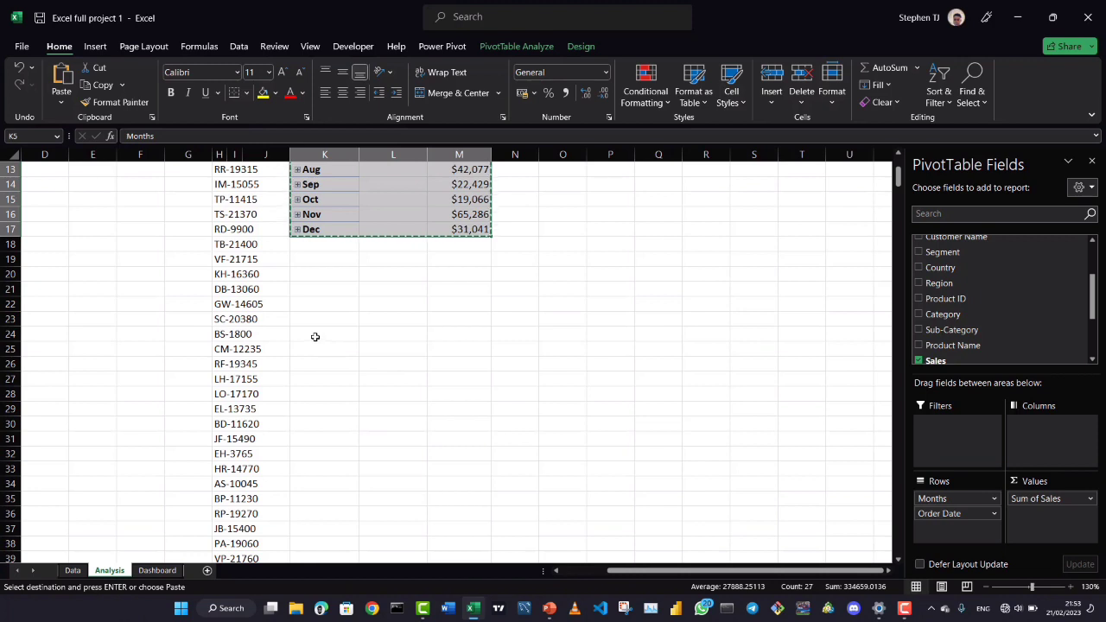
left_click(315, 336)
key("ctrl+v")
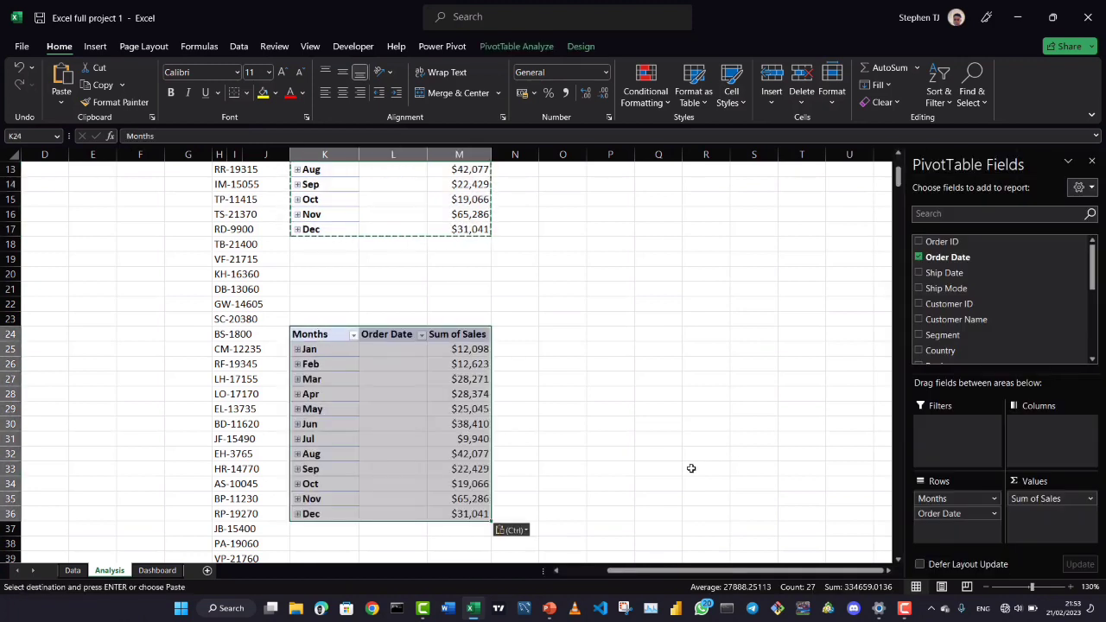
scroll(471, 398, "up", 1)
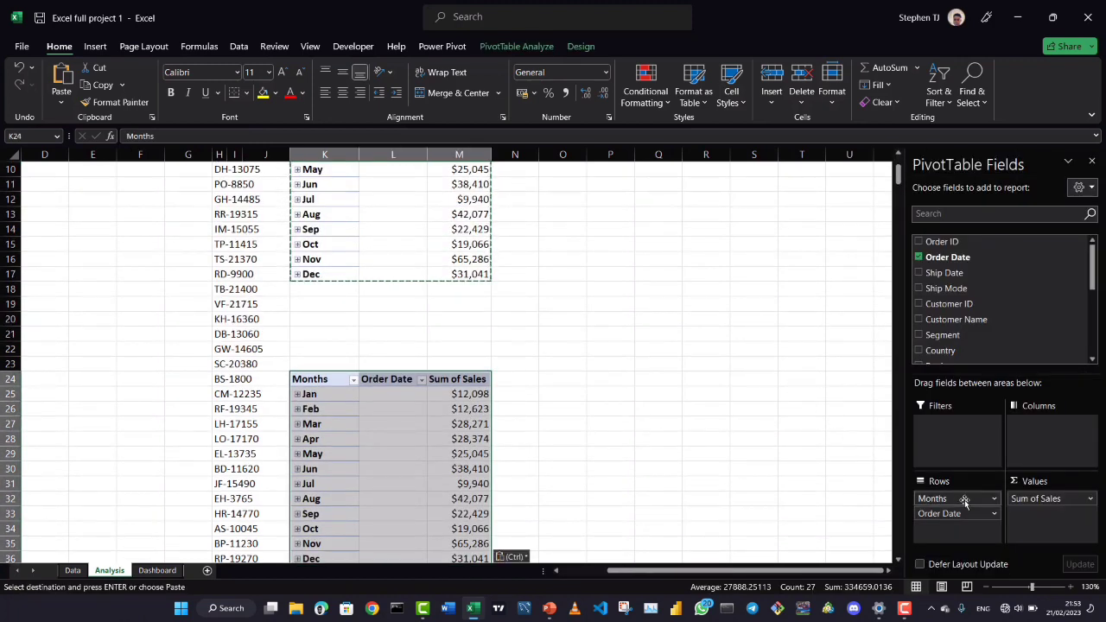
In the copied pivot table at K24, replace the Months and Order Date row fields with Customer Name
left_click_drag(964, 502, 869, 485)
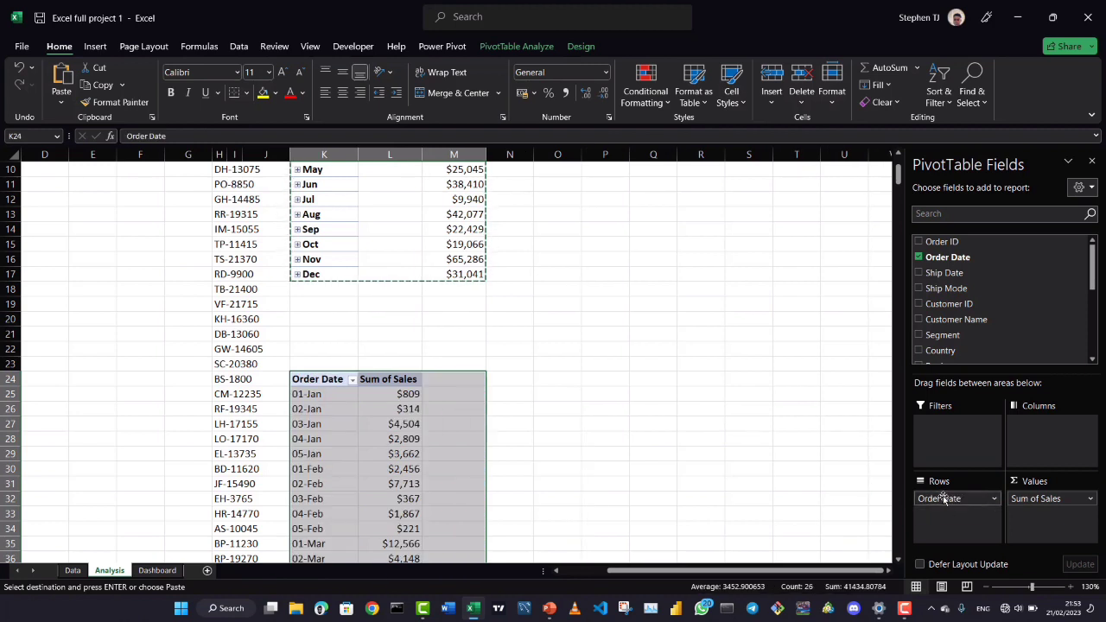
left_click_drag(945, 498, 842, 476)
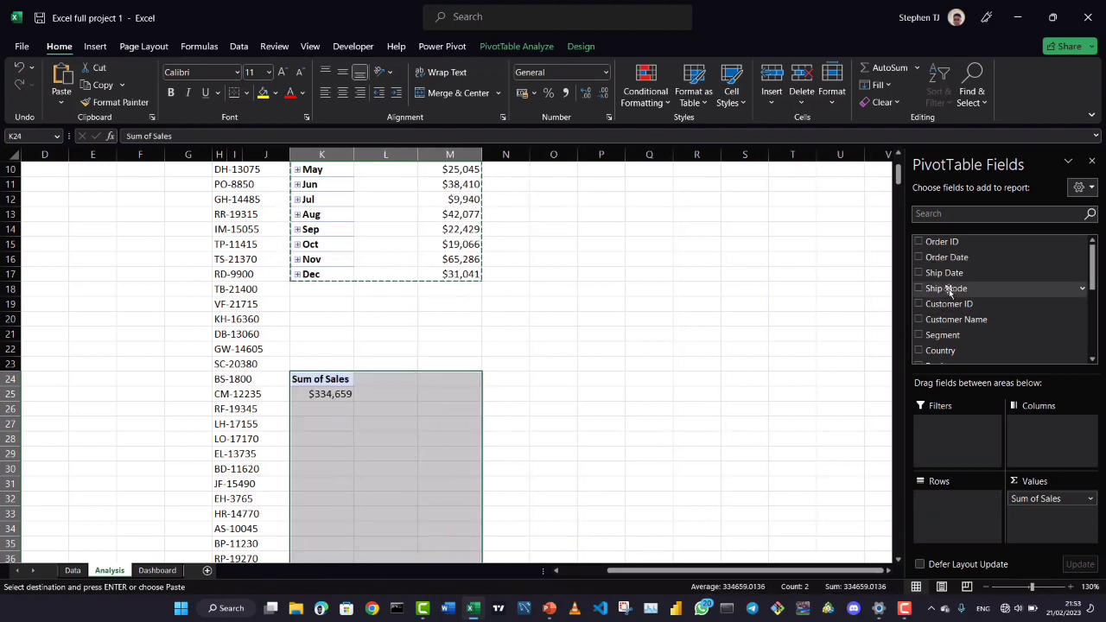
left_click_drag(958, 321, 960, 521)
left_click(392, 418)
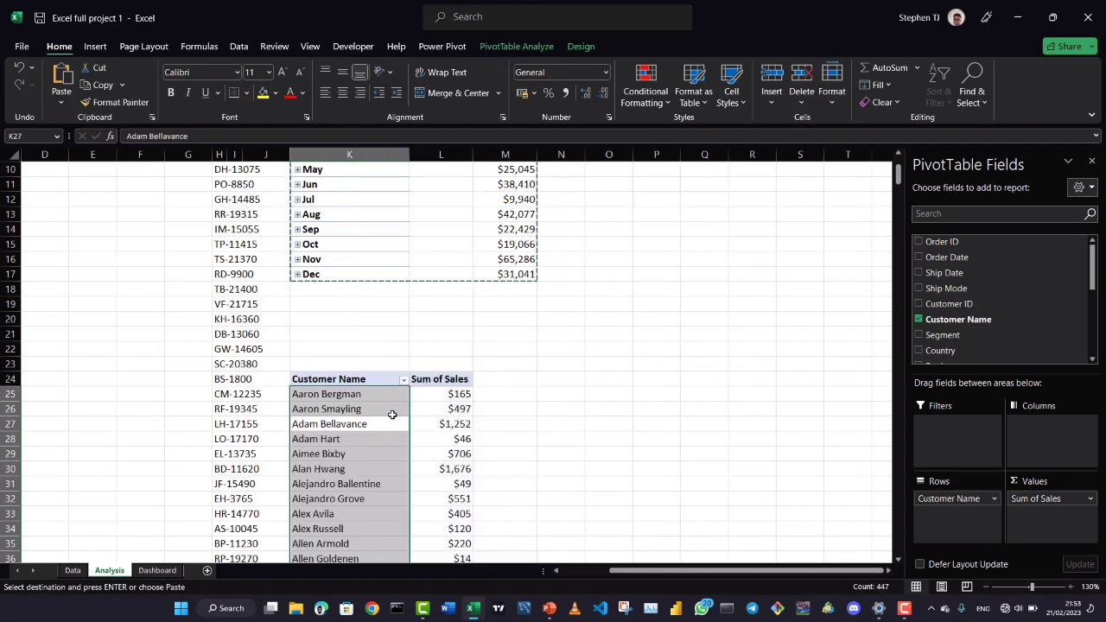
left_click(441, 394)
Look through the customer rows and their sales values in the Customer Name pivot table
scroll(396, 399, "down", 1)
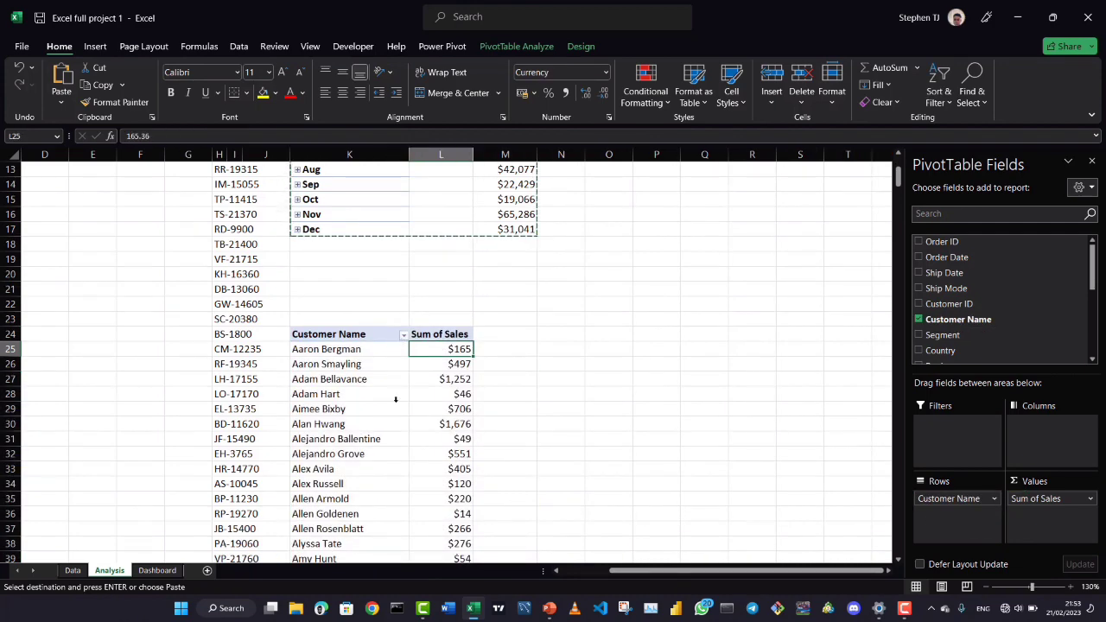
scroll(395, 399, "down", 14)
scroll(396, 399, "up", 6)
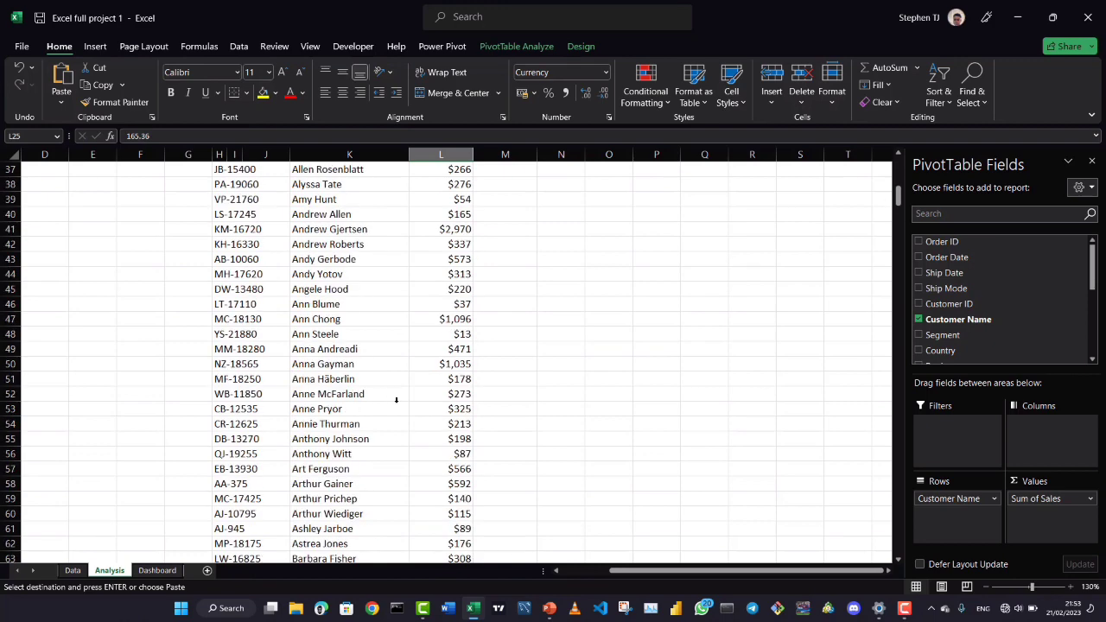
scroll(395, 399, "down", 5)
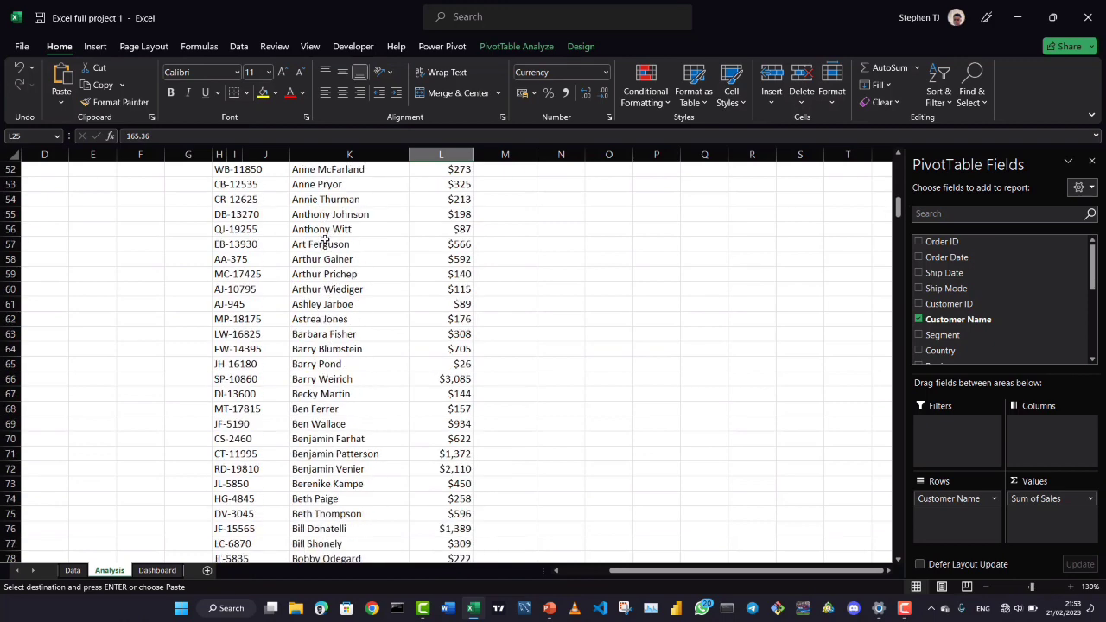
scroll(335, 245, "down", 6)
scroll(338, 295, "up", 4)
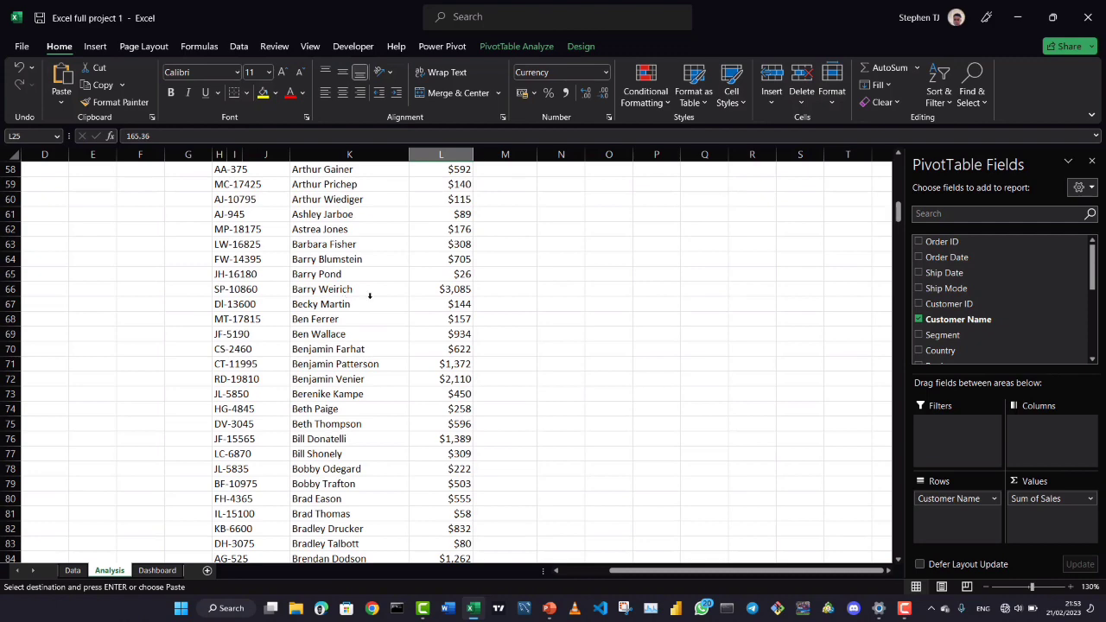
scroll(342, 283, "up", 2)
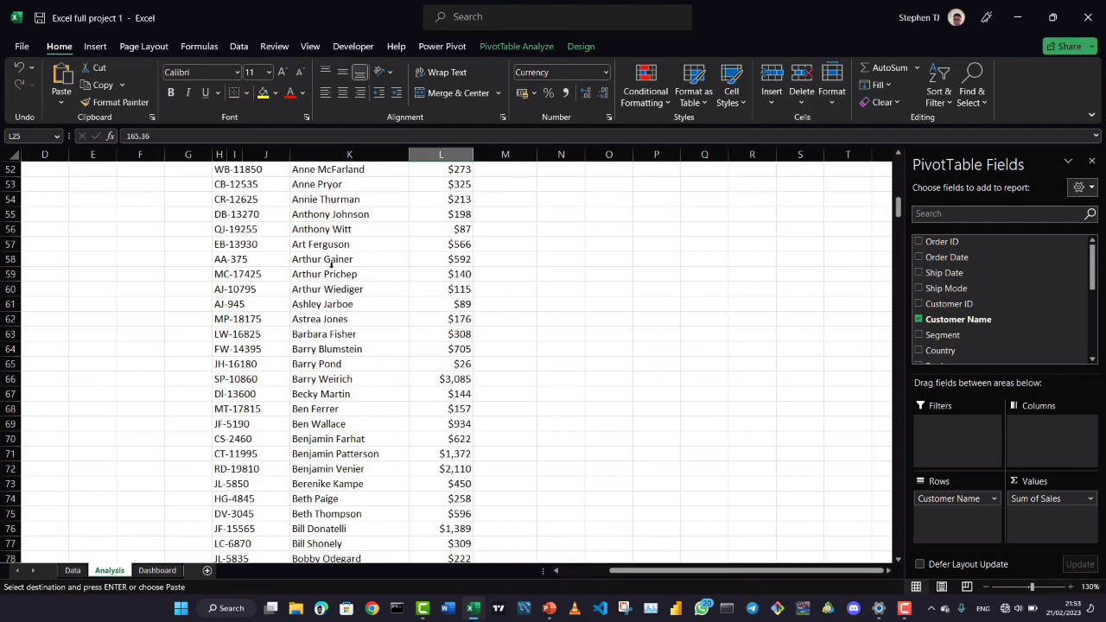
scroll(333, 263, "up", 9)
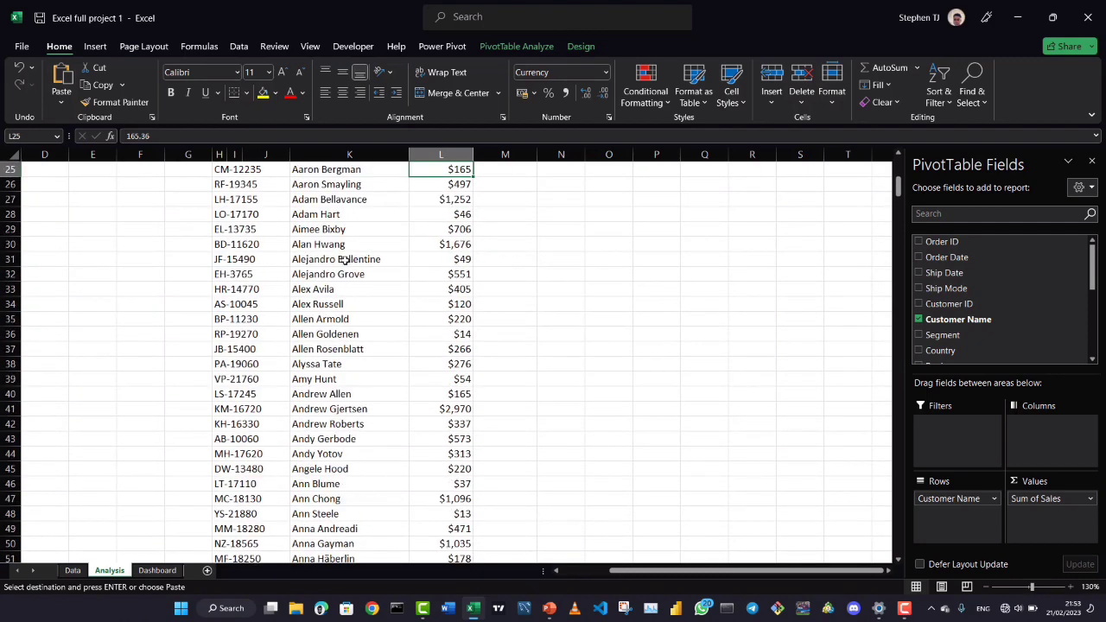
scroll(356, 278, "up", 3)
scroll(385, 304, "down", 1)
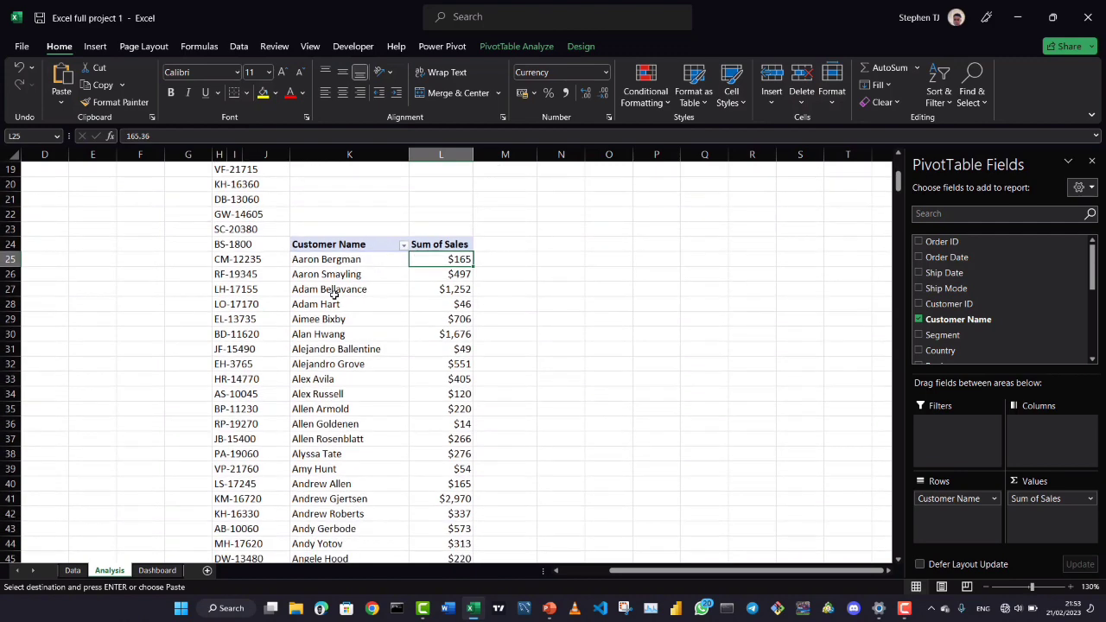
Filter the Customer Name pivot table to the top 5 items by Sum of Sales
left_click(401, 246)
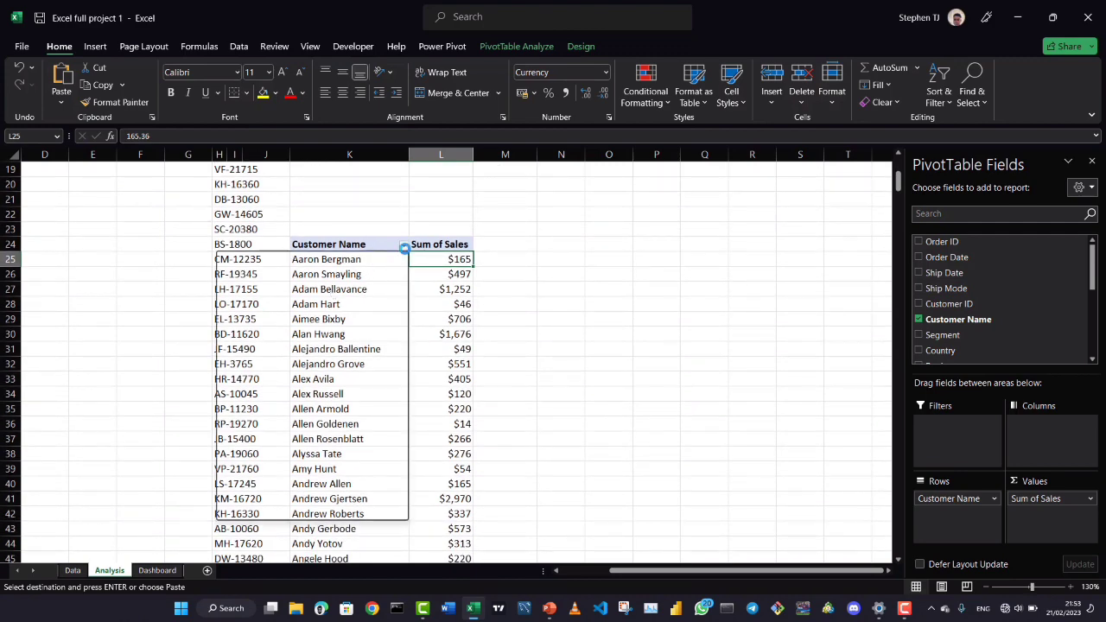
mouse_move(393, 355)
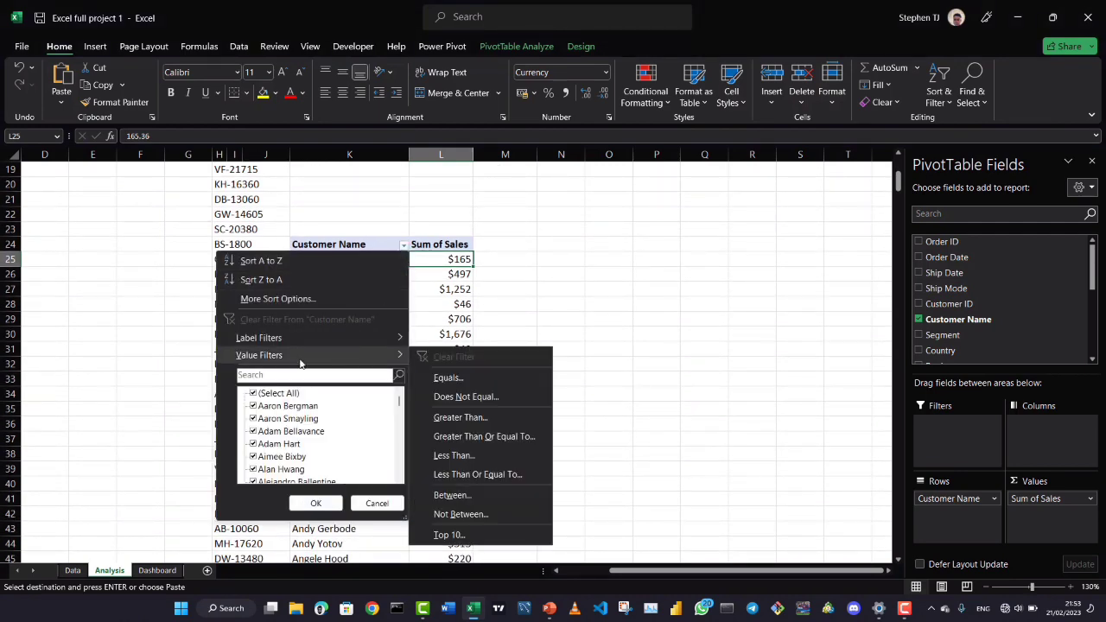
left_click(448, 536)
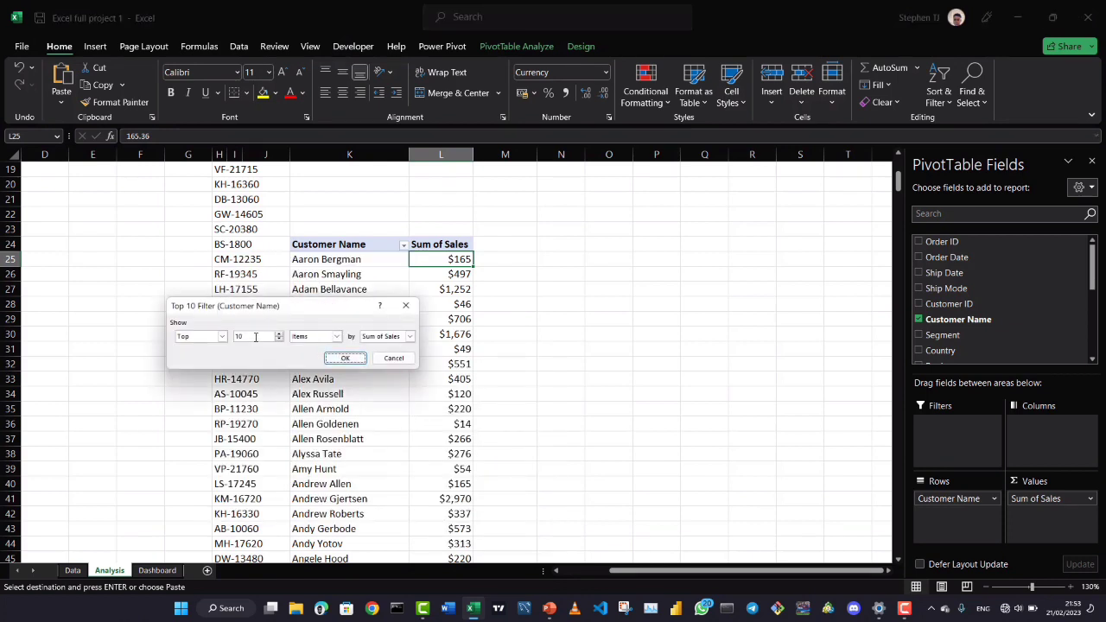
left_click(257, 336)
type("5")
left_click(345, 358)
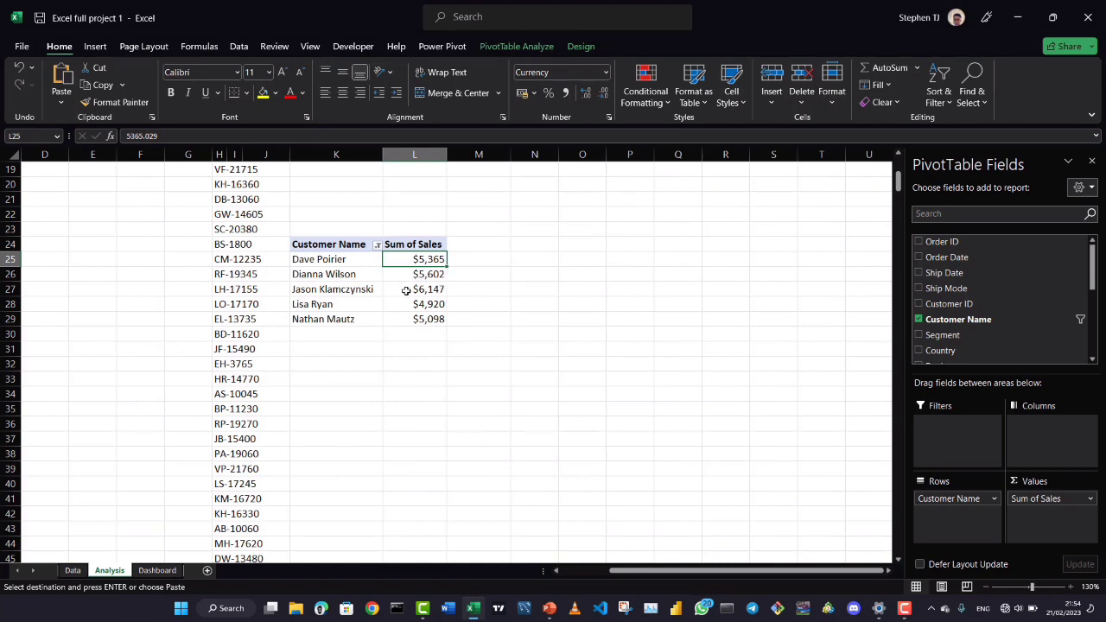
left_click(405, 290)
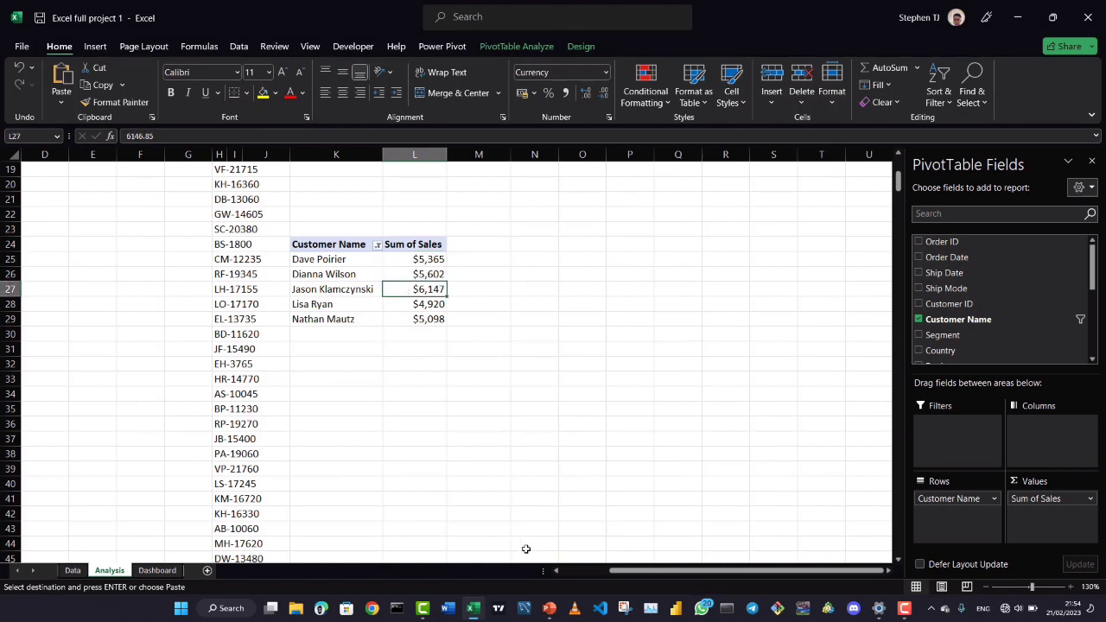
Check the next question in PowerPoint, return to Excel and paste a copy of the top 5 customers pivot table at K33
left_click(546, 609)
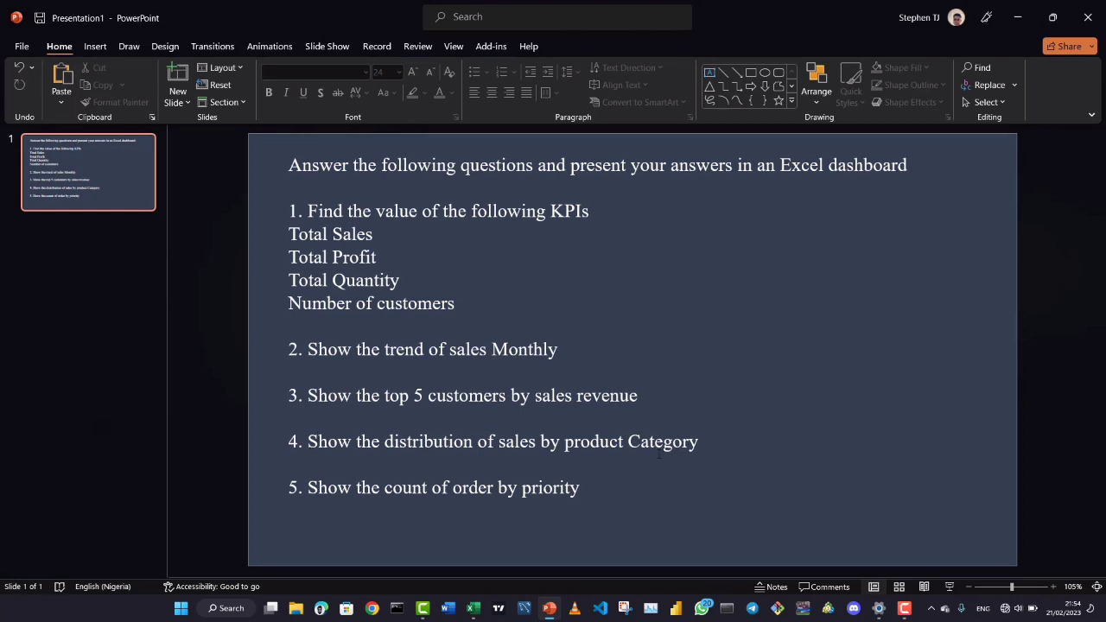
left_click(473, 608)
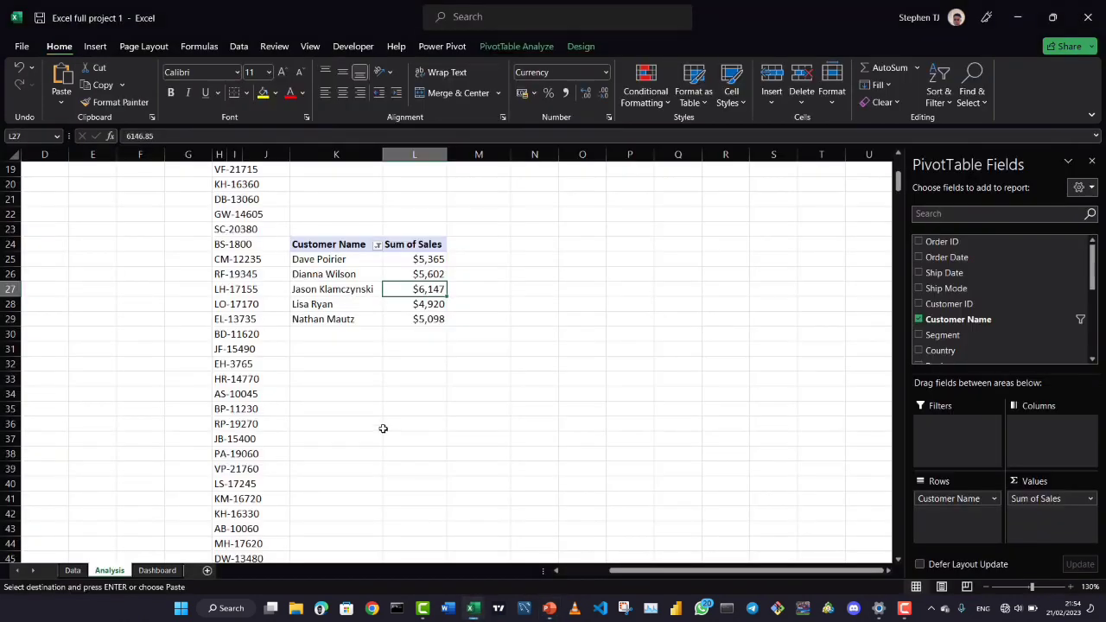
scroll(383, 427, "up", 2)
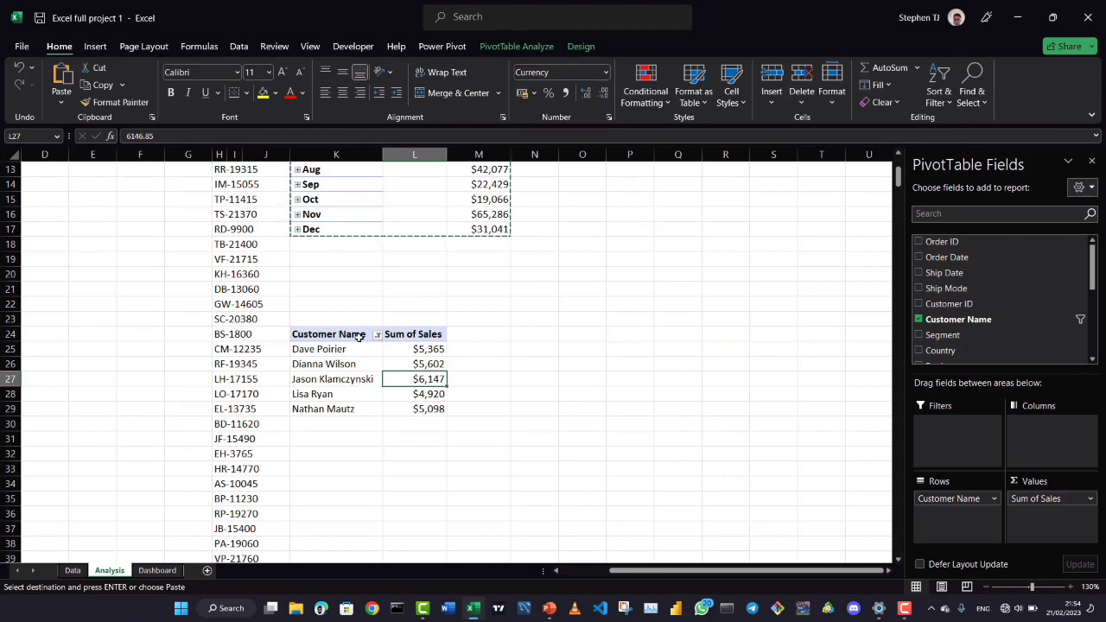
left_click_drag(304, 334, 393, 403)
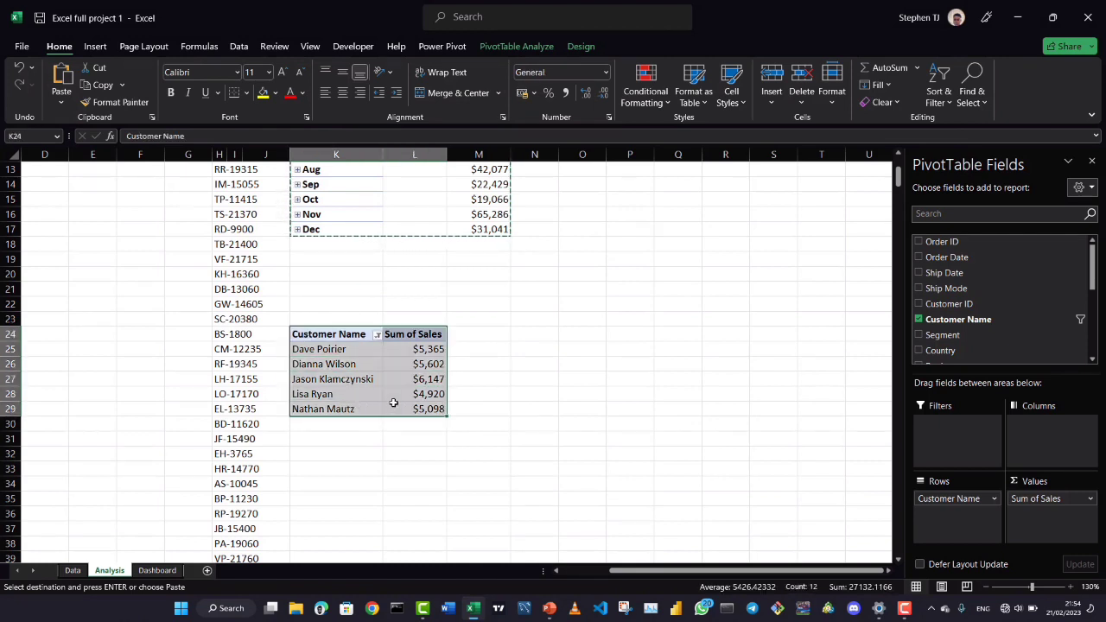
key("ctrl+c")
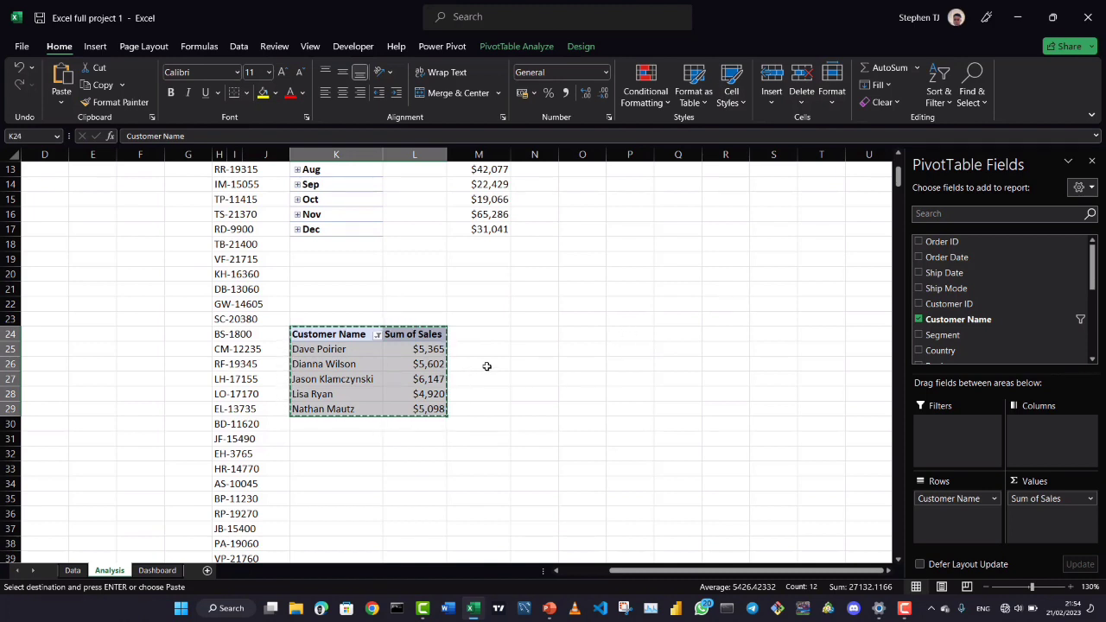
scroll(433, 397, "down", 1)
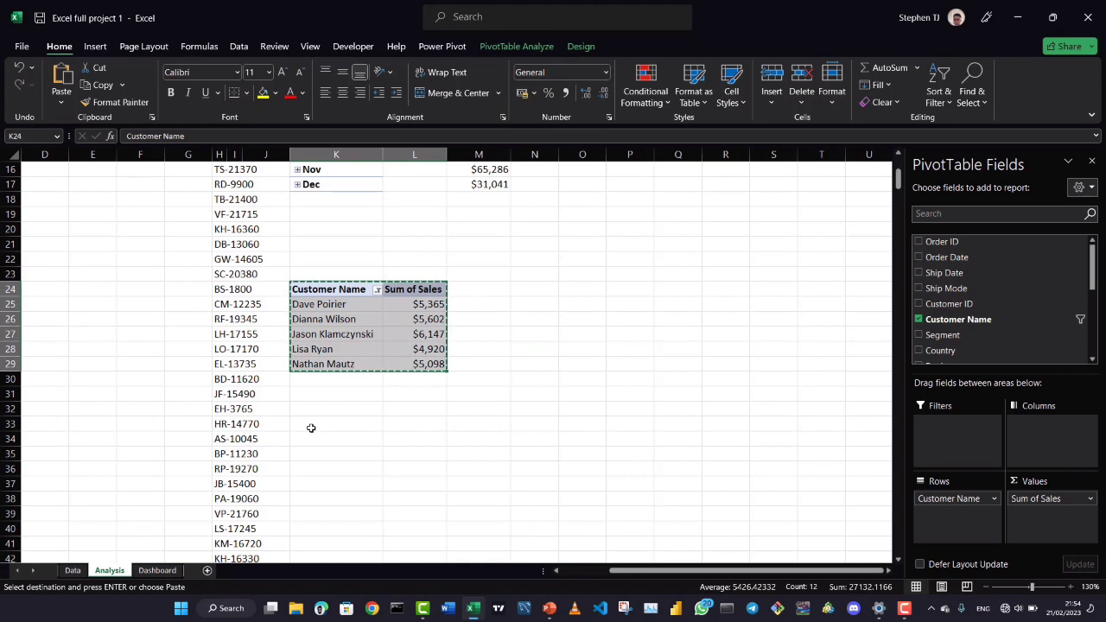
left_click(313, 425)
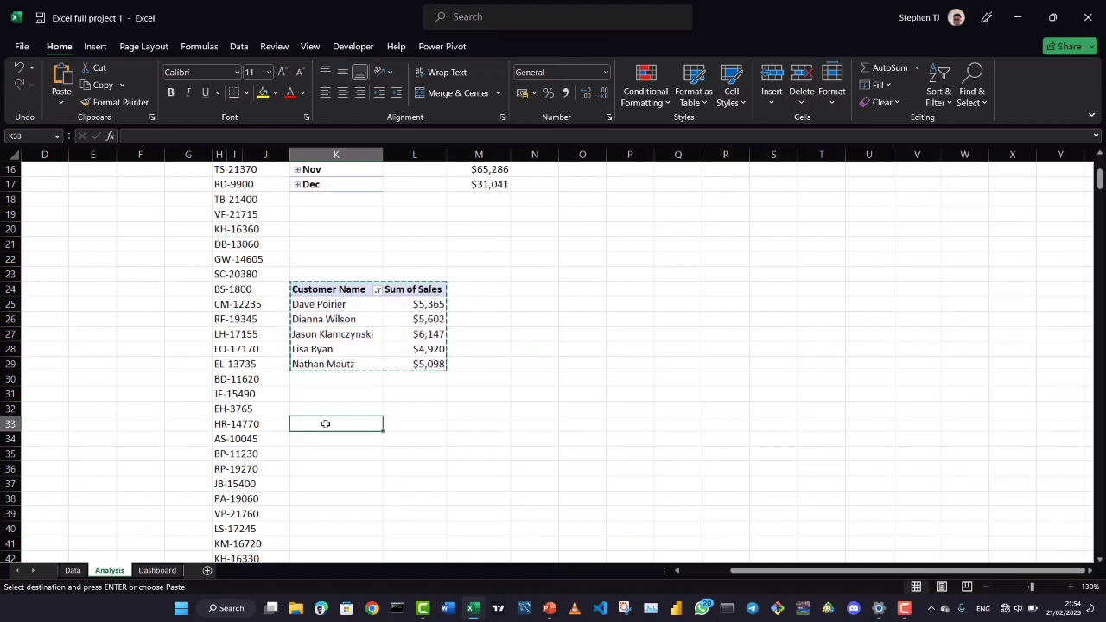
key("ctrl+v")
left_click(319, 459)
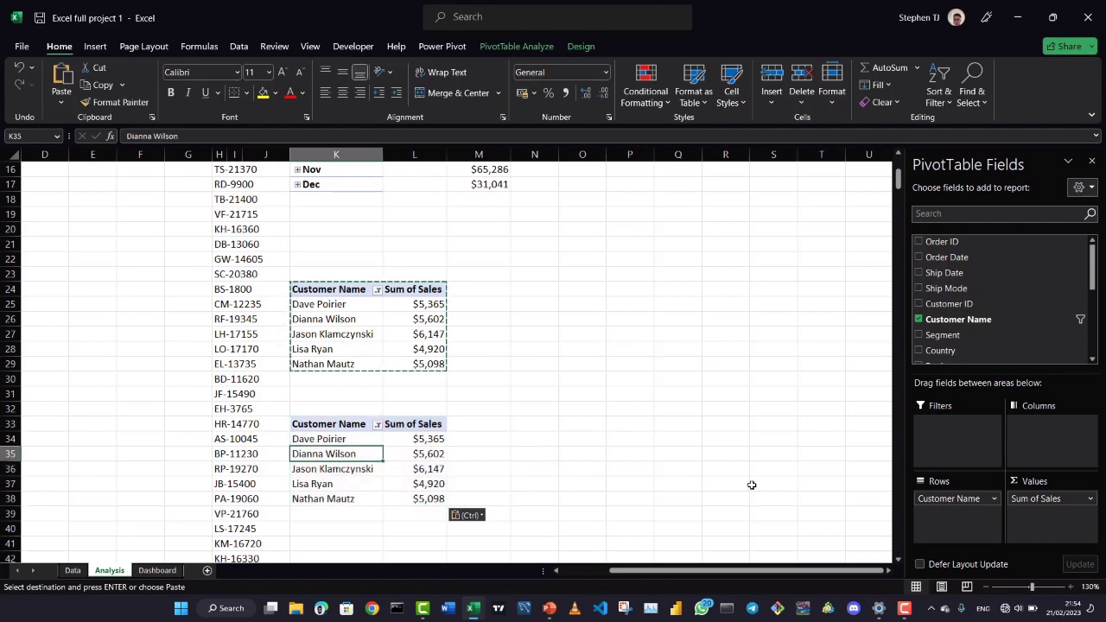
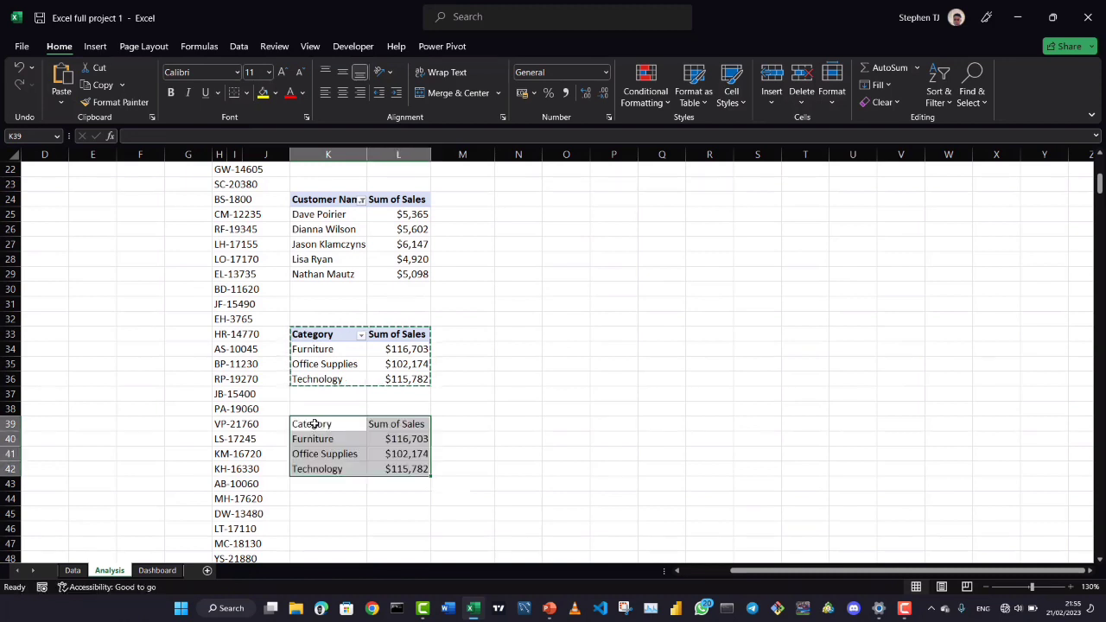
In the pivot table at K39, replace Category and Sum of Sales with Order Priority as rows and Count of Order Priority as values
left_click_drag(942, 499, 797, 502)
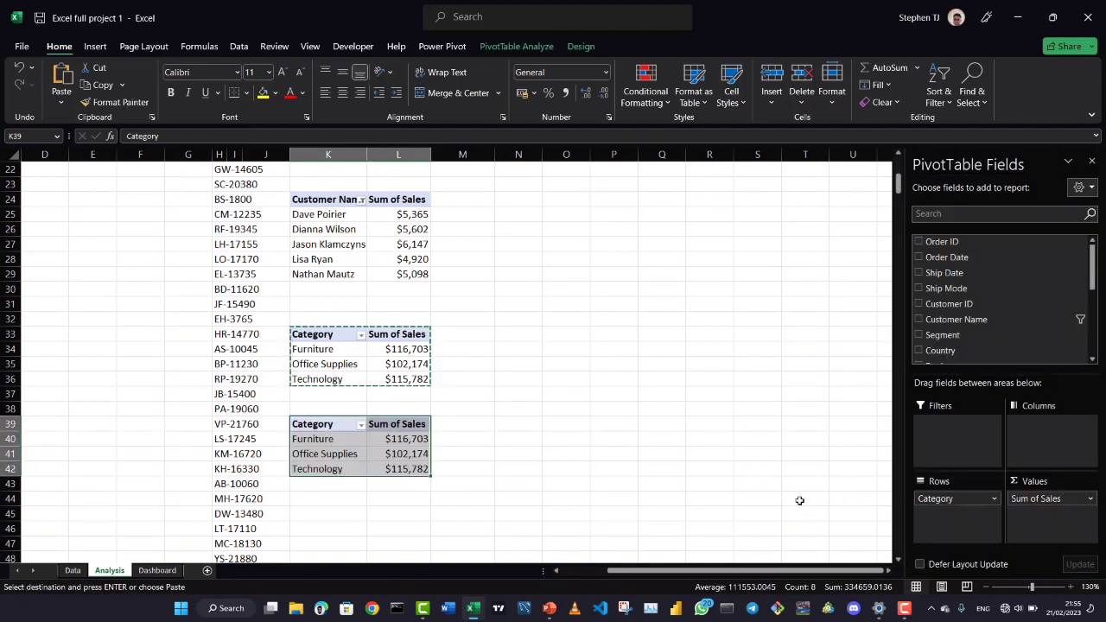
left_click_drag(1049, 501, 859, 510)
scroll(955, 319, "down", 5)
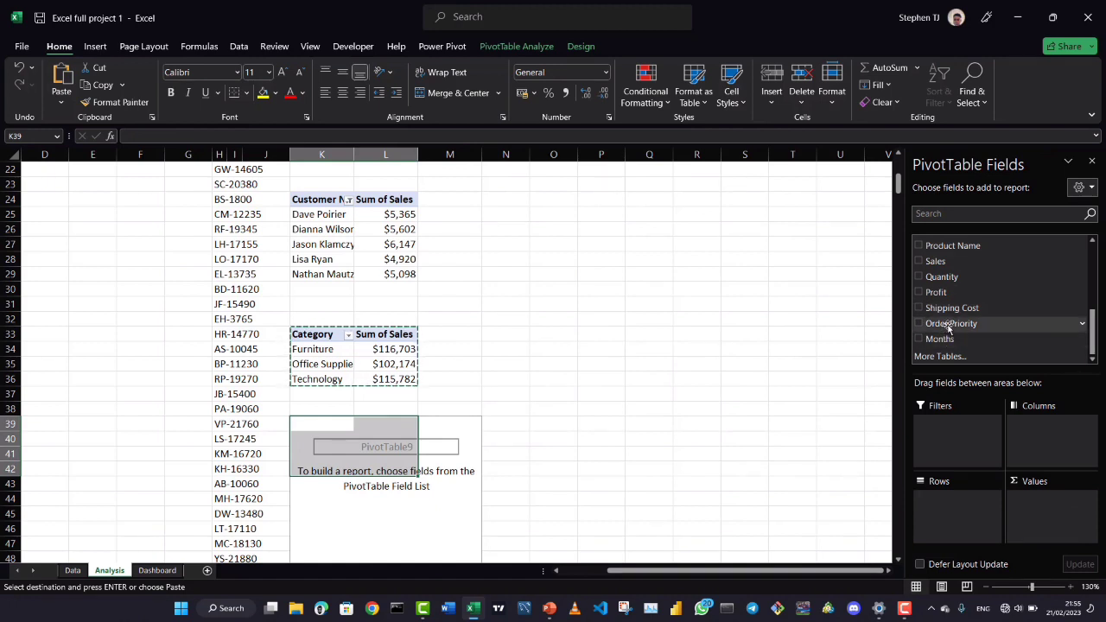
left_click_drag(948, 325, 947, 508)
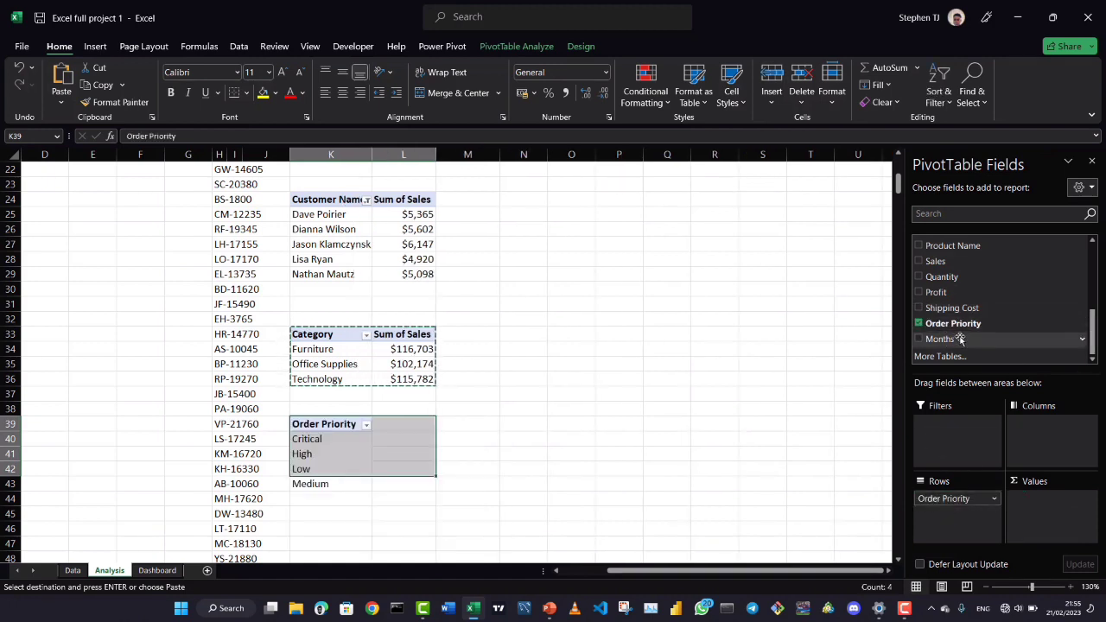
left_click_drag(954, 325, 1053, 518)
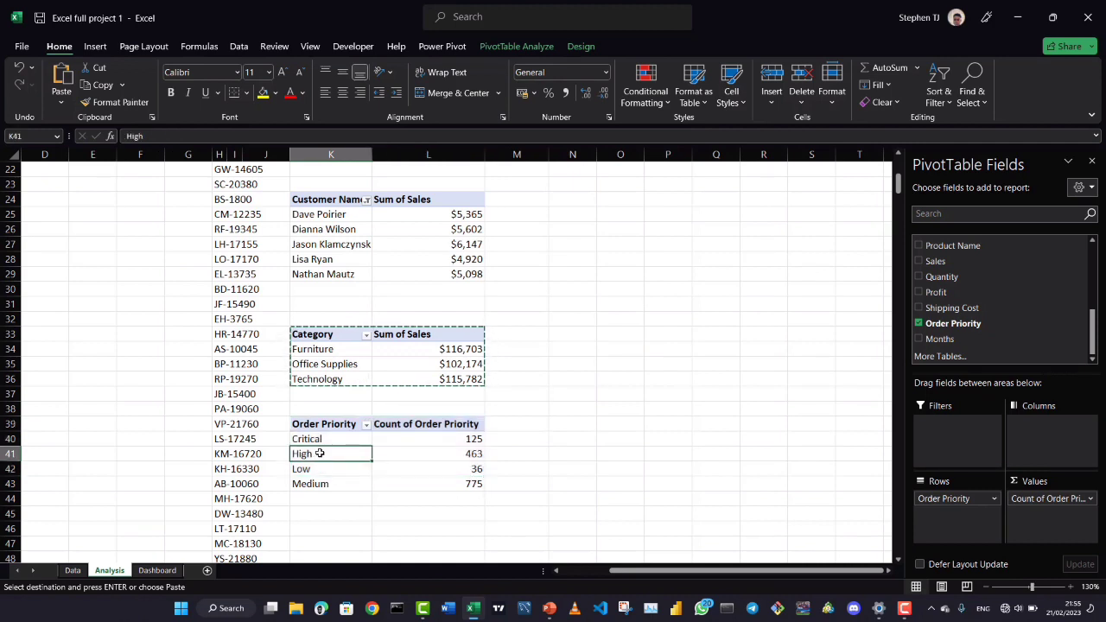
left_click_drag(333, 441, 467, 441)
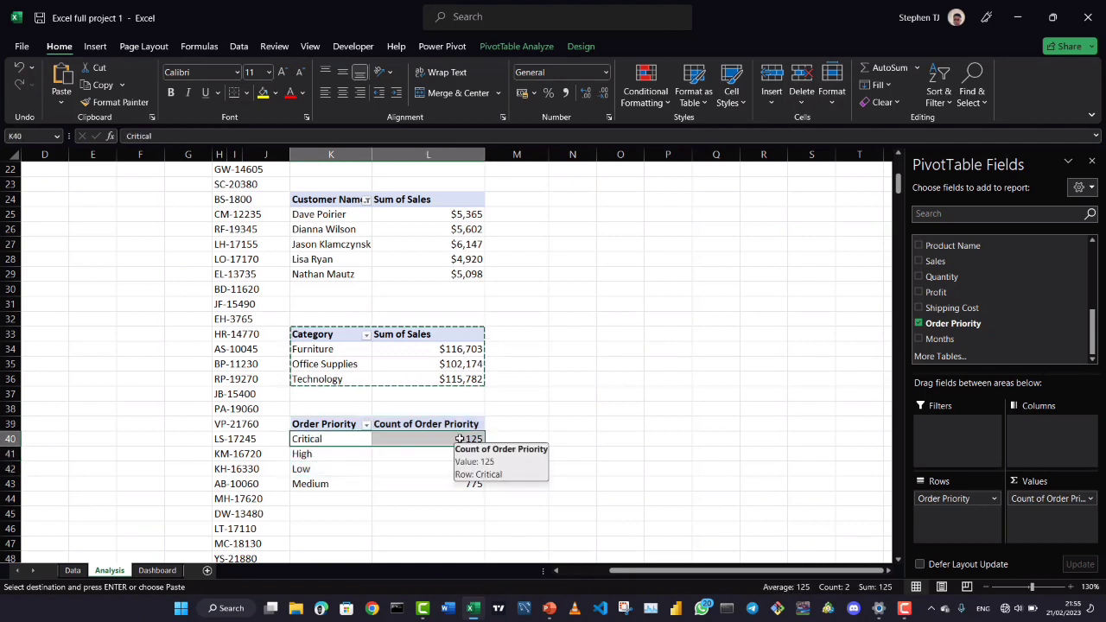
Review the order priority counts, the question list in PowerPoint and the other pivot tables on the Analysis sheet
left_click(308, 455)
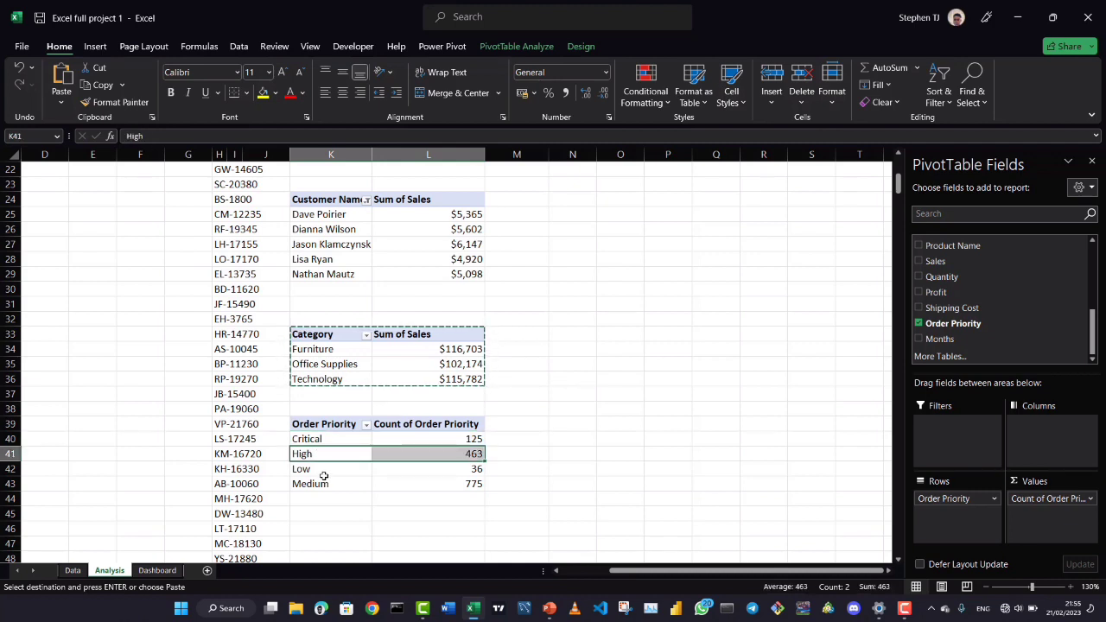
left_click(327, 472)
left_click(433, 474)
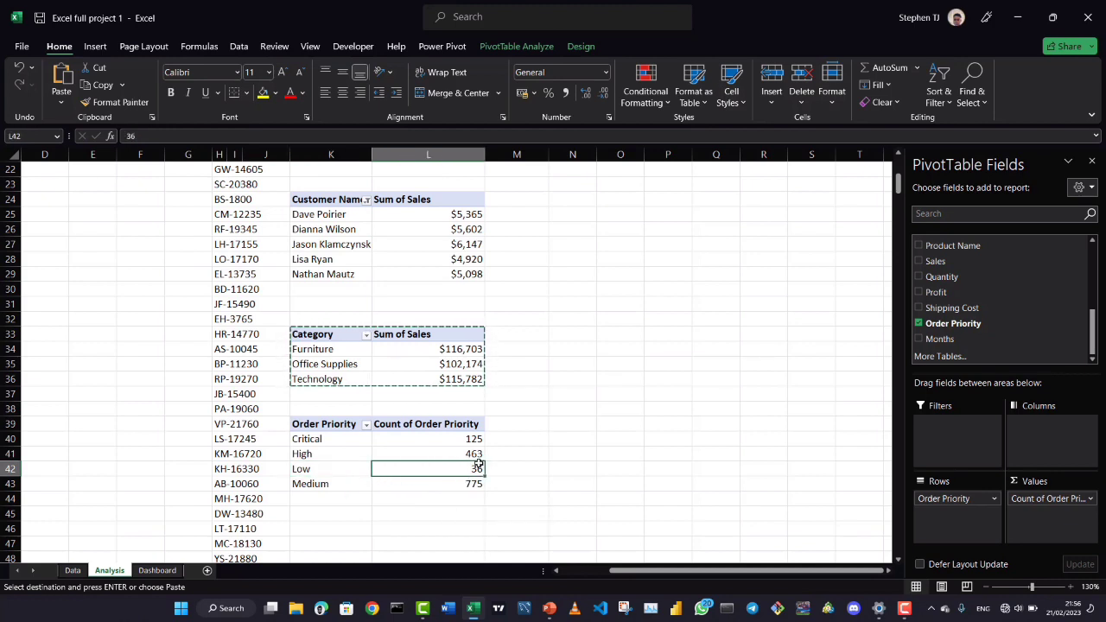
scroll(429, 425, "up", 2)
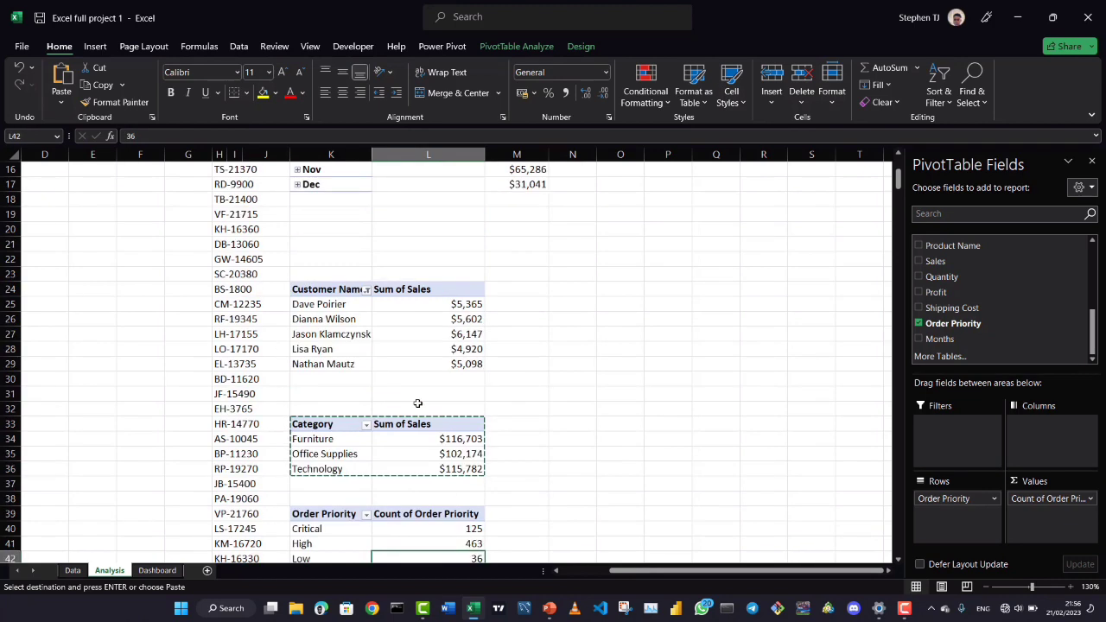
left_click(551, 610)
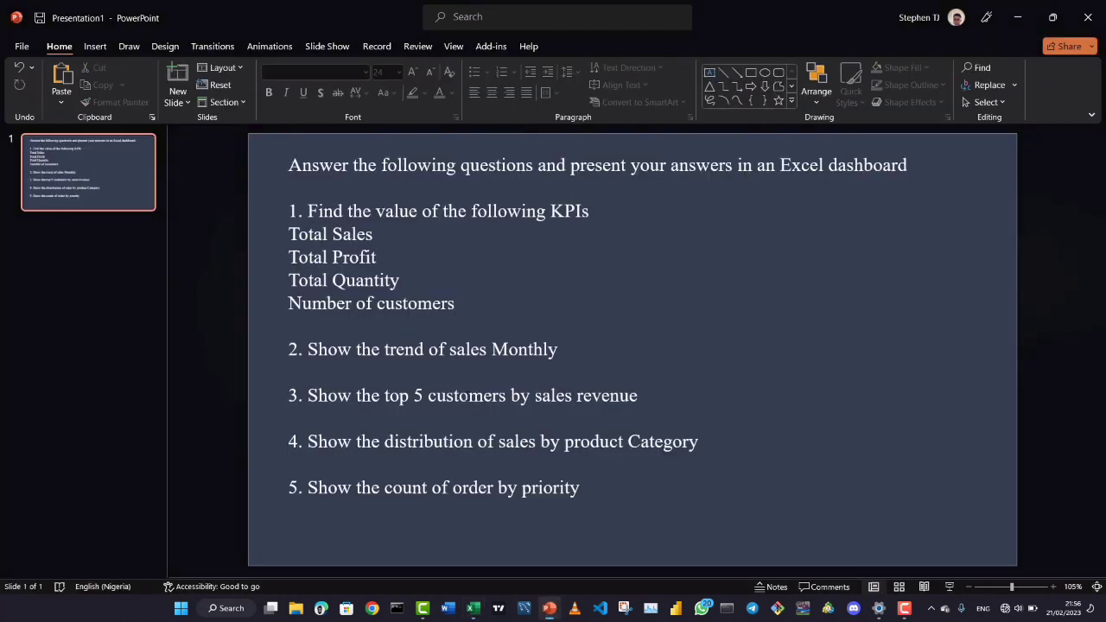
left_click(471, 609)
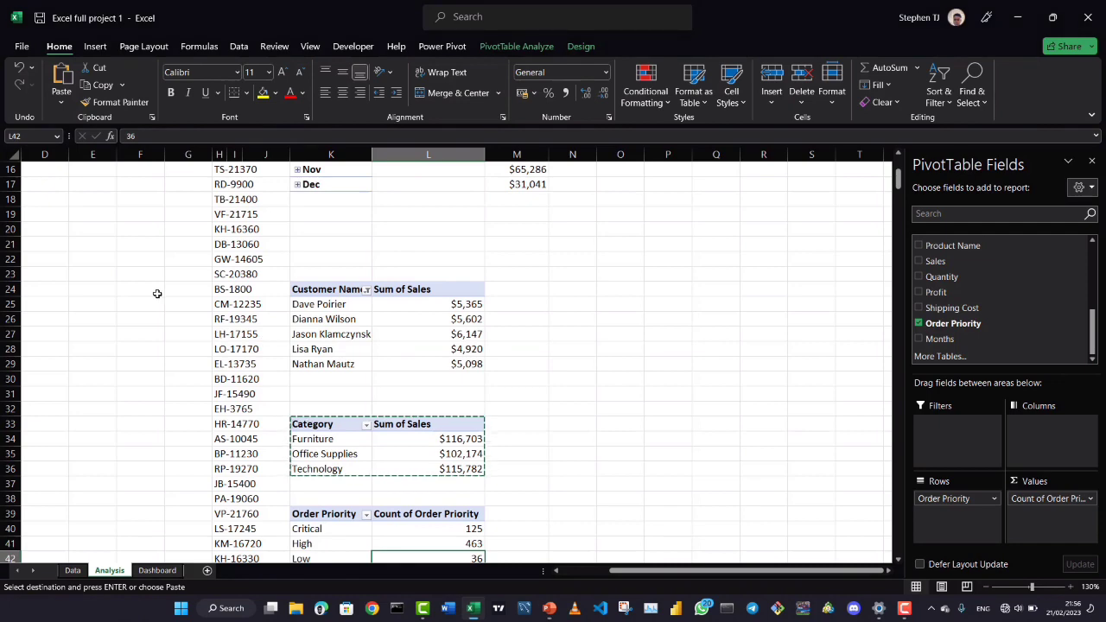
scroll(170, 293, "up", 5)
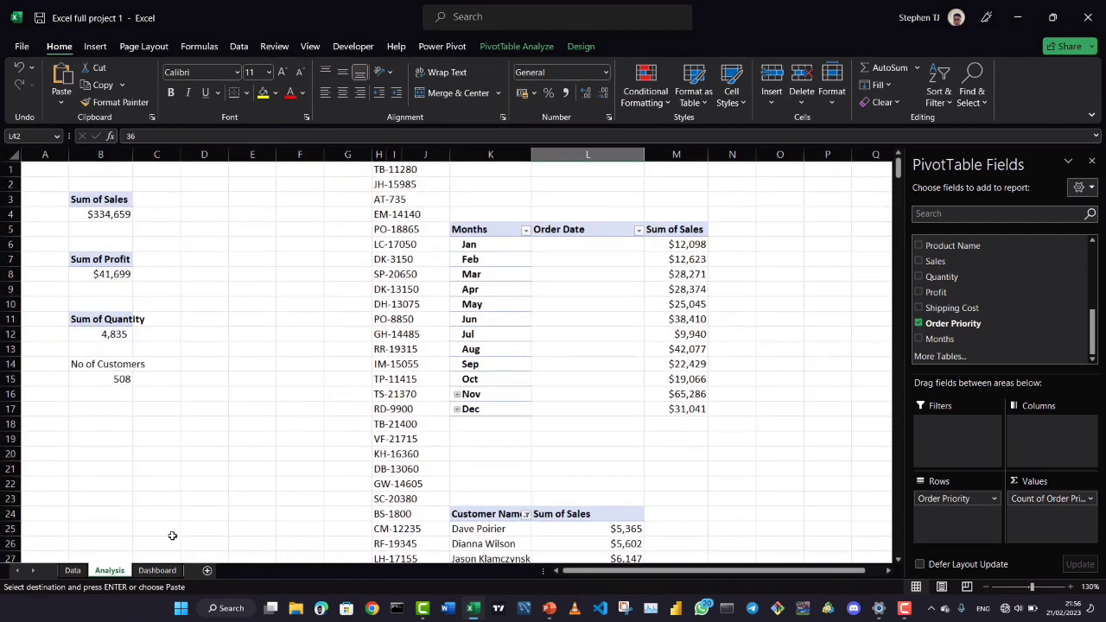
scroll(462, 403, "right", 3)
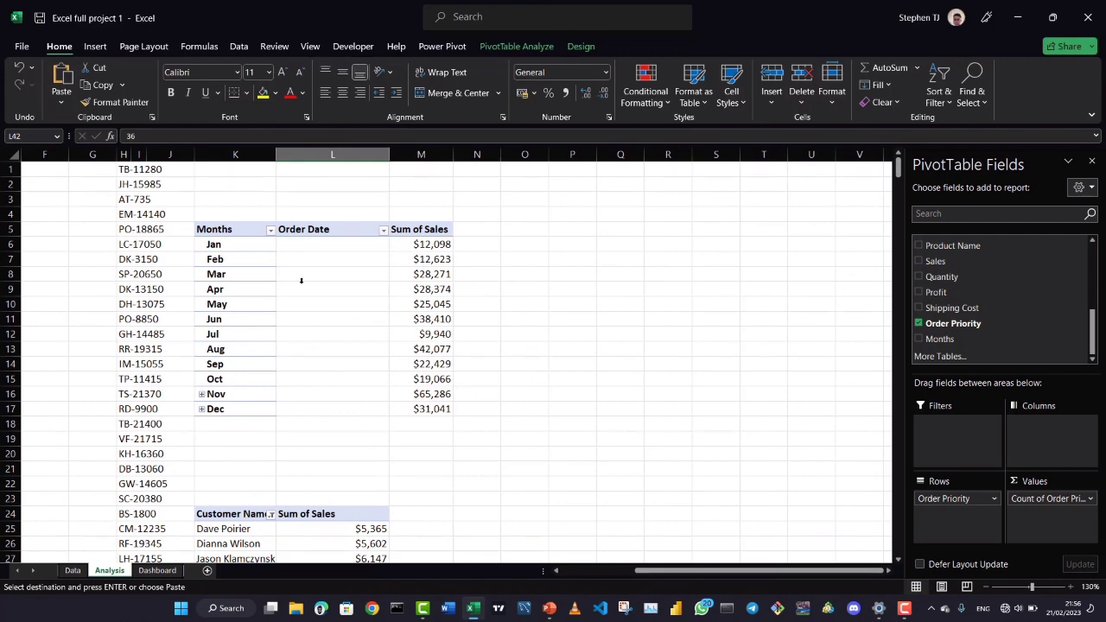
scroll(301, 280, "down", 1)
scroll(283, 321, "down", 2)
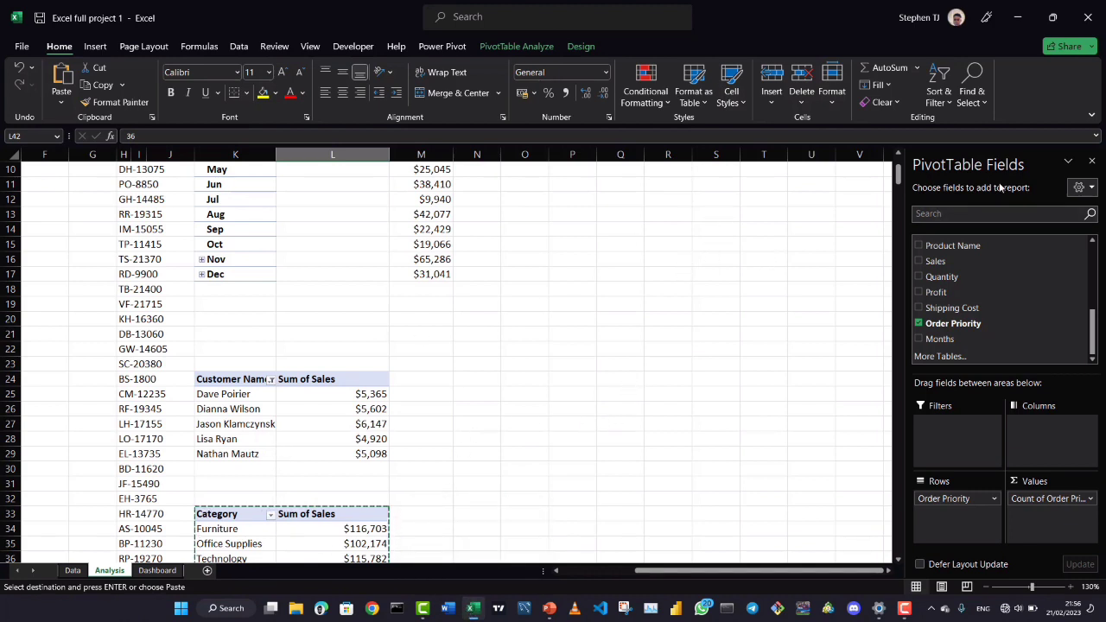
Close the PivotTable Fields pane and turn off the gridlines on the Dashboard sheet
left_click(1091, 158)
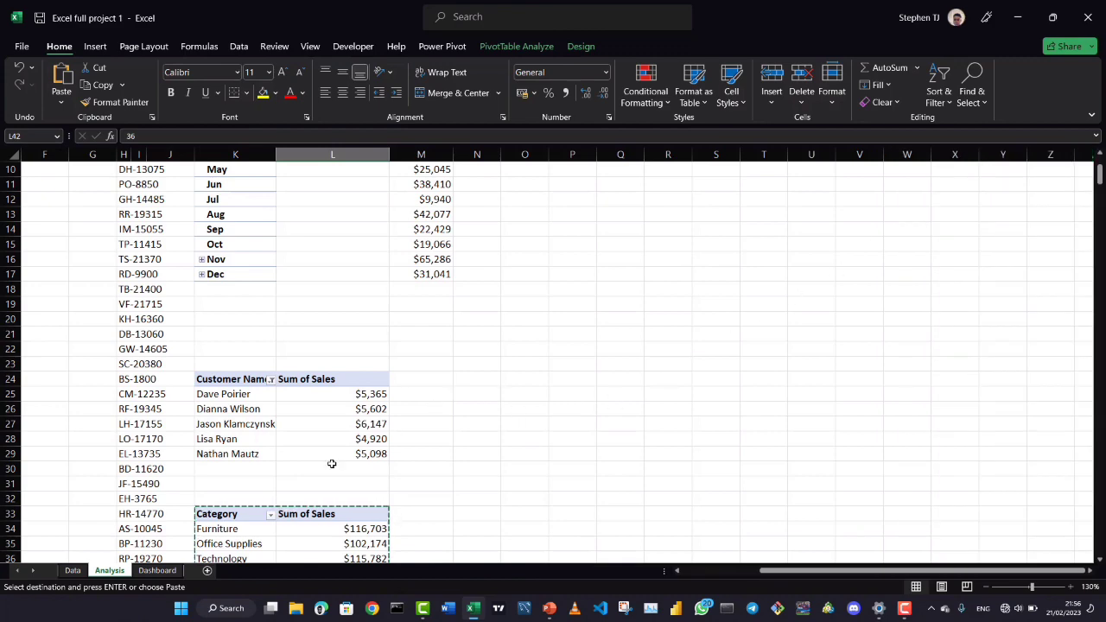
left_click(174, 573)
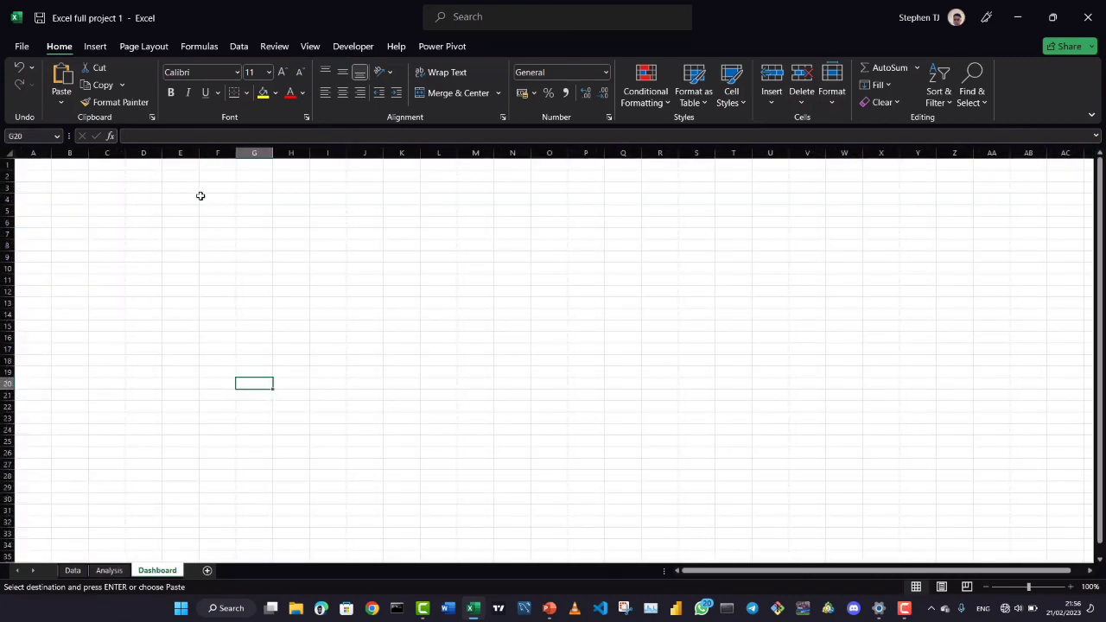
key("Up")
key("Up")
key("Up")
key("Up")
key("Up")
key("Up")
key("Up")
key("Up")
key("Up")
key("Up")
key("Up")
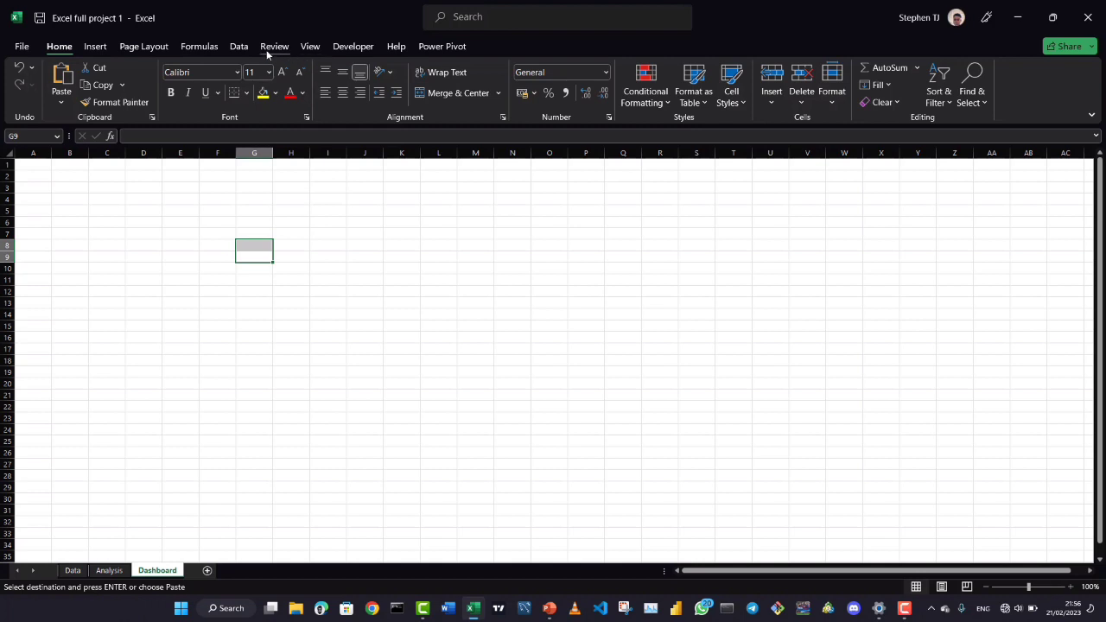
left_click(306, 49)
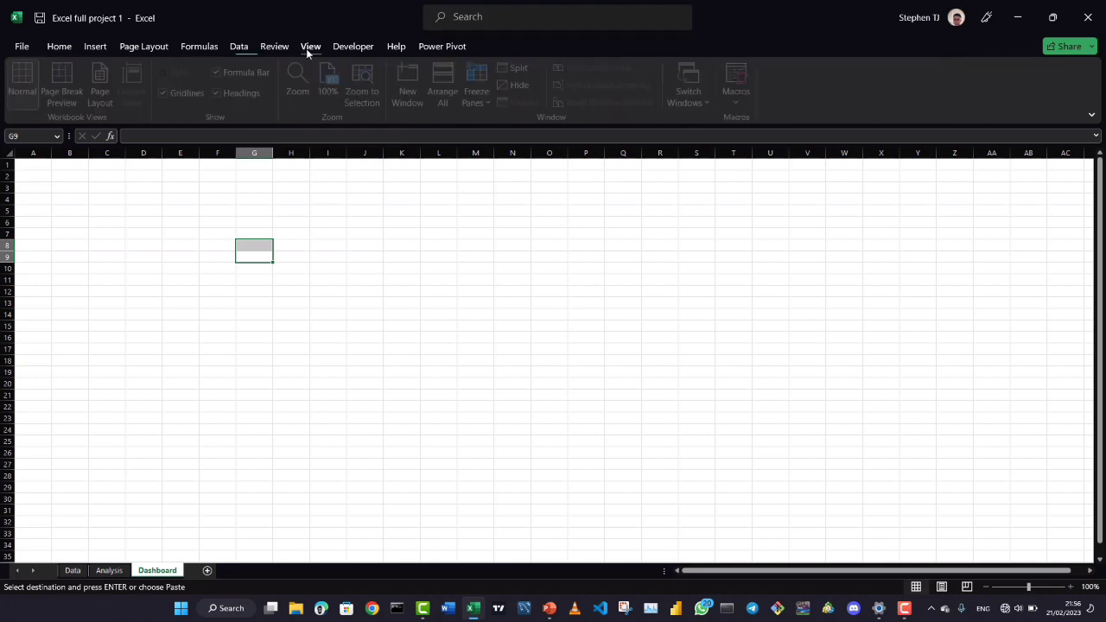
left_click(167, 92)
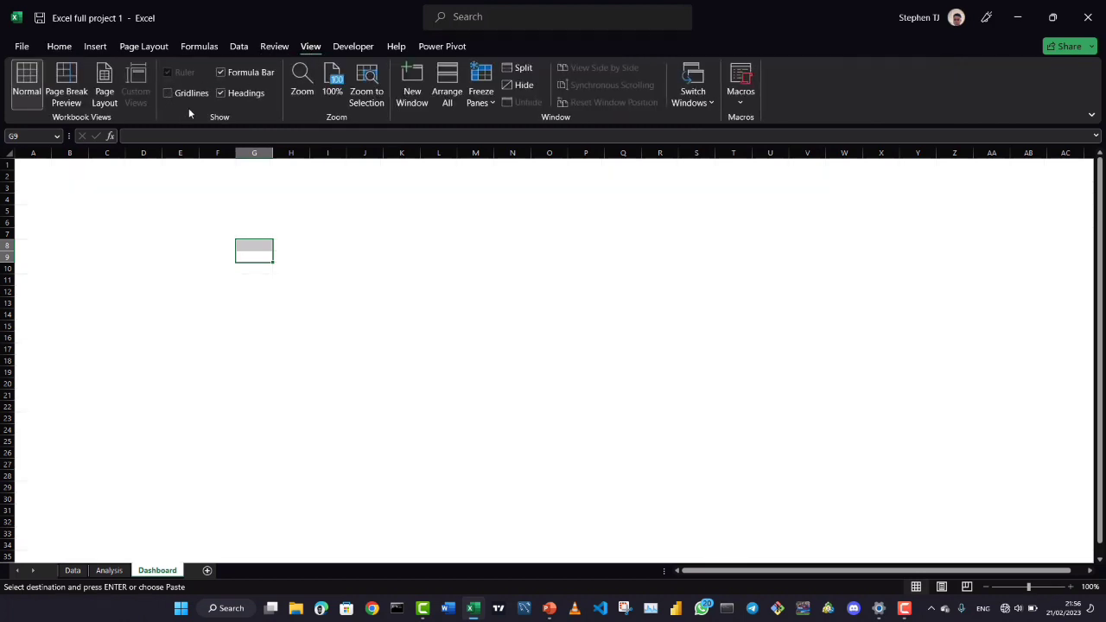
left_click(851, 151)
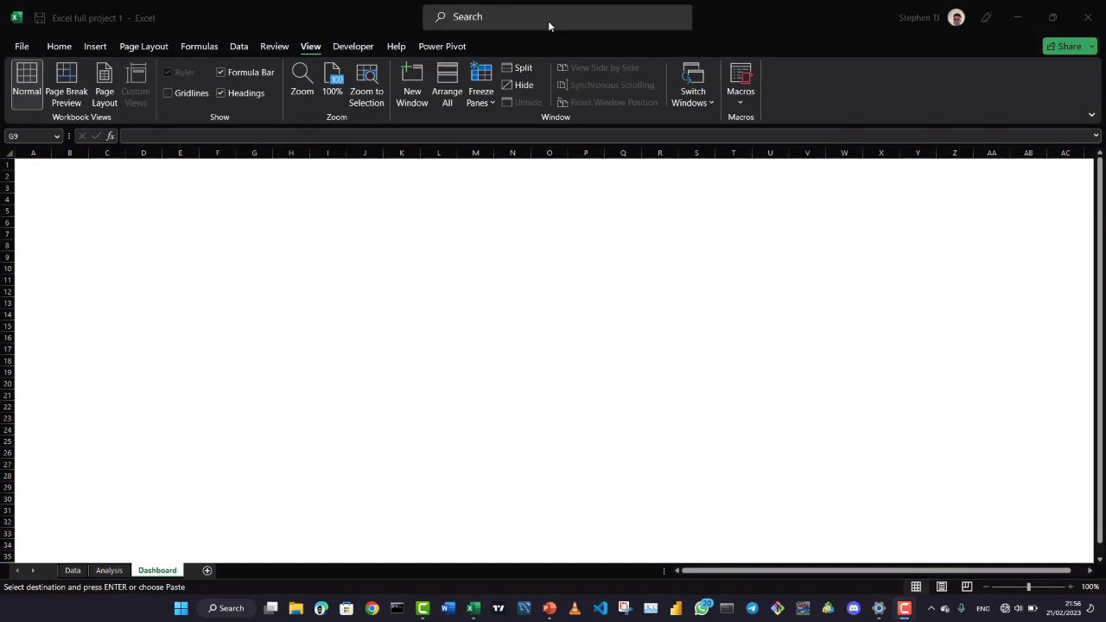
Draw a rectangle about 38.7 cm wide and 16 cm high on the Dashboard sheet and position it from column D, row 3
left_click(91, 50)
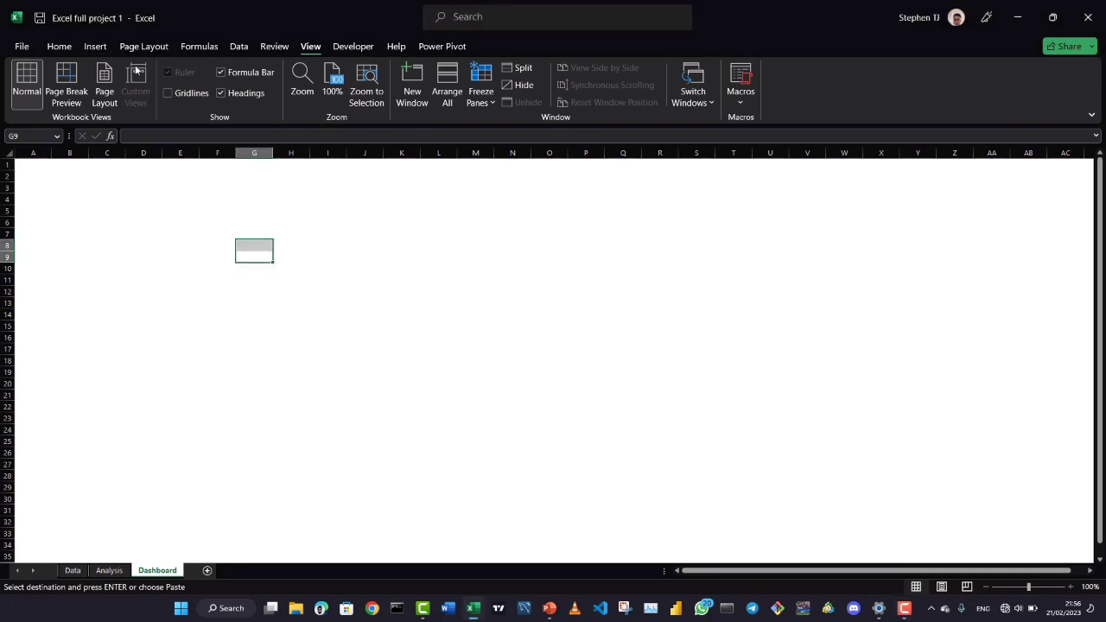
left_click(84, 49)
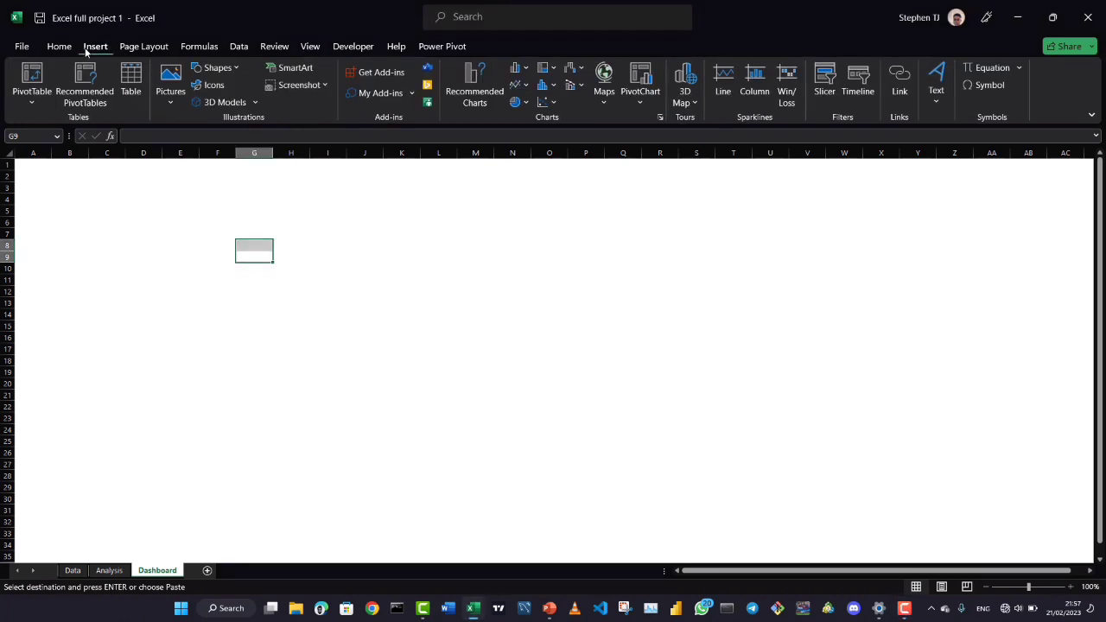
left_click(237, 71)
left_click(237, 103)
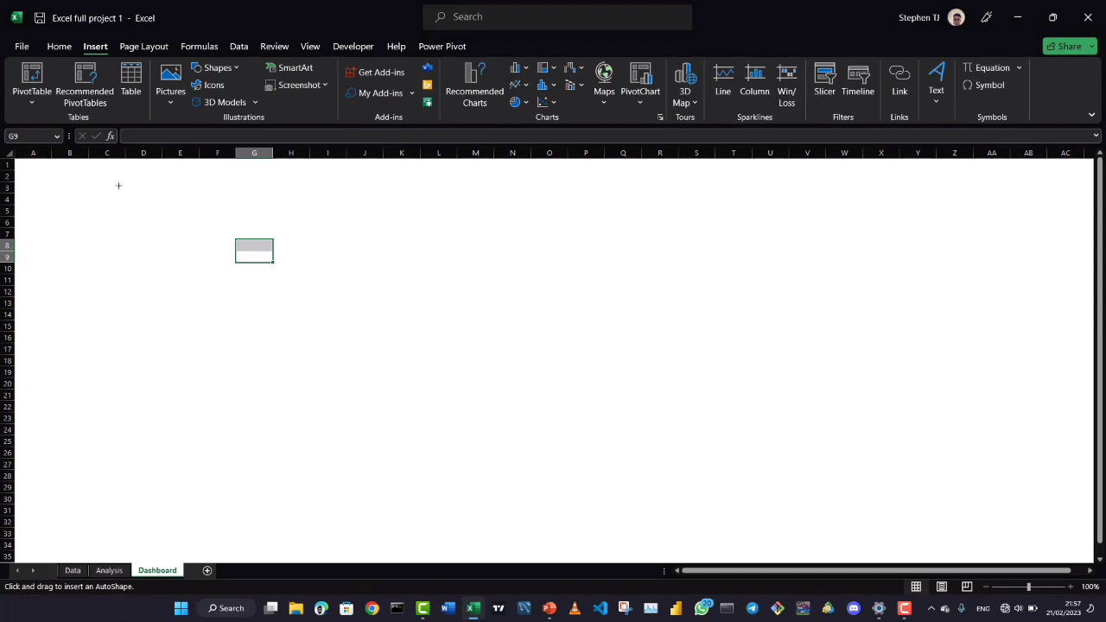
mouse_move(112, 170)
left_mouse_down()
mouse_move(261, 274)
mouse_move(538, 318)
mouse_move(798, 386)
mouse_move(911, 466)
mouse_move(953, 515)
left_mouse_up()
mouse_move(679, 338)
left_mouse_down()
mouse_move(693, 363)
mouse_move(706, 355)
left_mouse_up()
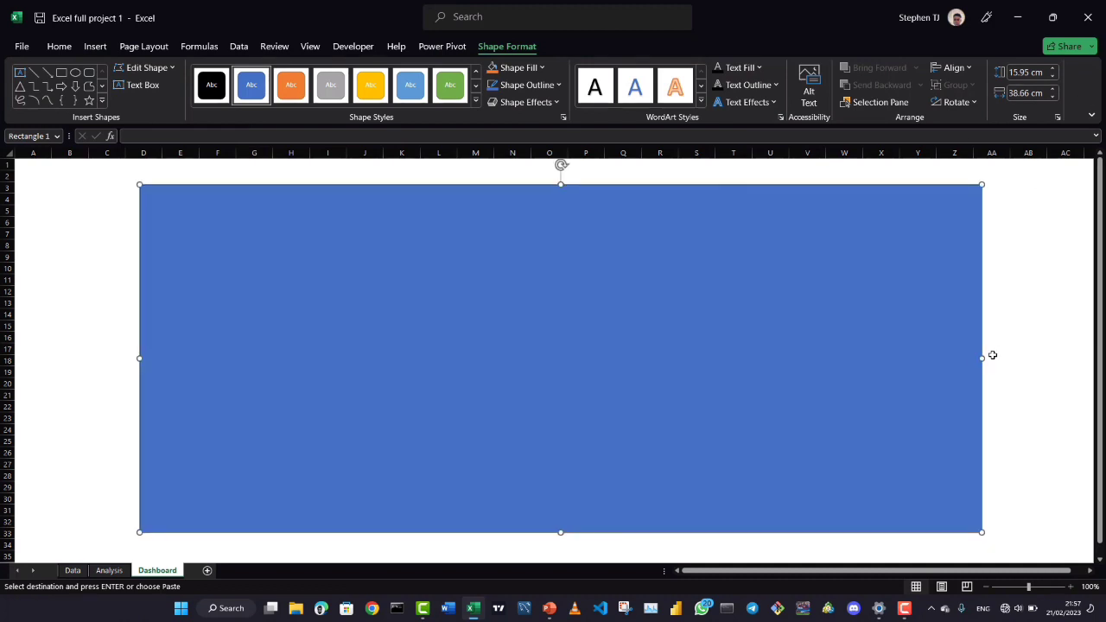
Widen the rectangle slightly on both sides and shift it so it spans from column C to column AA
left_click_drag(979, 359, 1001, 359)
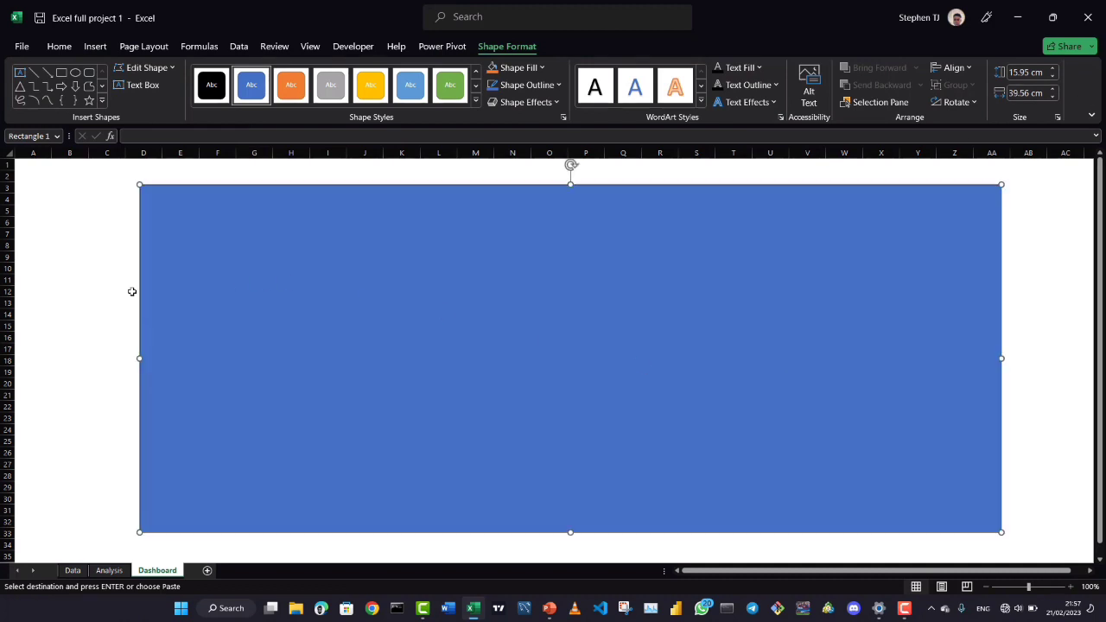
left_click_drag(137, 359, 129, 358)
left_click_drag(270, 349, 259, 347)
Fill all cells of the Dashboard sheet with black
left_click(90, 325)
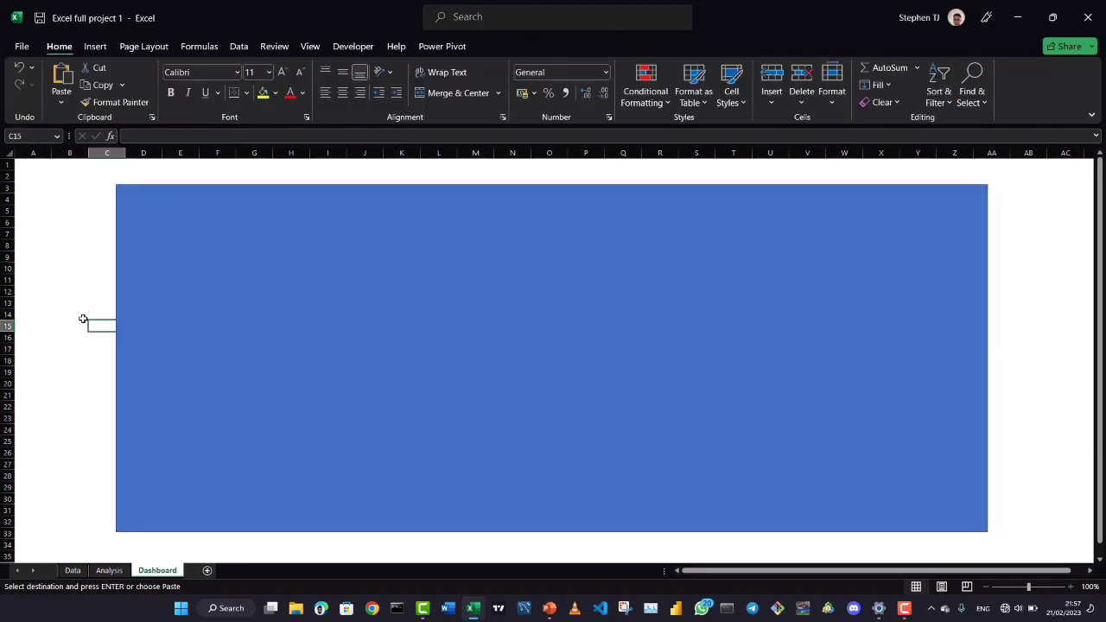
key("ctrl+a")
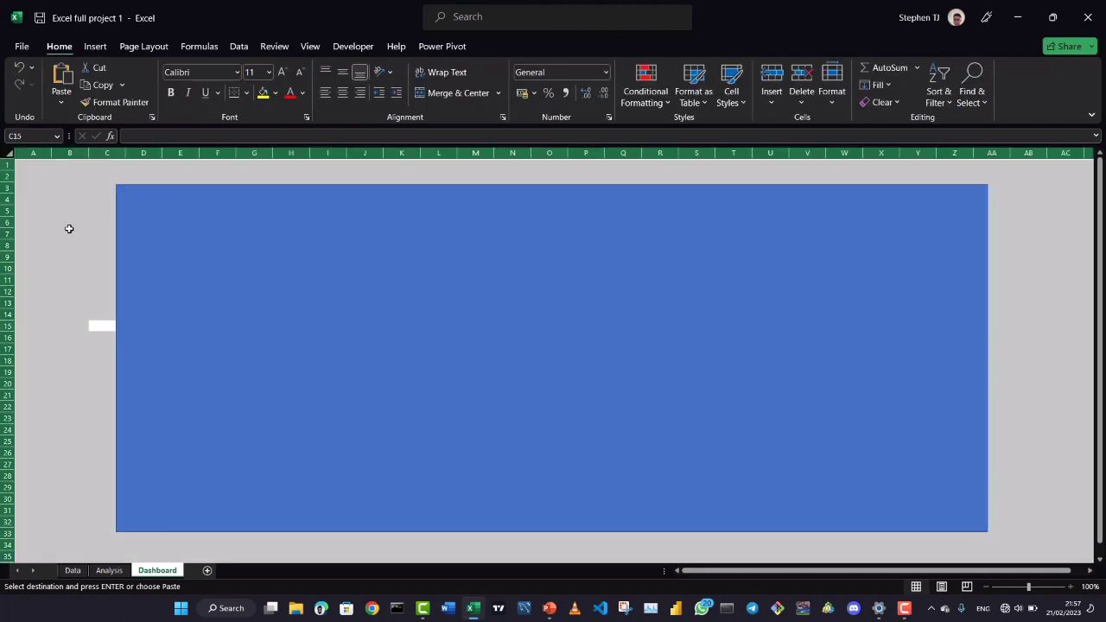
left_click(270, 98)
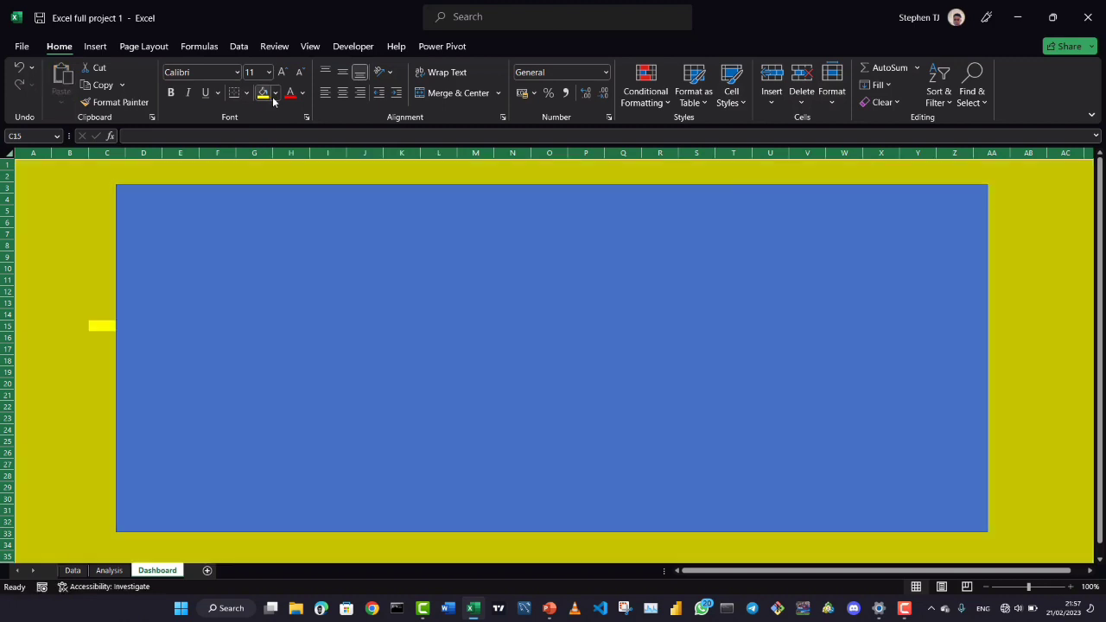
left_click(275, 94)
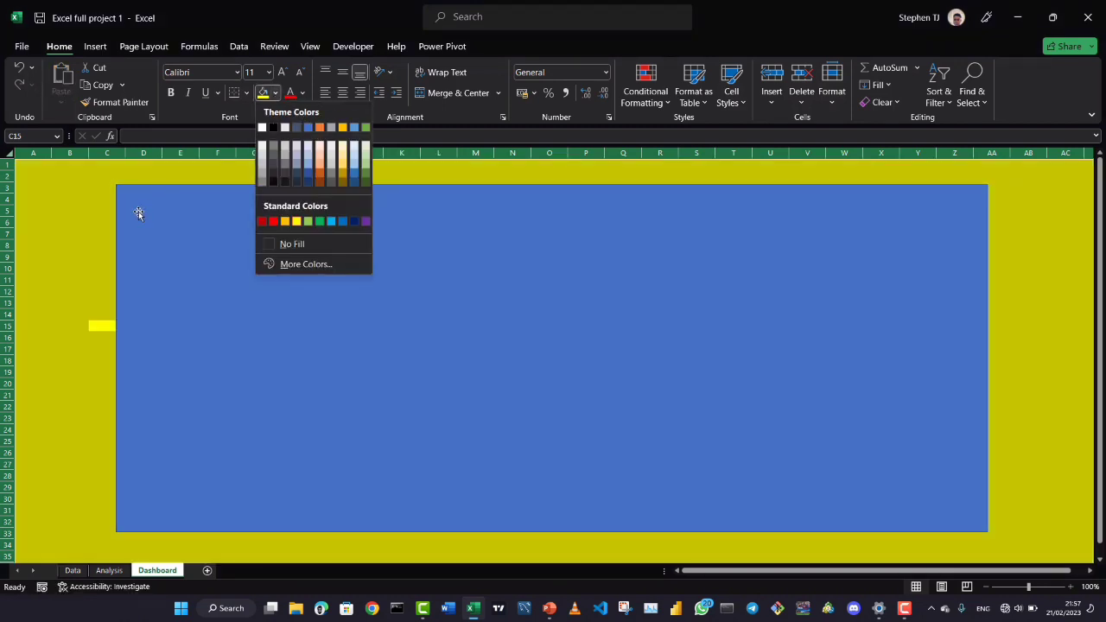
left_click(272, 126)
Shift the rectangle slightly toward column D and stretch its height a little to center it on the black background
left_click(363, 333)
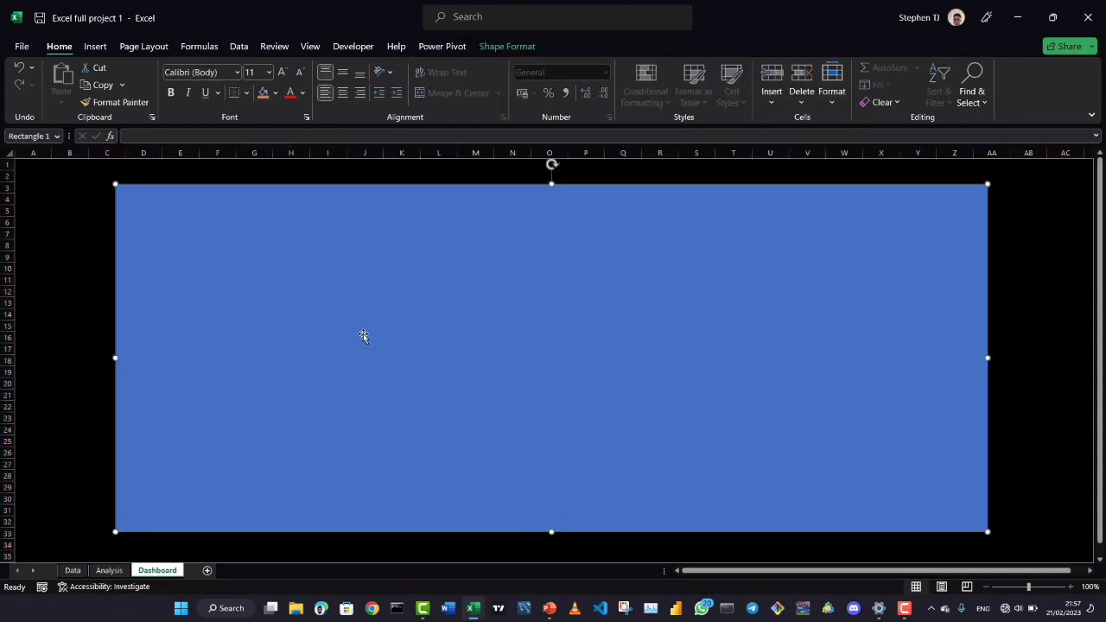
left_click_drag(363, 334, 423, 335)
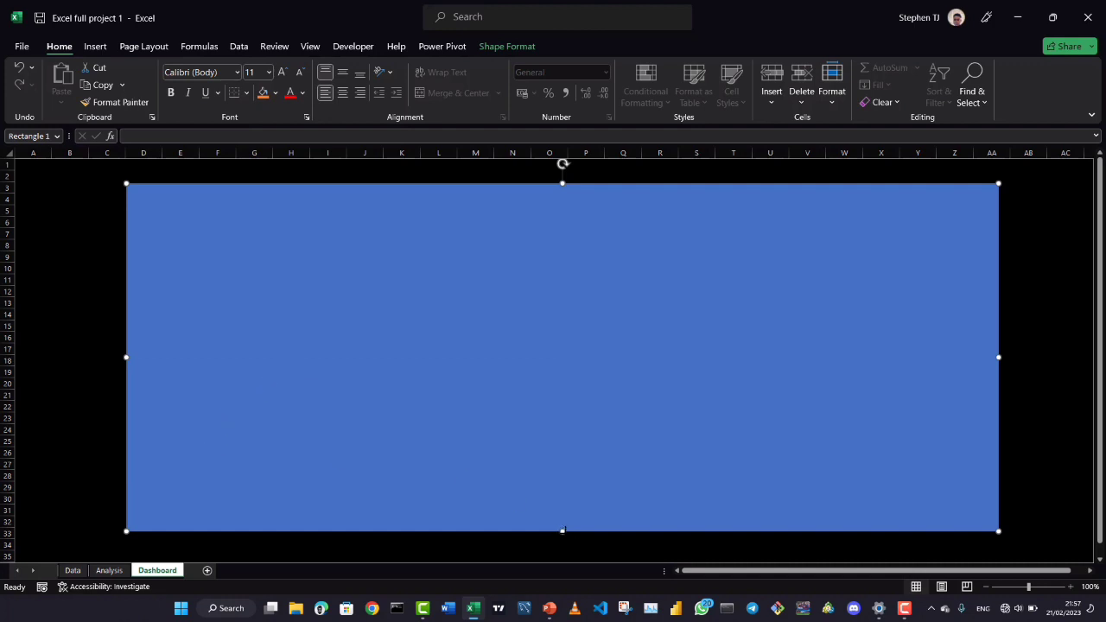
left_click(563, 530)
left_click_drag(573, 493, 571, 491)
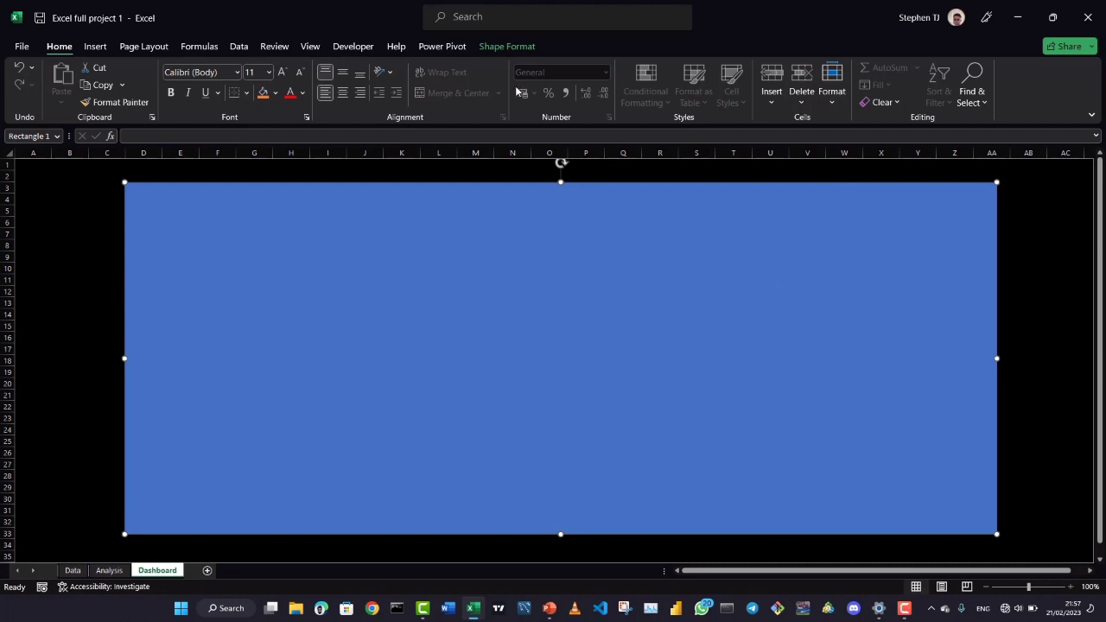
Remove the rectangle's outline and shift the shape sideways so it starts in column C
right_click(466, 254)
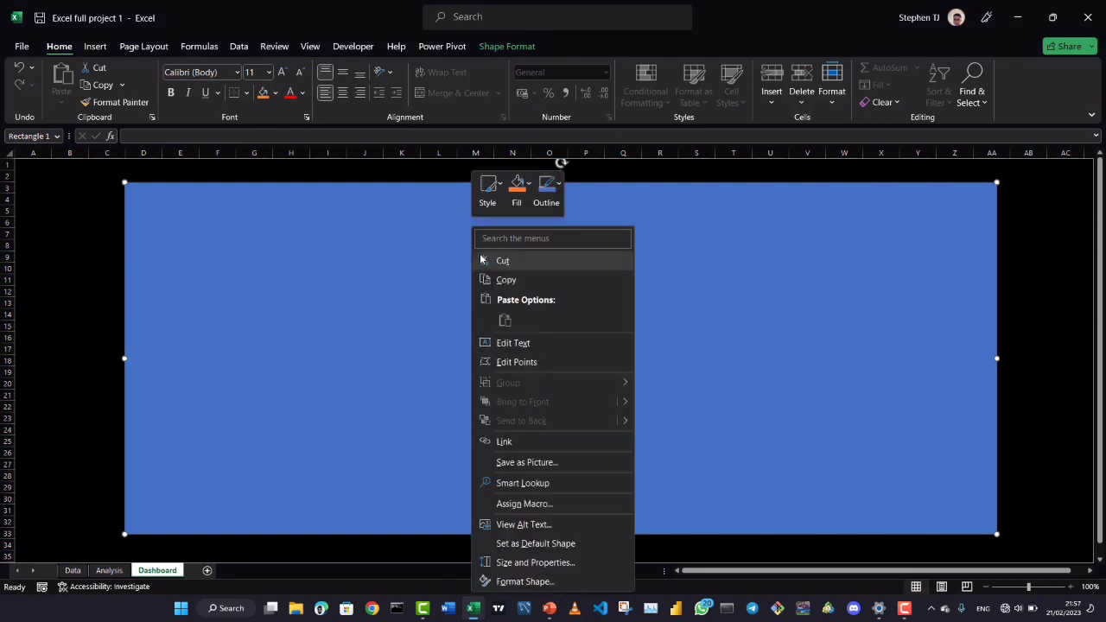
left_click(523, 581)
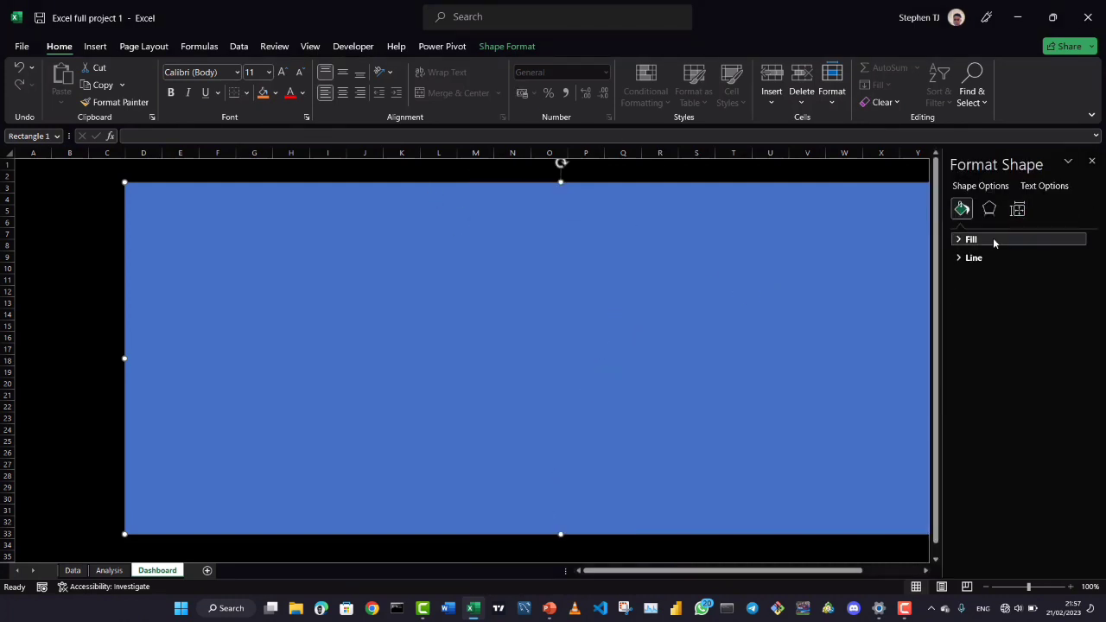
left_click(970, 258)
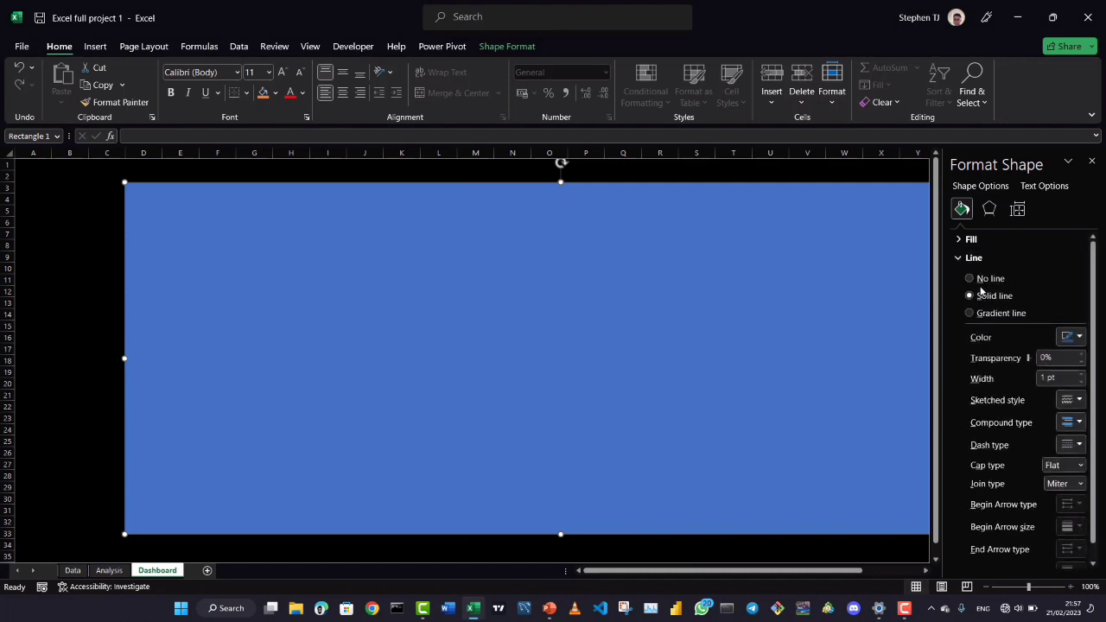
left_click(970, 278)
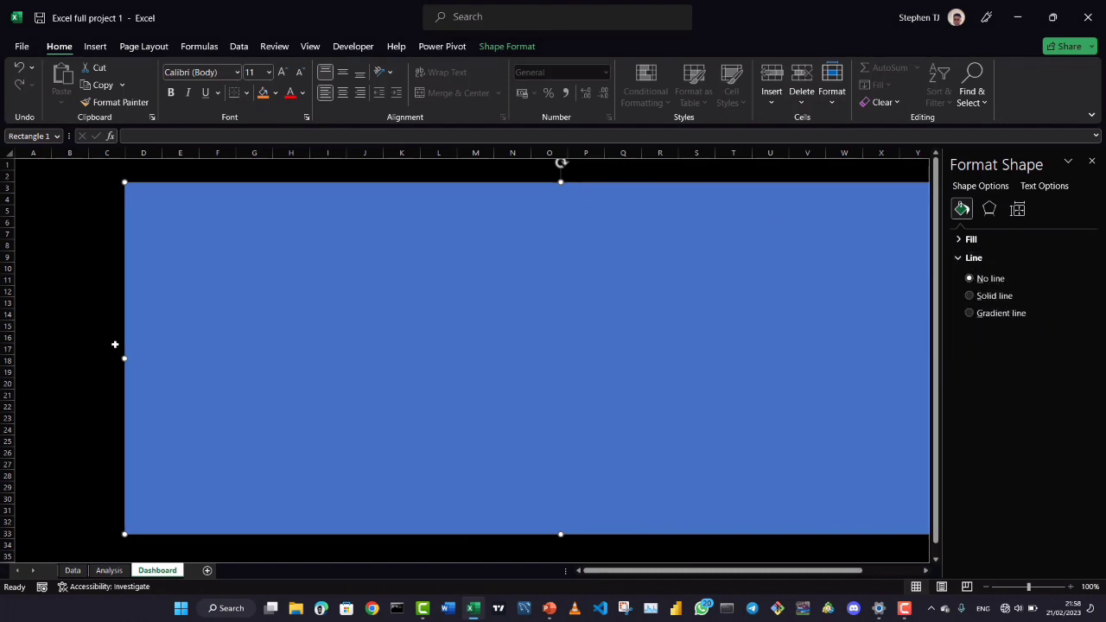
left_click_drag(579, 383, 558, 377)
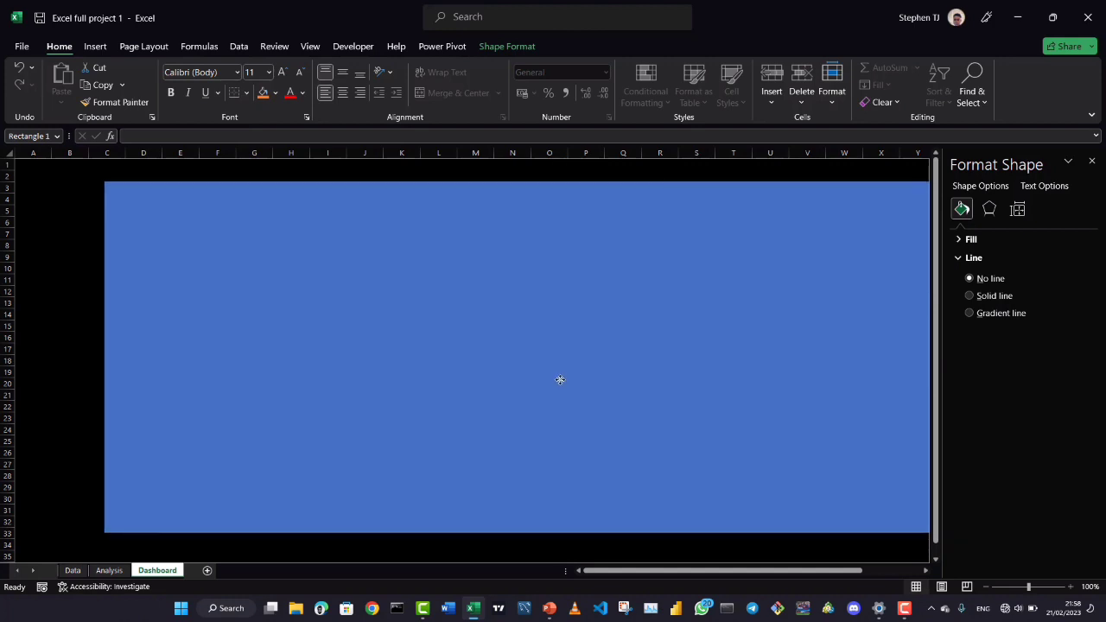
Give the rectangle a linear gradient fill reduced to two stops, with dark blue as the first stop's color
left_click(966, 258)
left_click(968, 240)
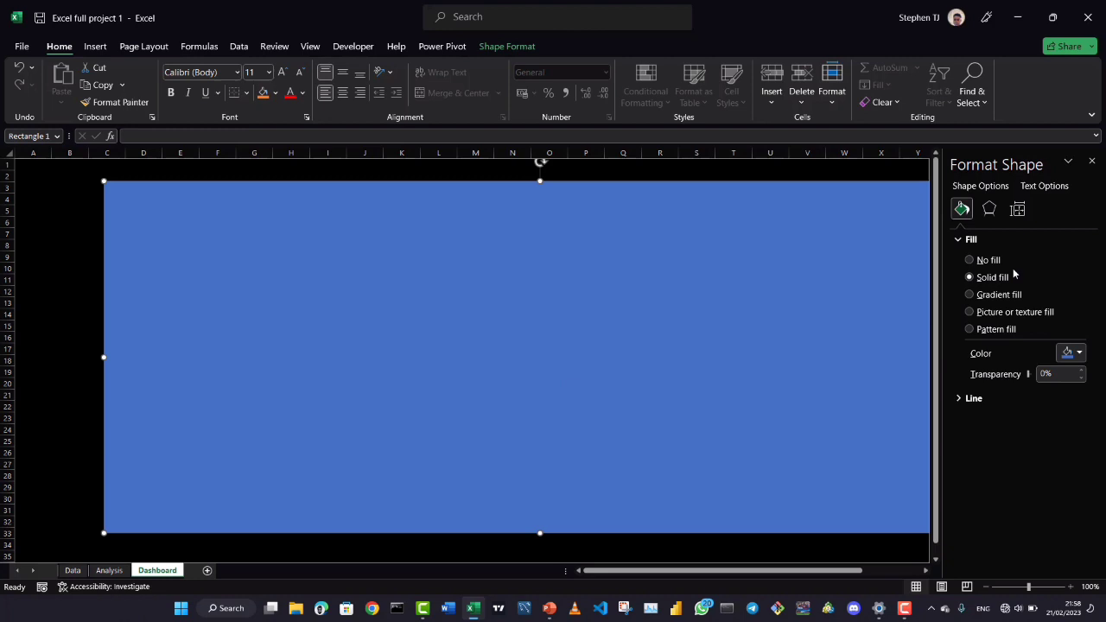
left_click(968, 296)
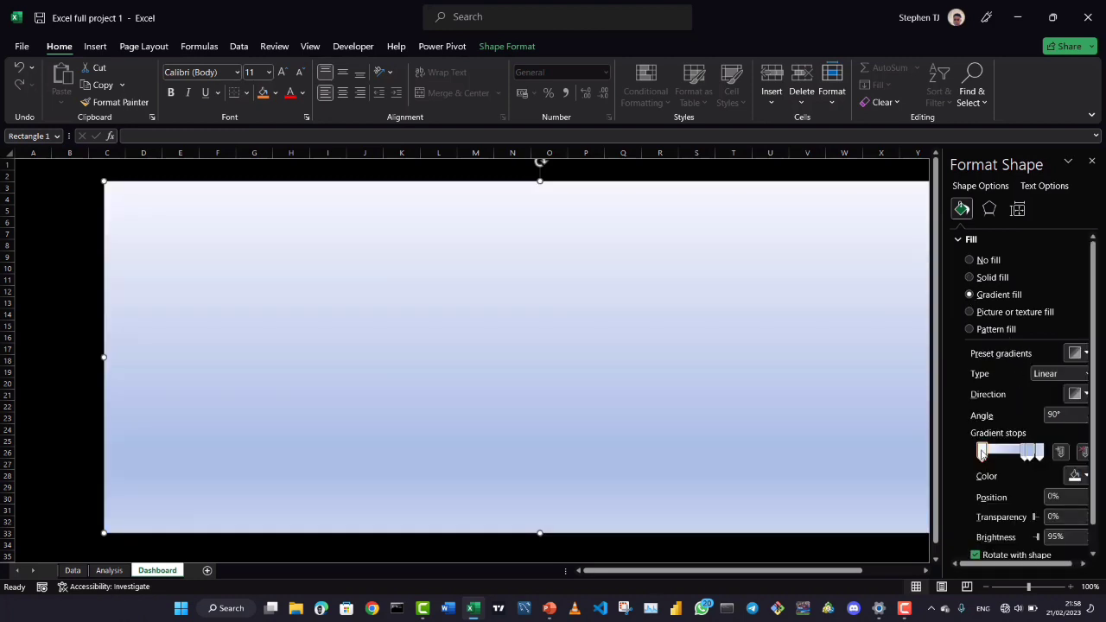
left_click(982, 453)
mouse_move(981, 453)
left_mouse_down()
mouse_move(1000, 453)
mouse_move(980, 459)
left_mouse_up()
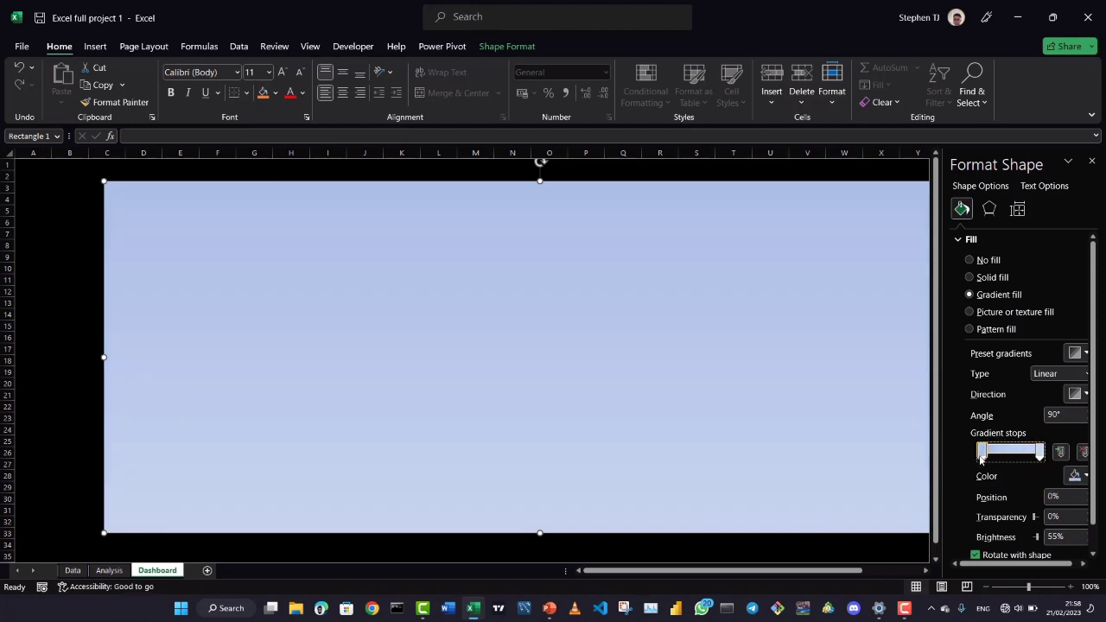
left_click(1083, 475)
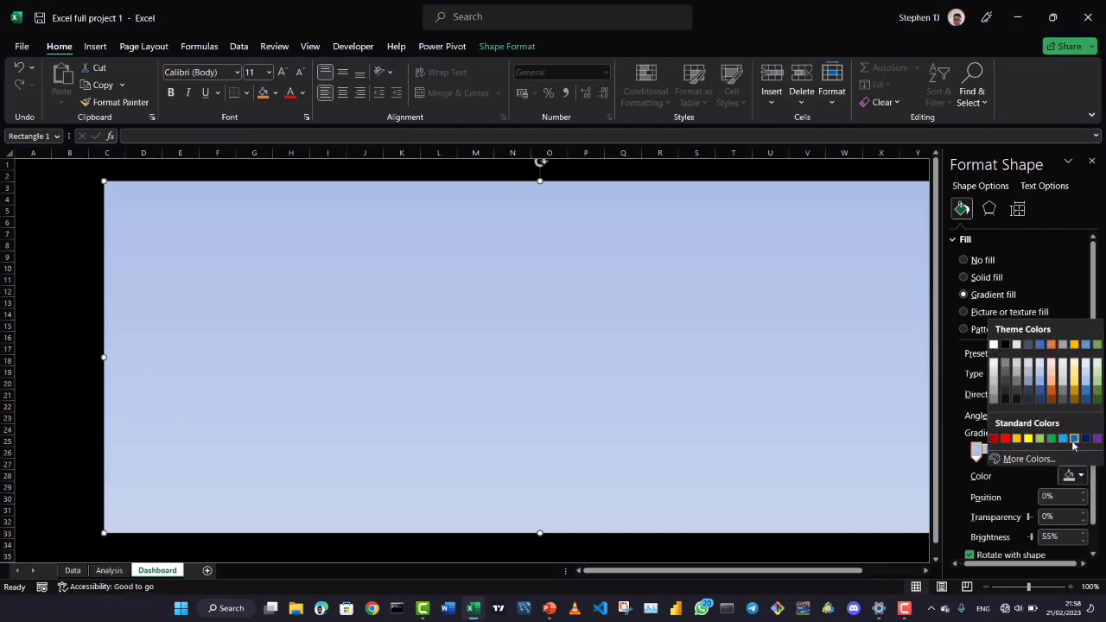
left_click(1085, 438)
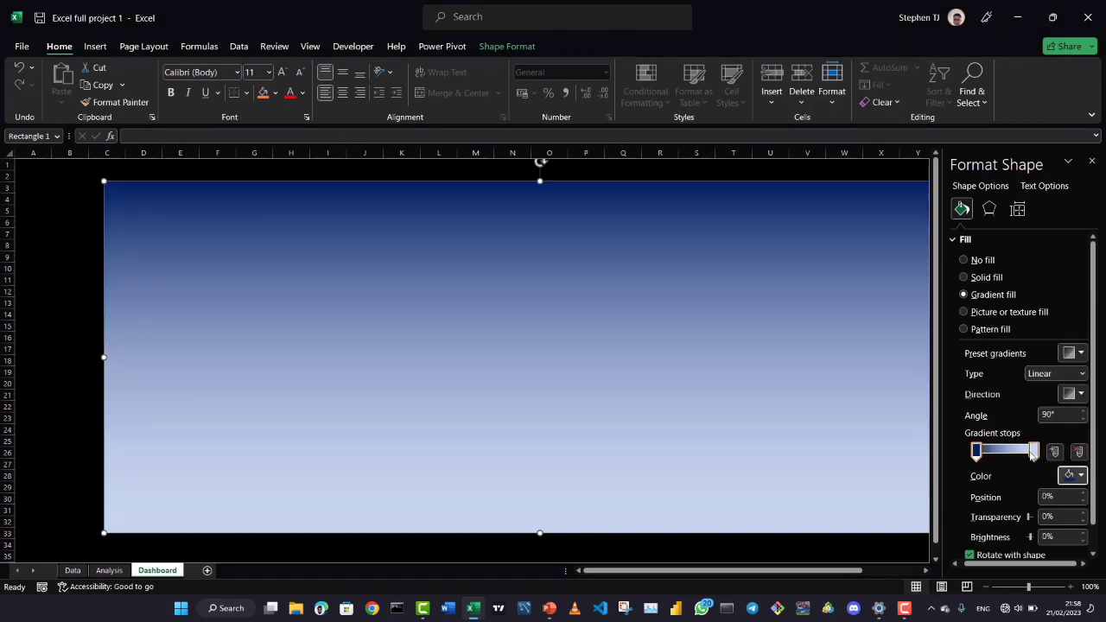
Set the rectangle's last gradient stop to purple and the gradient angle to 0°
left_click(1033, 453)
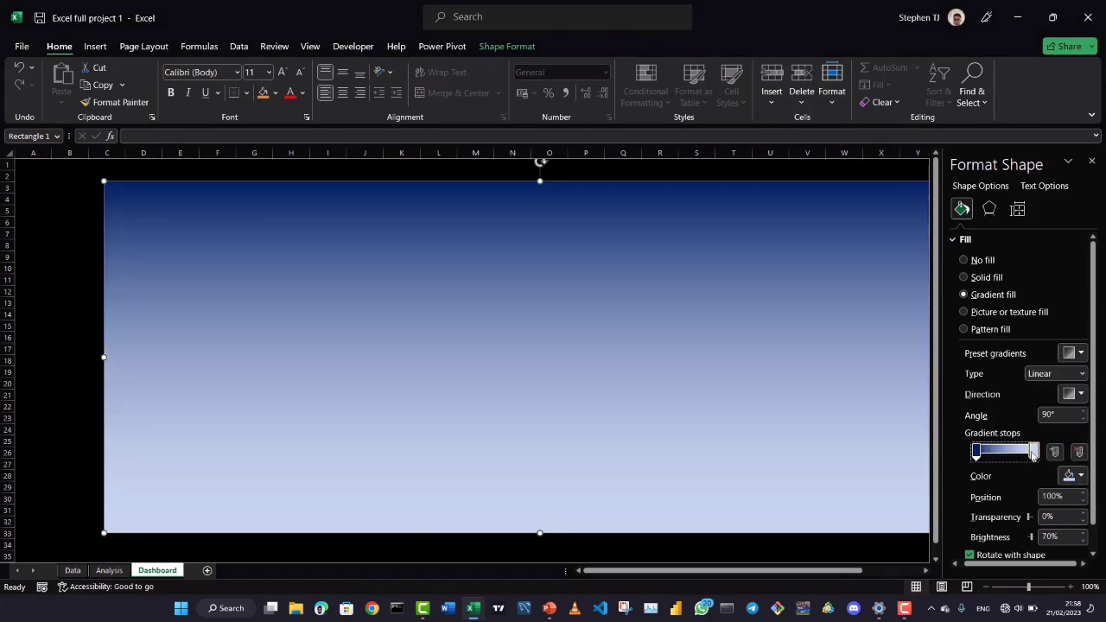
left_click(1079, 477)
left_click(1100, 441)
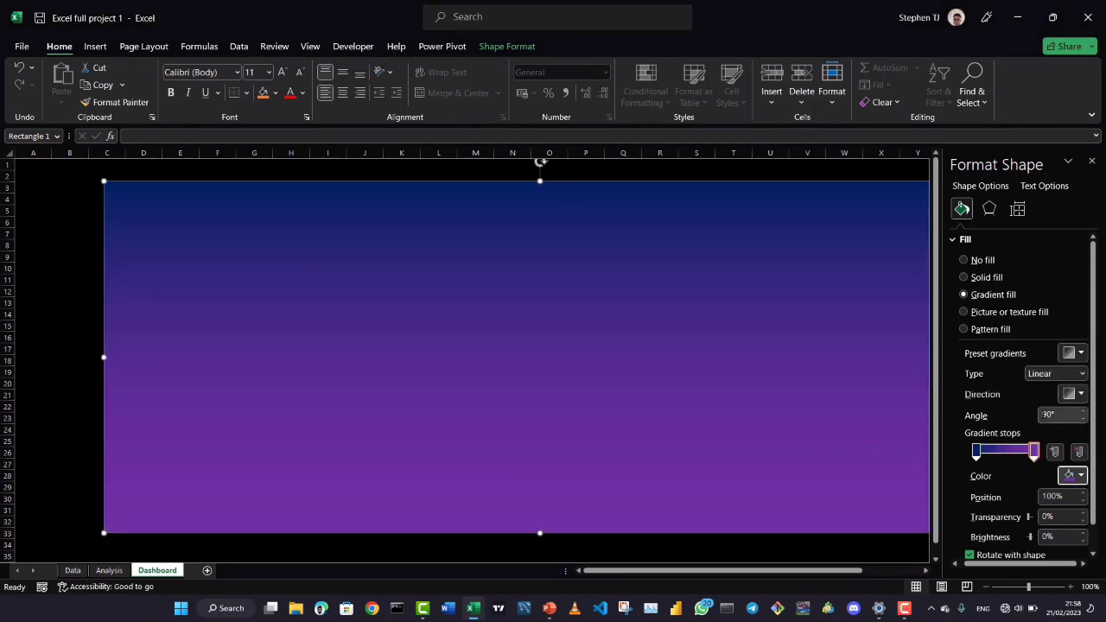
left_click(1045, 414)
key("BackSpace")
key("Return")
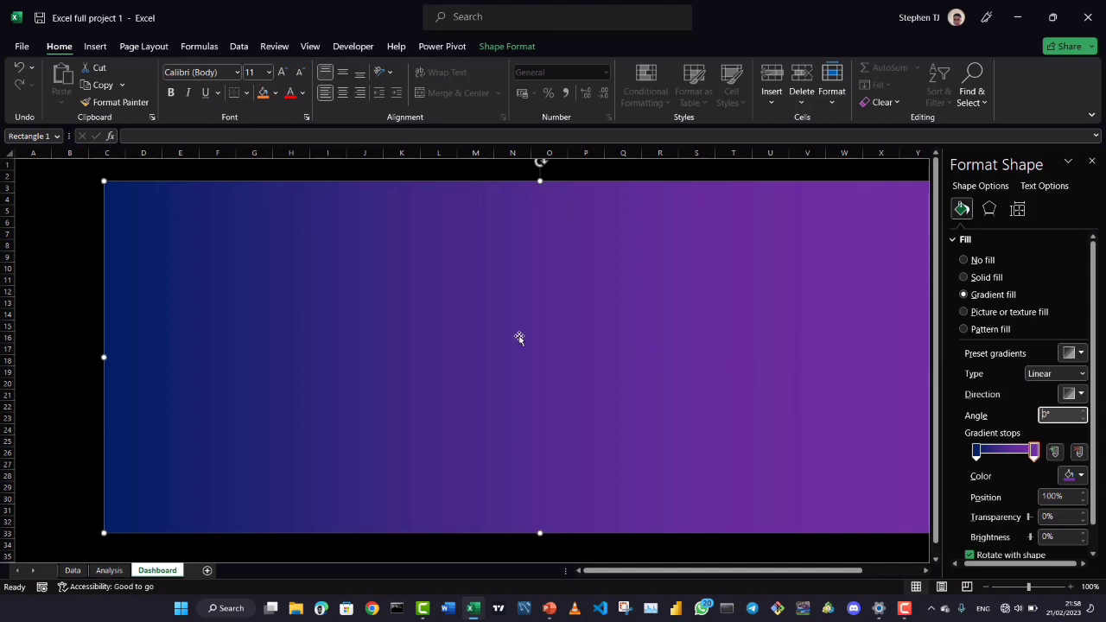
left_click(61, 338)
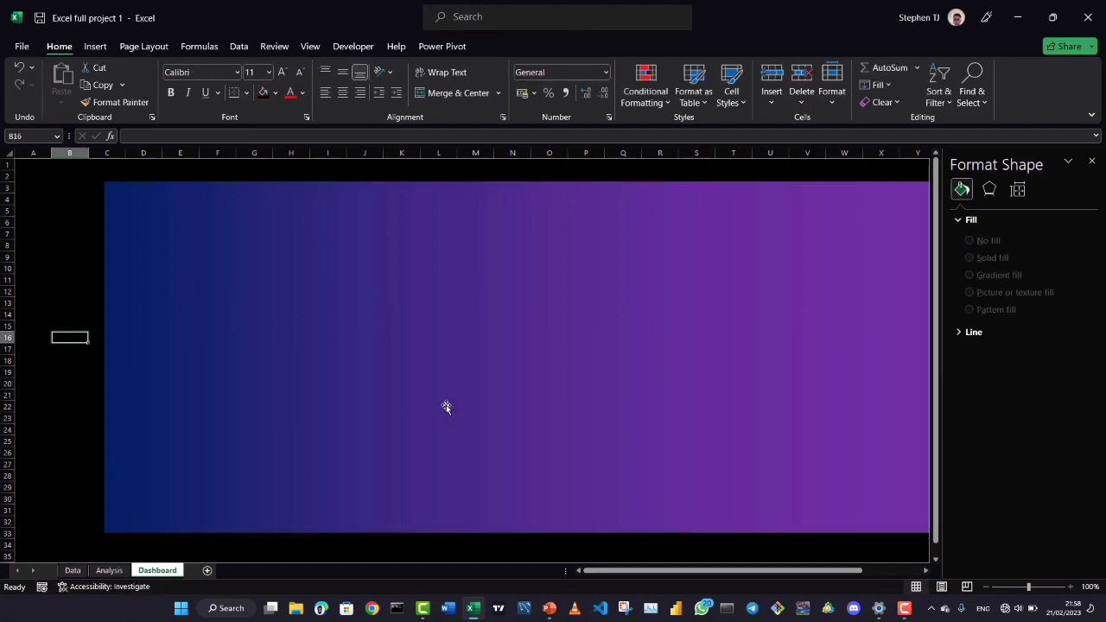
Set the brightness of the rectangle's first gradient stop to -5% and finish formatting the shape
left_click(553, 325)
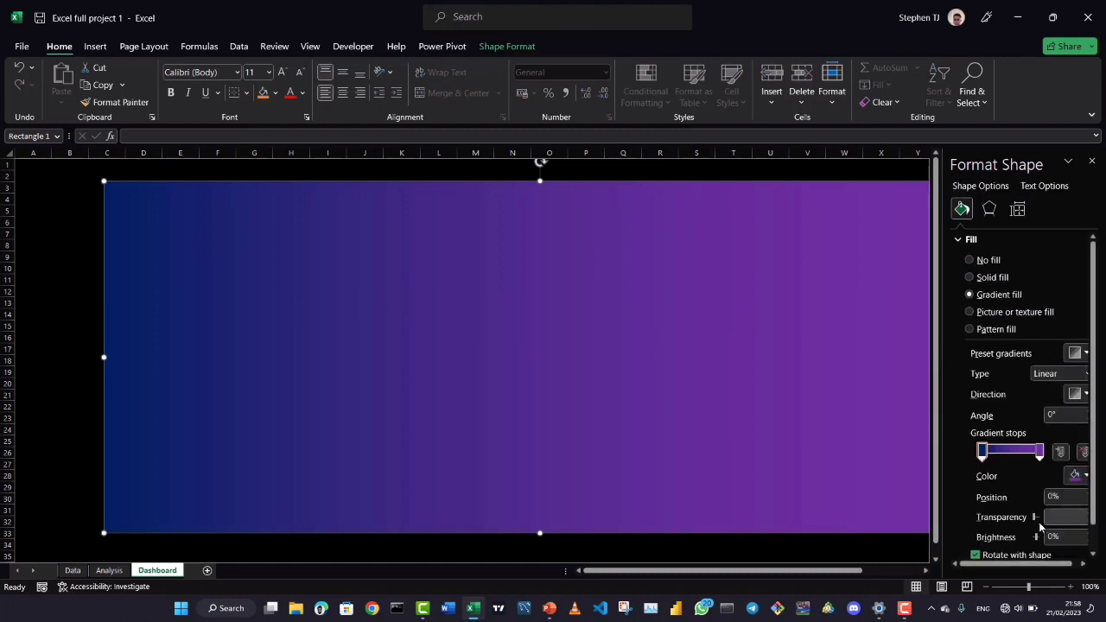
left_click_drag(1034, 524, 1027, 546)
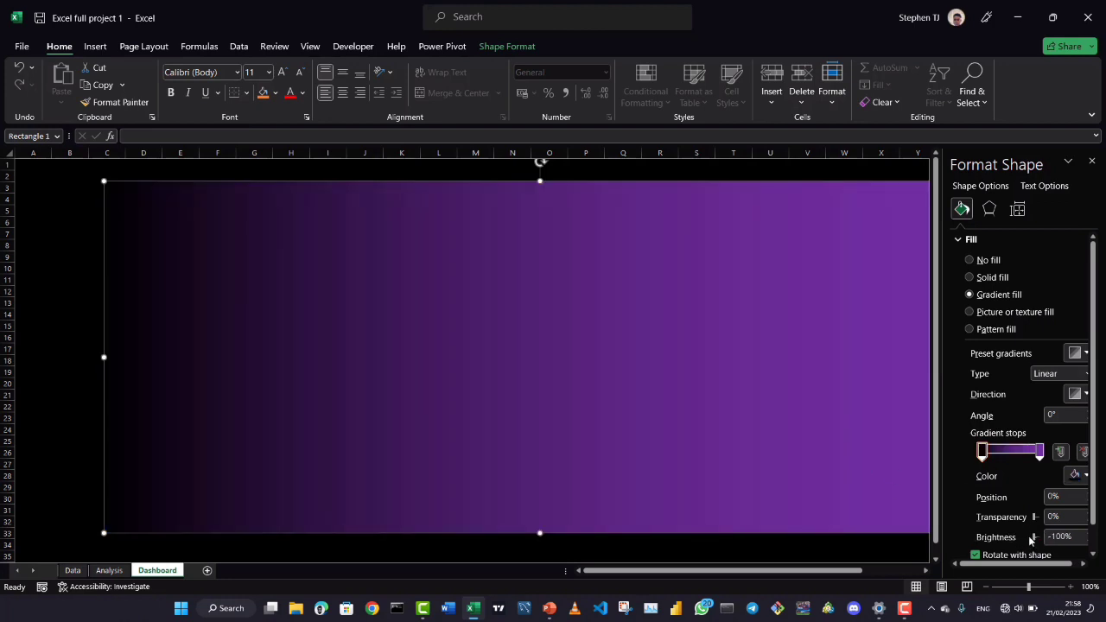
left_click_drag(1033, 539, 1037, 540)
left_click_drag(1037, 537, 1039, 540)
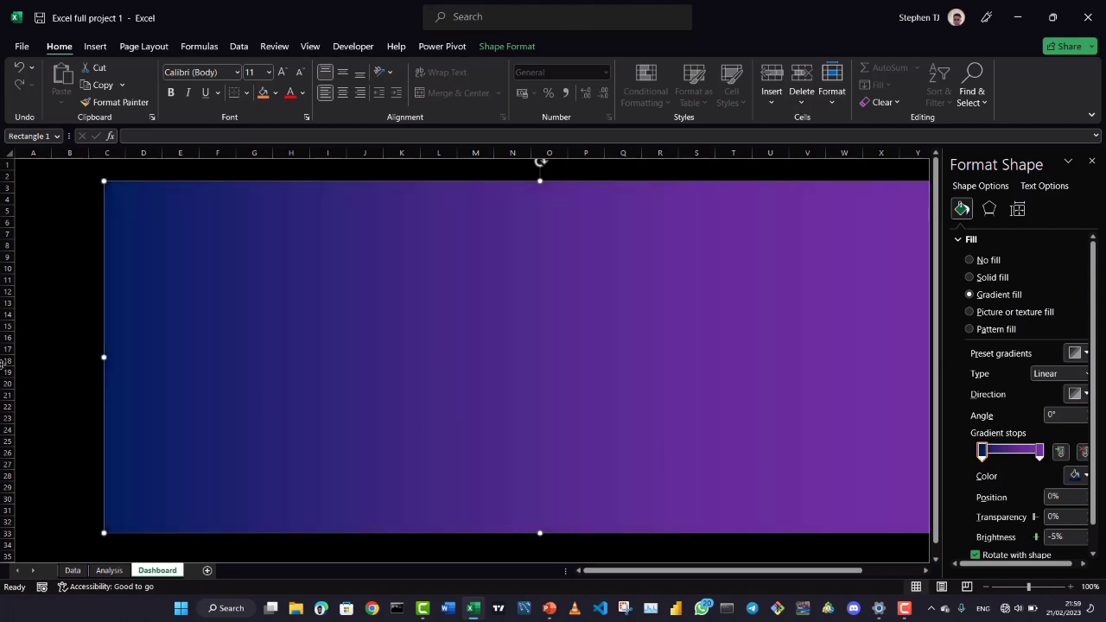
left_click(63, 368)
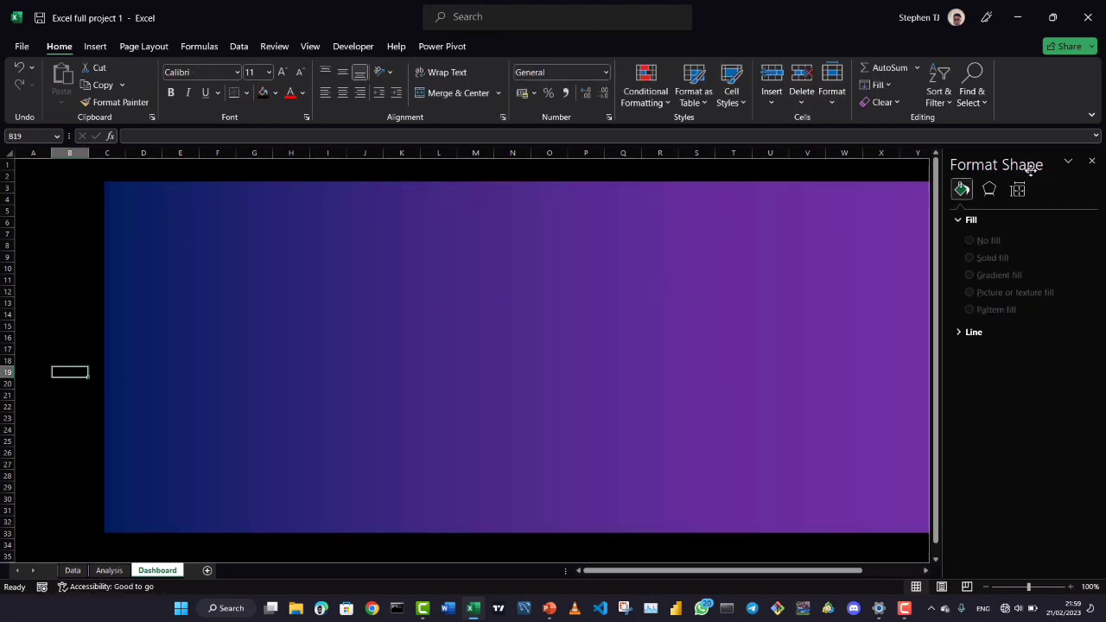
left_click(1091, 161)
Draw a thin vertical rectangle over the panel at the start of column H, about 16.7 cm tall and 0.13 cm wide
left_click(409, 269)
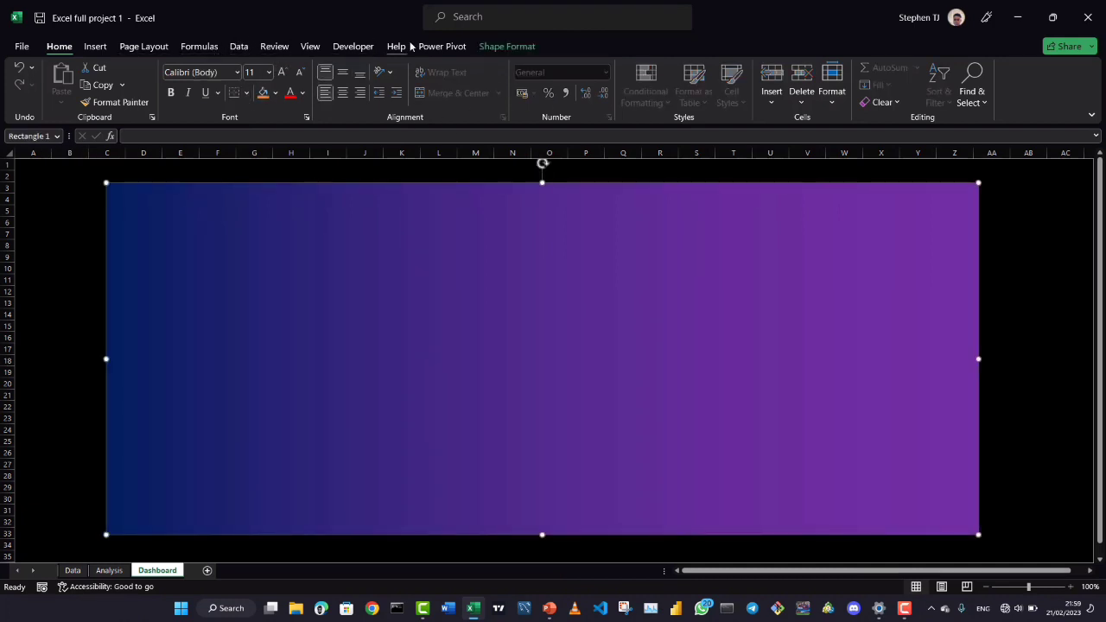
left_click(95, 47)
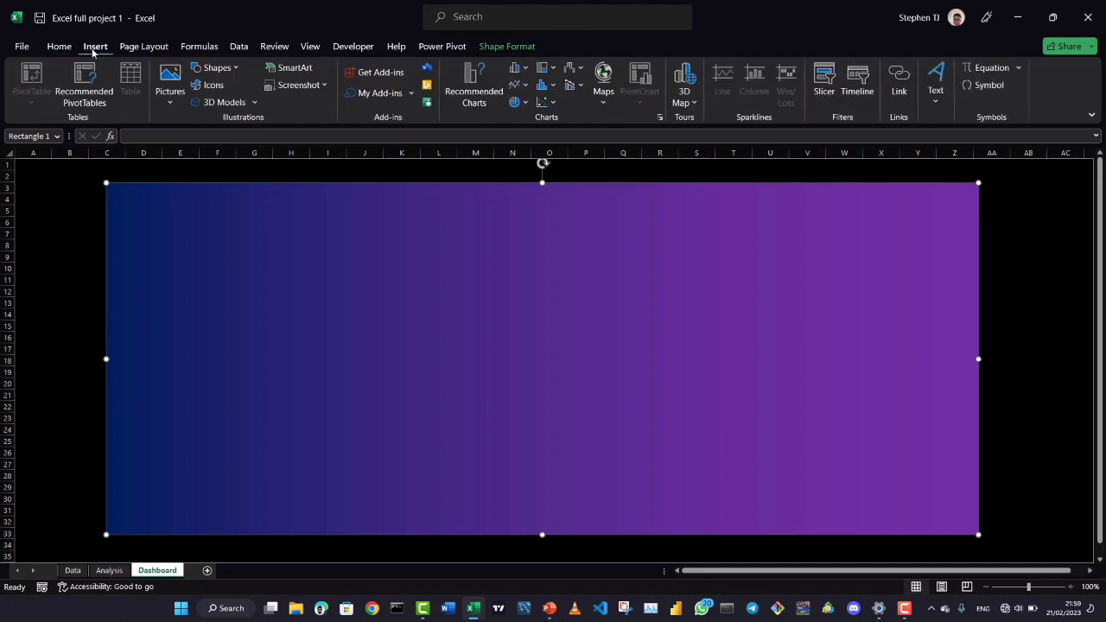
left_click(236, 69)
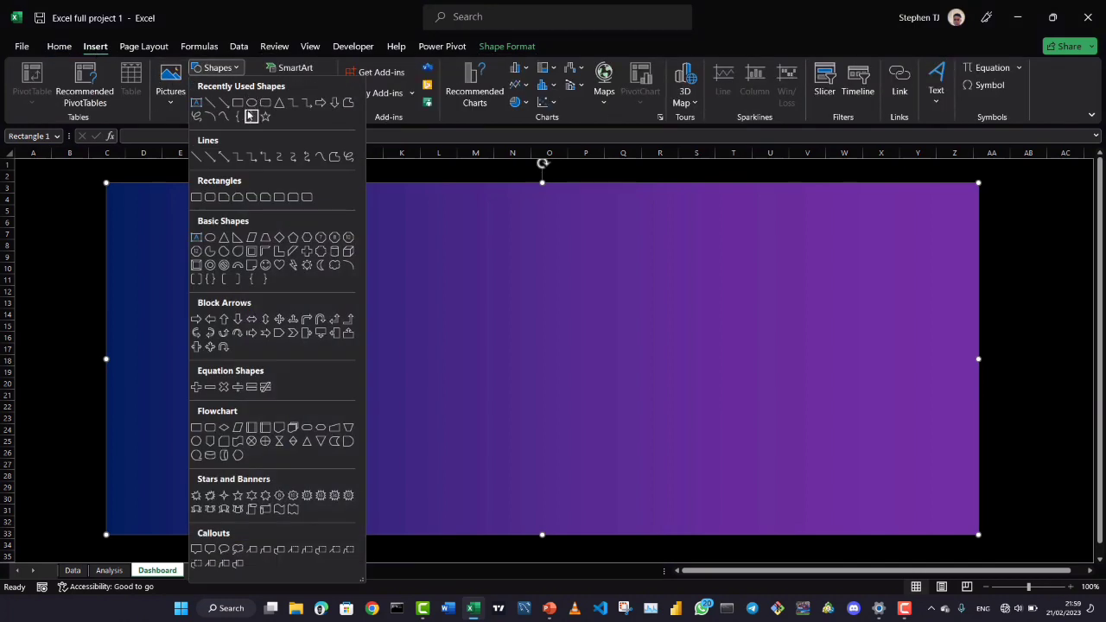
left_click(237, 102)
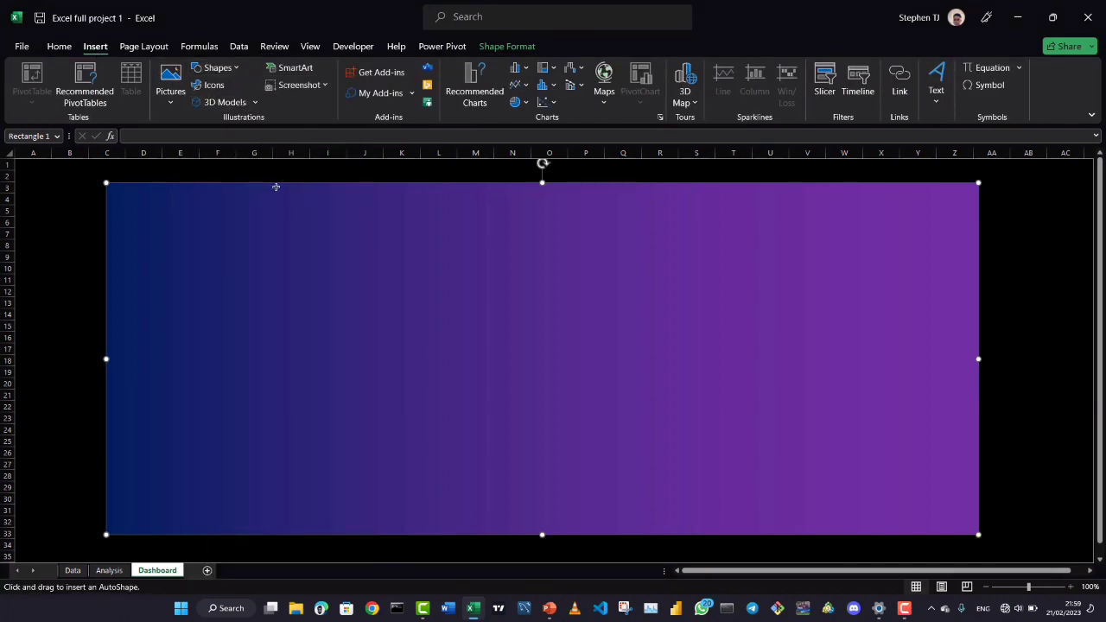
mouse_move(281, 226)
left_mouse_down()
mouse_move(263, 494)
mouse_move(279, 538)
left_mouse_up()
left_click(291, 544)
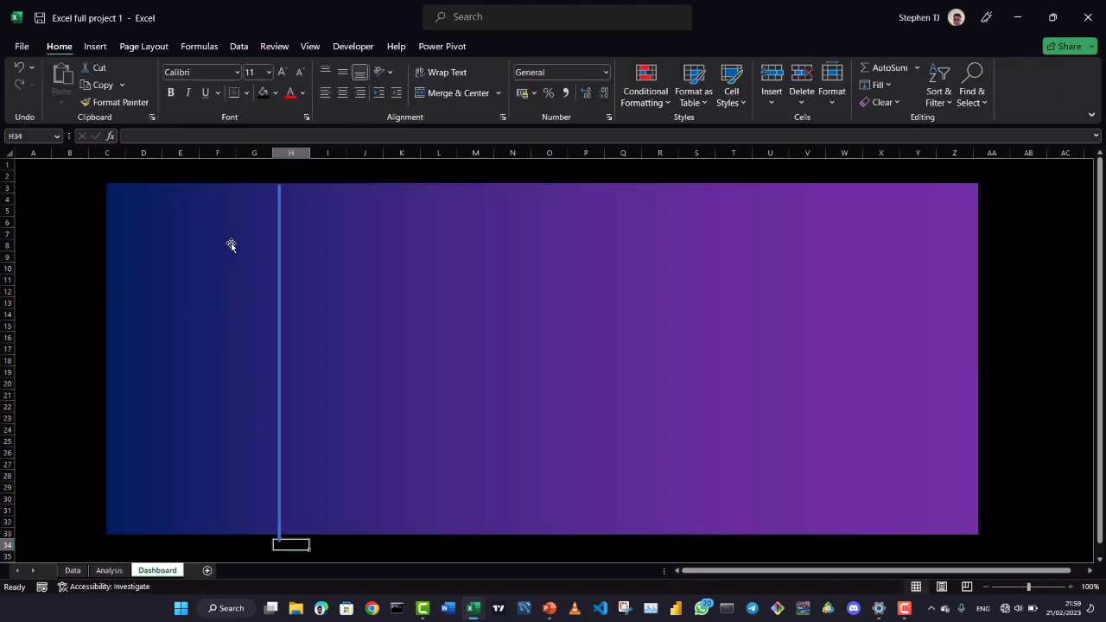
left_click(277, 234)
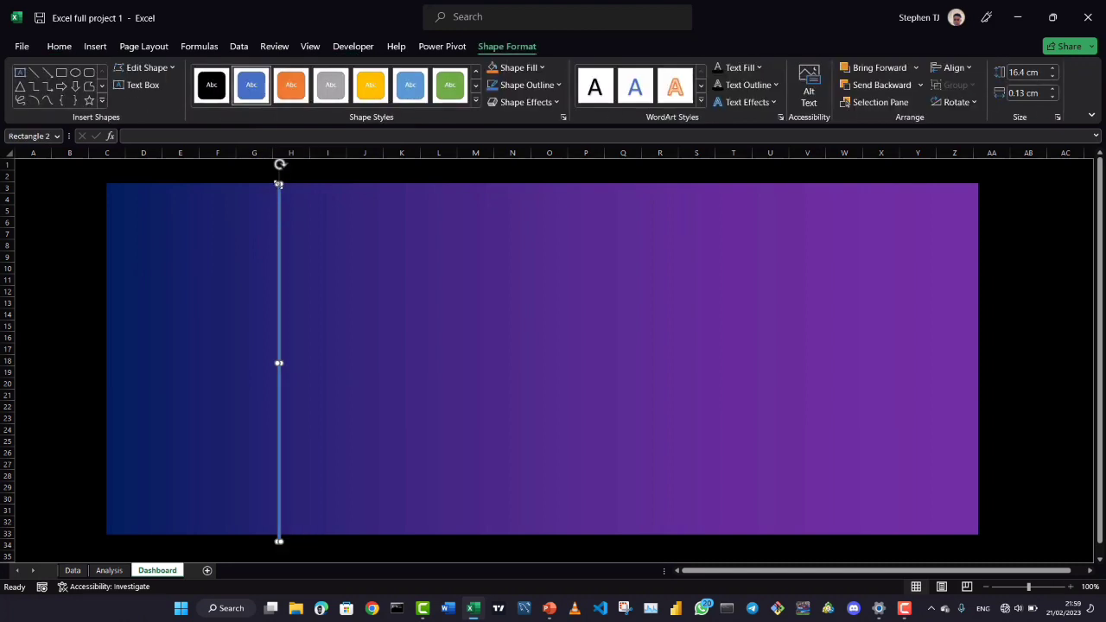
left_click_drag(278, 184, 282, 180)
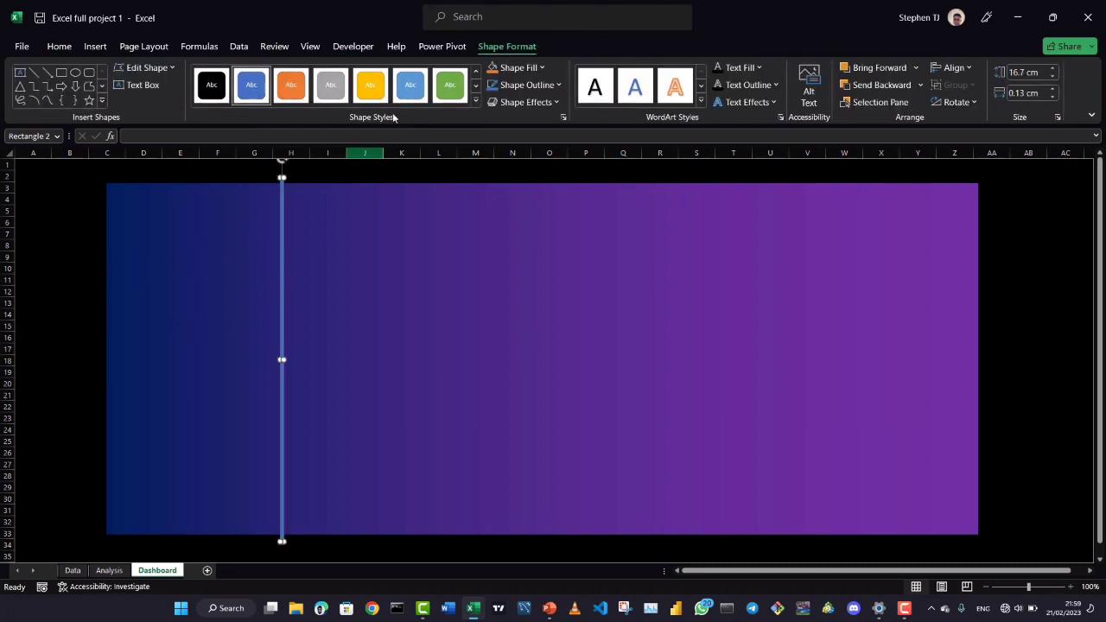
Fill the thin vertical divider with black and remove its outline
left_click(543, 69)
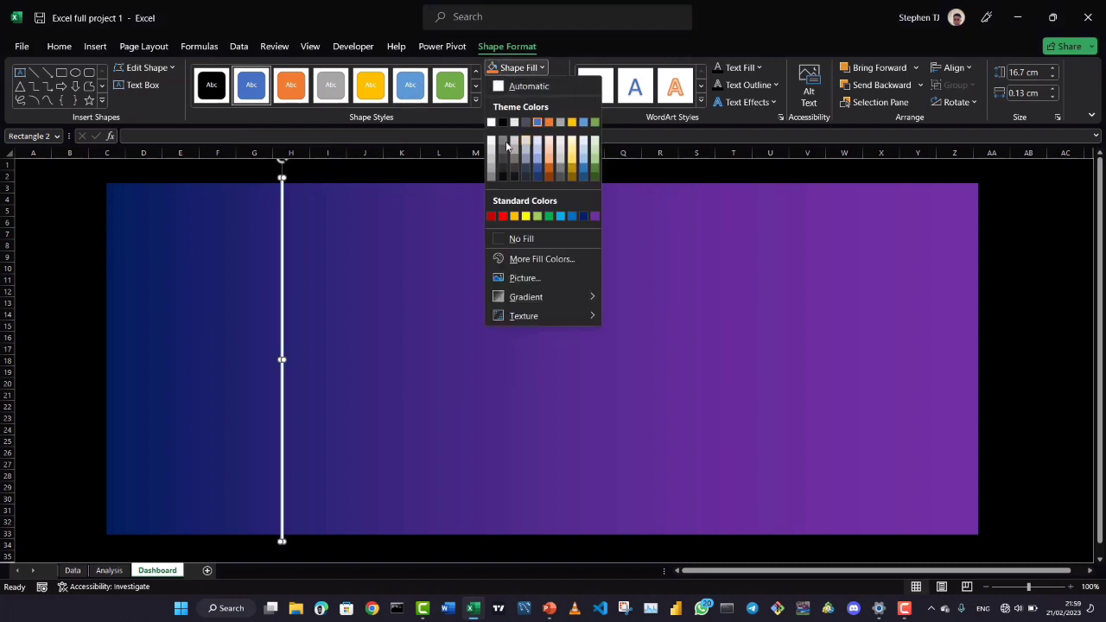
left_click(491, 122)
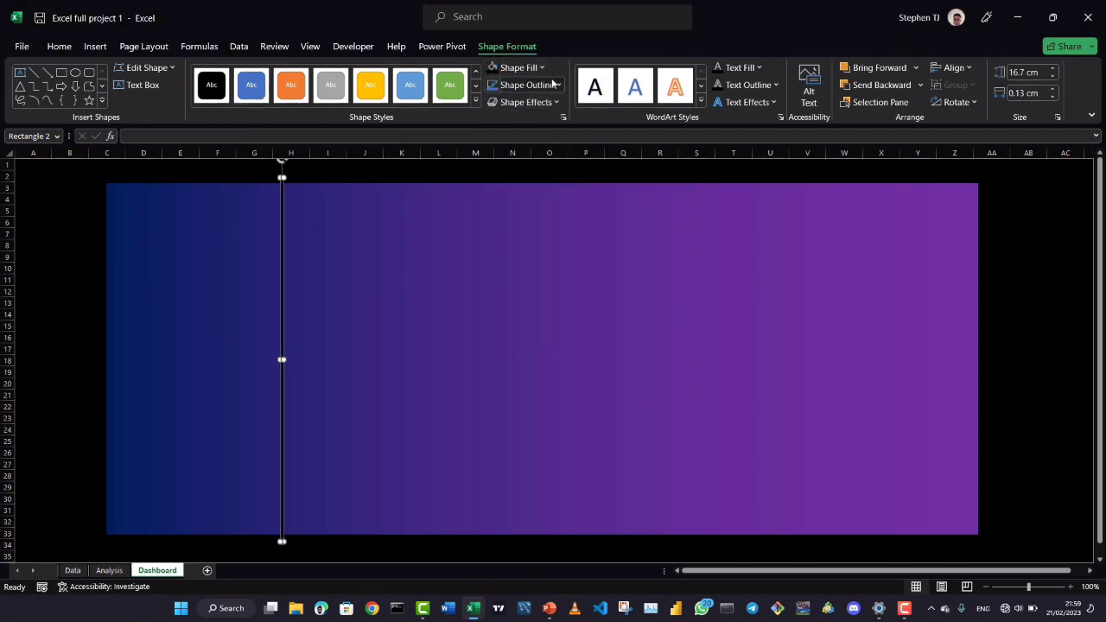
left_click(534, 84)
left_click(538, 257)
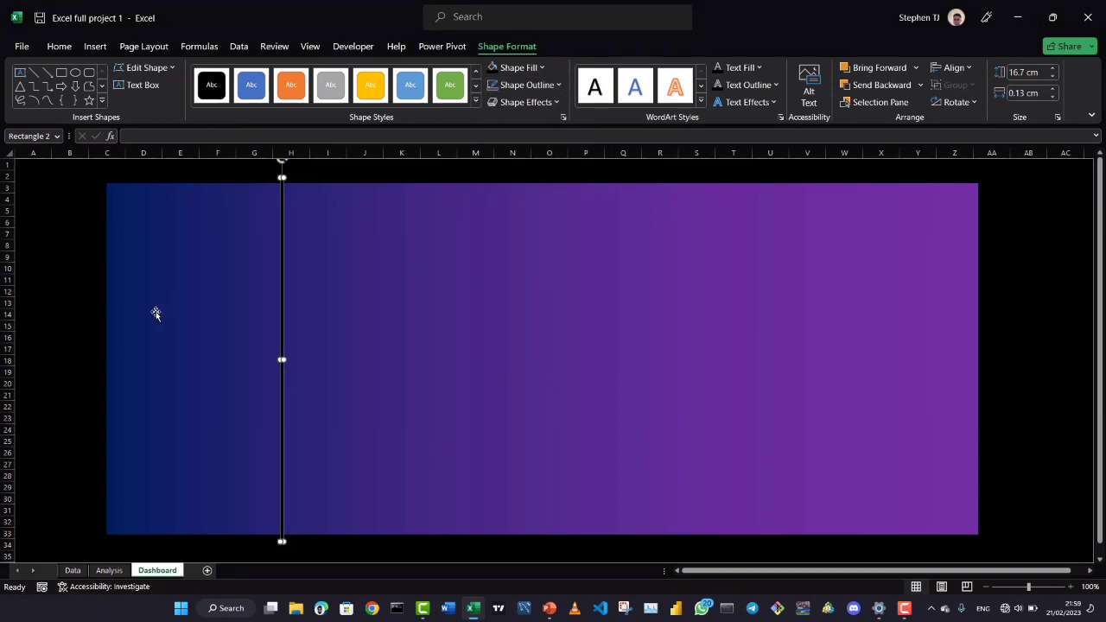
left_click(86, 317)
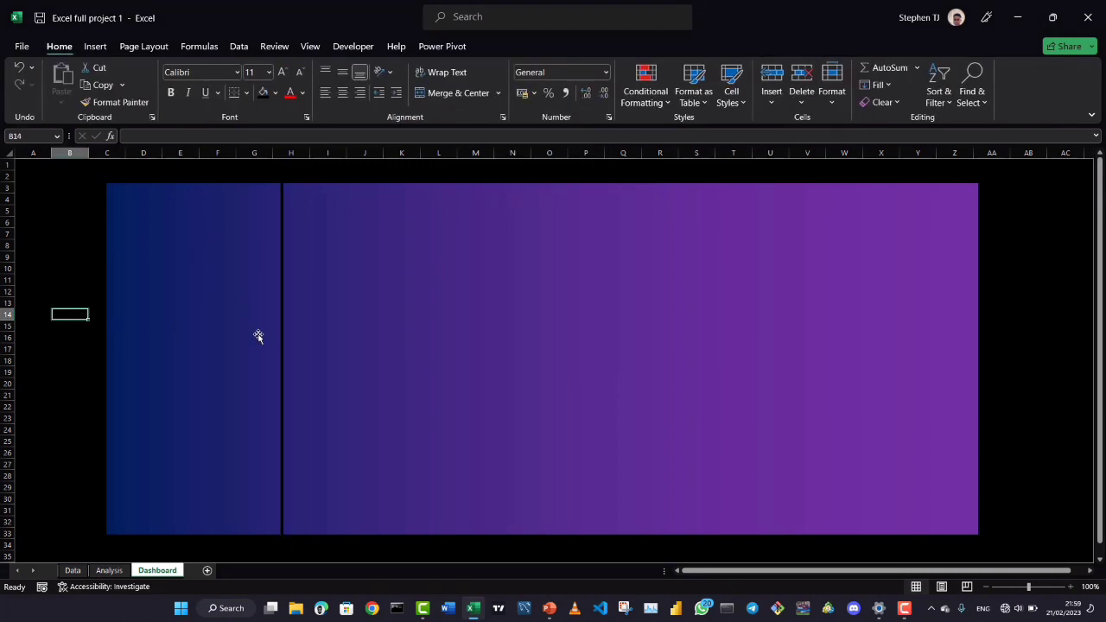
Duplicate the black divider and place the copy at the start of column R
left_click(282, 236)
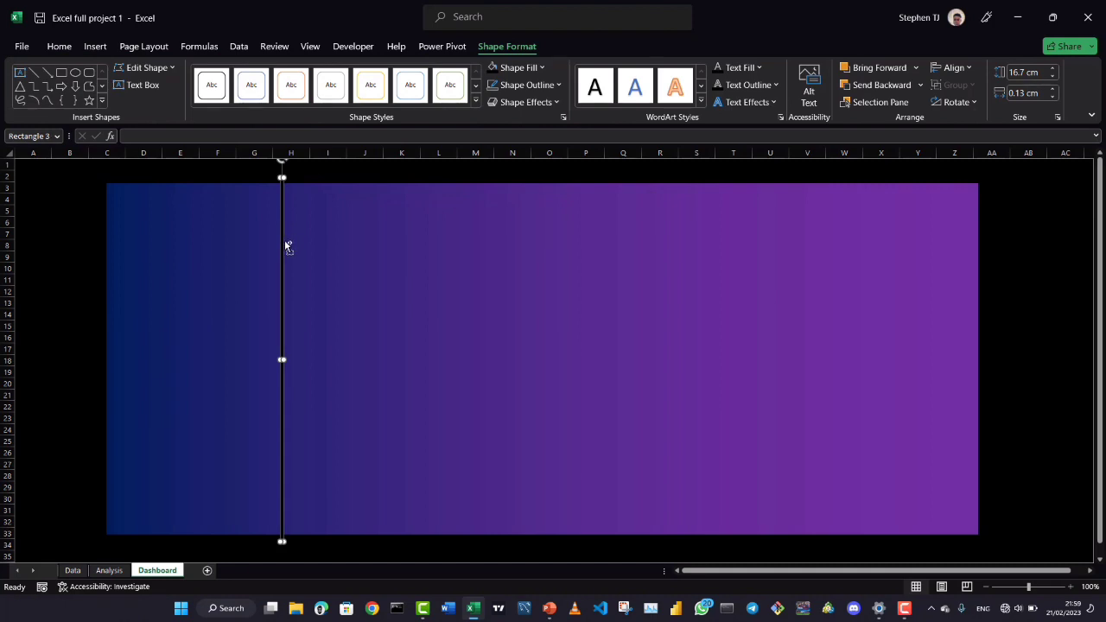
left_click_drag(285, 239, 654, 252)
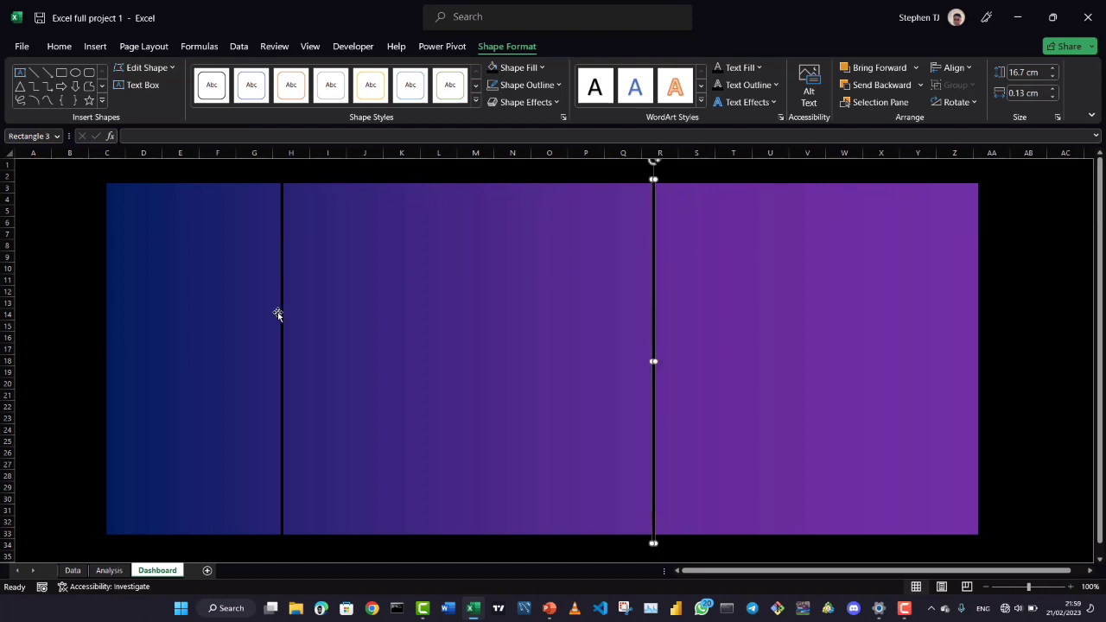
left_click(83, 316)
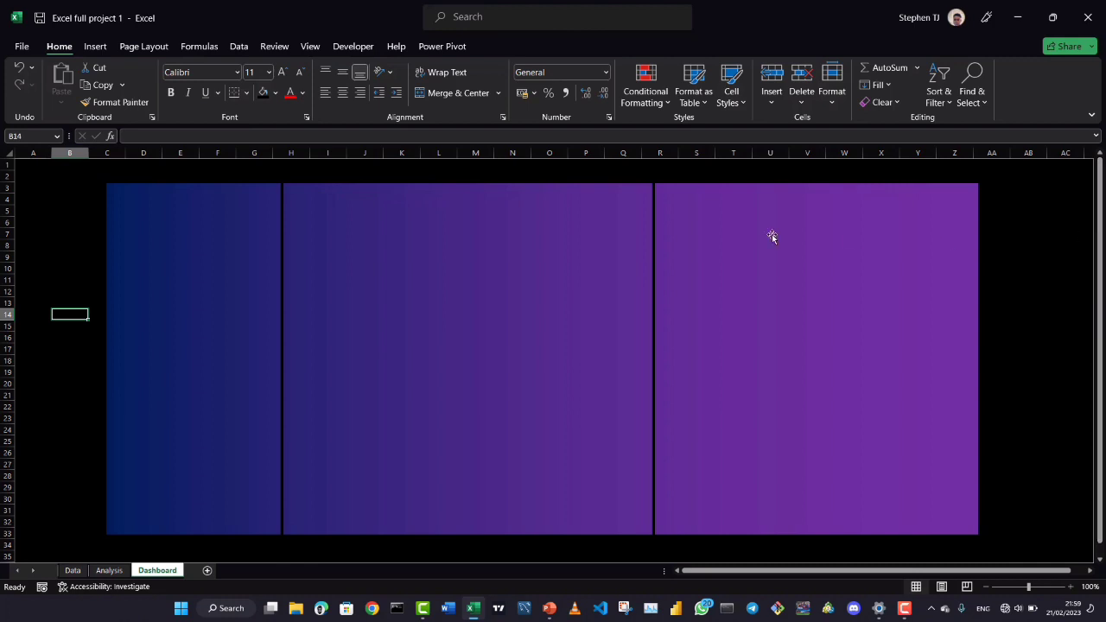
Select the gradient panel together with both dividers and move them down slightly so the panel starts at row 4
left_click(182, 244)
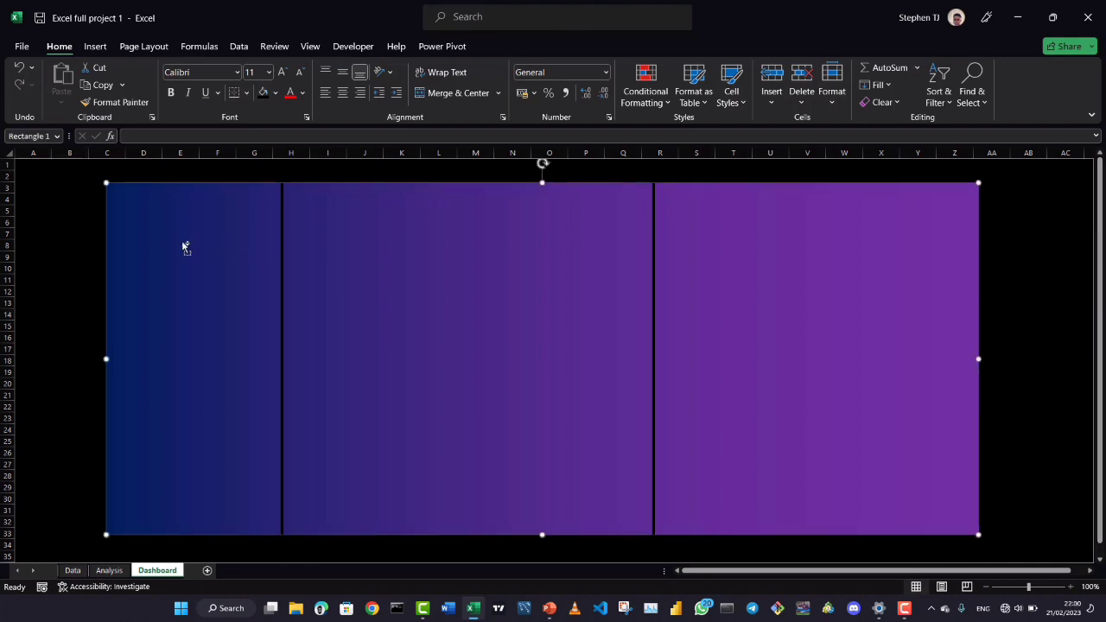
left_click(284, 283)
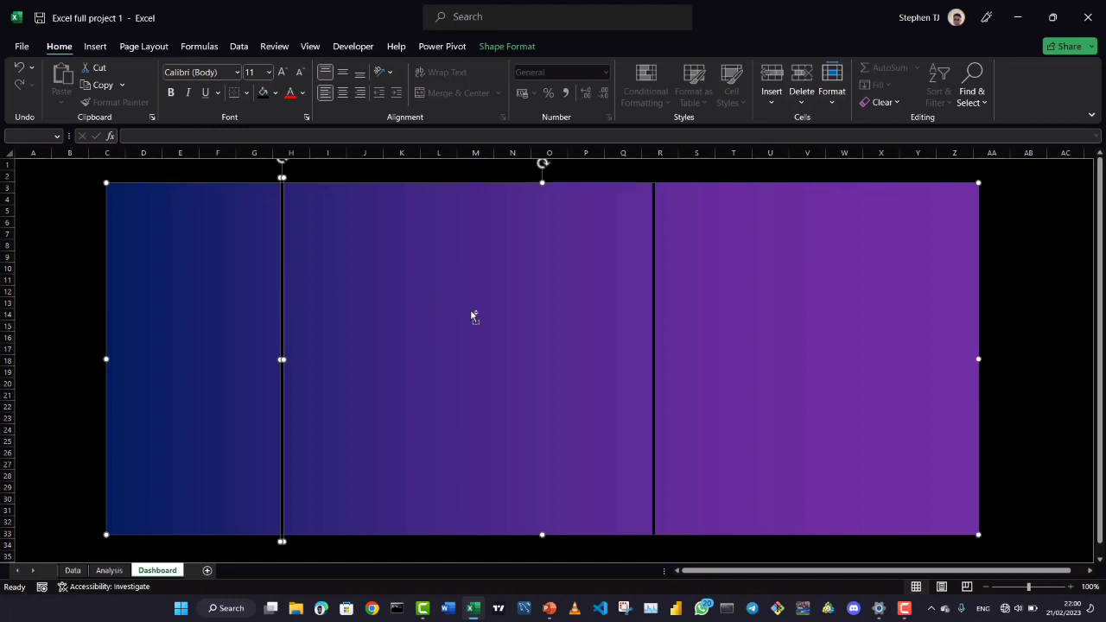
left_click(655, 347, "ctrl")
left_click(654, 350, "ctrl")
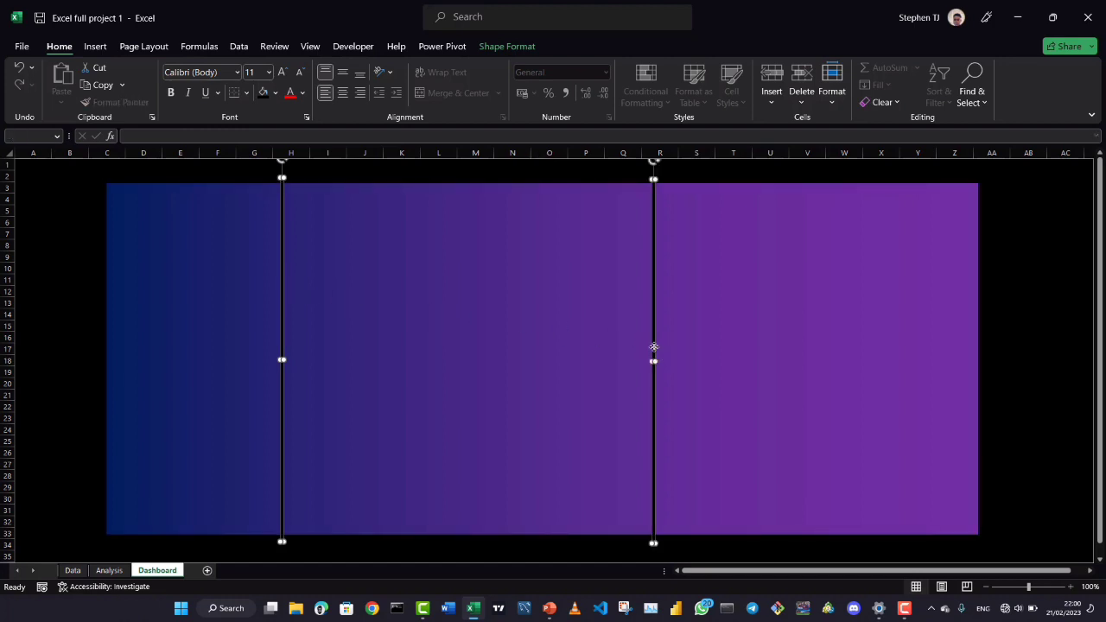
left_click(181, 336, "ctrl")
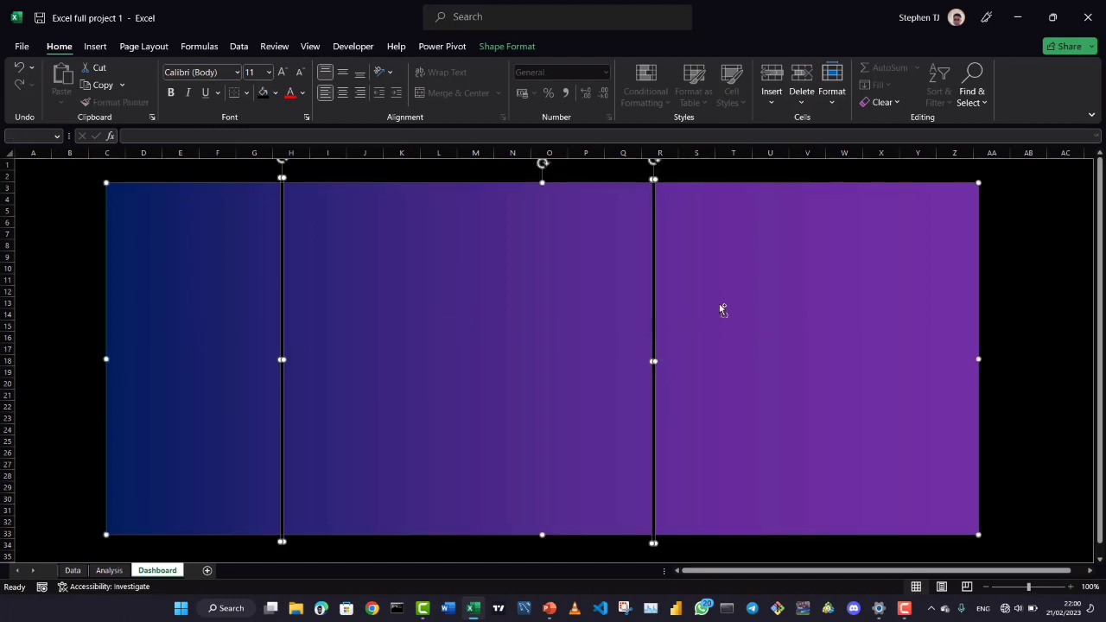
left_click_drag(720, 284, 716, 289)
left_click(54, 298)
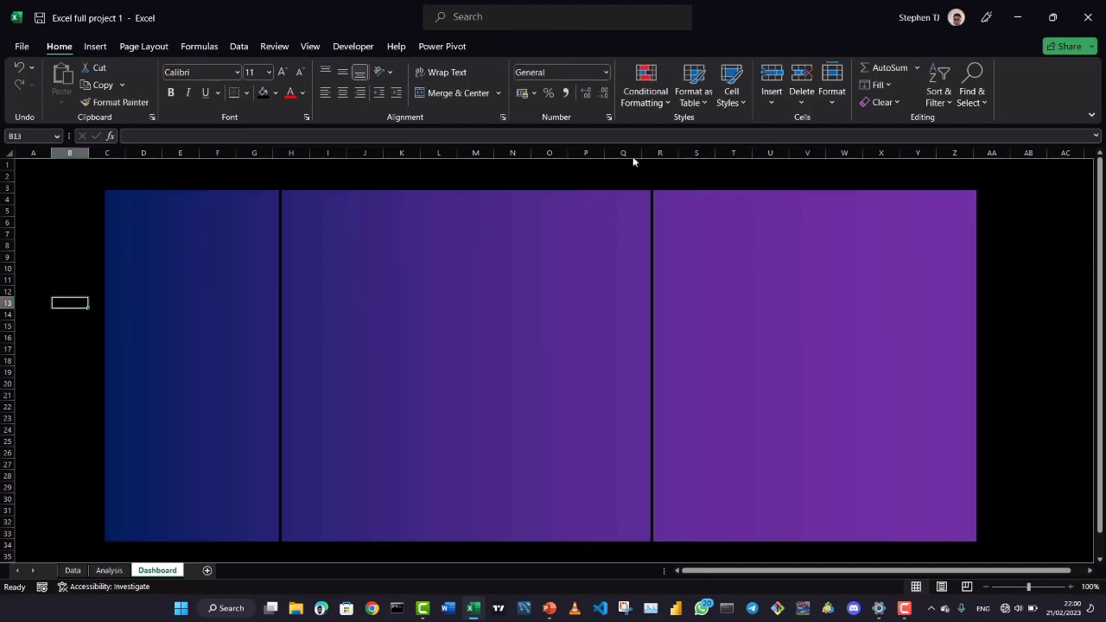
Shift the first divider slightly toward column G
key("F9")
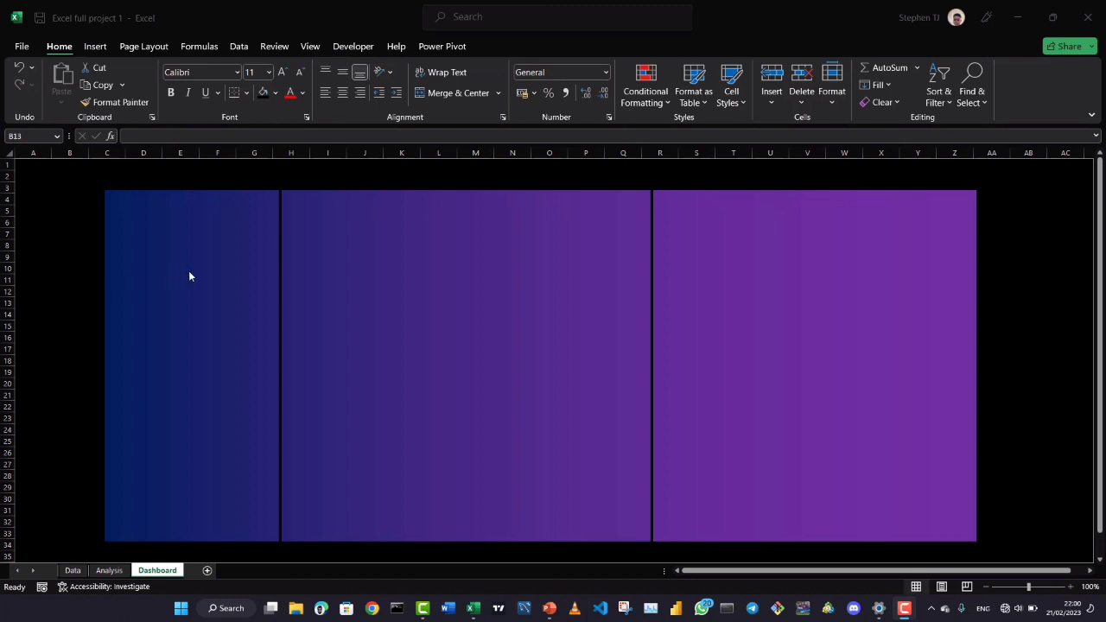
left_click(280, 292)
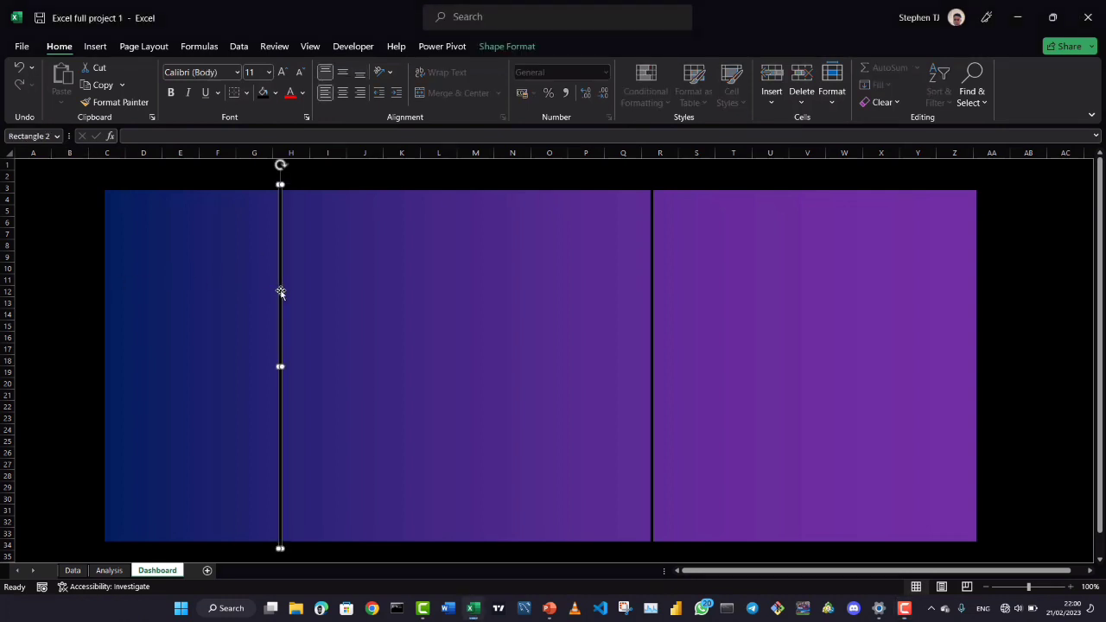
left_click_drag(279, 290, 275, 291)
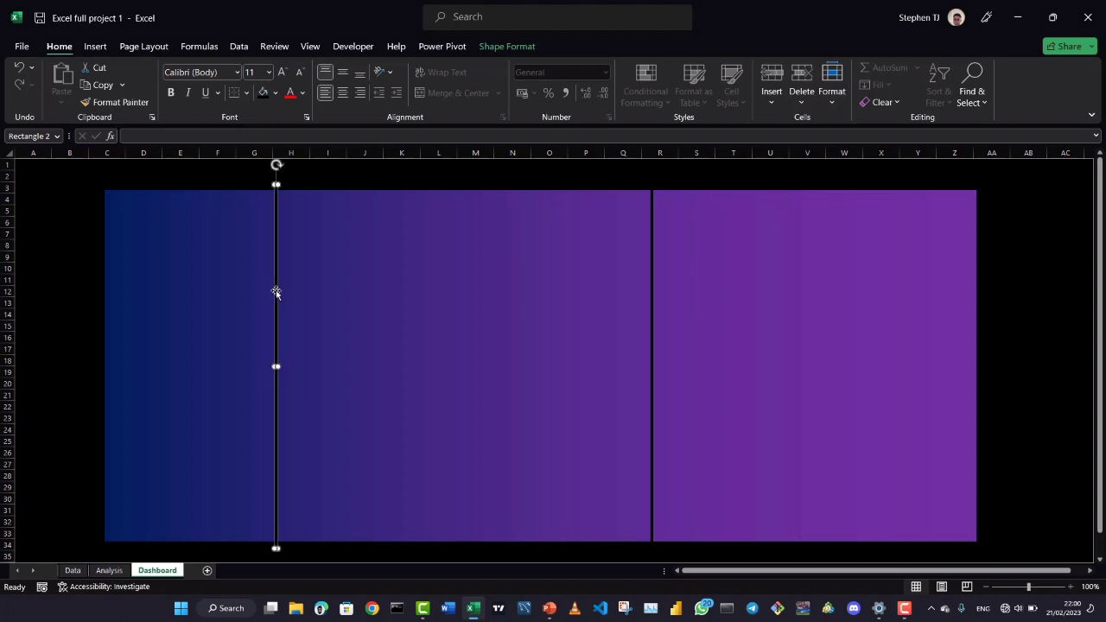
Examine the sales, profit, quantity and customer-count figures on the Analysis sheet
left_click(62, 304)
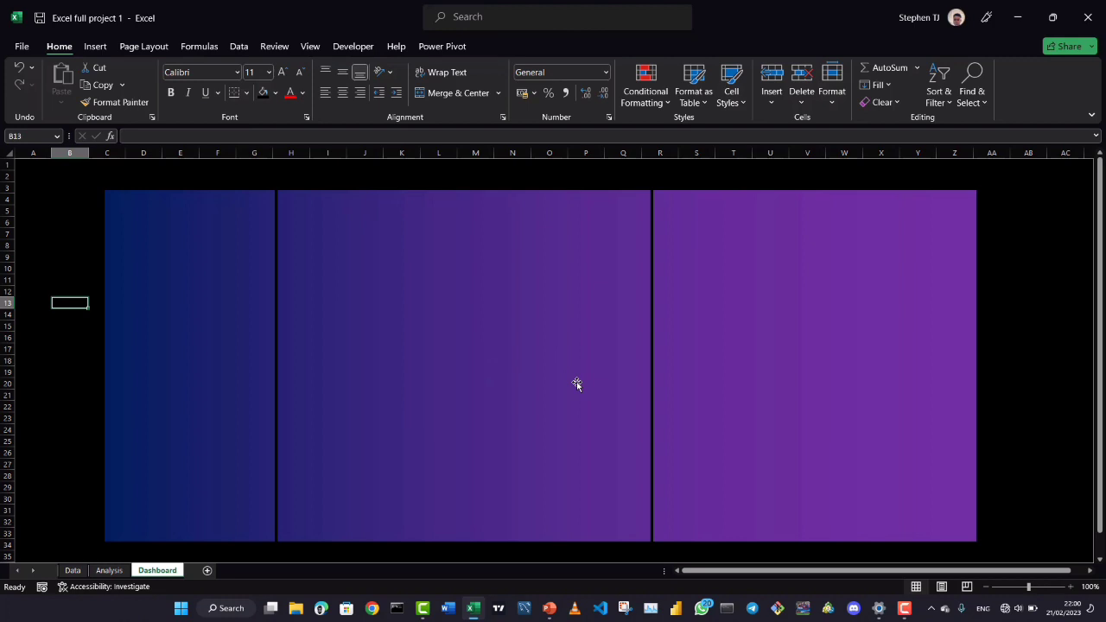
left_click(65, 465)
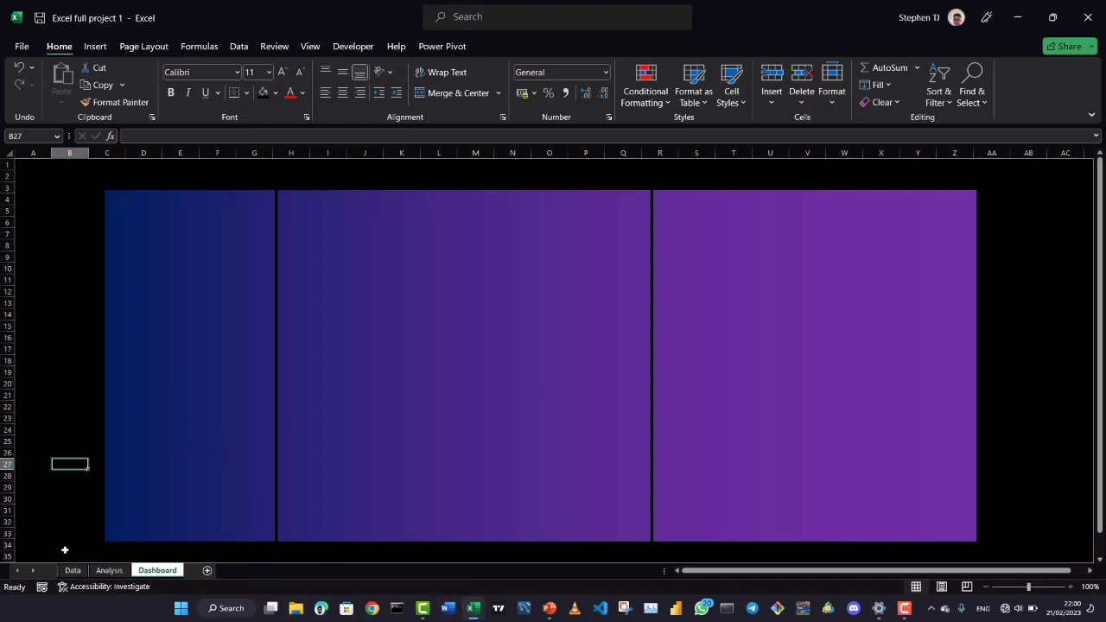
left_click(108, 570)
scroll(112, 328, "up", 3)
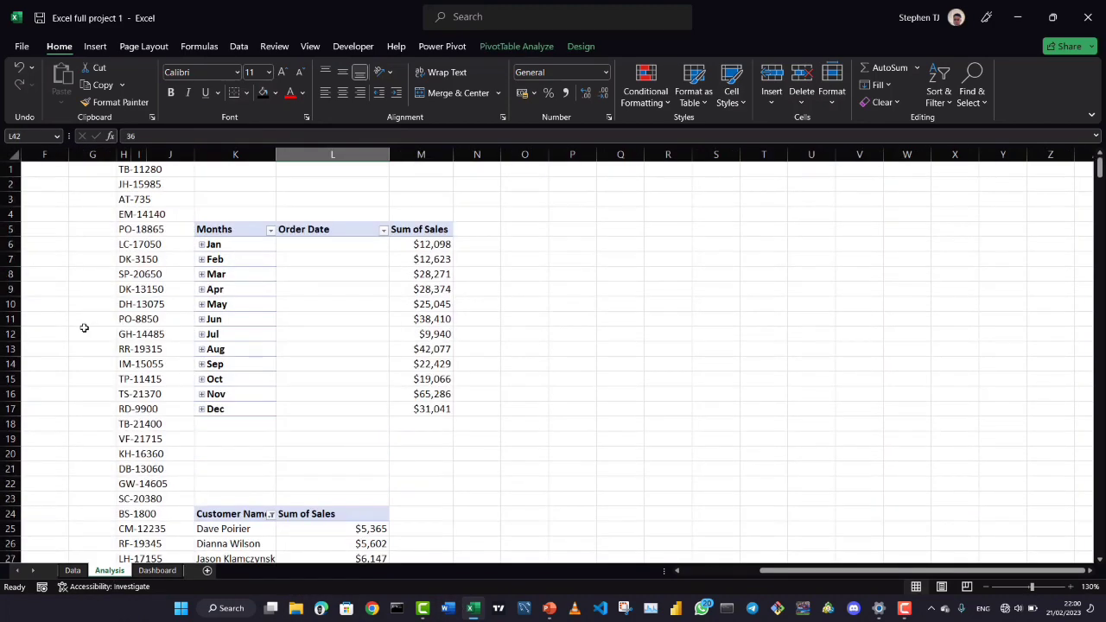
scroll(84, 328, "left", 5)
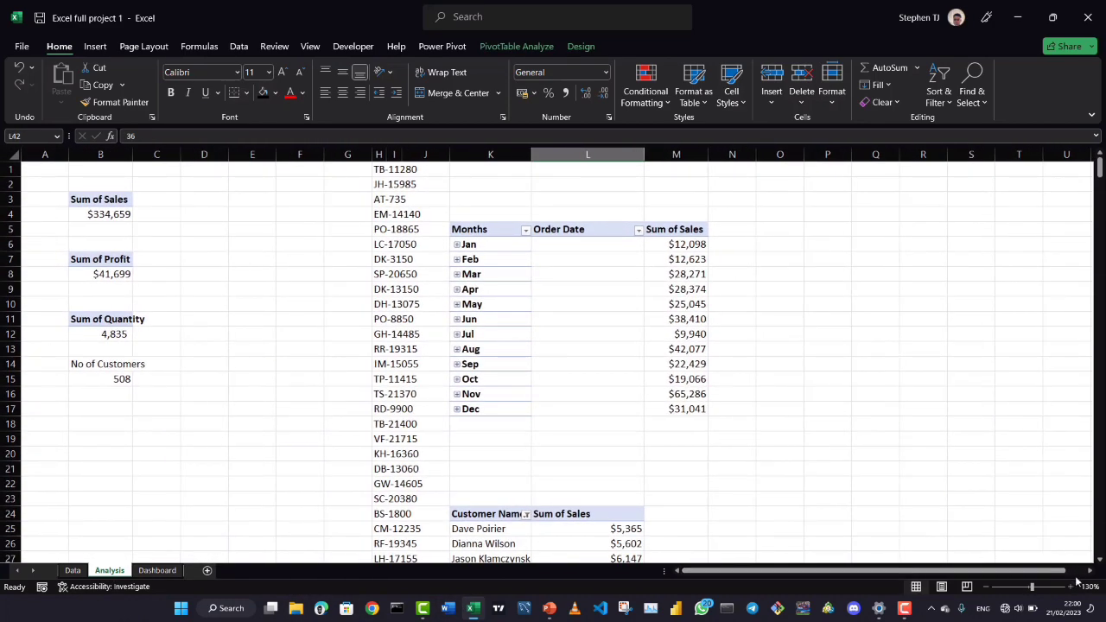
left_click(1072, 587)
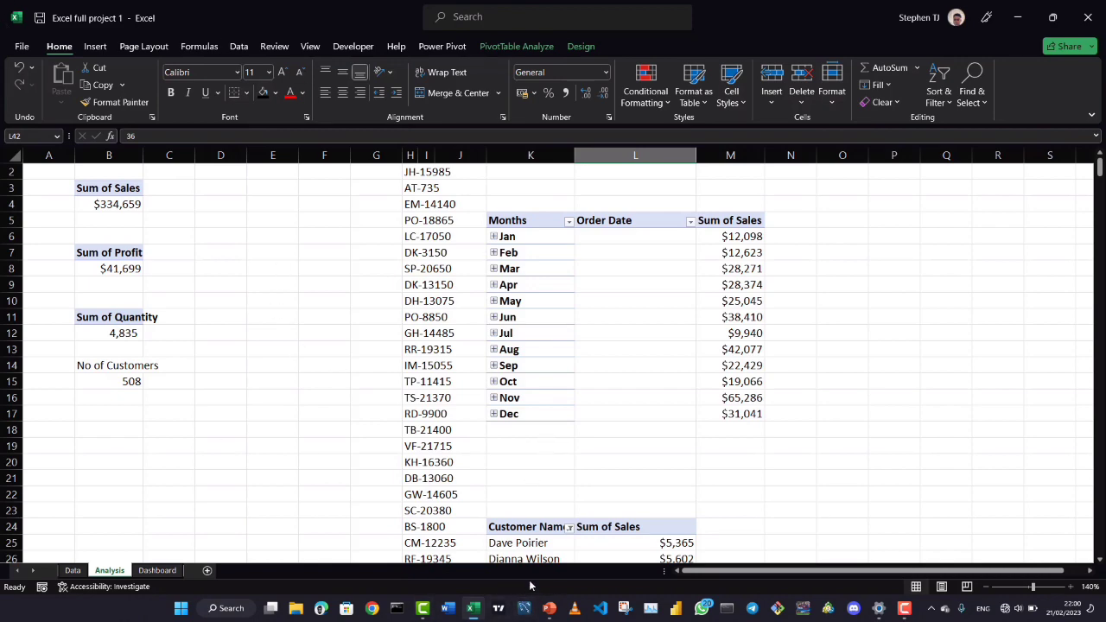
On the Dashboard sheet, draw a rectangle about 3.65 by 6.85 cm near the top of the gradient panel's first section
left_click(157, 571)
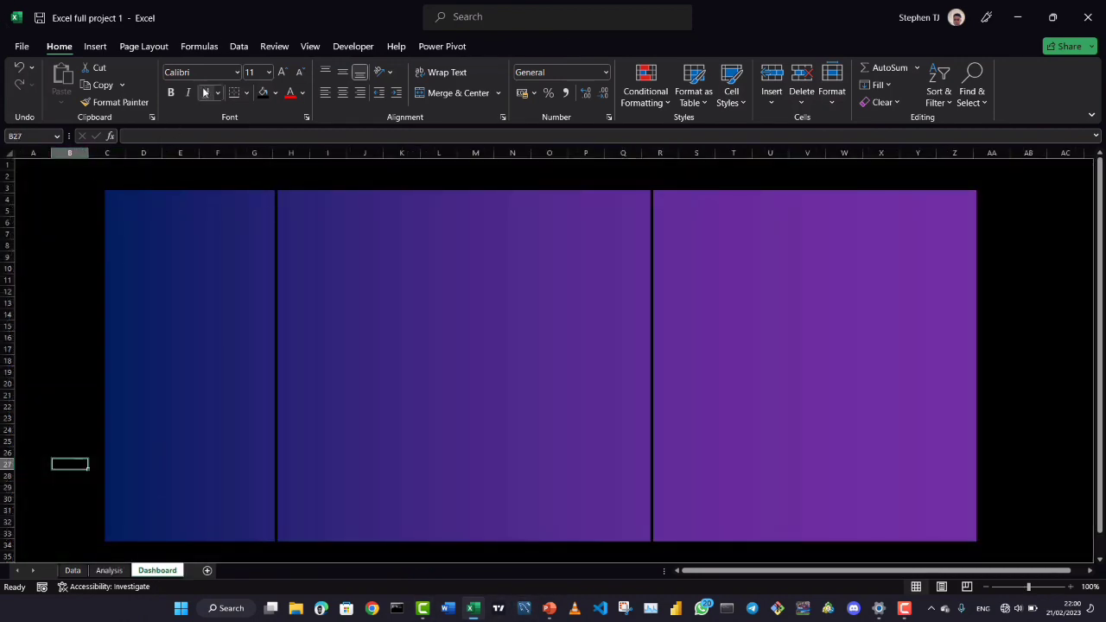
left_click(95, 47)
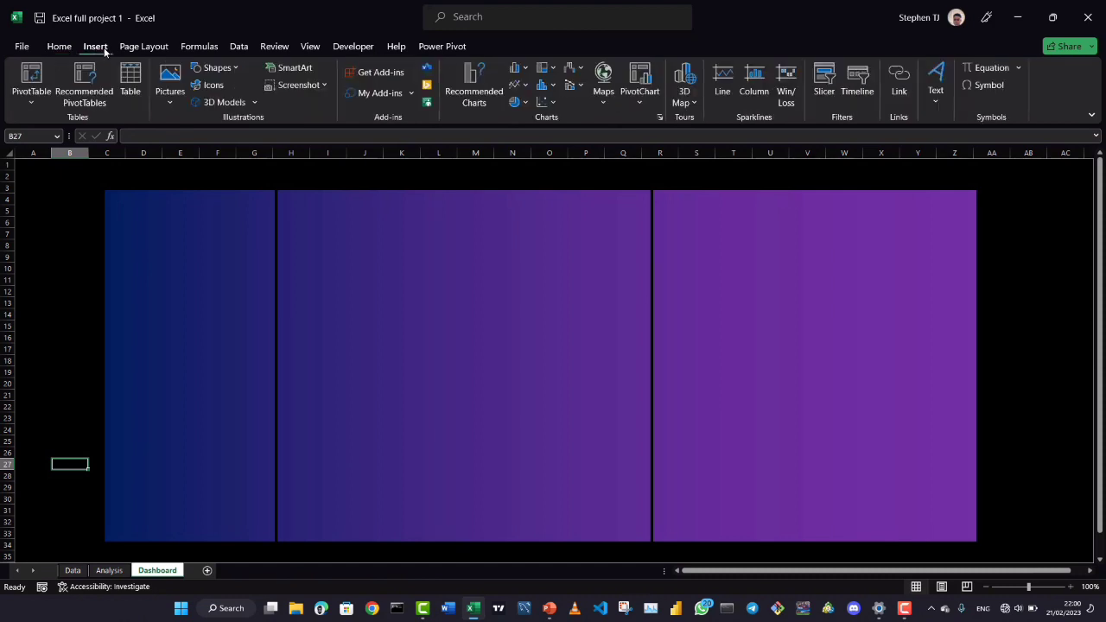
left_click(216, 67)
left_click(235, 103)
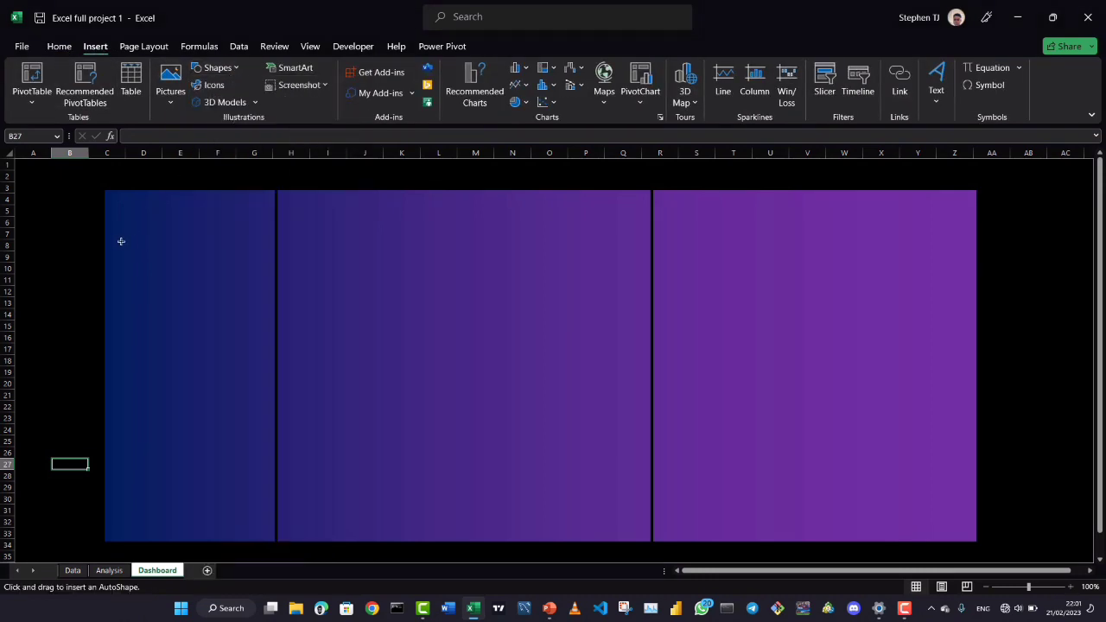
left_click_drag(122, 227, 261, 306)
left_click_drag(203, 274, 263, 259)
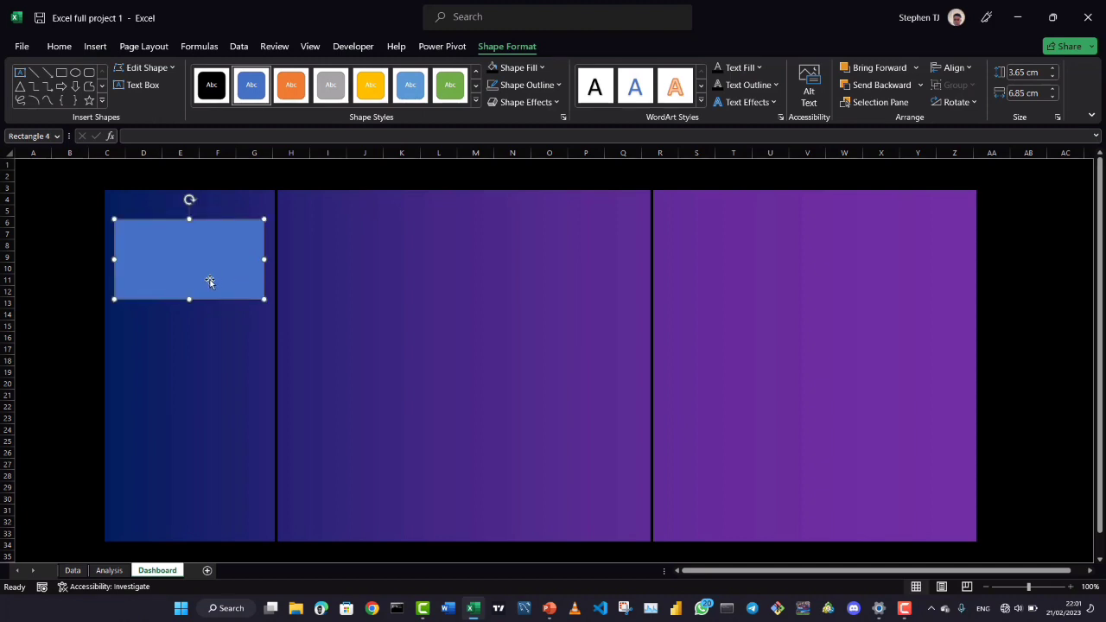
scroll(147, 355, "down", 2)
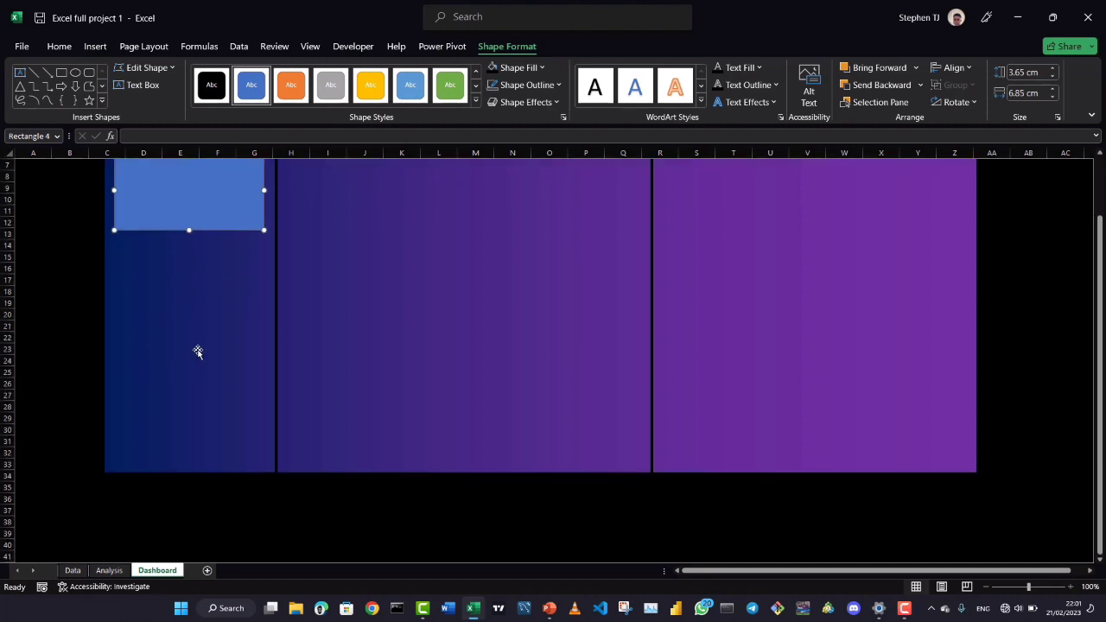
scroll(198, 350, "up", 2)
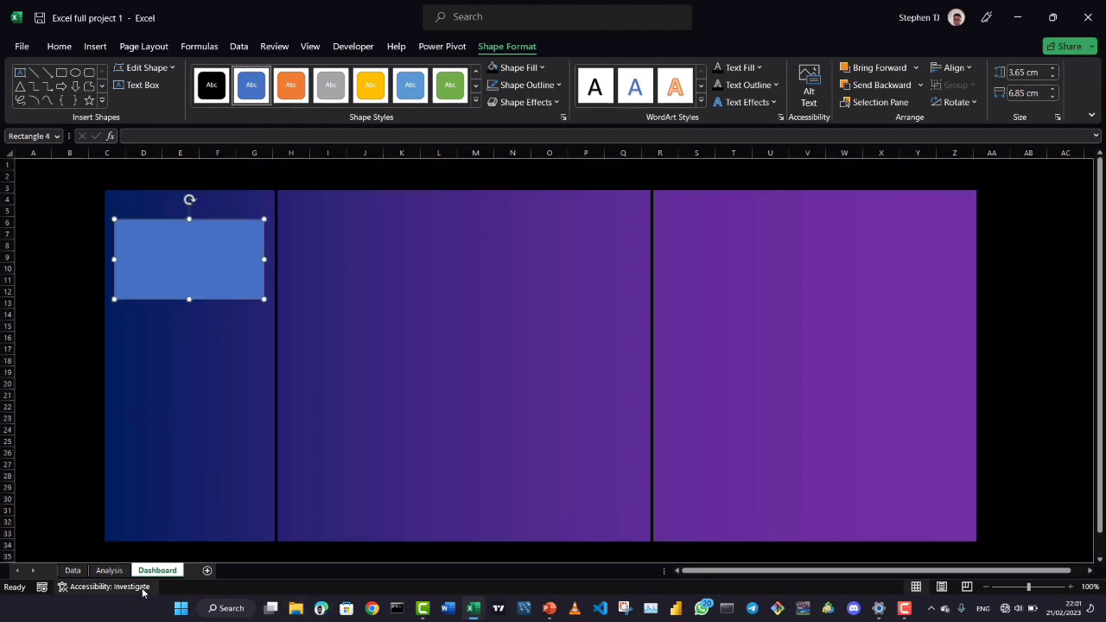
left_click(109, 570)
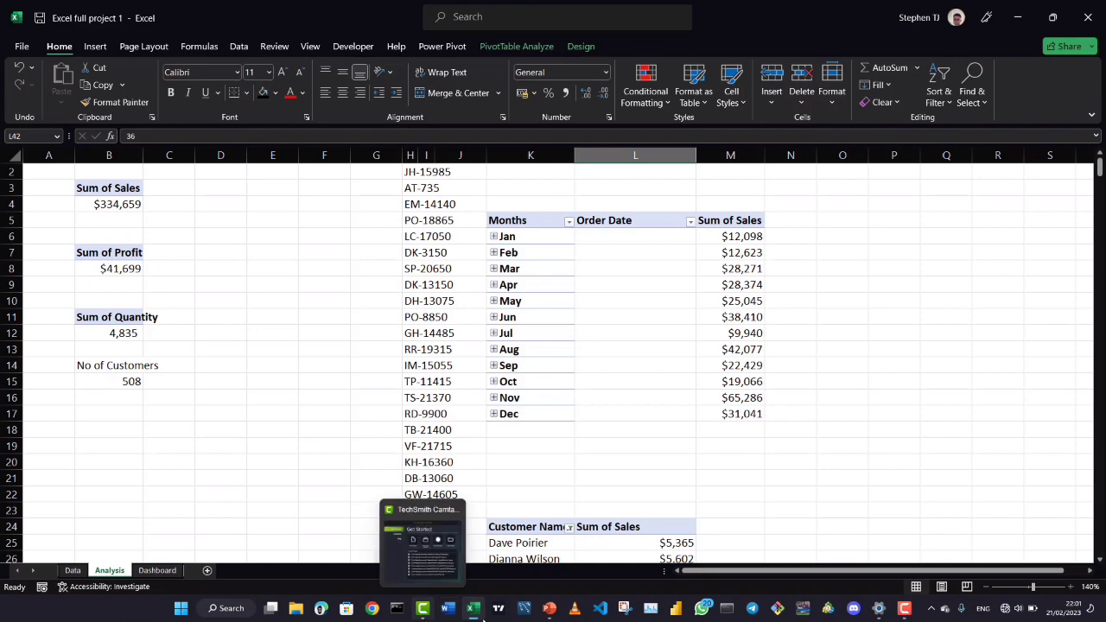
left_click(157, 570)
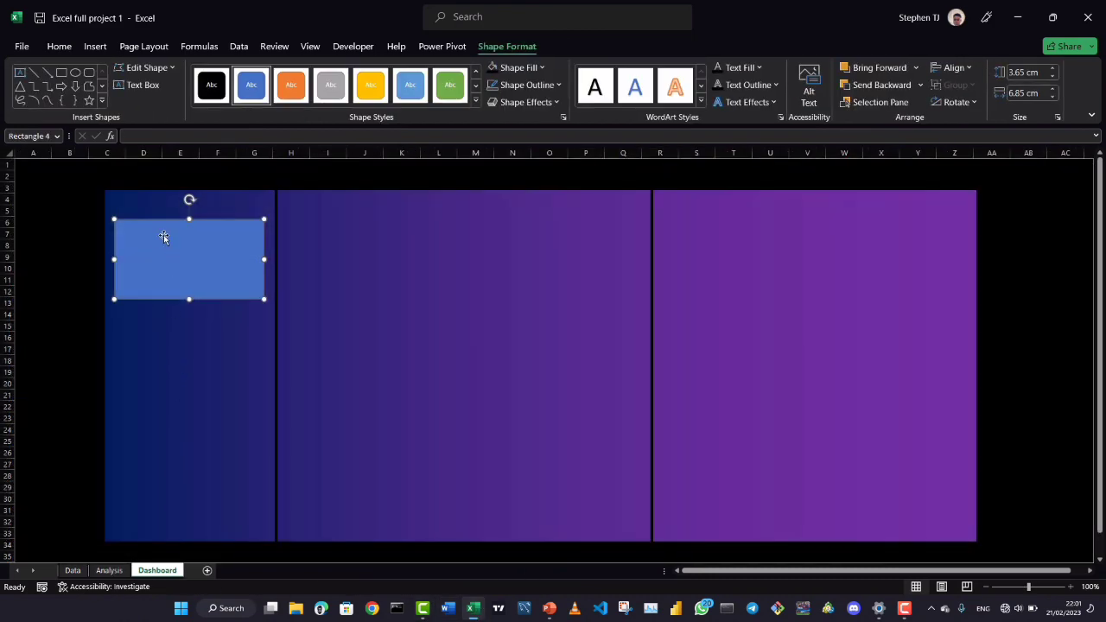
left_click_drag(167, 252, 167, 246)
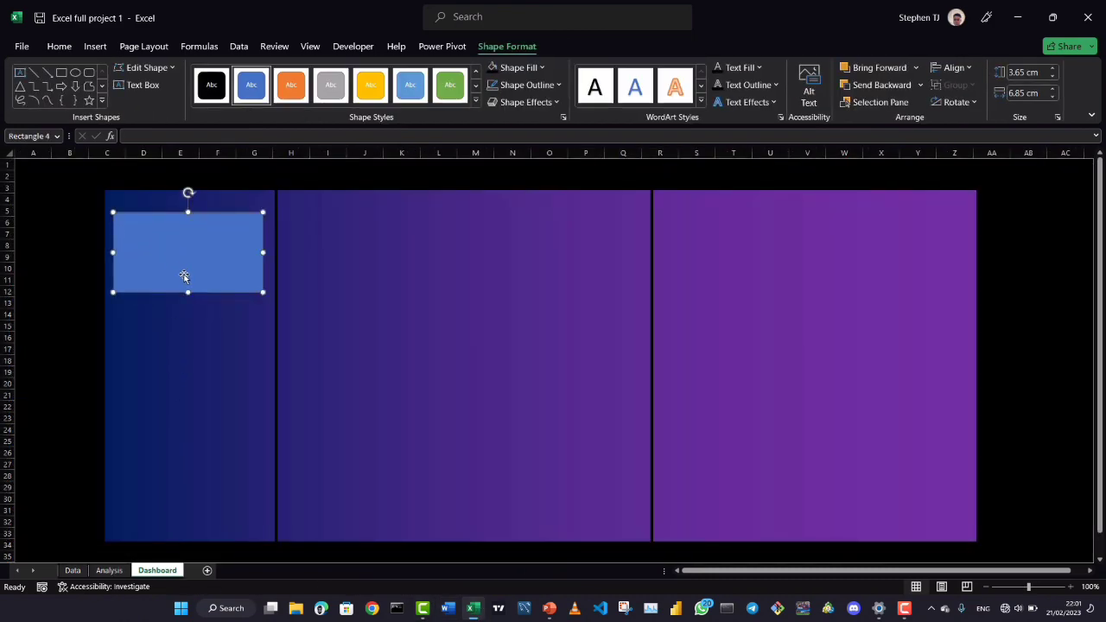
Reduce the rectangle's height to about 3.28 cm and duplicate it three times, stacking the copies down the first section
left_click_drag(187, 292, 187, 342)
key("ctrl+d")
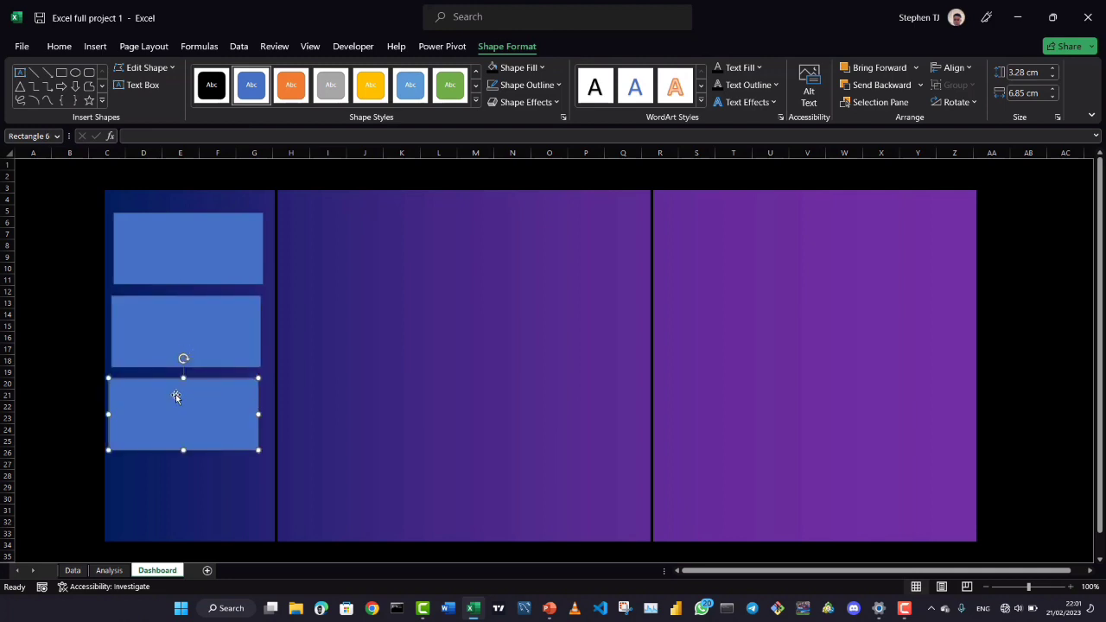
key("ctrl+d")
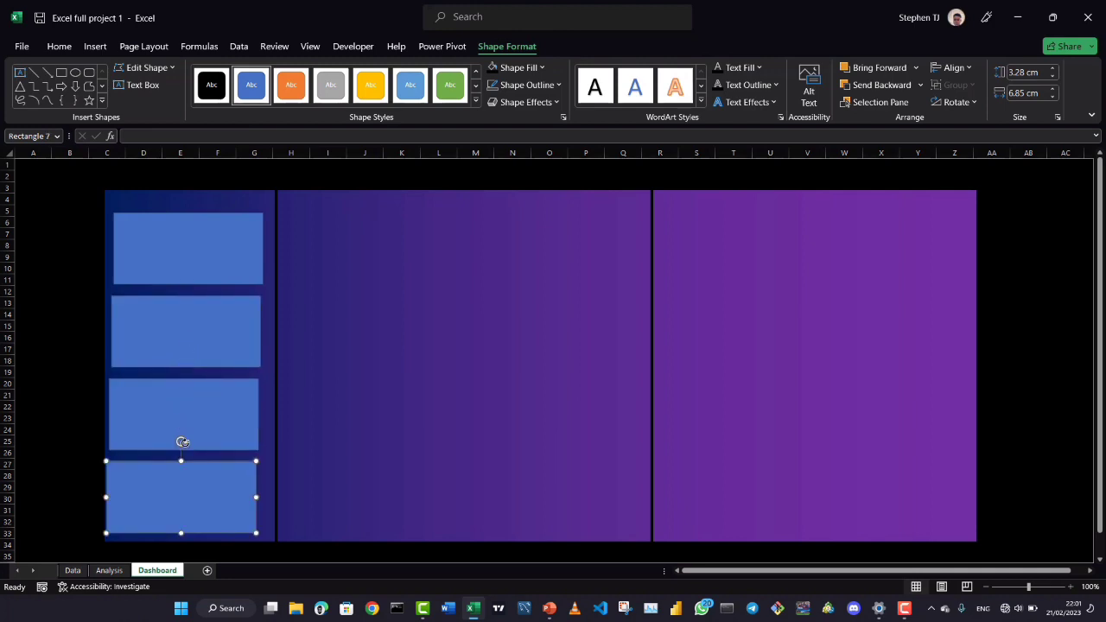
left_click_drag(181, 492, 186, 490)
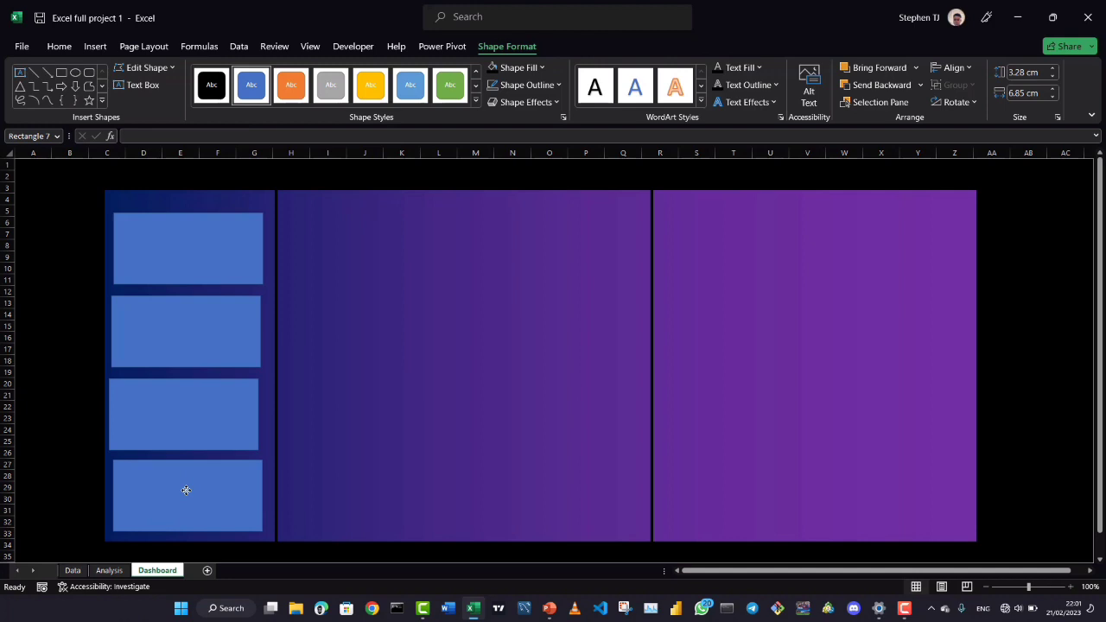
Move the top rectangle up slightly and reduce its height to about 2.73 cm
left_click_drag(194, 260, 194, 256)
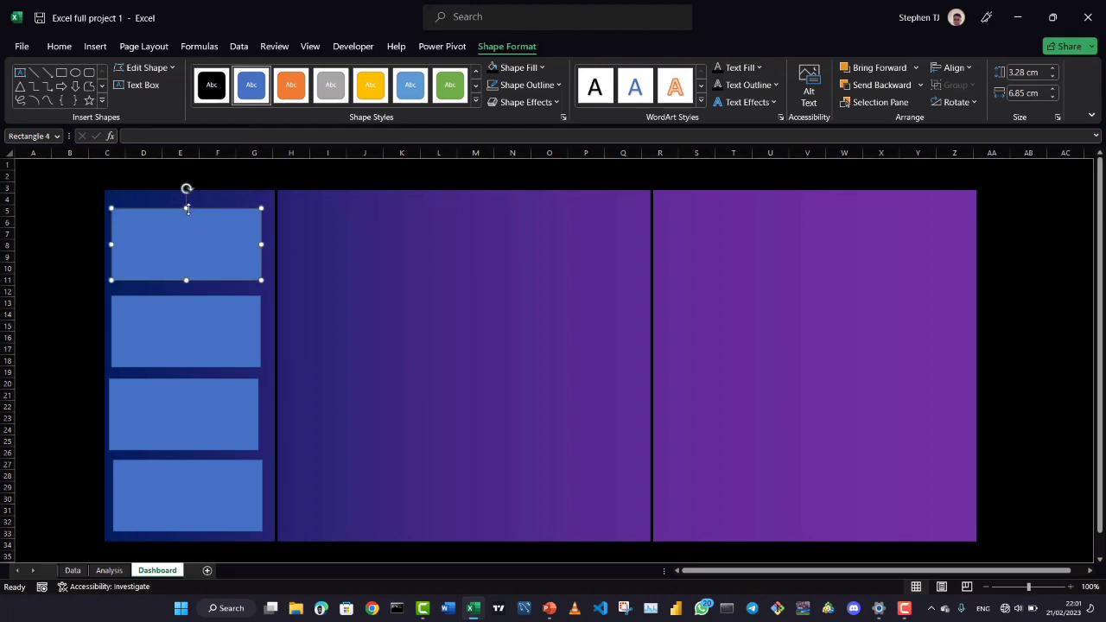
left_click_drag(188, 210, 187, 222)
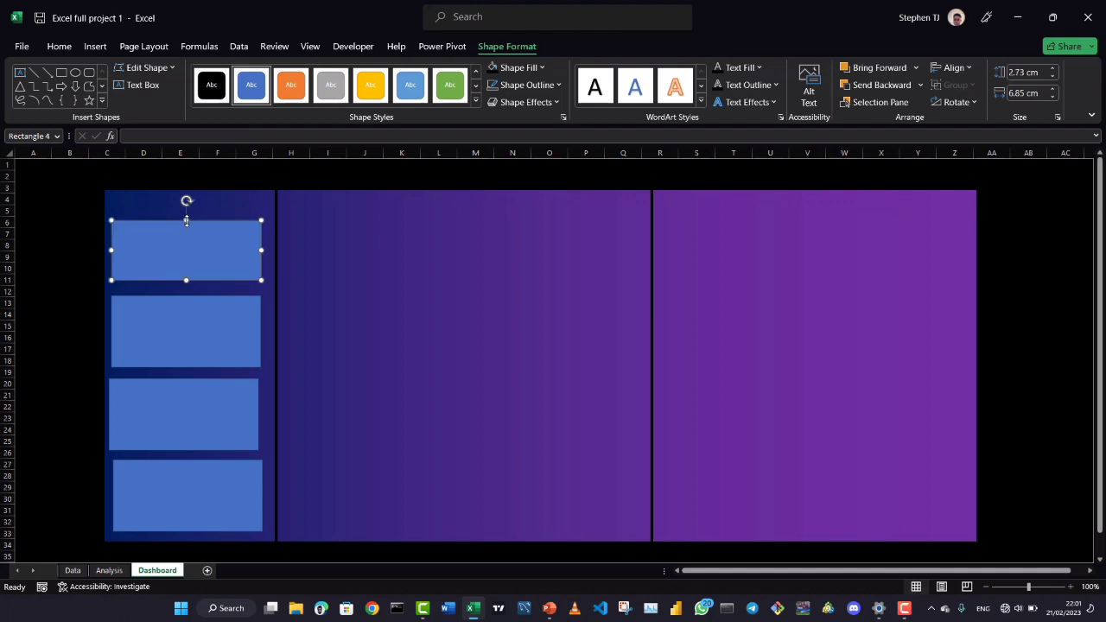
Delete the three rectangle copies below the top one
left_click(189, 343)
key("Delete")
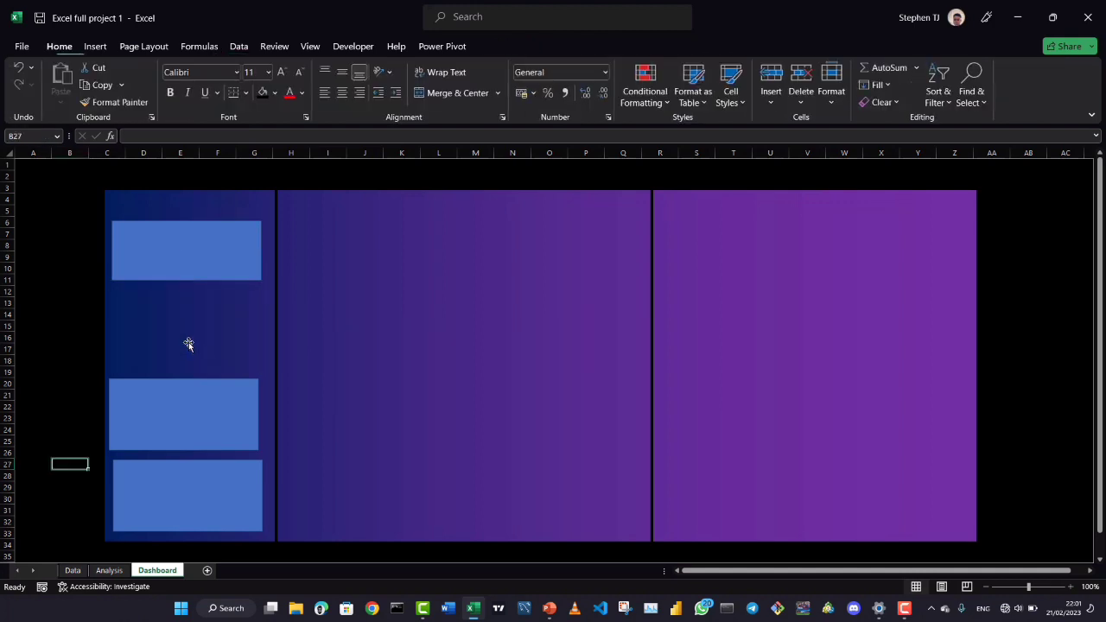
left_click(181, 403)
key("Delete")
left_click(173, 501)
key("Delete")
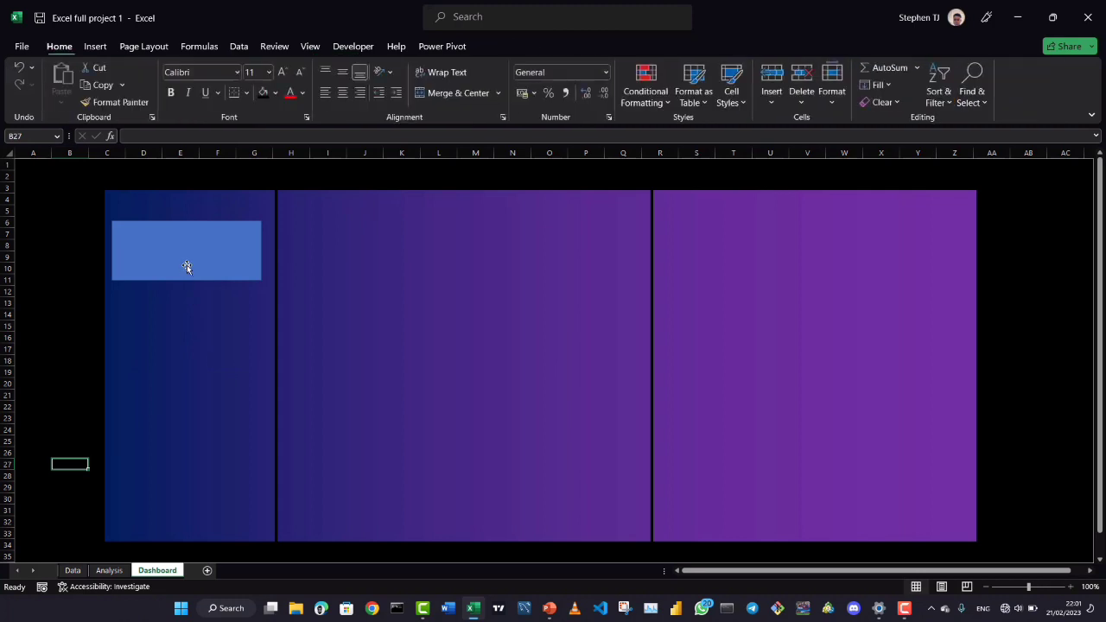
Duplicate the top rectangle three times and space the copies in a column down the first section to row 33
left_click(187, 264)
key("ctrl+d")
key("ctrl+d")
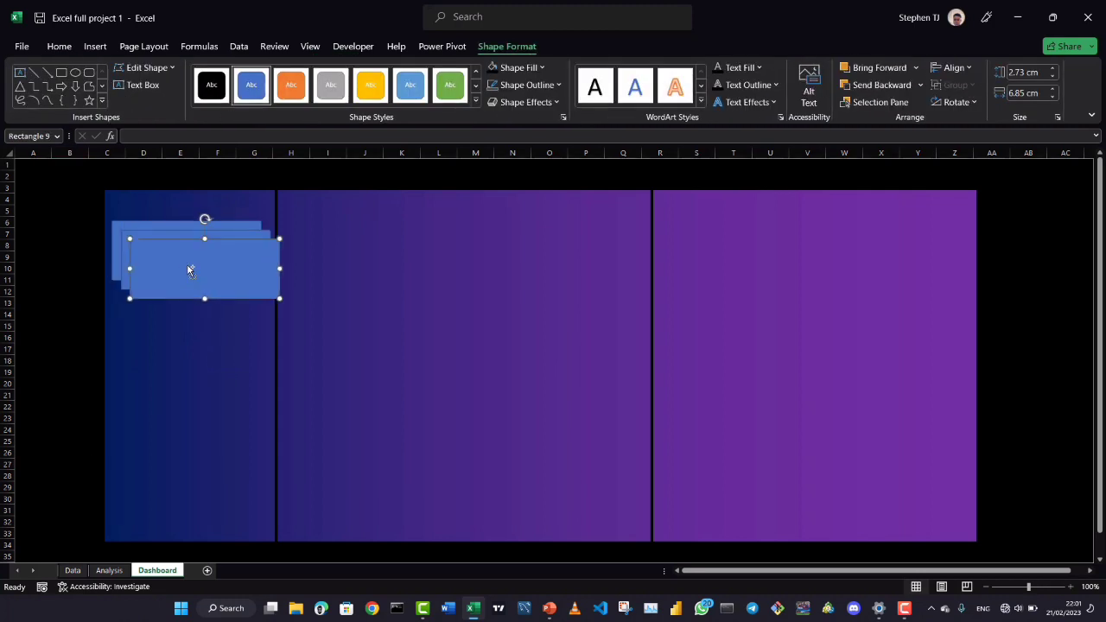
key("ctrl+d")
left_click_drag(203, 281, 171, 455)
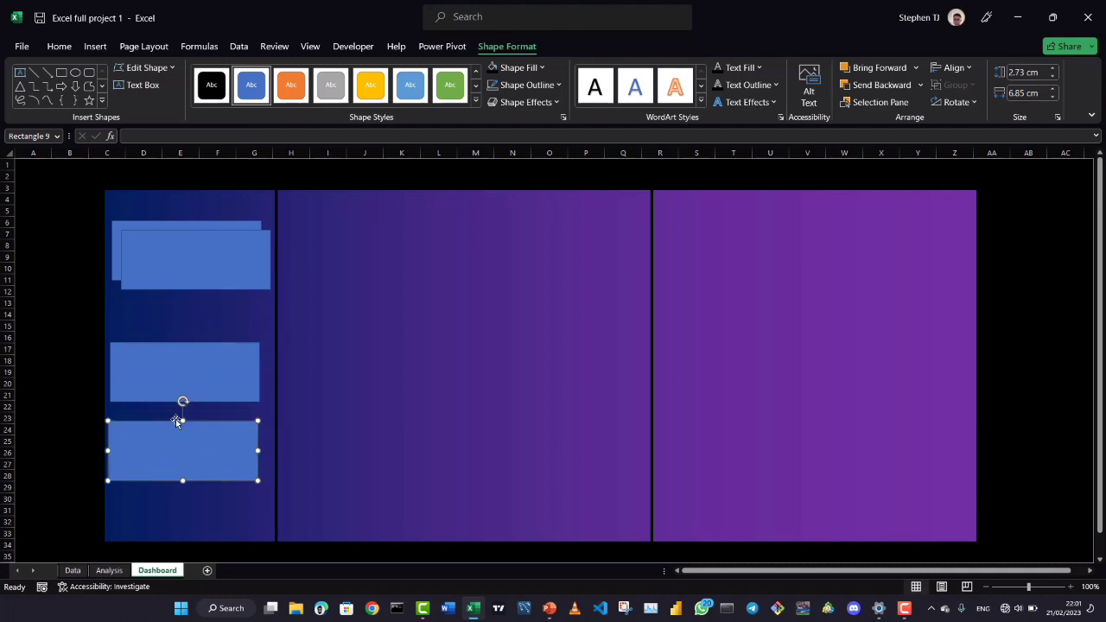
left_click_drag(195, 275, 187, 305)
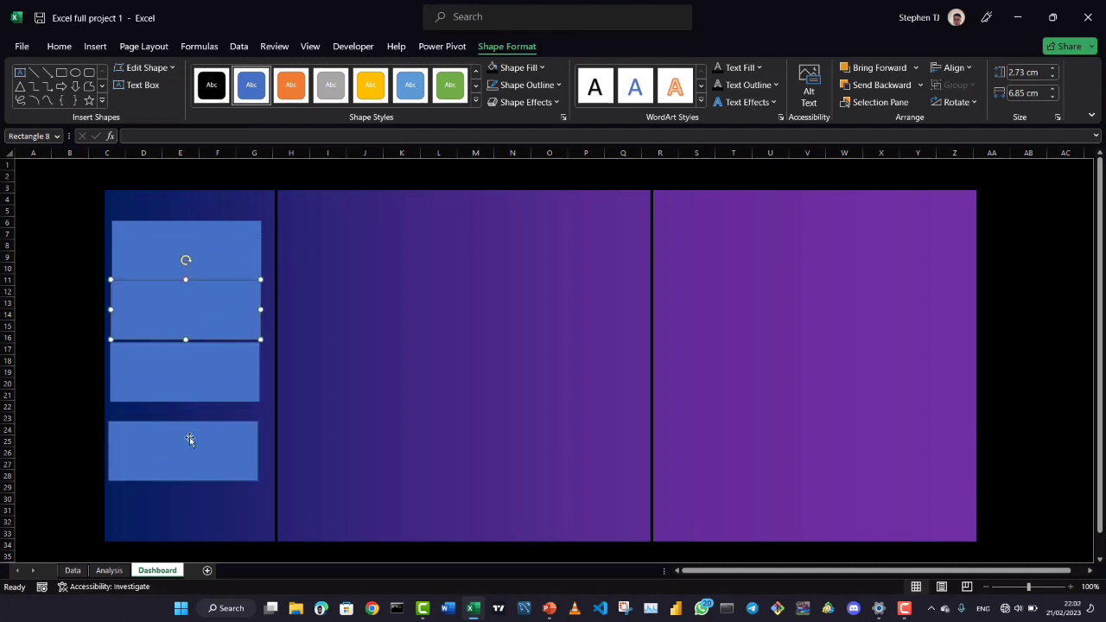
left_click_drag(190, 440, 193, 493)
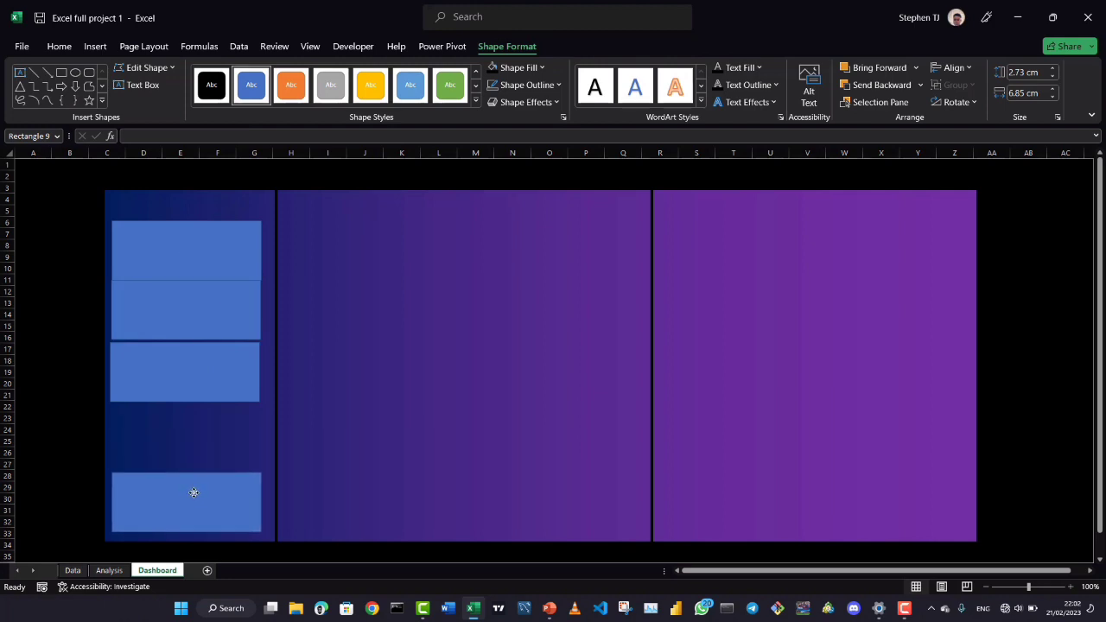
left_click_drag(198, 395, 197, 427)
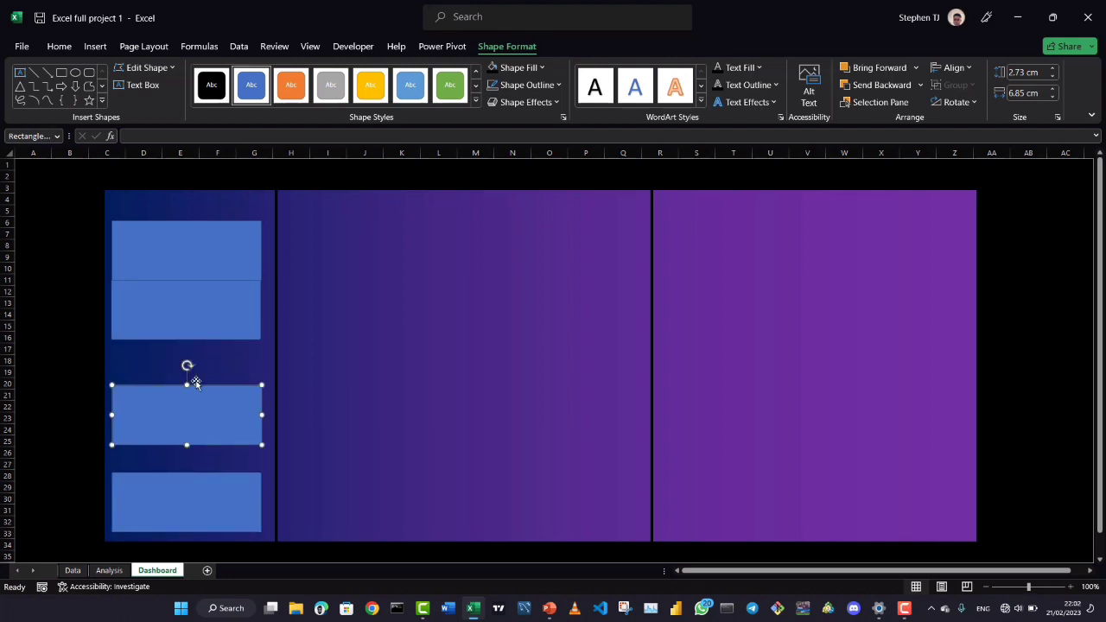
left_click_drag(201, 307, 204, 334)
Remove the top rectangle's fill and give it a white 1½ pt outline
left_click(204, 255)
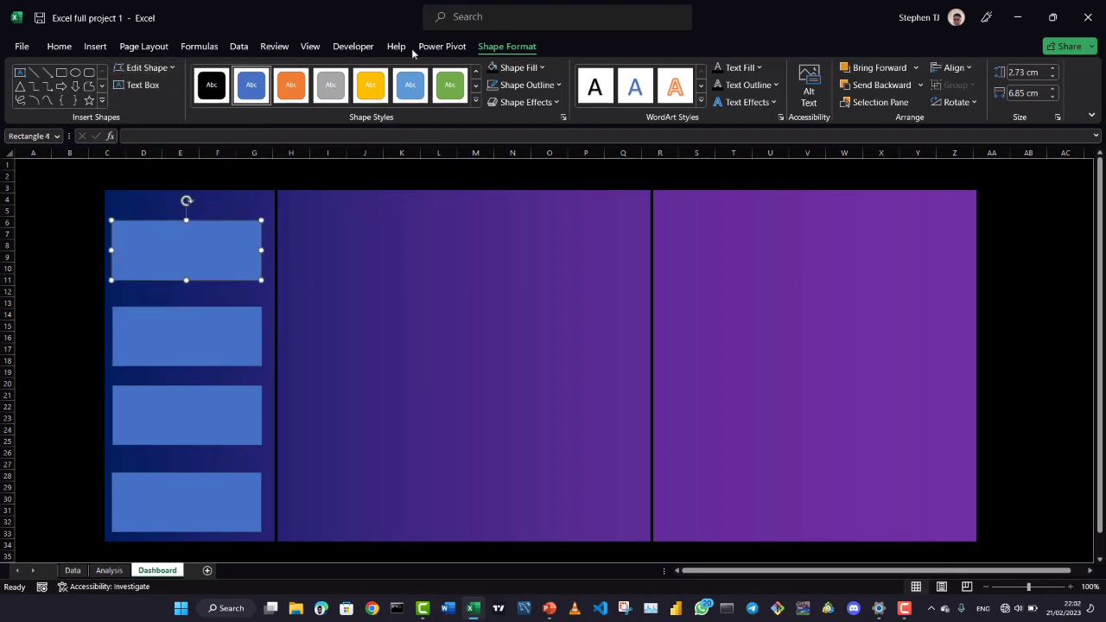
left_click(540, 67)
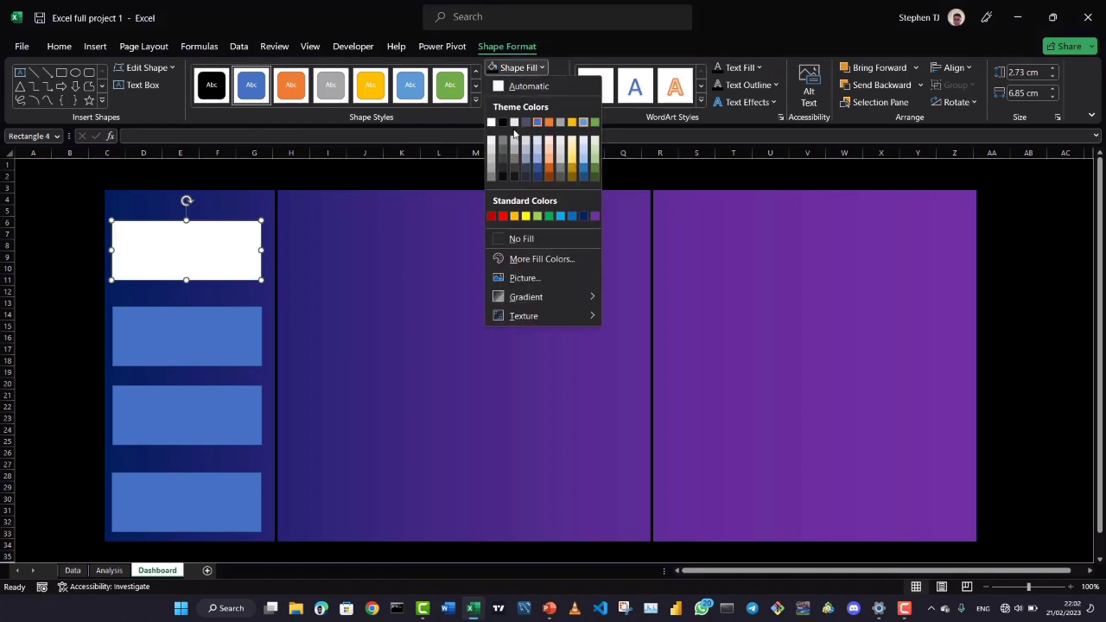
left_click(512, 239)
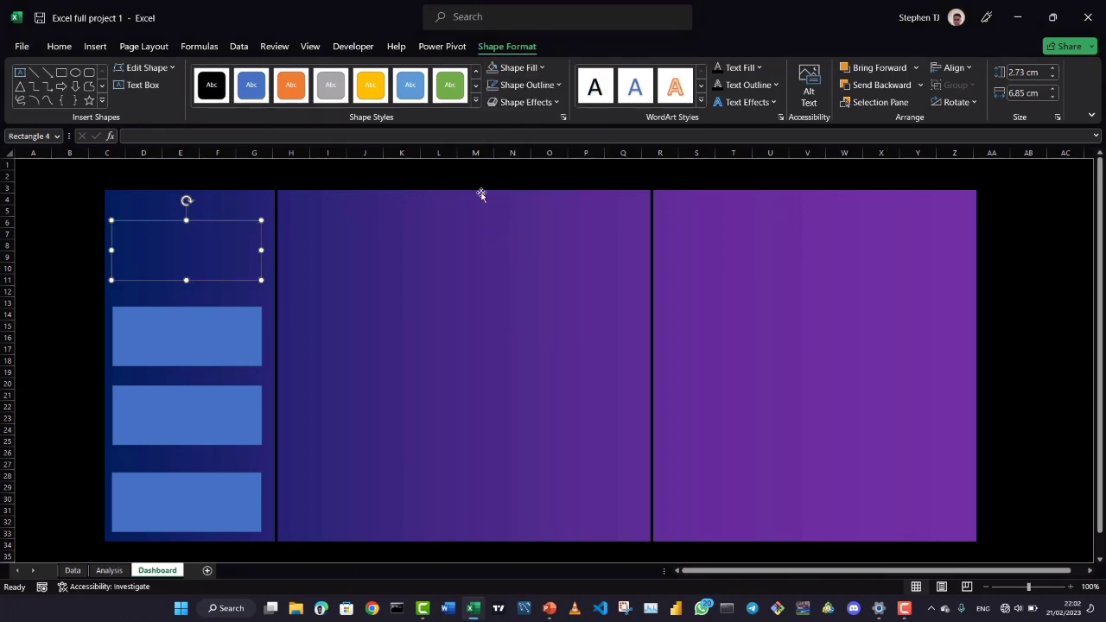
left_click(549, 86)
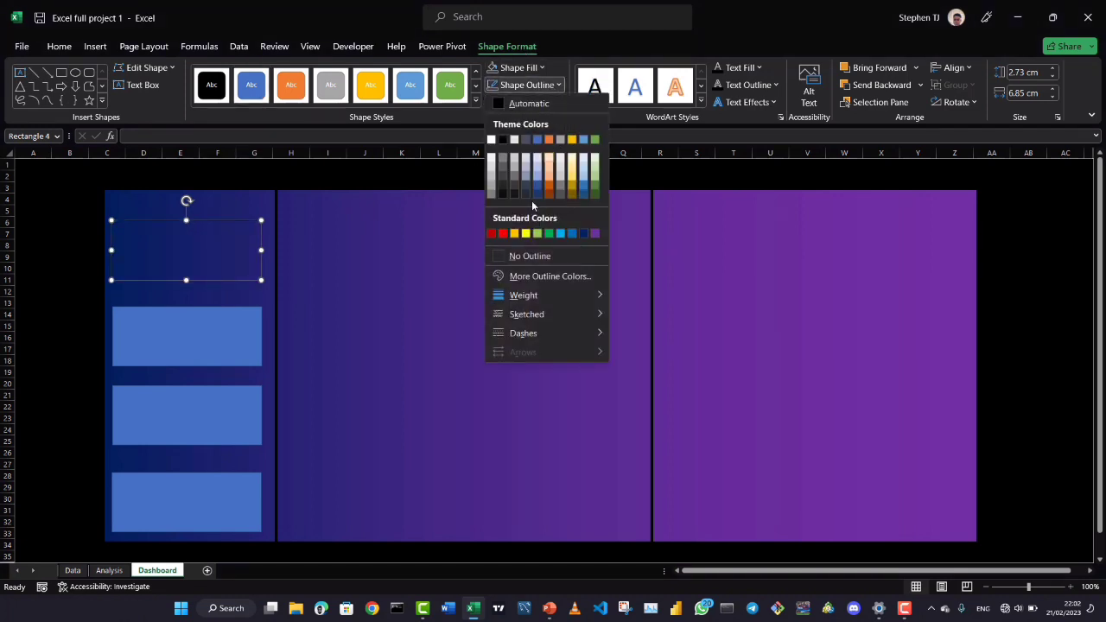
left_click(535, 185)
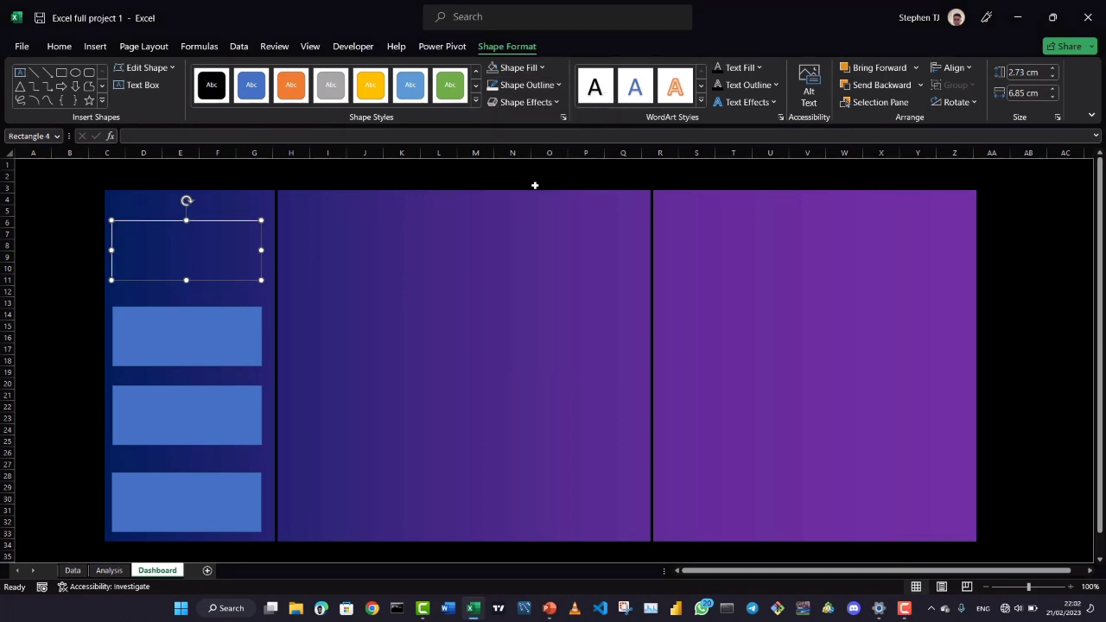
left_click(553, 85)
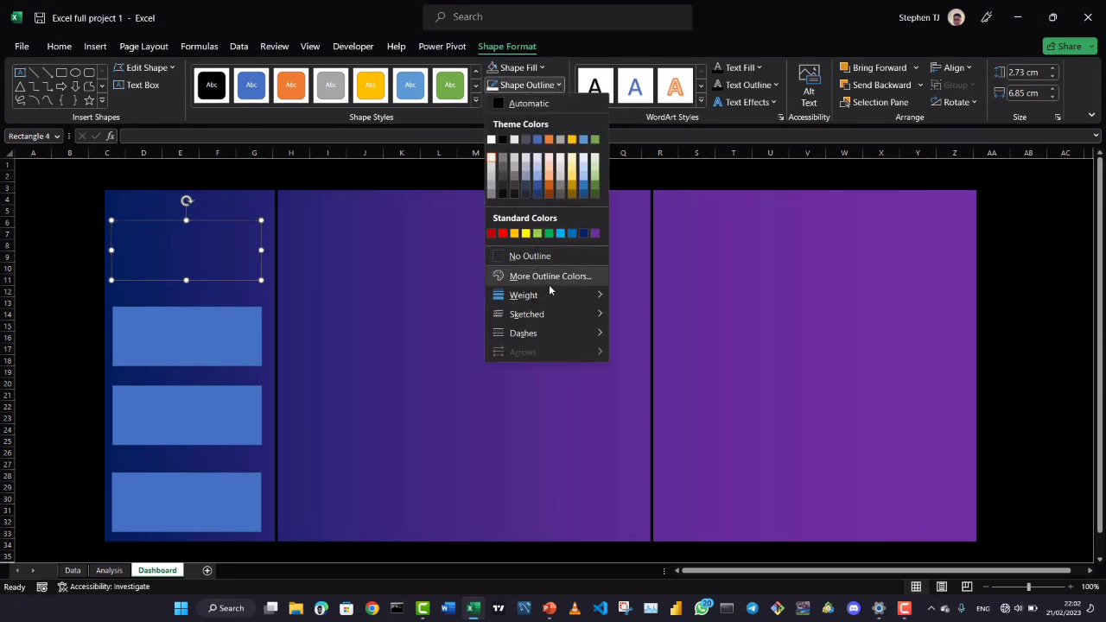
mouse_move(544, 296)
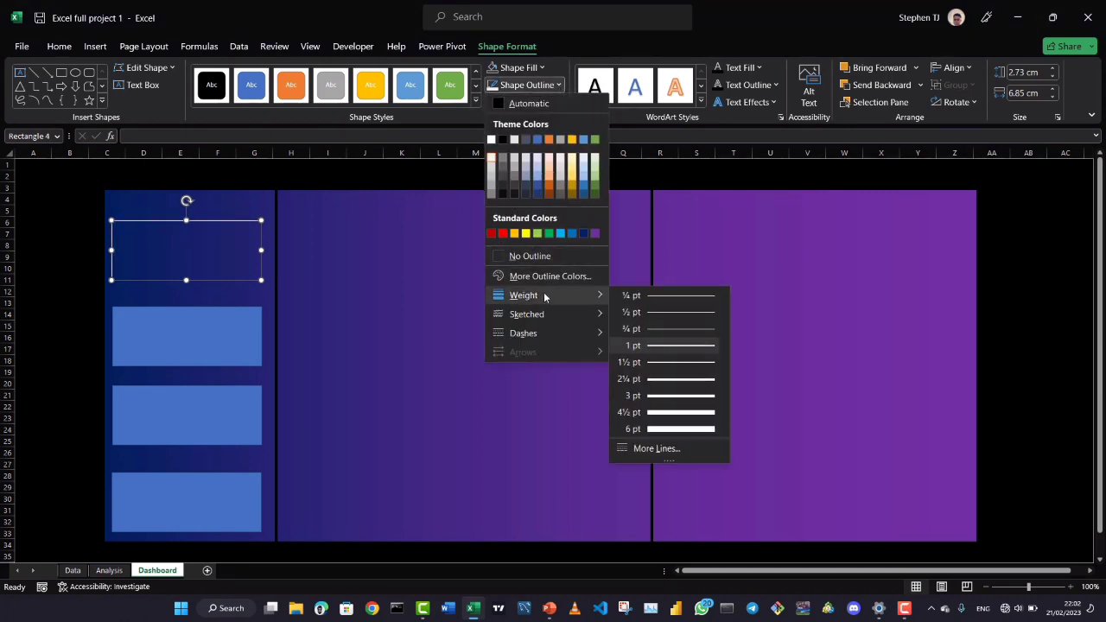
left_click(655, 362)
left_click(75, 351)
left_click_drag(145, 263, 149, 259)
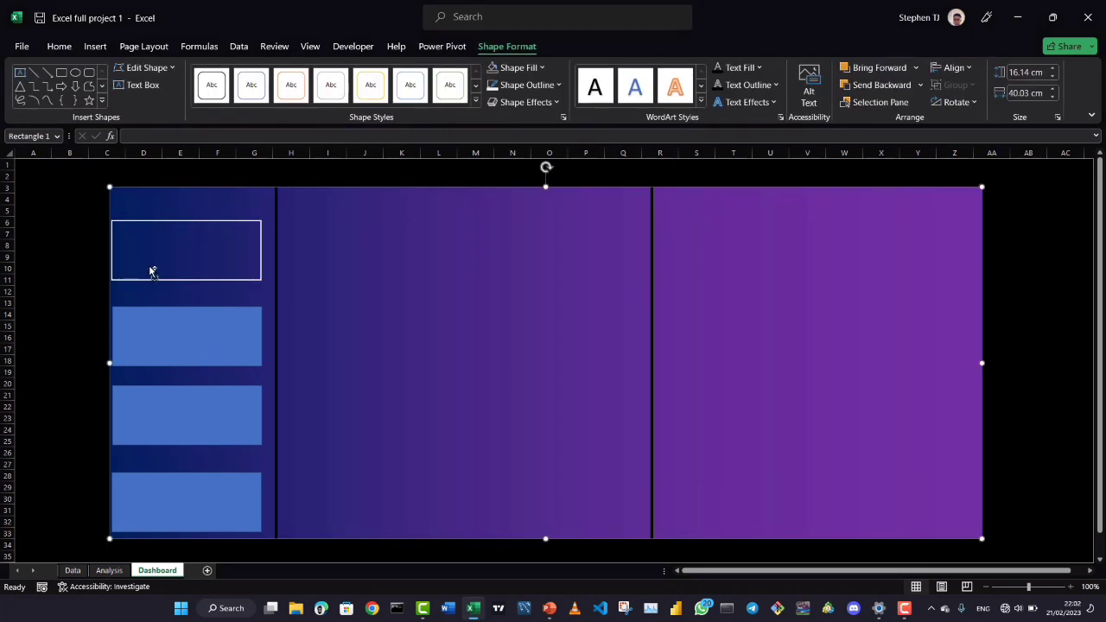
key("ctrl+z")
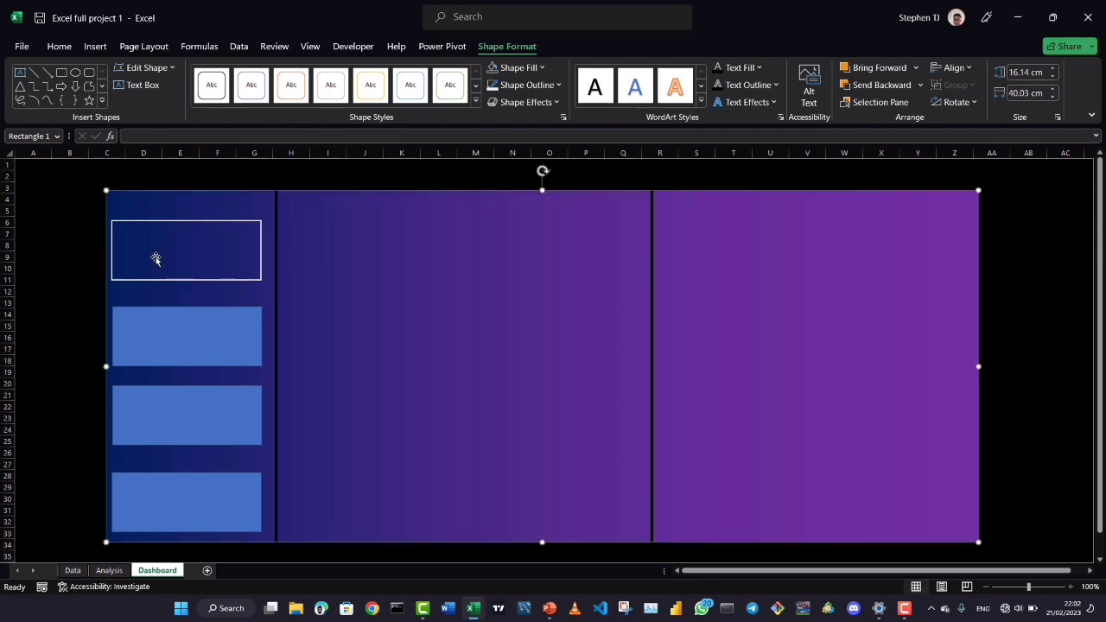
Nudge the top outlined rectangle slightly to the right within the Dashboard's first section
left_click(123, 288)
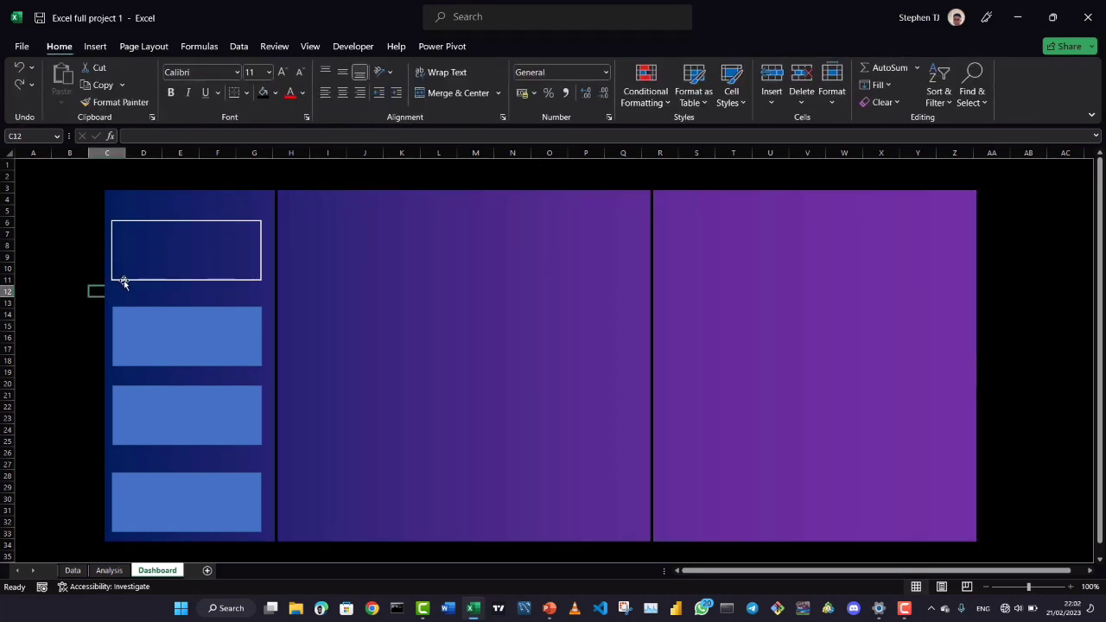
left_click(124, 283)
left_click(87, 278)
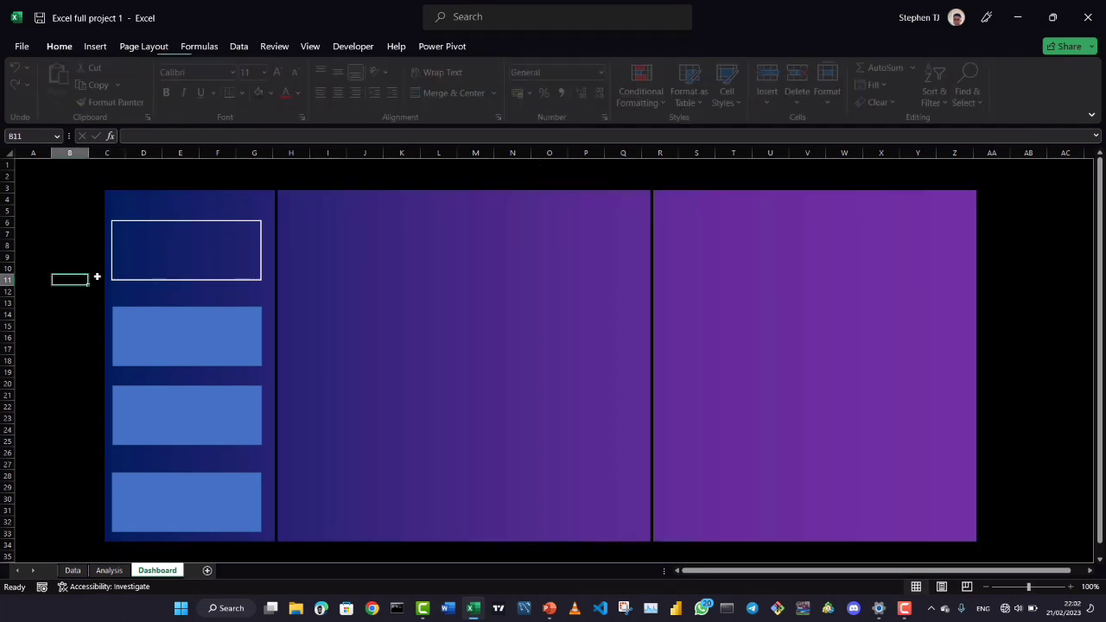
left_click(160, 222)
left_click_drag(171, 247, 148, 279)
left_click(73, 315)
left_click(143, 281)
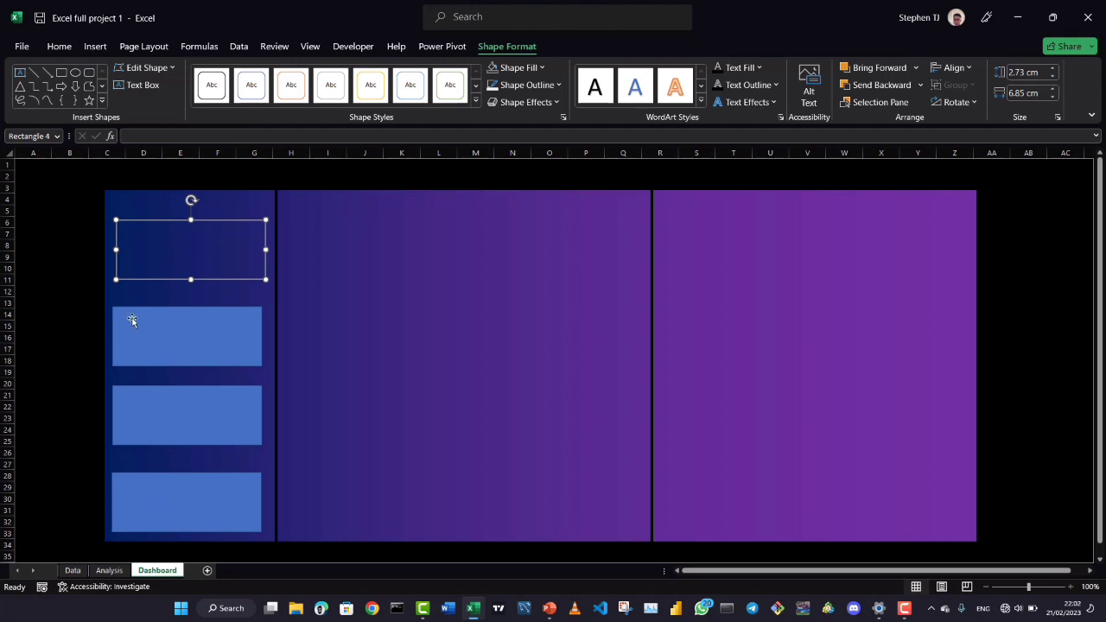
Try to link the top rectangle directly to the Sum of Sales pivot value in Analysis cell B4
left_click(156, 135)
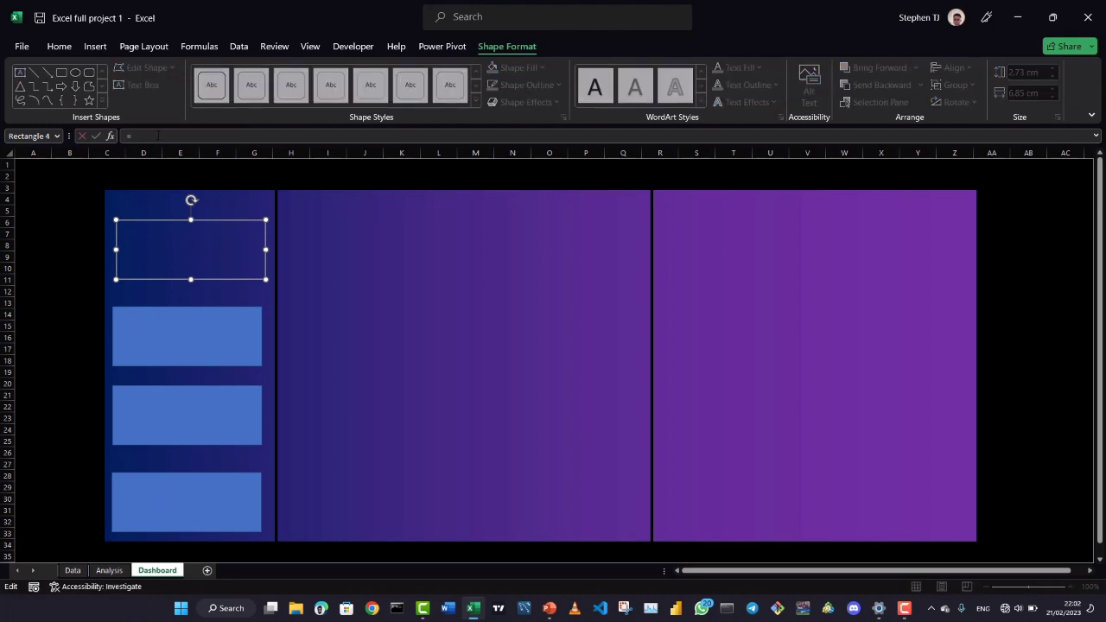
left_click(126, 574)
left_click(113, 208)
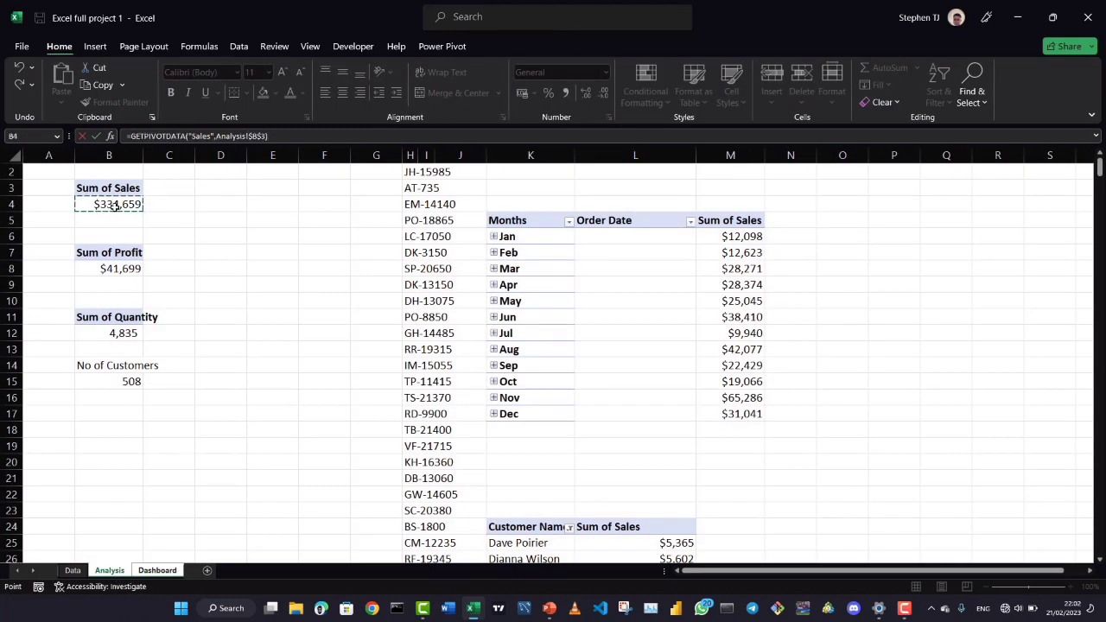
key("Return")
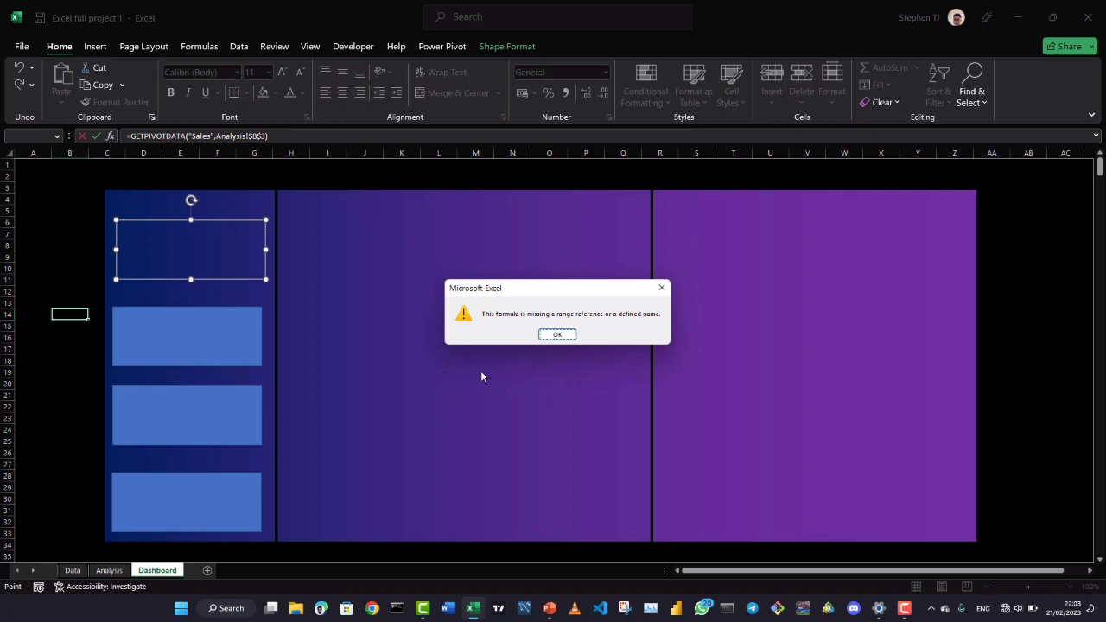
key("Return")
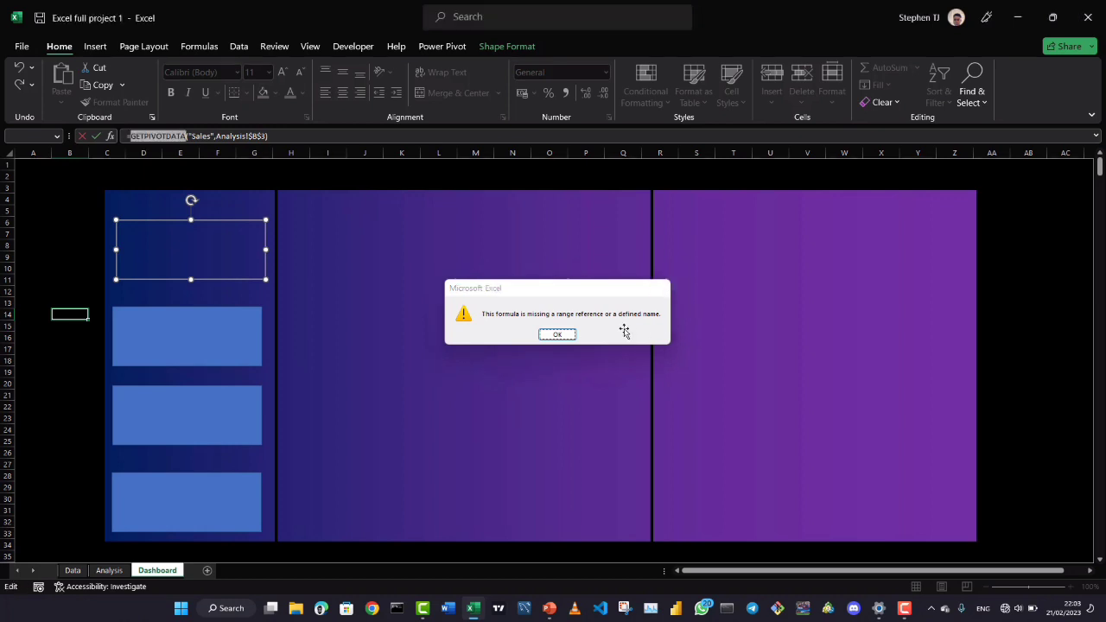
Try to repoint the rectangle's formula to Analysis cell C4, clear the leftover pivot reference and cancel the edit
left_click(97, 572)
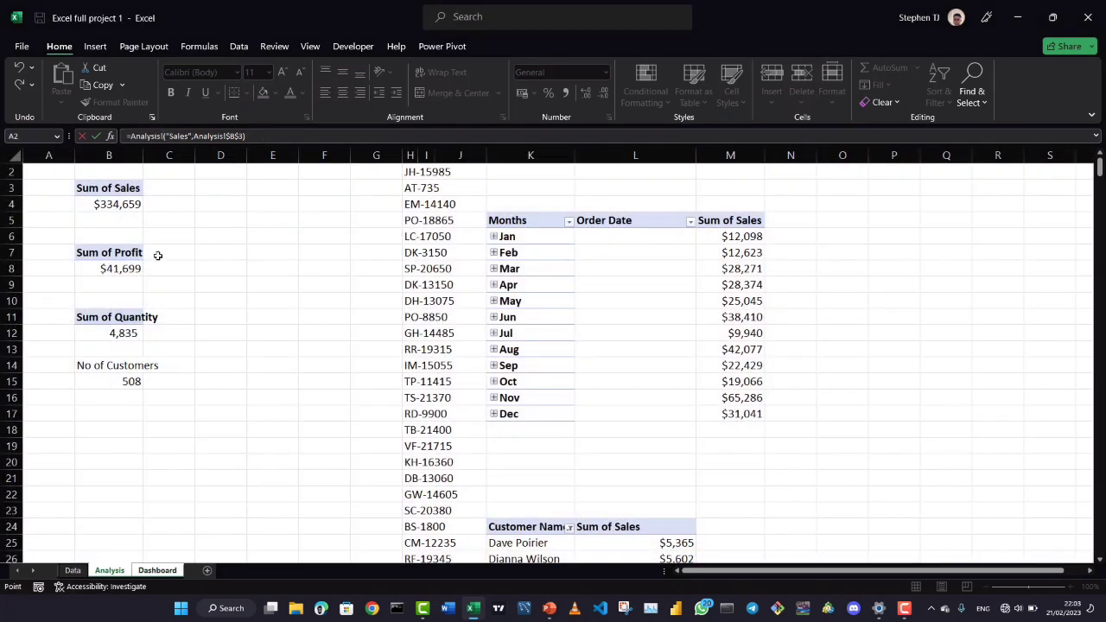
left_click(165, 207)
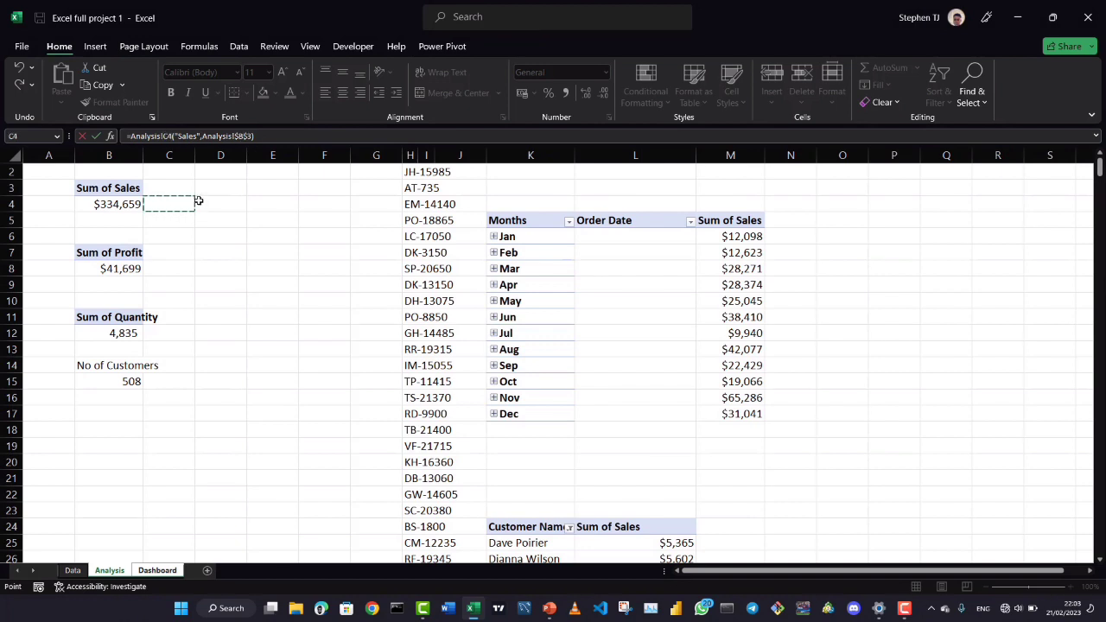
left_click(264, 136)
key("BackSpace")
key("BackSpace")
key("BackSpace")
key("BackSpace")
key("BackSpace")
key("BackSpace")
key("BackSpace")
key("BackSpace")
key("BackSpace")
key("BackSpace")
key("BackSpace")
key("BackSpace")
key("BackSpace")
key("BackSpace")
key("BackSpace")
key("BackSpace")
key("BackSpace")
key("BackSpace")
key("BackSpace")
key("BackSpace")
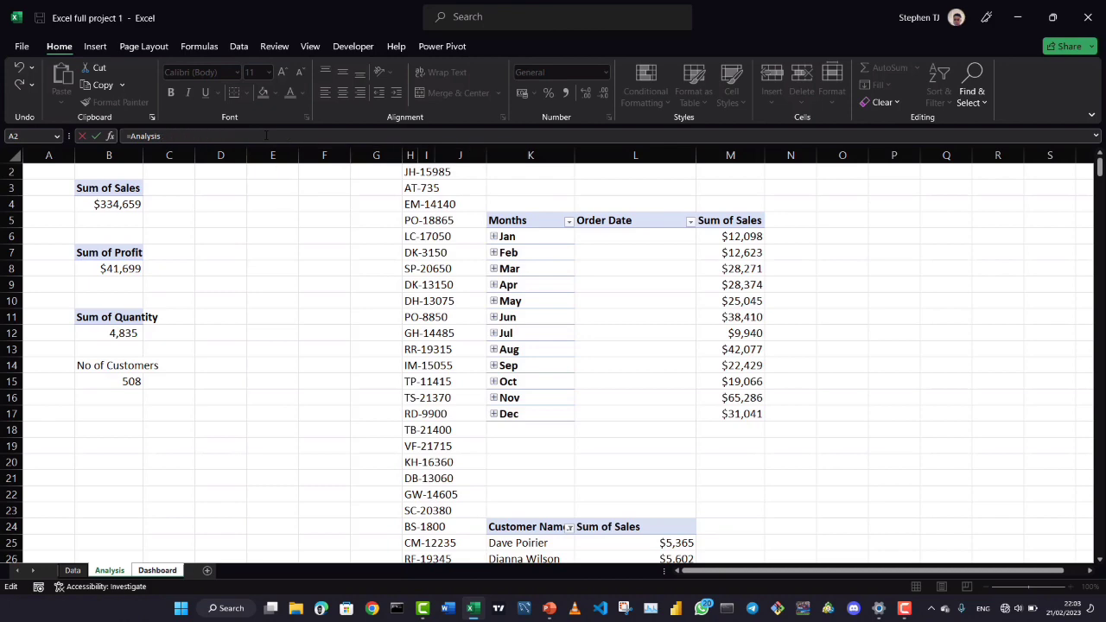
key("Escape")
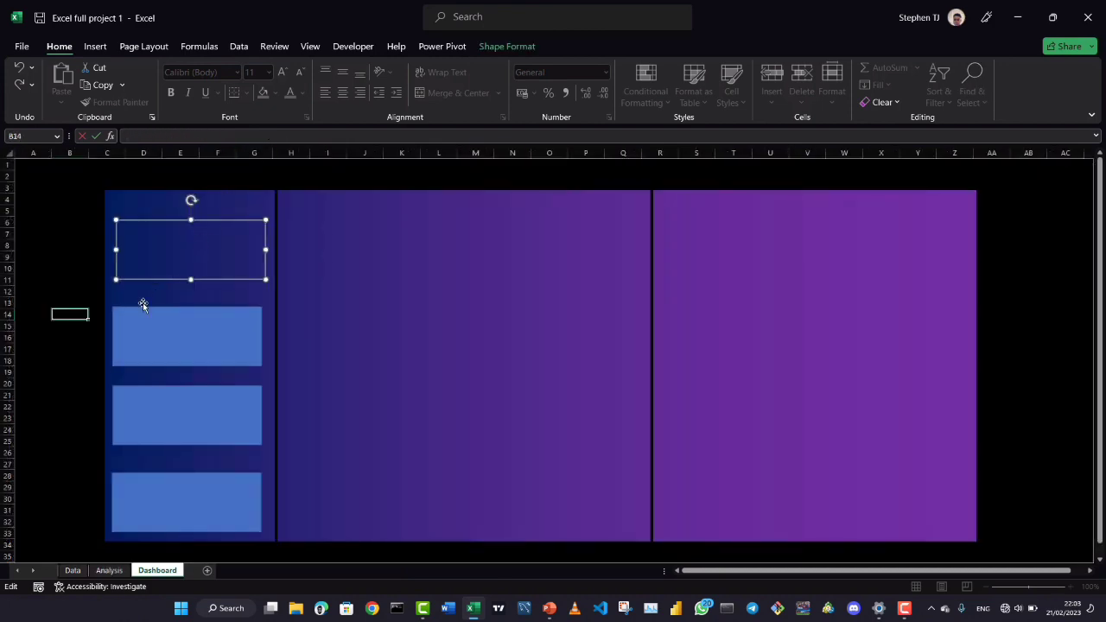
In Analysis cell C4, enter a formula that pulls the Sum of Sales pivot value from B4
left_click(109, 571)
left_click(160, 206)
type("=")
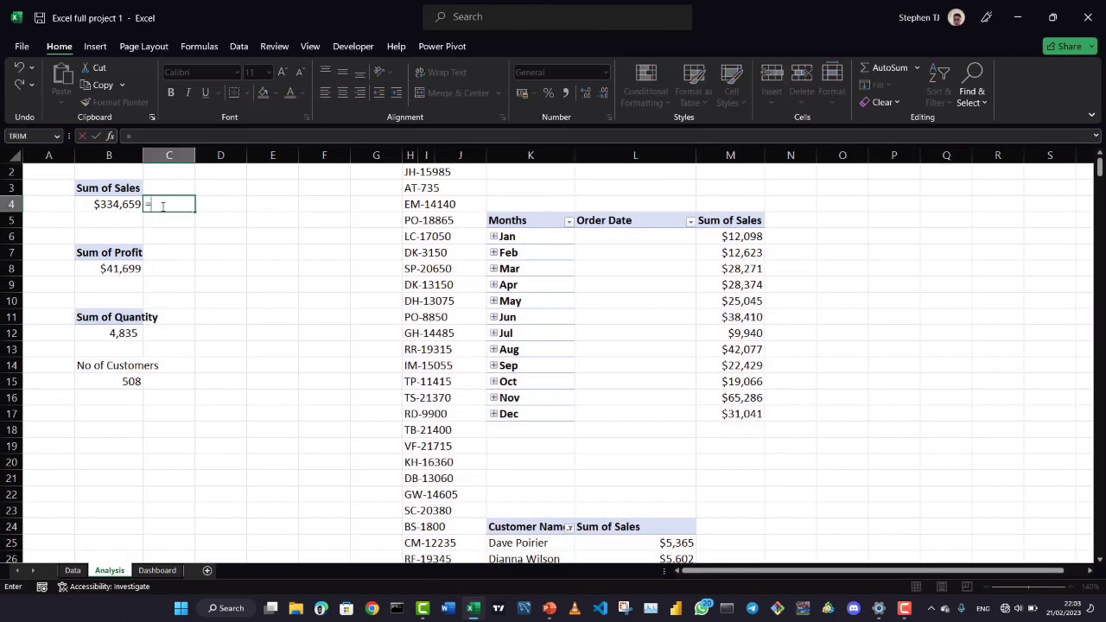
left_click(110, 203)
key("Return")
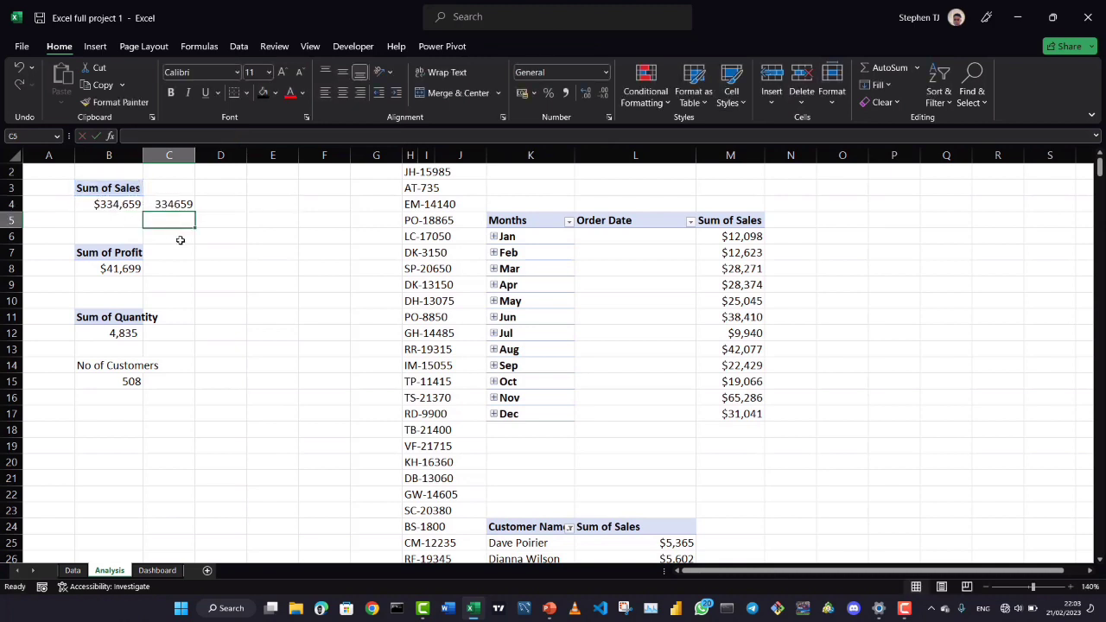
In Analysis cell C8, enter the formula =GETPIVOTDATA("Profit",$B$7) to pull the Sum of Profit value
left_click(157, 268)
type("=")
left_click(121, 268)
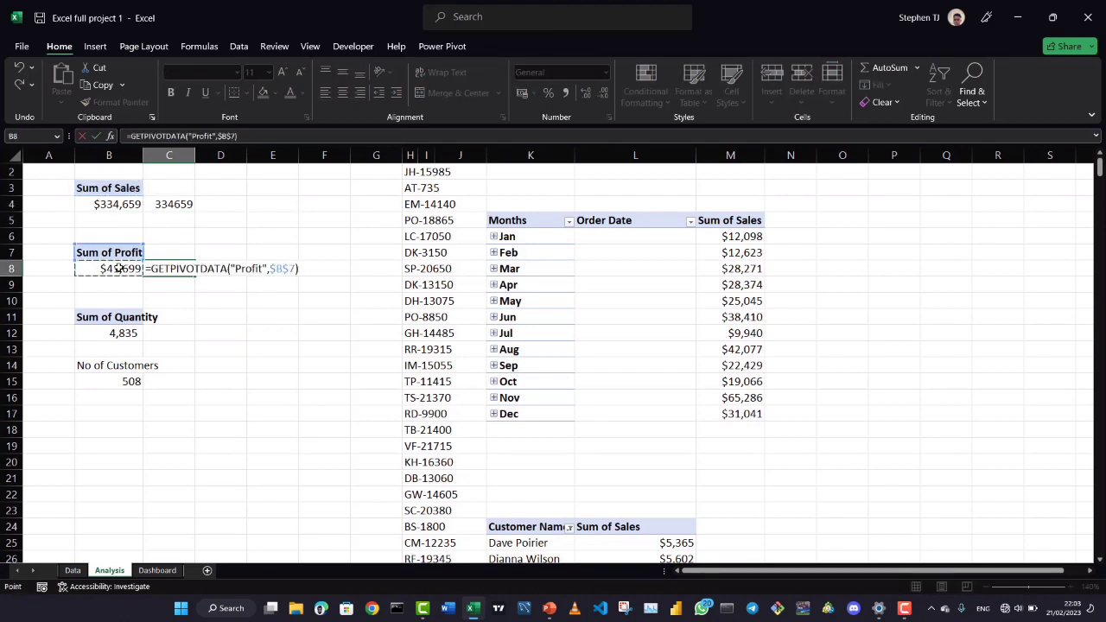
Reference the Sum of Profit pivot value in C8 and the Sum of Quantity pivot value in C12
key("Return")
left_click(169, 335)
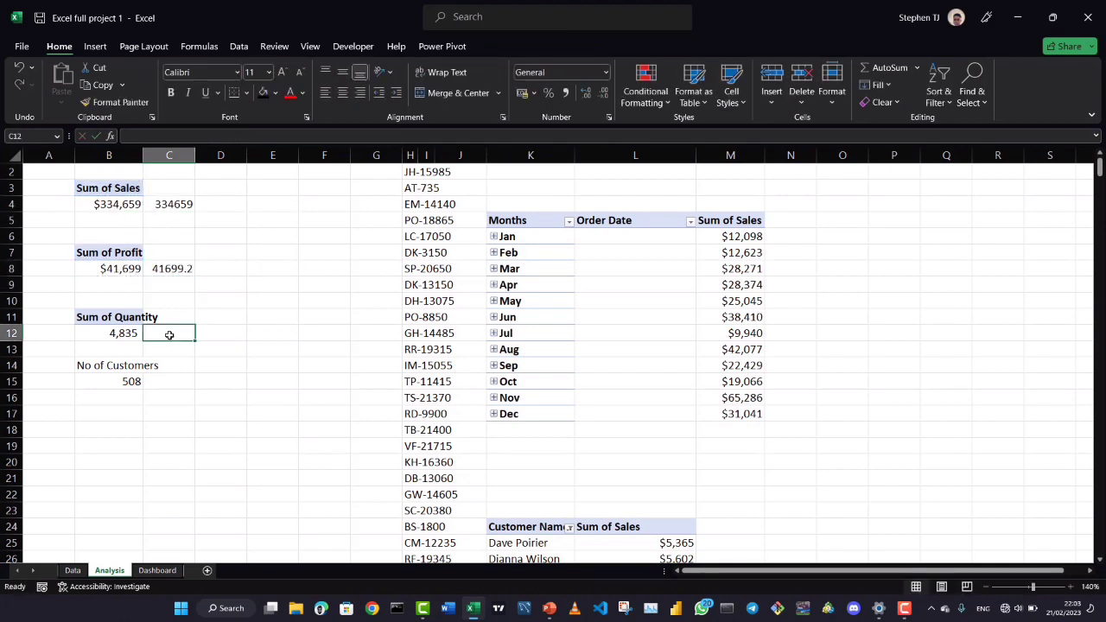
type("=")
left_click(113, 334)
key("Return")
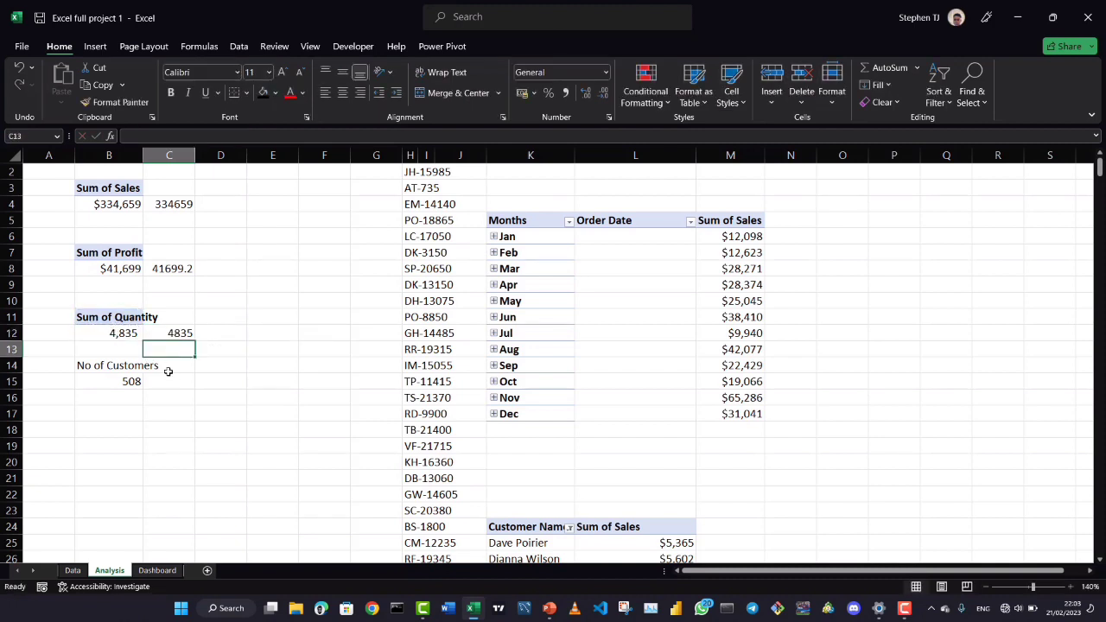
left_click(174, 381)
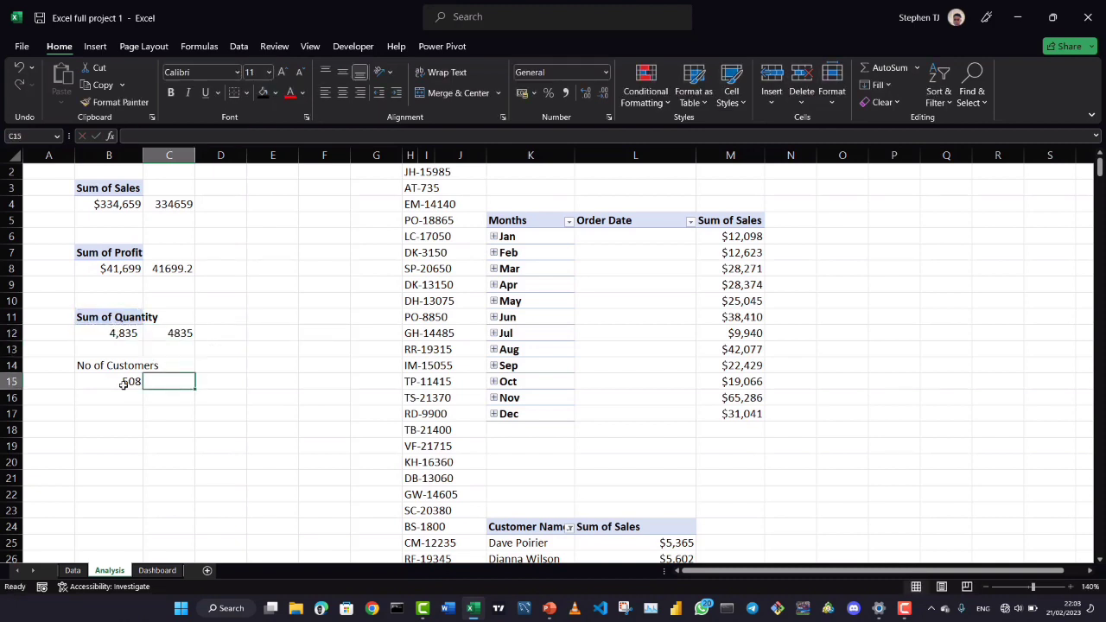
Copy the currency format of B4 to C4 and C8, and the number format of B12 to C12
left_click(125, 204)
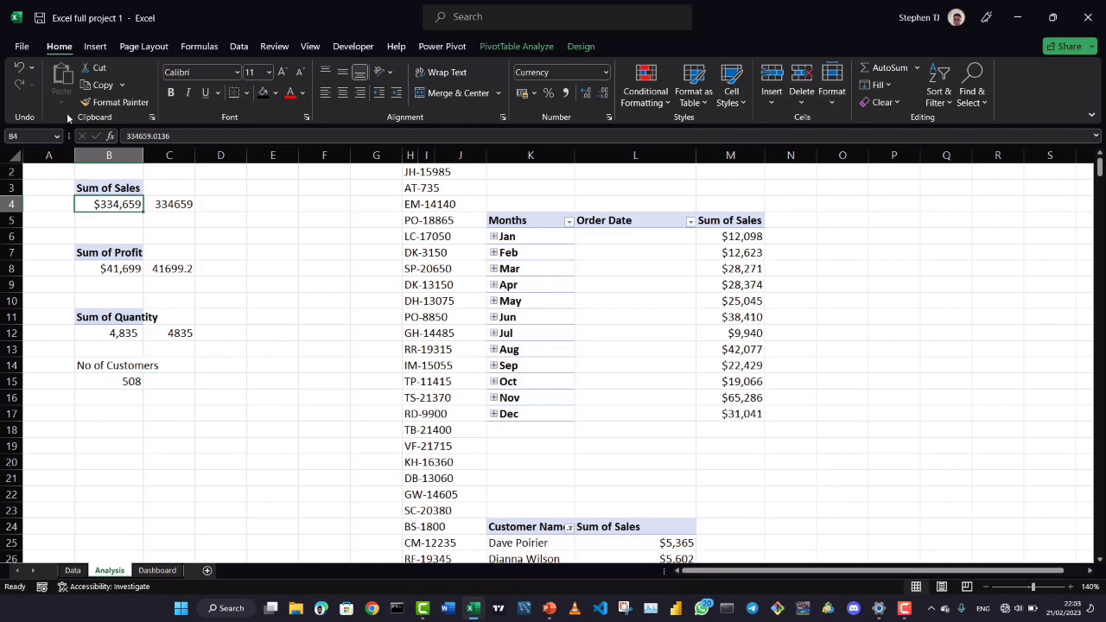
left_click(114, 102)
left_click(172, 206)
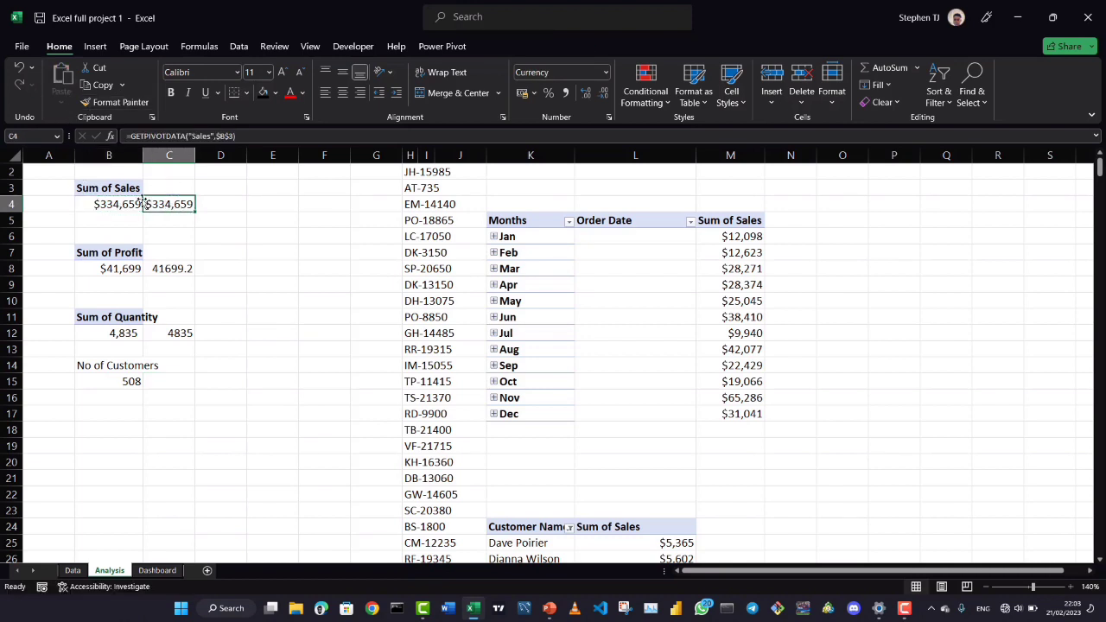
left_click(114, 102)
left_click(173, 269)
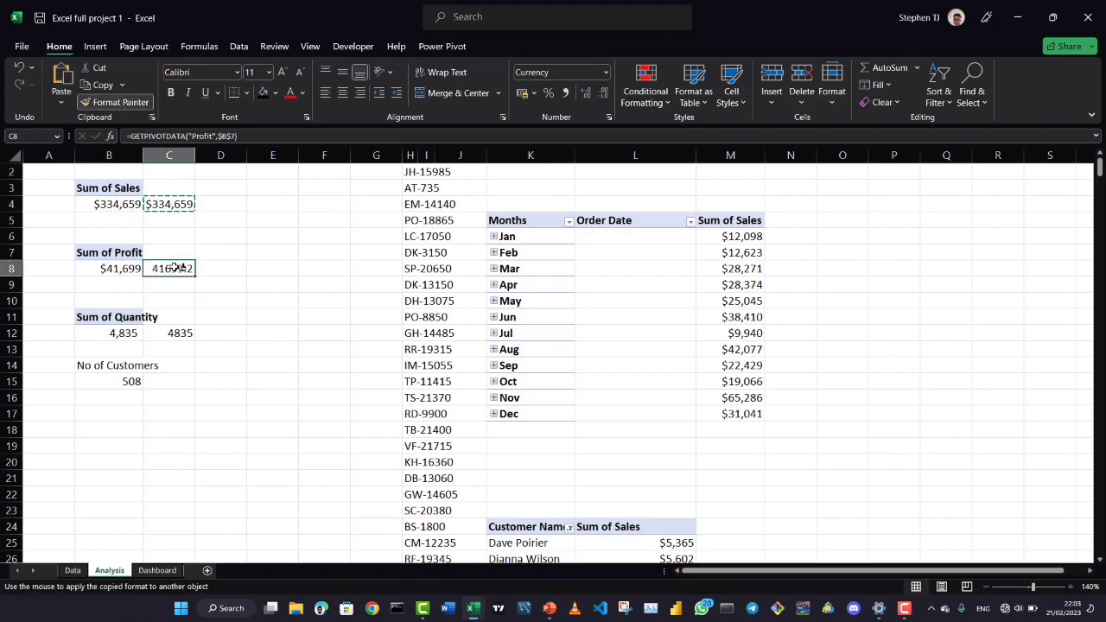
left_click(123, 334)
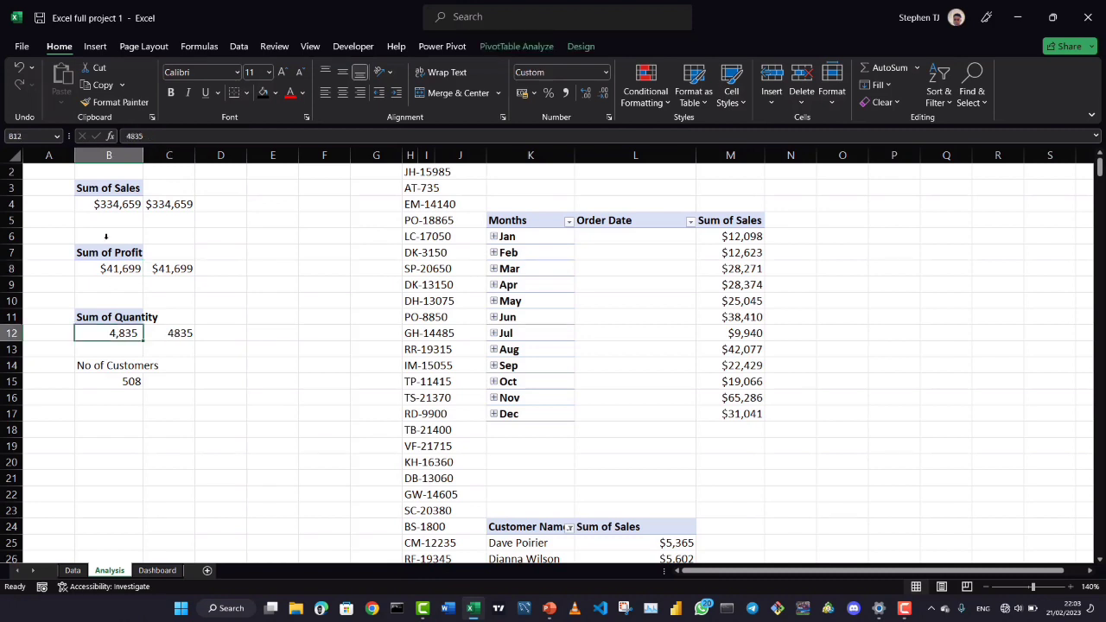
left_click(117, 103)
left_click(177, 335)
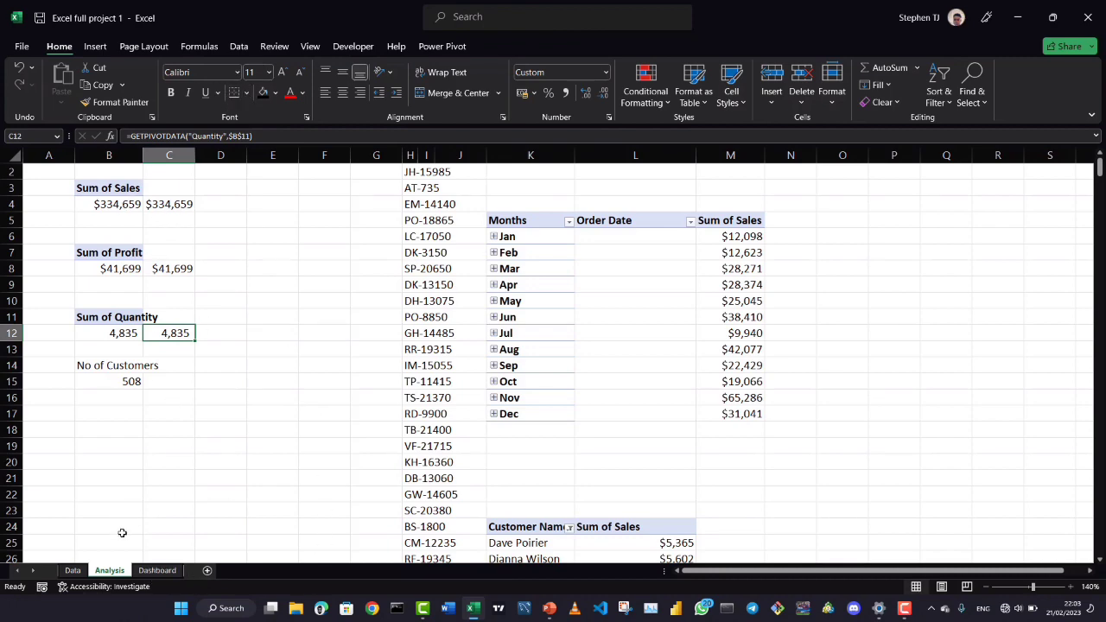
Link the topmost card rectangle on the Dashboard sheet to cell C4 of the Analysis sheet
left_click(164, 572)
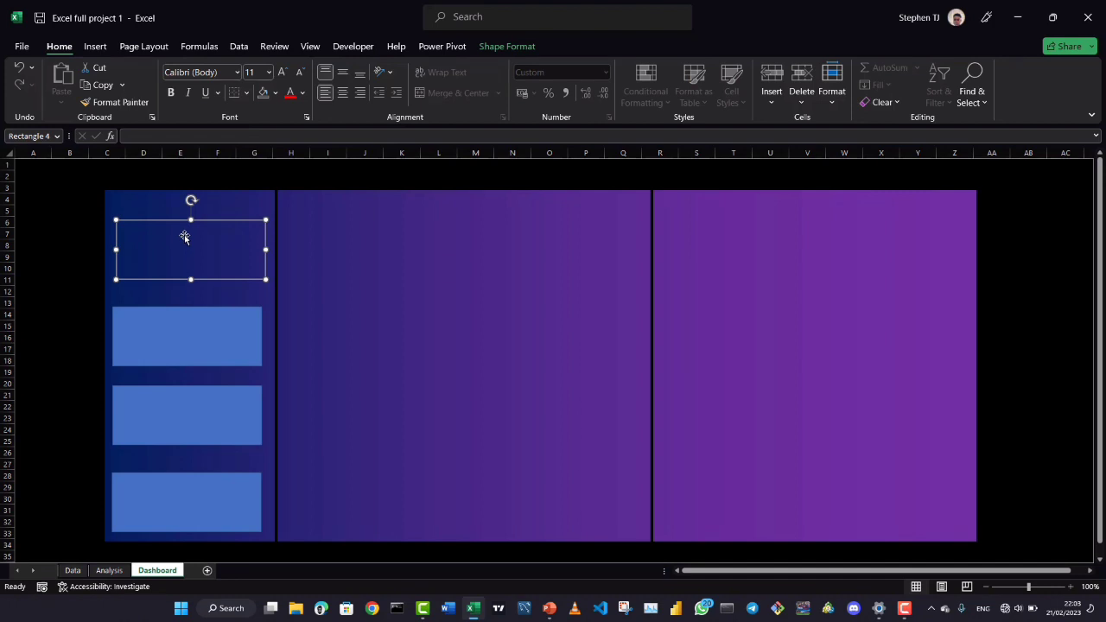
type("=")
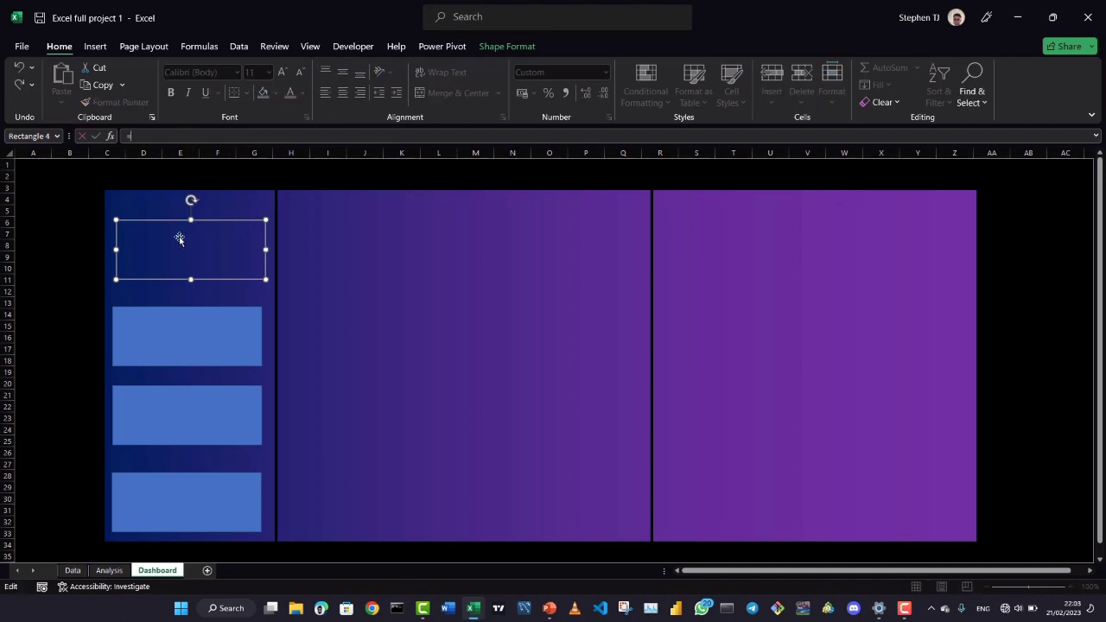
left_click(109, 570)
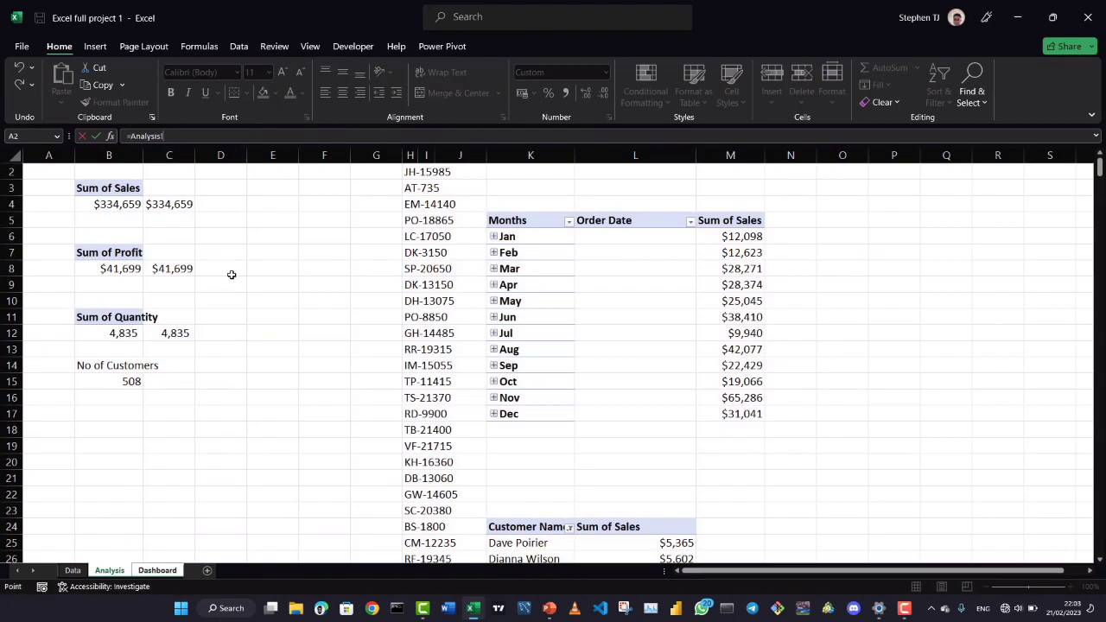
left_click(164, 205)
key("Return")
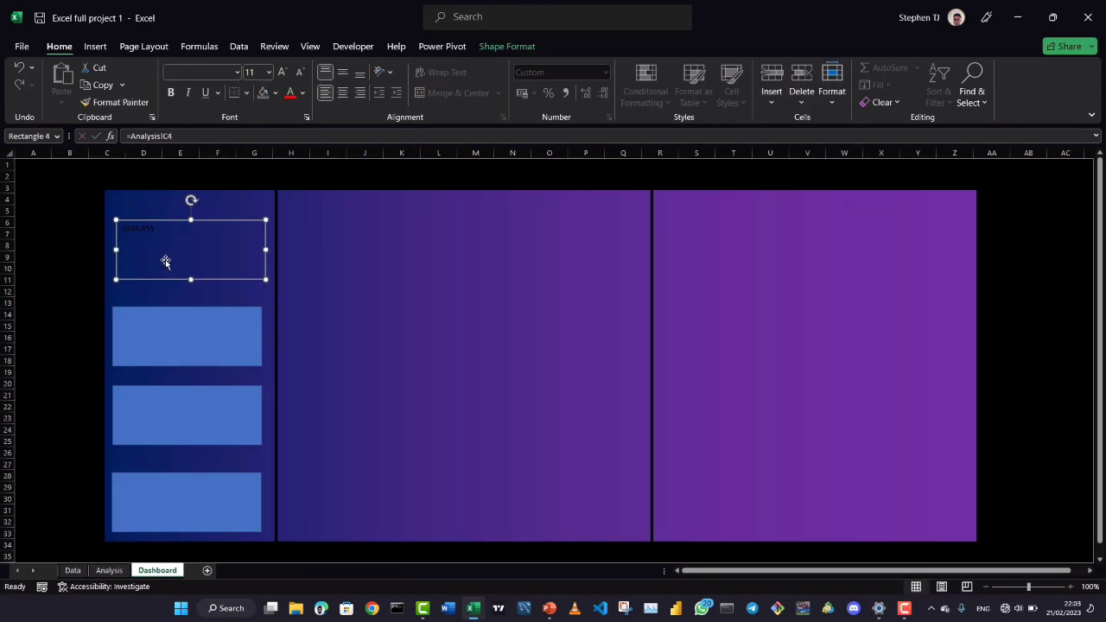
Centre the sales card's value vertically and horizontally, and colour its text white
left_click(343, 74)
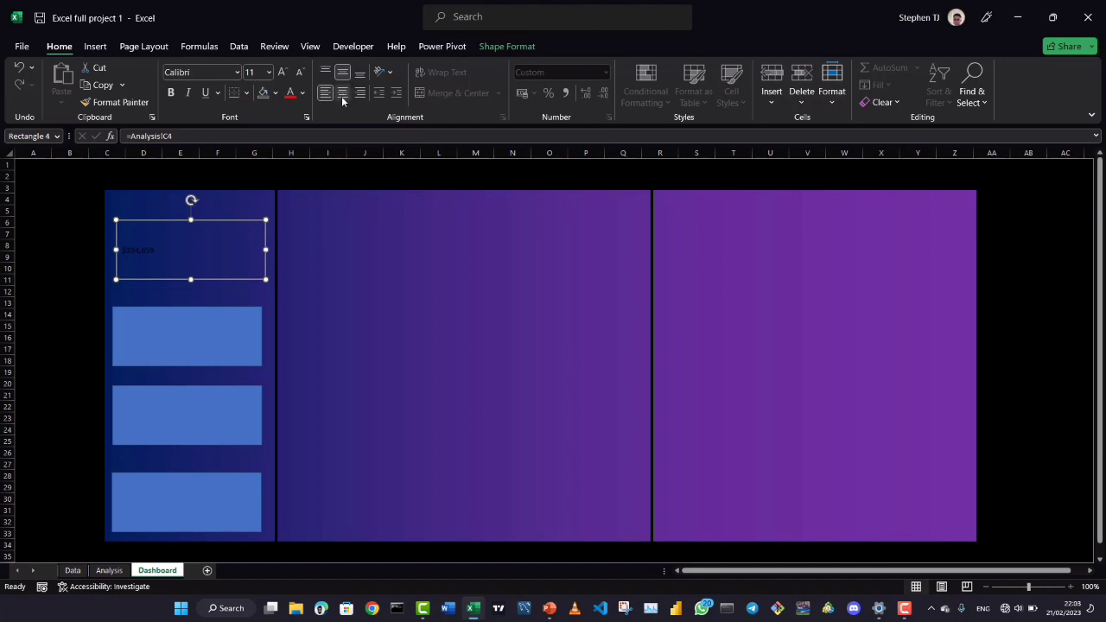
left_click(344, 93)
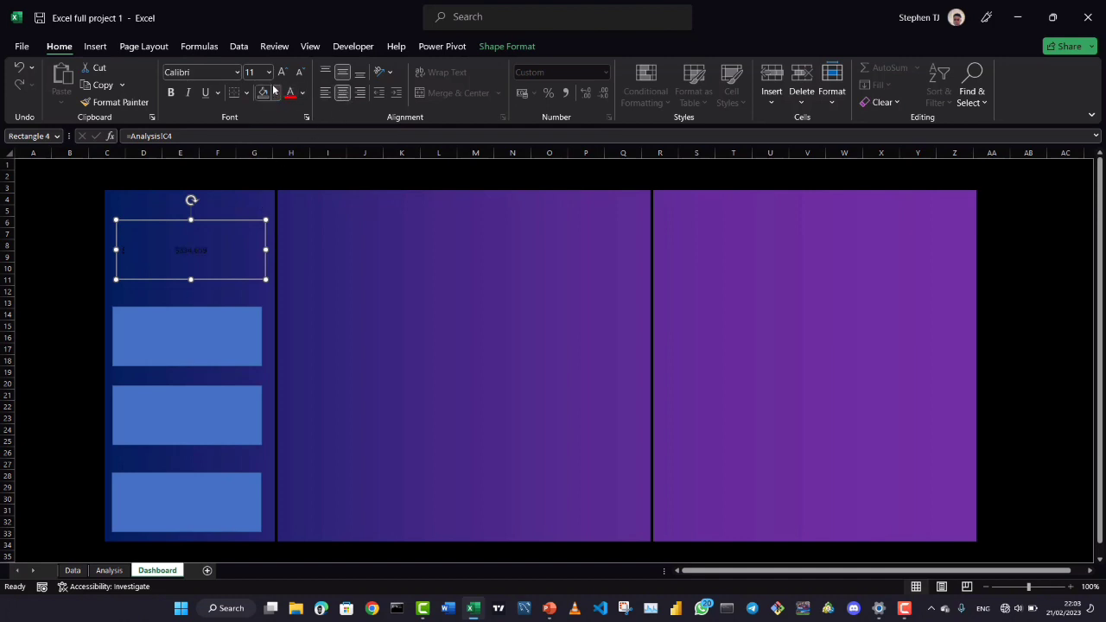
left_click(303, 93)
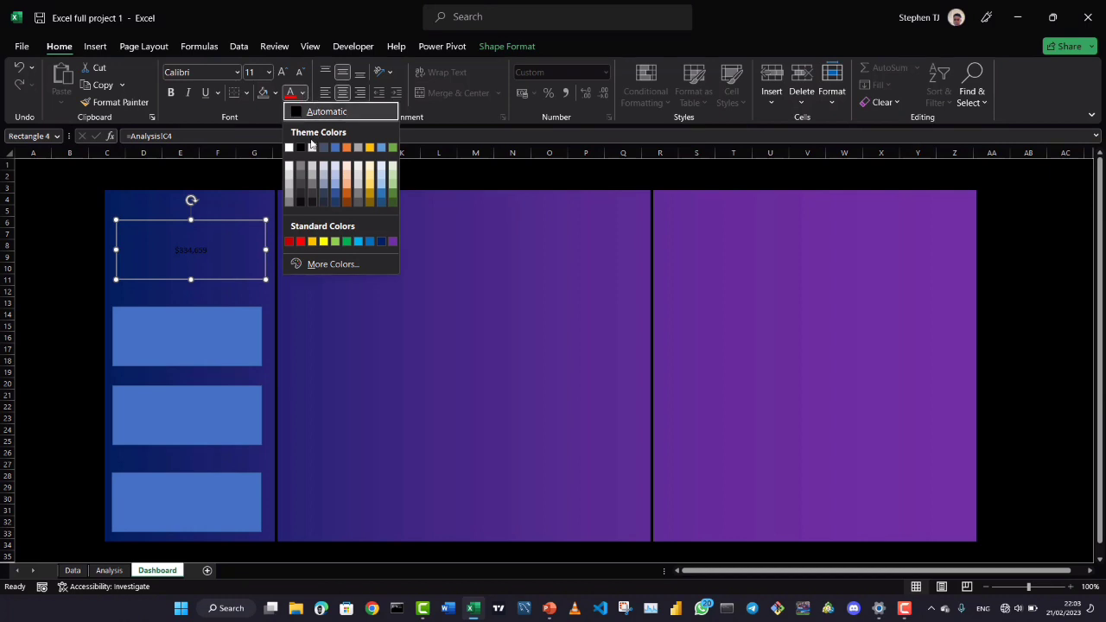
left_click(289, 148)
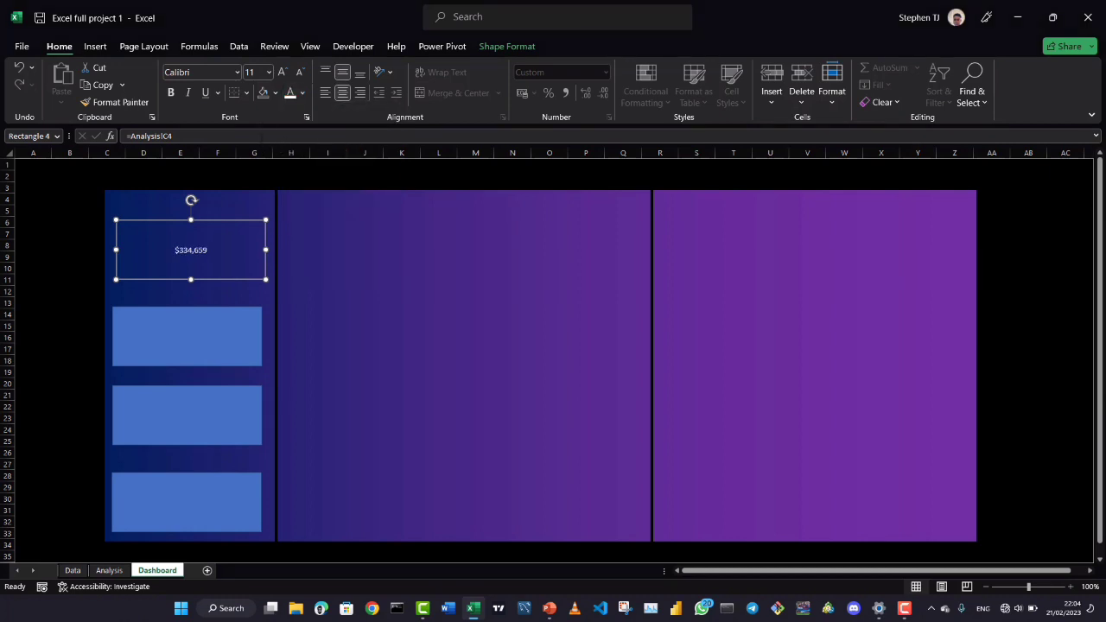
Set the sales card's font to Segoe UI Black at size 28
left_click(238, 73)
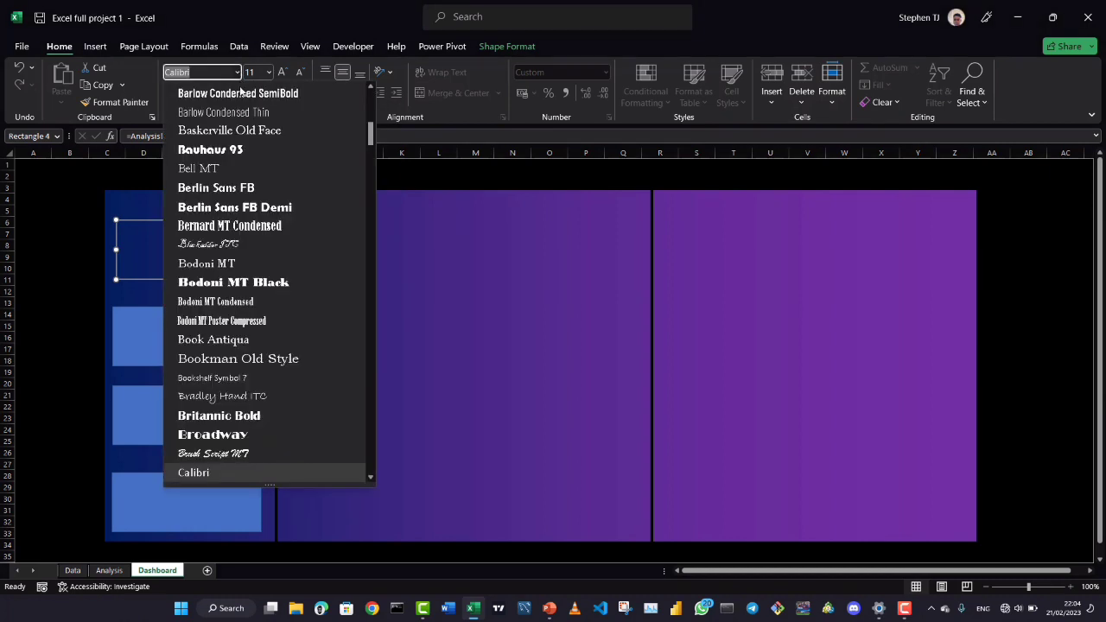
left_click_drag(369, 133, 371, 420)
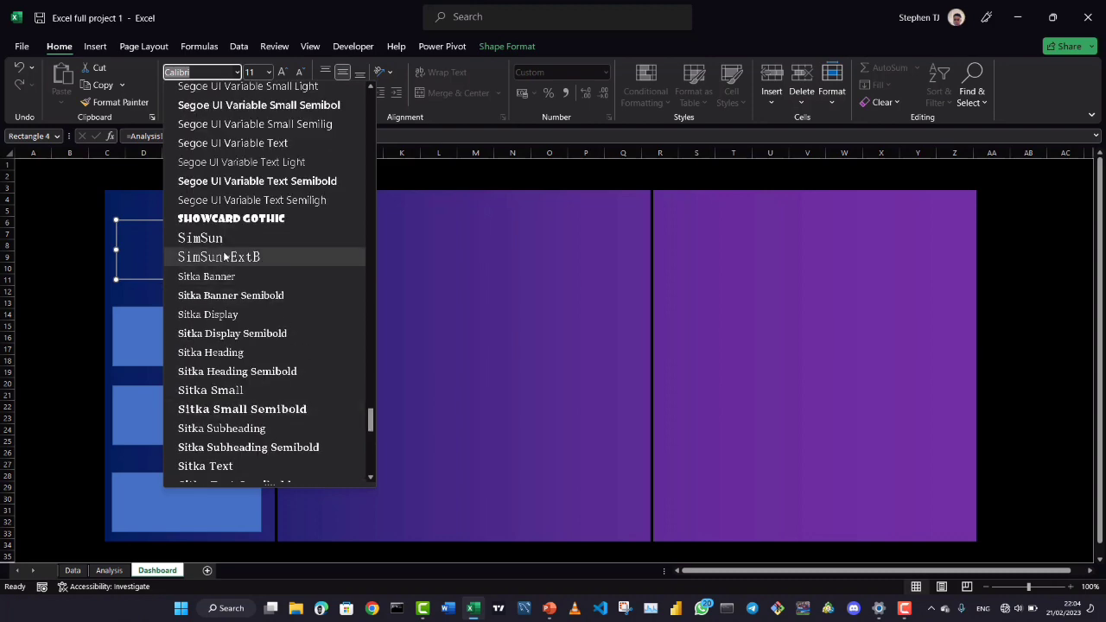
scroll(237, 158, "up", 2)
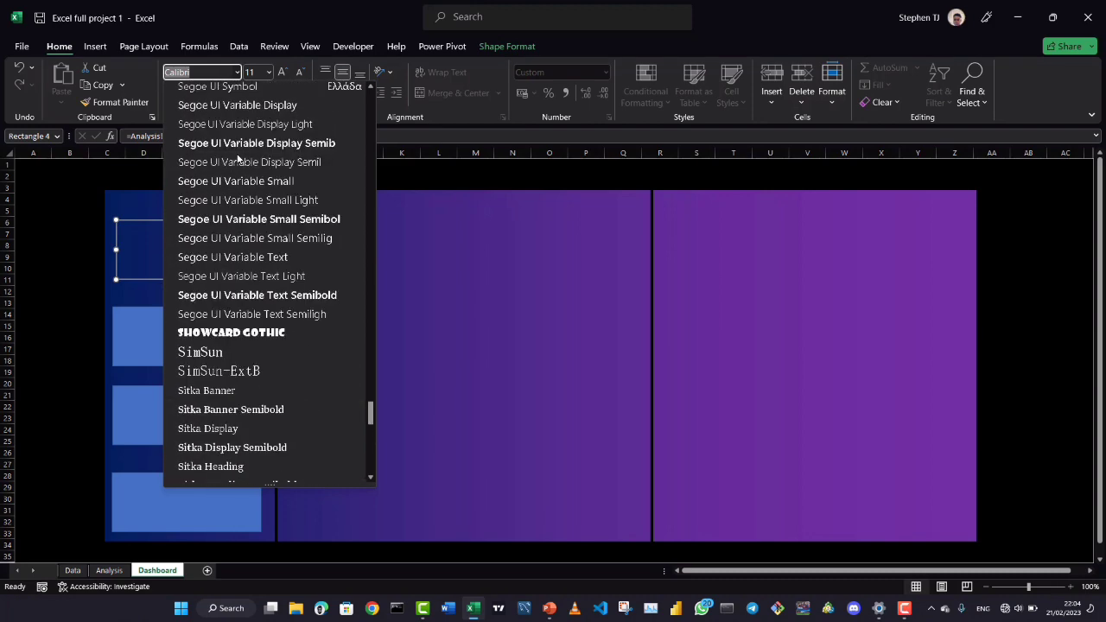
scroll(238, 158, "up", 1)
scroll(237, 152, "up", 2)
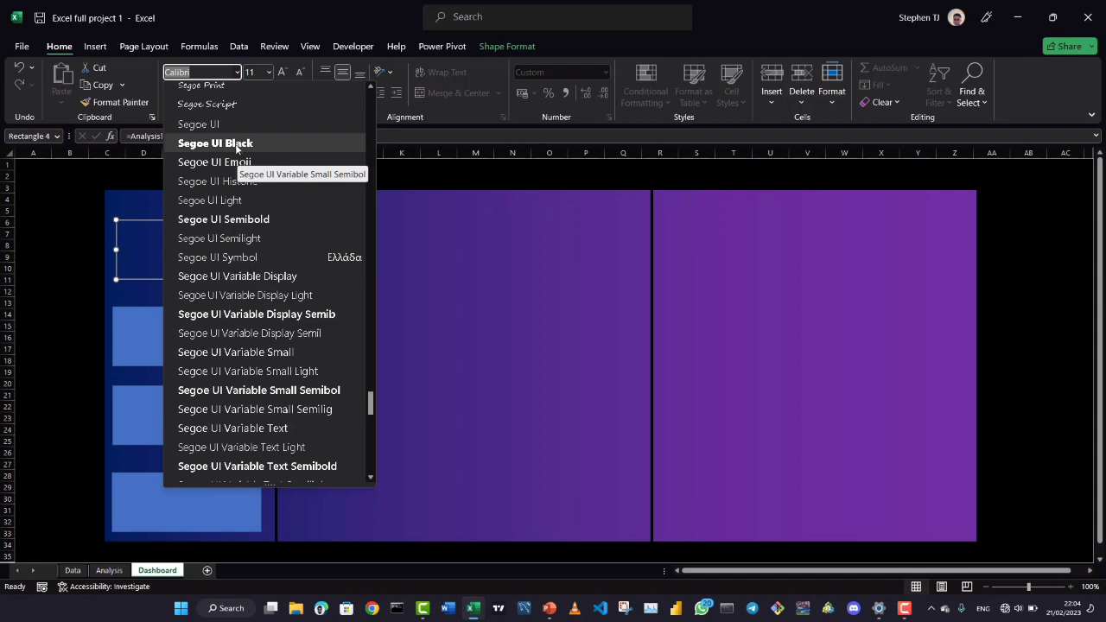
left_click(237, 146)
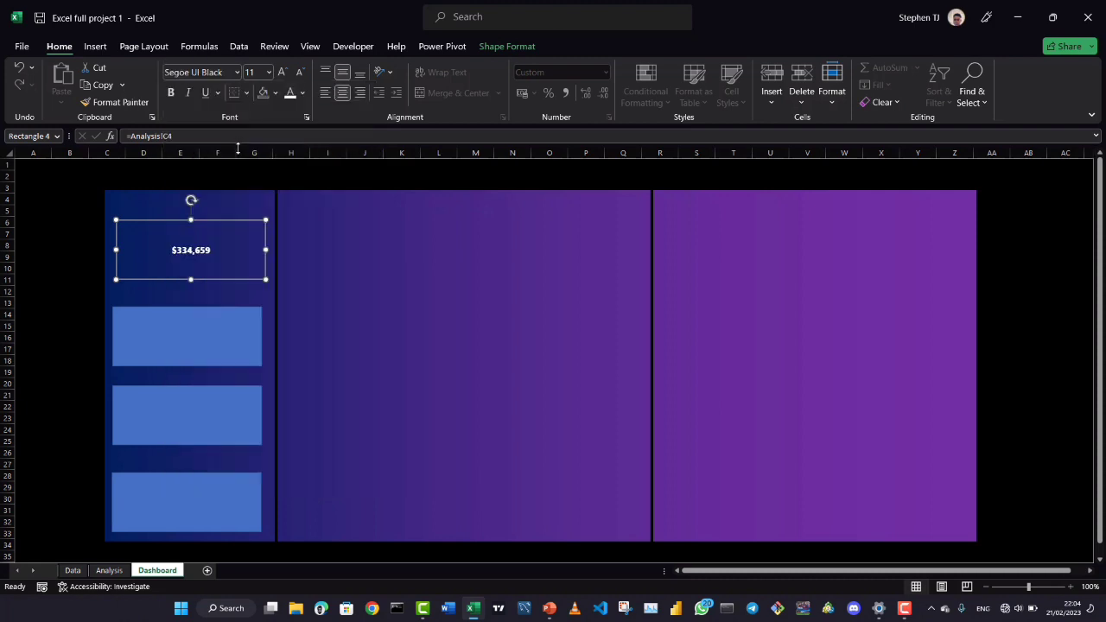
left_click(268, 71)
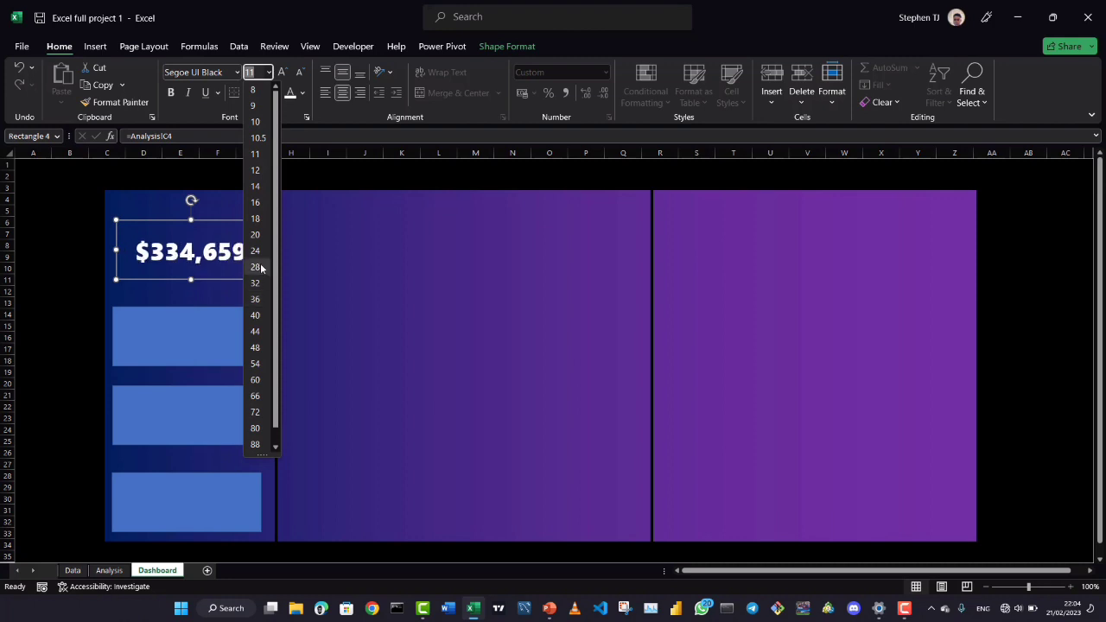
left_click(257, 267)
left_click(53, 293)
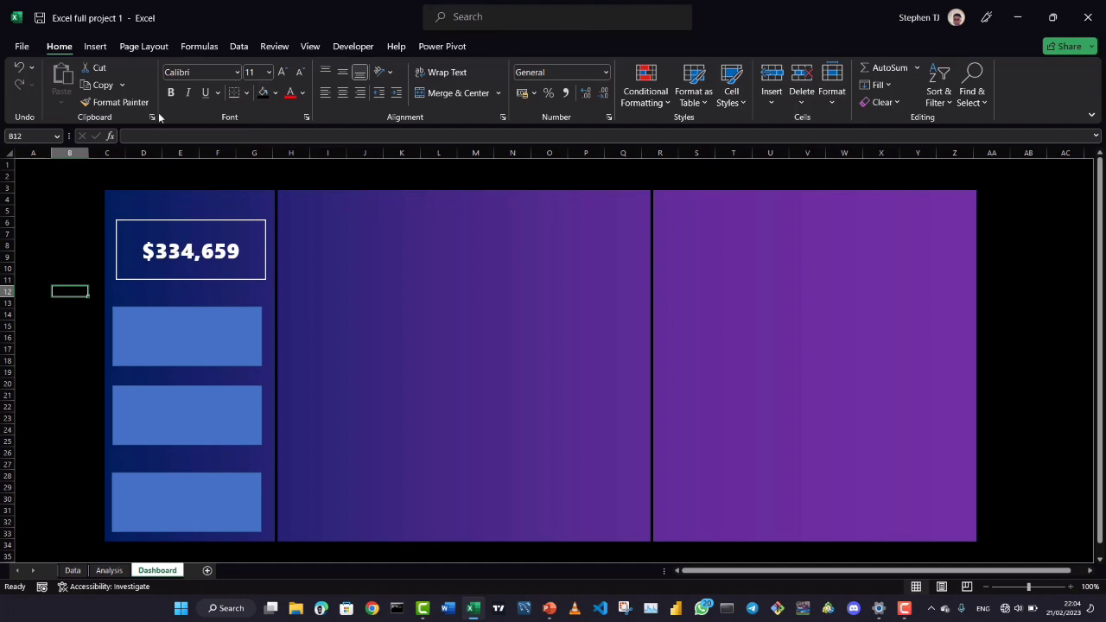
Copy the sales card's formatting to each of the three blue rectangles below it
left_click(197, 255)
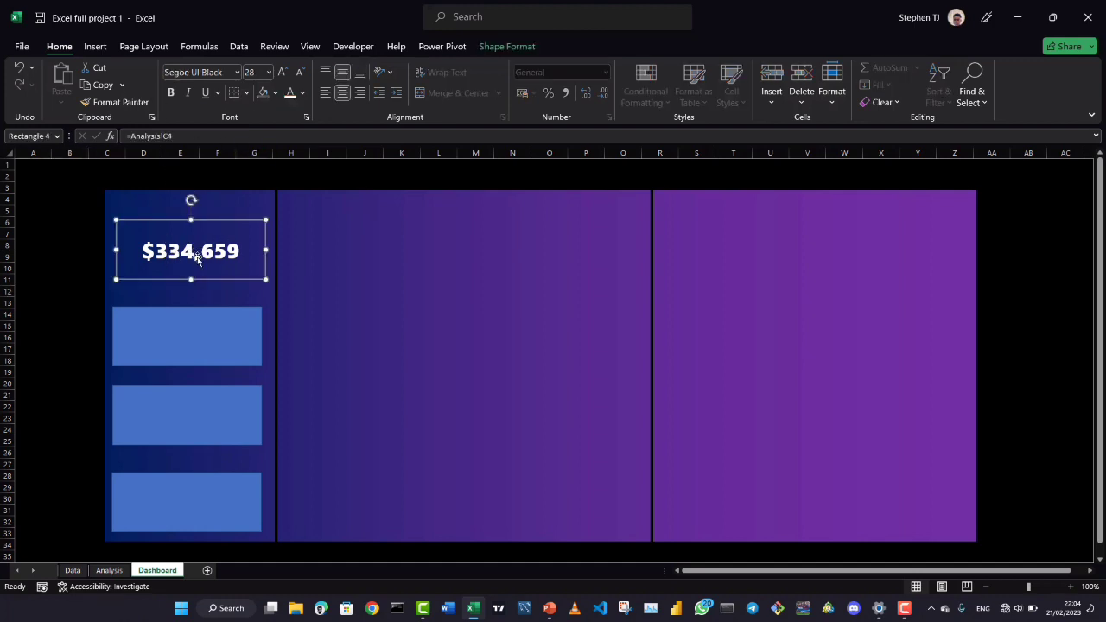
left_click(111, 103)
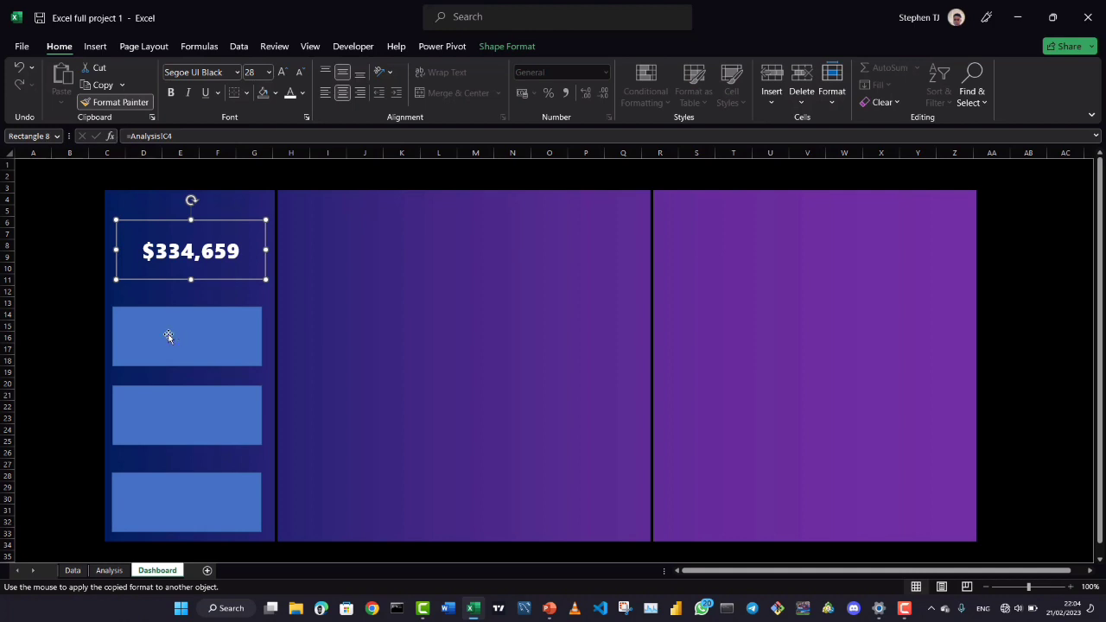
left_click(168, 336)
left_click(119, 107)
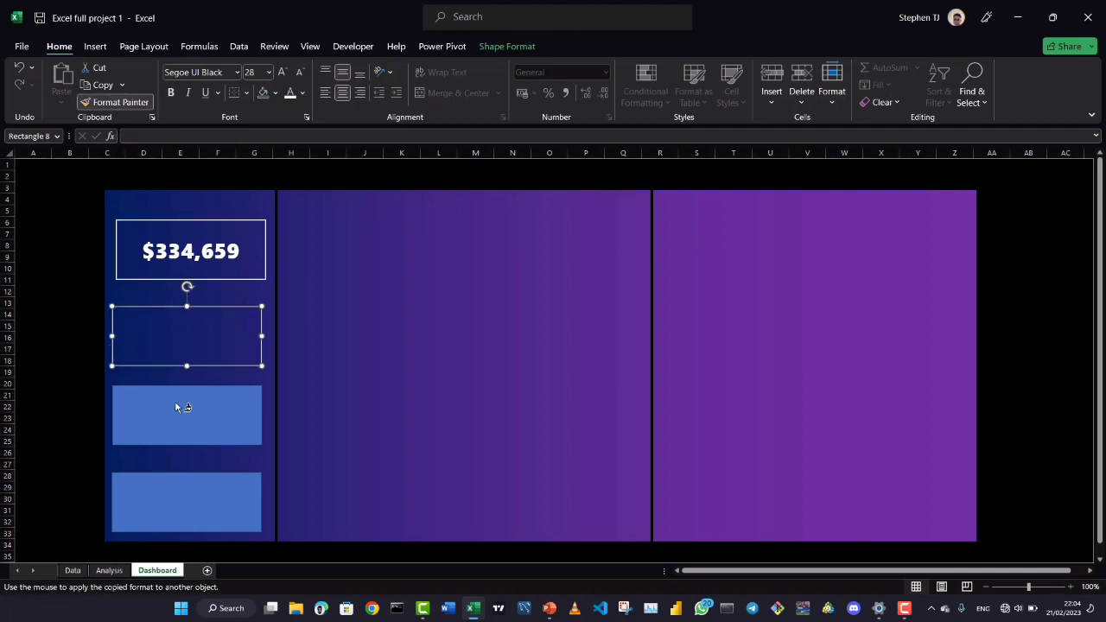
left_click(176, 407)
left_click(107, 103)
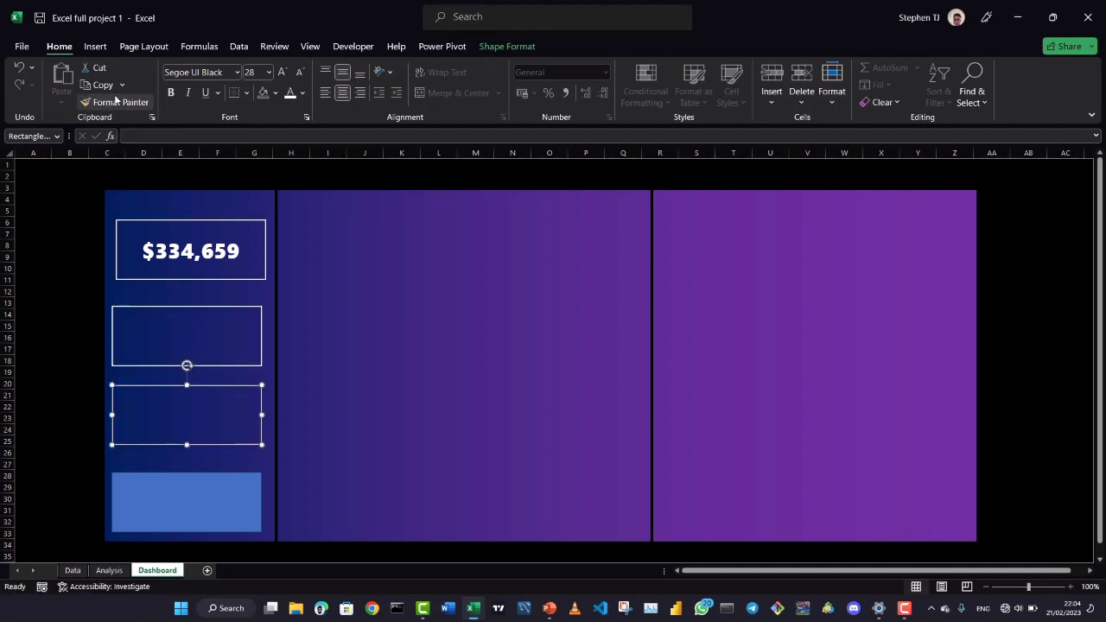
left_click(169, 509)
left_click(76, 487)
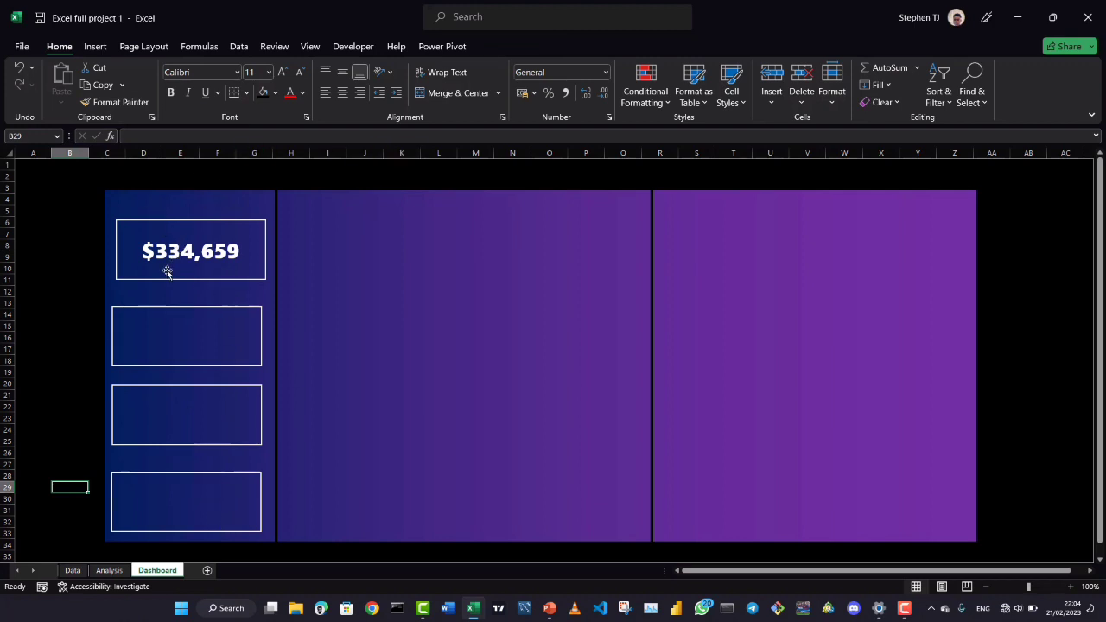
Nudge the sales card slightly up and left, and add a small text box reading "Sales" just above it
left_click_drag(184, 239, 181, 234)
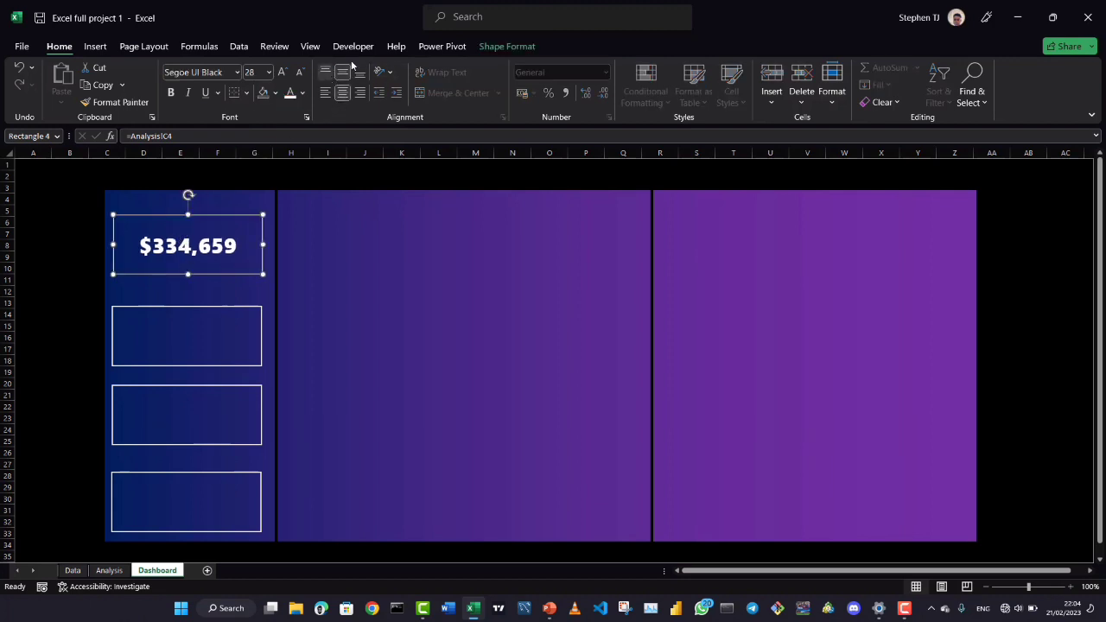
left_click(505, 47)
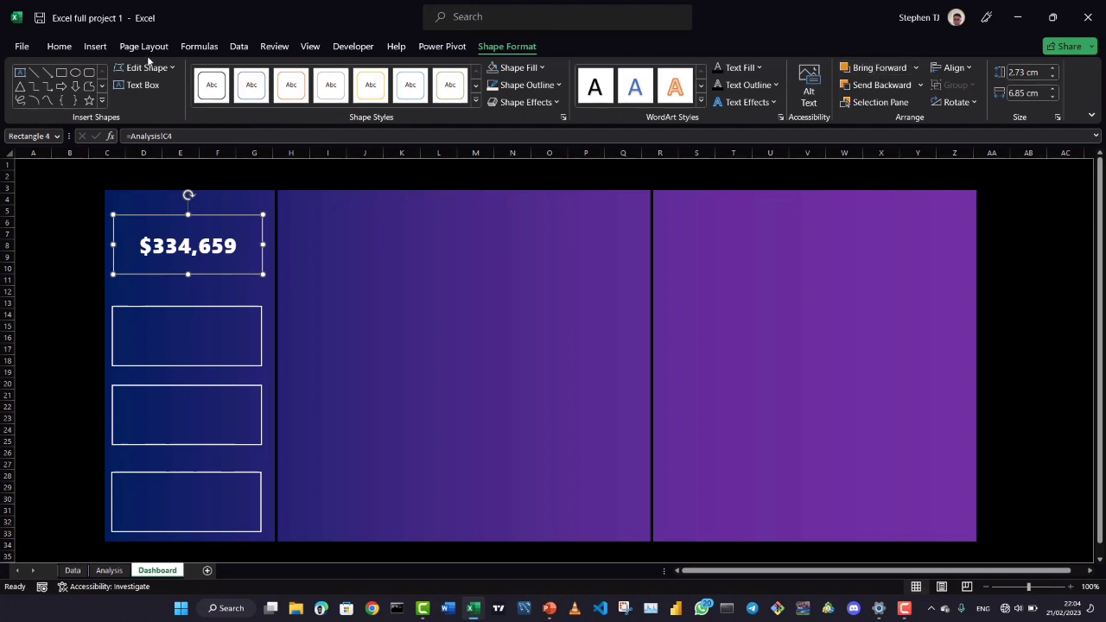
left_click(96, 46)
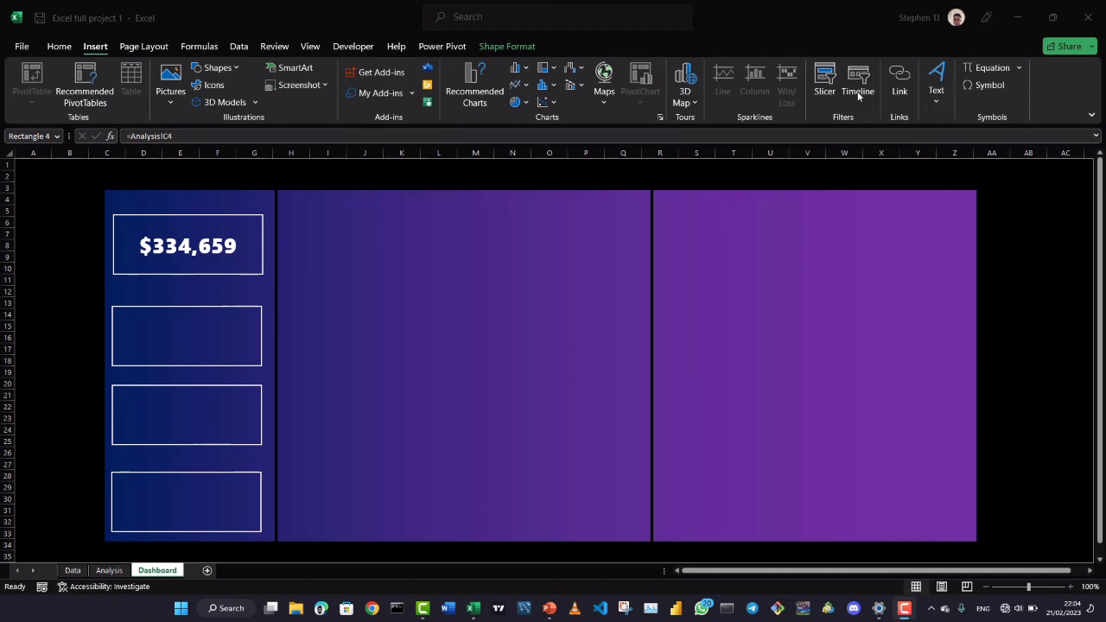
left_click(104, 50)
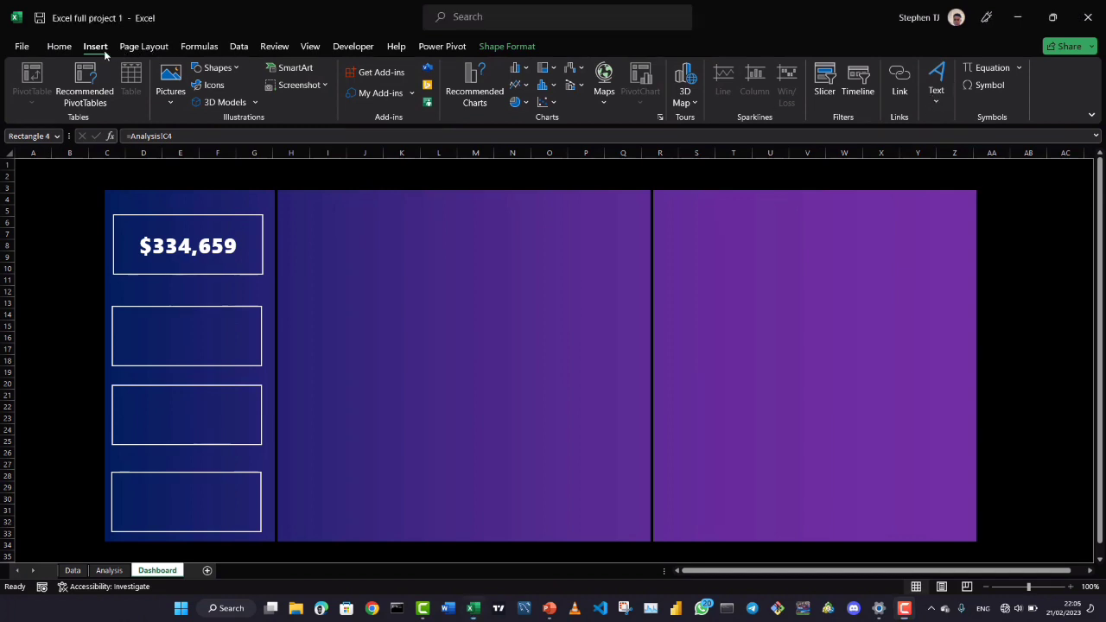
left_click(217, 68)
left_click(197, 103)
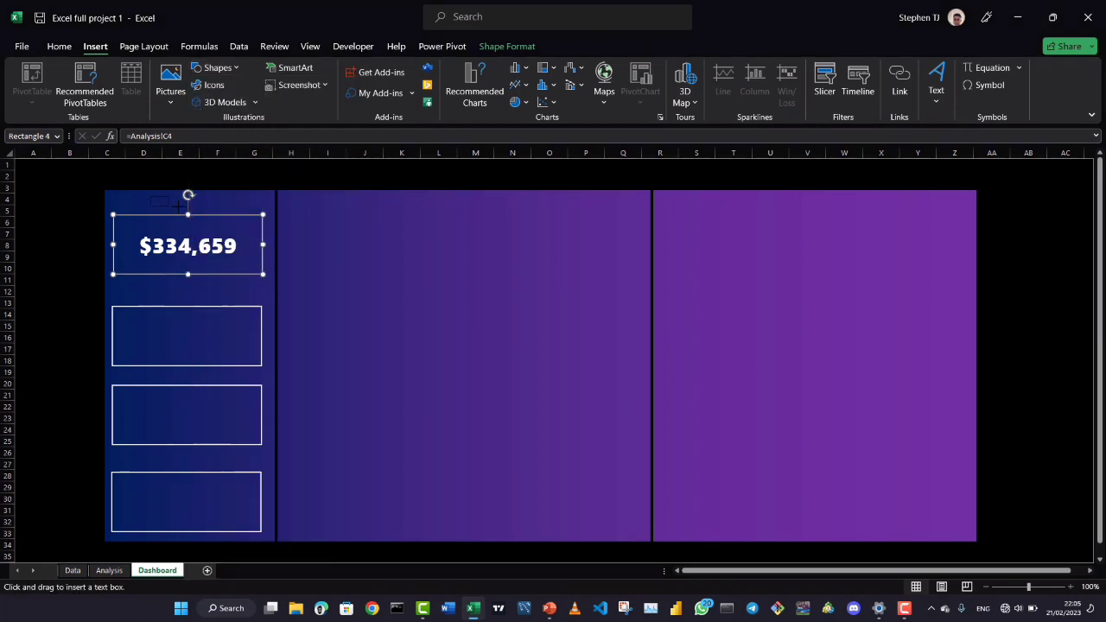
left_click_drag(204, 210, 207, 211)
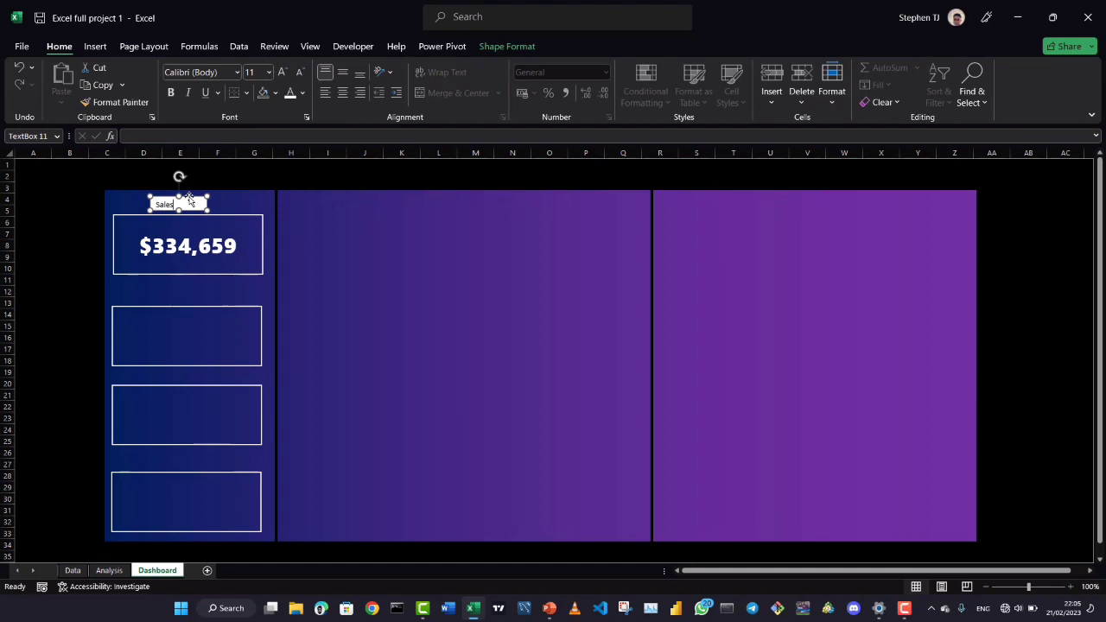
Centre the "Sales" label's text vertically and horizontally, and colour it white
key("ctrl+a")
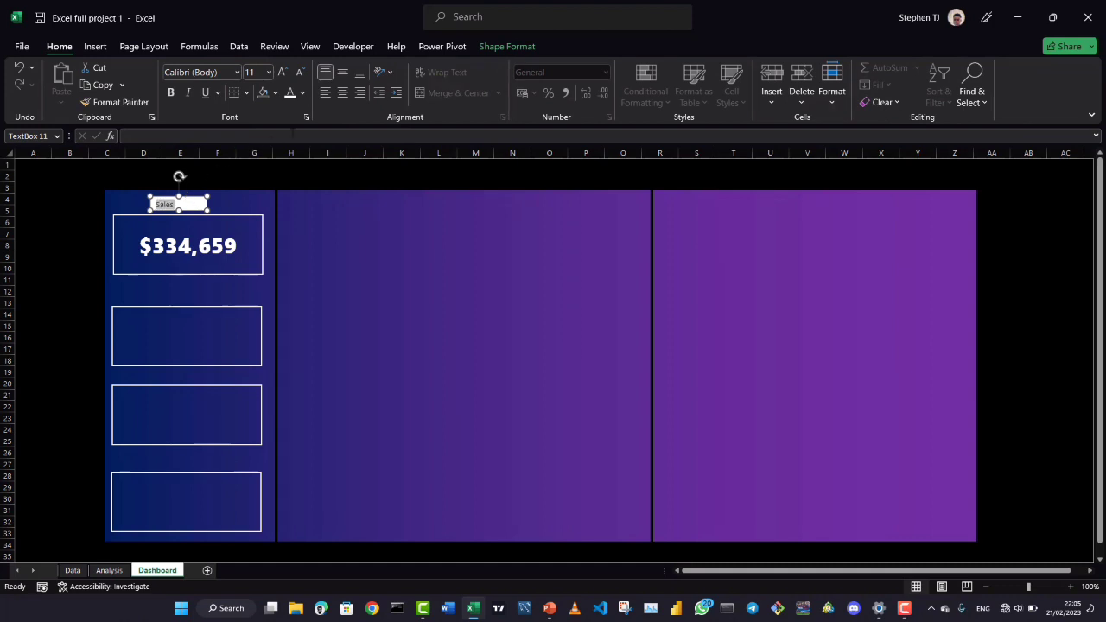
left_click(343, 92)
left_click(342, 73)
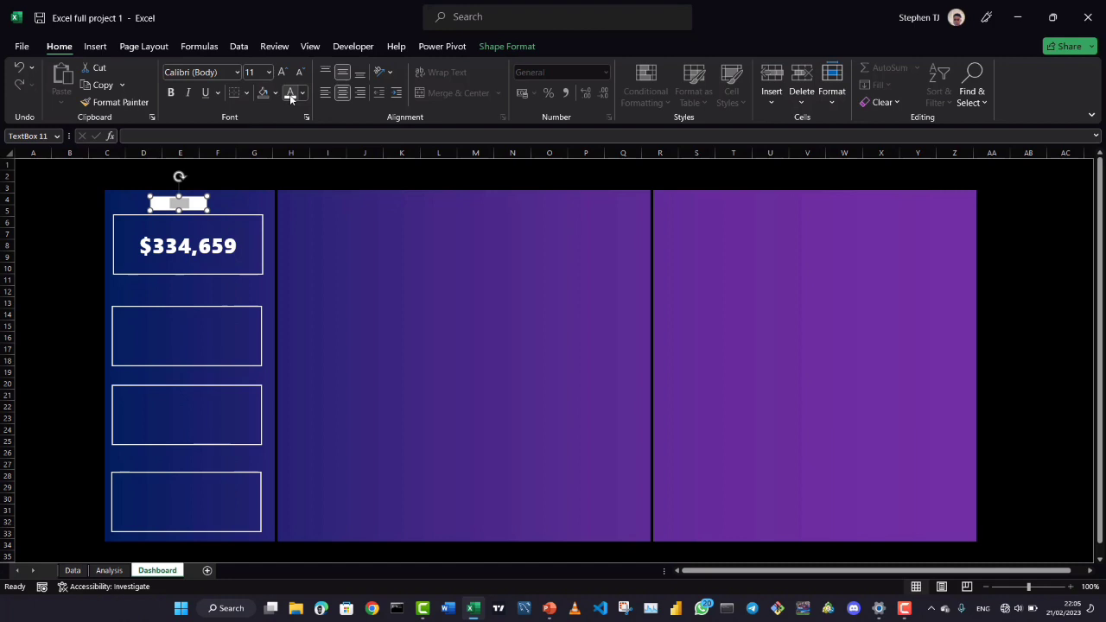
Remove the fill and the outline from the "Sales" label's text box
left_click(198, 198)
left_click(507, 45)
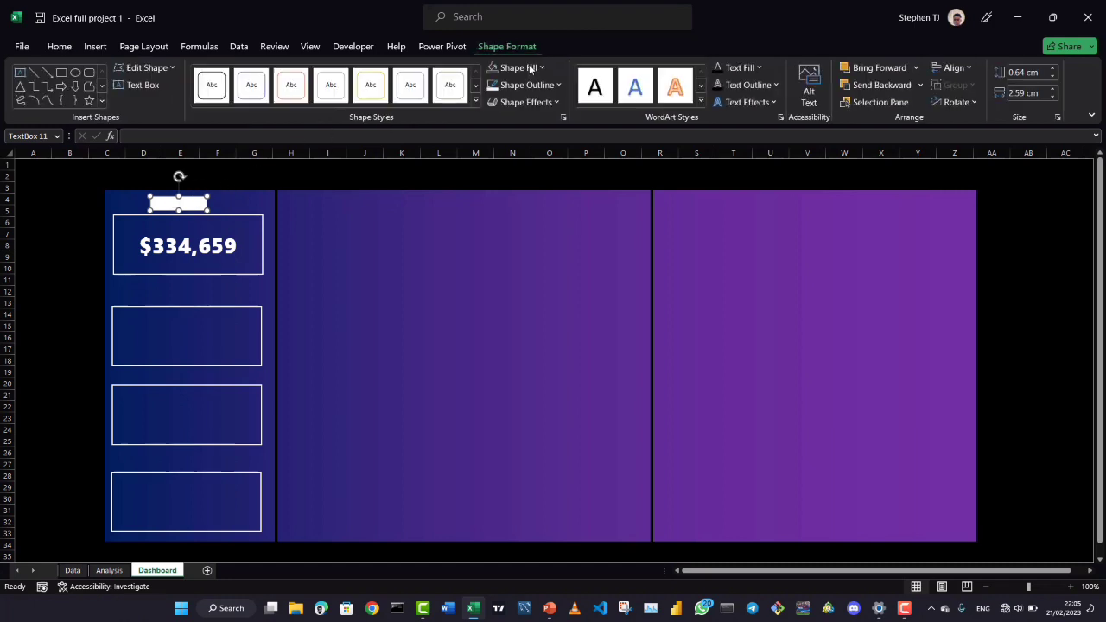
left_click(531, 67)
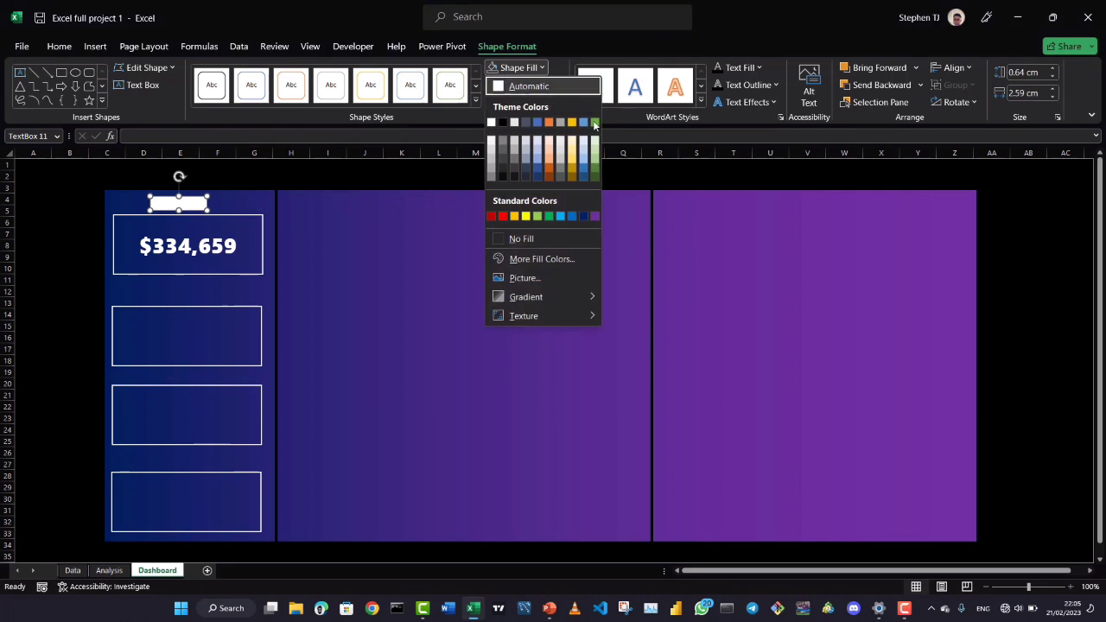
left_click(497, 239)
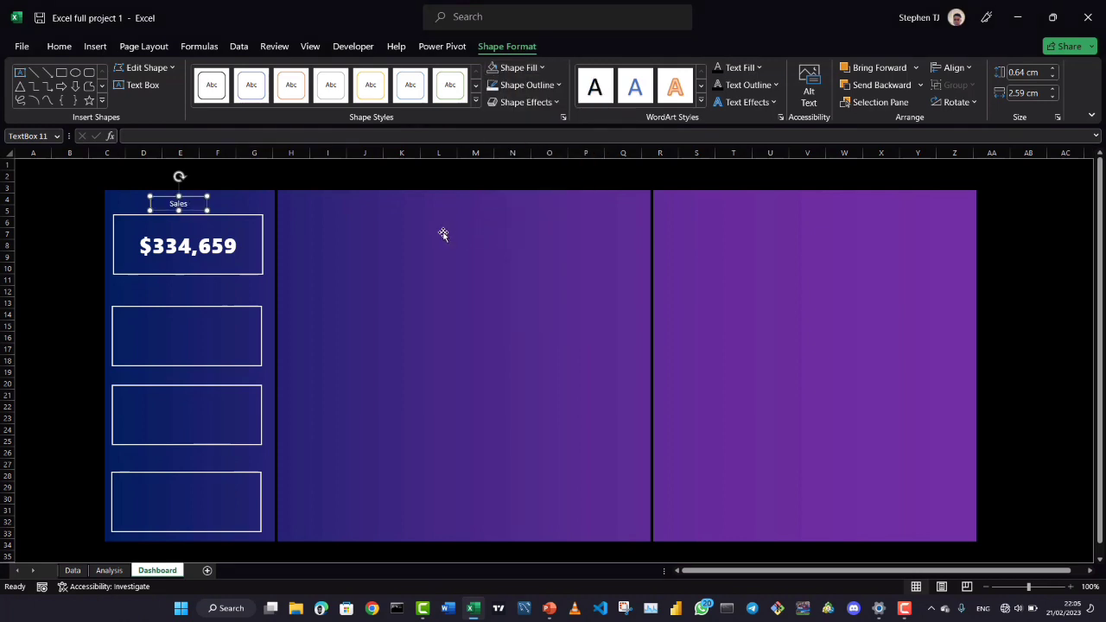
left_click(559, 85)
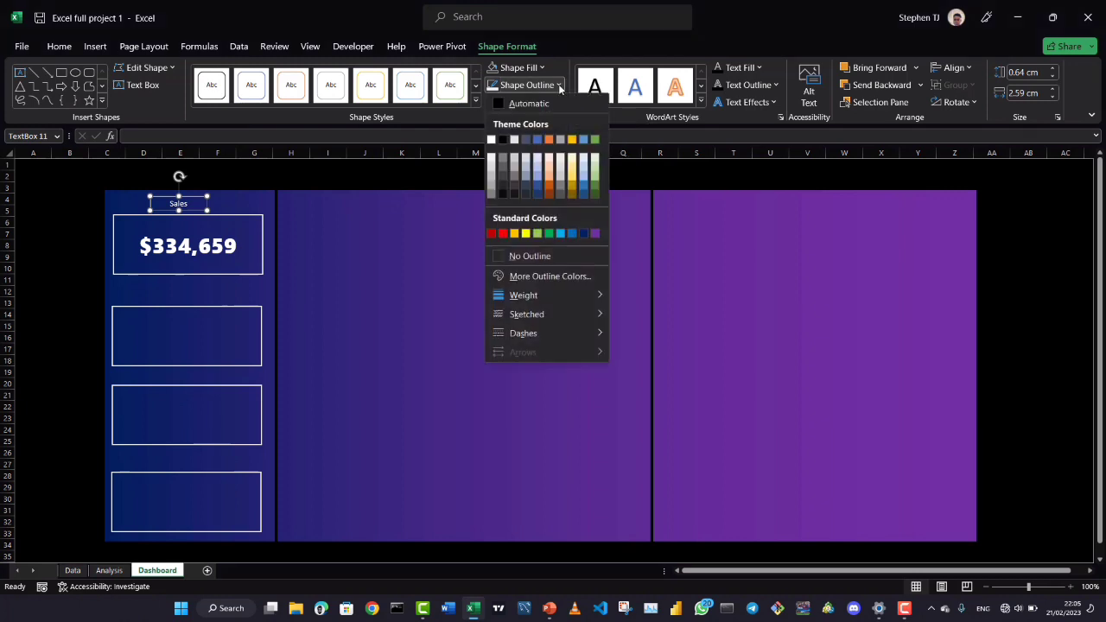
left_click(503, 257)
left_click(76, 301)
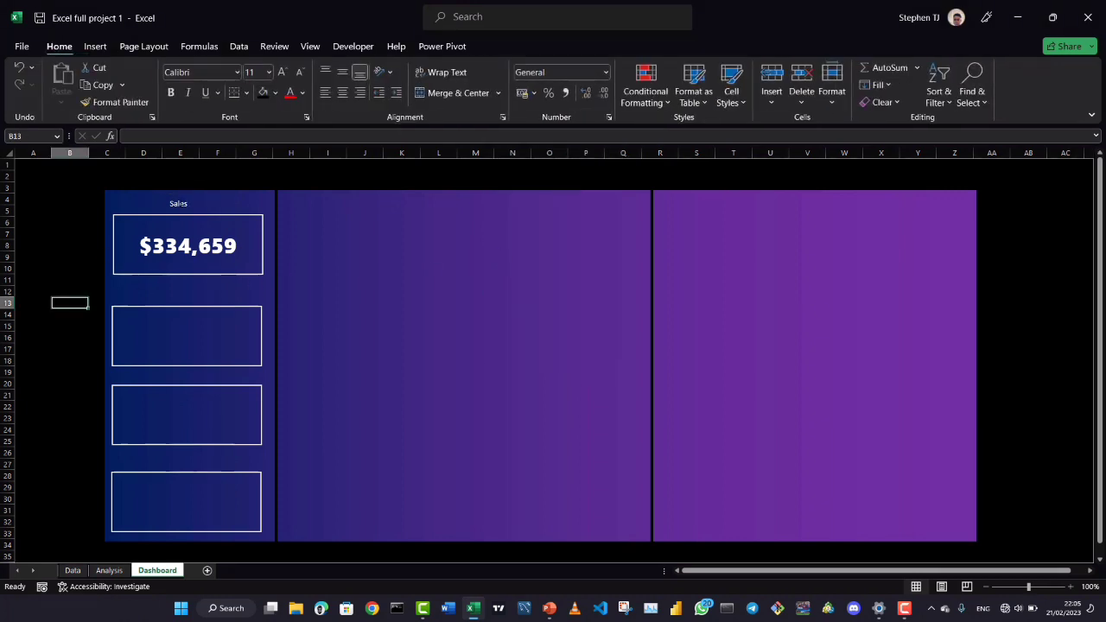
Shift the "Sales" label to centre it over the card, and set its font to Times New Roman at size 14
left_click(179, 204)
left_click_drag(185, 197, 194, 200)
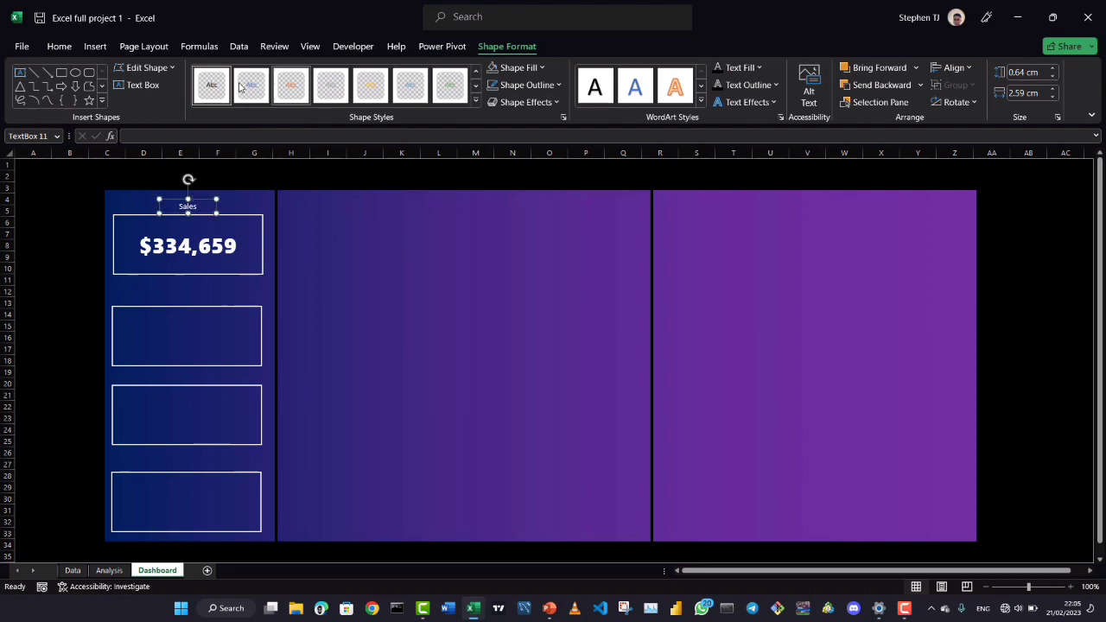
left_click(67, 48)
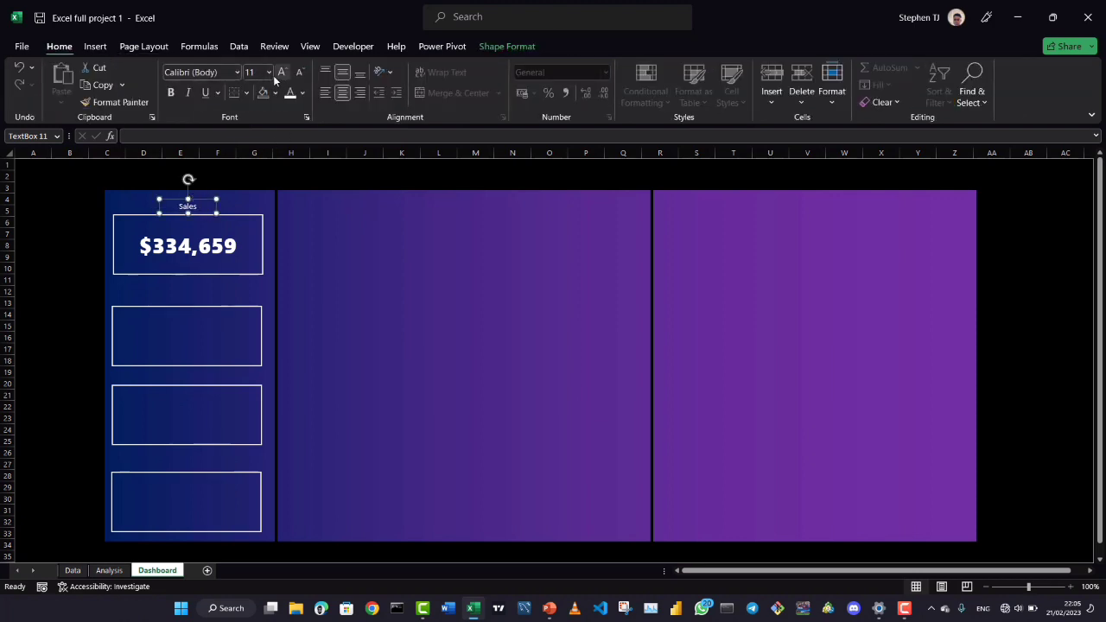
left_click(269, 73)
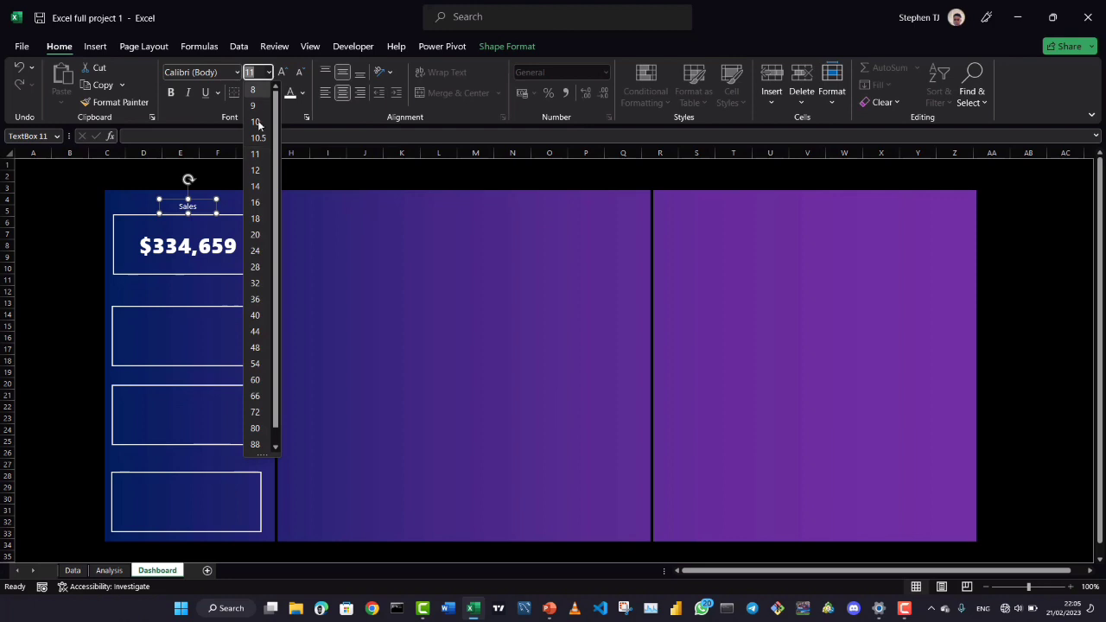
left_click(254, 186)
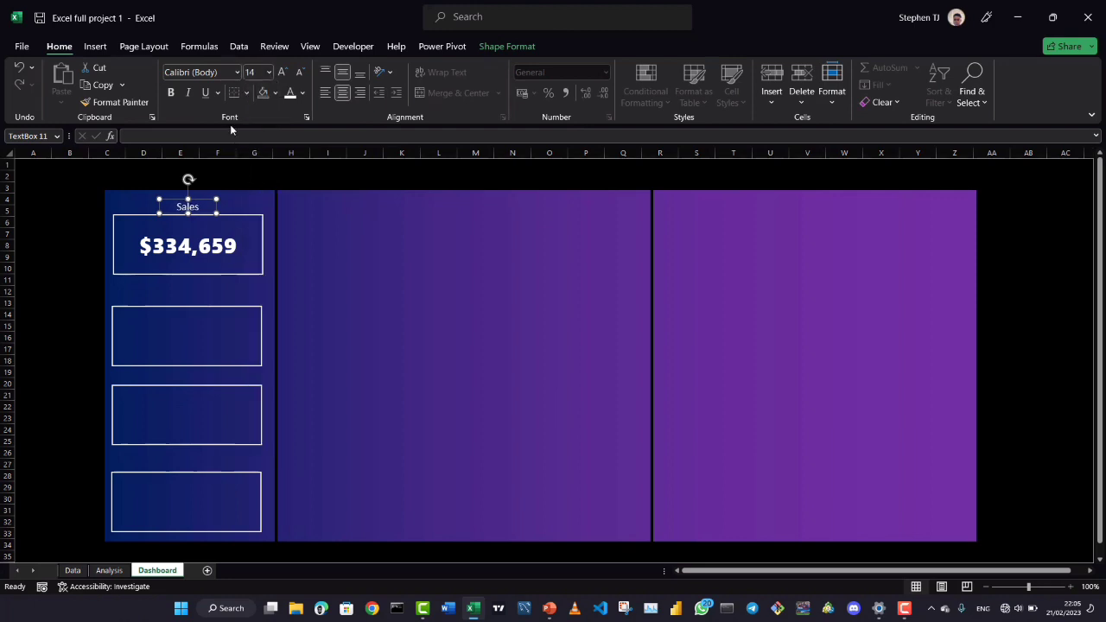
left_click(235, 73)
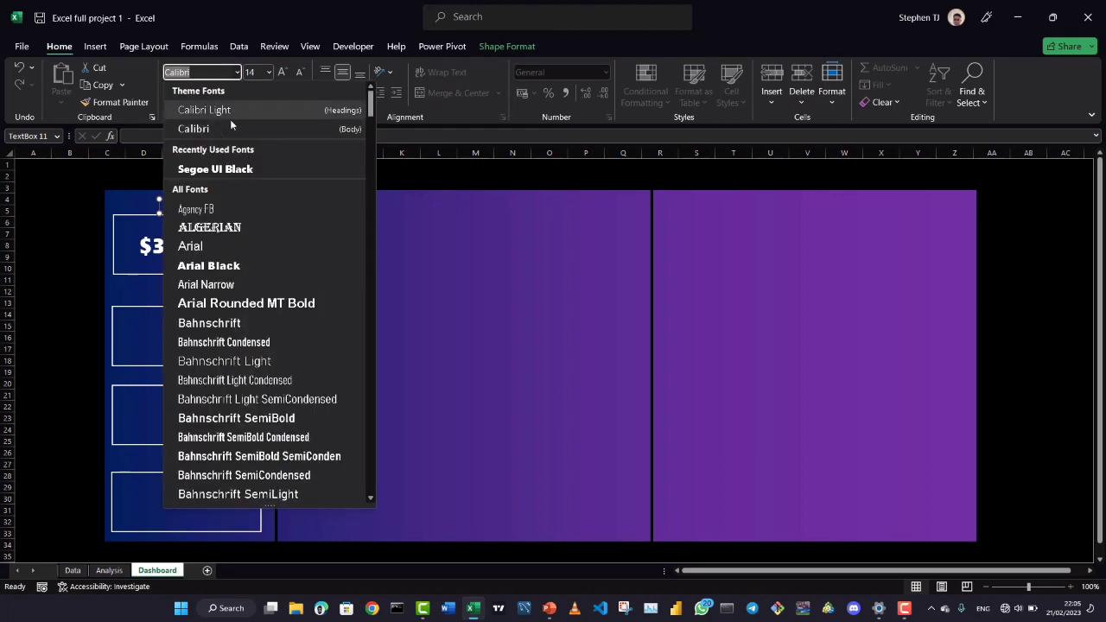
key("BackSpace")
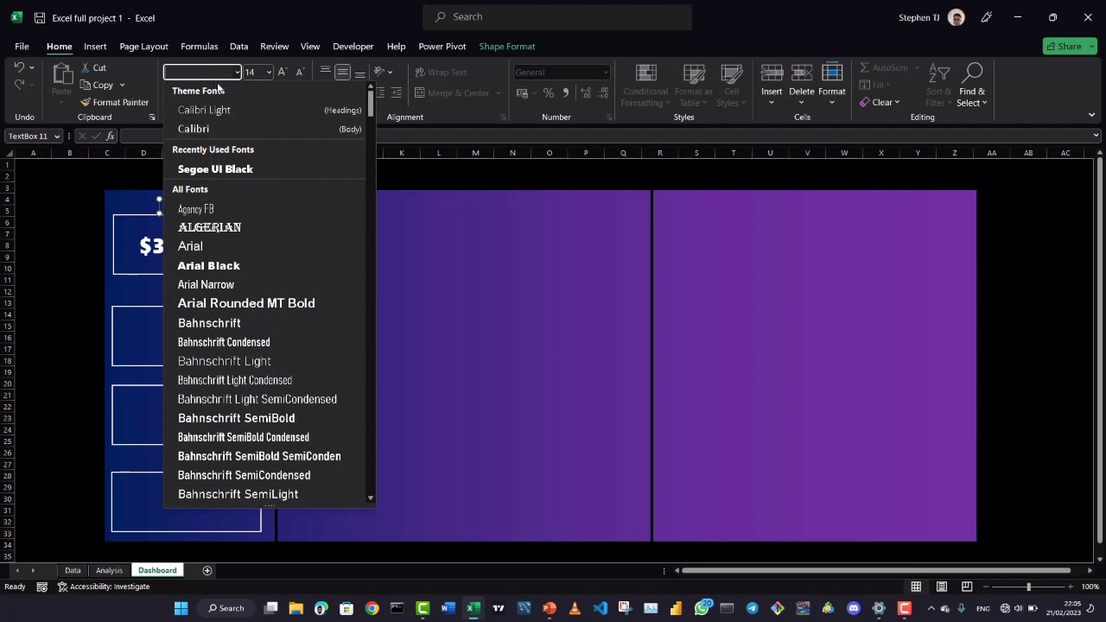
type("Times New Roma")
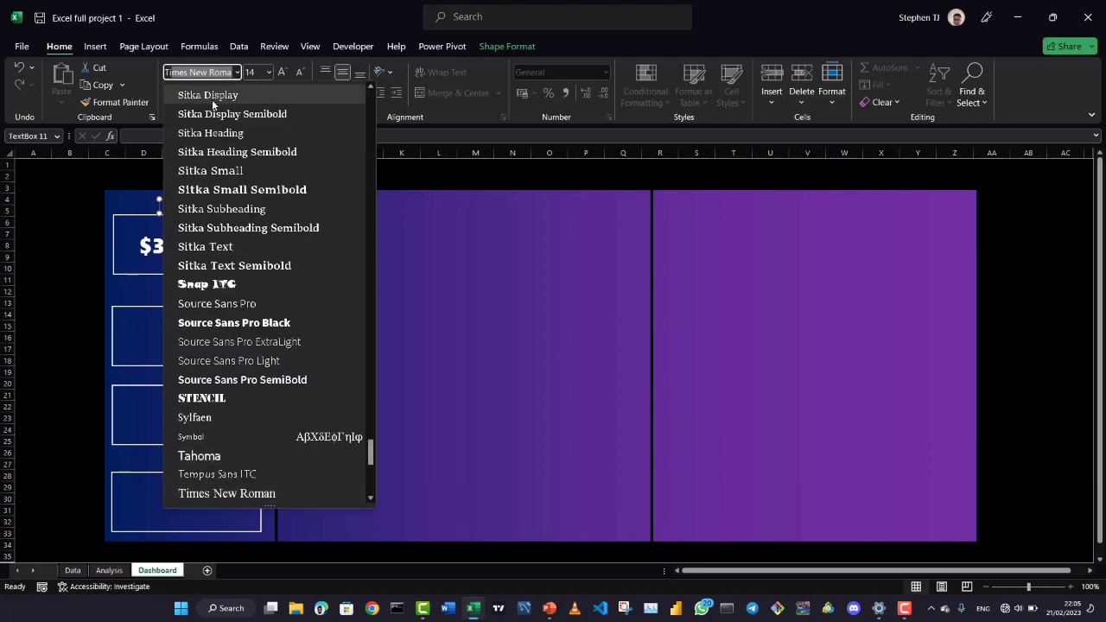
key("Return")
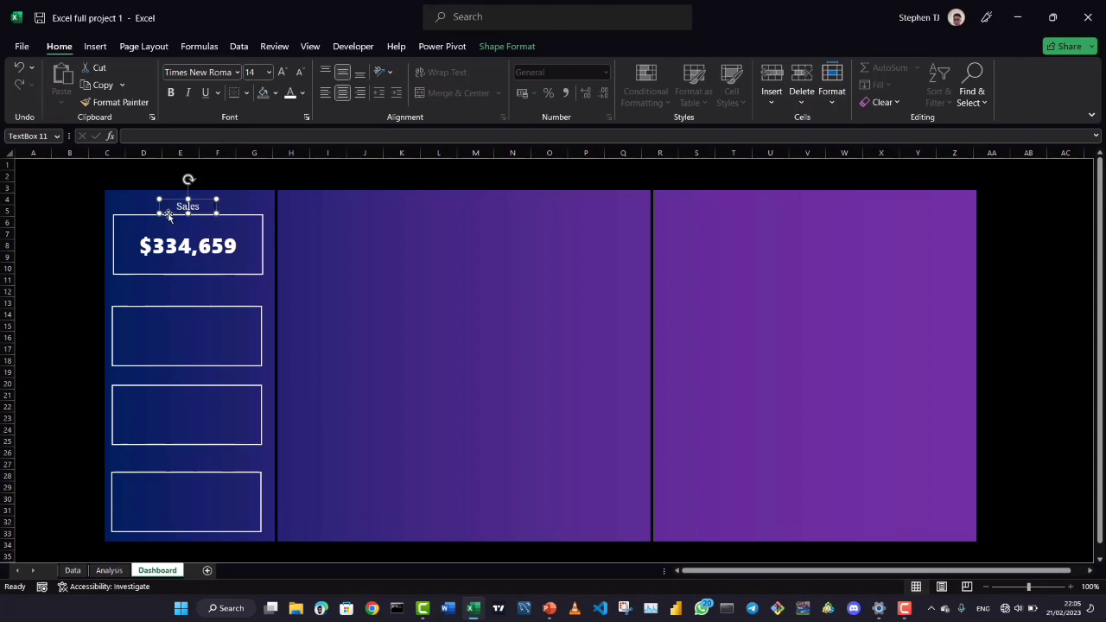
Move the "Sales" label inside the sales card, and shift the card slightly up
left_click_drag(198, 202, 199, 217)
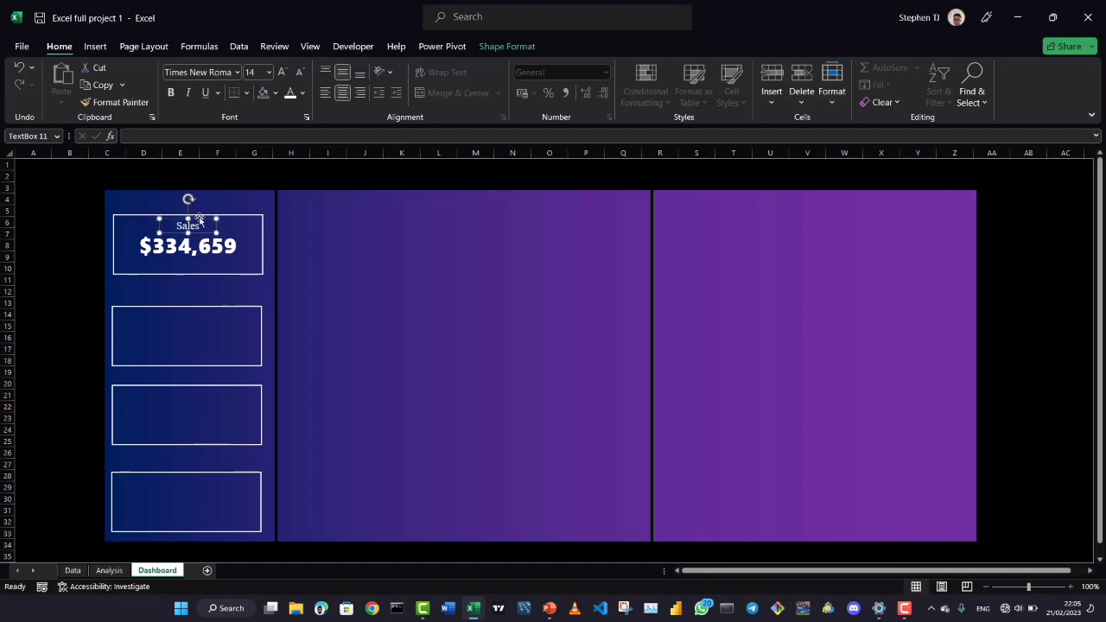
left_click(90, 248)
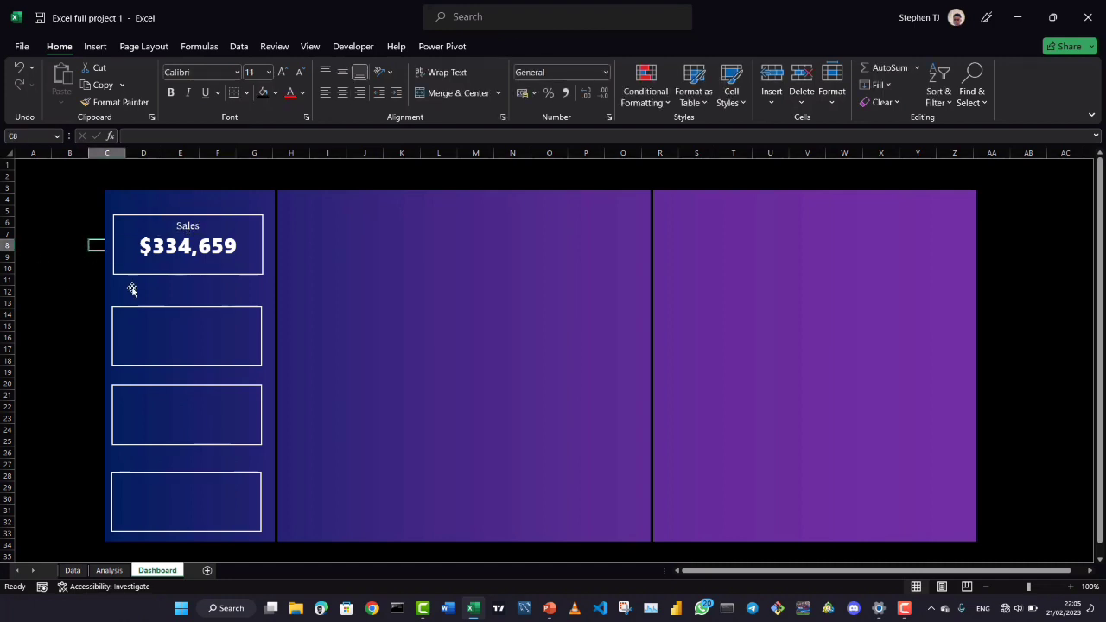
left_click_drag(180, 276, 183, 268)
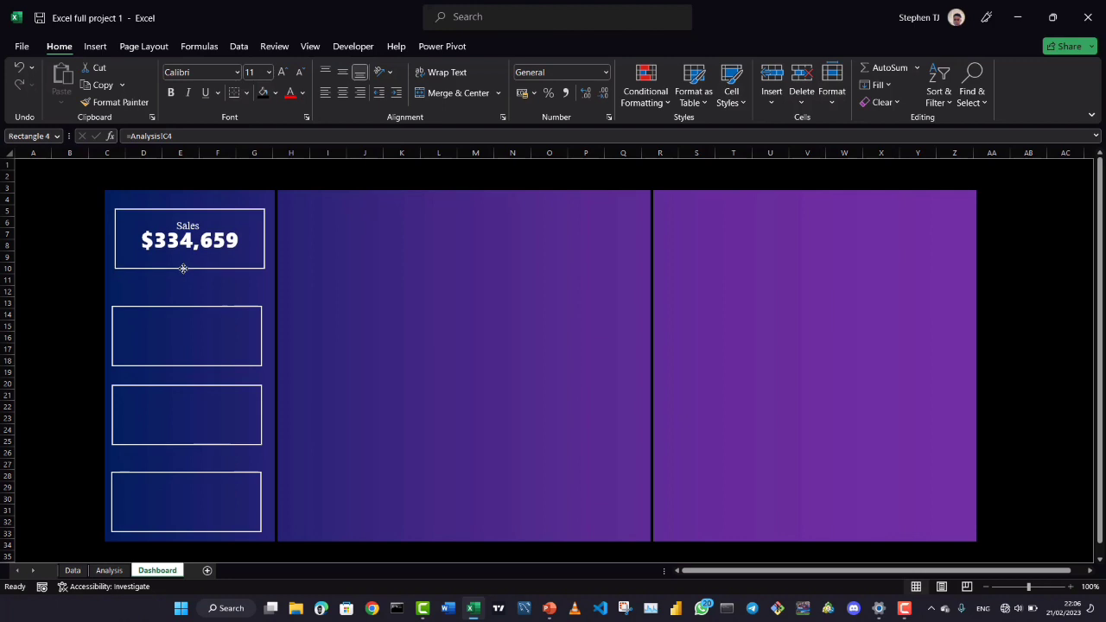
left_click(104, 248)
Place the "Sales" label just above the card's value and make its text bold
left_click(187, 226)
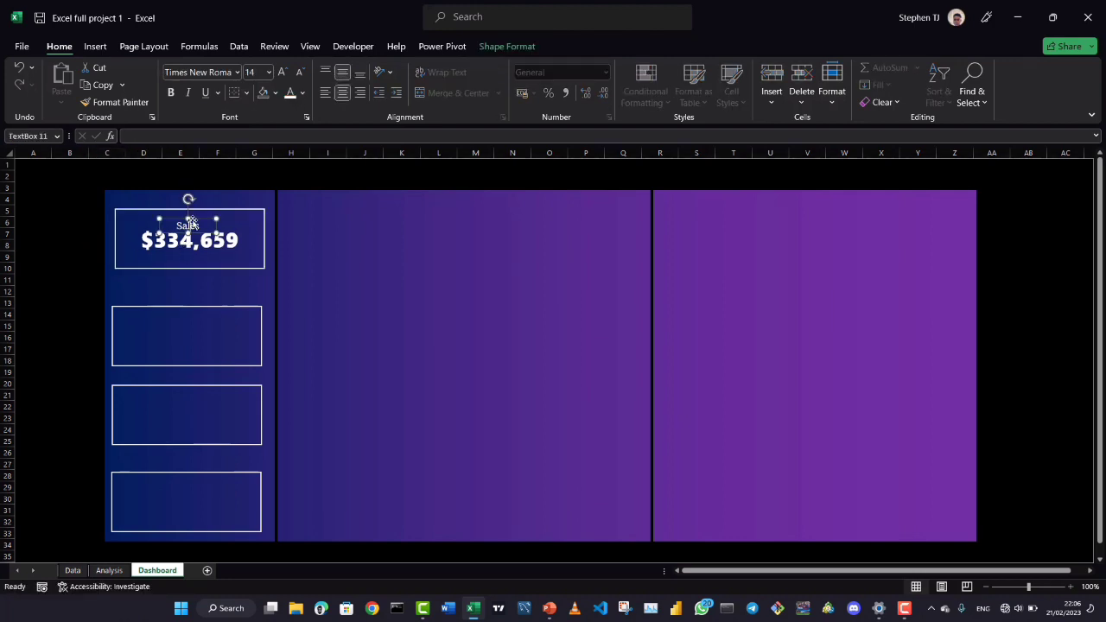
left_click_drag(192, 217, 190, 217)
double_click(200, 218)
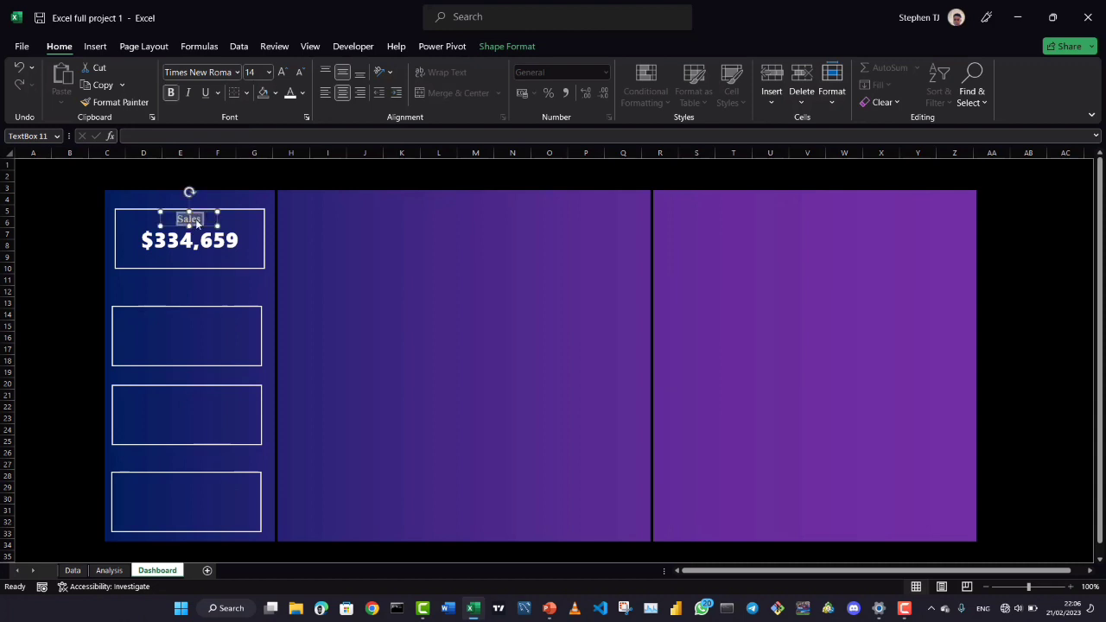
left_click(76, 267)
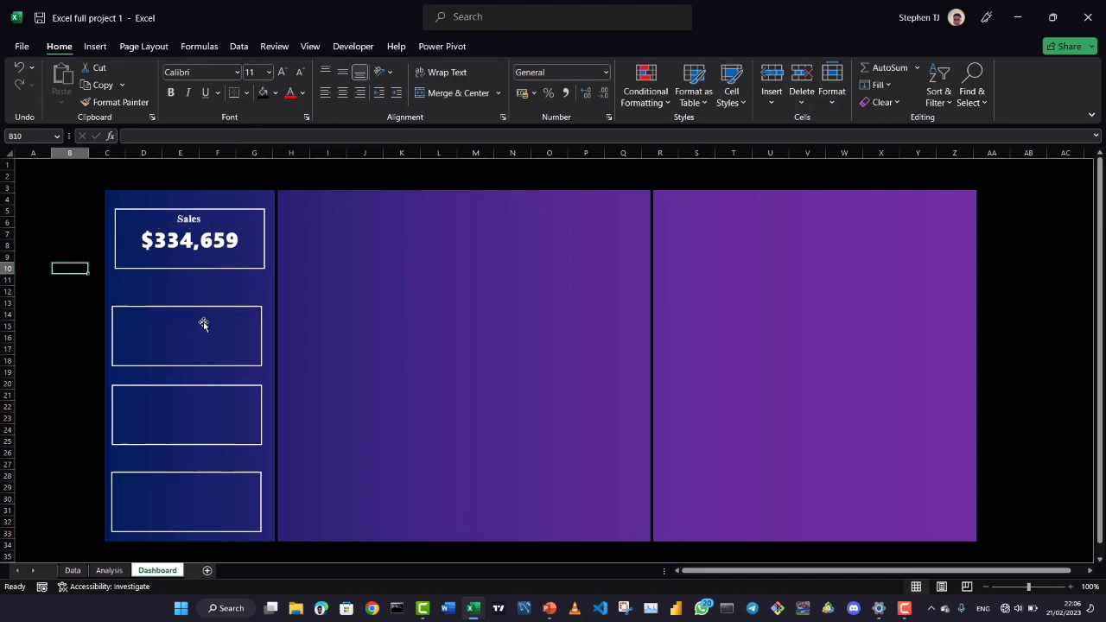
Move the second card up closer to the sales card, keeping it roughly aligned beneath it
left_click_drag(202, 308, 167, 294)
key("ctrl+z")
left_click(75, 326)
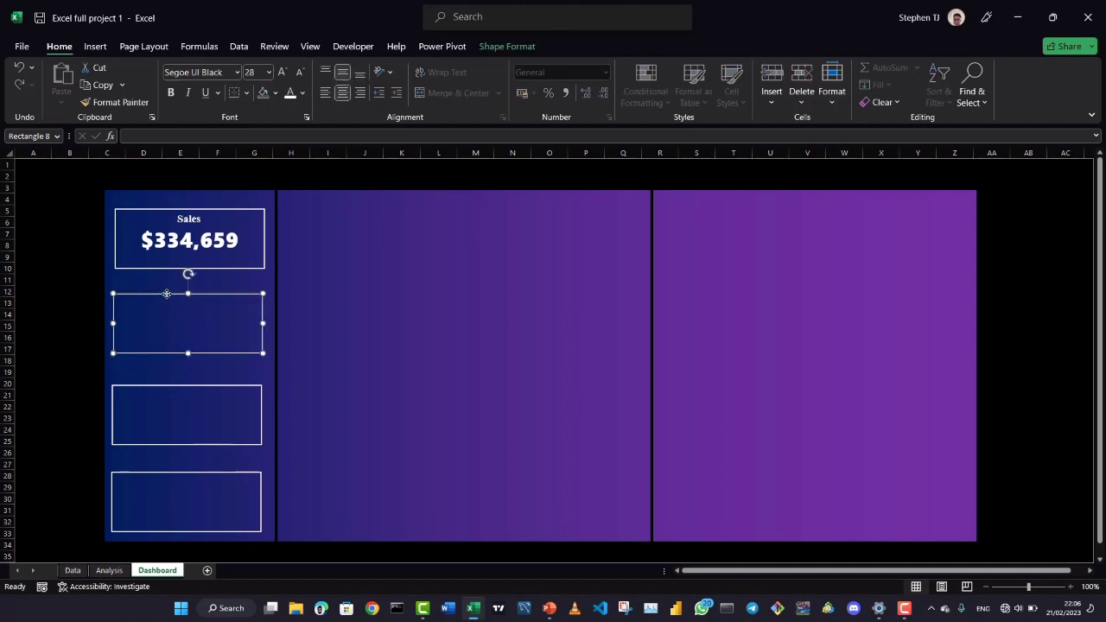
left_click(92, 376)
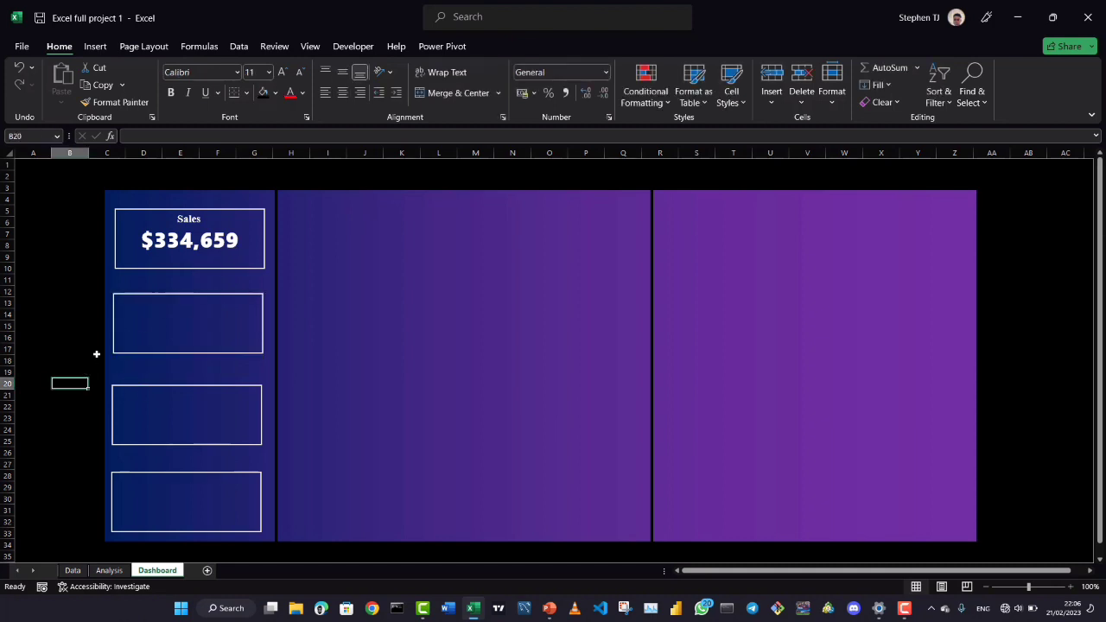
left_click(161, 335)
left_click(72, 344)
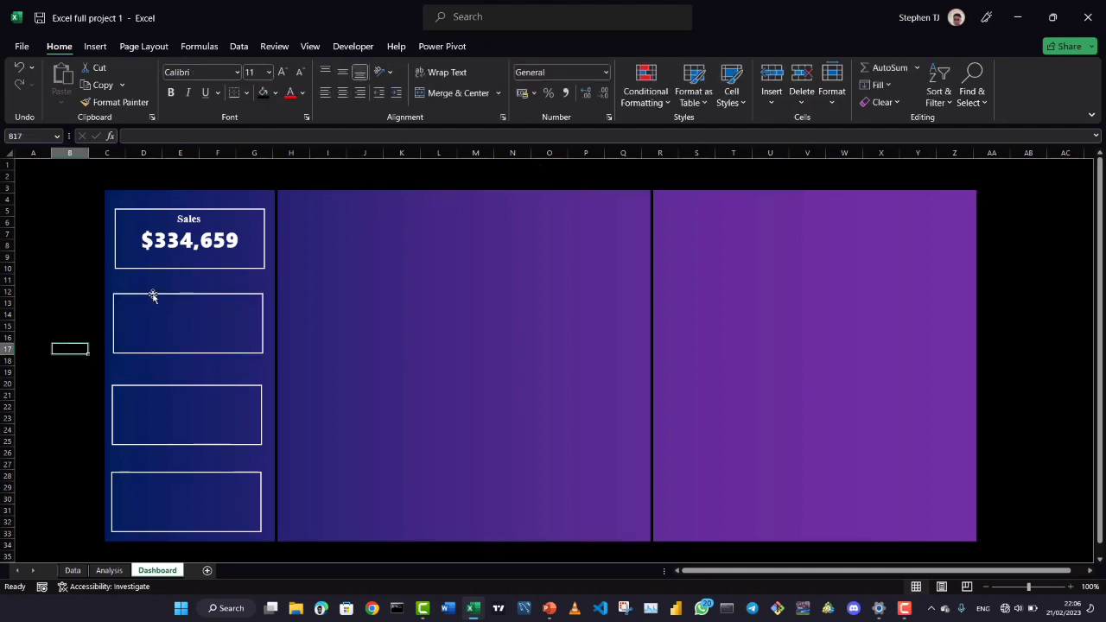
Link the second card to the profit total in cell C8 of the Analysis sheet
left_click(150, 296)
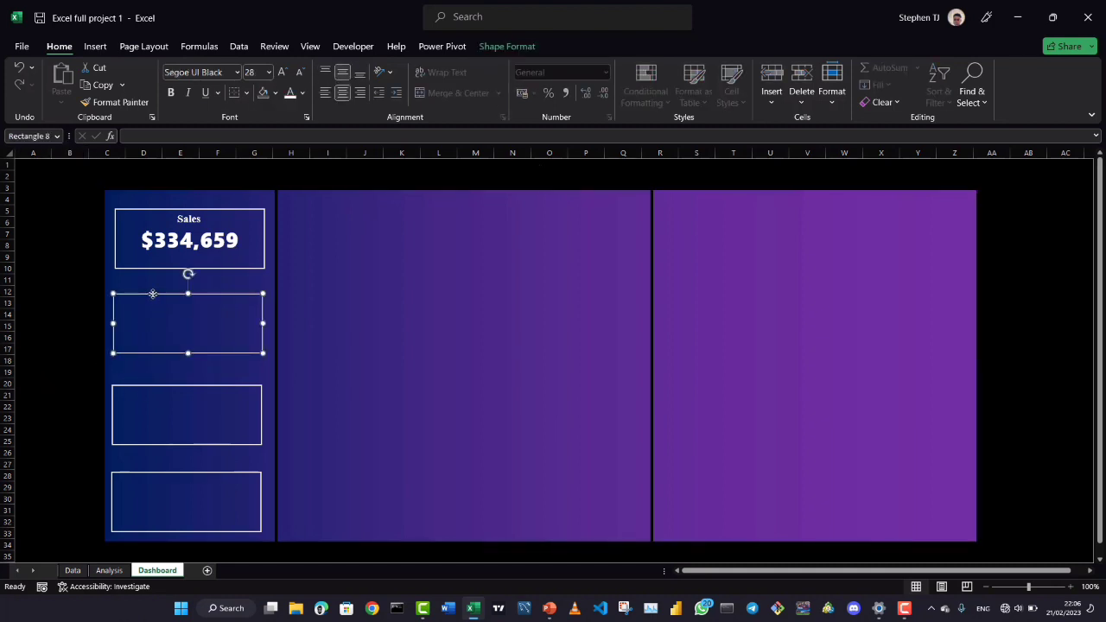
left_click(250, 136)
type("=")
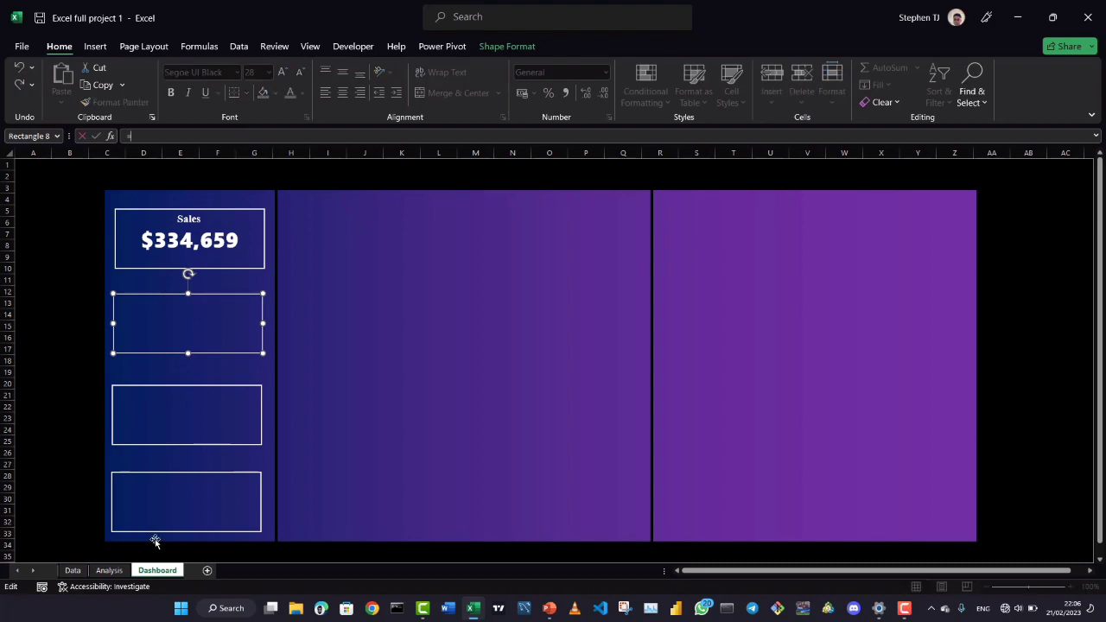
left_click(72, 570)
left_click(109, 570)
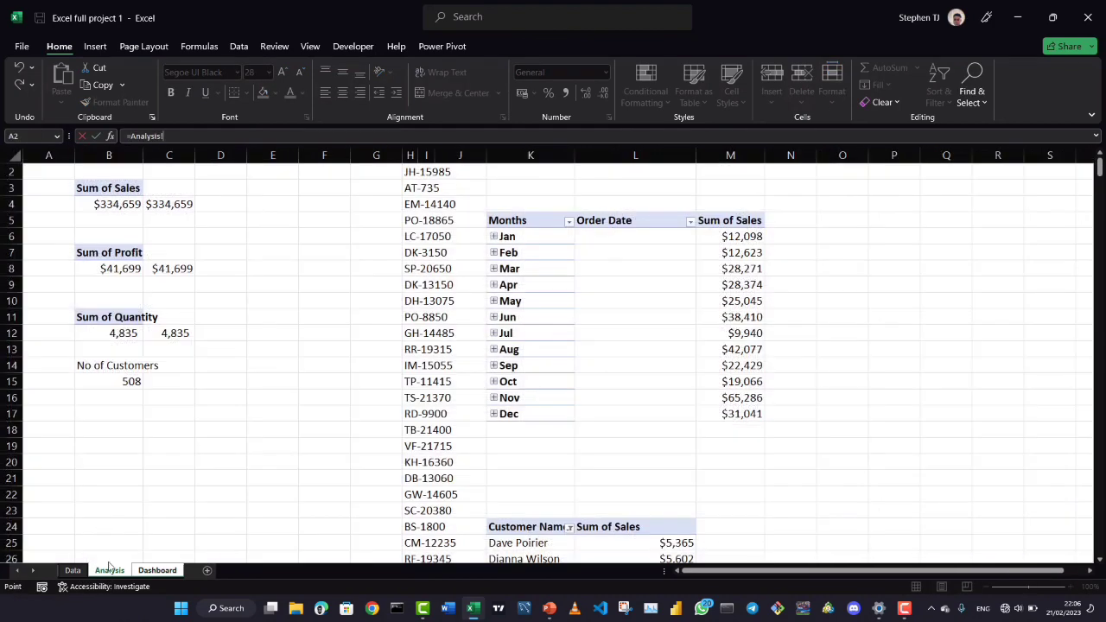
left_click(161, 268)
key("Return")
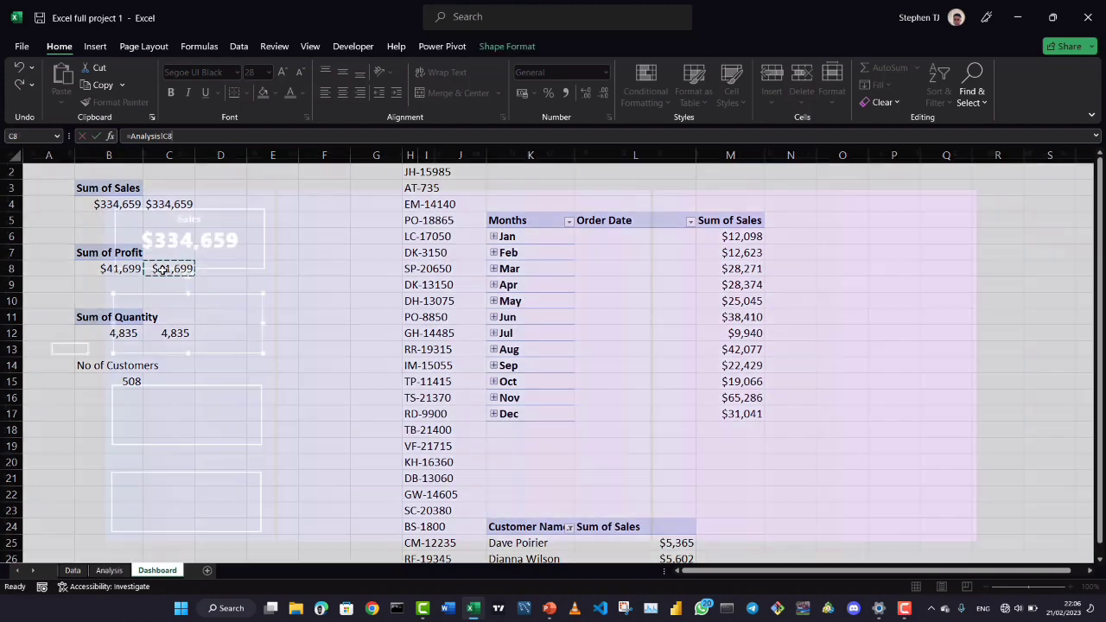
Copy the sales card's formatting to the profit card
left_click(216, 264)
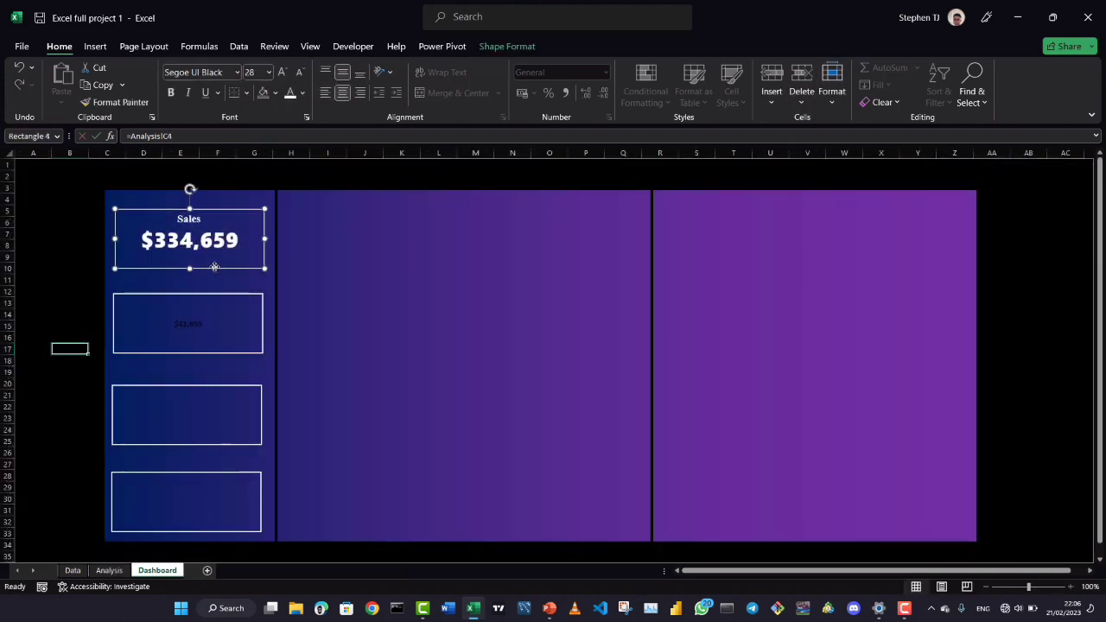
left_click(115, 102)
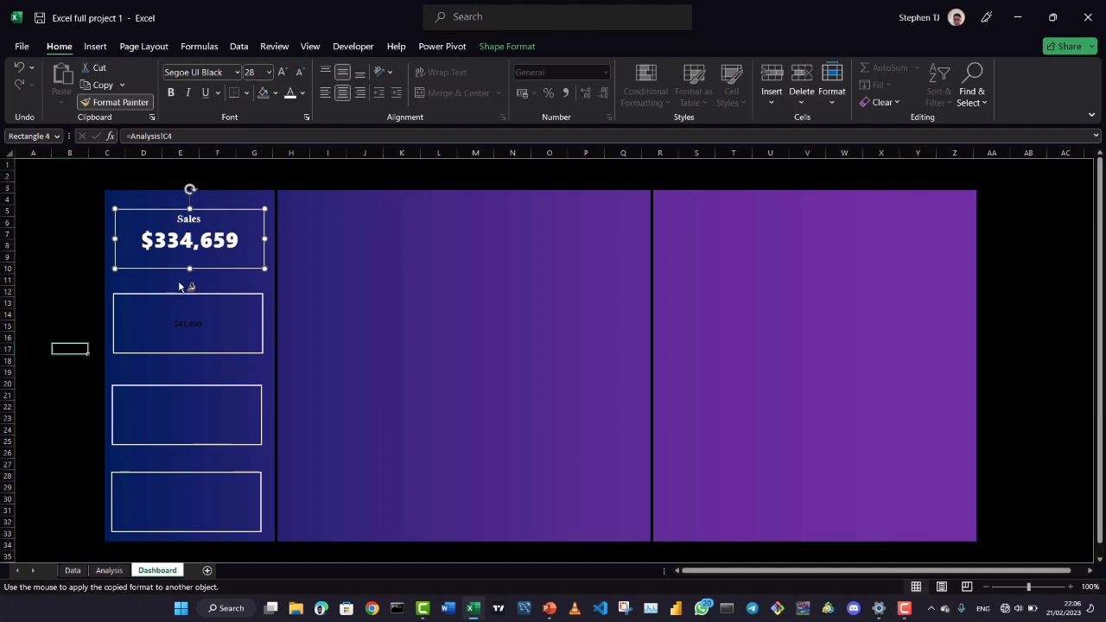
left_click(207, 351)
left_click(69, 403)
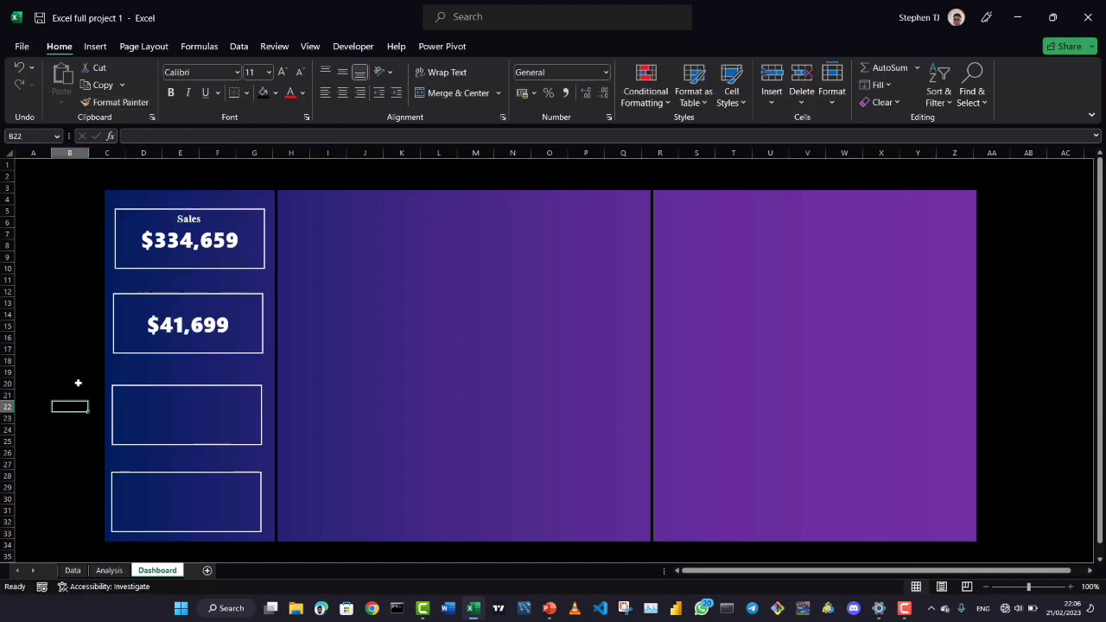
Duplicate the "Sales" label into the second card above its value, and change the copy's text to "Profit"
left_click(192, 225)
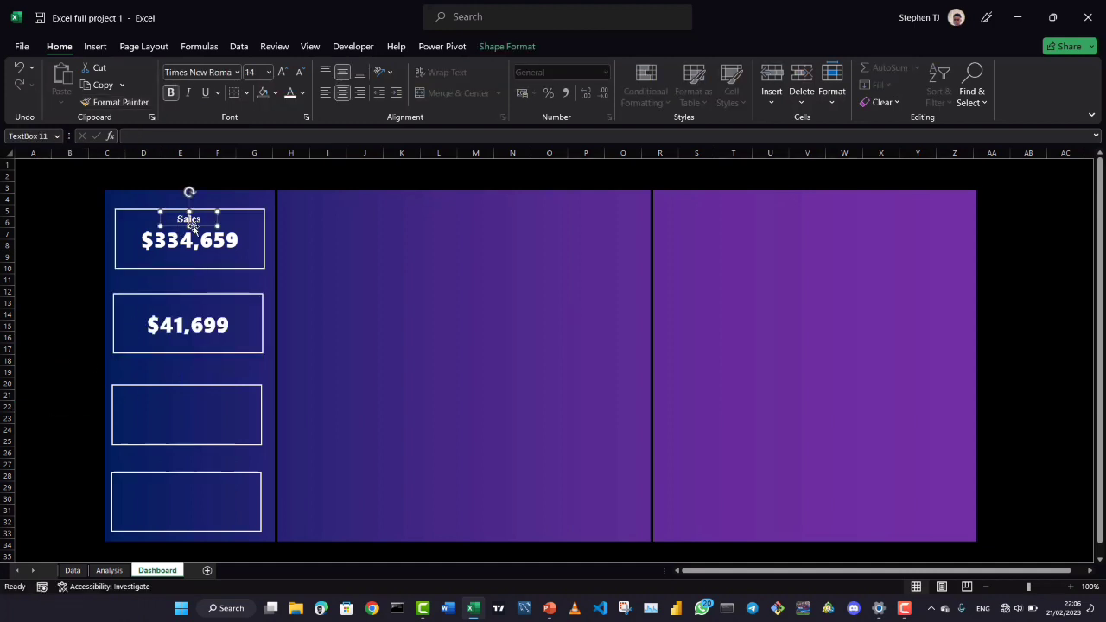
left_click_drag(195, 226, 193, 311)
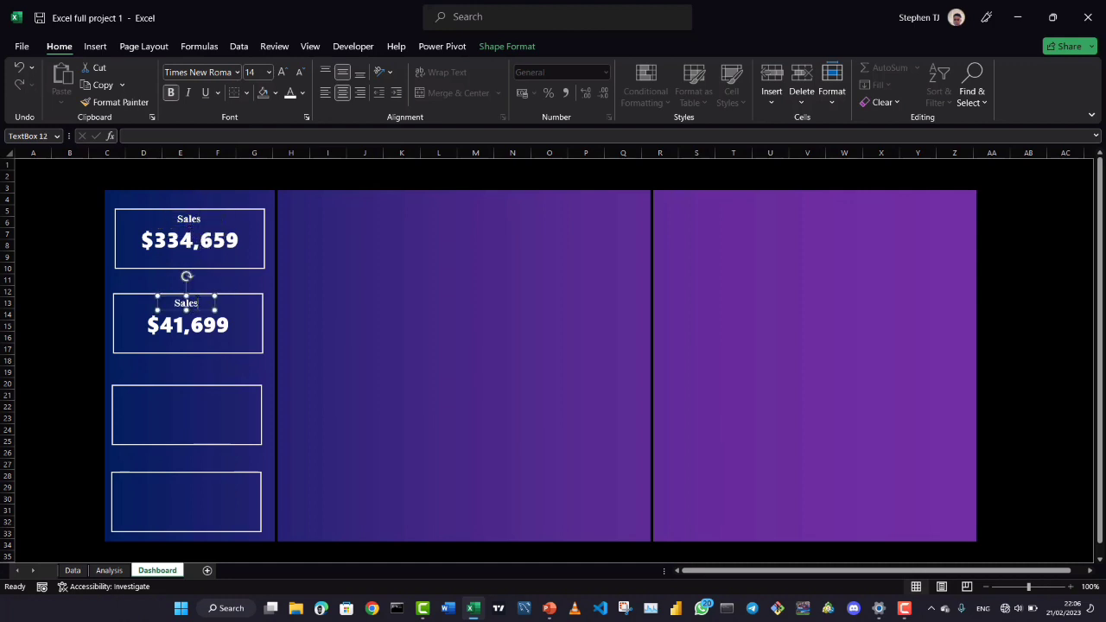
double_click(192, 303)
type("Profit")
left_click(43, 383)
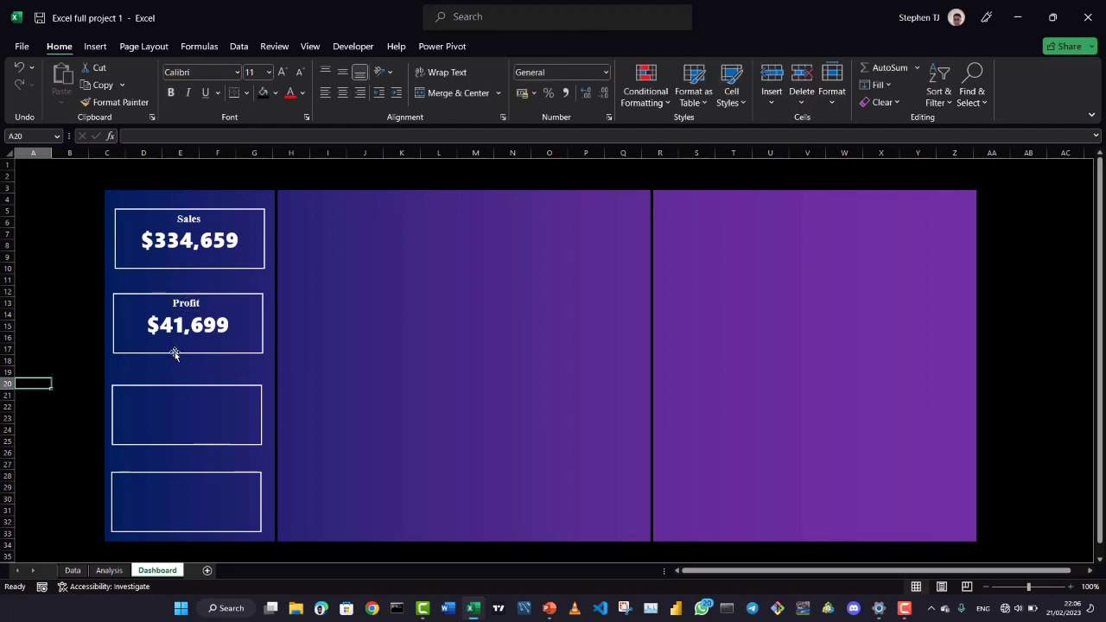
left_click(169, 406)
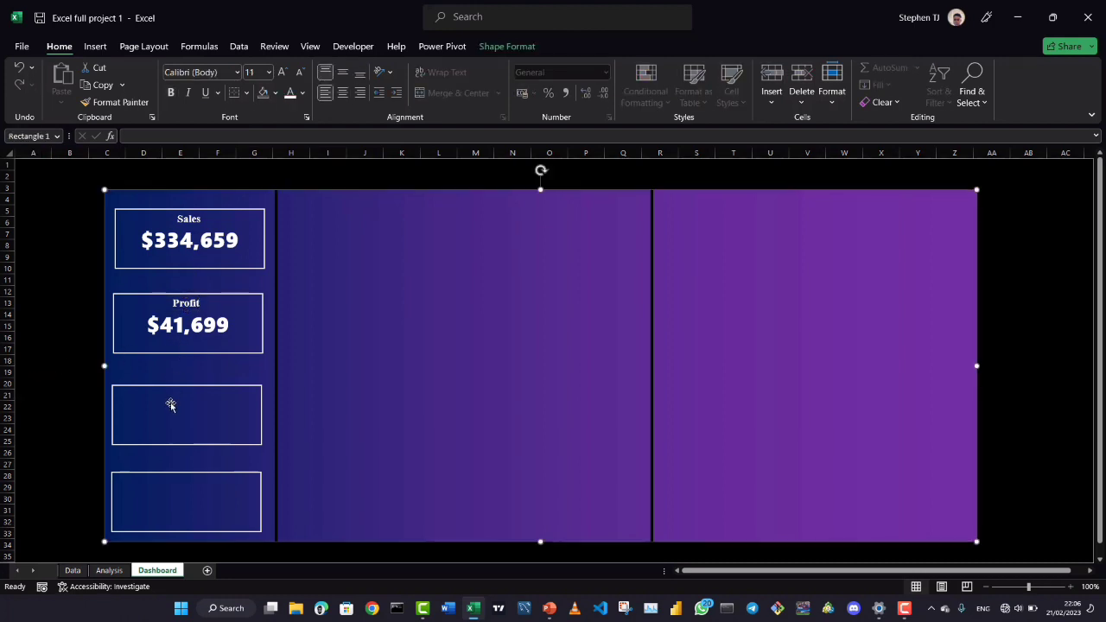
left_click(18, 454)
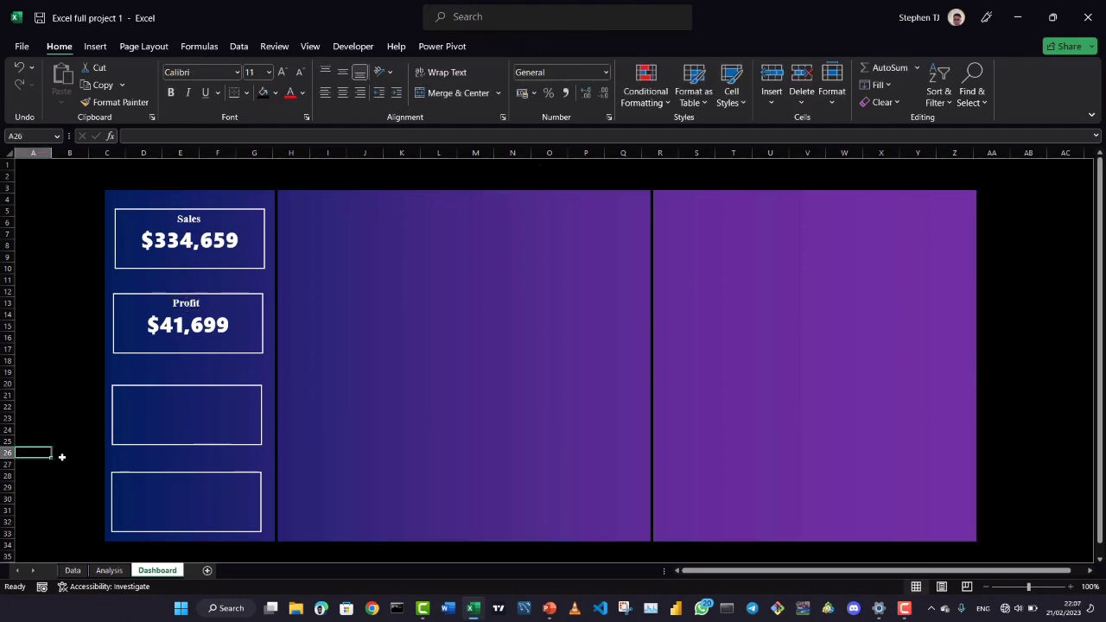
left_click(170, 447)
left_click(92, 462)
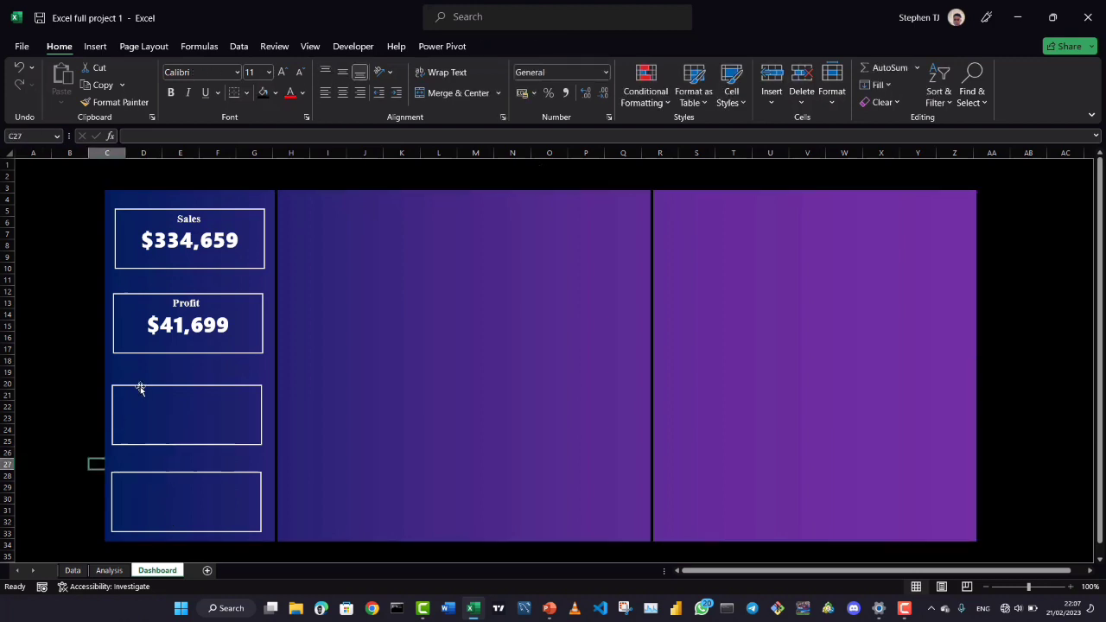
left_click(140, 389)
left_click(48, 423)
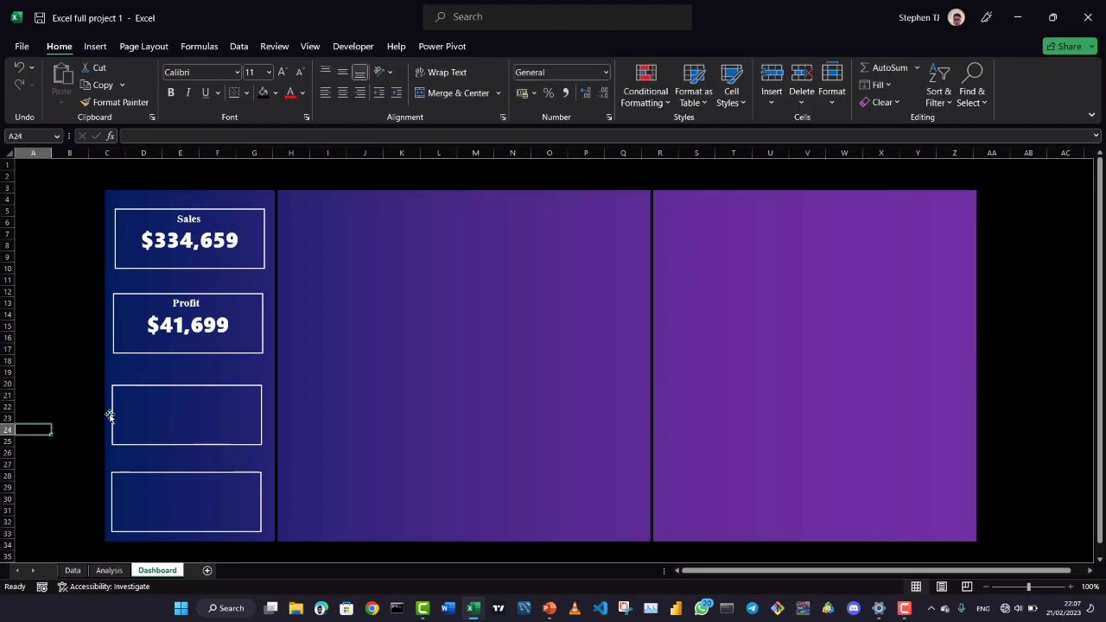
left_click(112, 413)
left_click(95, 430)
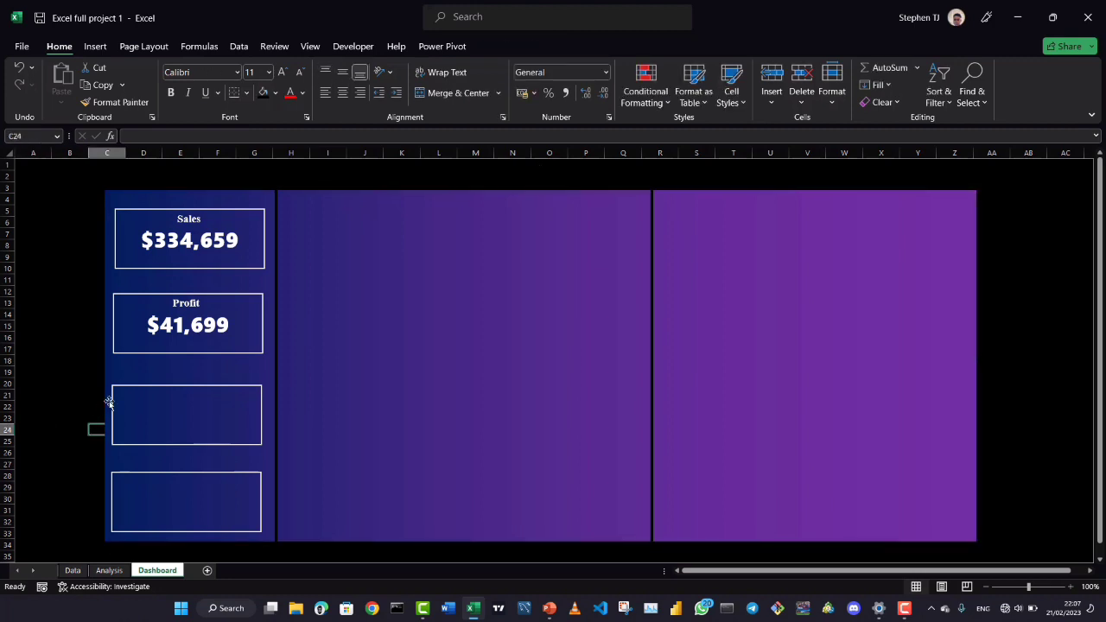
left_click(136, 386)
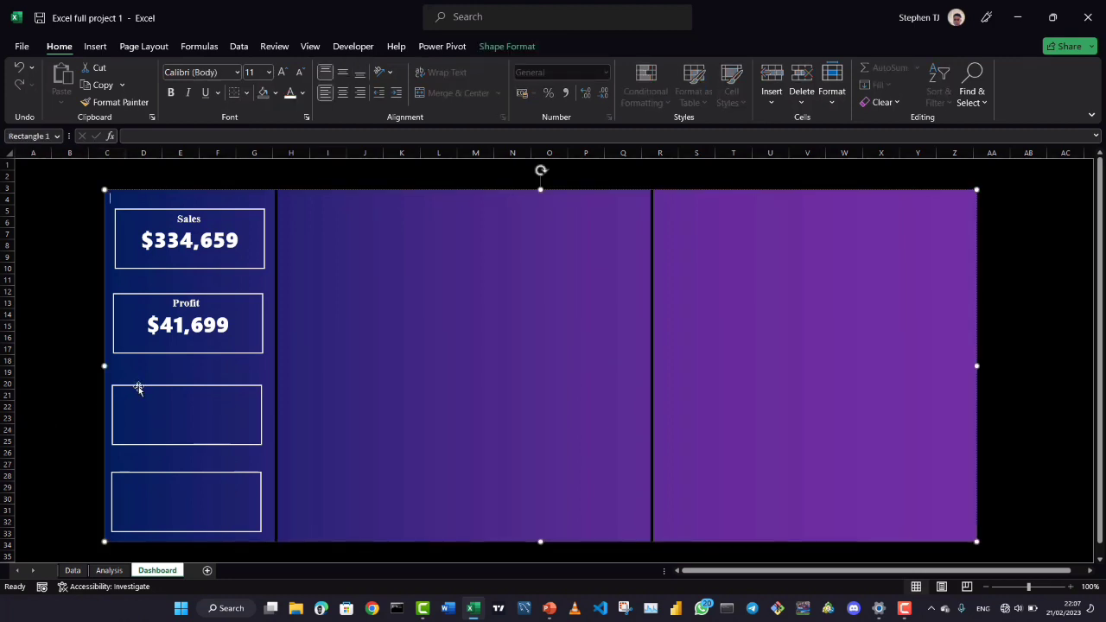
left_click(87, 452)
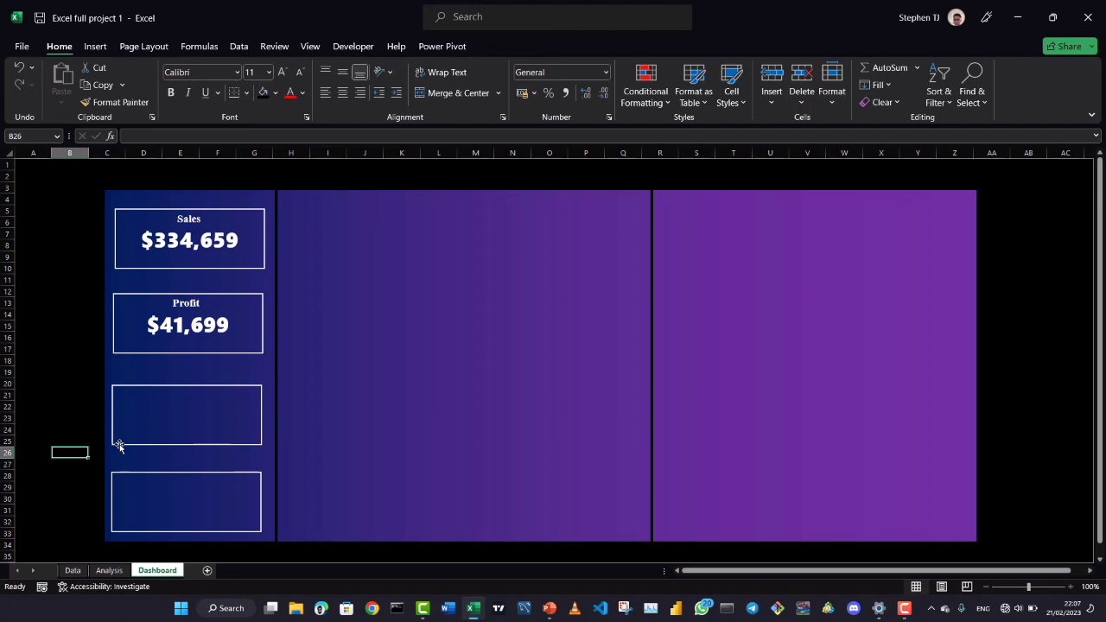
Link the third card to the quantity total in cell C12 of the Analysis sheet
left_click(119, 446)
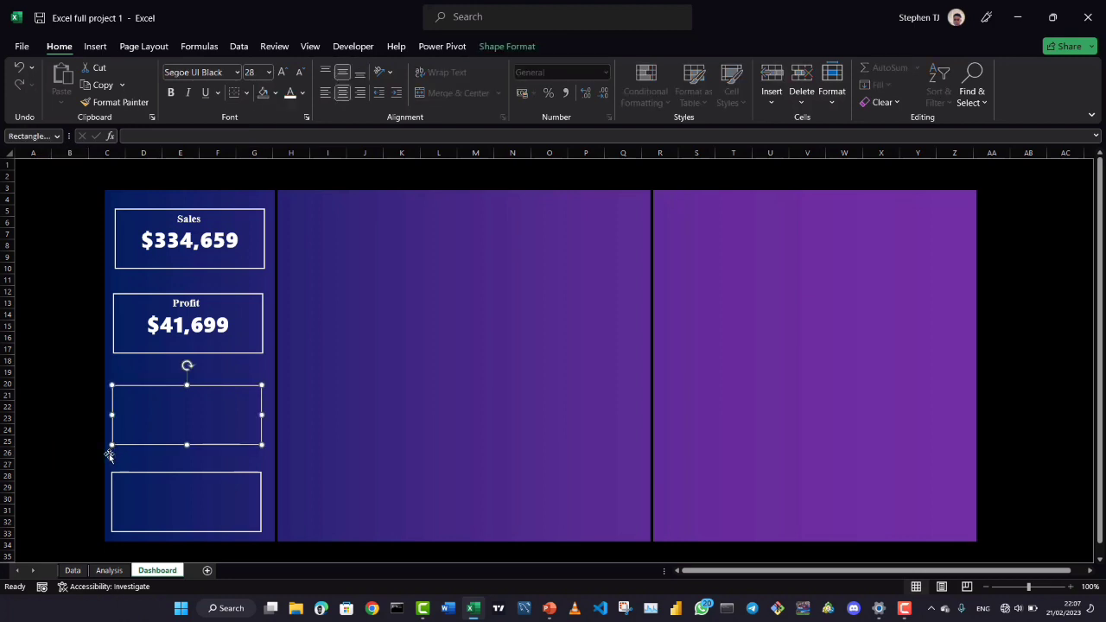
left_click(202, 136)
type("=")
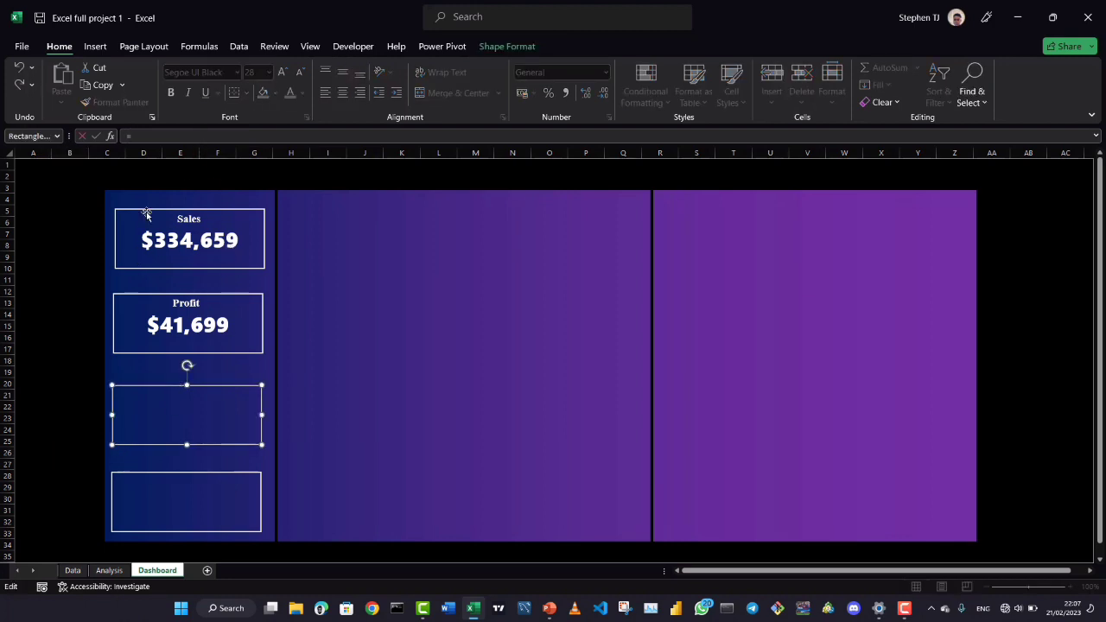
left_click(102, 571)
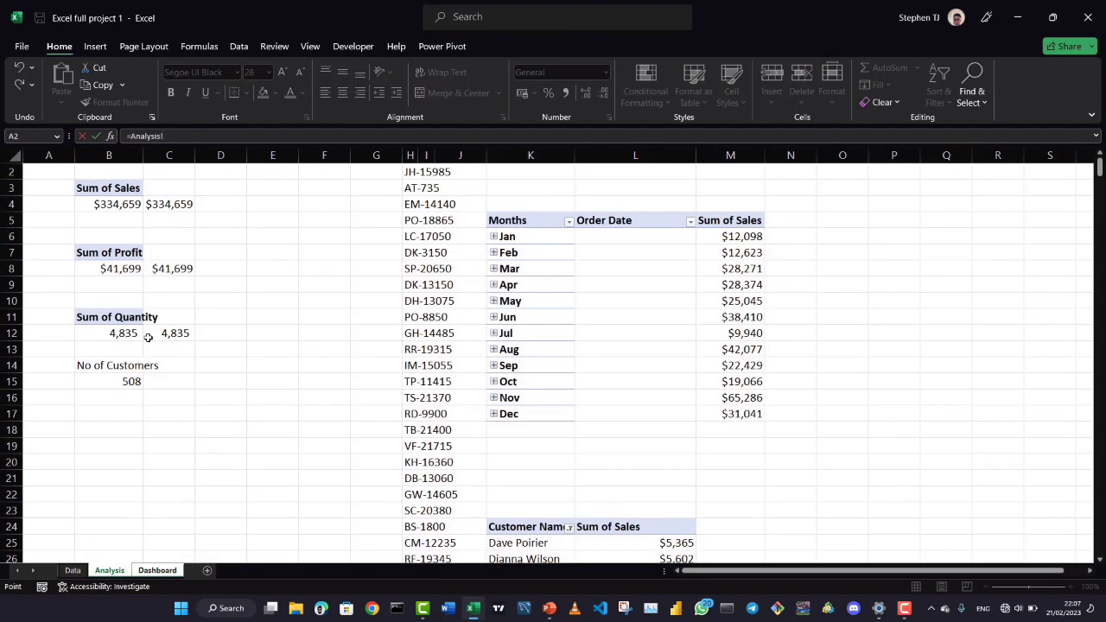
left_click(166, 336)
key("Return")
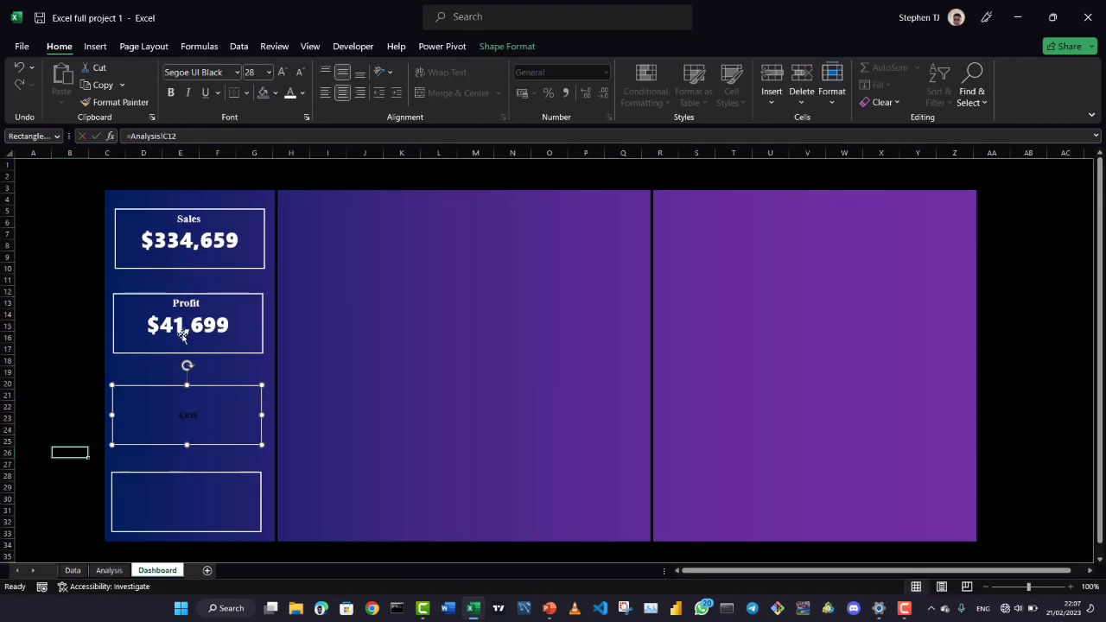
left_click(170, 353)
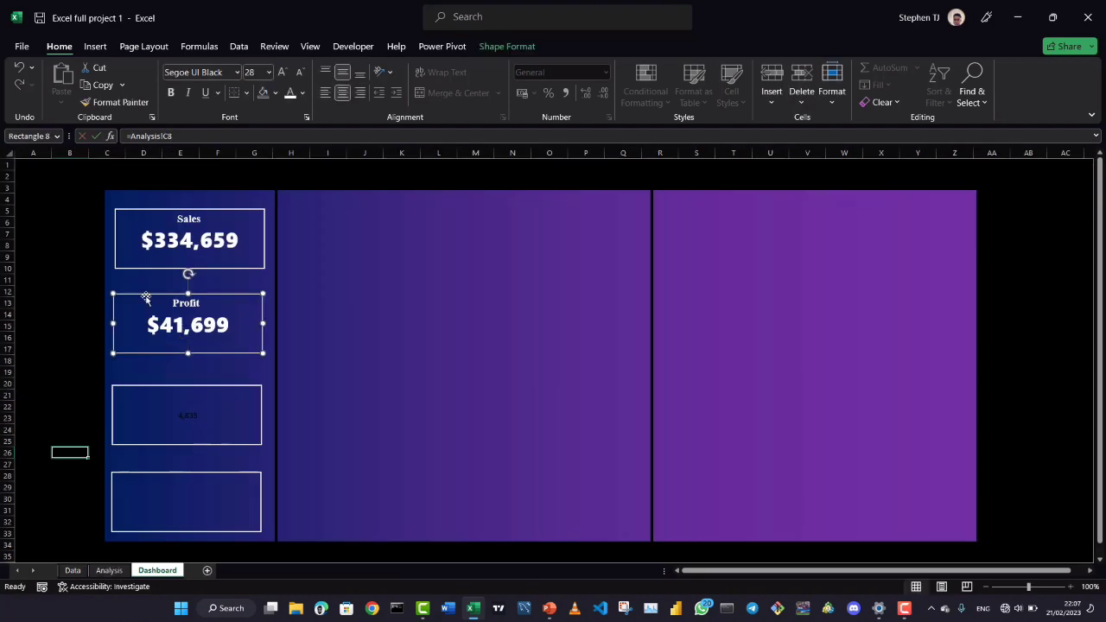
left_click(113, 102)
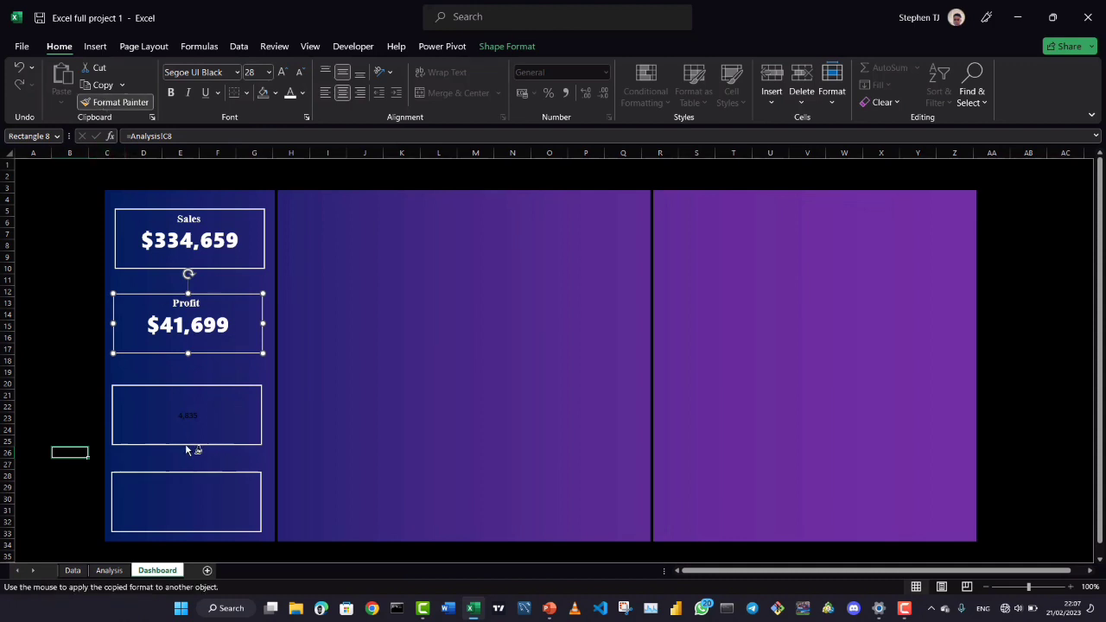
left_click(185, 446)
key("ctrl+z")
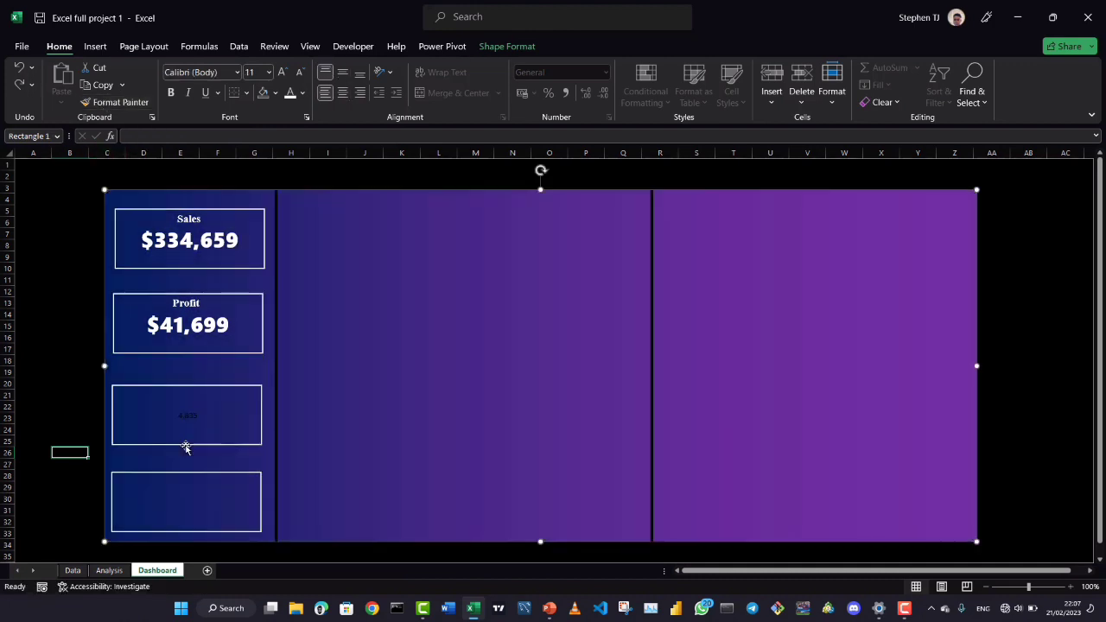
Copy the profit card's formatting to the third card
left_click(173, 352)
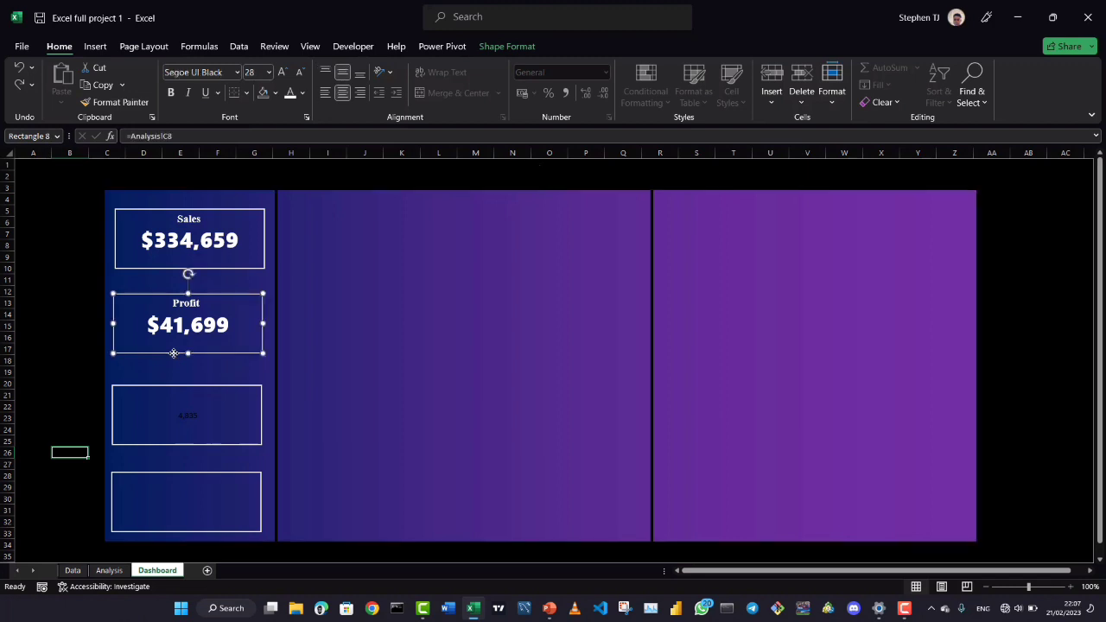
left_click(115, 102)
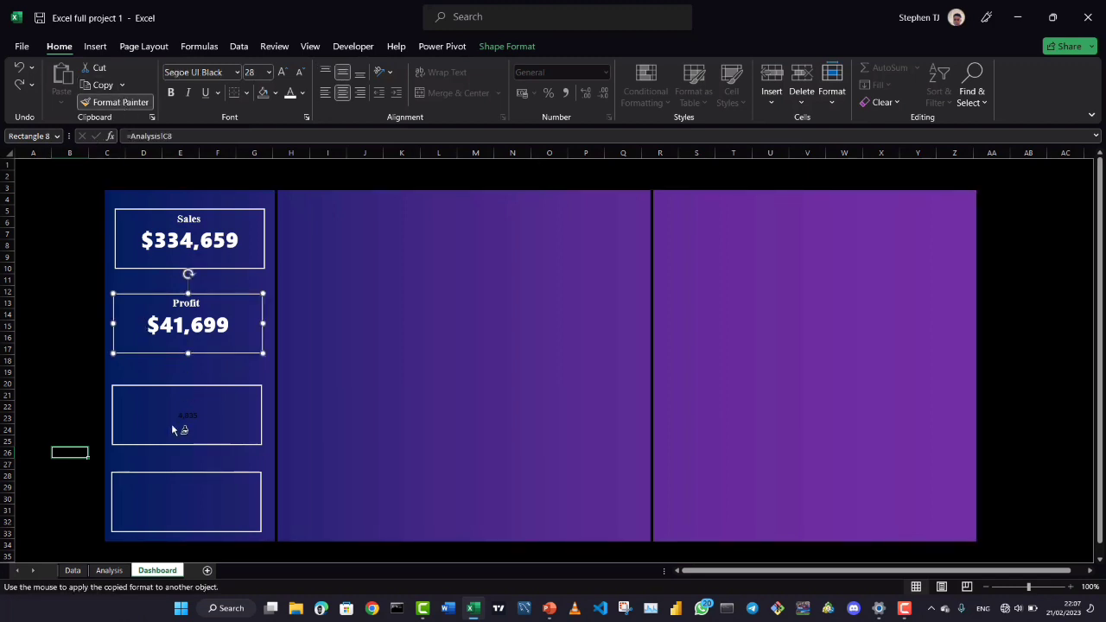
left_click(170, 446)
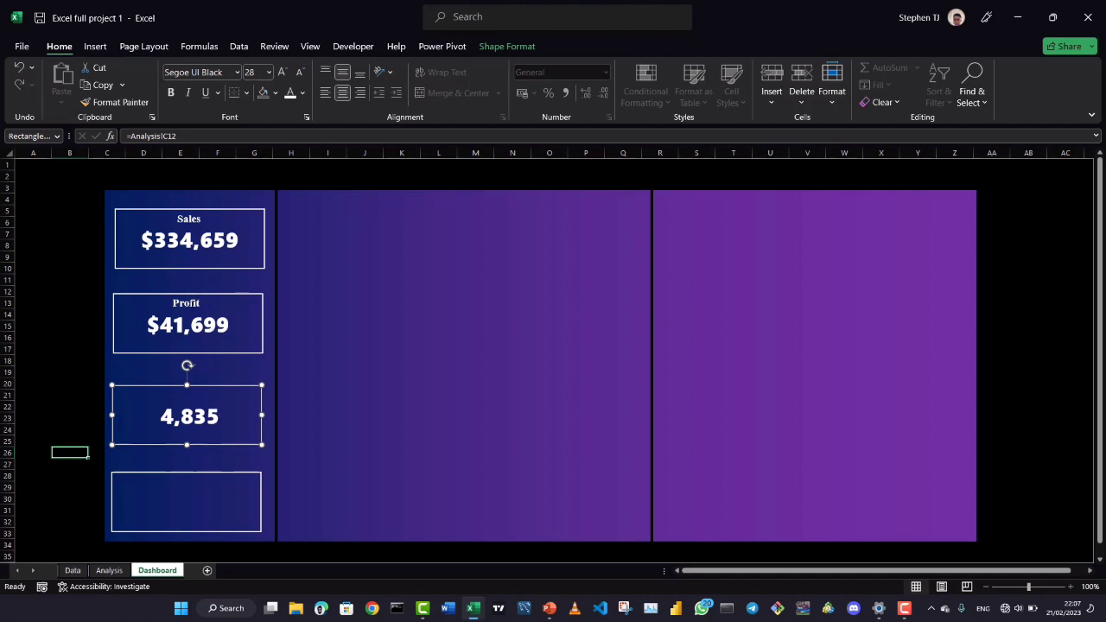
Duplicate the "Profit" label into the third card above its value, and change the copy's text to "Quantiy"
left_click(192, 309)
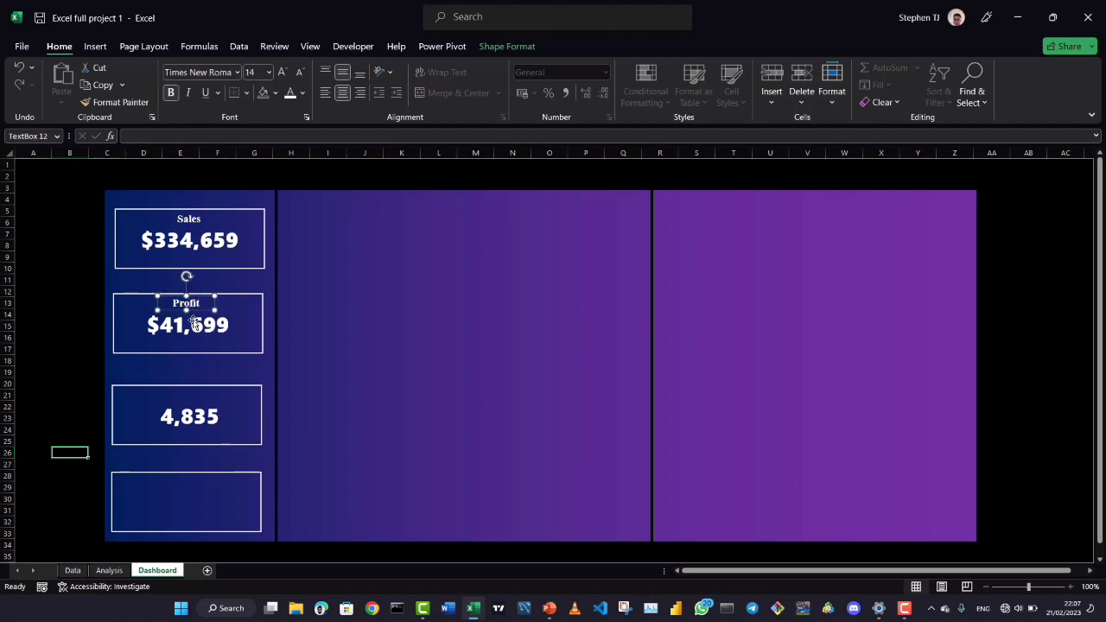
key("ctrl+d")
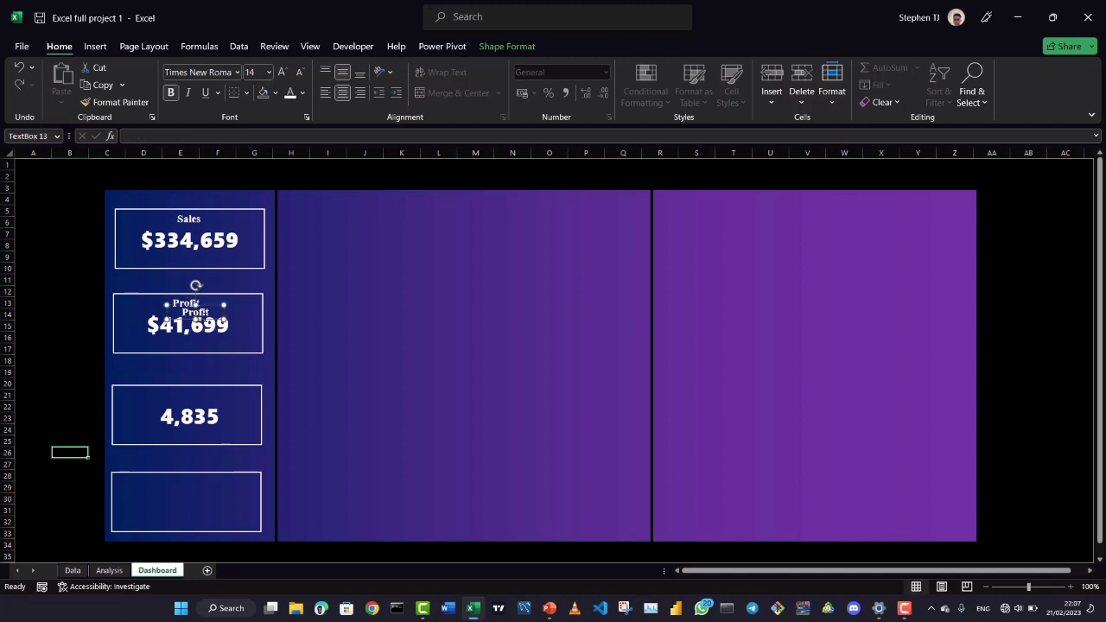
left_click_drag(200, 322, 194, 406)
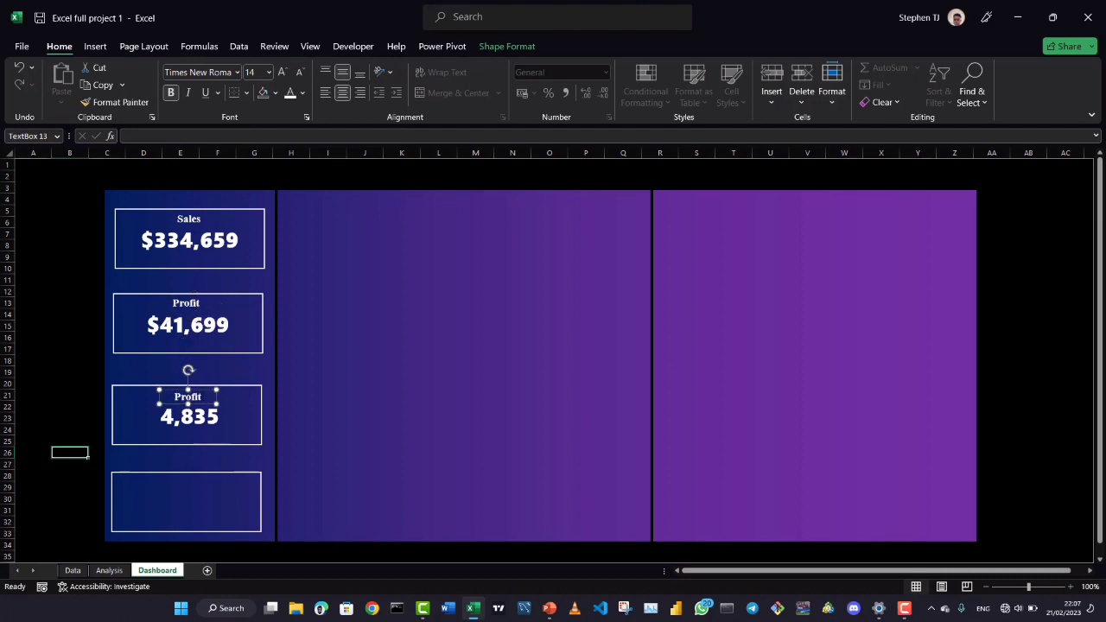
double_click(198, 397)
key("BackSpace")
type("Quantity")
left_click(69, 406)
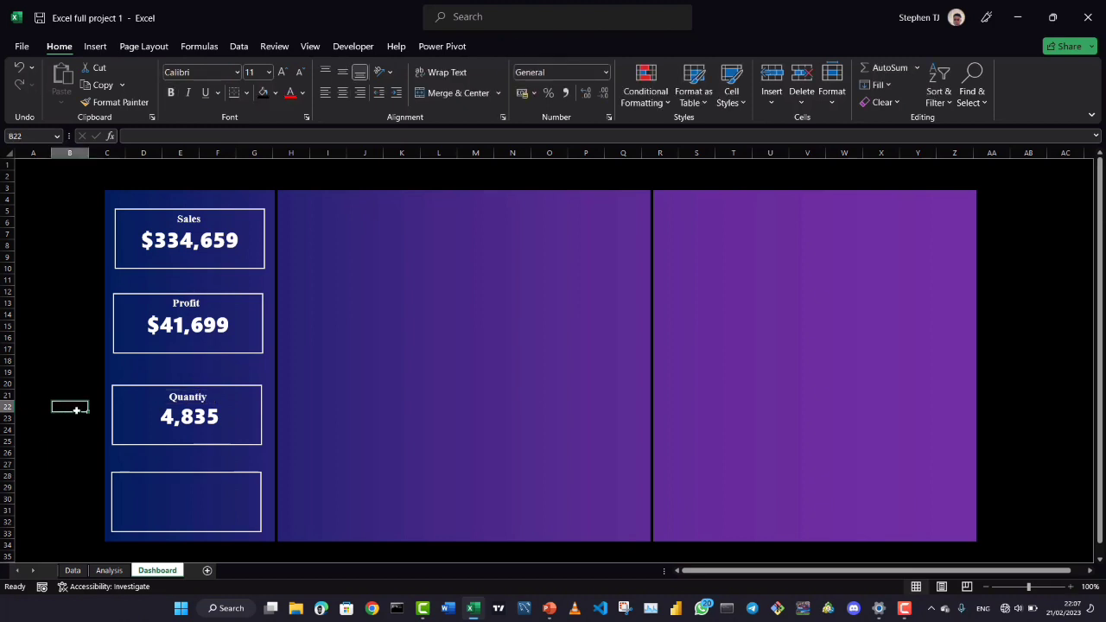
Link the fourth card to the number of customers in cell B15 of the Analysis sheet
left_click(197, 480)
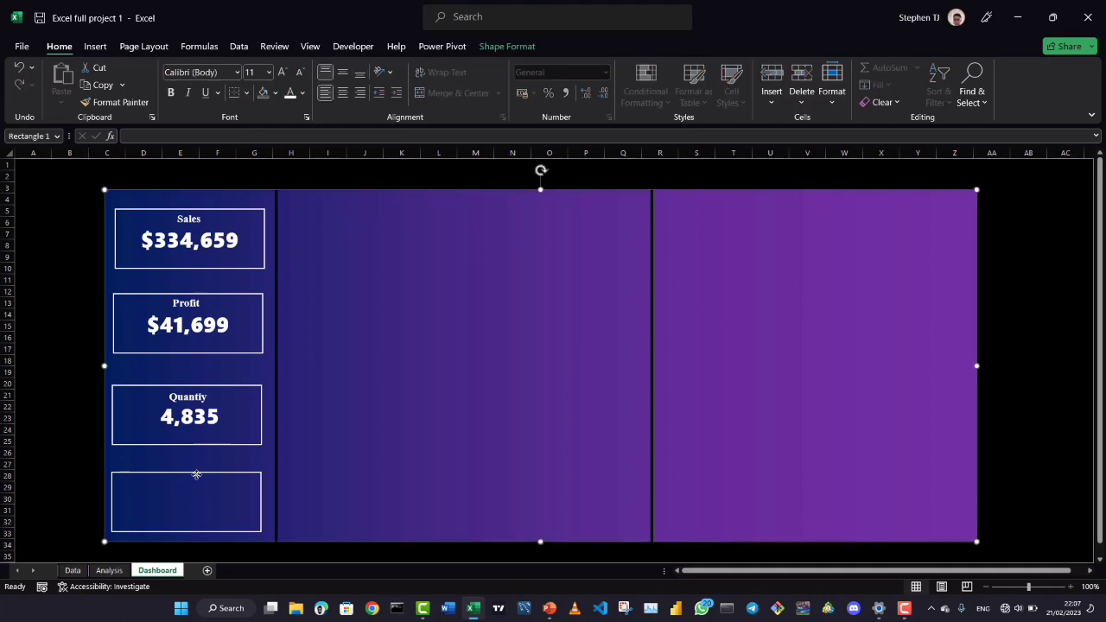
left_click(195, 473)
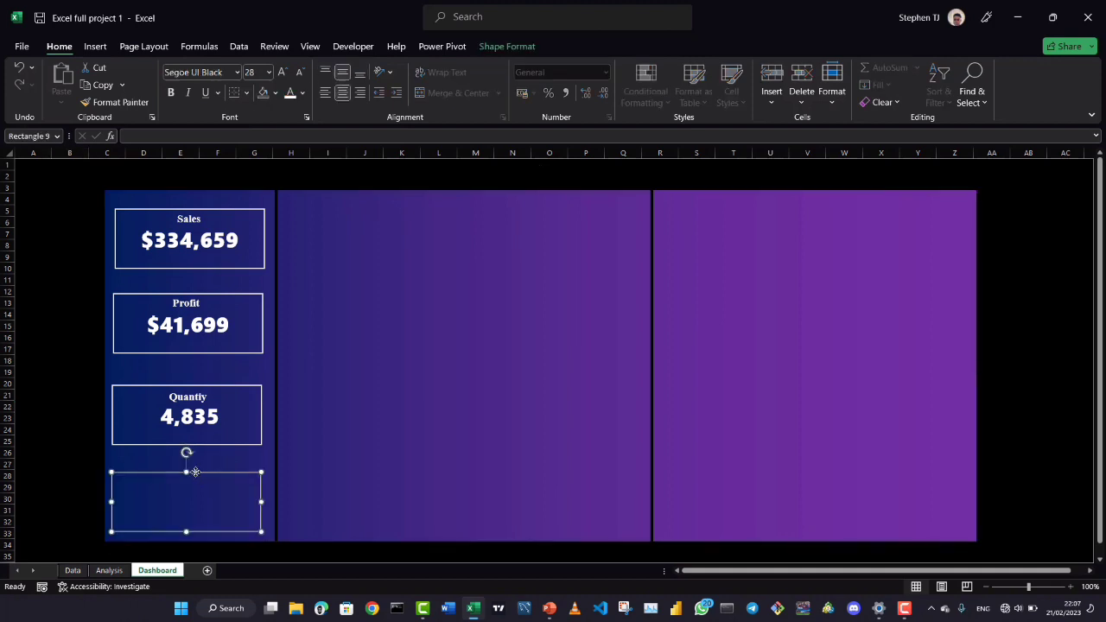
left_click(267, 136)
type("=")
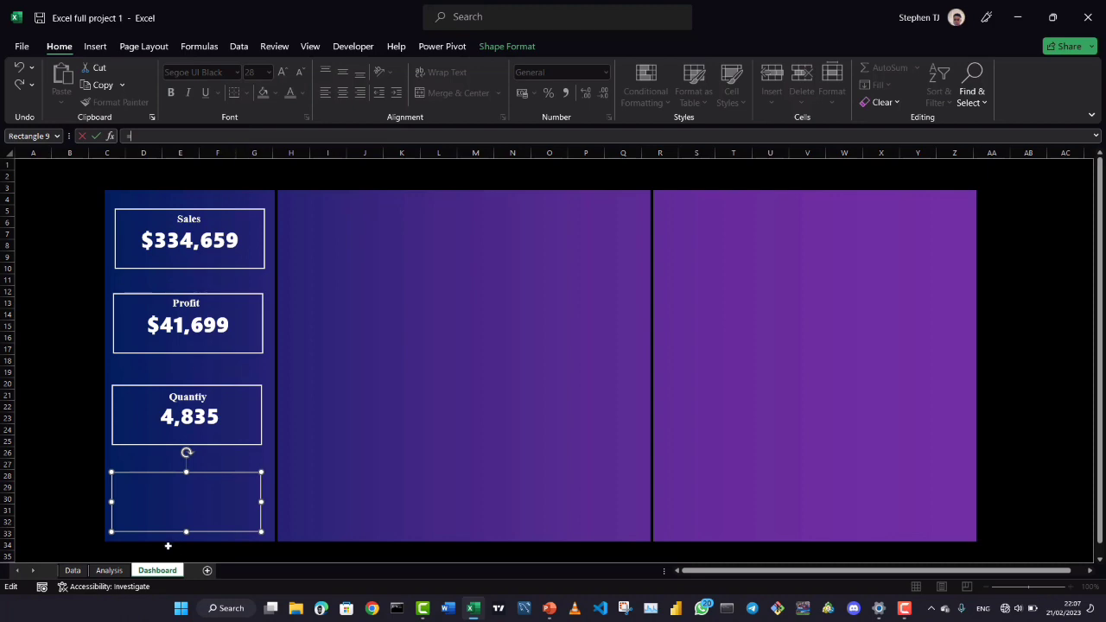
left_click(109, 570)
left_click(123, 389)
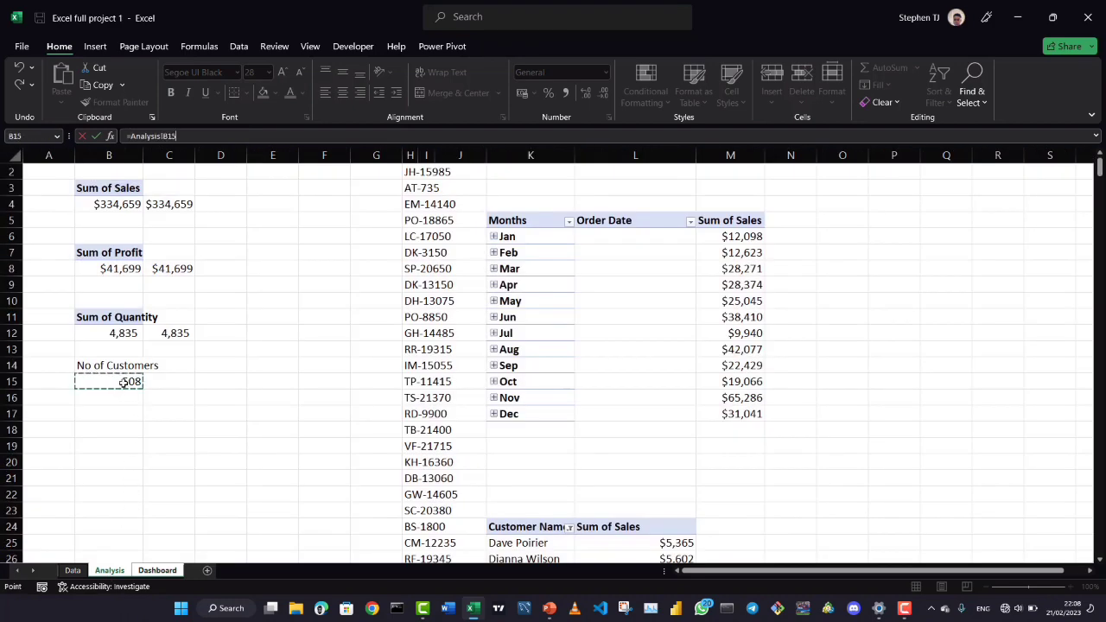
key("Return")
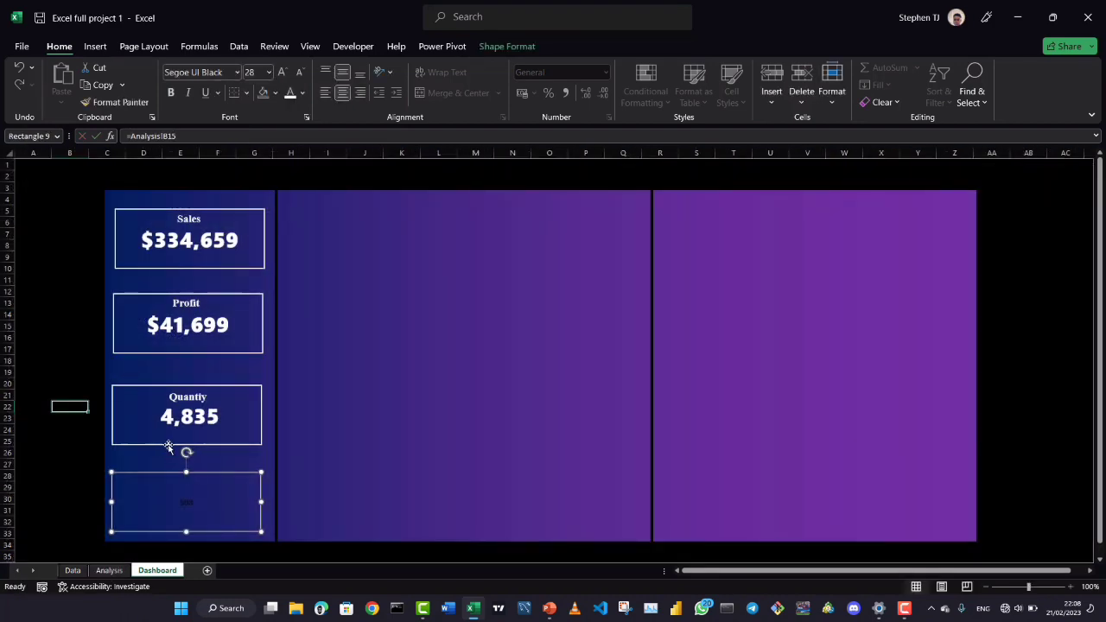
Copy the quantity card's formatting to the fourth card
left_click(166, 434)
left_click(118, 102)
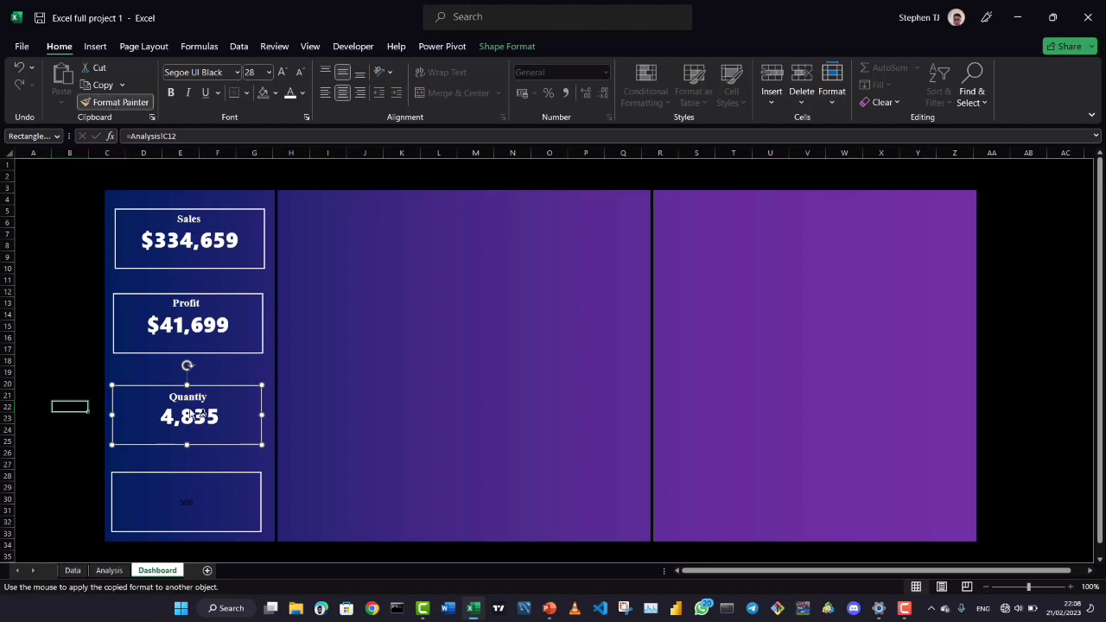
left_click(160, 473)
left_click(66, 495)
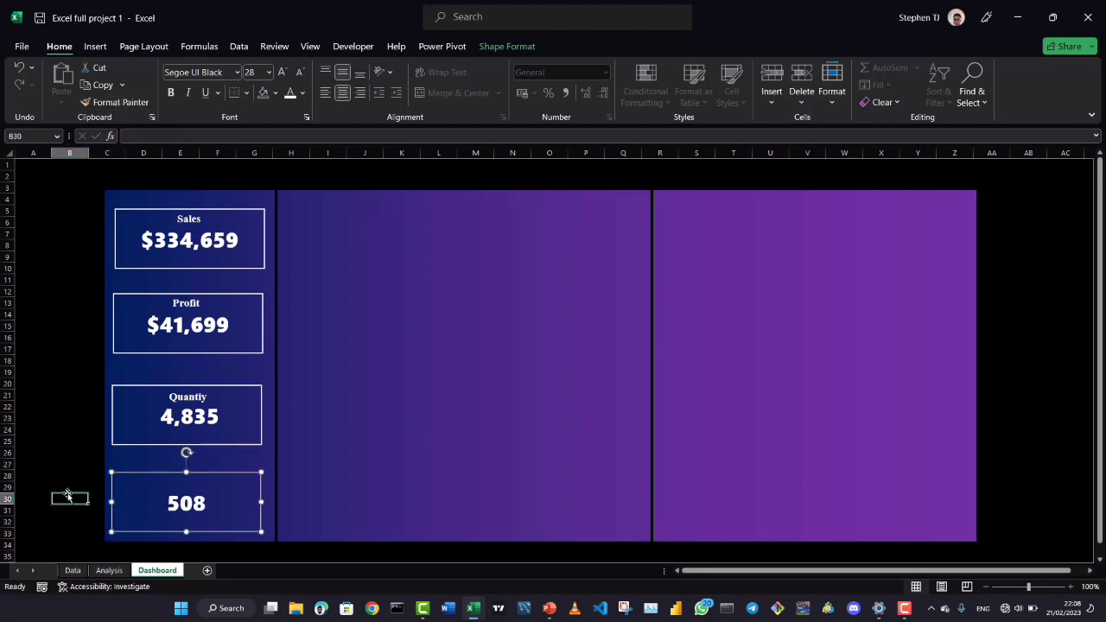
Duplicate the quantity label into the fourth card above its value, and change the copy's text to "No. of customers"
left_click(187, 403)
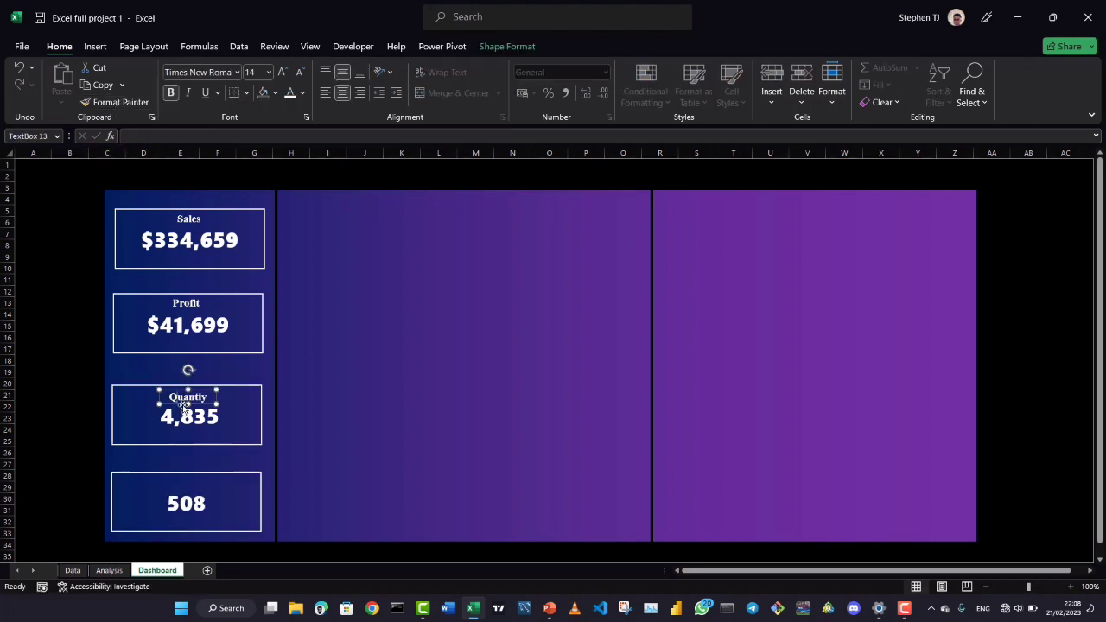
key("ctrl+d")
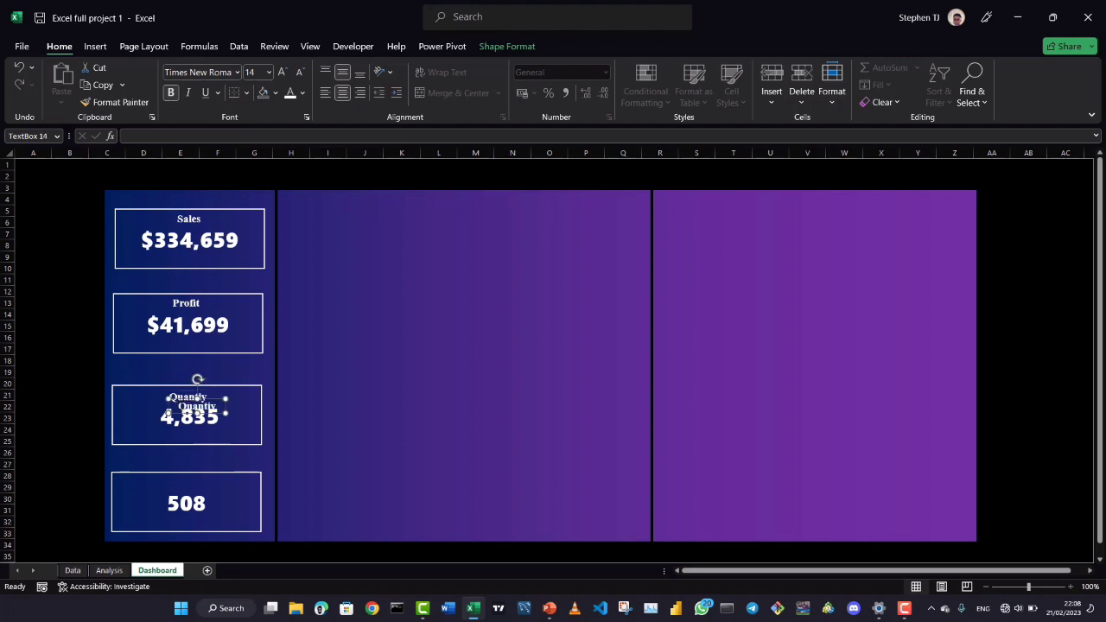
left_click_drag(180, 415, 174, 484)
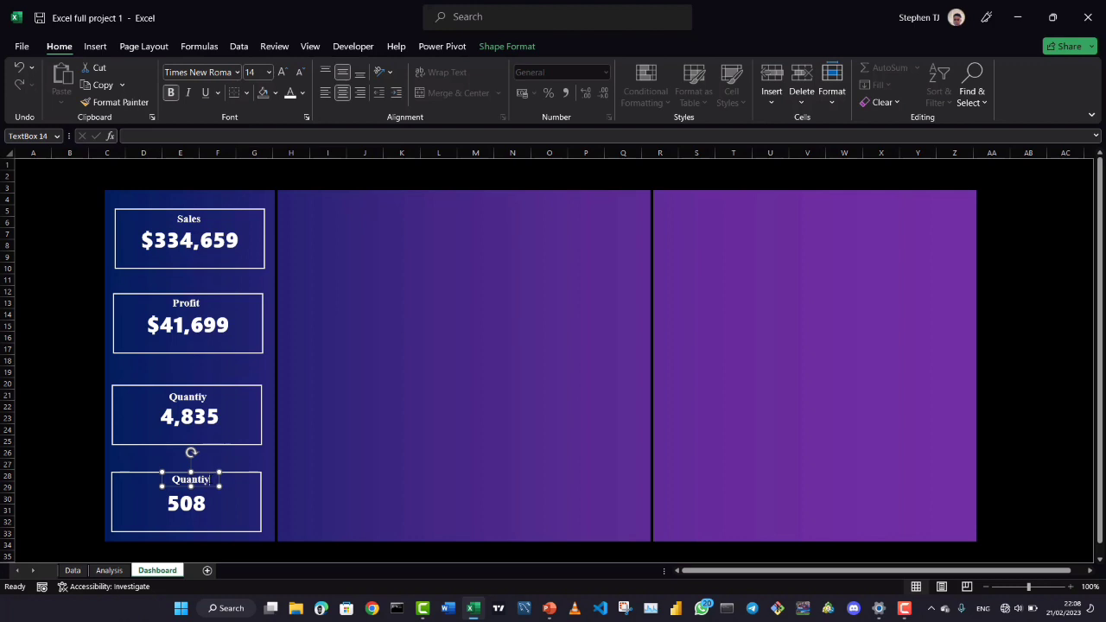
key("BackSpace")
key("BackSpace")
key("BackSpace")
key("BackSpace")
key("BackSpace")
key("BackSpace")
key("BackSpace")
key("BackSpace")
type("No. of customers")
Widen the fourth card's label box until its text fits on one line, and centre it above the card's value
left_click_drag(221, 487, 250, 490)
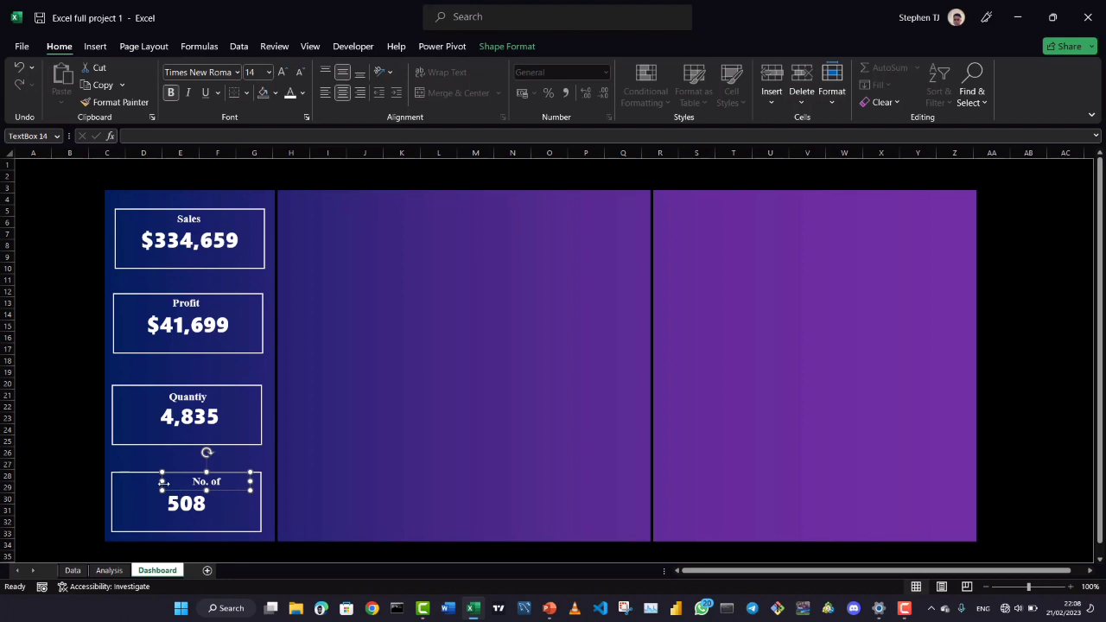
left_click_drag(162, 481, 144, 482)
left_click_drag(222, 495, 217, 496)
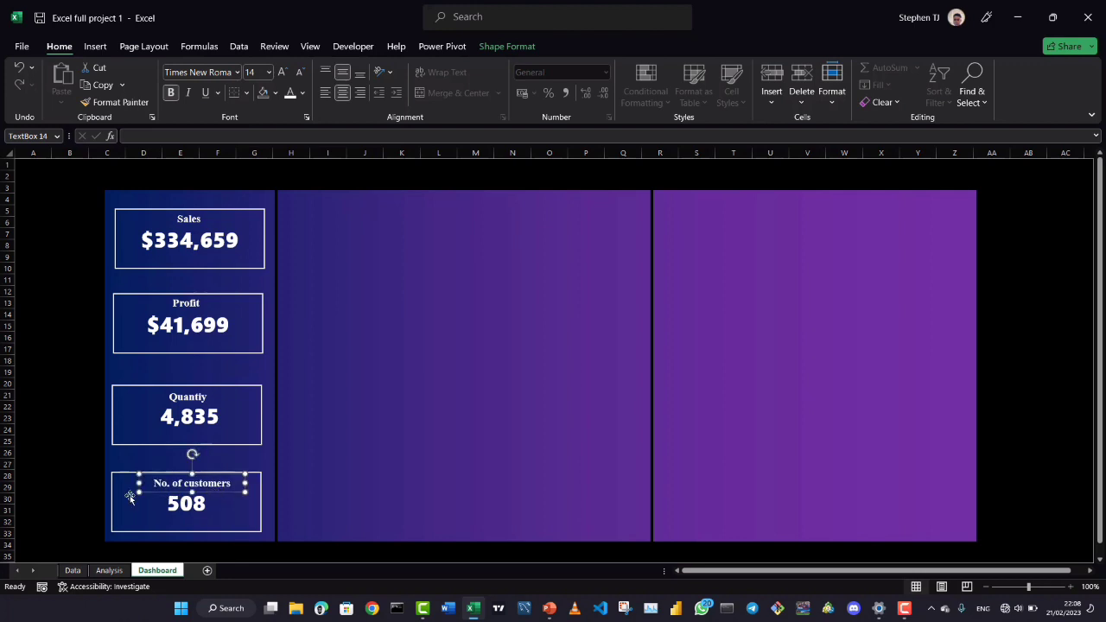
left_click(71, 496)
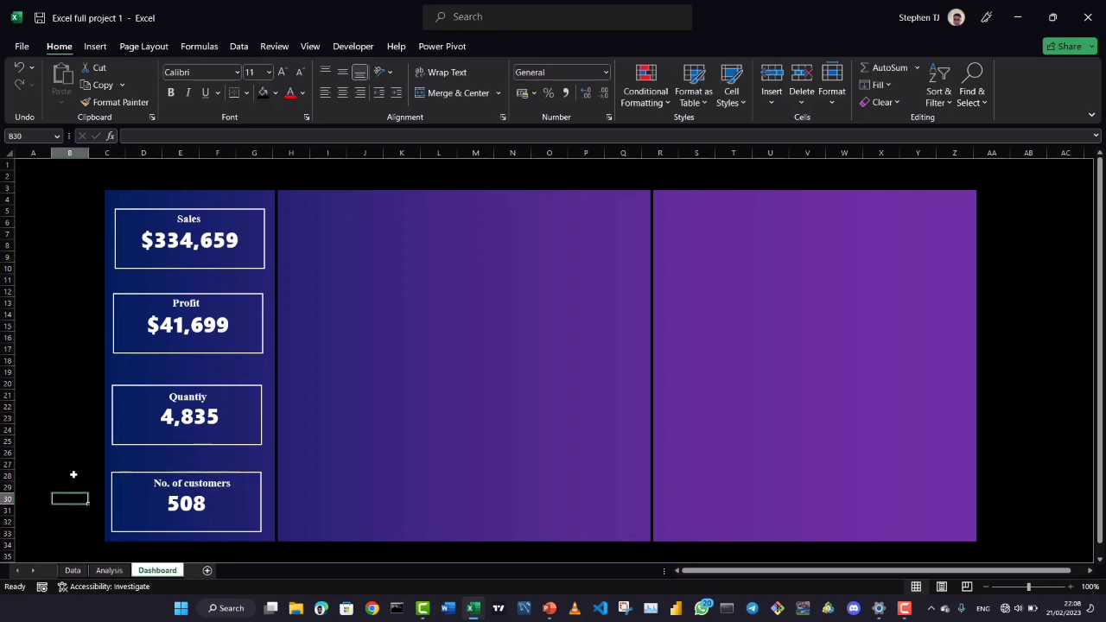
left_click(134, 275)
left_click(79, 299)
left_click(124, 267)
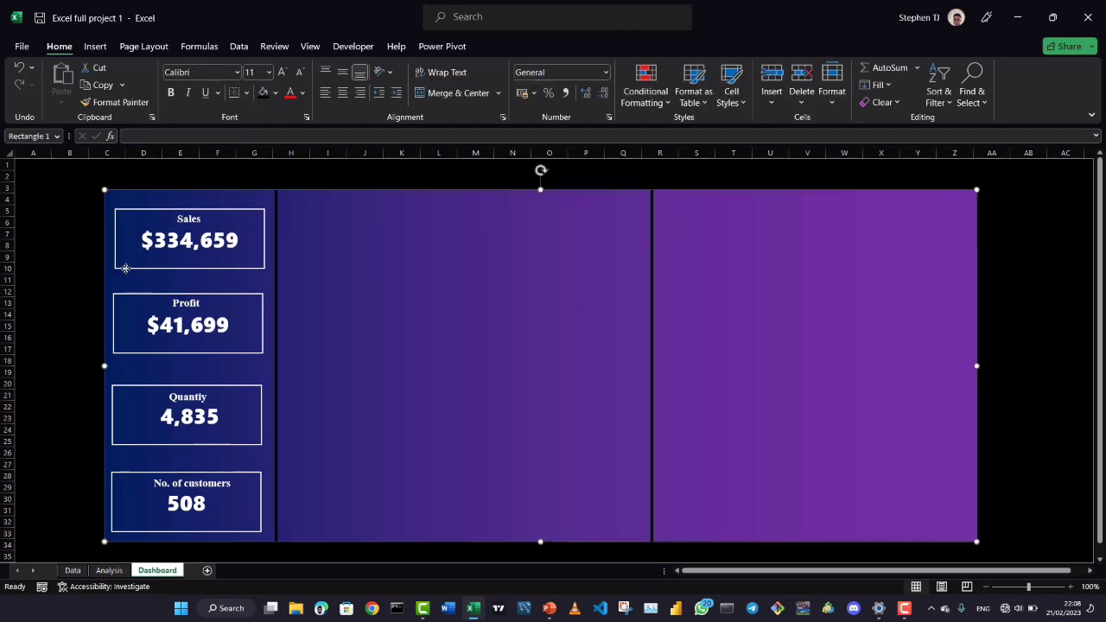
left_click(79, 302)
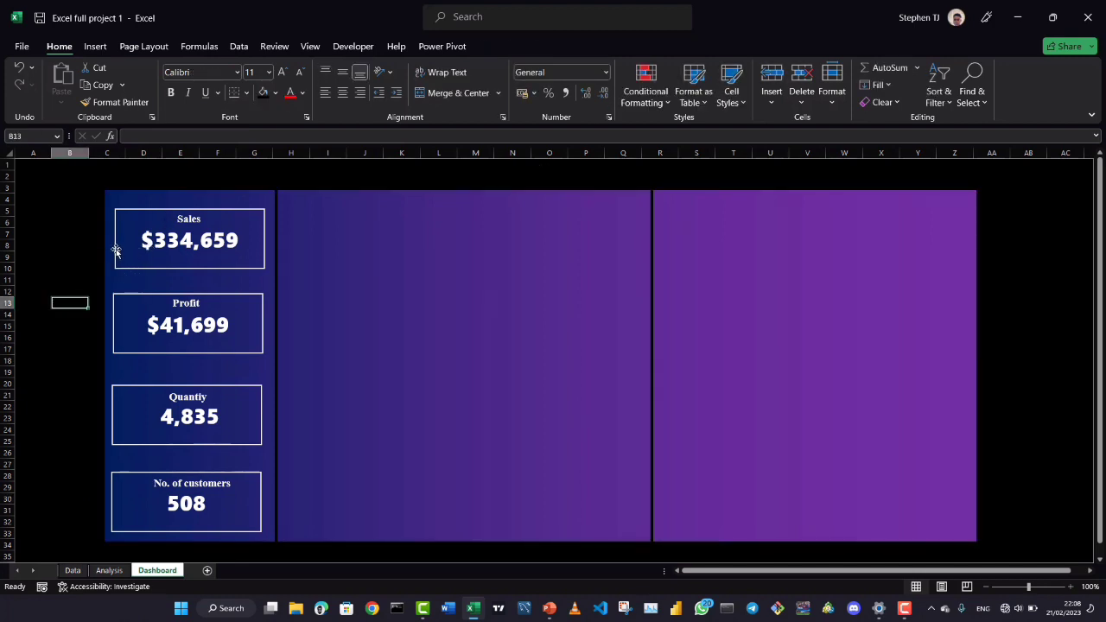
Select the Sales, Profit, Quantity and No. of customers card rectangles together and align them on their horizontal centres
left_click(113, 248)
left_click(192, 245)
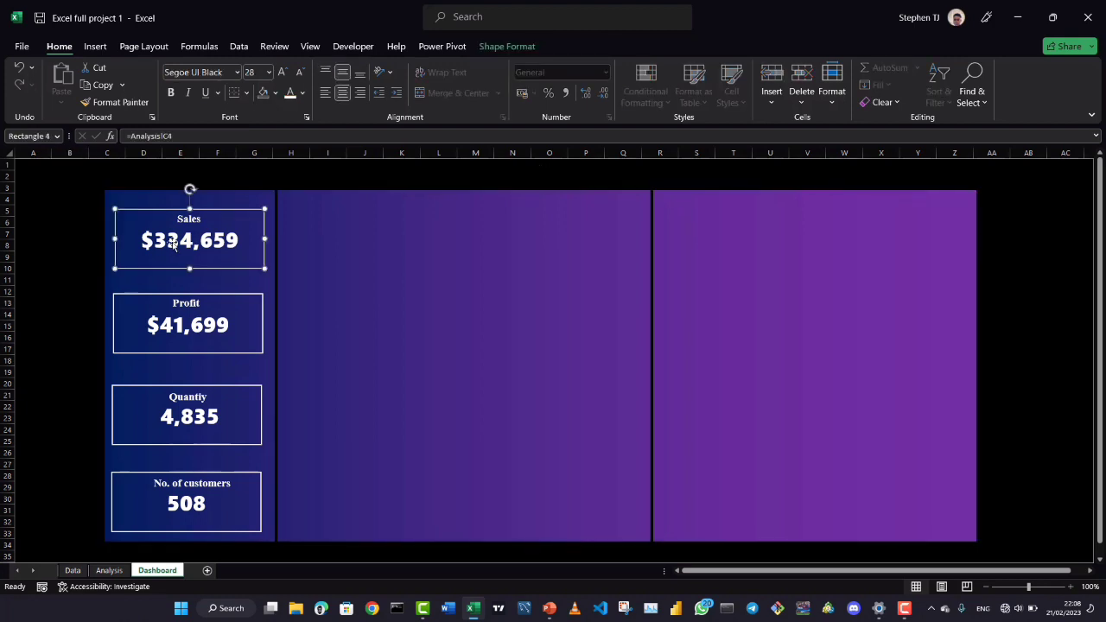
left_click(158, 299, "ctrl")
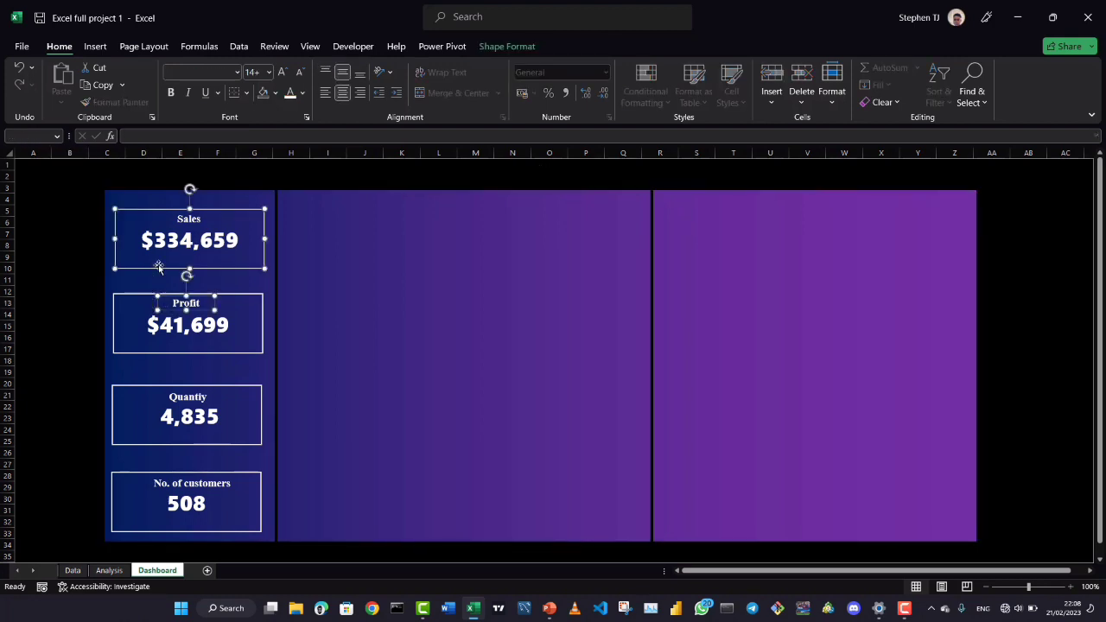
left_click(178, 315, "ctrl")
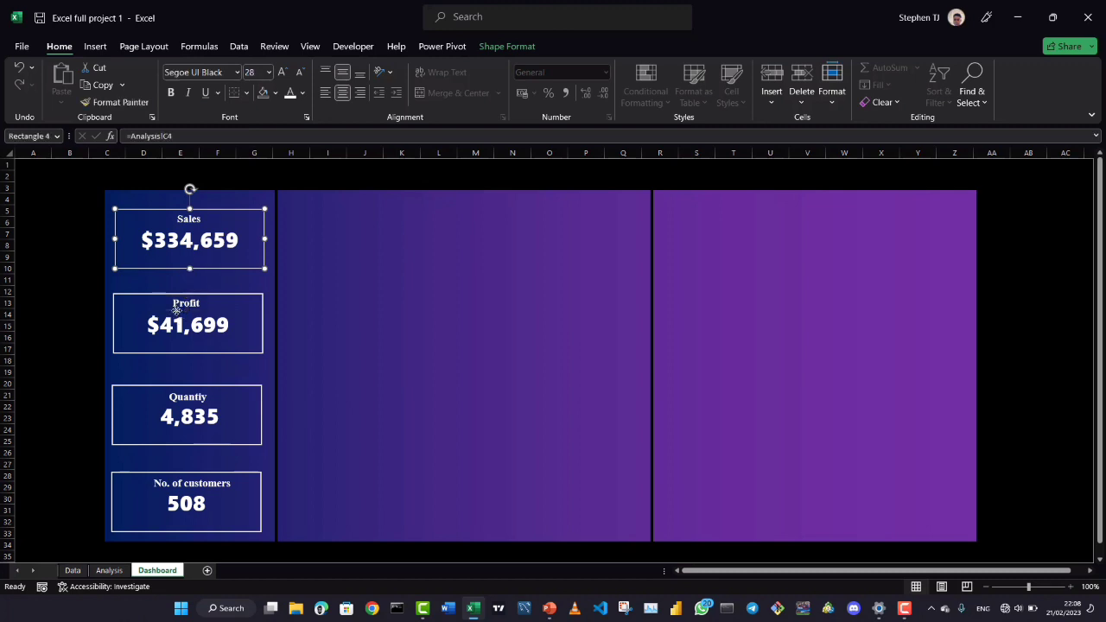
left_click(143, 298, "ctrl")
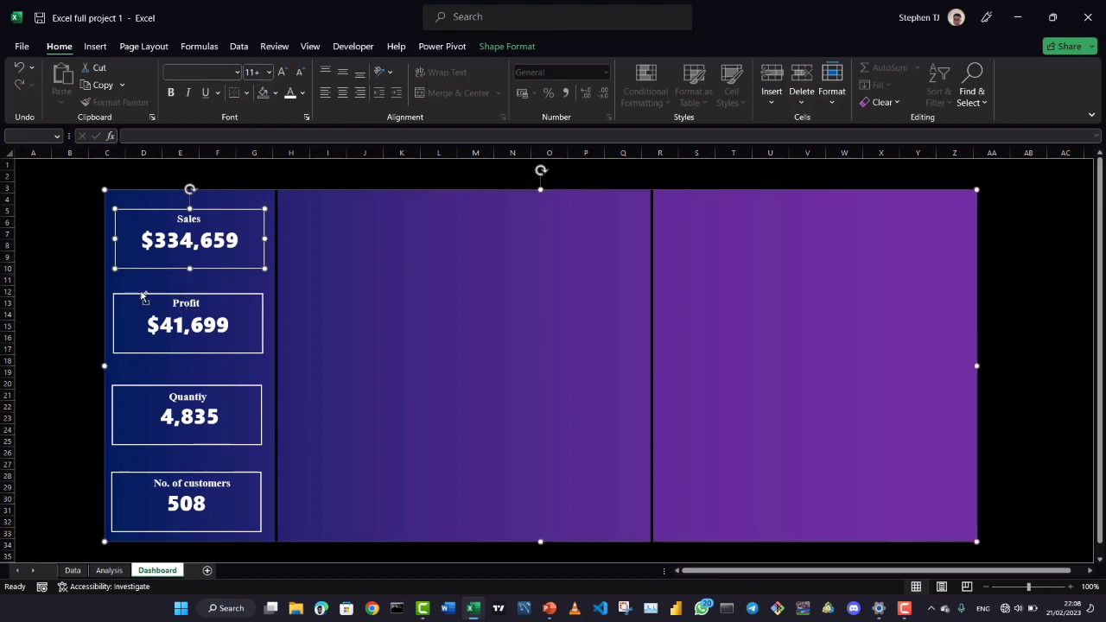
left_click(135, 294, "ctrl")
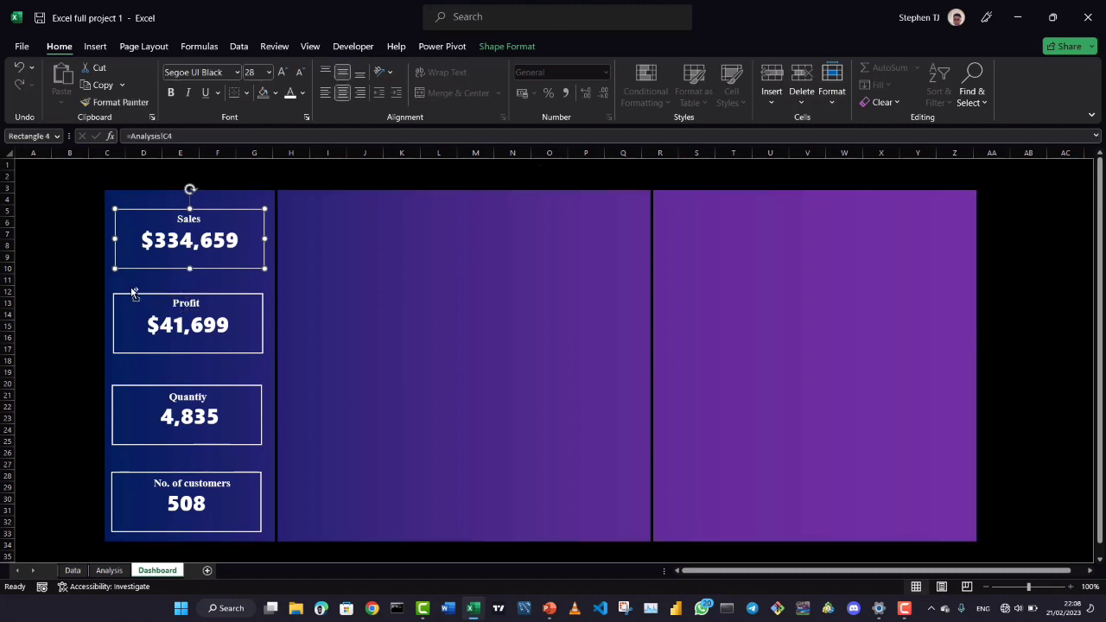
left_click(138, 301, "ctrl")
left_click(138, 298, "ctrl")
left_click(148, 297, "ctrl")
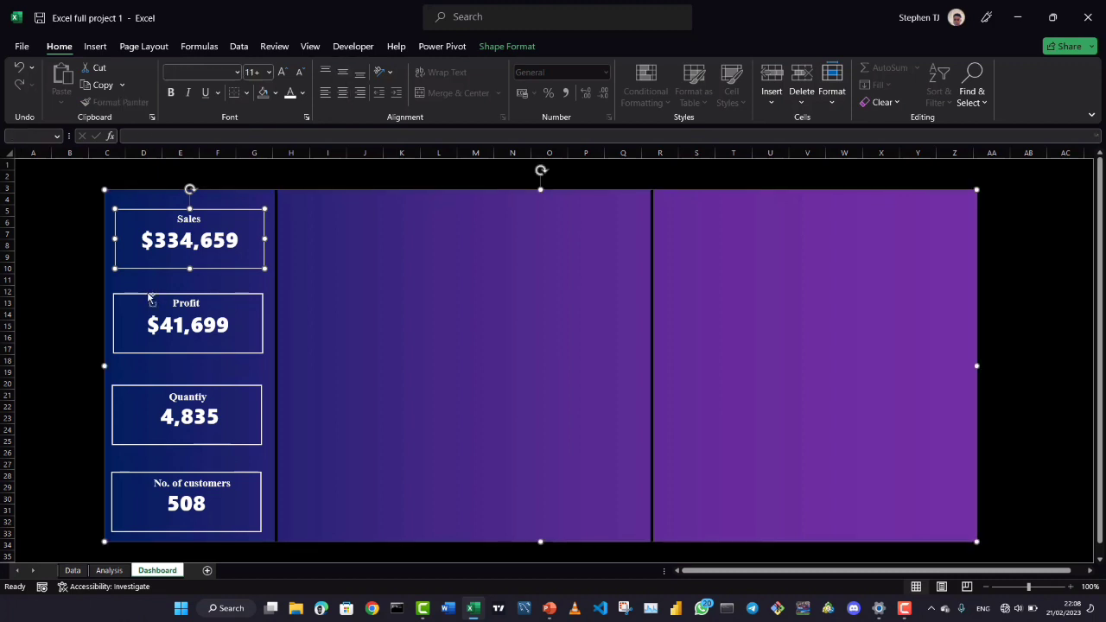
left_click(143, 296, "ctrl")
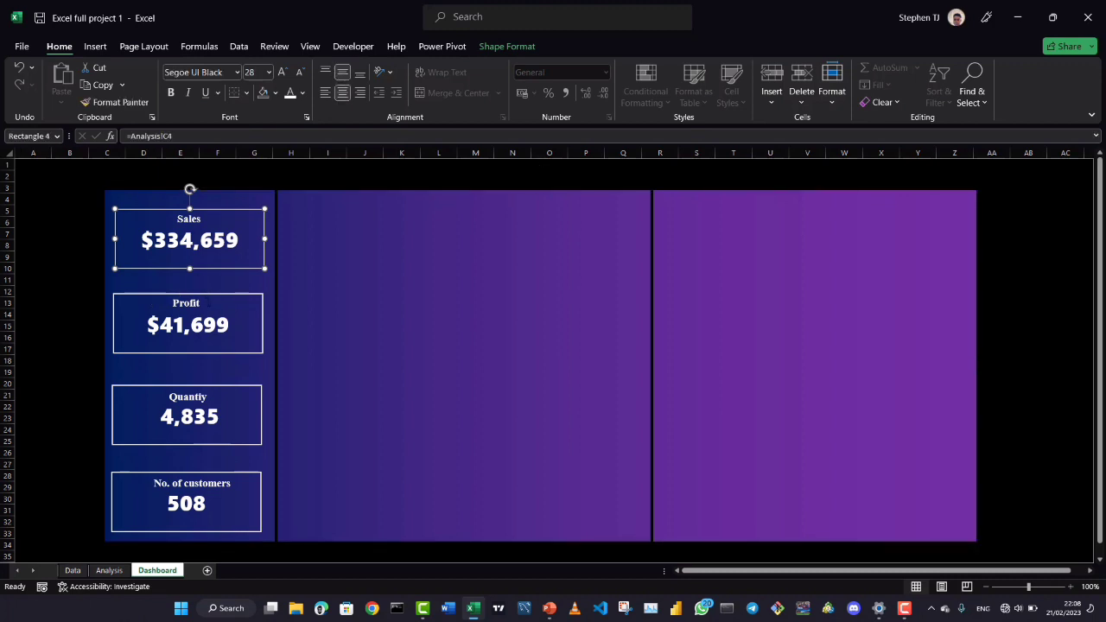
left_click(211, 311, "ctrl")
left_click(243, 432, "ctrl")
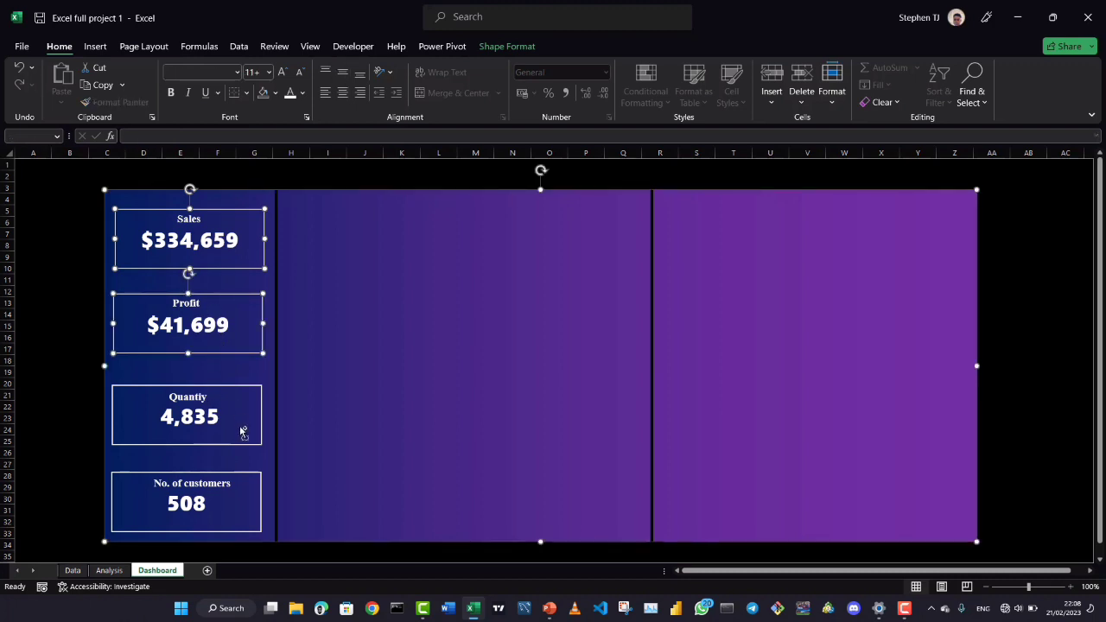
left_click(313, 421, "ctrl")
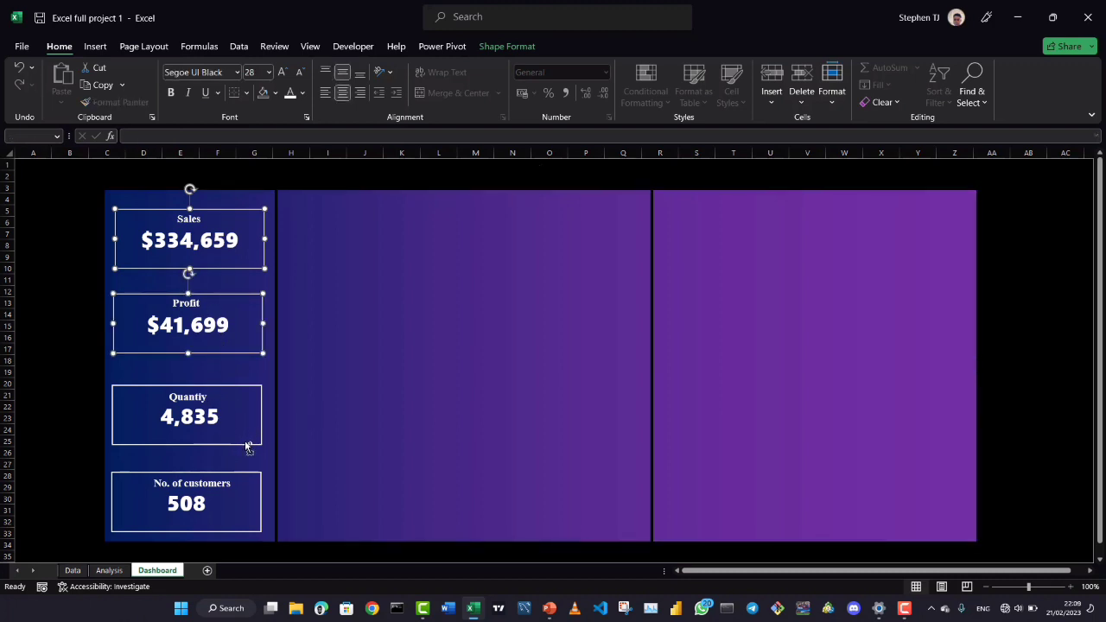
left_click(246, 444, "ctrl")
left_click(262, 434, "ctrl")
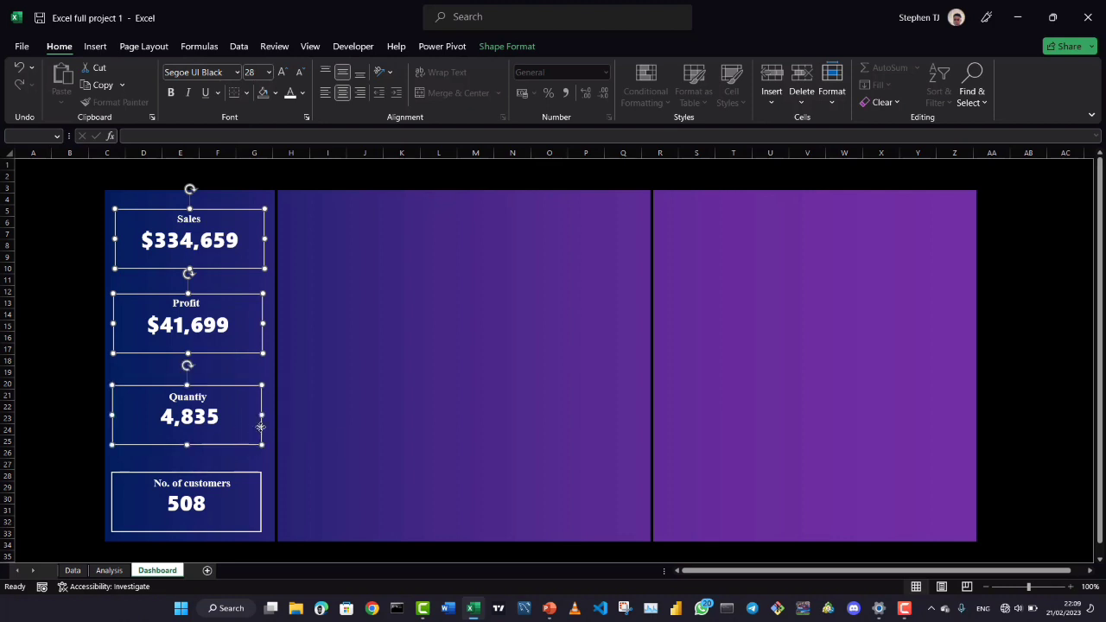
left_click(248, 477, "ctrl")
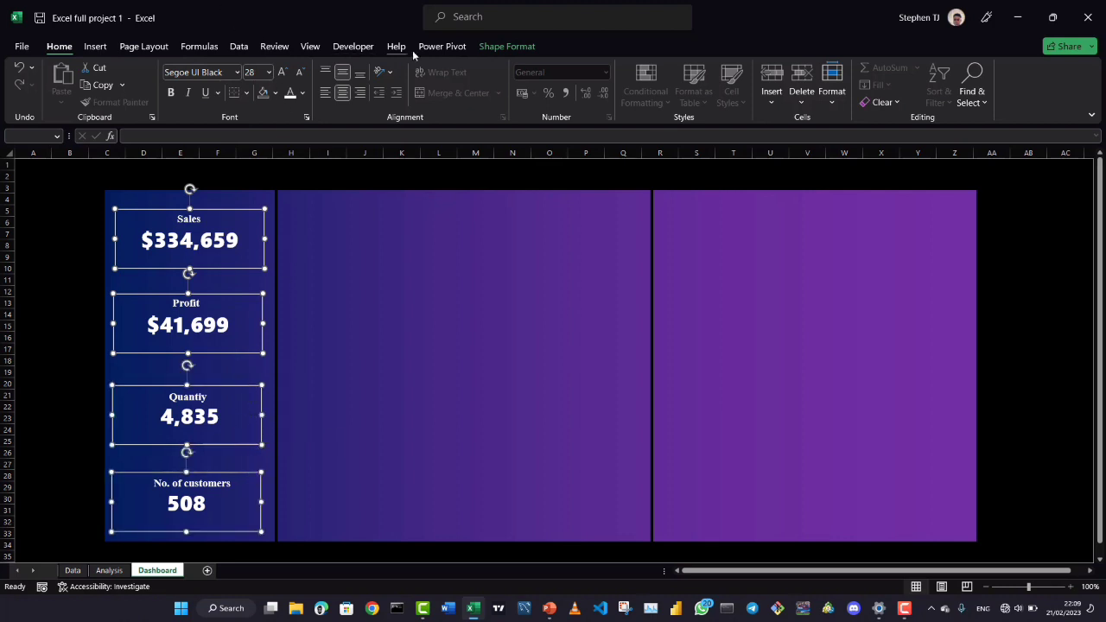
left_click(528, 47)
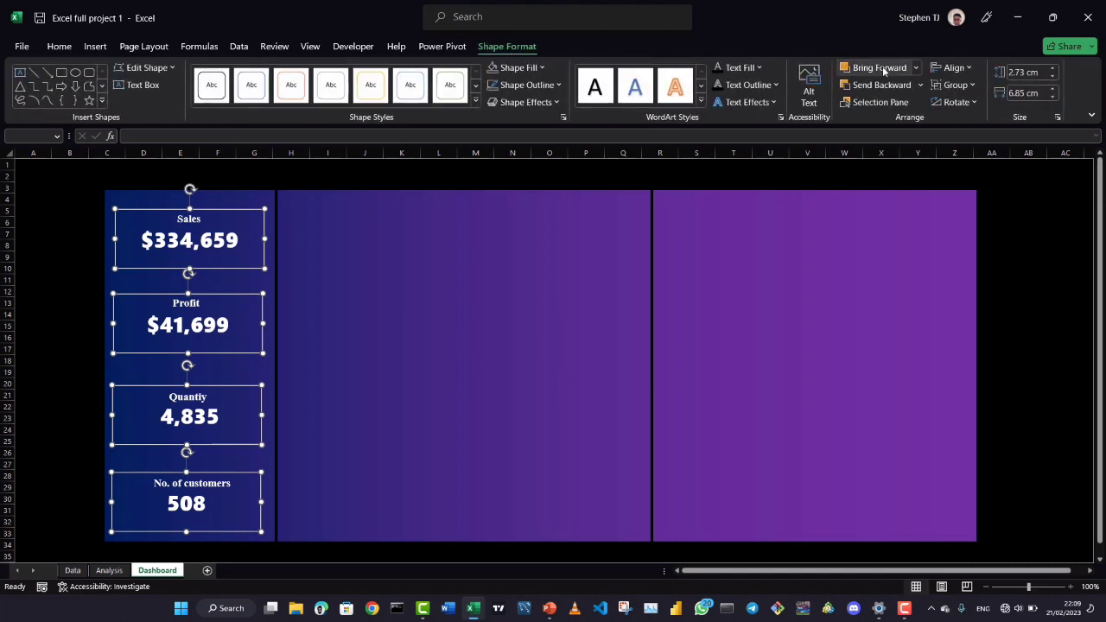
left_click(941, 68)
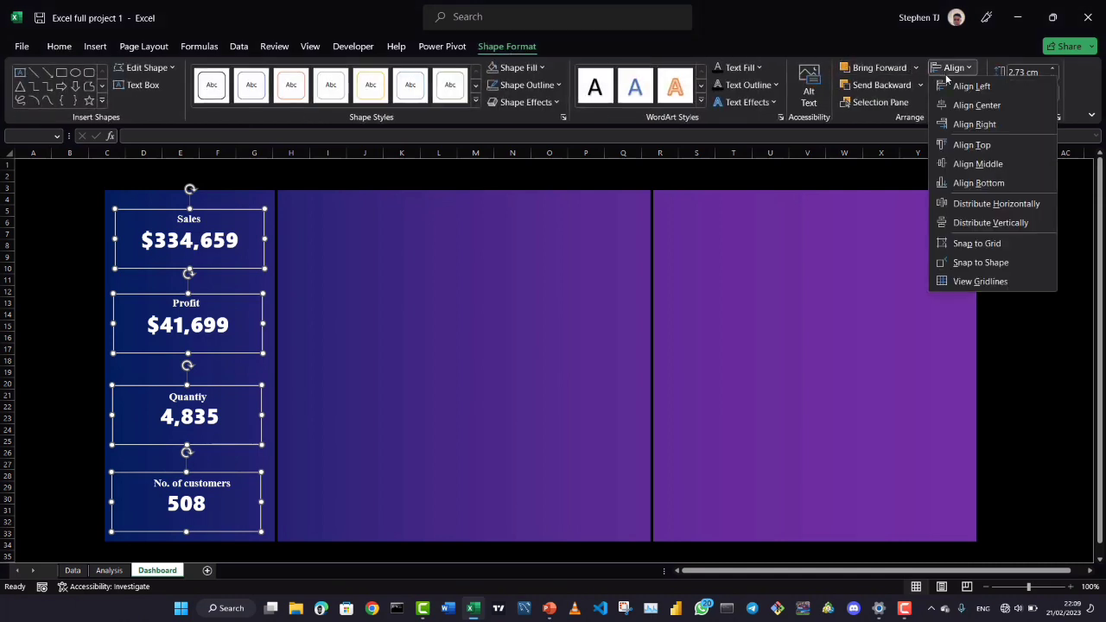
left_click(982, 107)
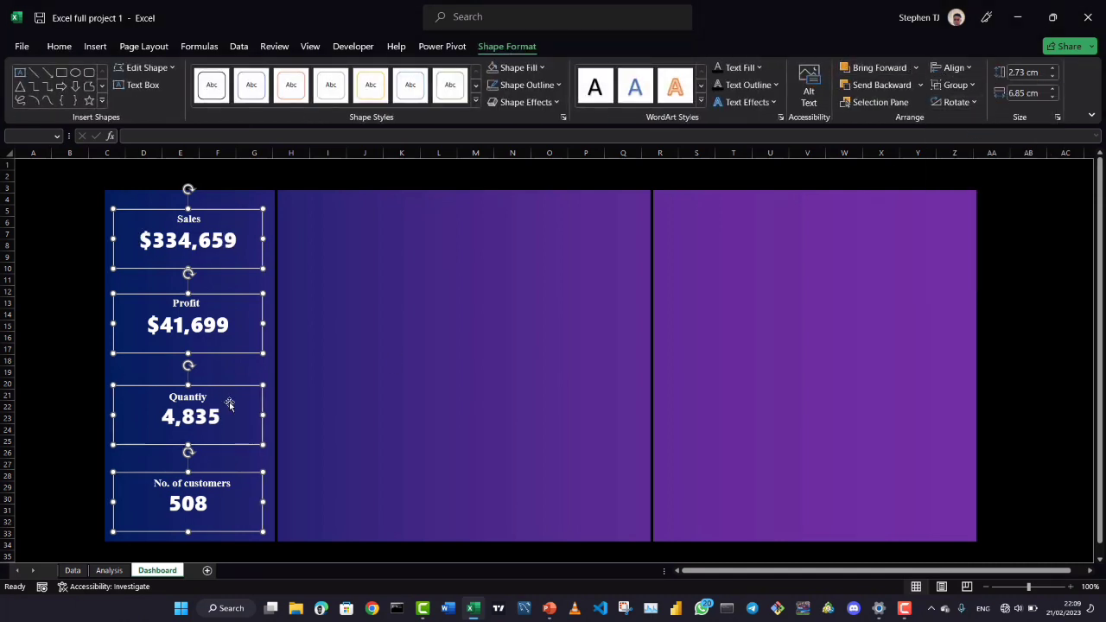
left_click(51, 451)
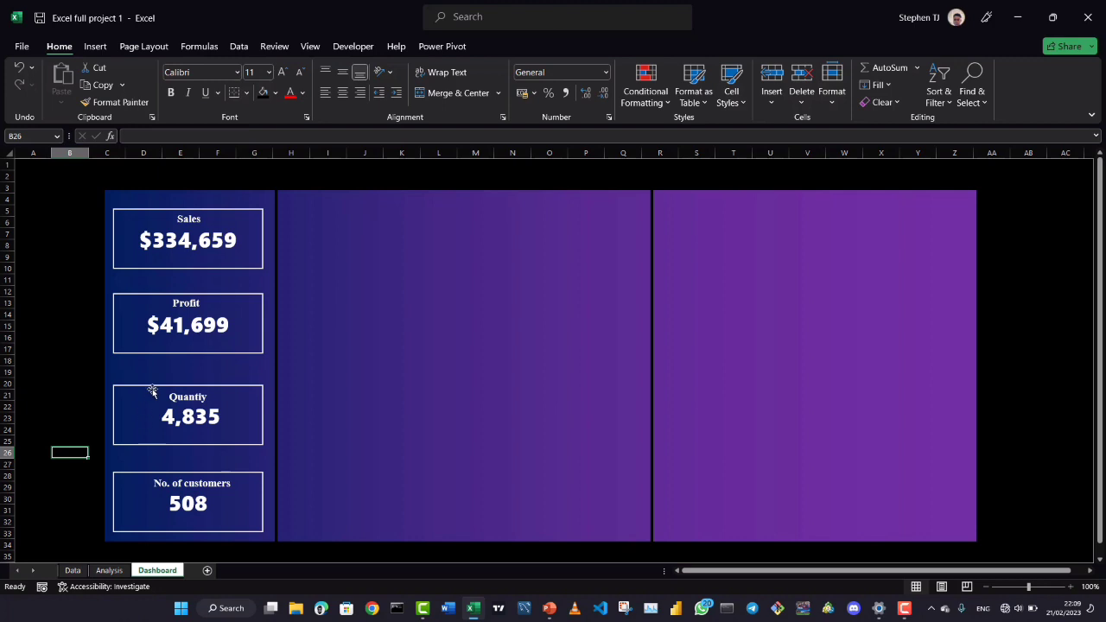
Select the four KPI card rectangles without the background shape and distribute them vertically so the gaps are equal
left_click(187, 272)
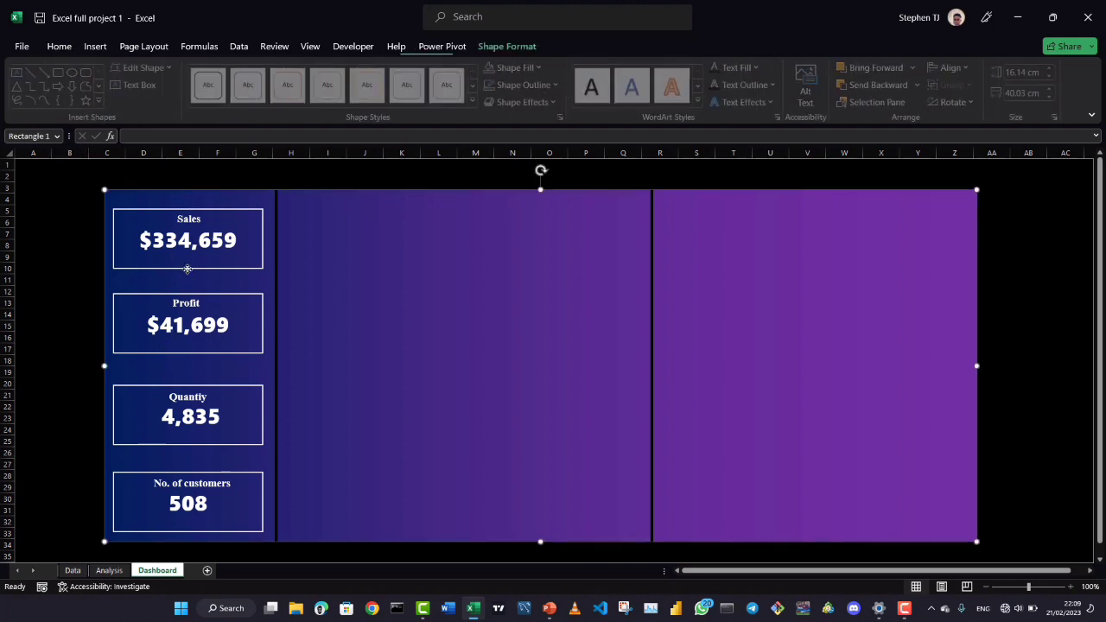
left_click(33, 323)
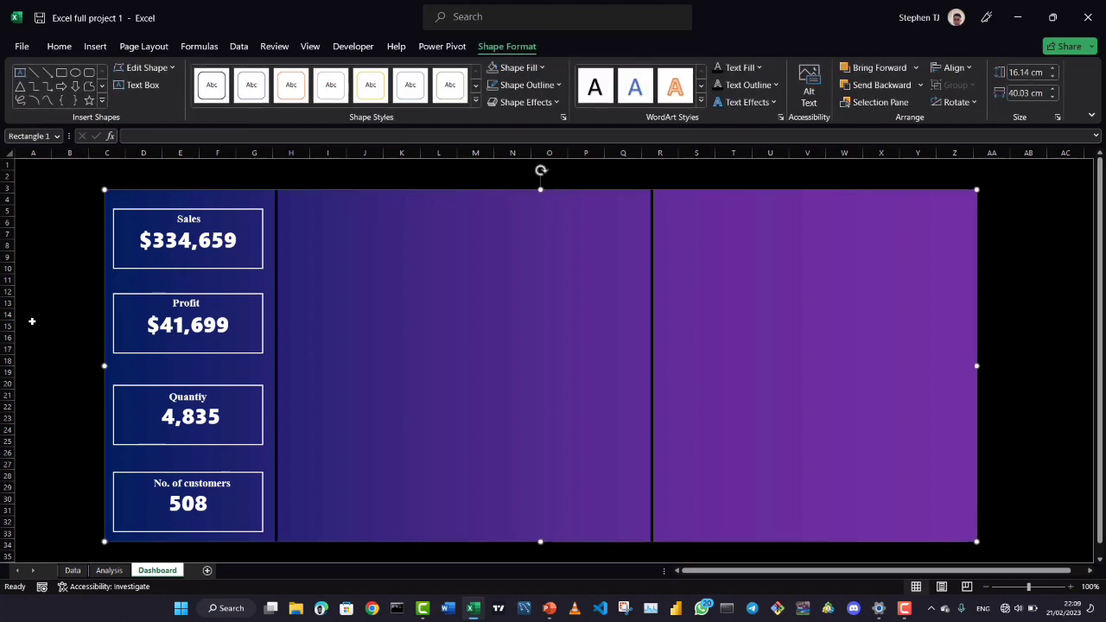
left_click(179, 269)
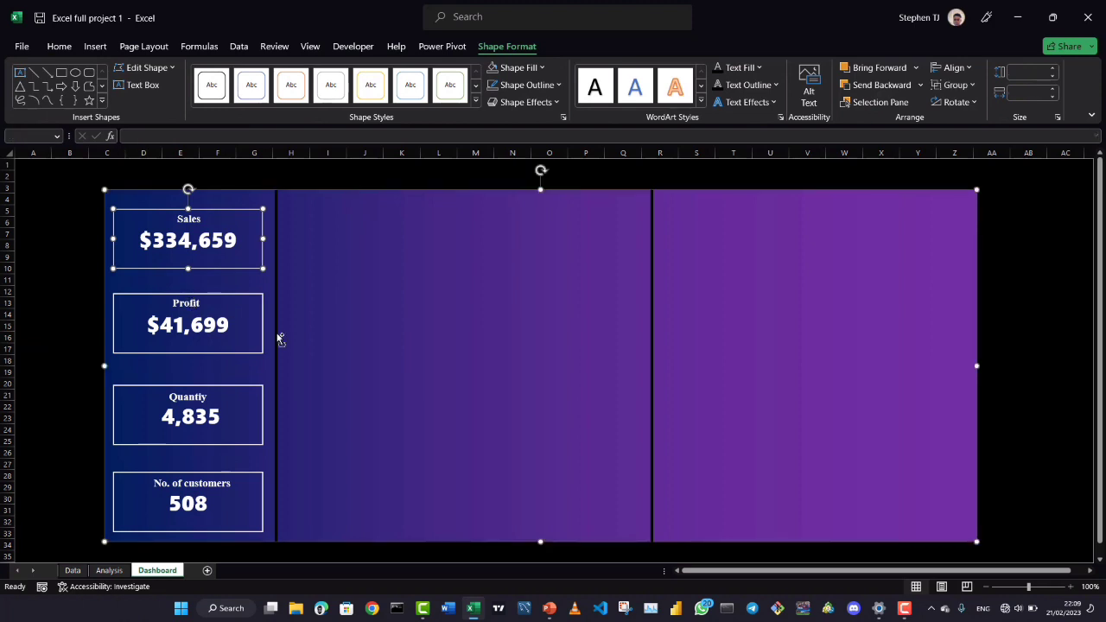
left_click(244, 354, "ctrl")
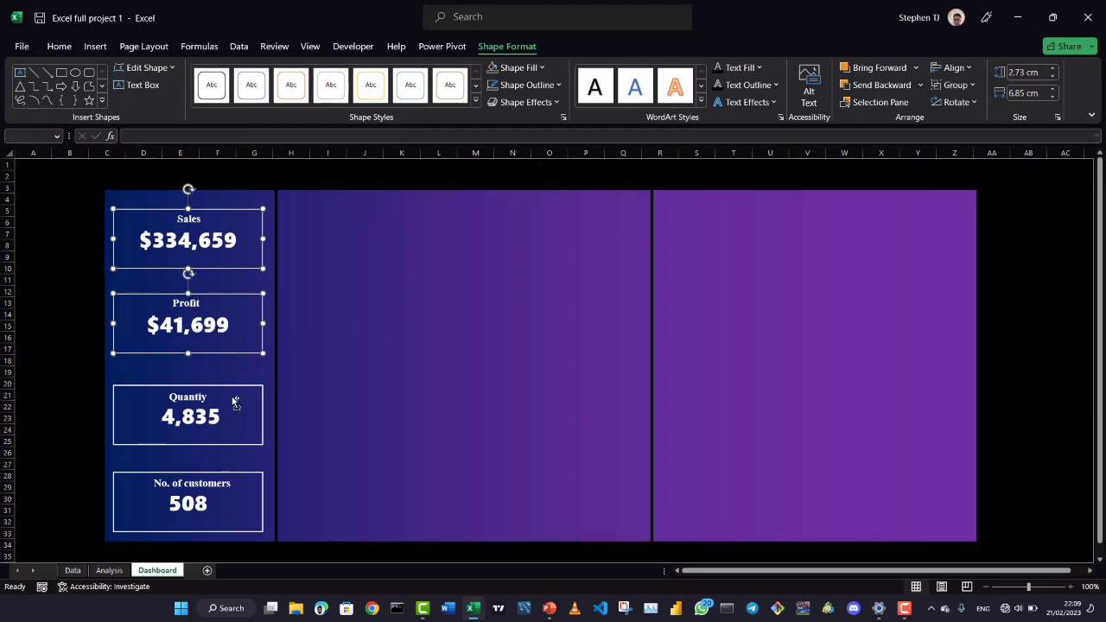
left_click(235, 394, "ctrl")
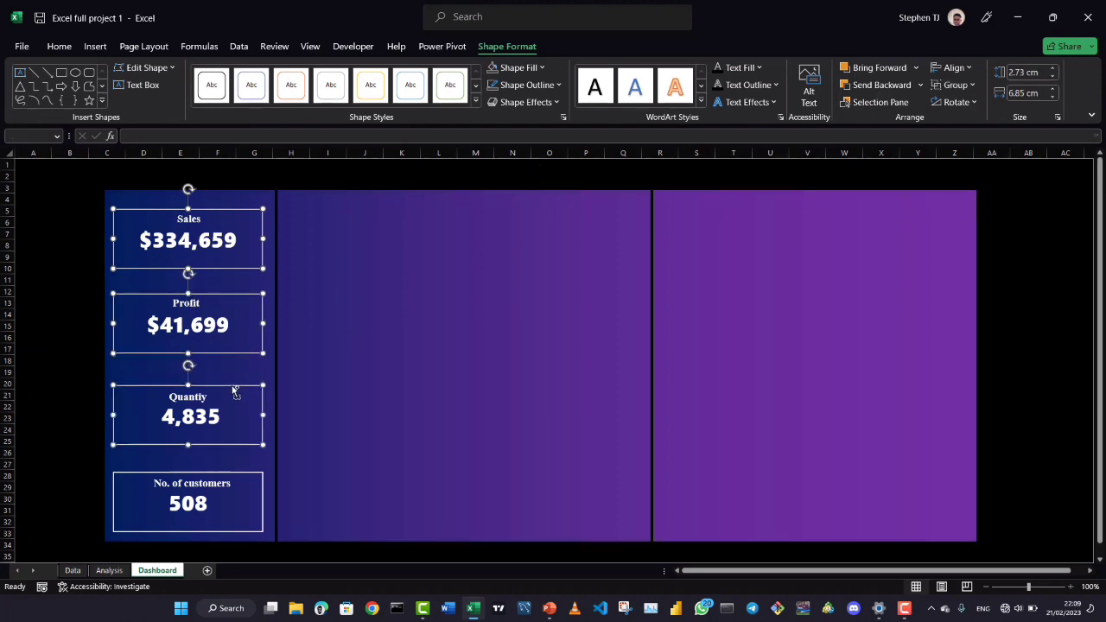
left_click(225, 471, "ctrl")
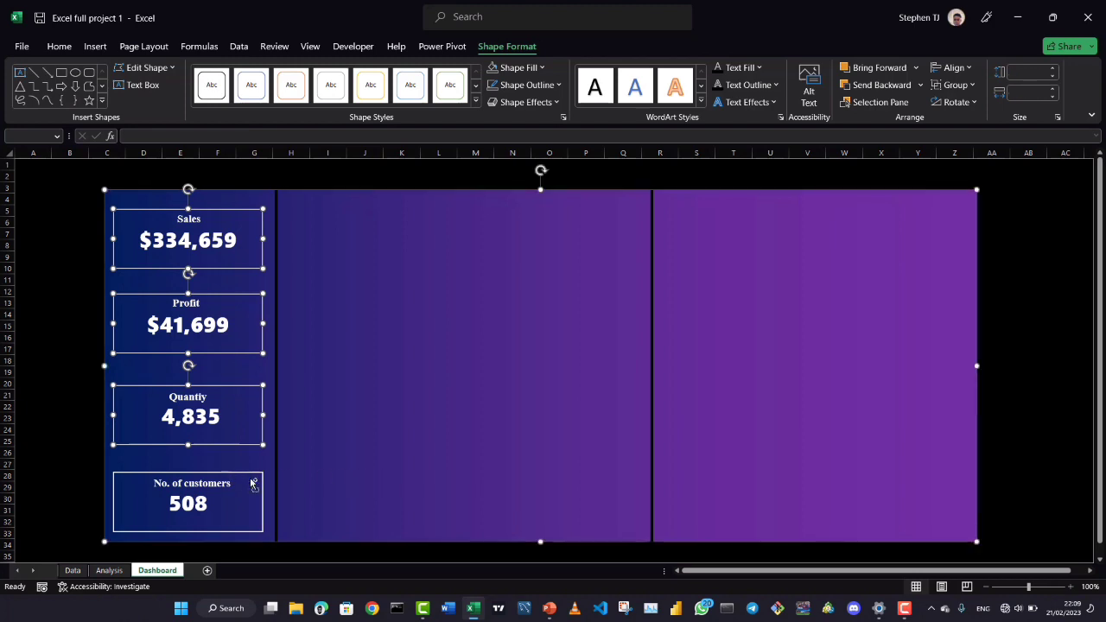
left_click(406, 483, "ctrl")
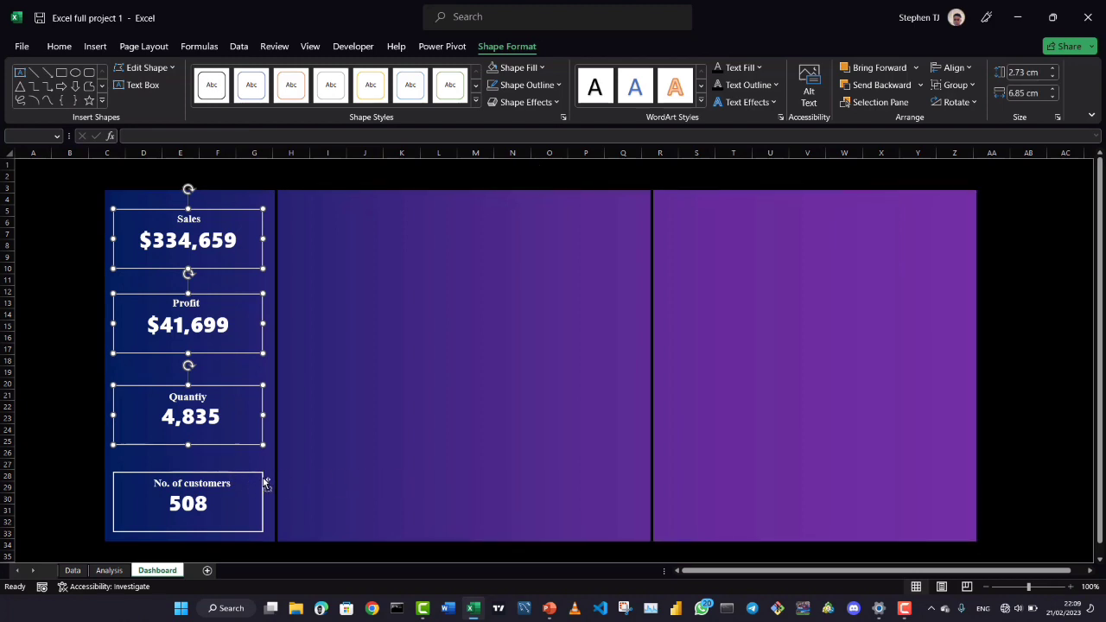
left_click(263, 478, "ctrl")
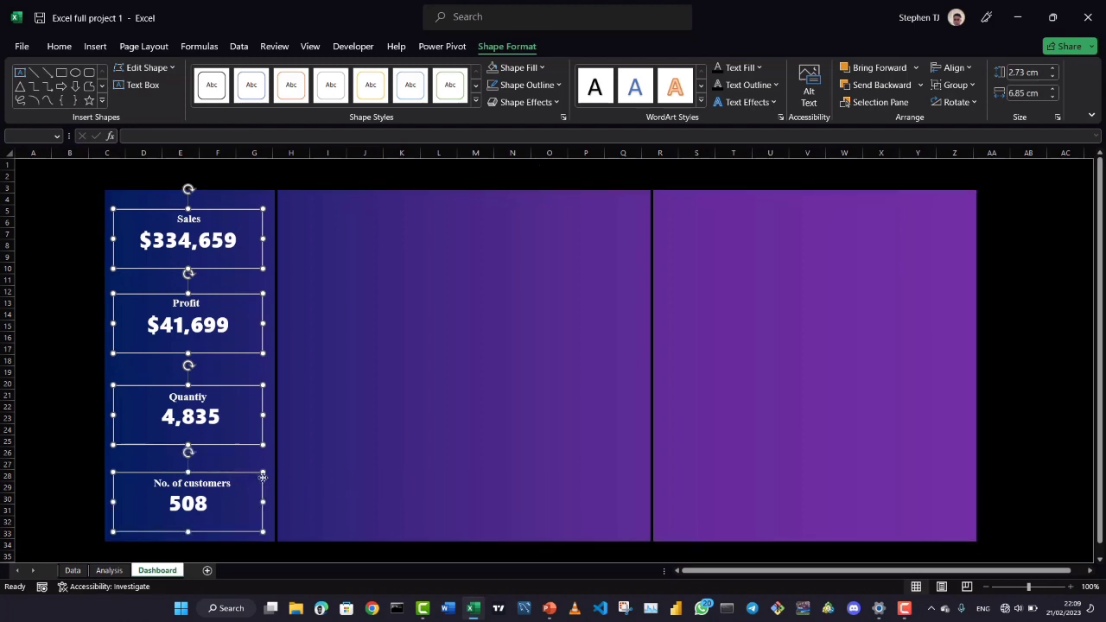
left_click(953, 68)
left_click(984, 222)
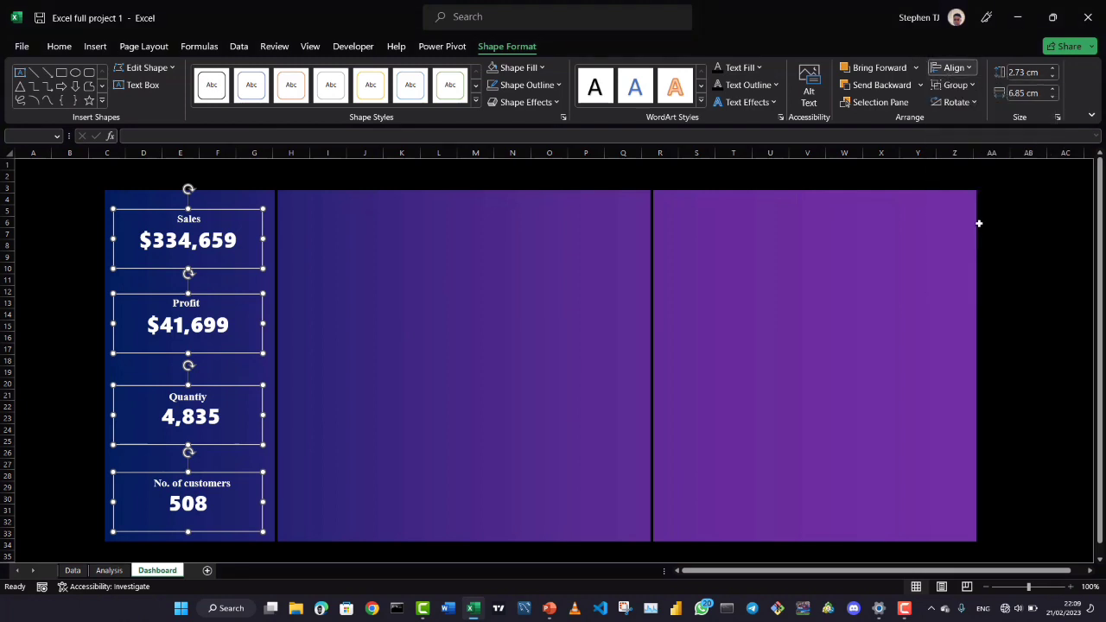
left_click(34, 407)
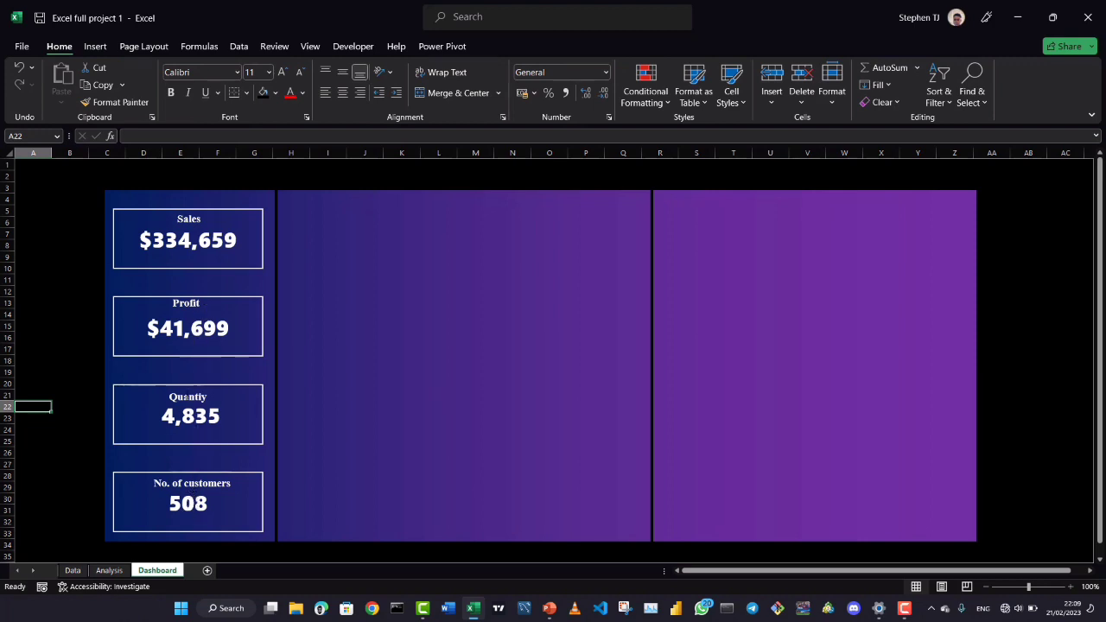
Nudge the quantity label slightly up and the Profit label slightly down to fit their repositioned cards
left_click(186, 398)
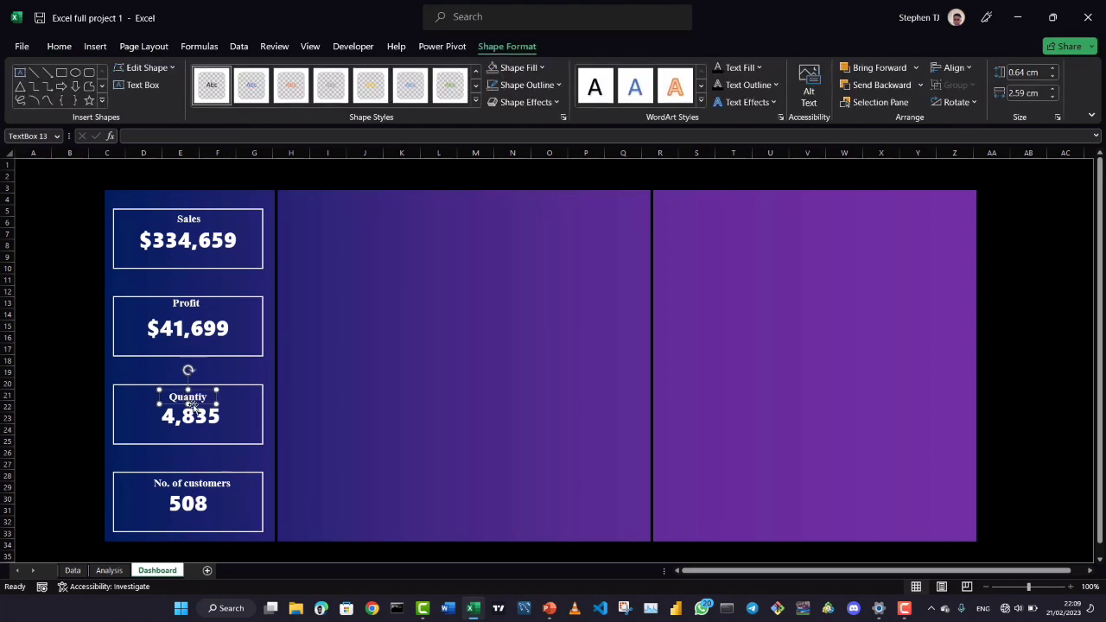
left_click_drag(193, 403, 194, 402)
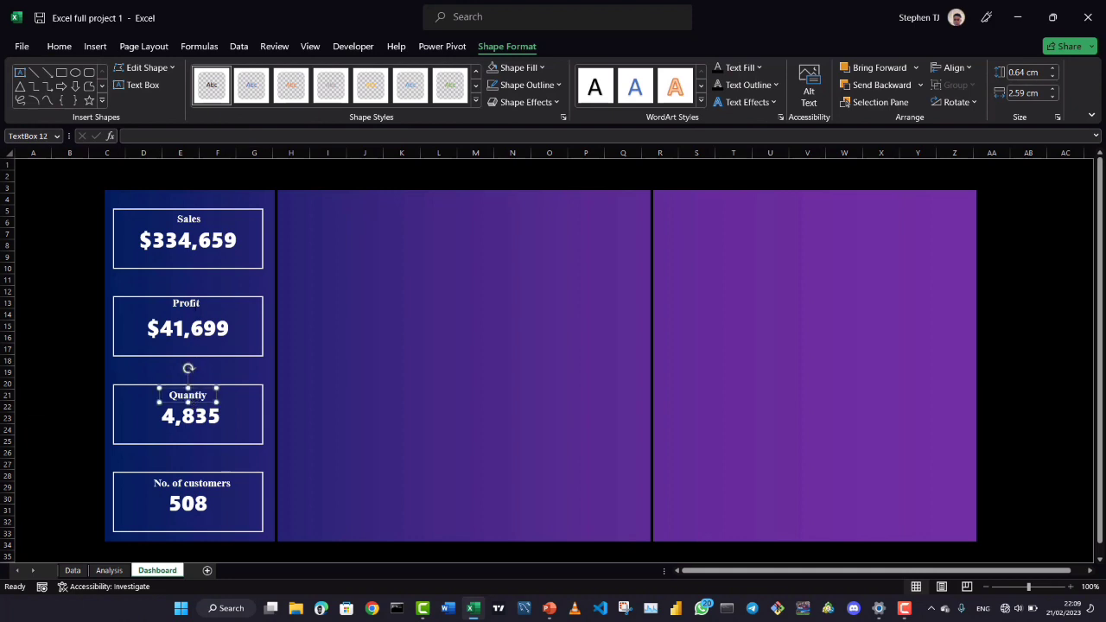
left_click(193, 309)
left_click_drag(193, 309, 194, 313)
left_click(91, 256)
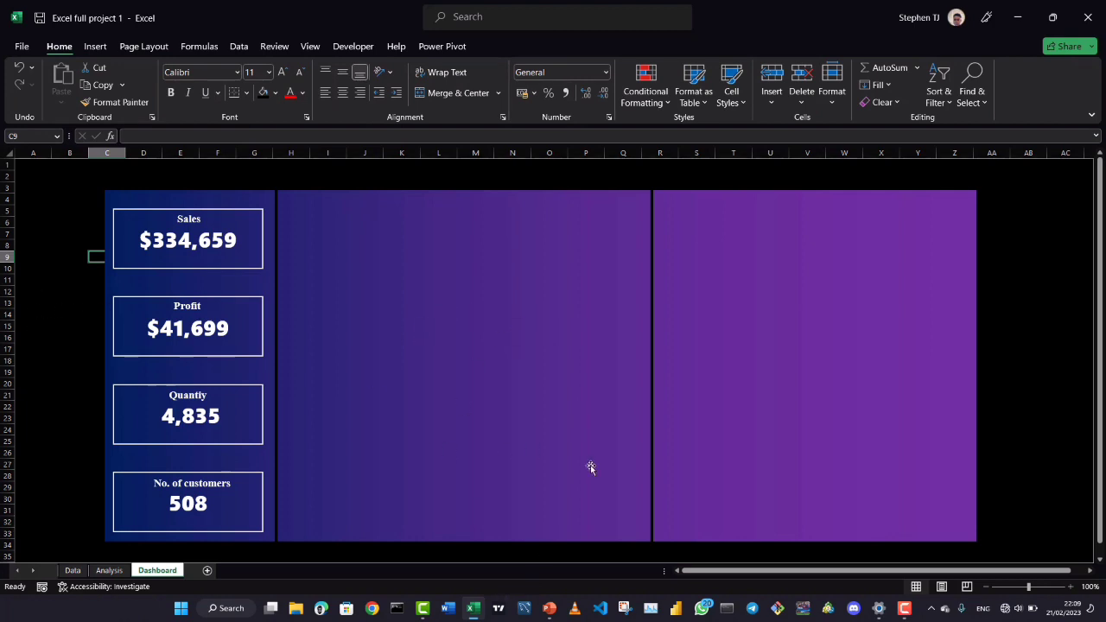
Check the question list in PowerPoint, return to Excel, and insert a Line PivotChart from the monthly sales pivot table on the Analysis sheet
left_click(551, 609)
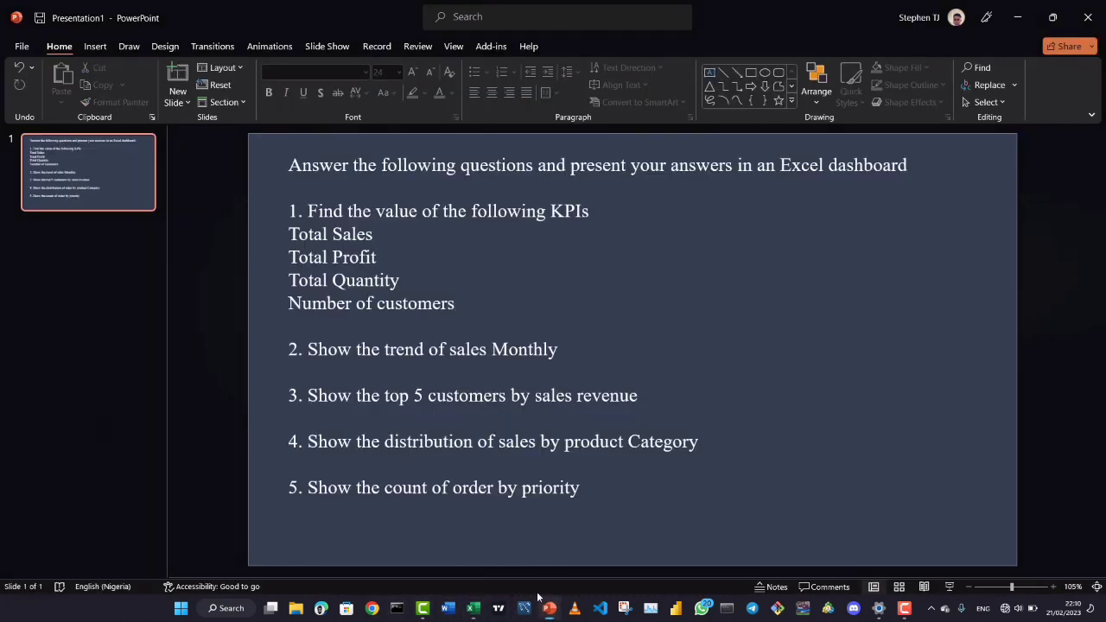
left_click(479, 614)
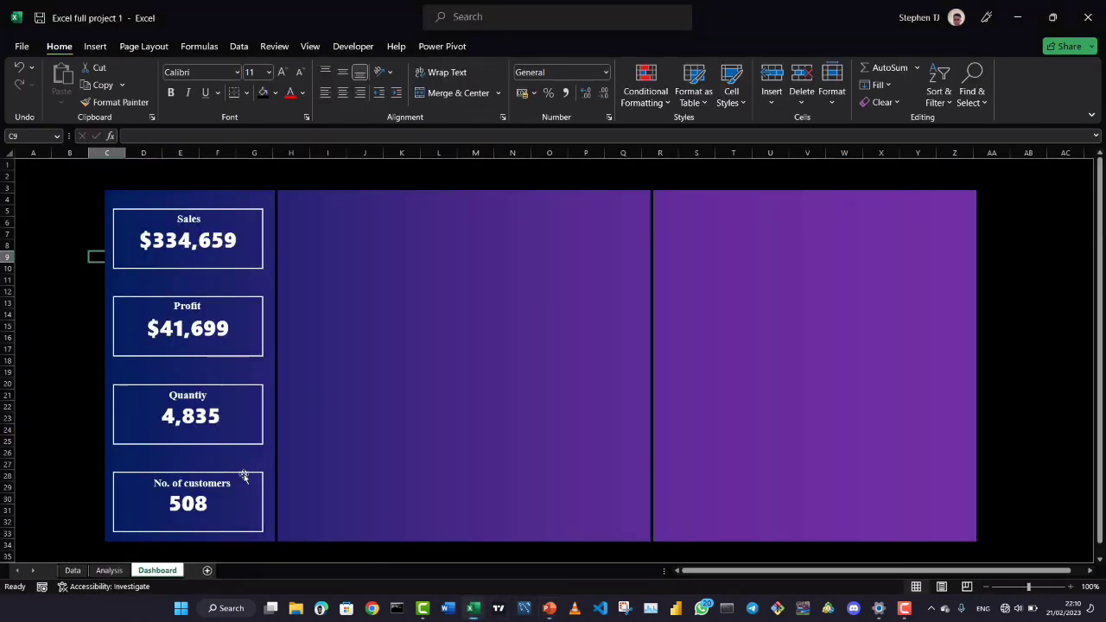
left_click(107, 571)
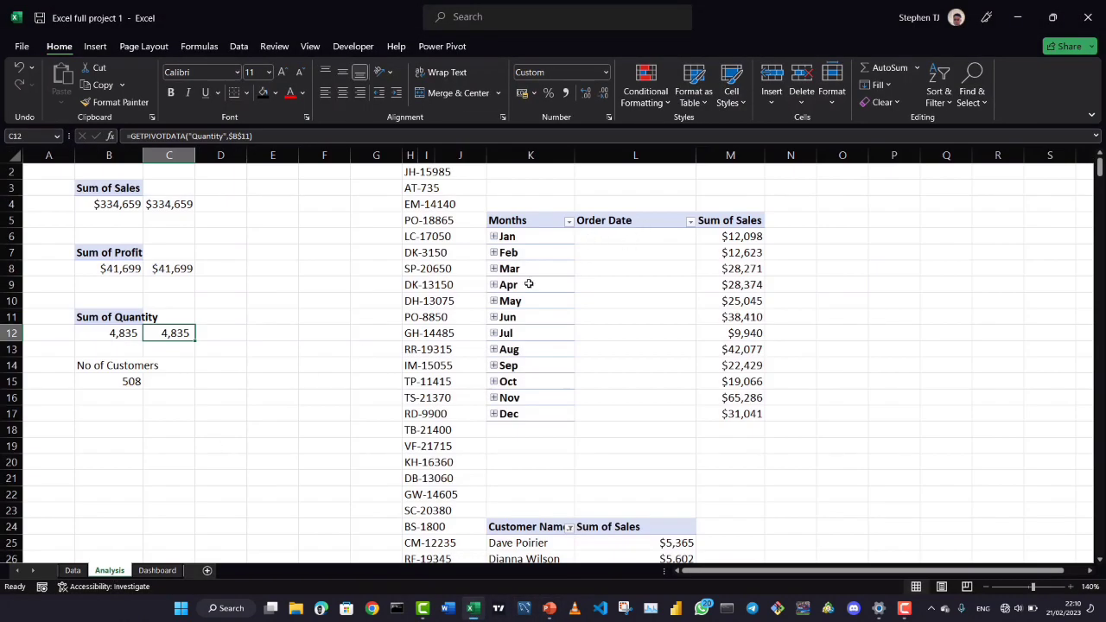
left_click(571, 280)
left_click(613, 270)
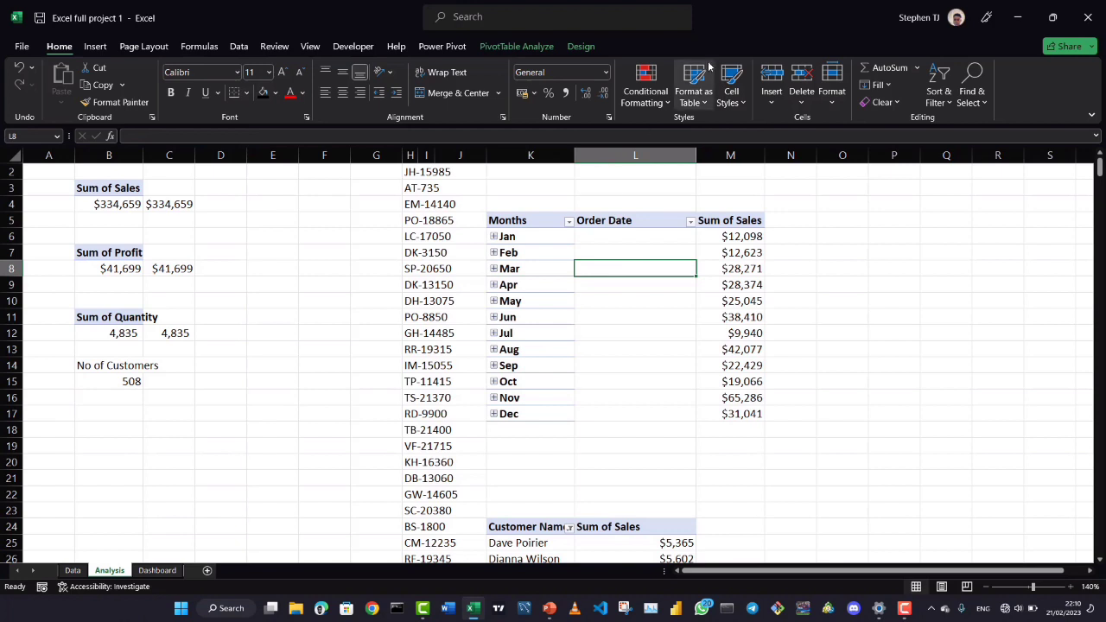
left_click(528, 50)
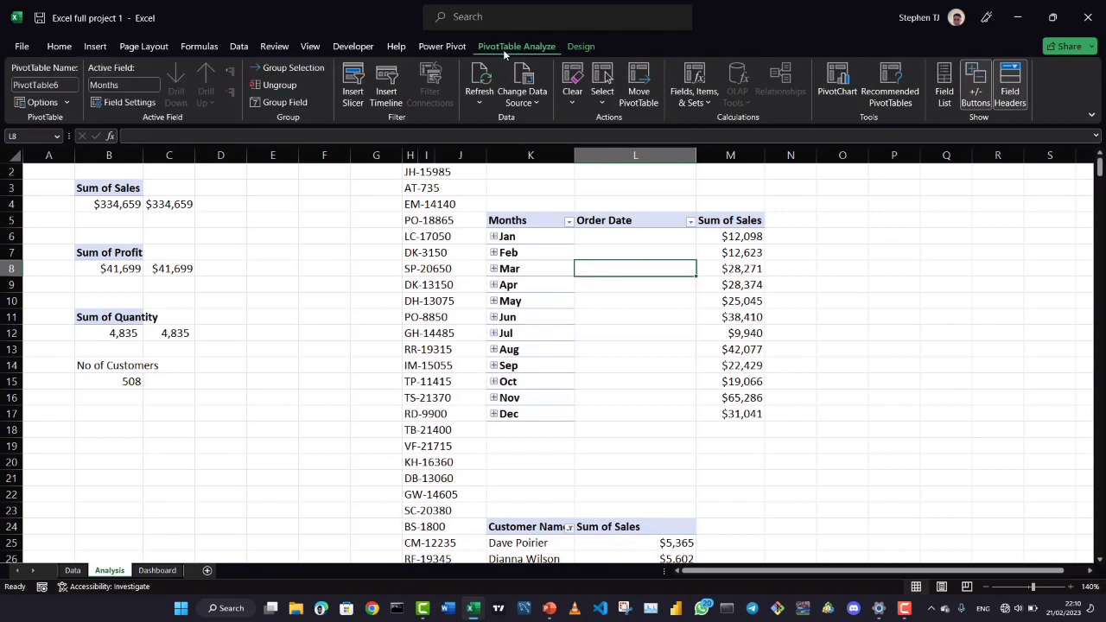
left_click(837, 86)
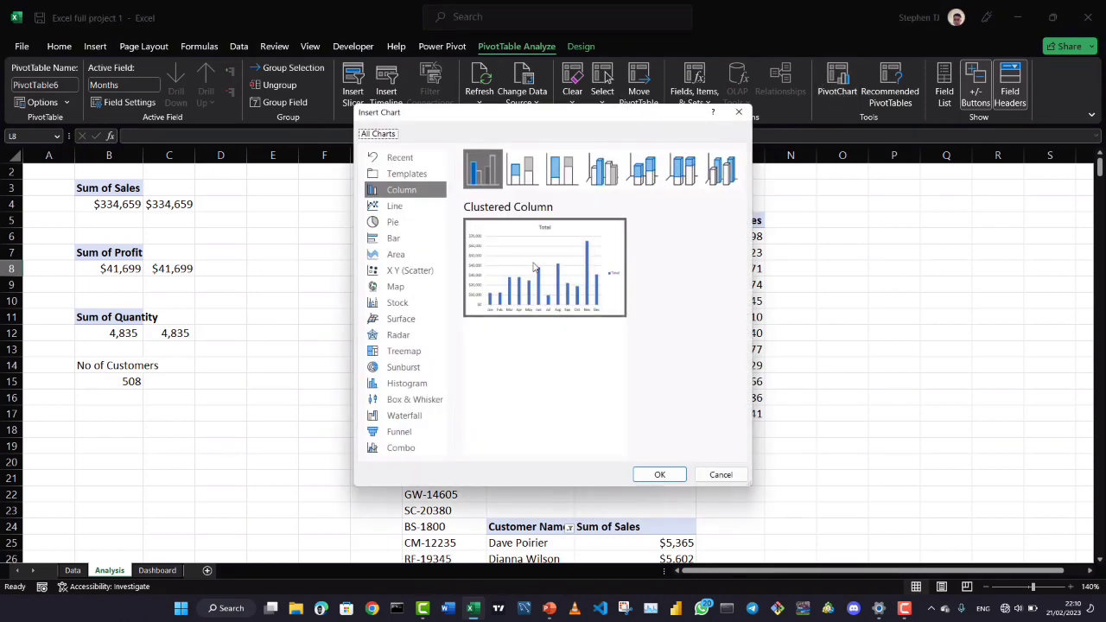
left_click(399, 207)
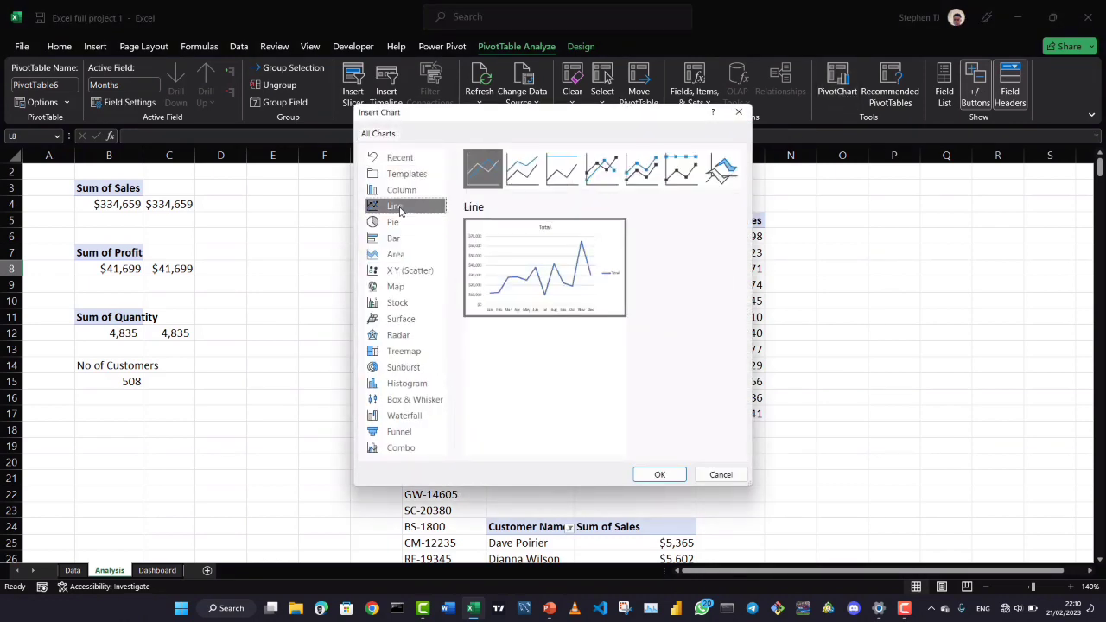
mouse_move(587, 280)
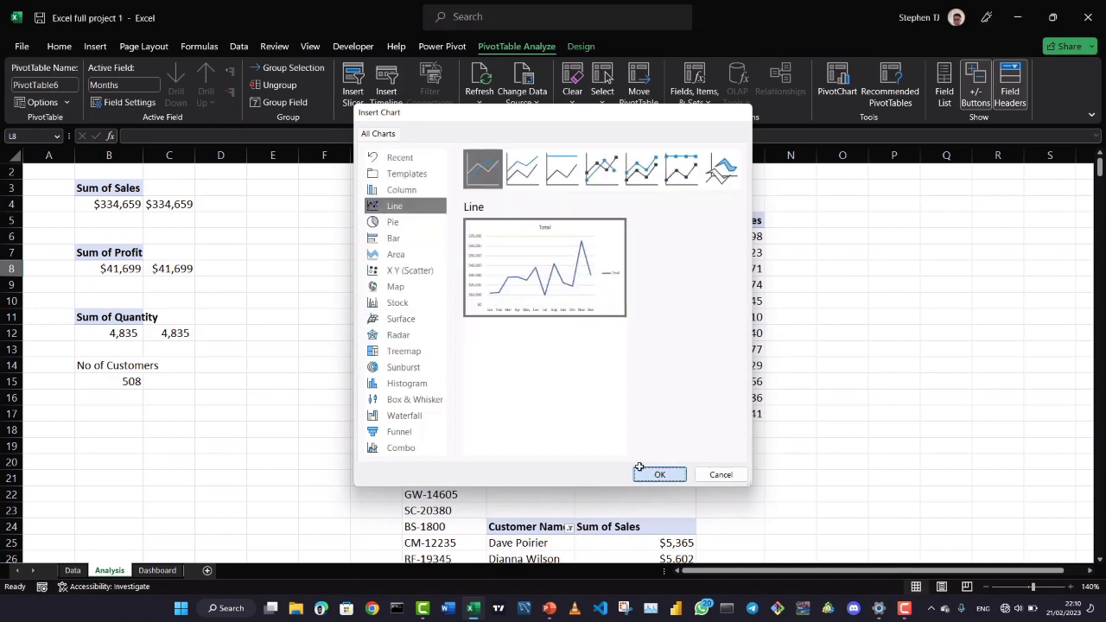
left_click(660, 475)
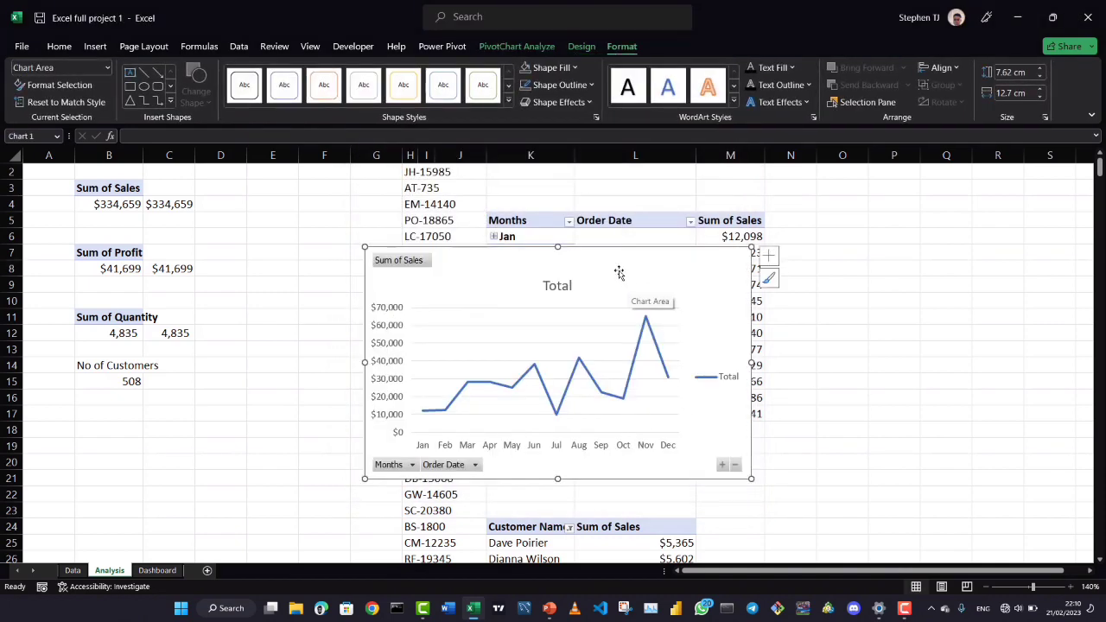
Move the line chart to the Dashboard sheet, place it in the upper part of the middle panel and widen it
key("ctrl+x")
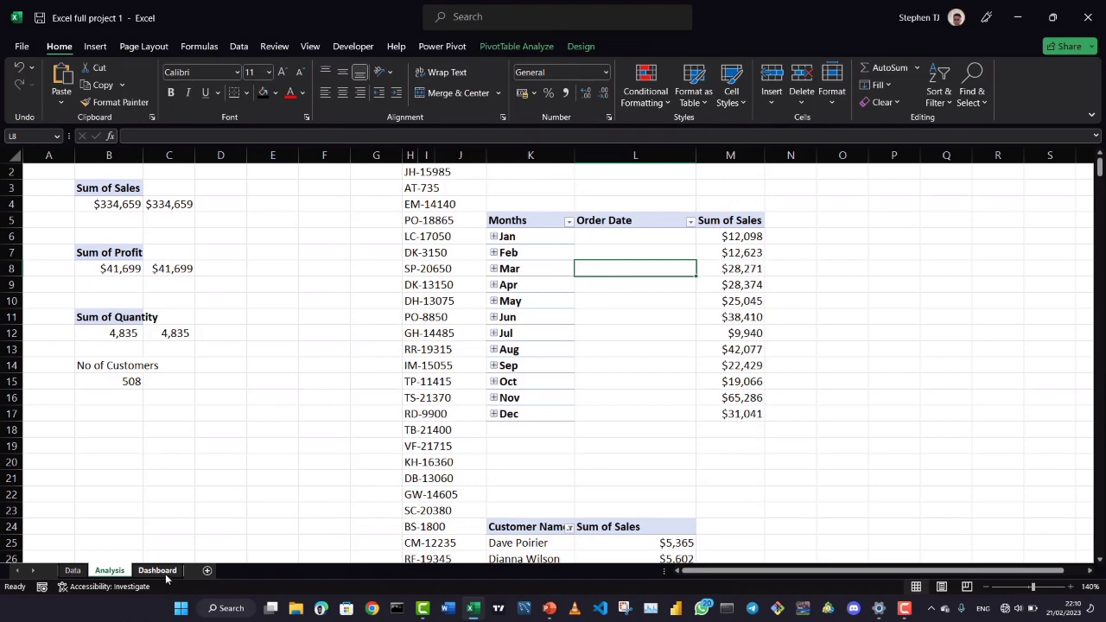
left_click(157, 570)
key("ctrl+v")
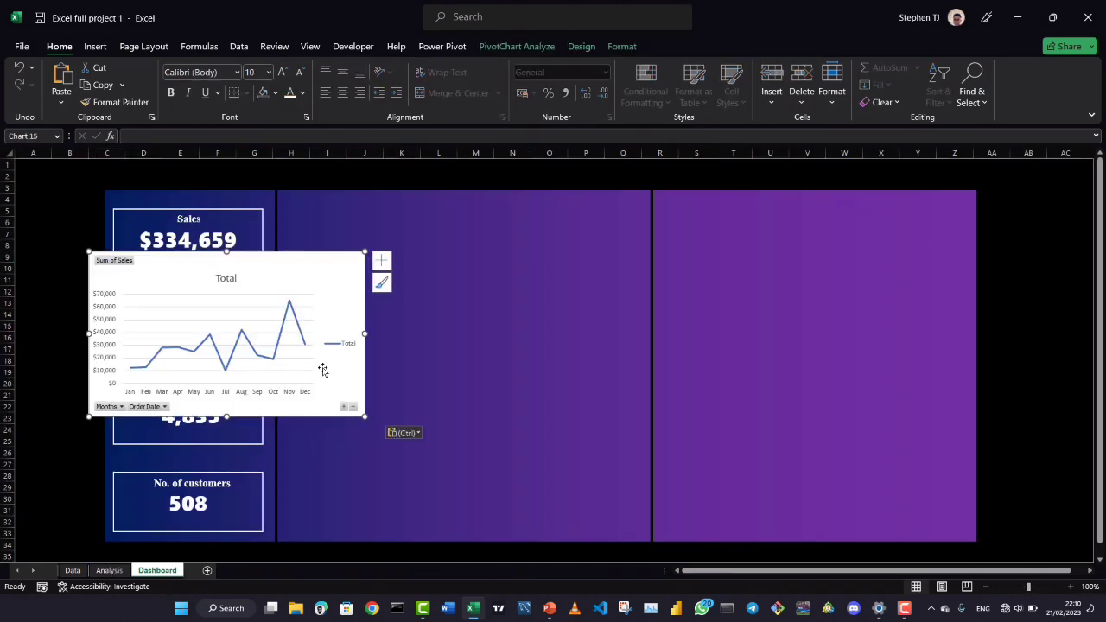
left_click_drag(294, 269, 459, 242)
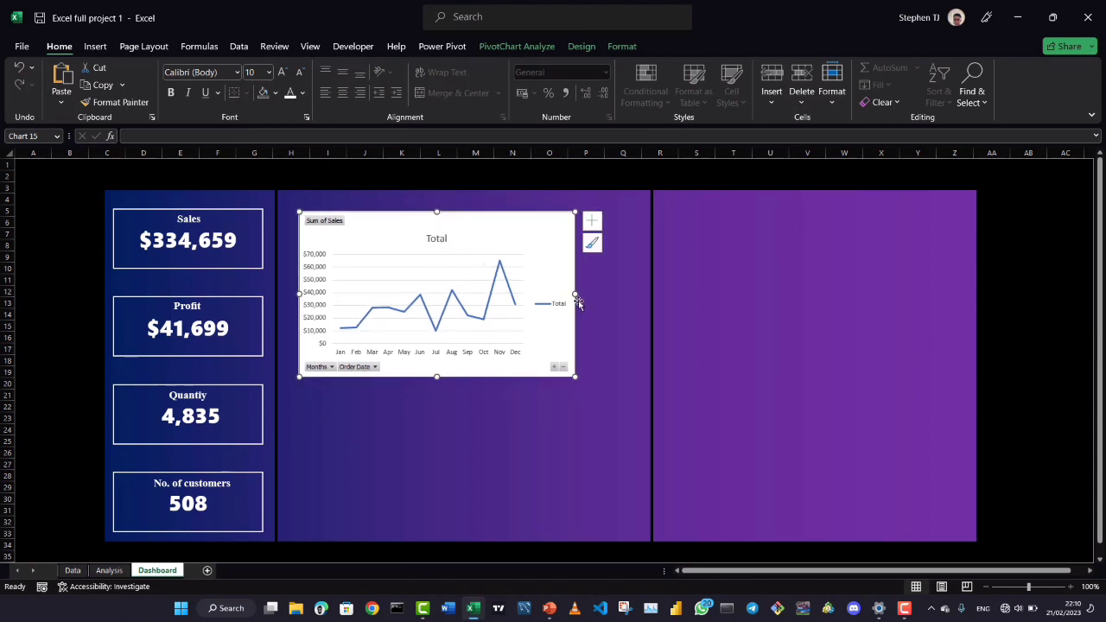
left_click_drag(577, 295, 634, 298)
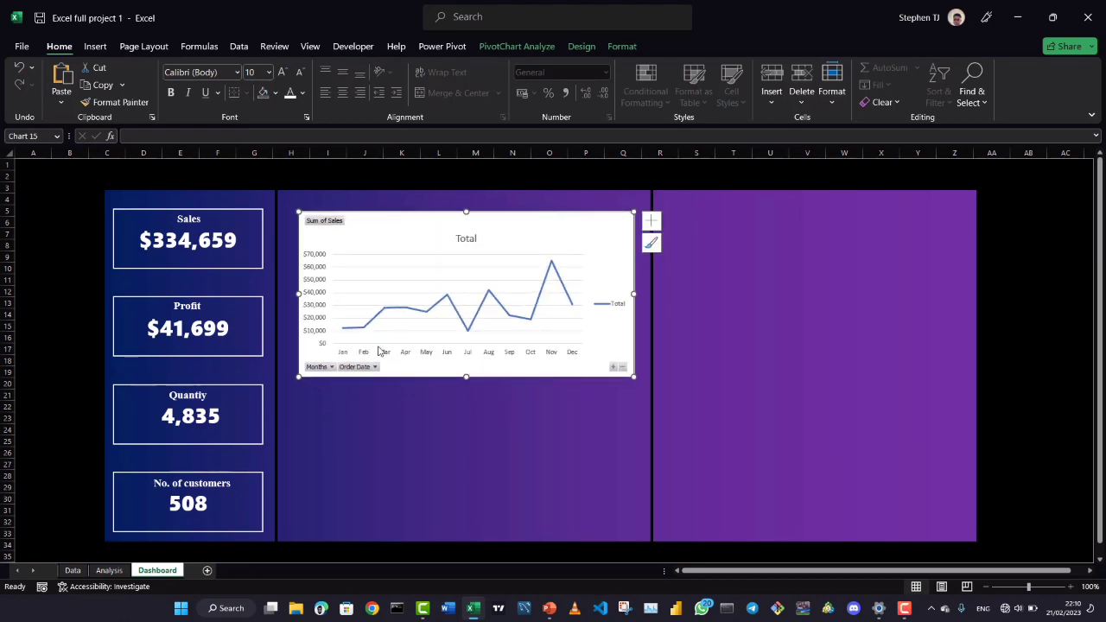
Hide all field buttons on the line chart and delete its legend
right_click(324, 226)
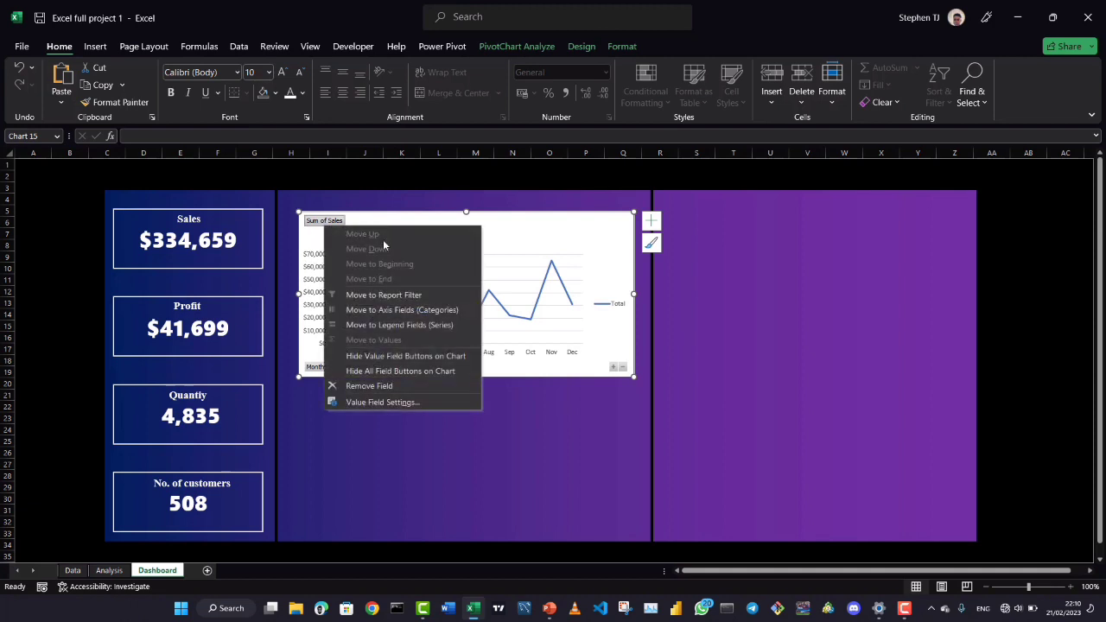
left_click(383, 371)
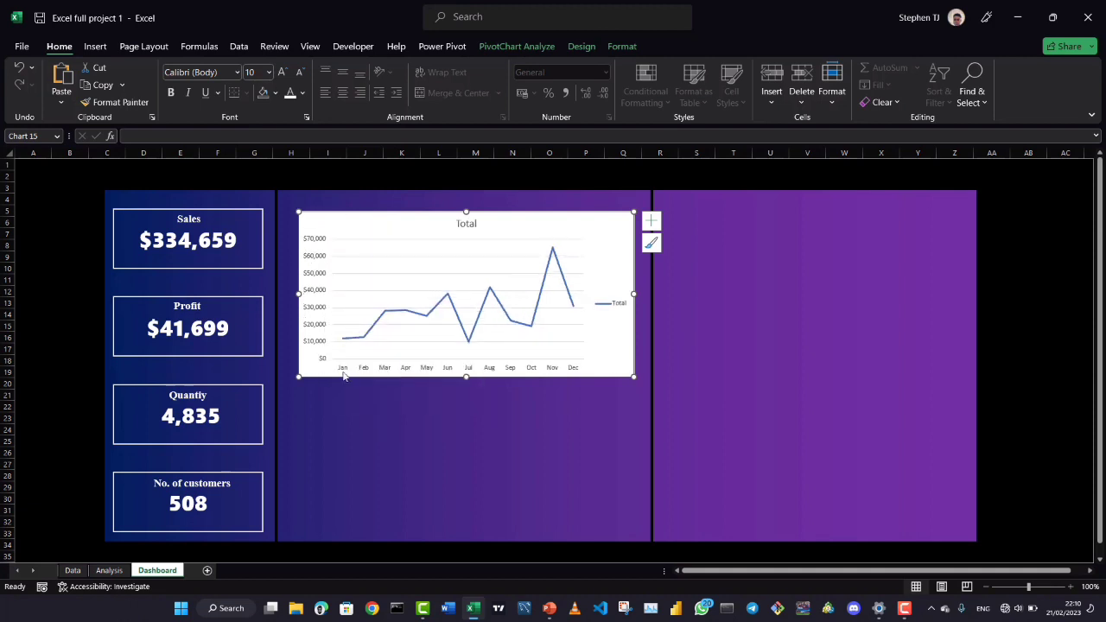
left_click(611, 305)
key("Delete")
Change the line chart's title to "Monthly Trend of Sales"
double_click(471, 226)
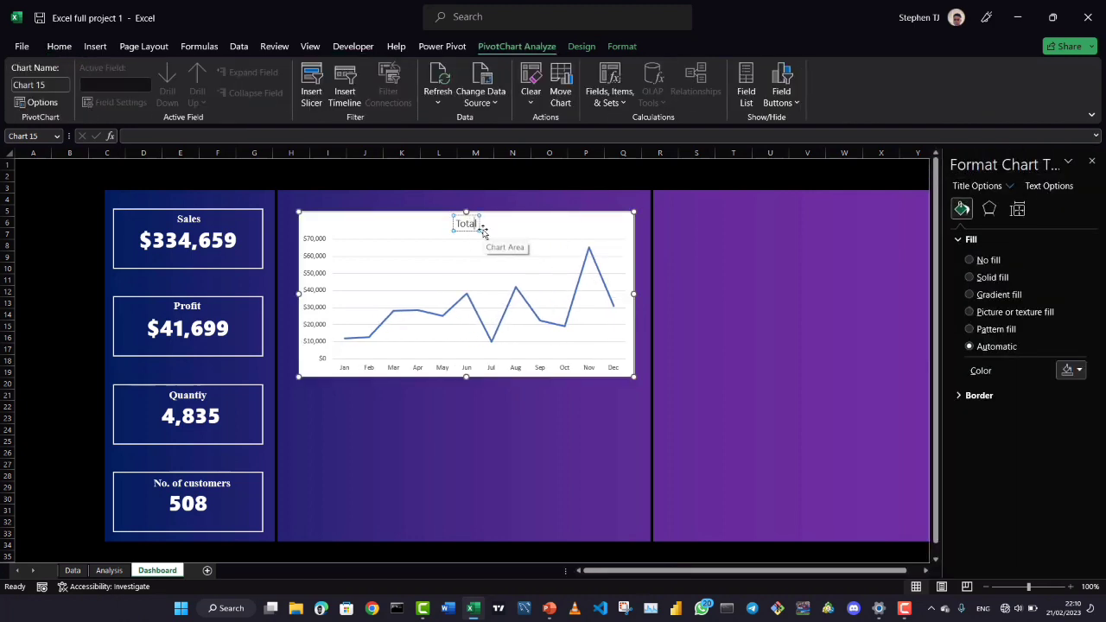
key("BackSpace")
key("BackSpace")
key("BackSpace")
key("BackSpace")
key("BackSpace")
type("Monthly")
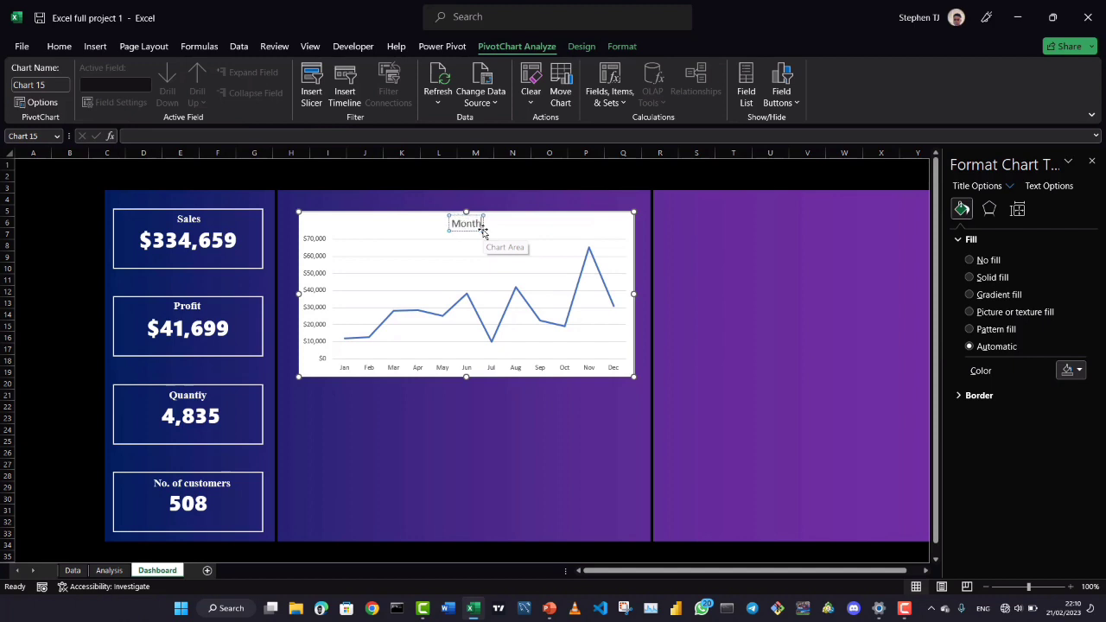
type(" Trend o")
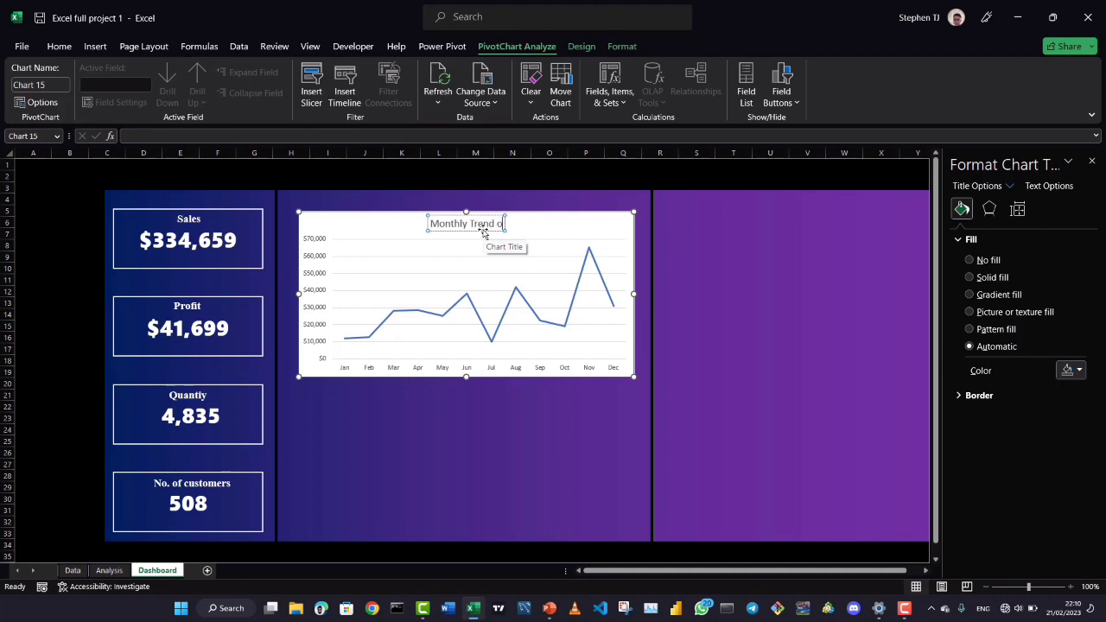
type("f Sales")
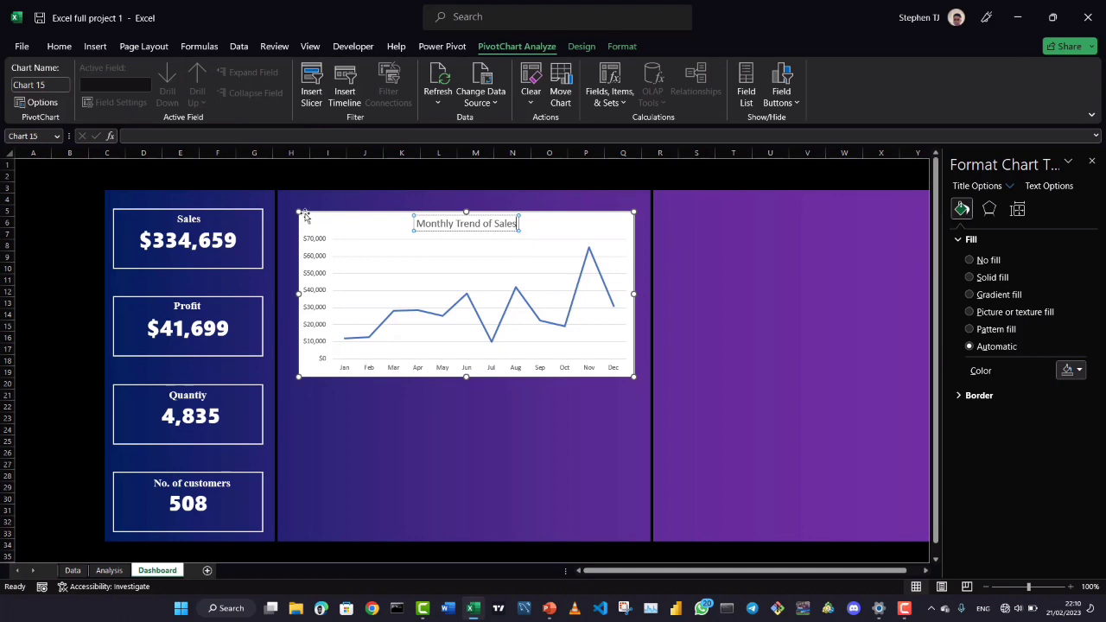
Resize the monthly sales chart to about 16.4 cm wide and 6.9 cm high, nearly spanning the middle panel's width
left_click_drag(467, 212, 467, 207)
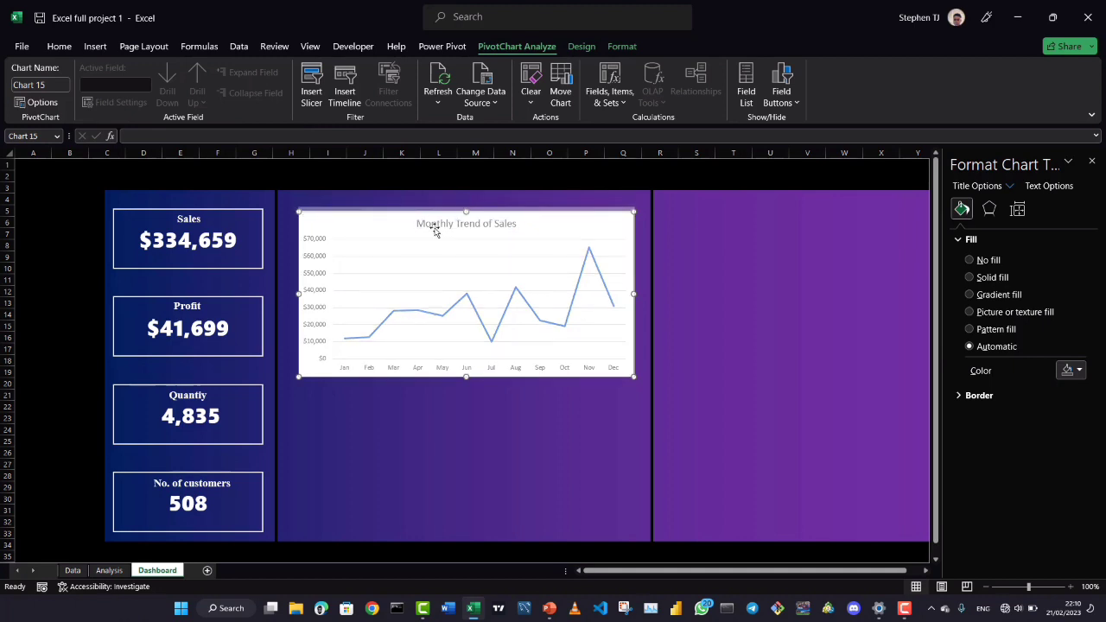
left_click_drag(291, 293, 286, 297)
left_click(281, 299)
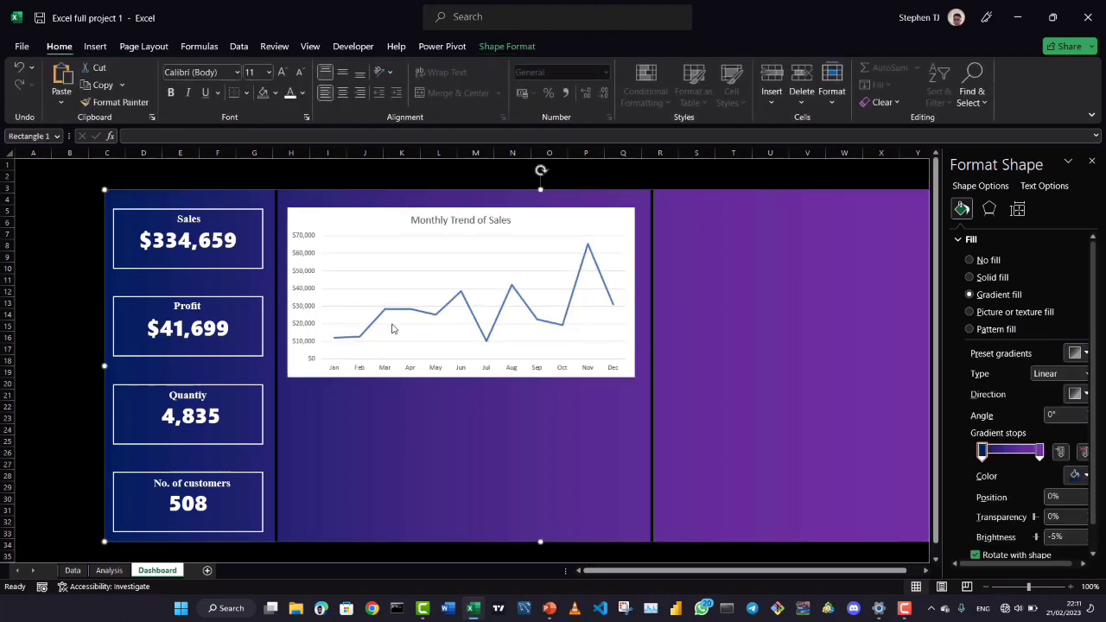
left_click(617, 315)
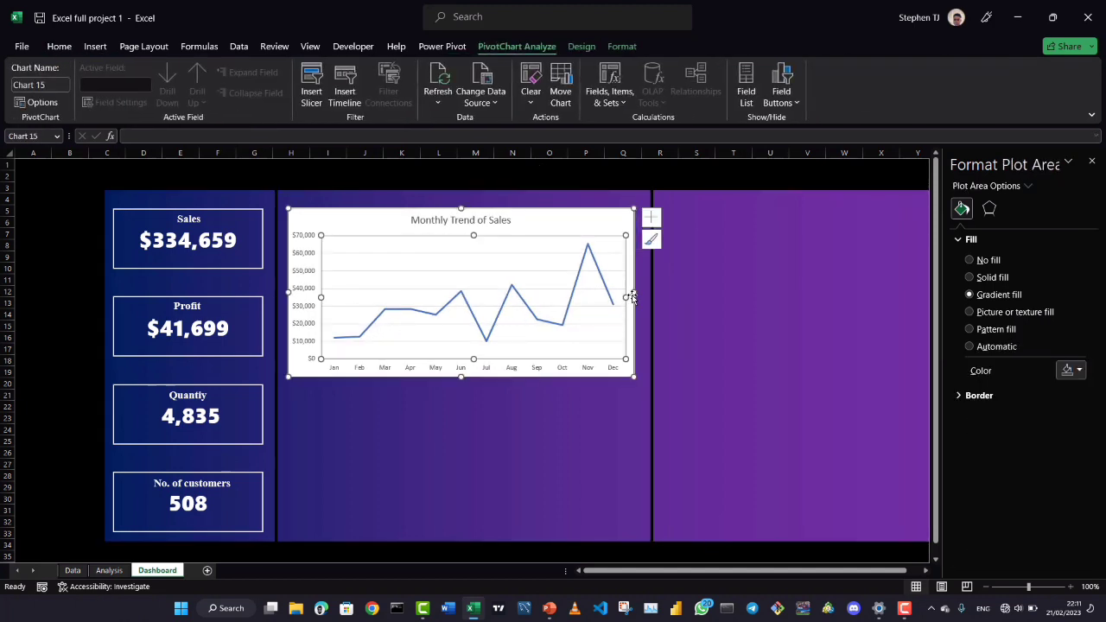
left_click_drag(634, 294, 645, 291)
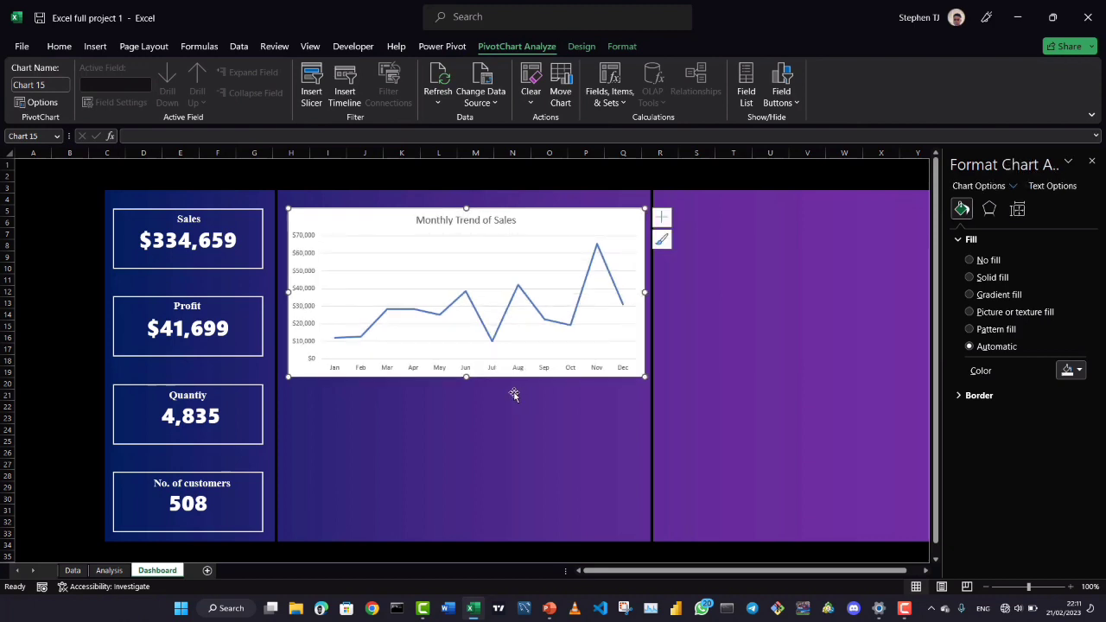
left_click_drag(466, 376, 467, 355)
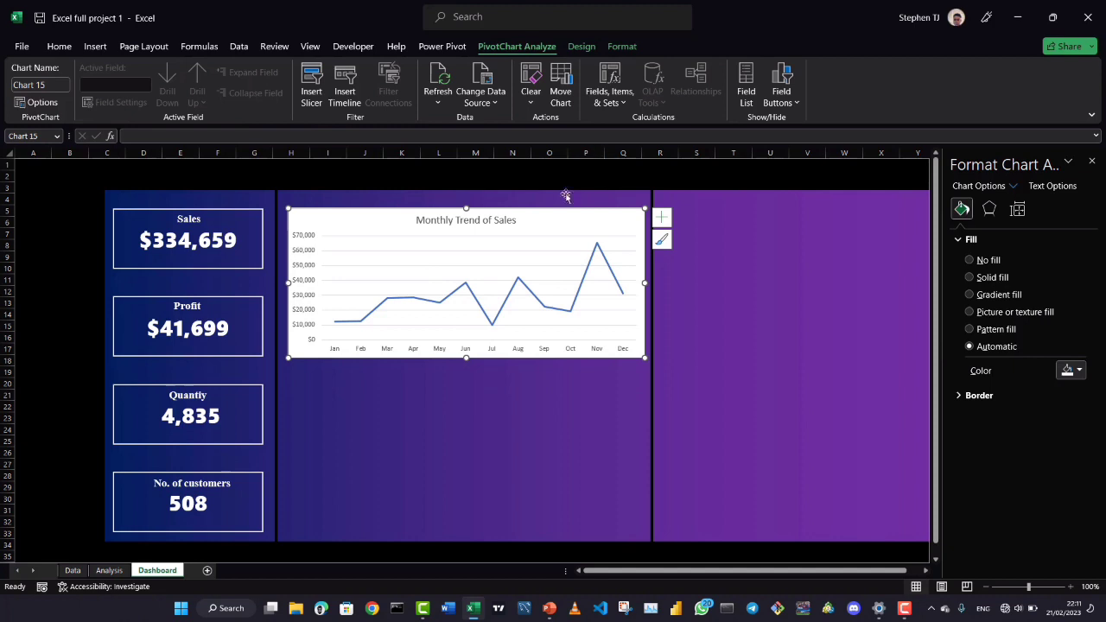
Set the monthly sales chart area's fill to No Fill
left_click(619, 48)
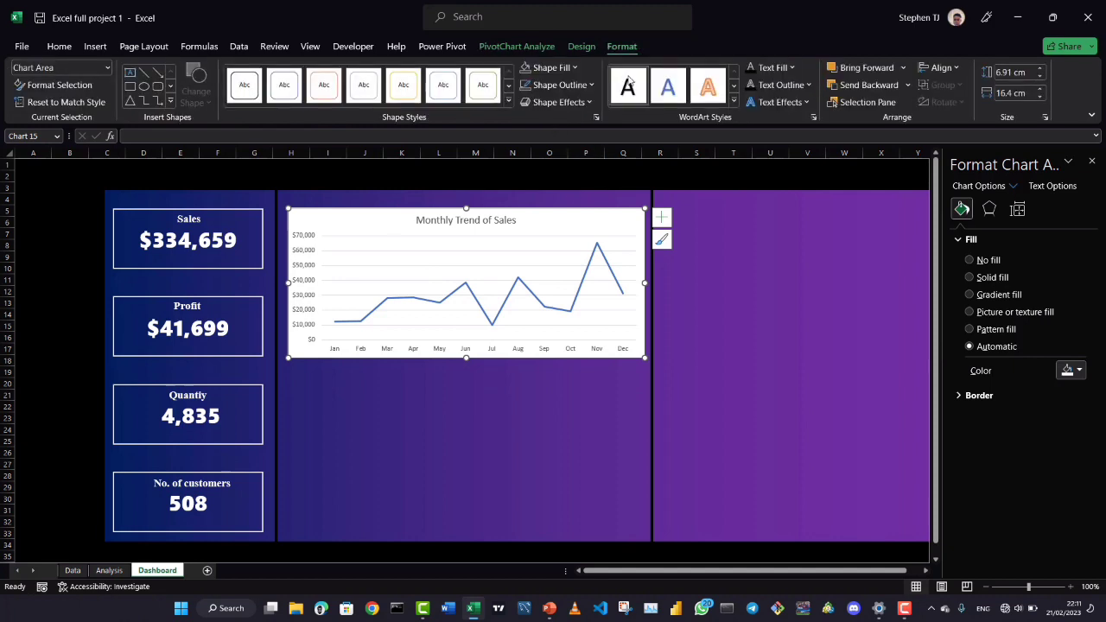
left_click(575, 73)
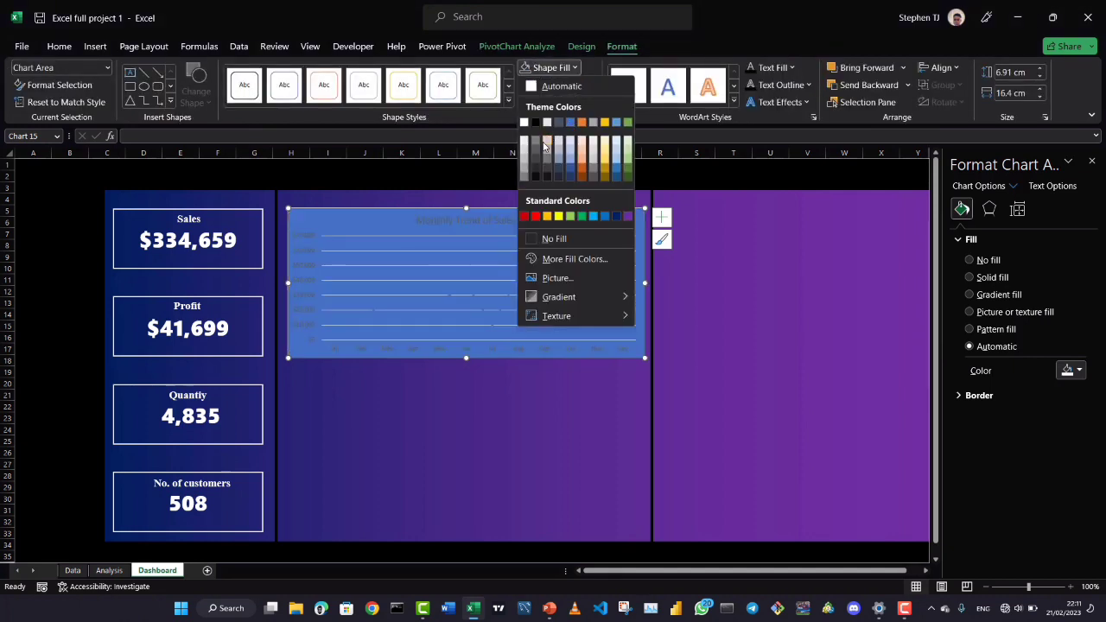
left_click(555, 240)
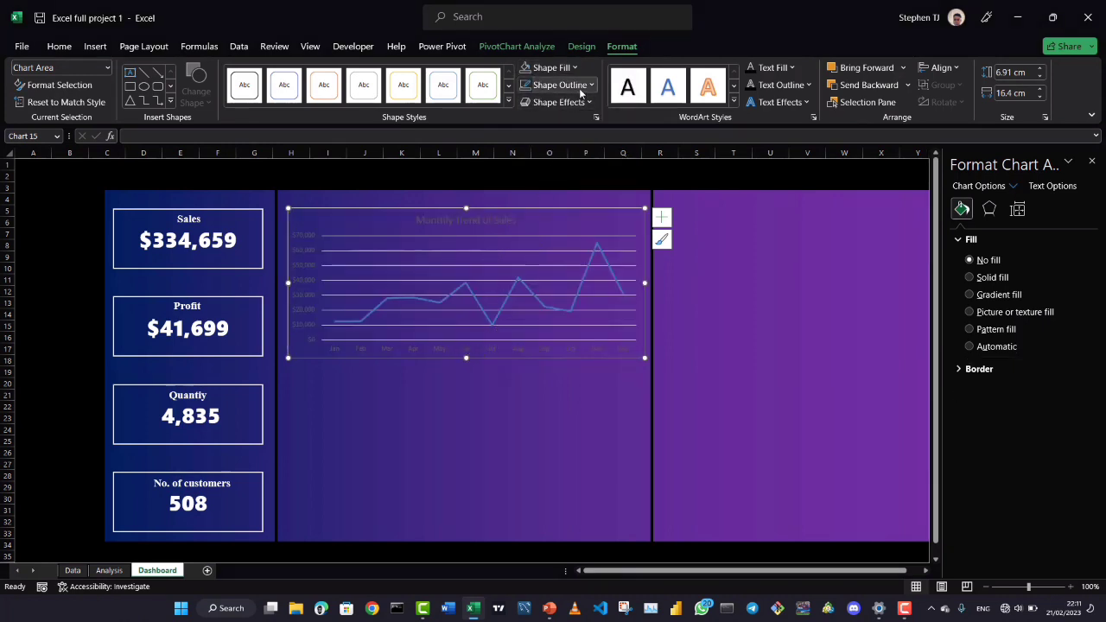
Remove the gridlines from the monthly sales chart and apply the blue-background chart style with a white line and drop lines
left_click(570, 251)
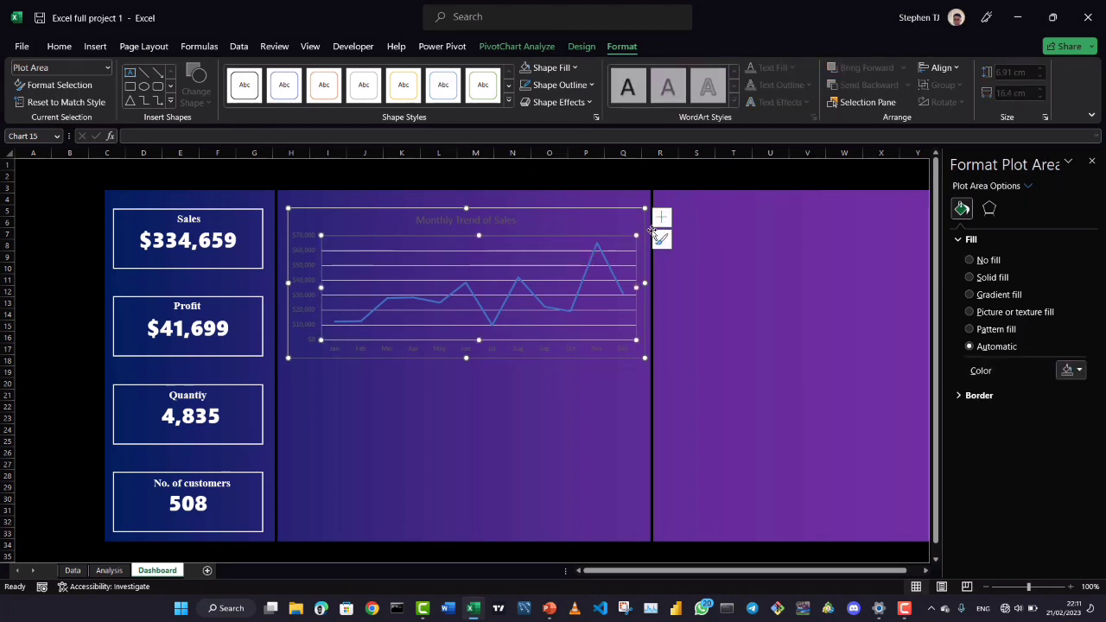
left_click(661, 216)
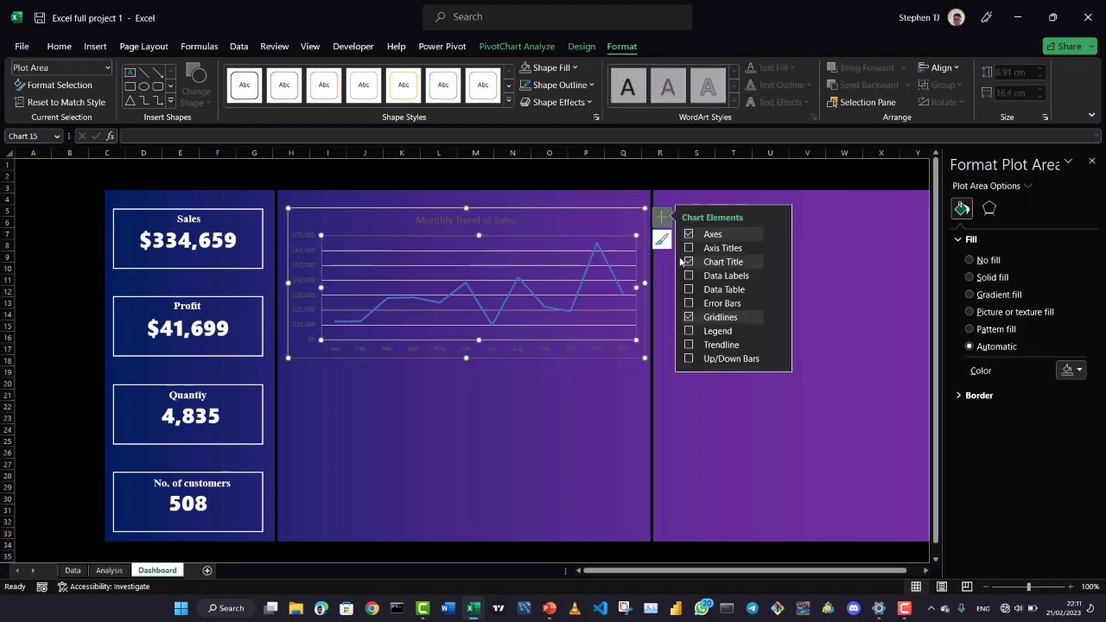
left_click(688, 317)
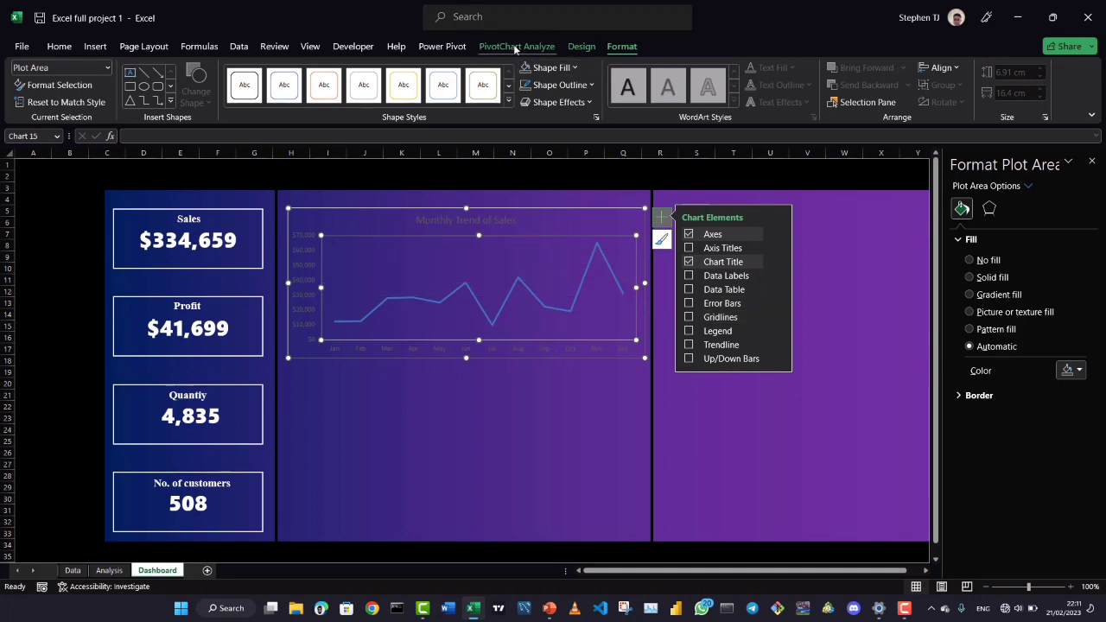
left_click(570, 47)
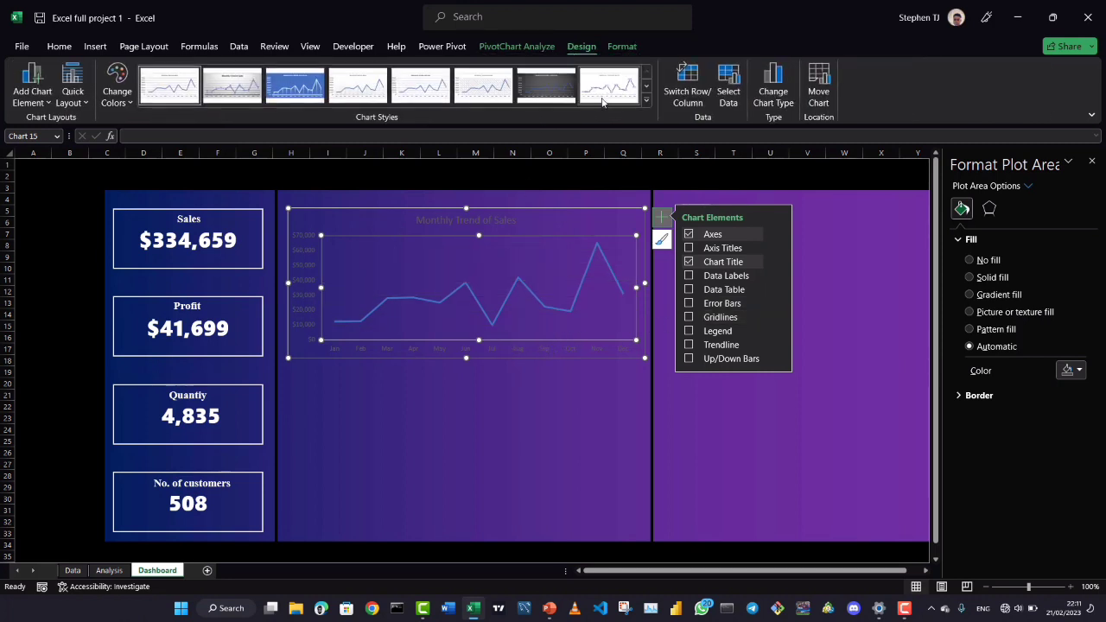
left_click(272, 95)
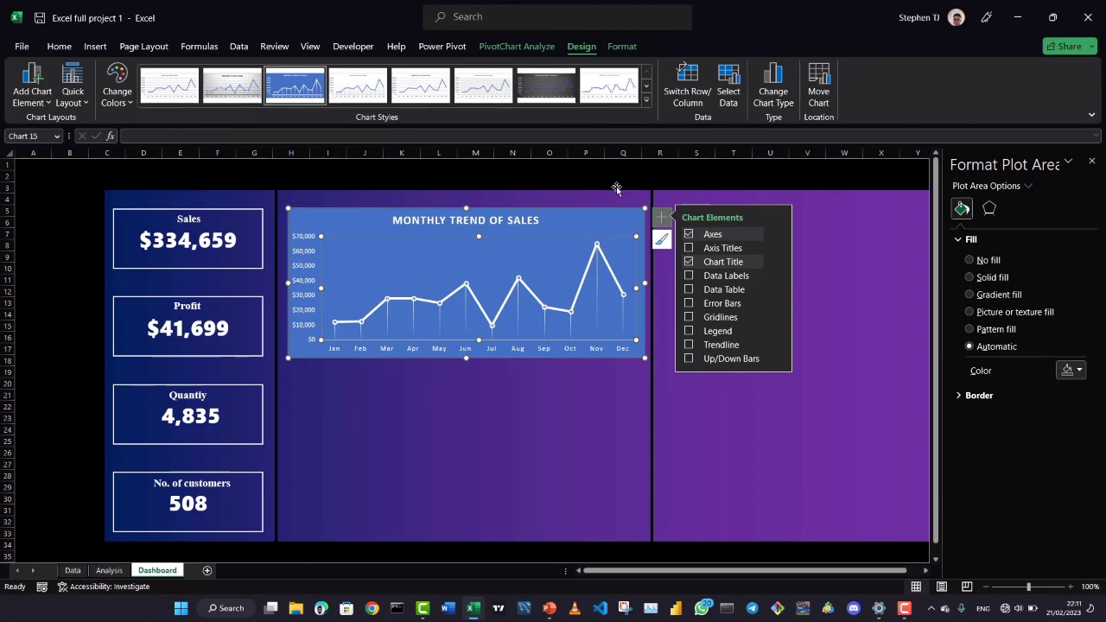
Set the fill of the monthly sales chart's plot area to No Fill
left_click(621, 48)
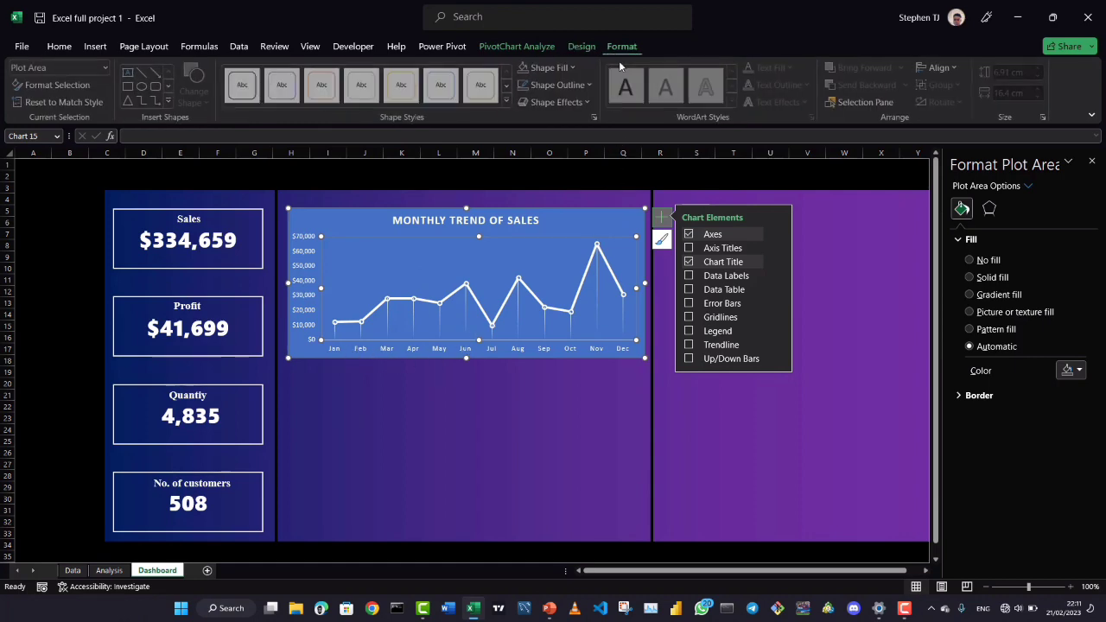
left_click(574, 67)
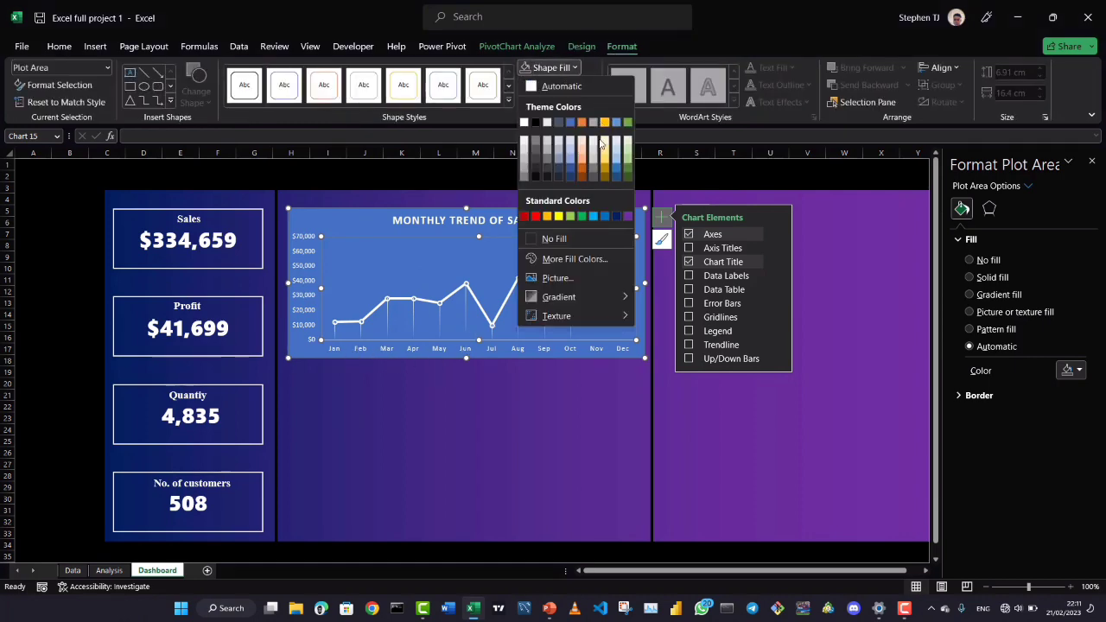
left_click(530, 243)
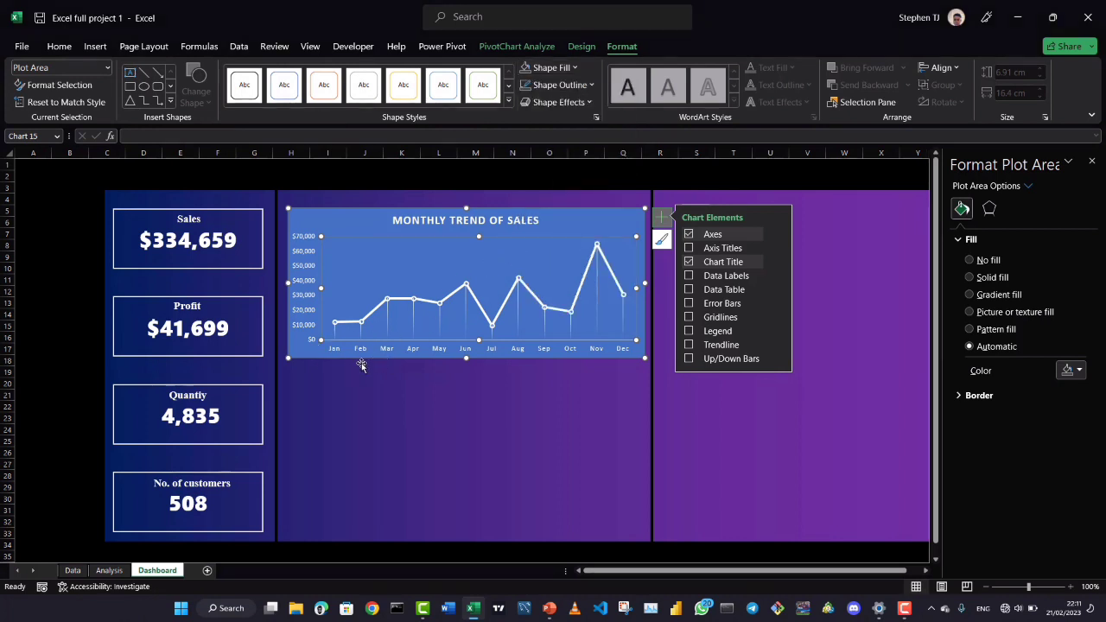
Resize the monthly sales chart to about 16.6 cm wide and 6.8 cm high within the middle panel
left_click(286, 282)
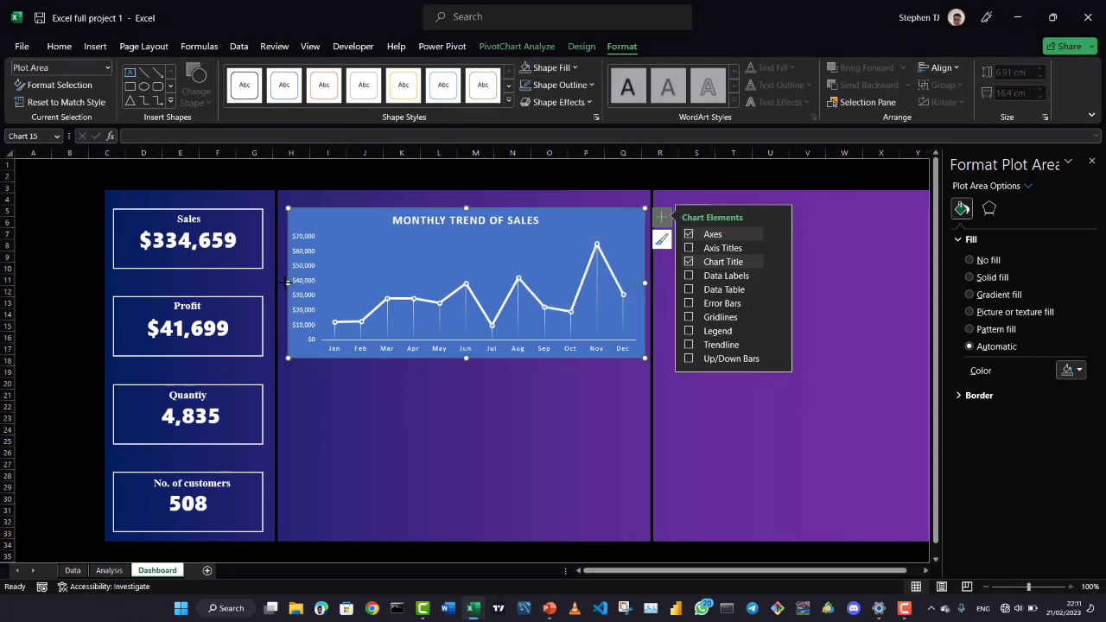
left_click_drag(286, 281, 283, 282)
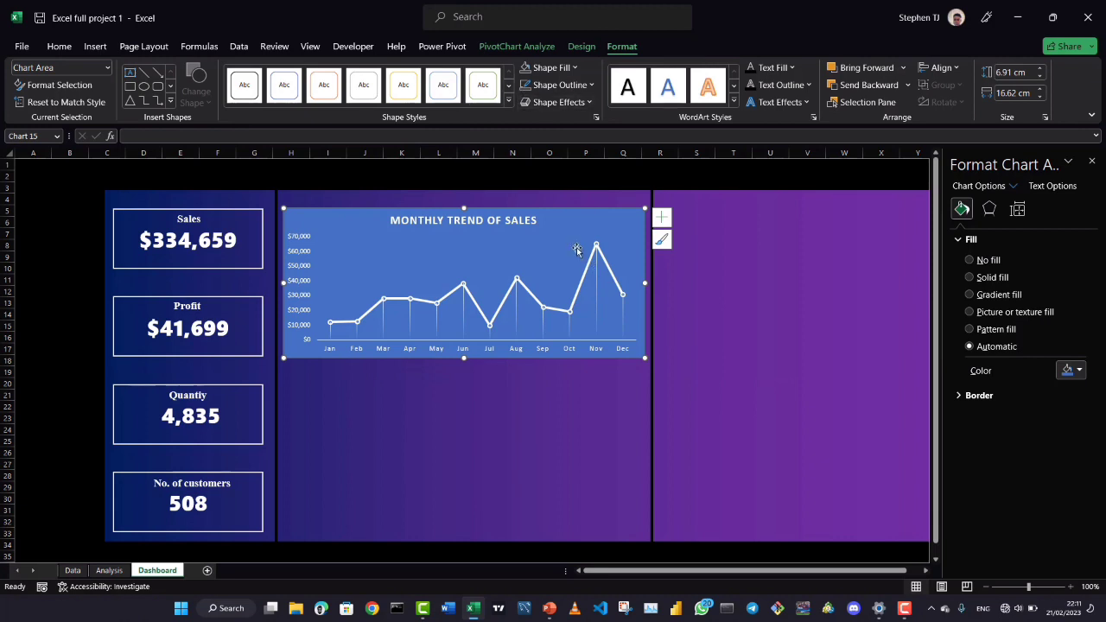
left_click_drag(464, 207, 463, 210)
Set the monthly sales chart area's fill to No Fill and give it a 1 pt white outline
left_click(576, 68)
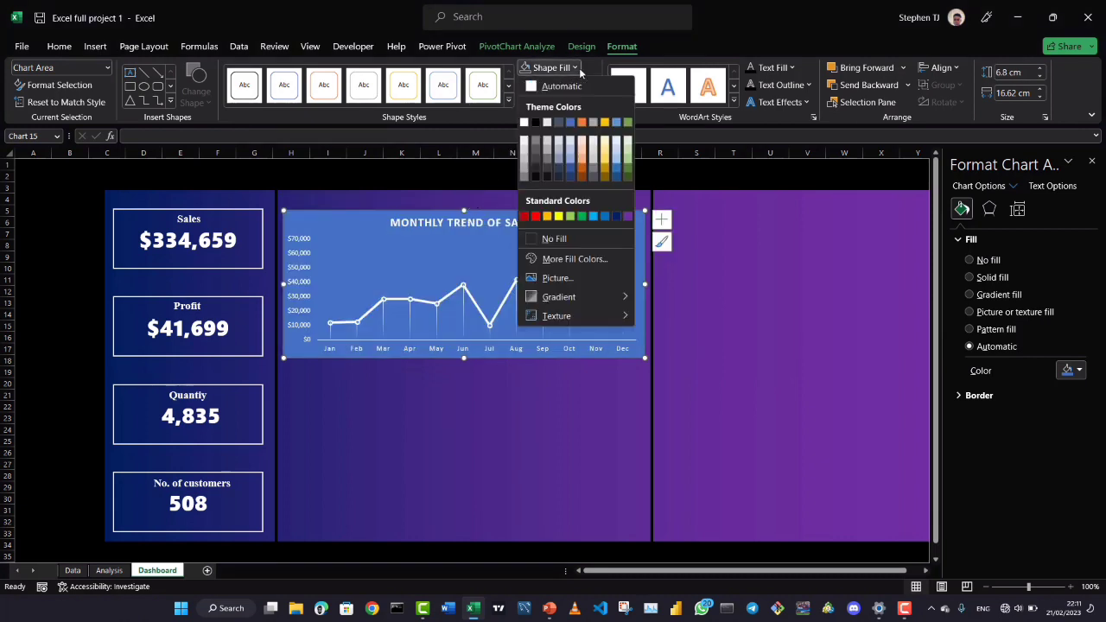
left_click(532, 242)
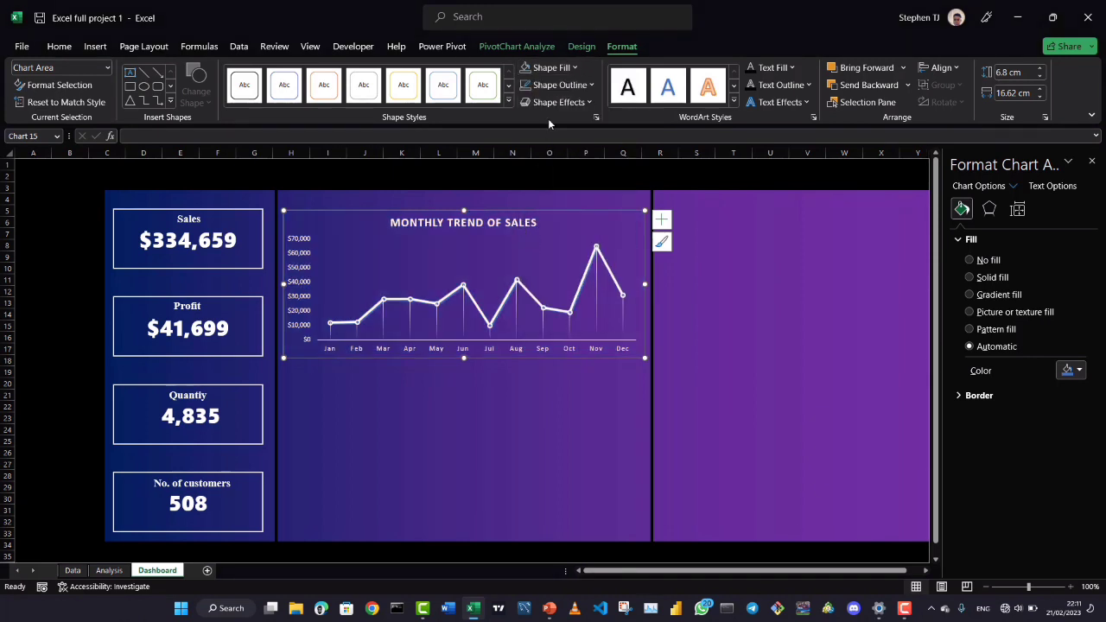
left_click(579, 84)
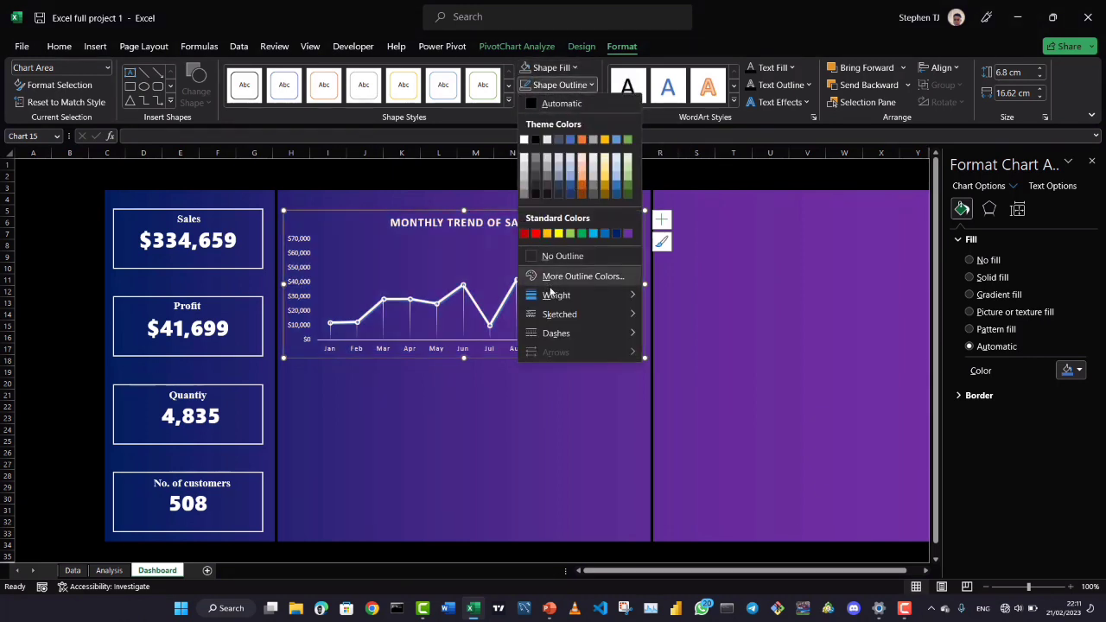
mouse_move(544, 297)
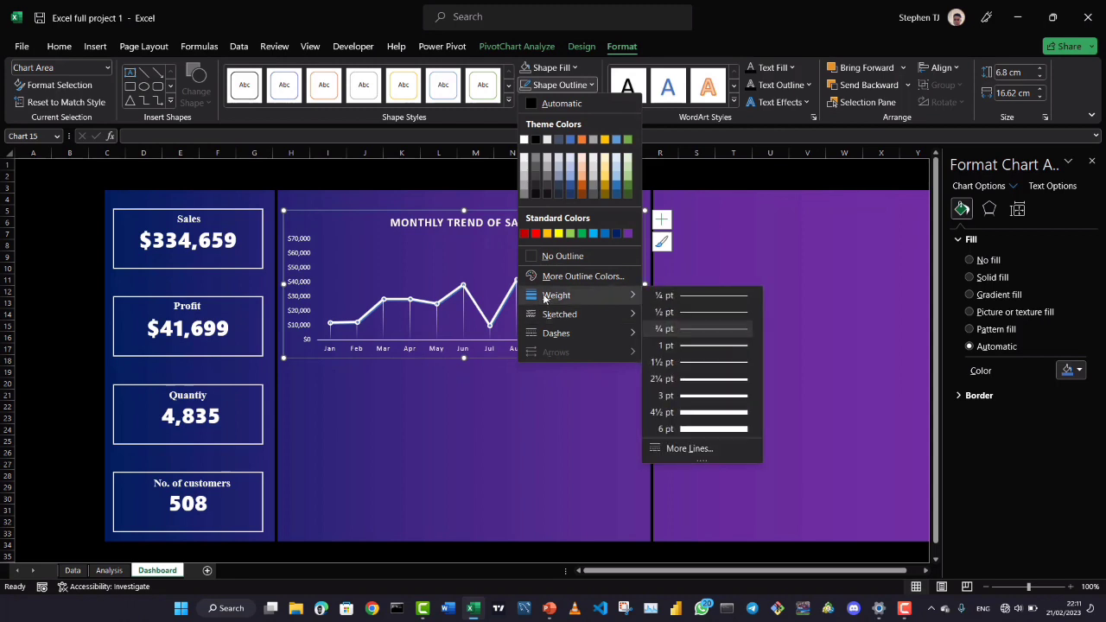
left_click(698, 344)
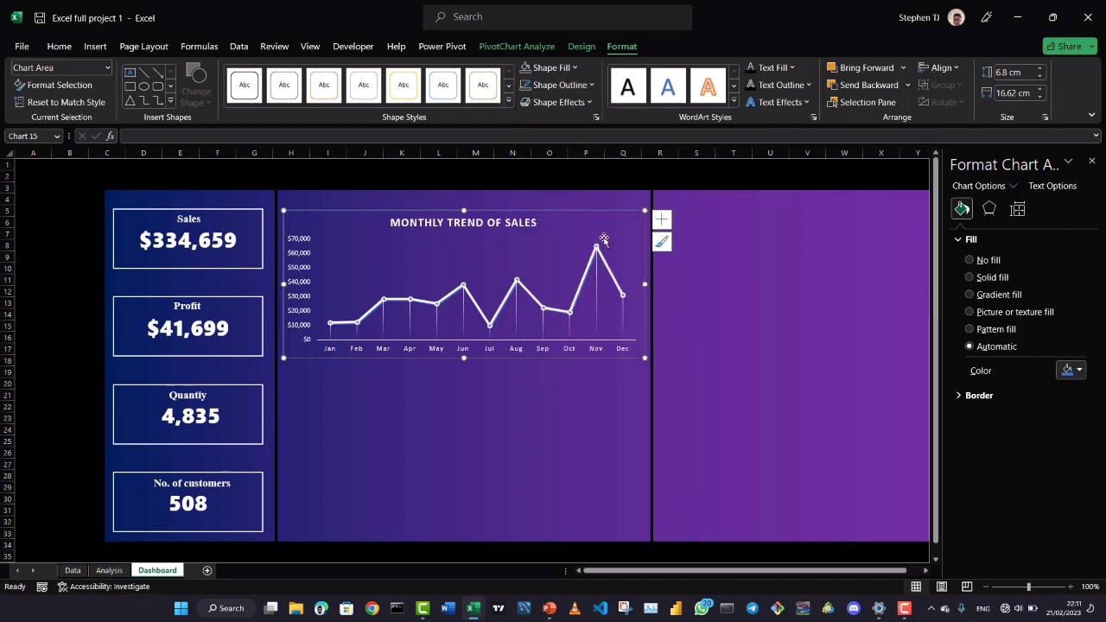
left_click(588, 86)
left_click(523, 141)
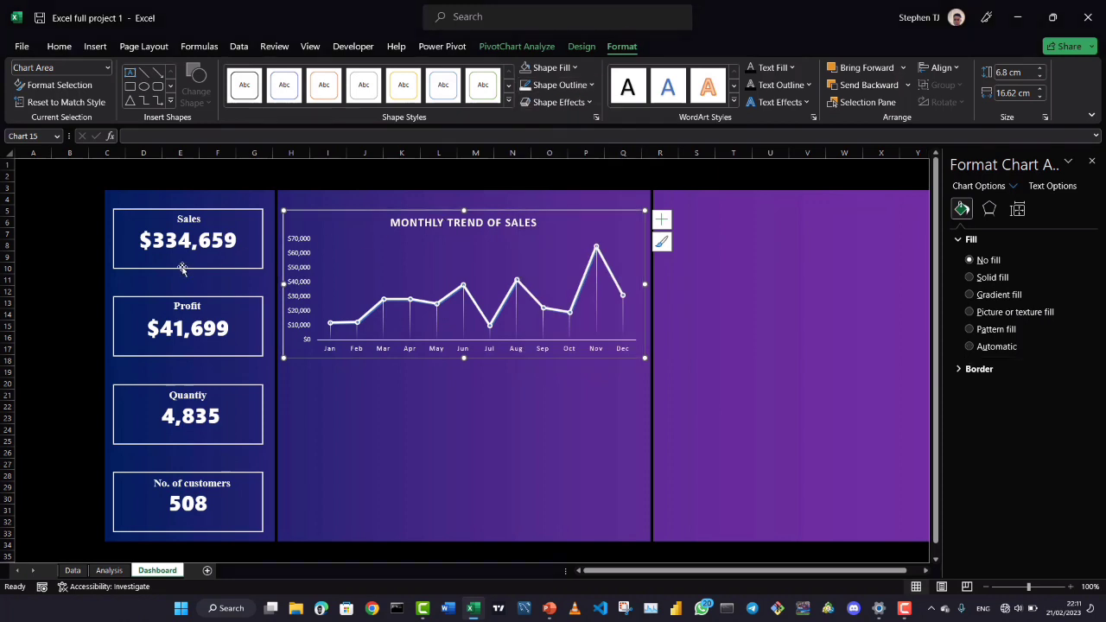
left_click(69, 278)
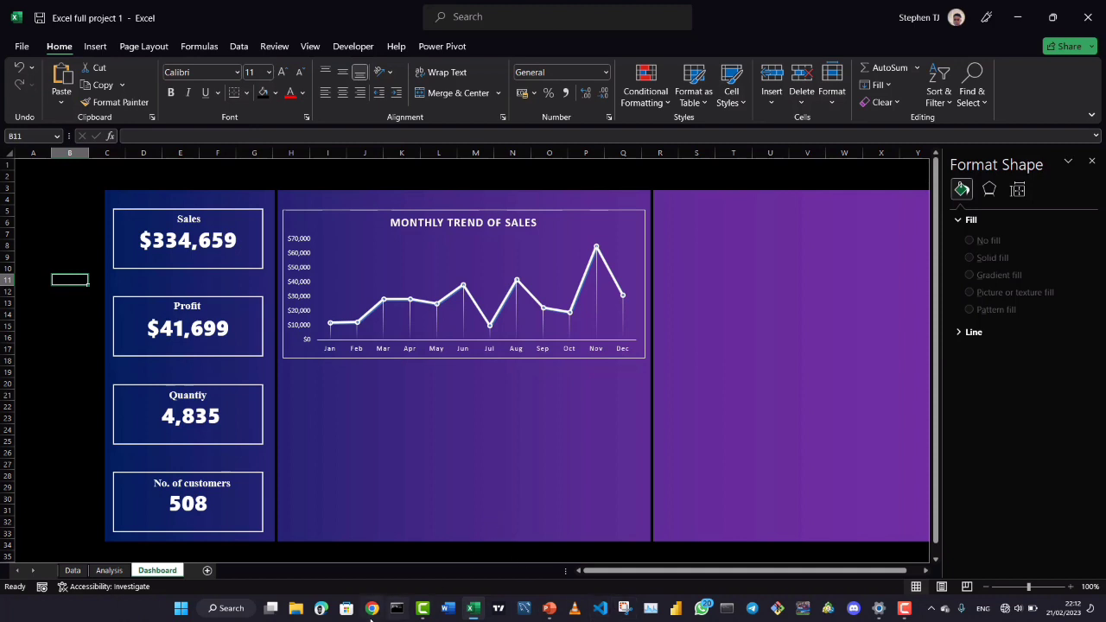
Check the question list in PowerPoint, and return to the customer sales pivot table on Excel's Analysis sheet
left_click(550, 609)
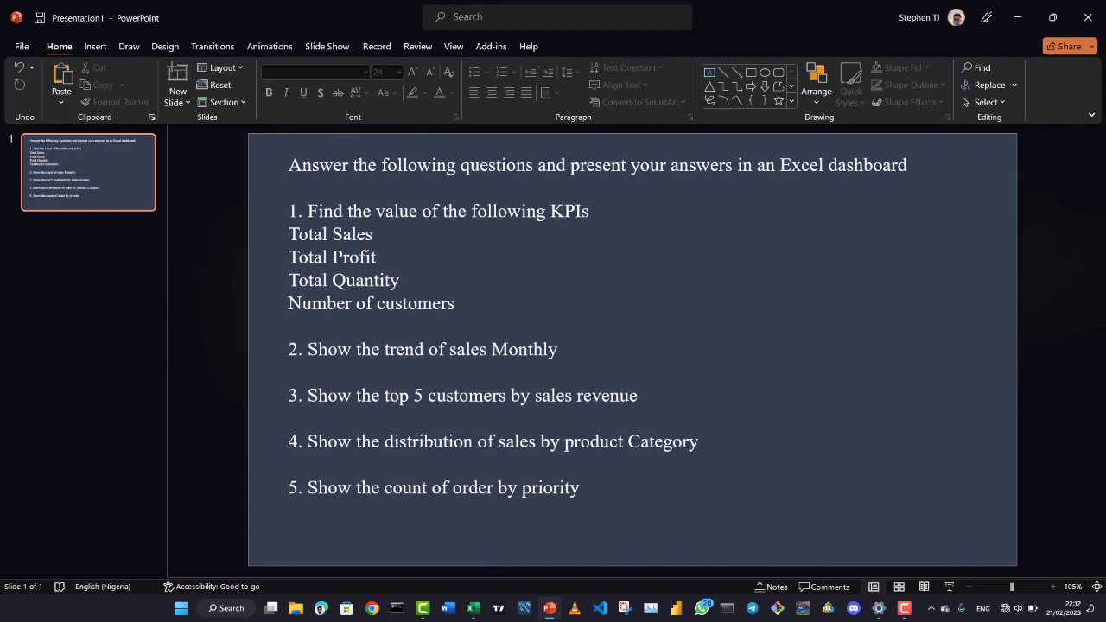
left_click(473, 608)
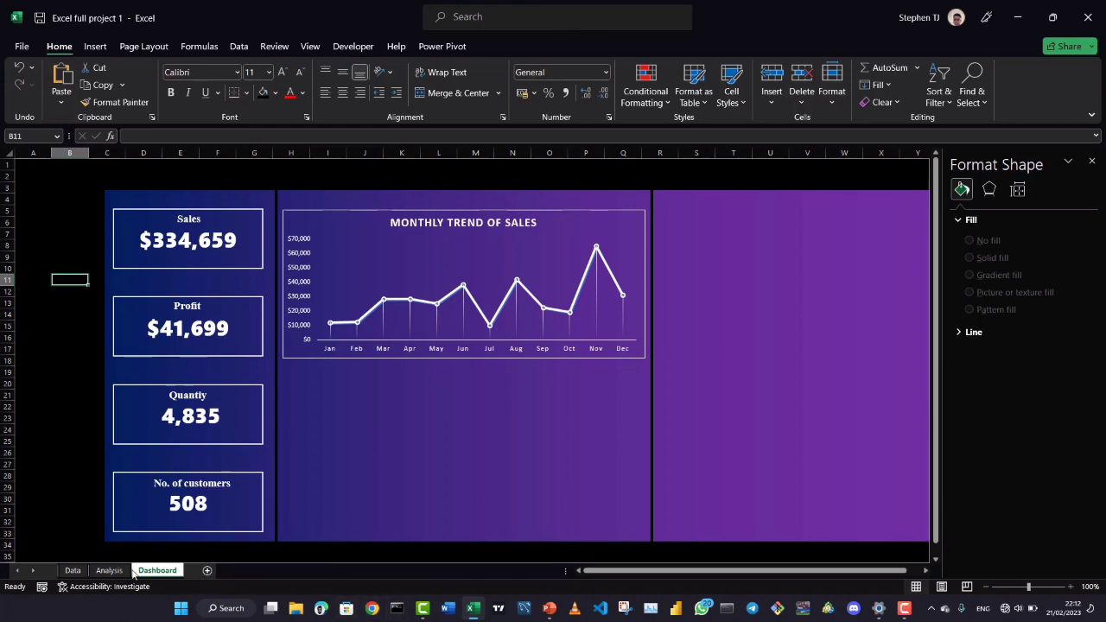
left_click(110, 571)
scroll(629, 356, "down", 1)
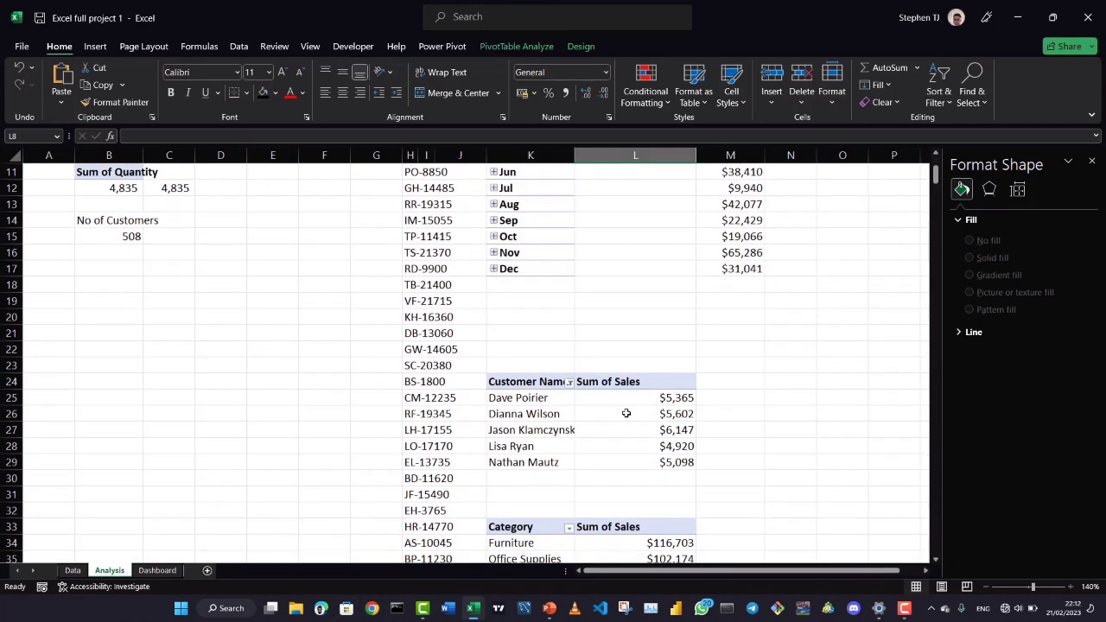
Insert a clustered column PivotChart from the customer sales pivot table and place it beside the table
left_click(545, 420)
left_click(609, 415)
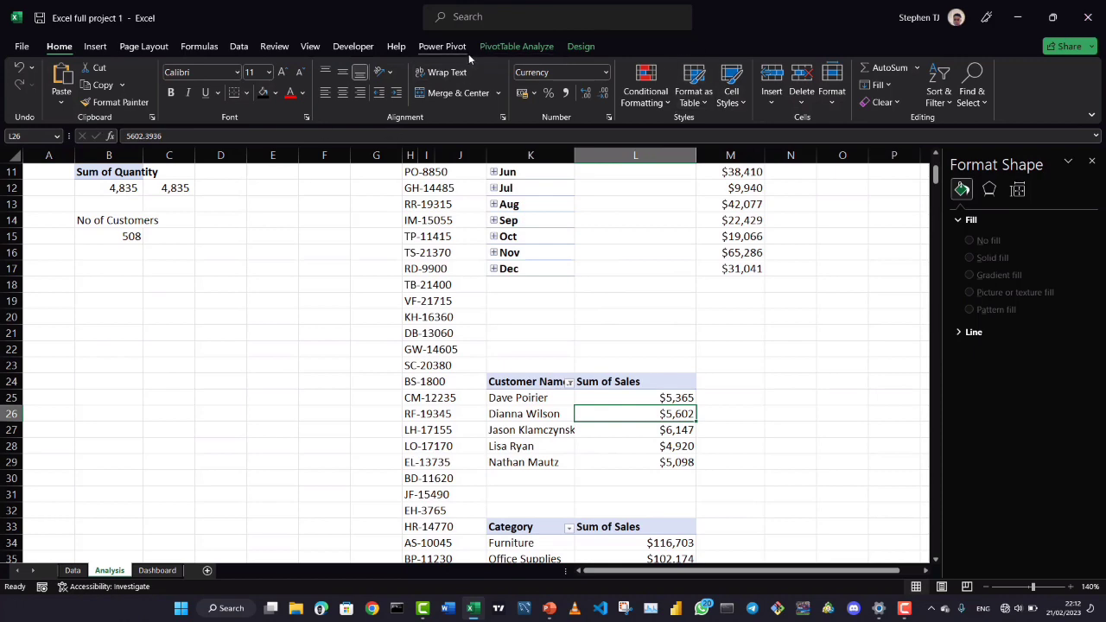
left_click(516, 46)
left_click(838, 87)
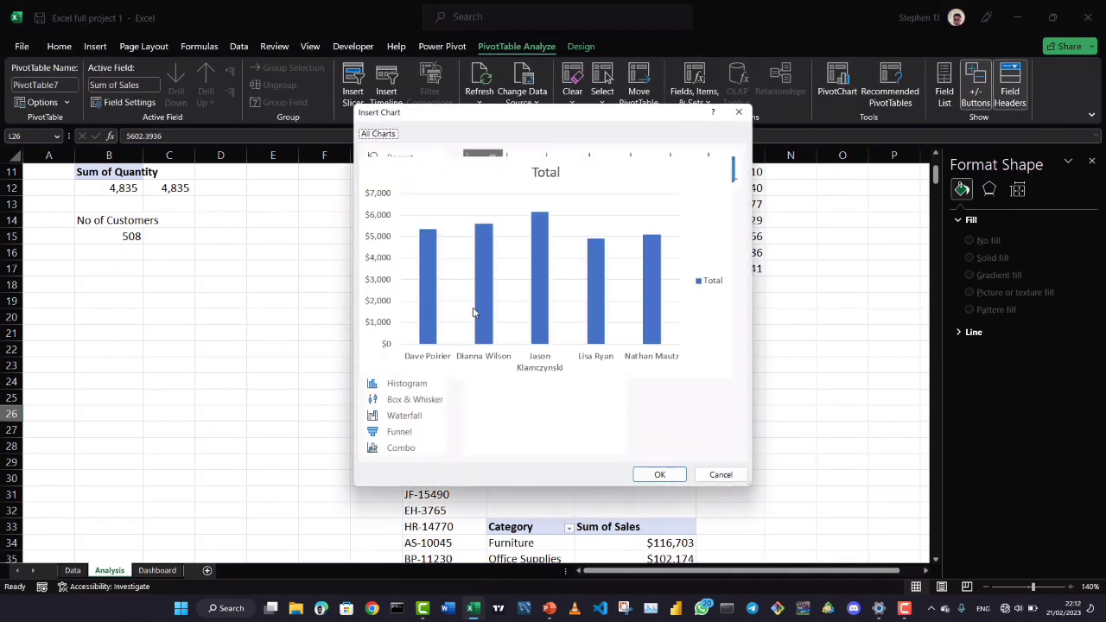
left_click(661, 473)
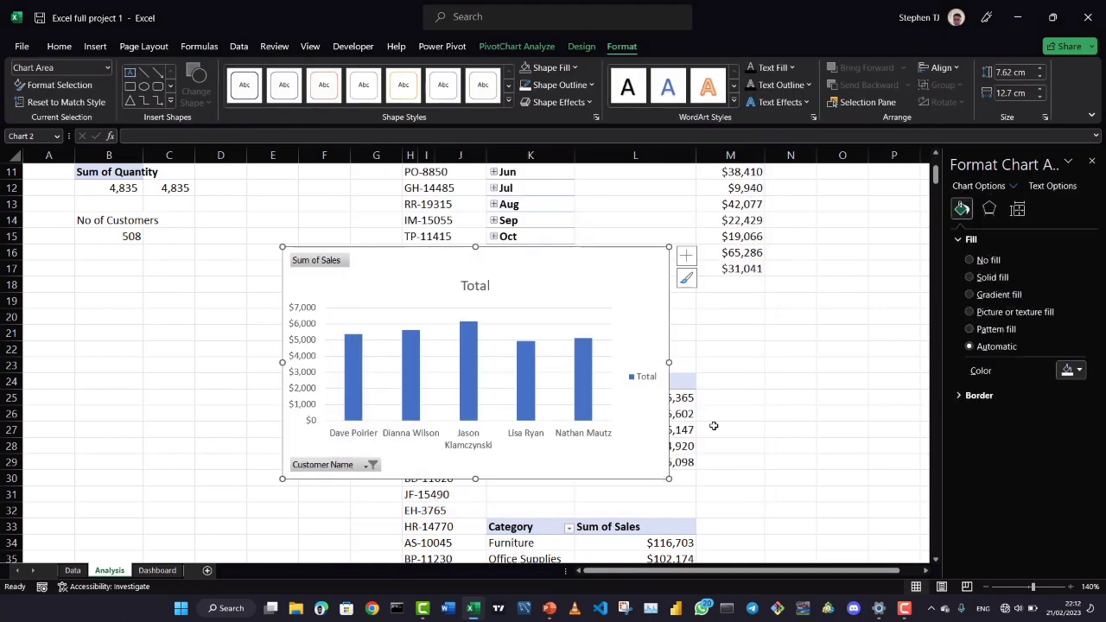
left_click_drag(574, 264, 359, 275)
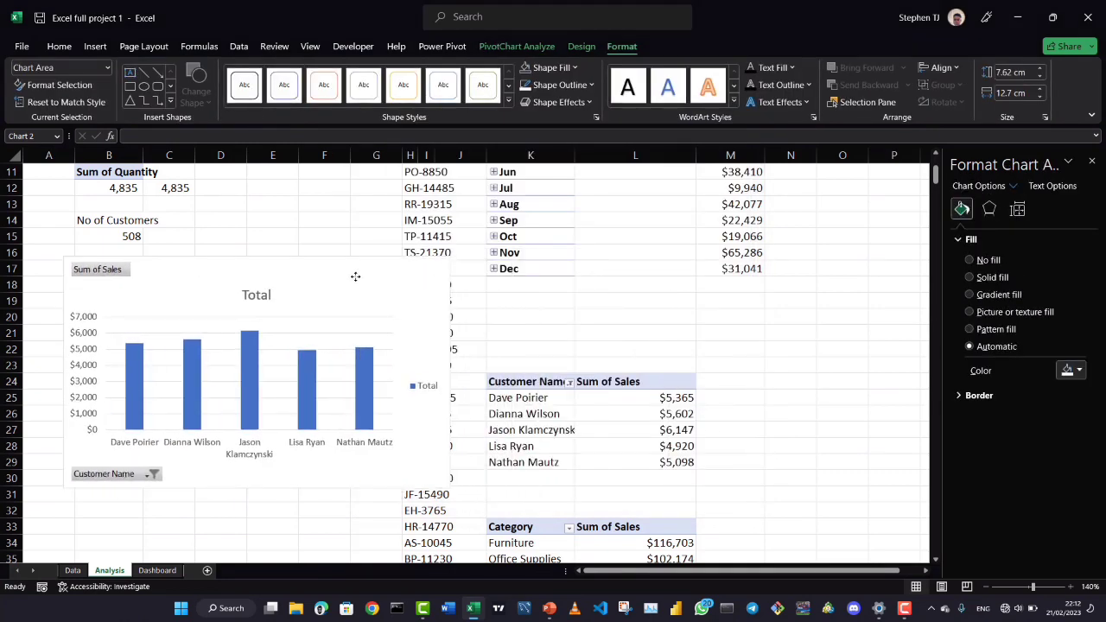
Sort the customer pivot table by Sum of Sales from smallest to largest
left_click(538, 402)
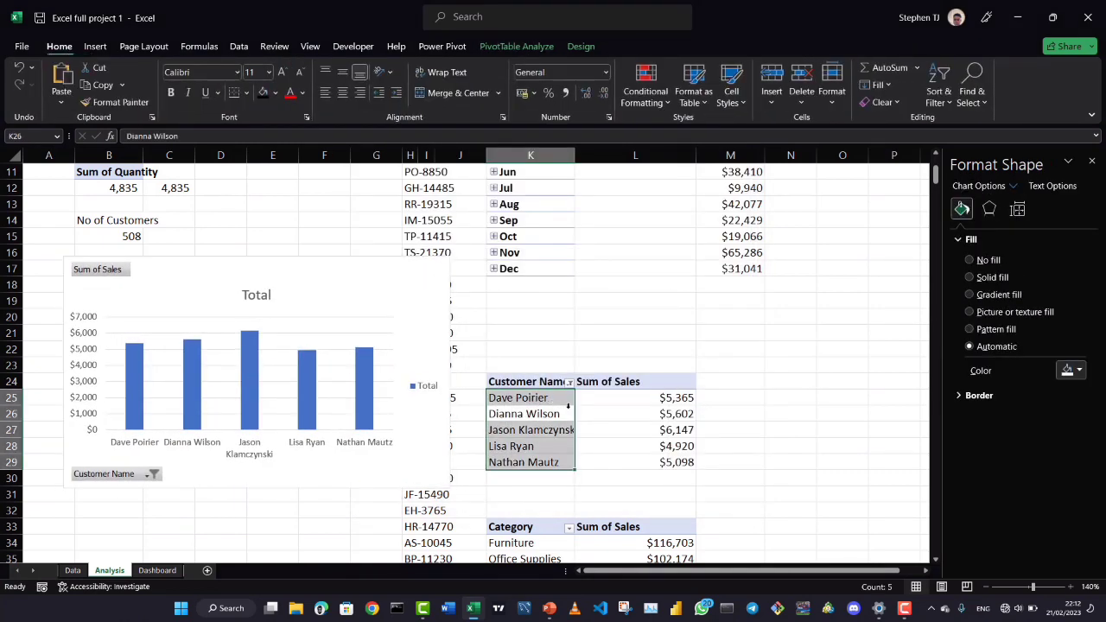
right_click(638, 403)
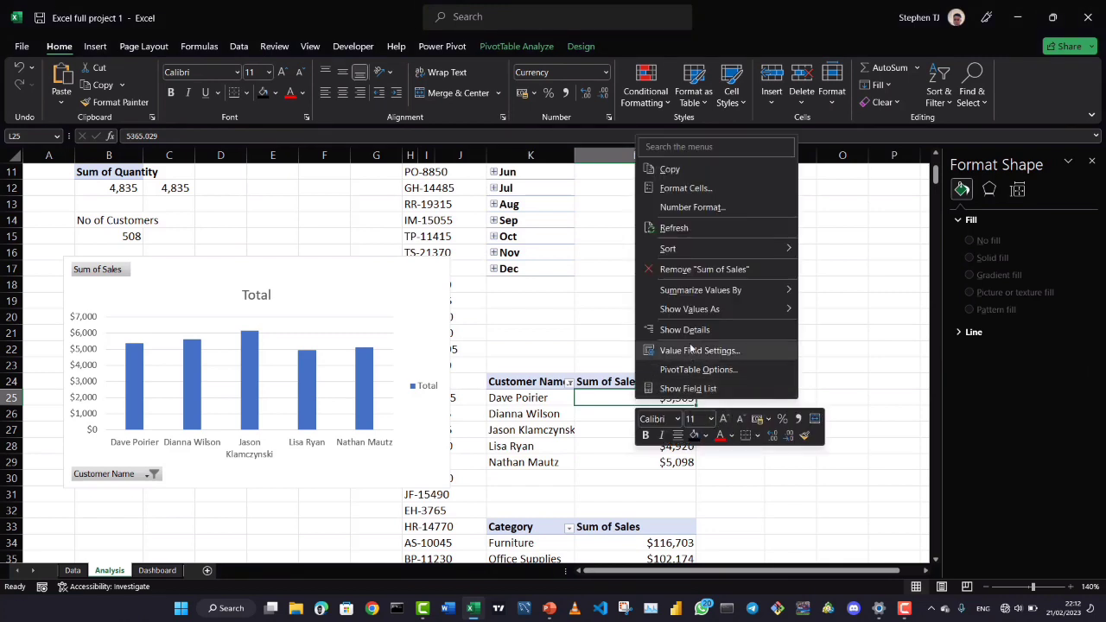
mouse_move(695, 248)
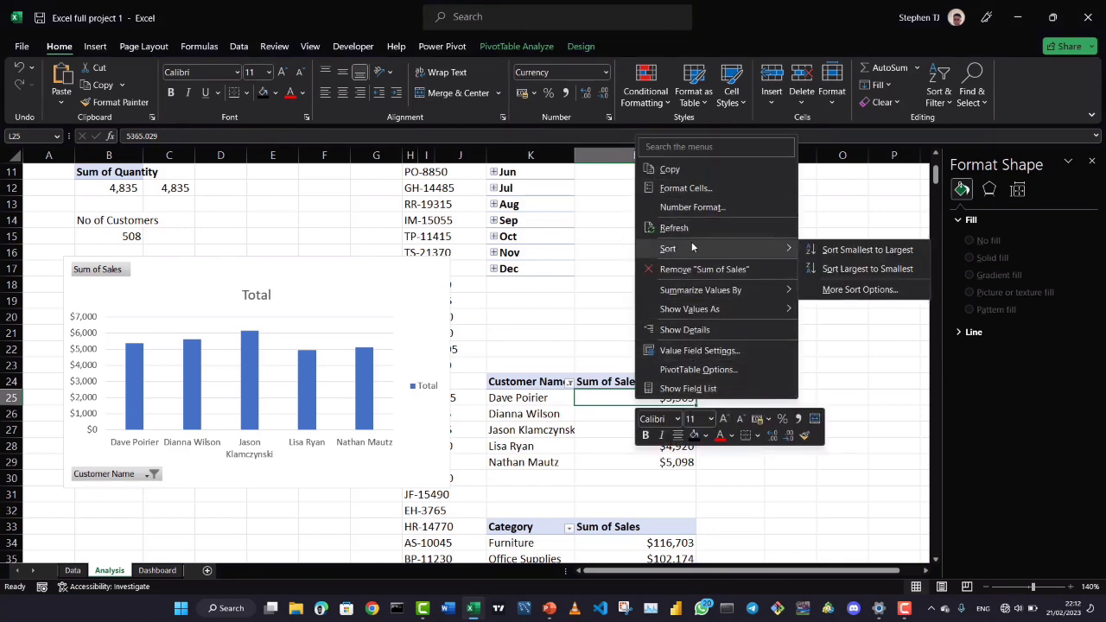
left_click(849, 250)
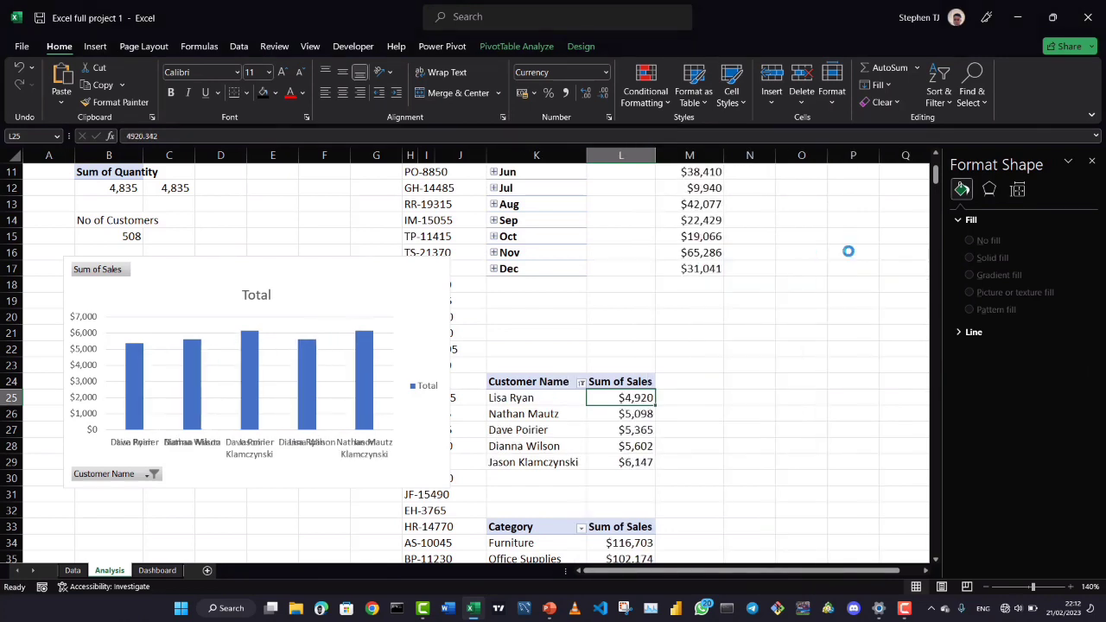
Sort the customer pivot table by Sum of Sales from largest to smallest
right_click(632, 398)
mouse_move(691, 247)
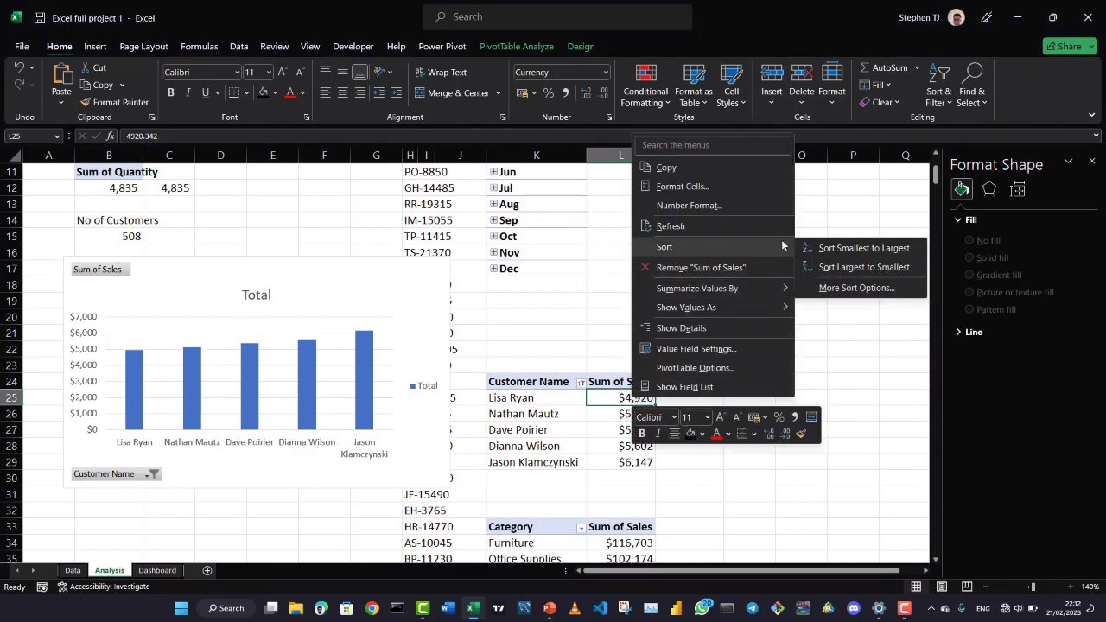
left_click(830, 268)
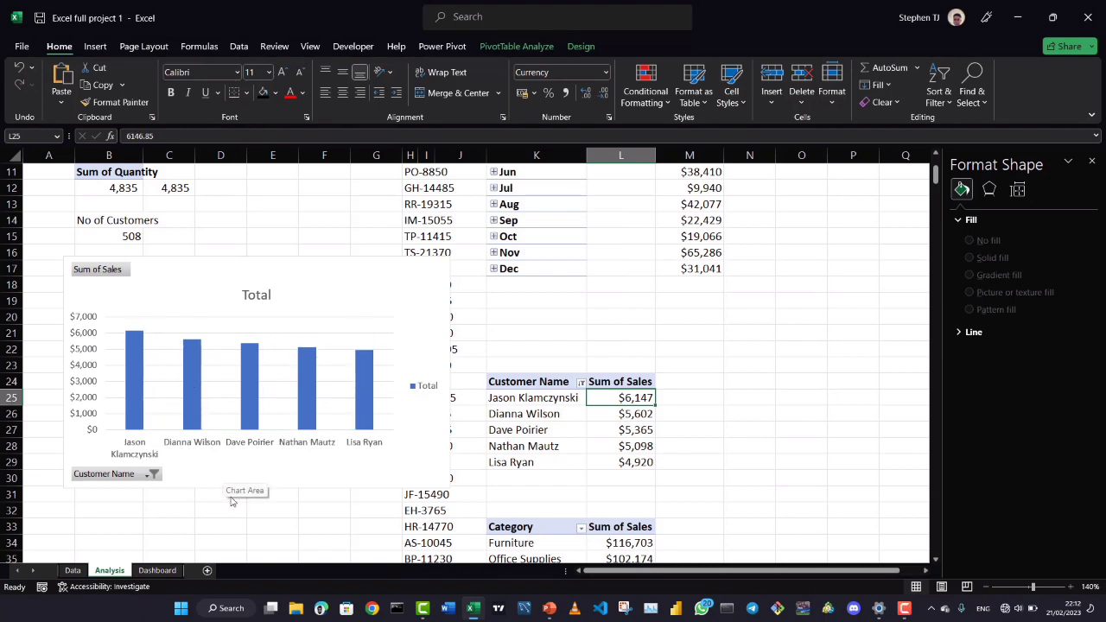
Copy the customer column chart to the Dashboard sheet below the monthly trend chart, and widen it to about 16.5 cm
key("ctrl+c")
left_click(235, 463)
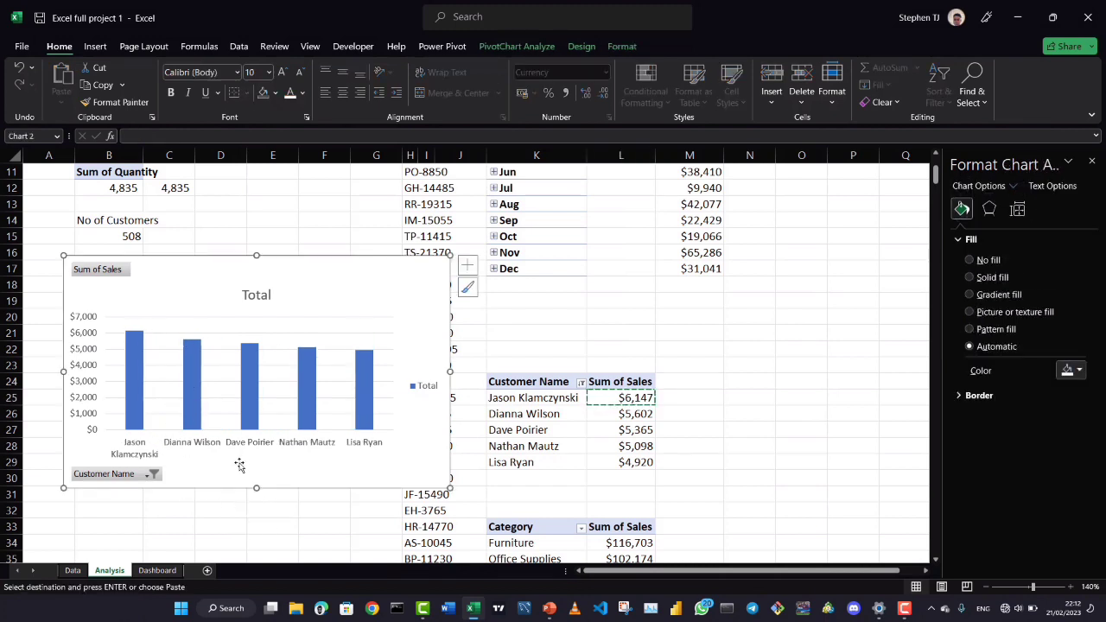
key("Escape")
left_click(158, 570)
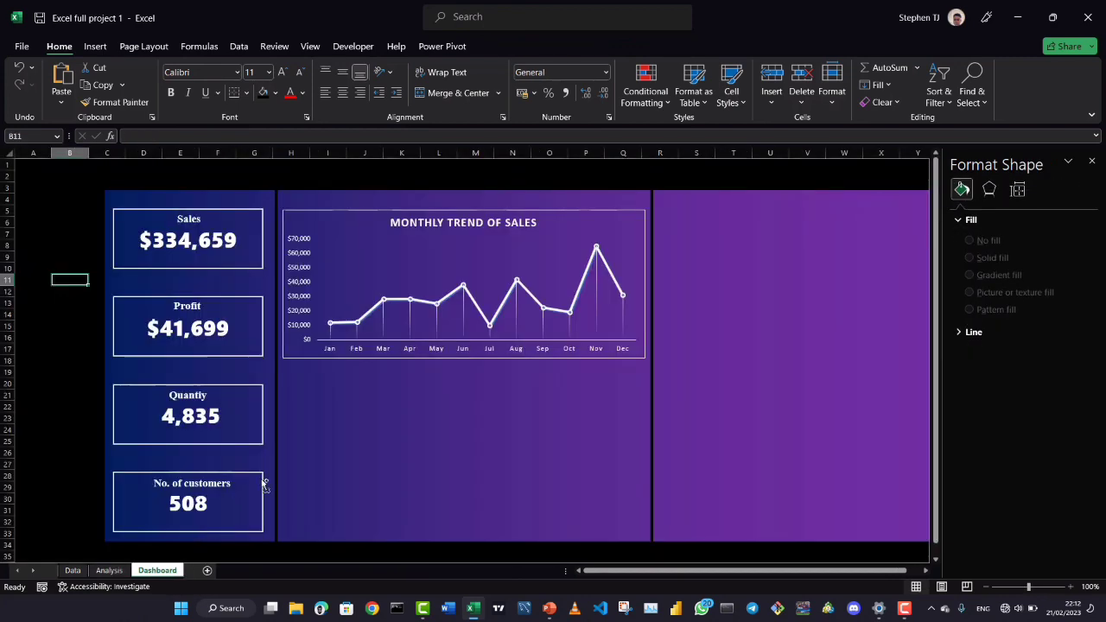
key("ctrl+v")
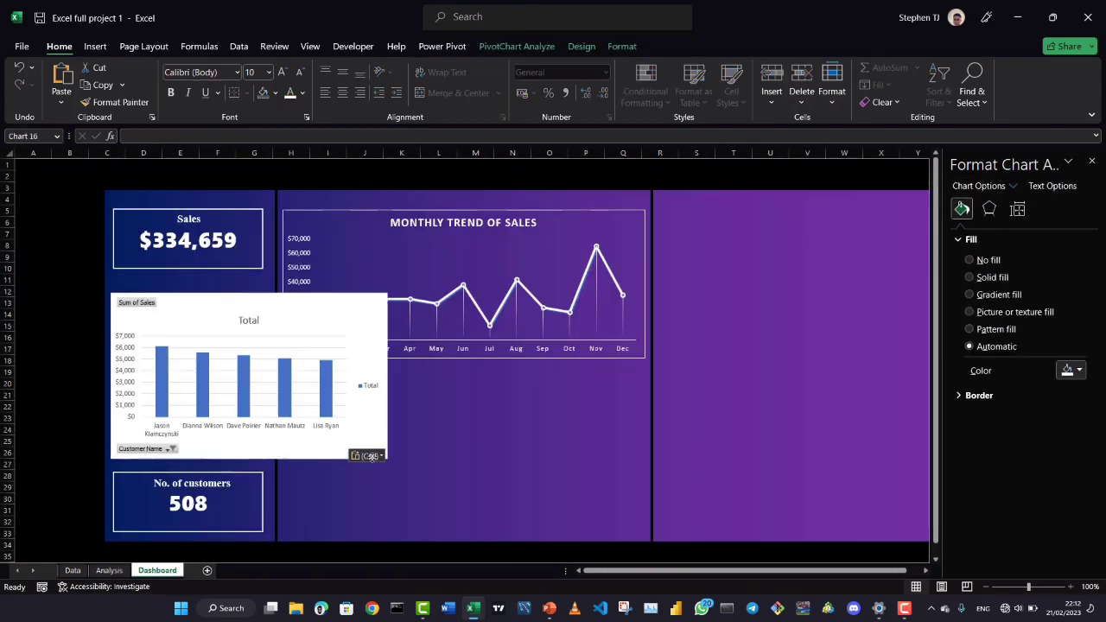
left_click_drag(339, 437, 514, 510)
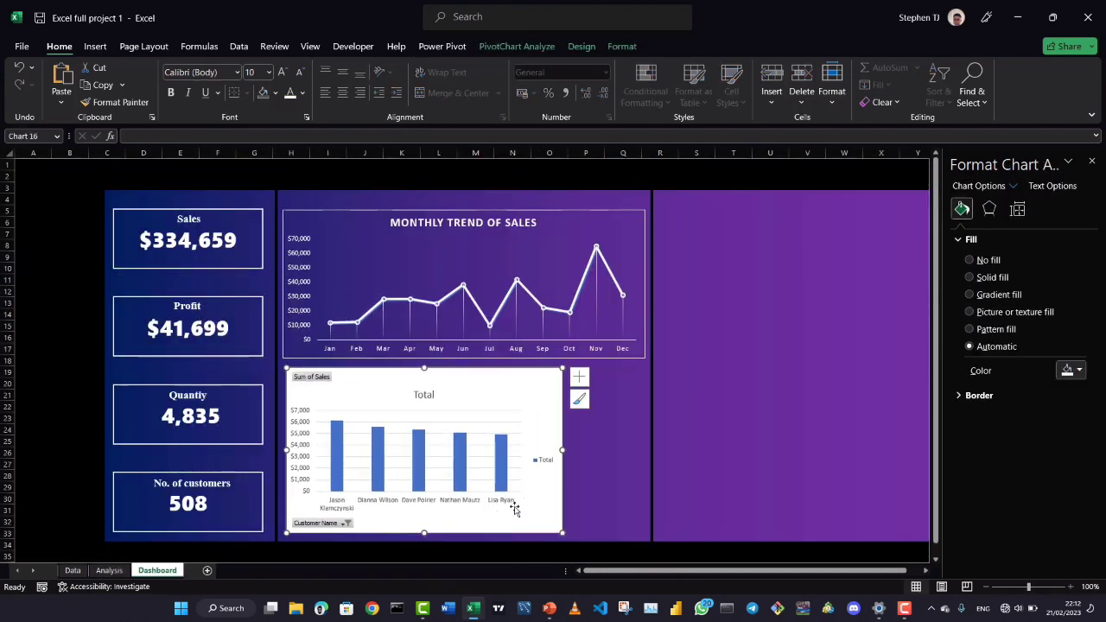
left_click_drag(563, 448, 645, 452)
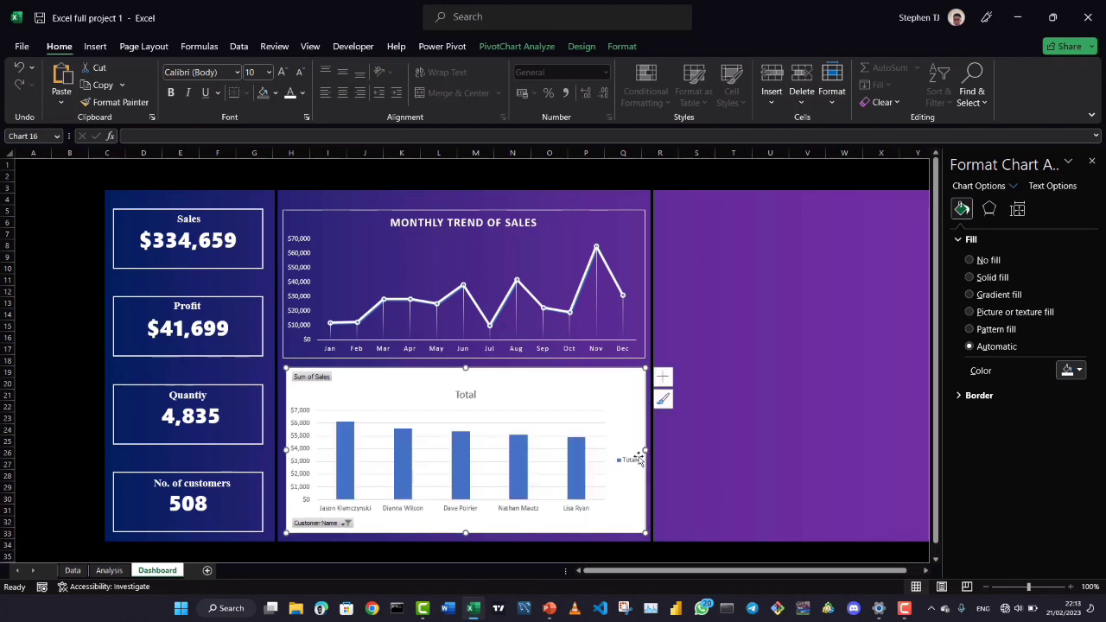
Apply the monthly trend chart's formatting to the customer sales column chart with Format Painter
left_click(284, 344)
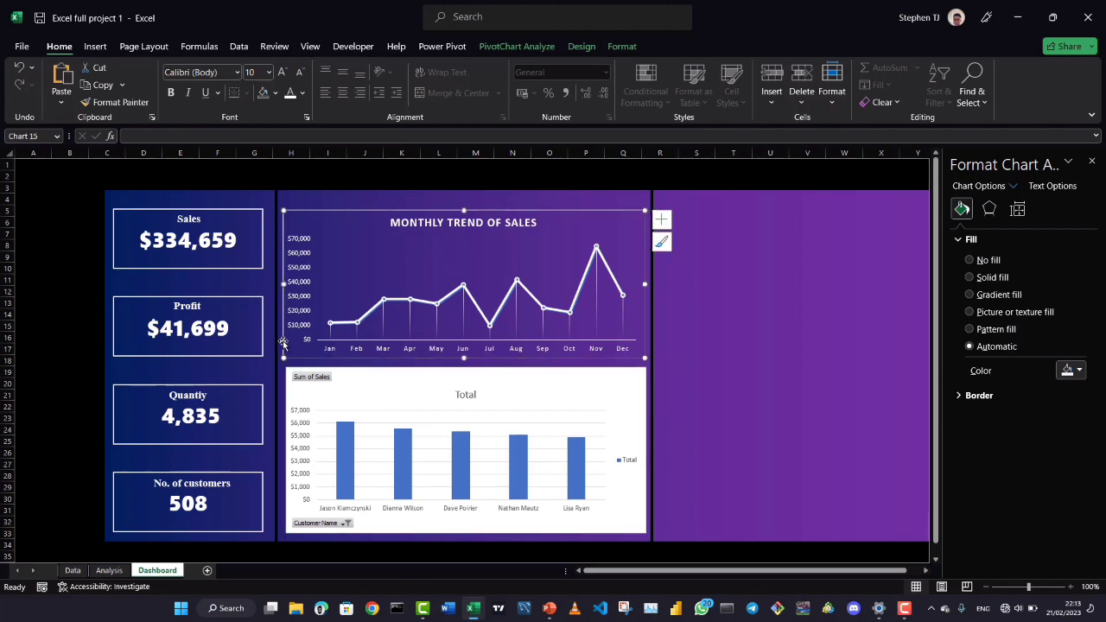
left_click(104, 102)
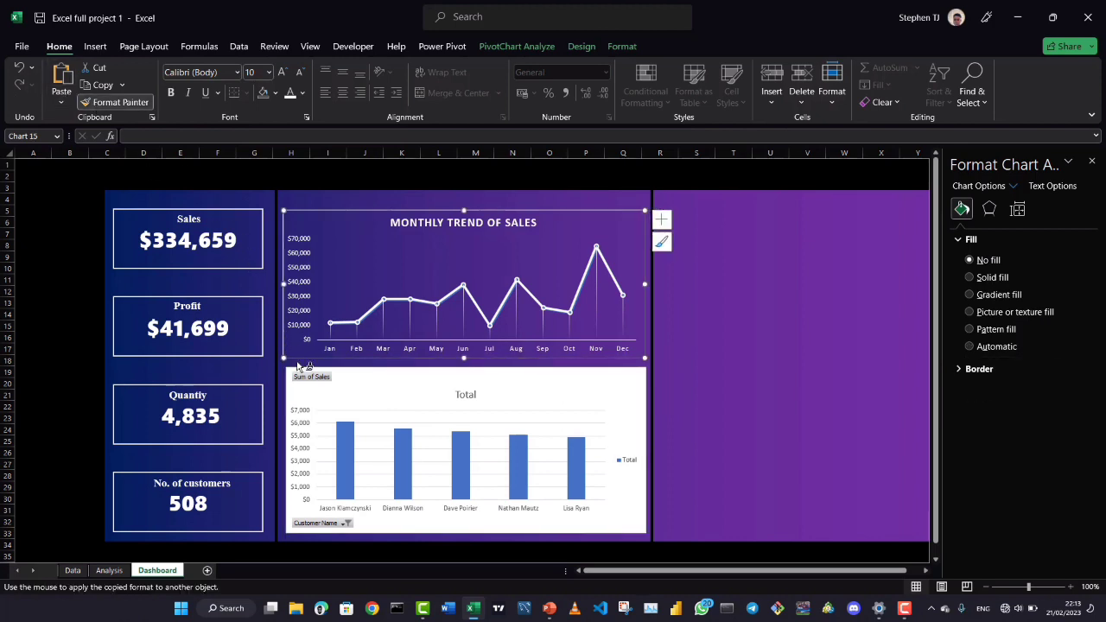
left_click(341, 389)
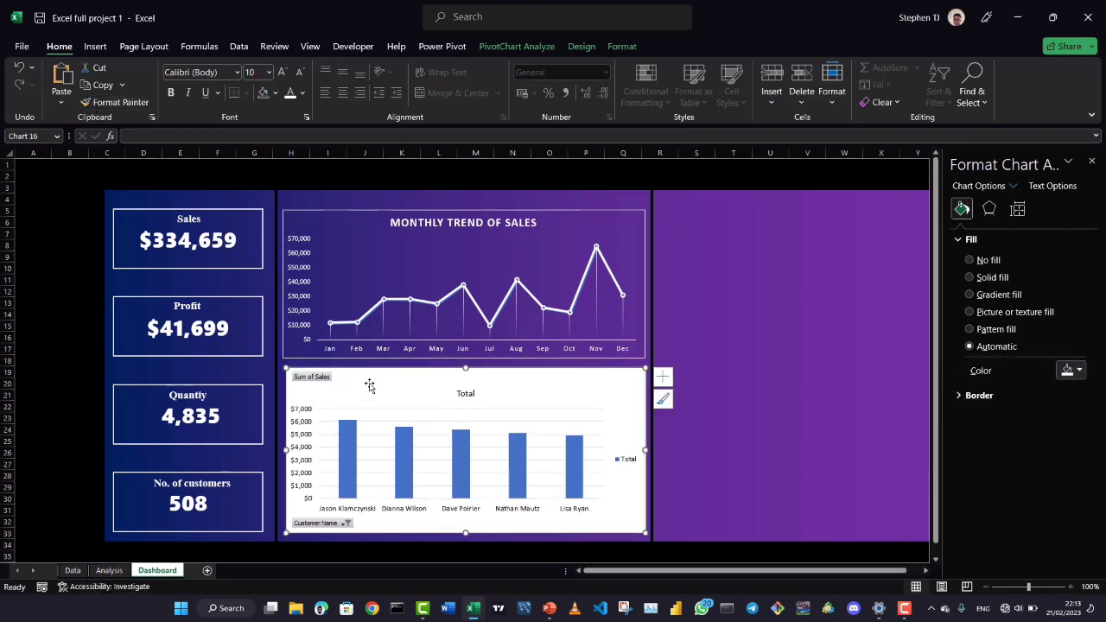
Set the customer sales chart area's fill to No Fill
left_click(619, 47)
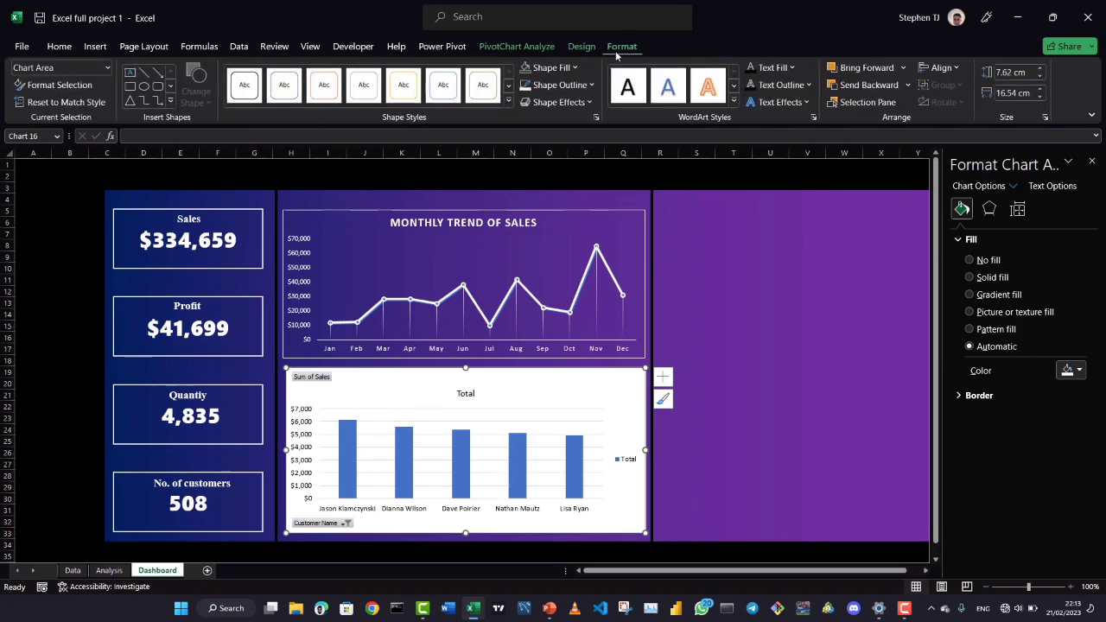
left_click(575, 68)
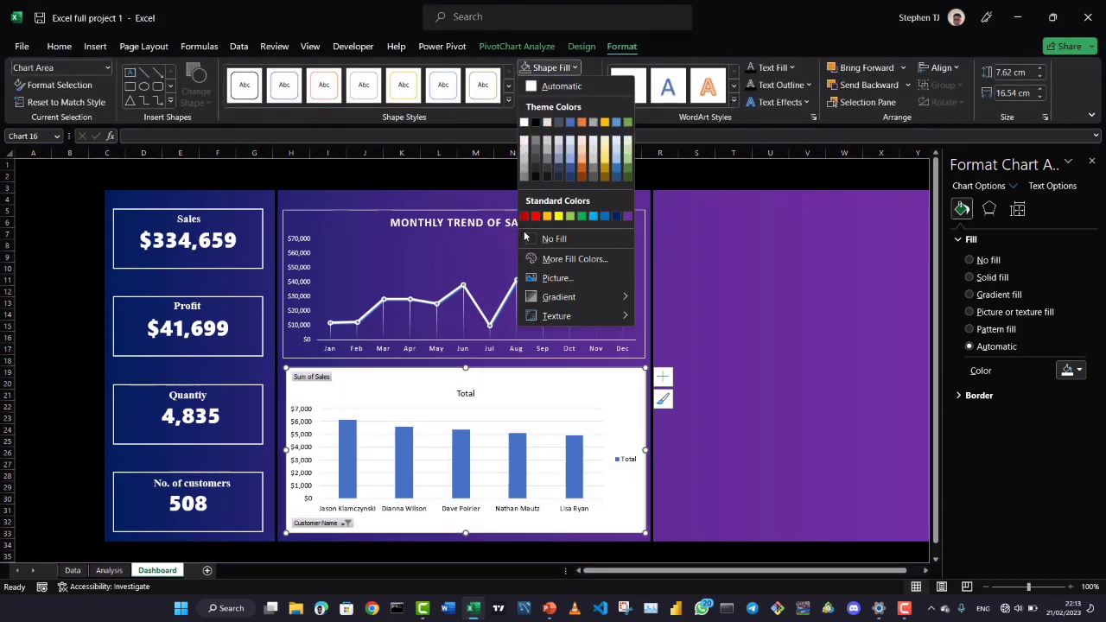
key("Escape")
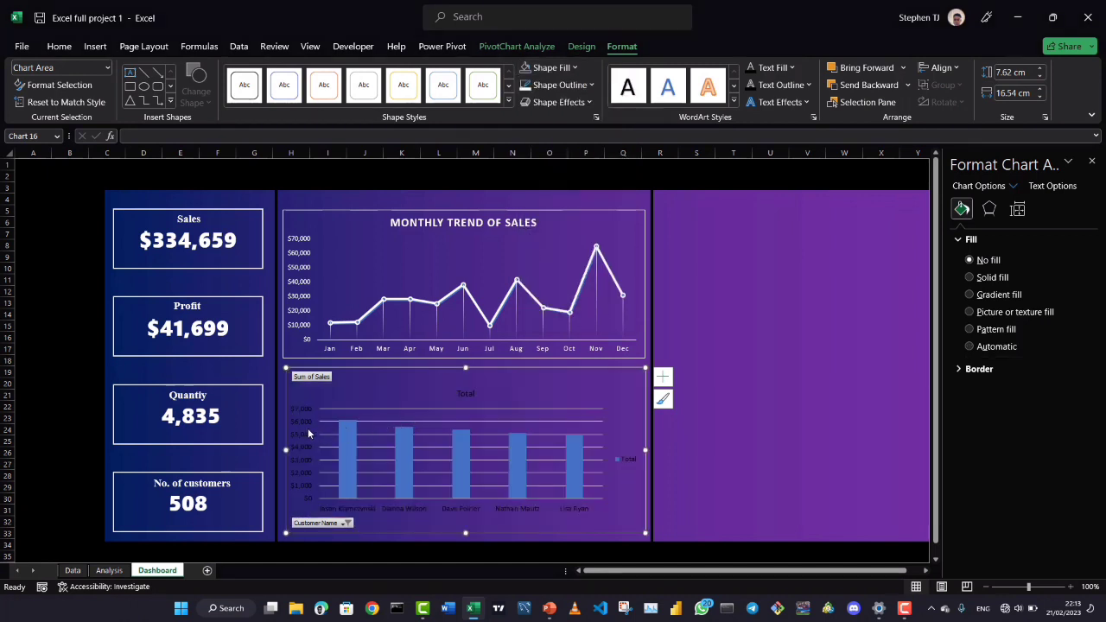
Remove the gridlines and the legend from the customer sales column chart
left_click(302, 429)
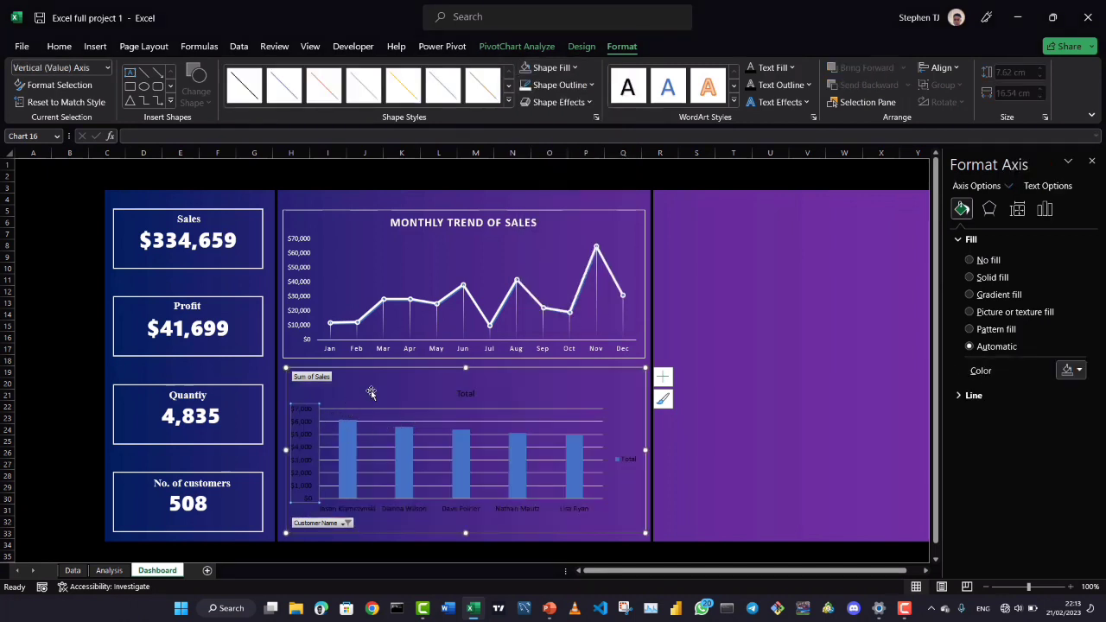
left_click(485, 408)
left_click(663, 376)
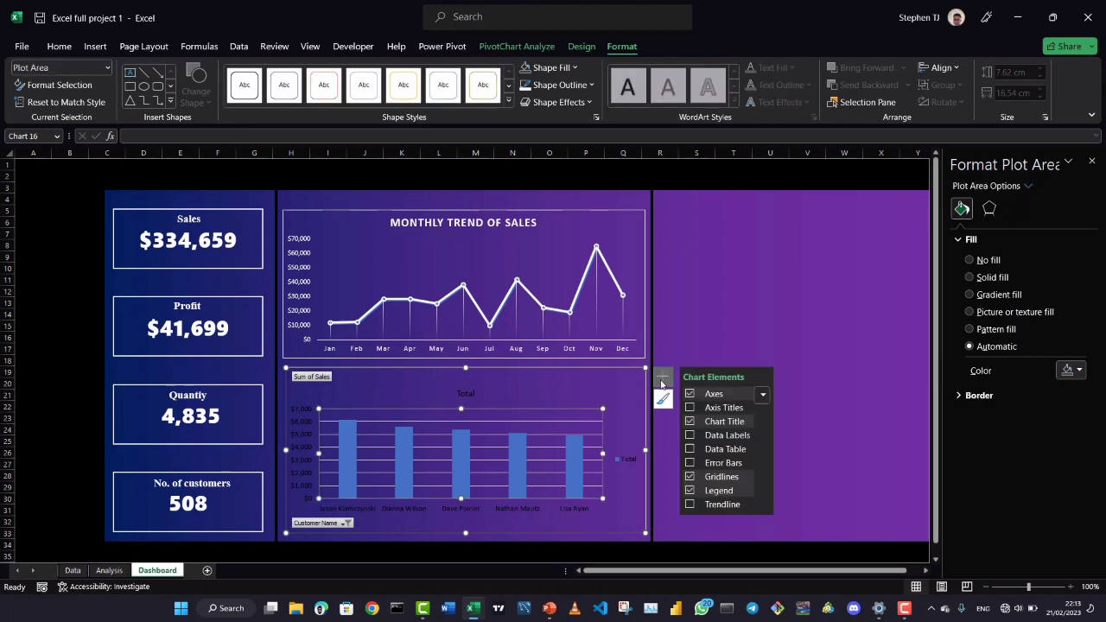
left_click(689, 477)
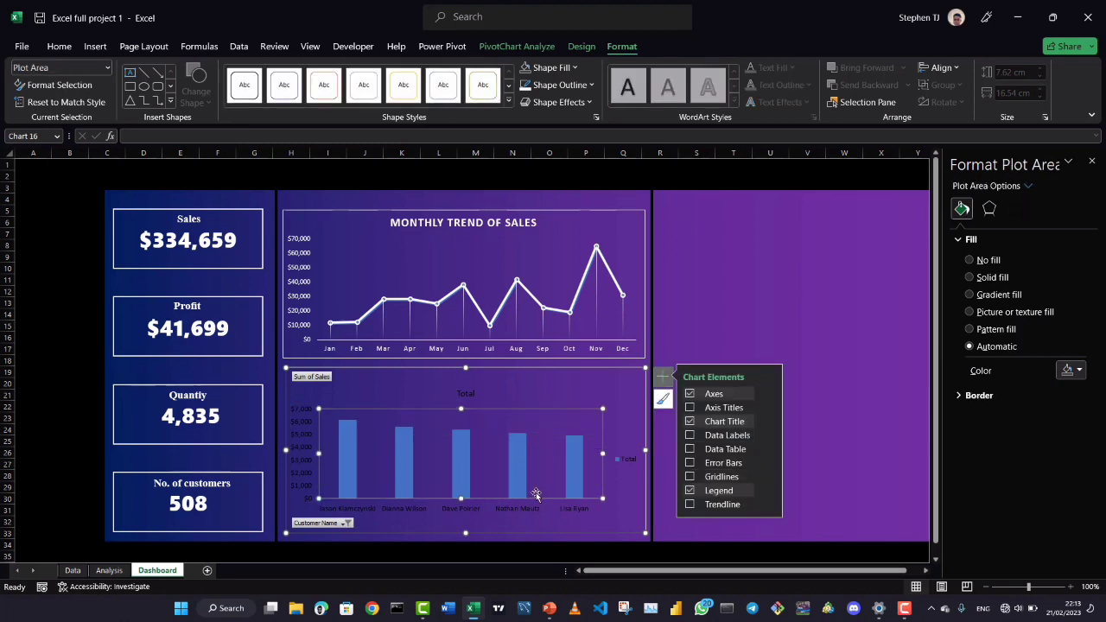
left_click(628, 464)
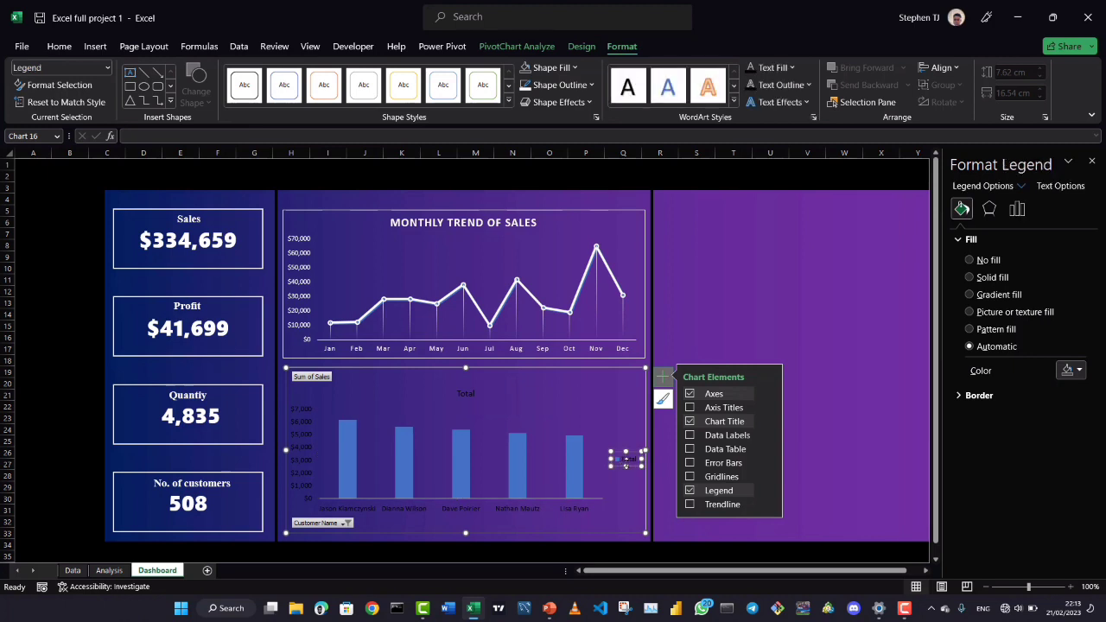
key("Delete")
Set all text in the customer sales chart to white
left_click(298, 424)
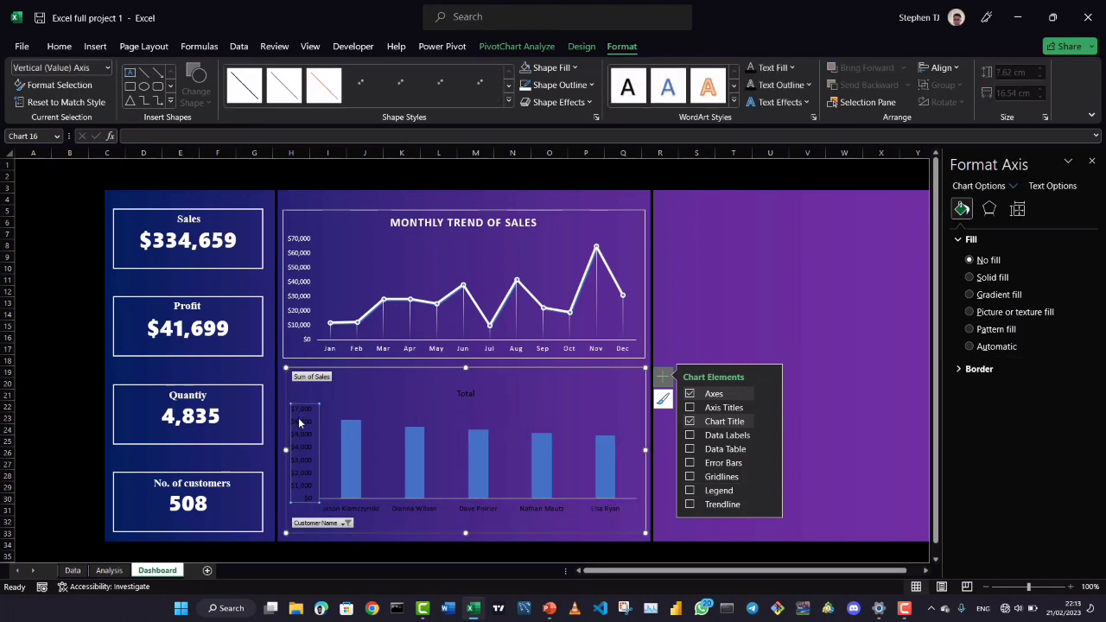
left_click(346, 375)
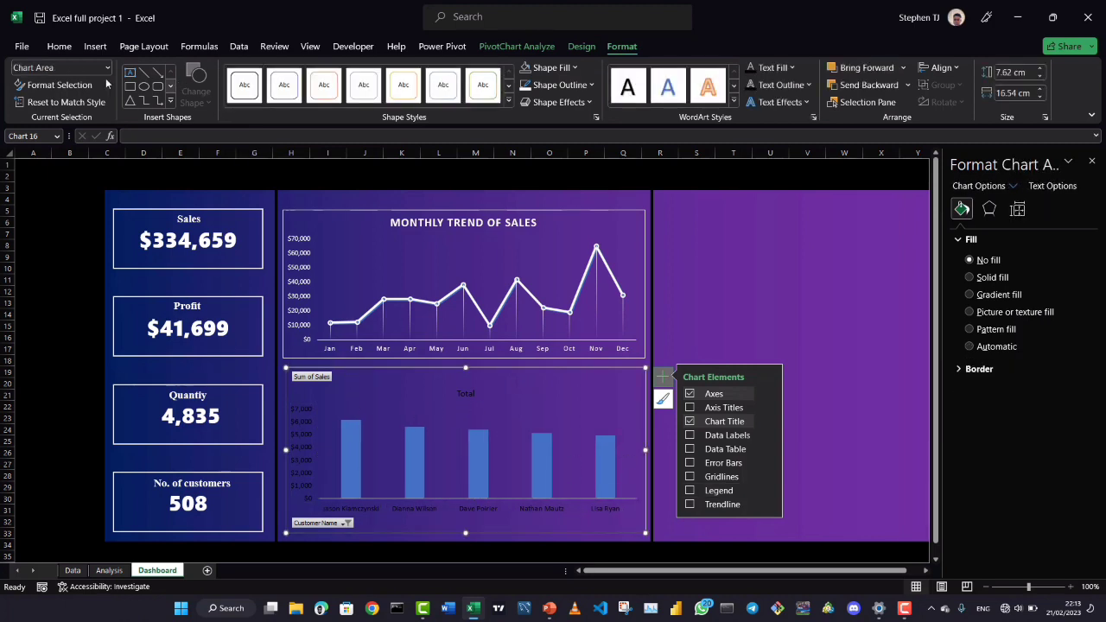
left_click(59, 46)
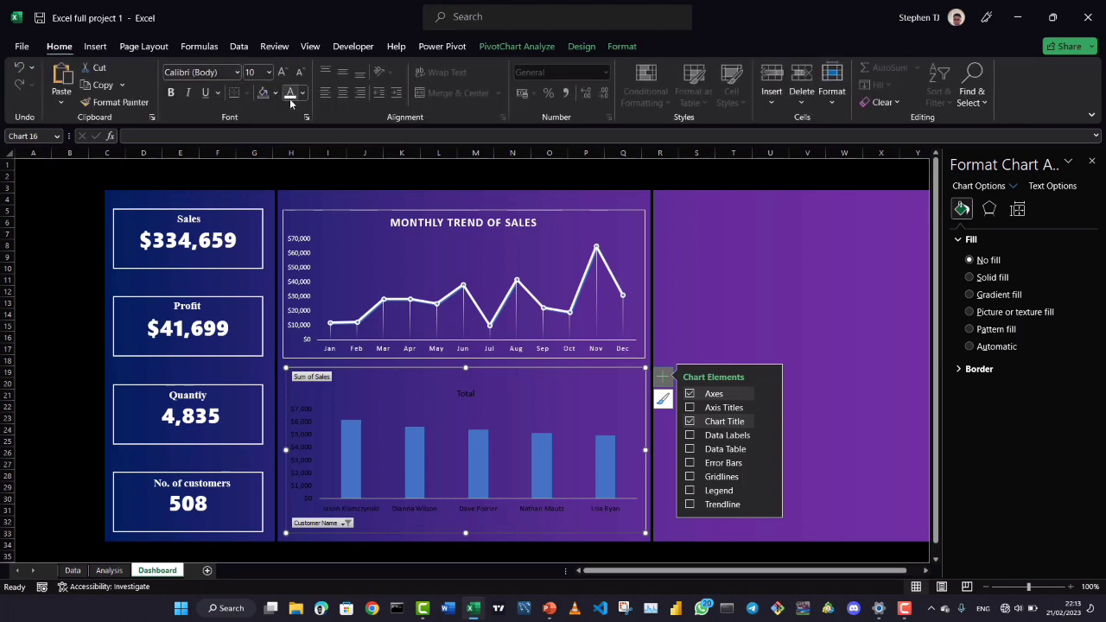
left_click(71, 380)
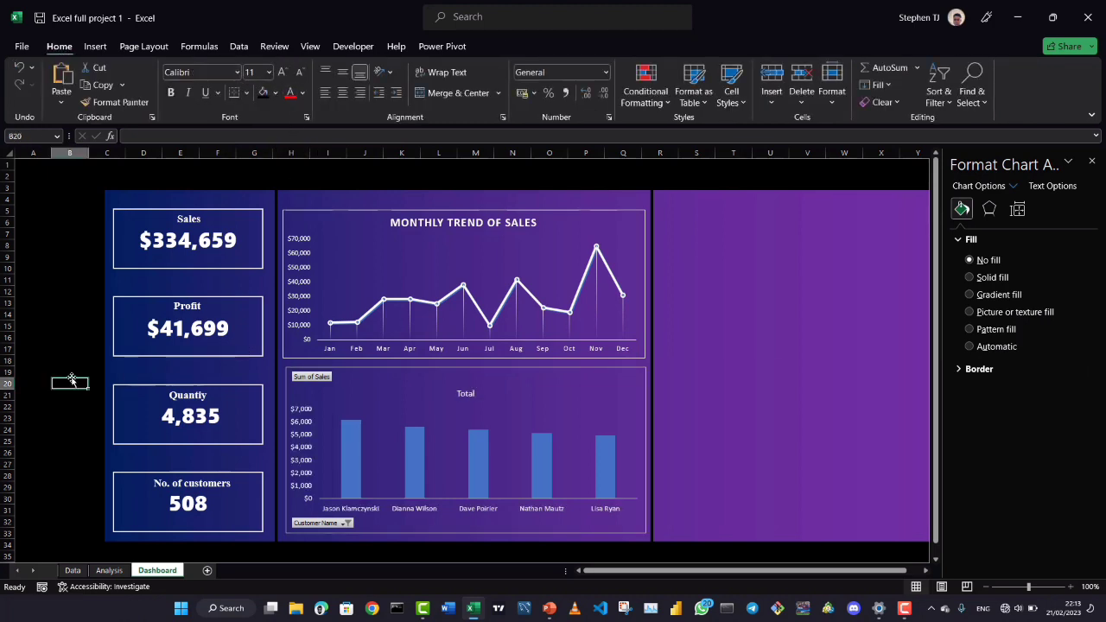
Change the customer sales chart's title to "Top 5 Customers"
left_click(469, 393)
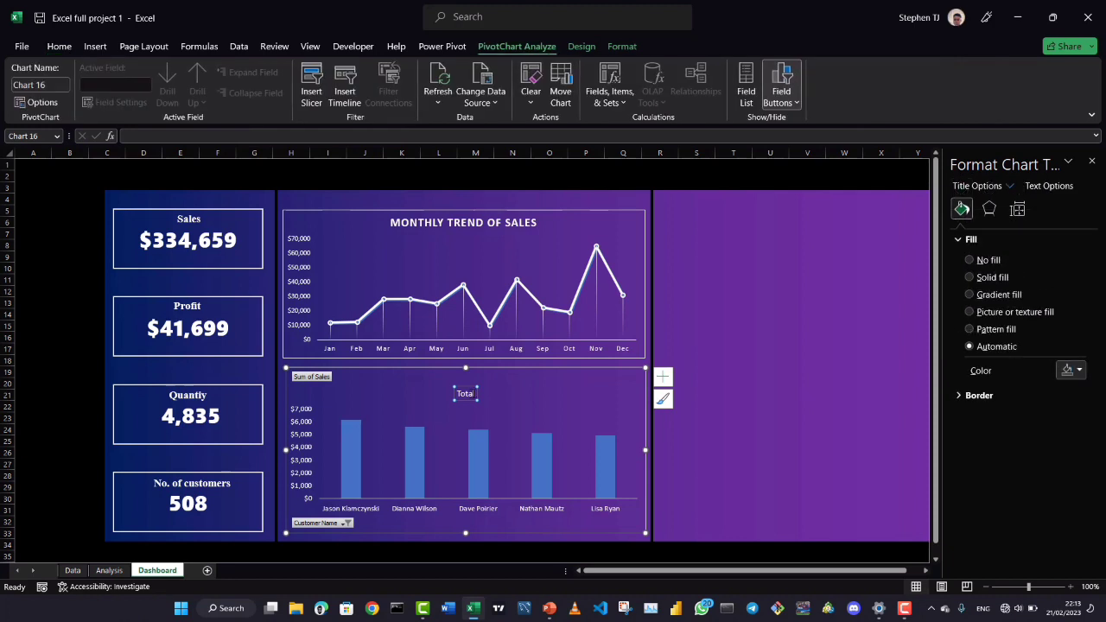
left_click(476, 394)
key("BackSpace")
key("BackSpace")
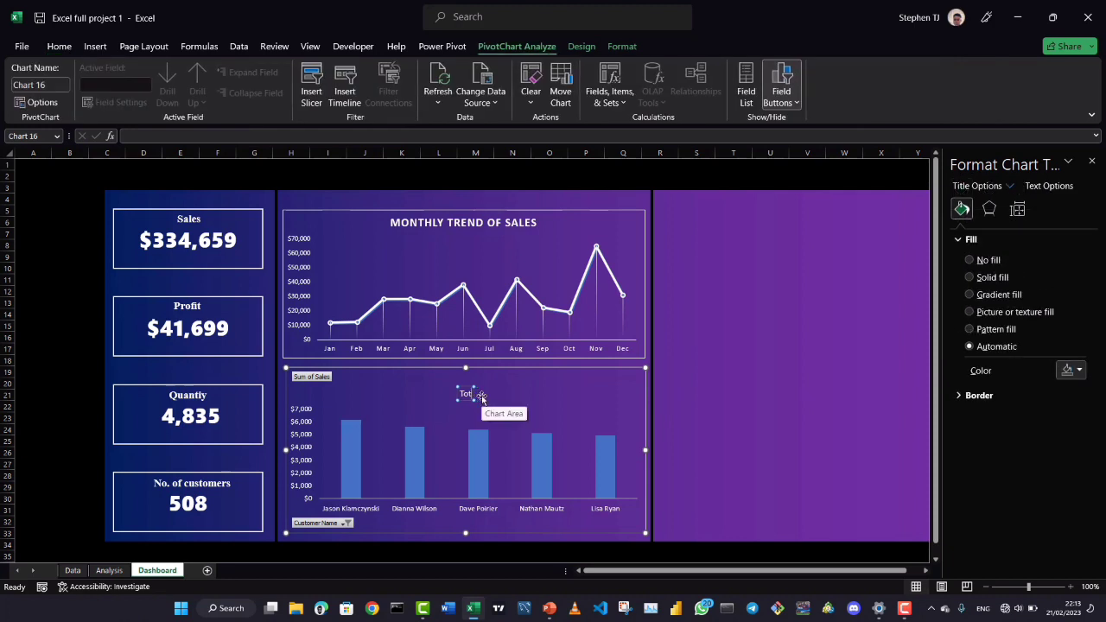
key("BackSpace")
type("Top 5 Customers")
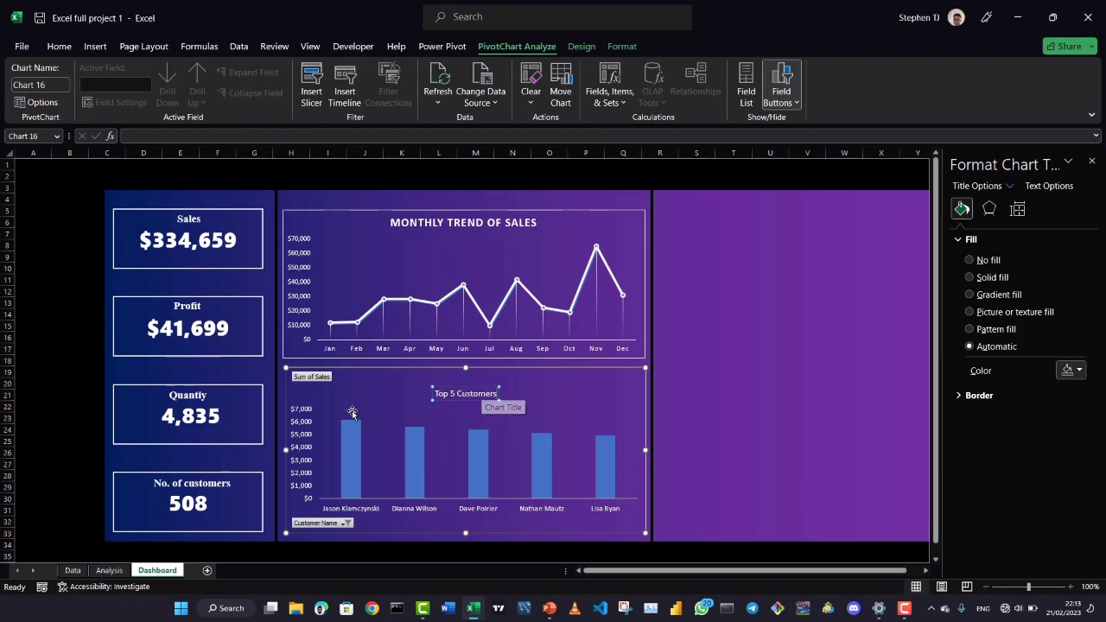
left_click(73, 429)
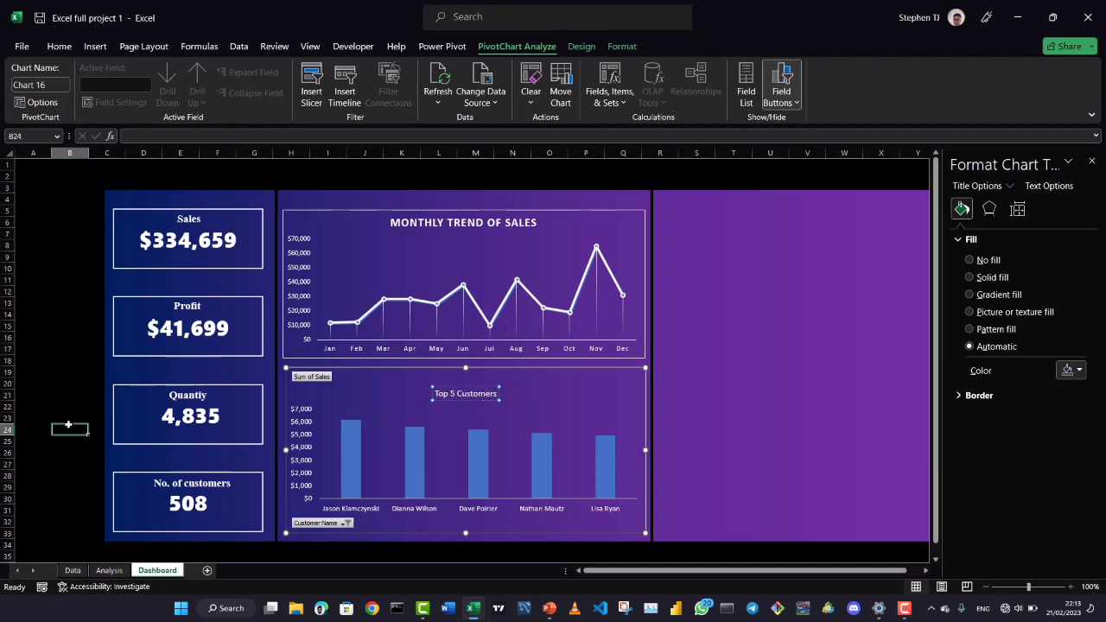
Delete the vertical axis of the Top 5 Customers chart and add data labels to its columns
left_click(300, 461)
key("Delete")
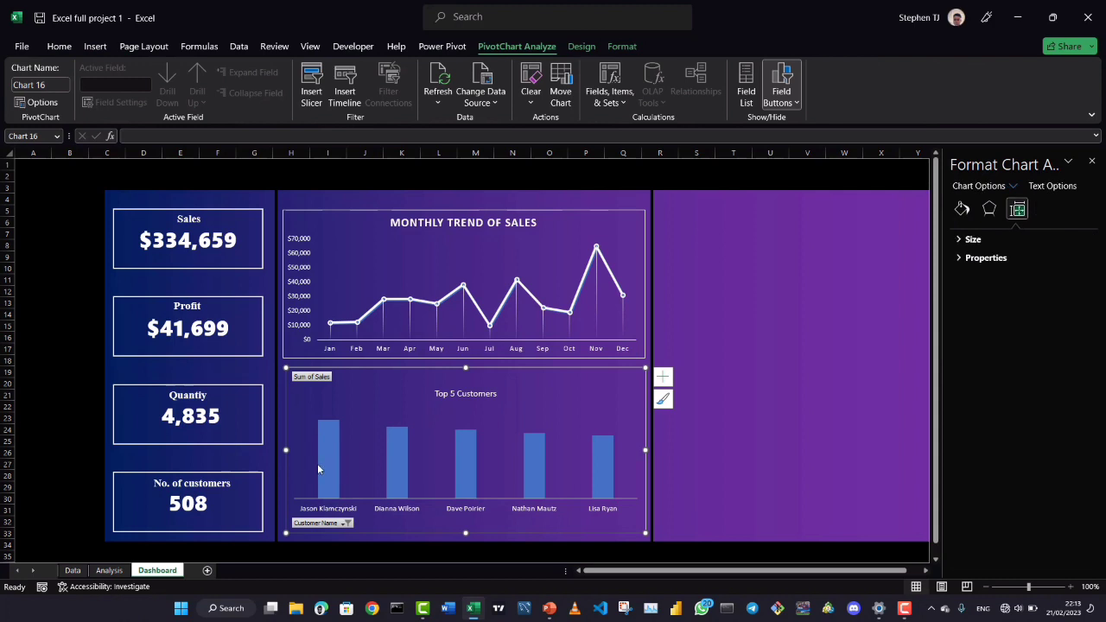
left_click(663, 376)
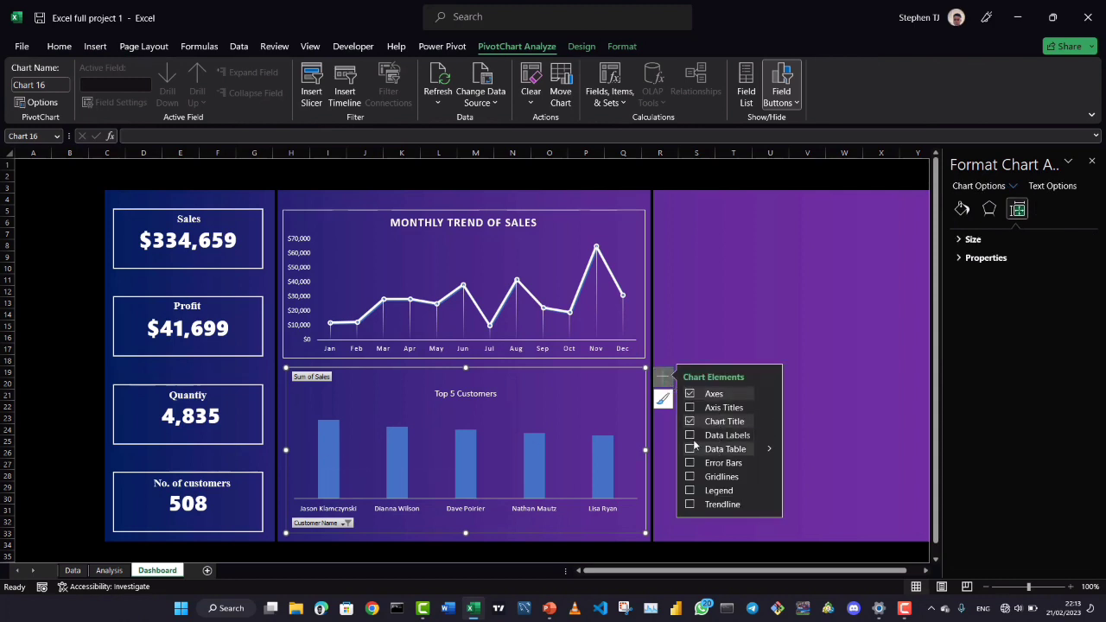
left_click(690, 435)
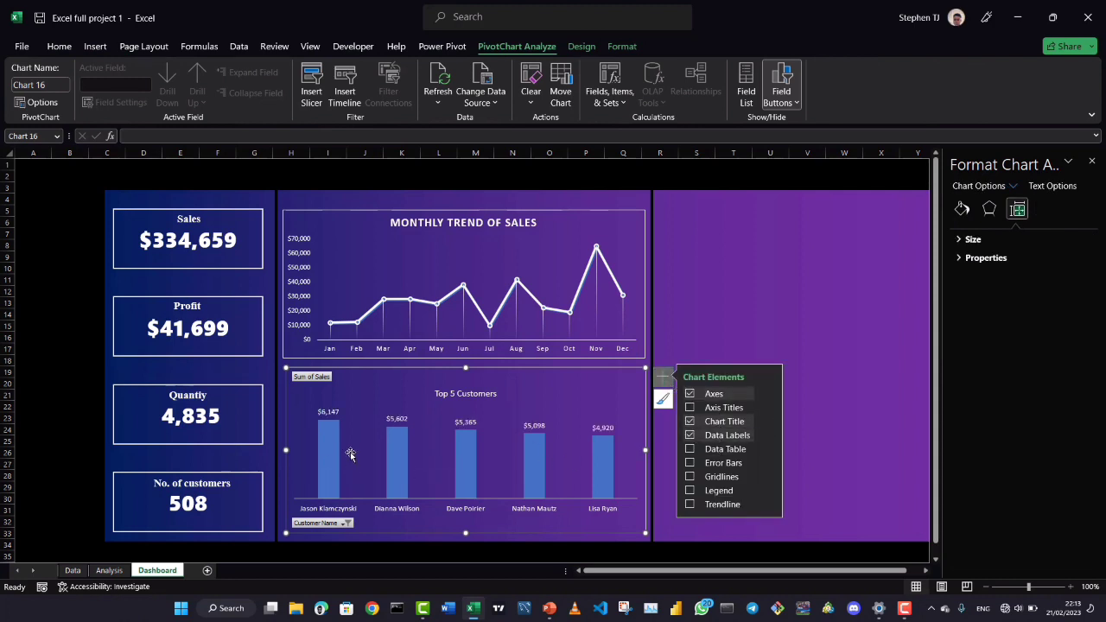
Make the data labels above the customer columns bold at font size 12
left_click(326, 408)
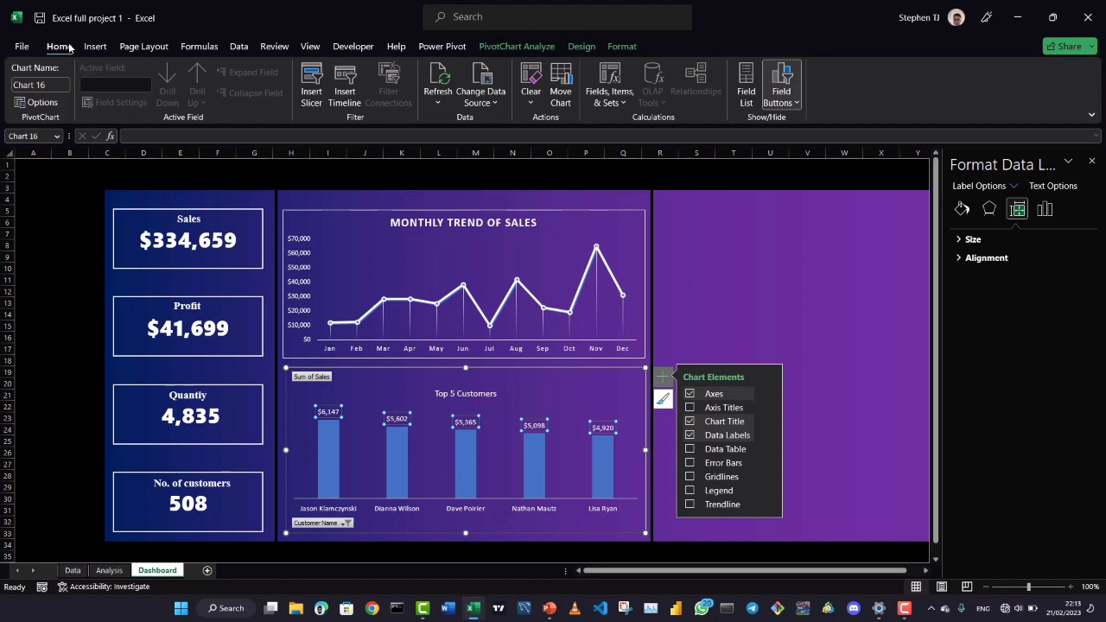
left_click(60, 48)
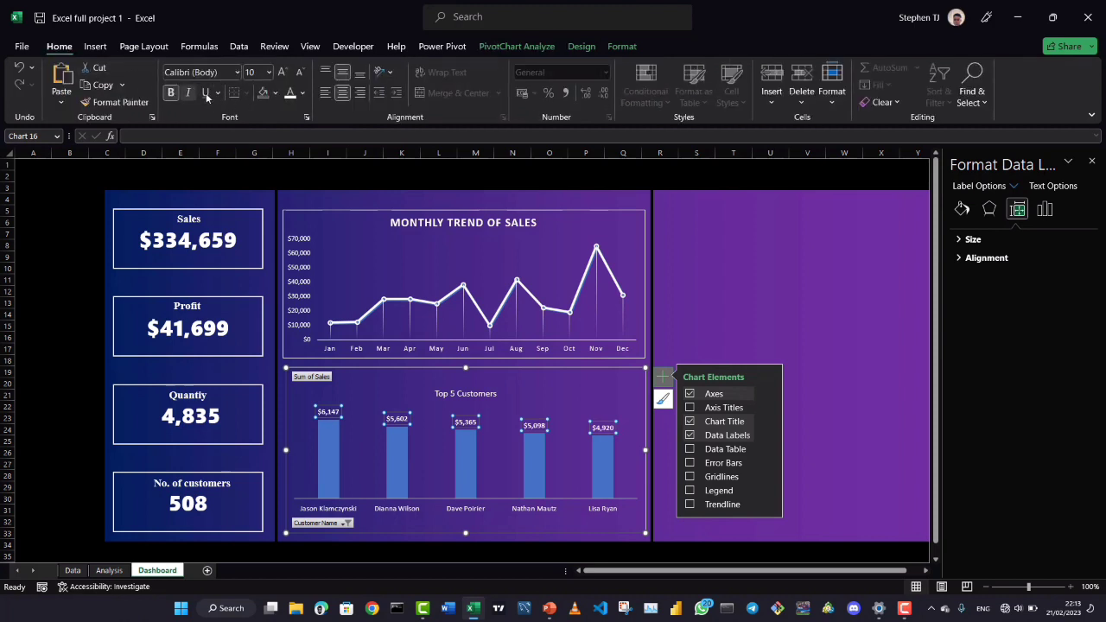
left_click(268, 72)
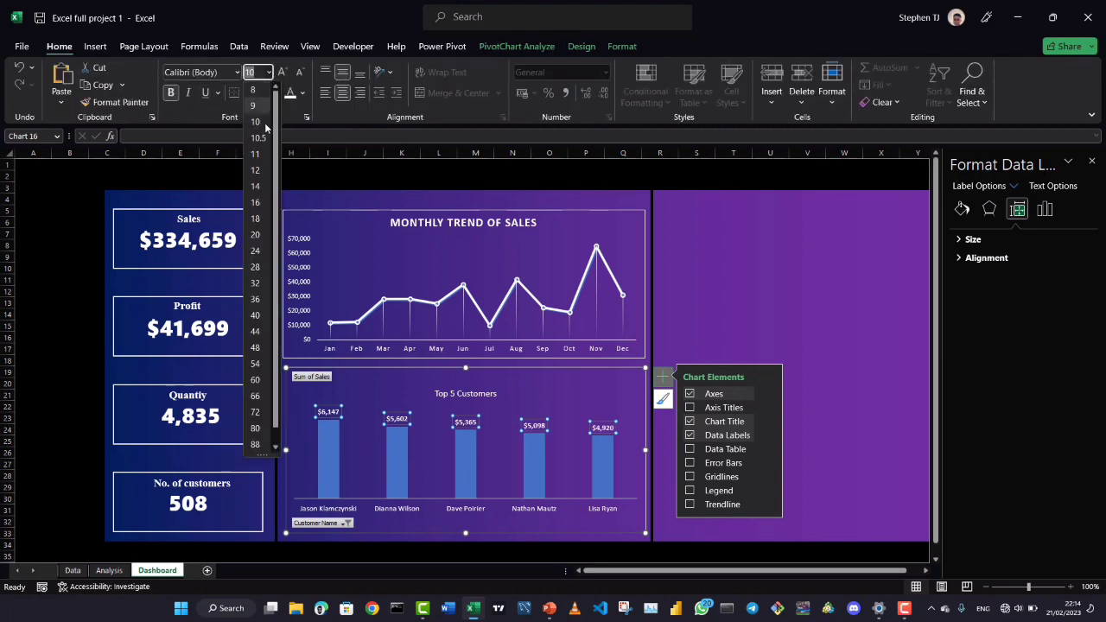
left_click(255, 170)
left_click(70, 303)
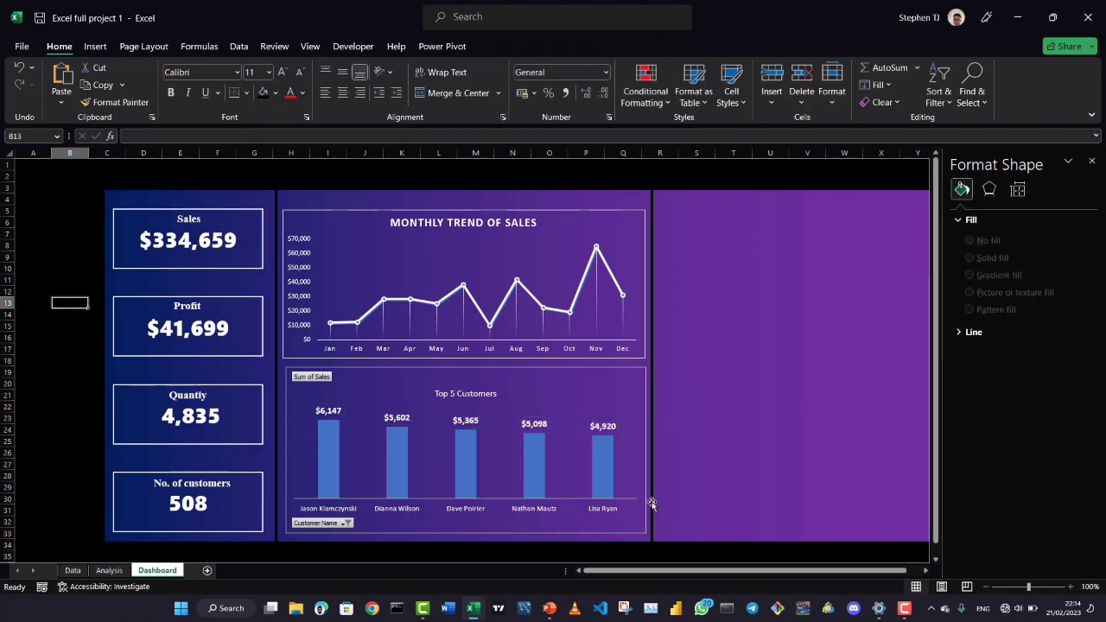
Set the customer names on the horizontal axis to font size 12 and bold
left_click(519, 511)
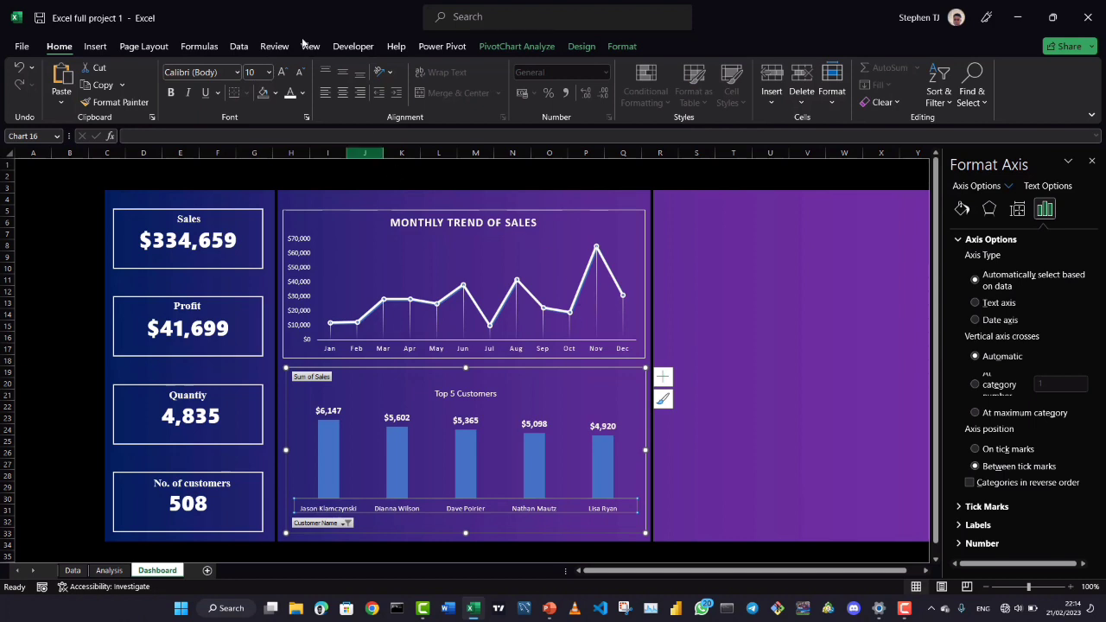
left_click(270, 74)
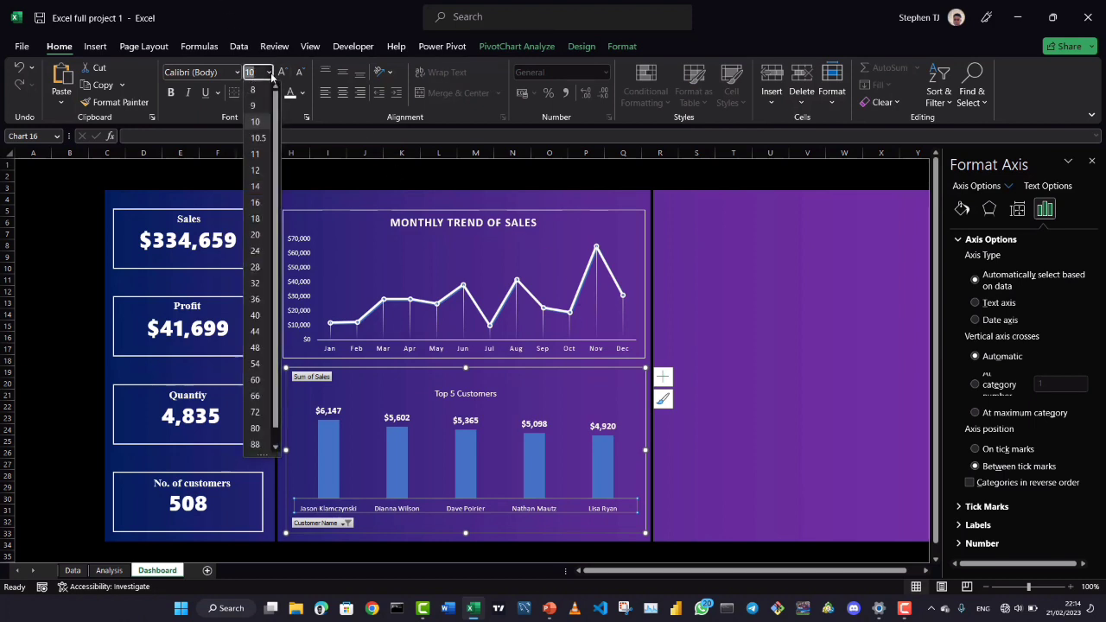
left_click(256, 170)
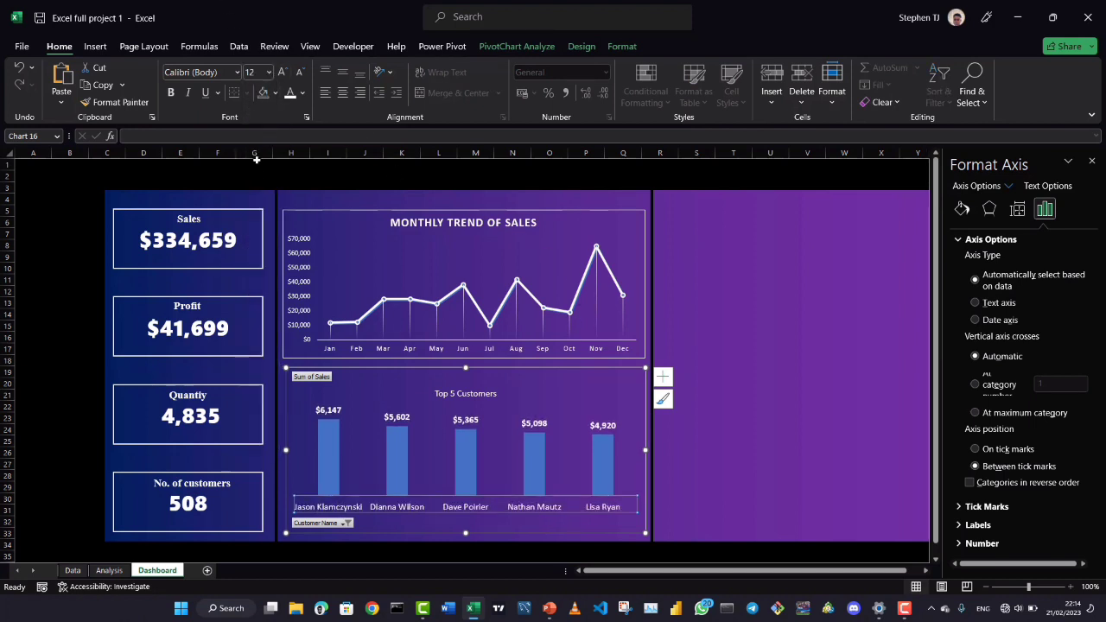
left_click(170, 93)
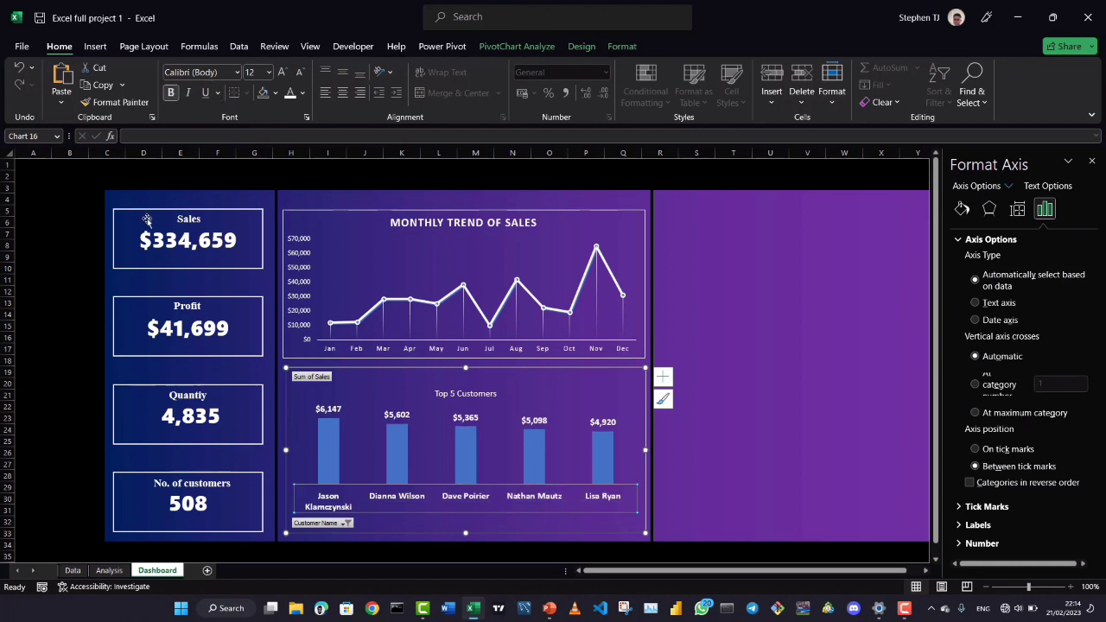
left_click(84, 261)
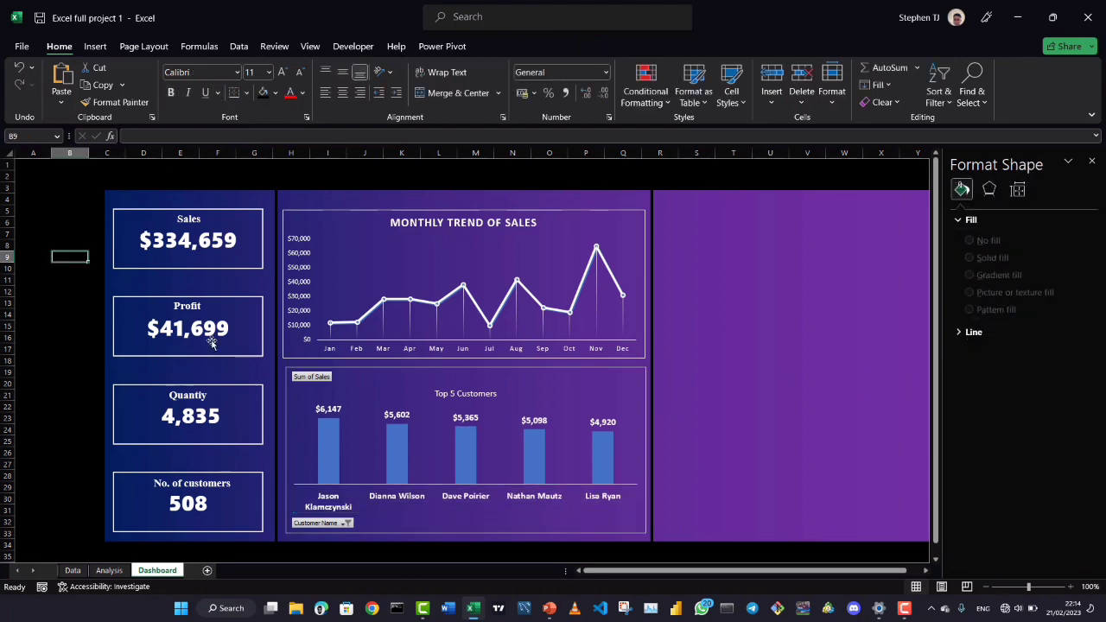
Move the customer chart's title slightly upward and extend it to read "Top 5 Customers by Sales"
left_click(469, 398)
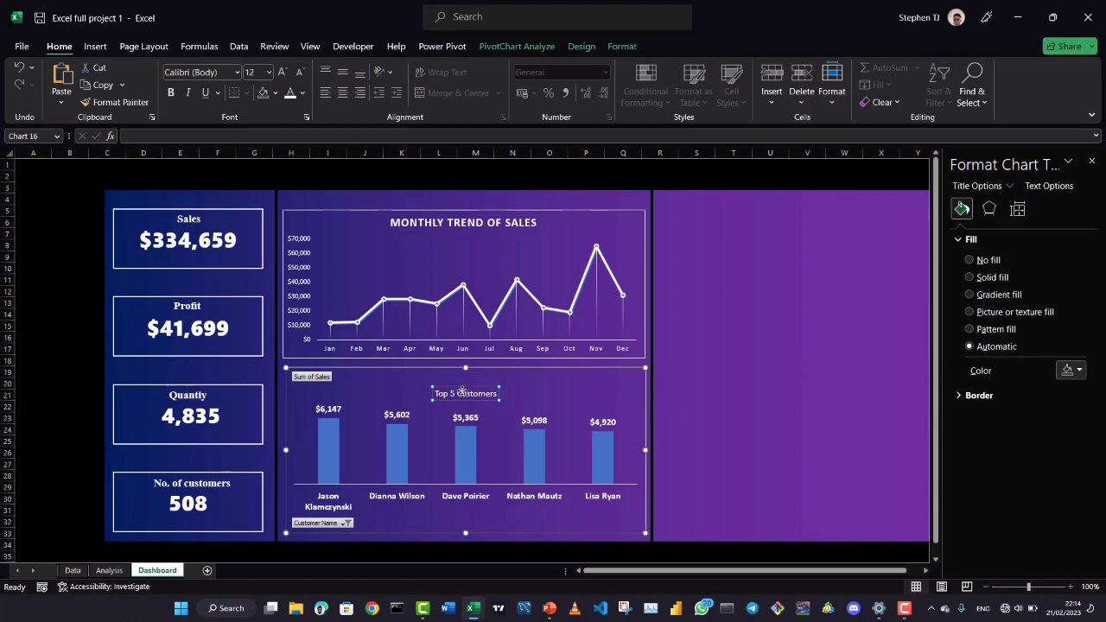
left_click_drag(462, 391, 460, 381)
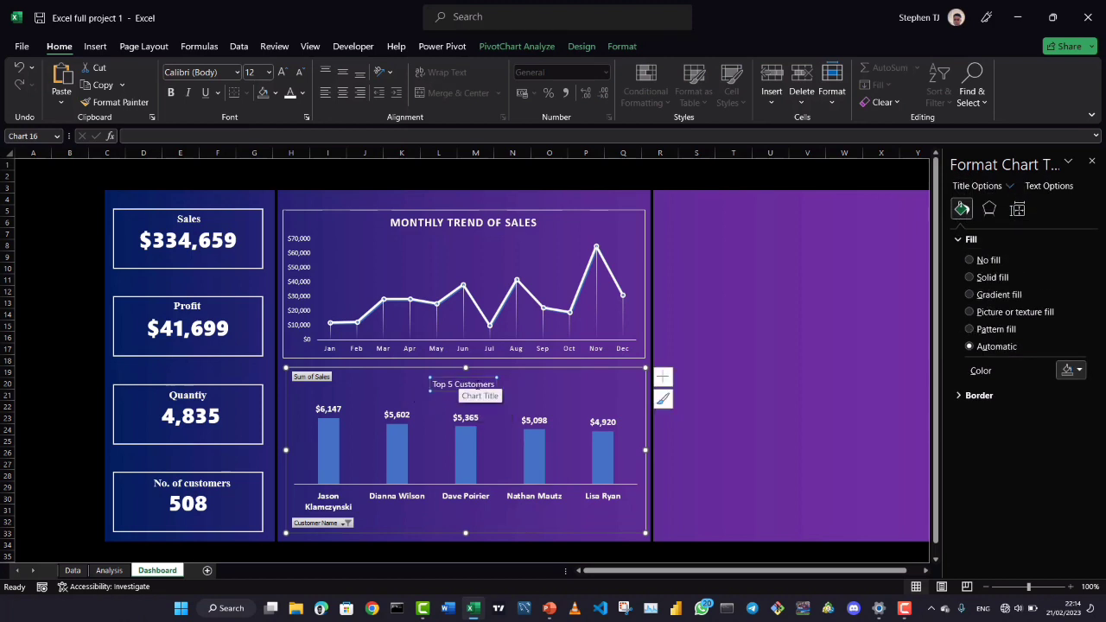
left_click(494, 385)
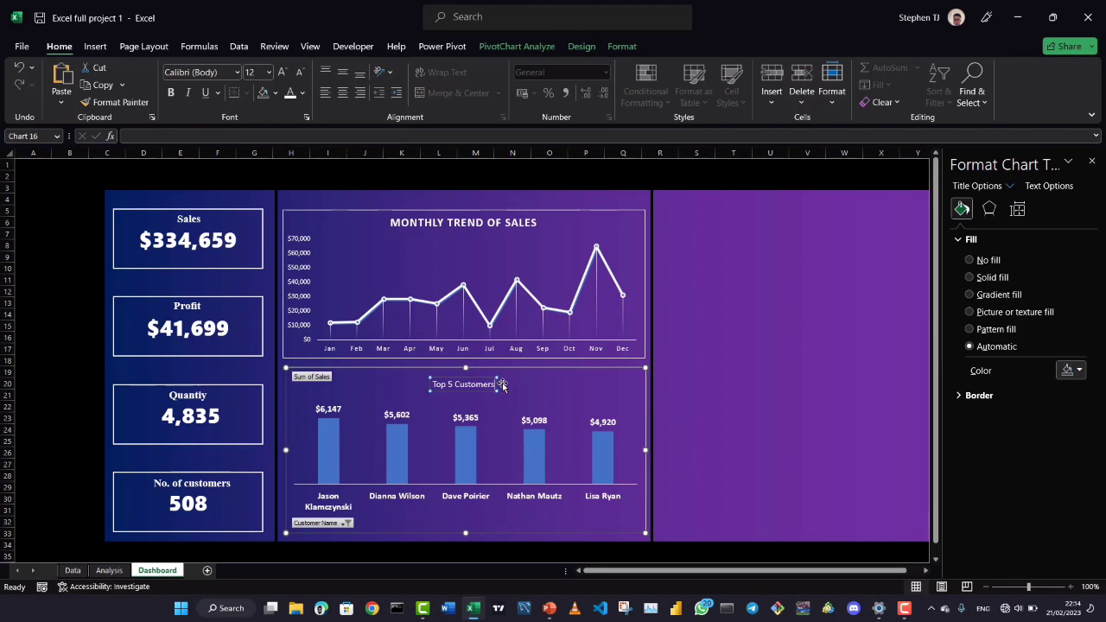
type("by Sales")
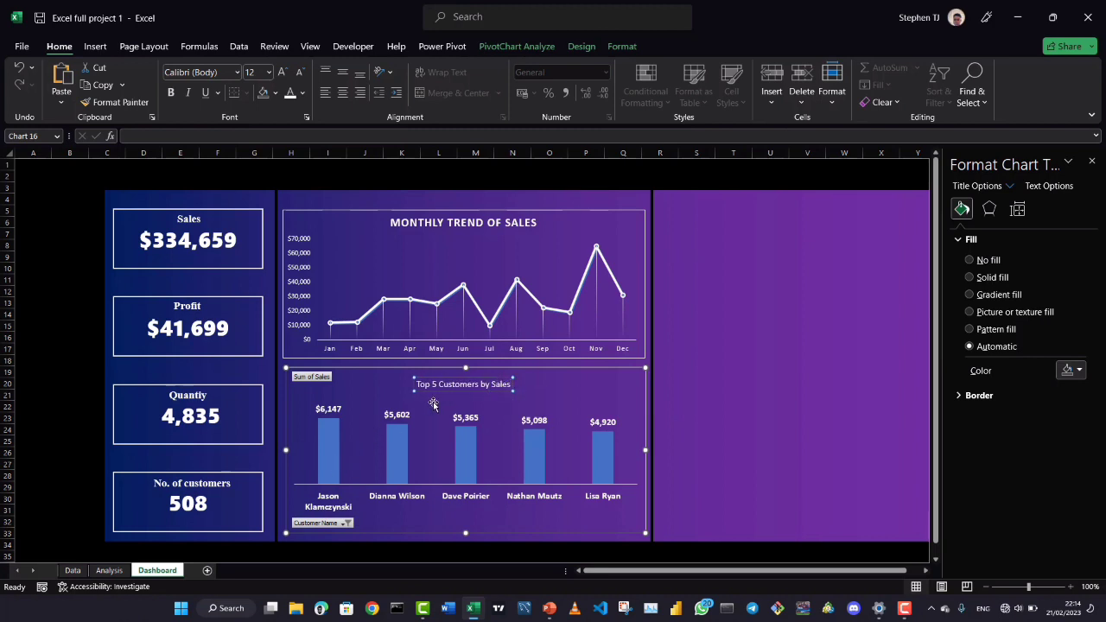
Make the whole "Top 5 Customers by Sales" title bold at font size 14
key("ctrl+a")
key("ctrl+b")
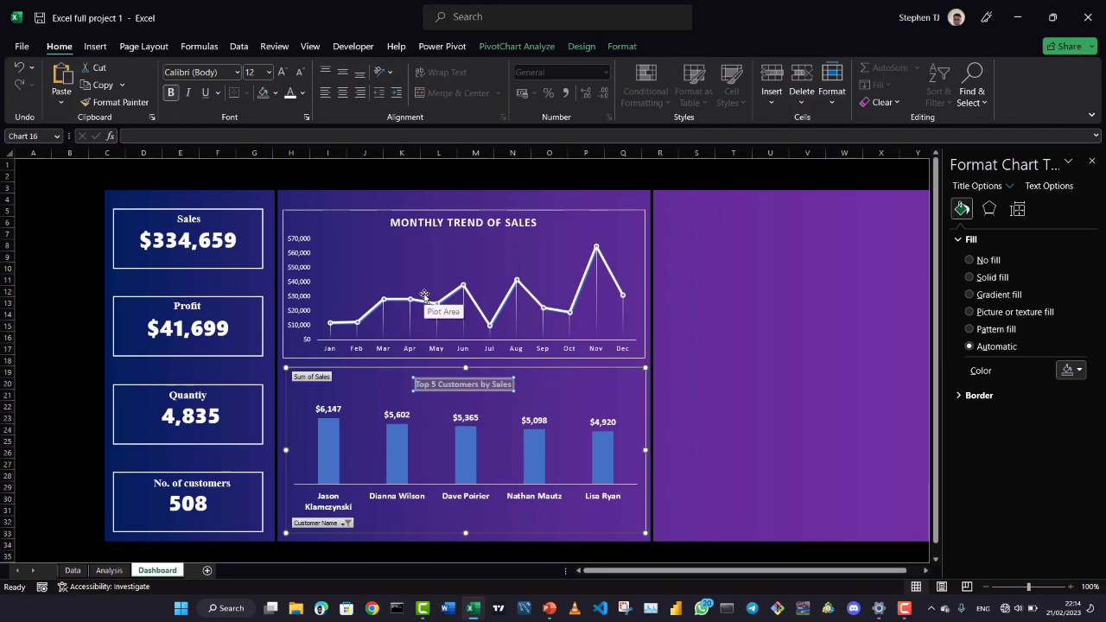
left_click(269, 71)
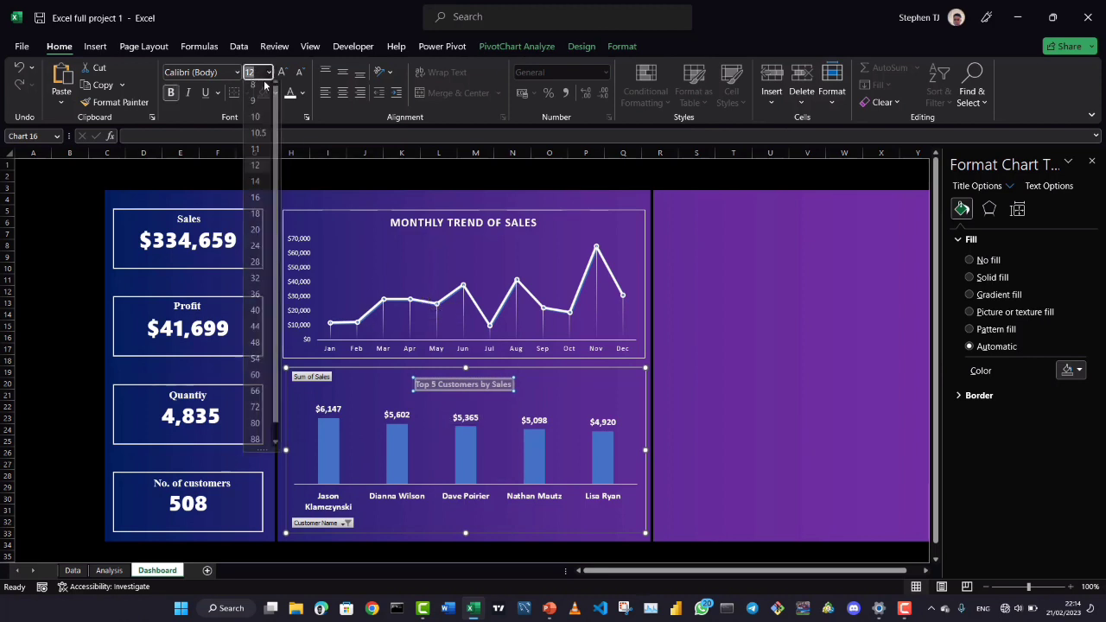
left_click(255, 186)
left_click(75, 280)
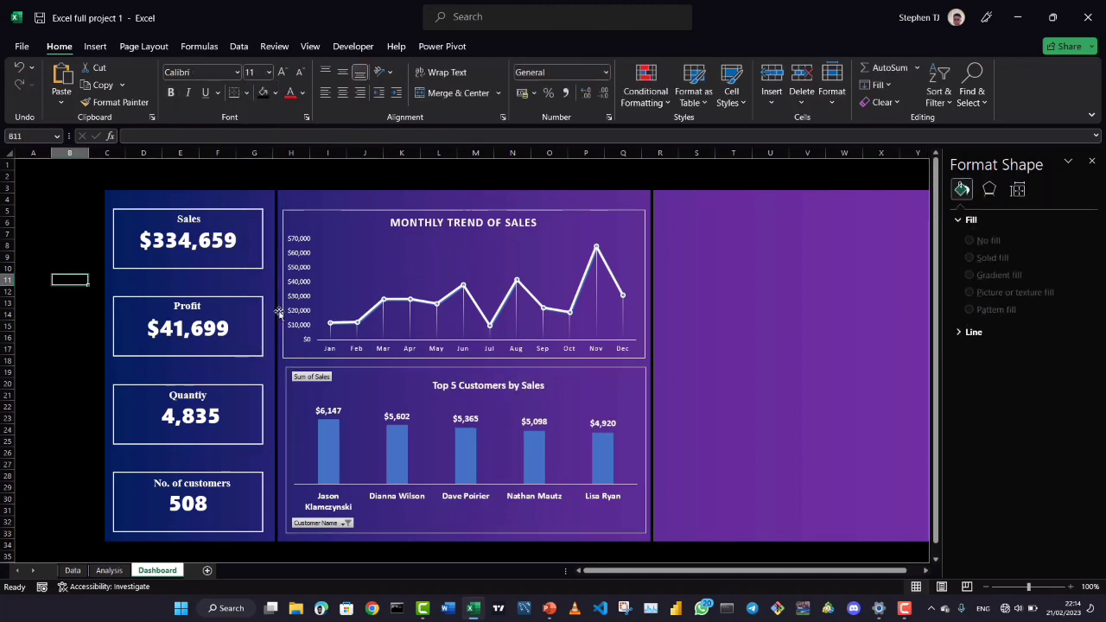
Hide all field buttons on the Top 5 Customers by Sales chart and close the formatting pane
right_click(323, 380)
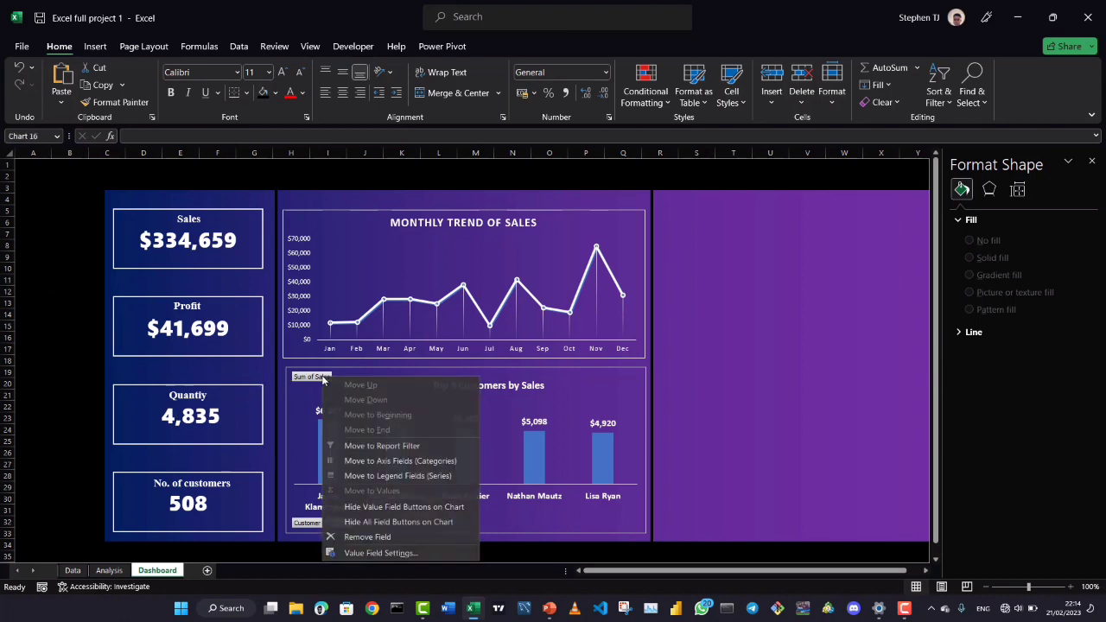
left_click(387, 522)
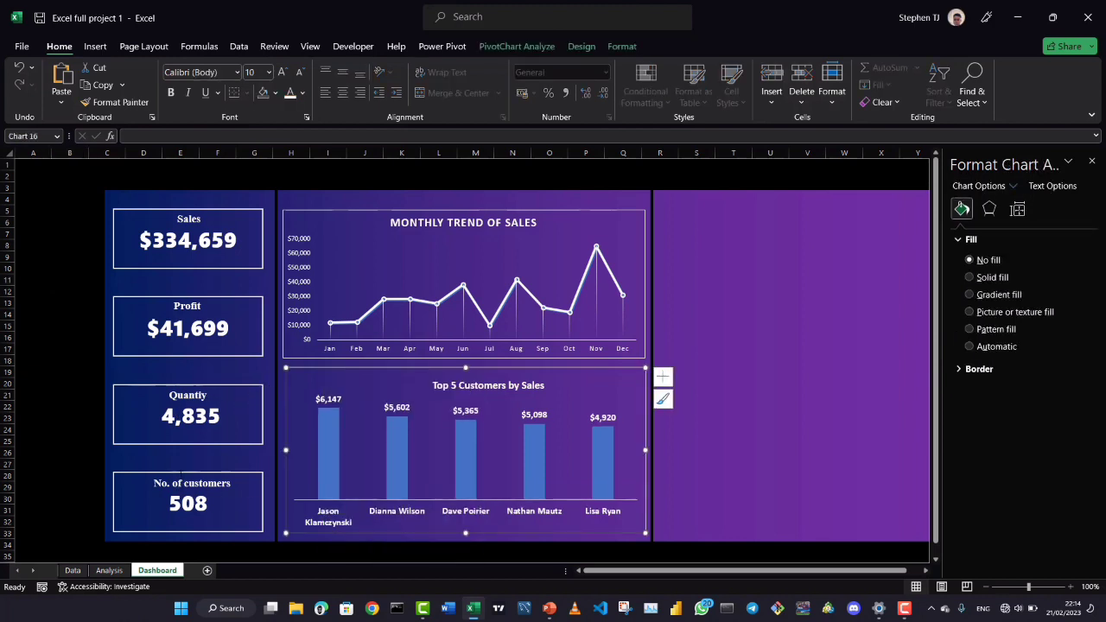
left_click(83, 415)
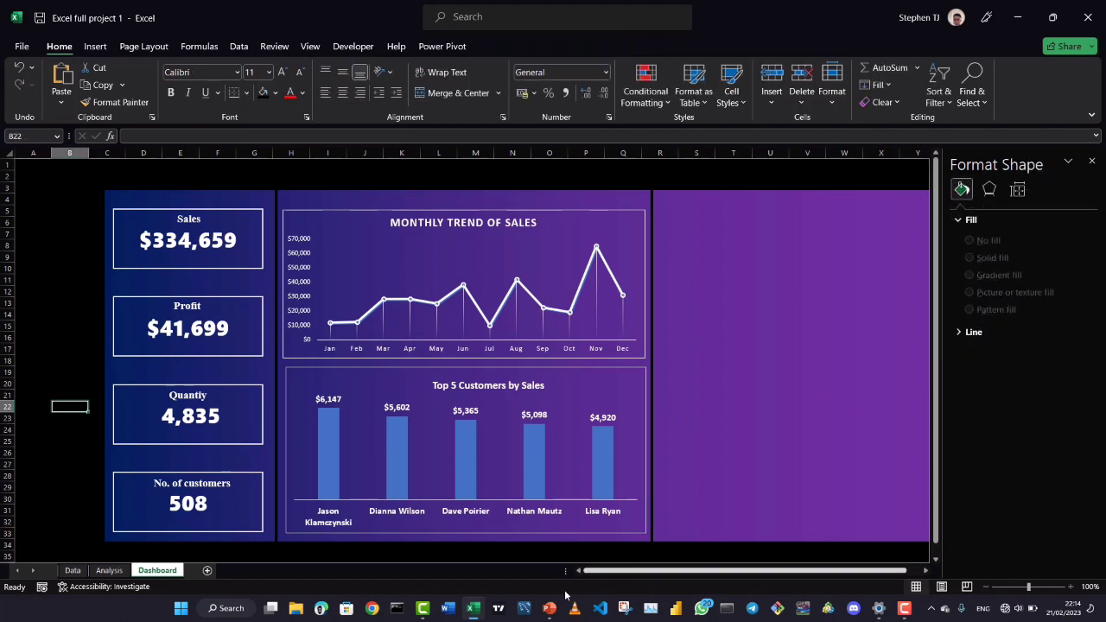
left_click(1092, 161)
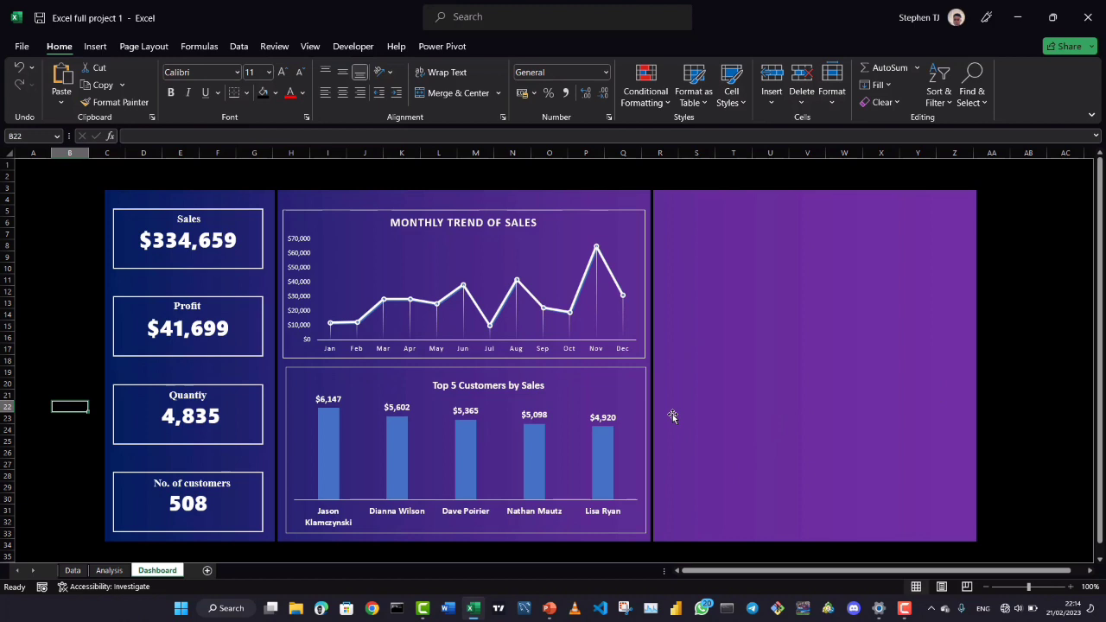
Align the Top 5 Customers by Sales chart and the monthly sales trend chart along their left edges
left_click(307, 368)
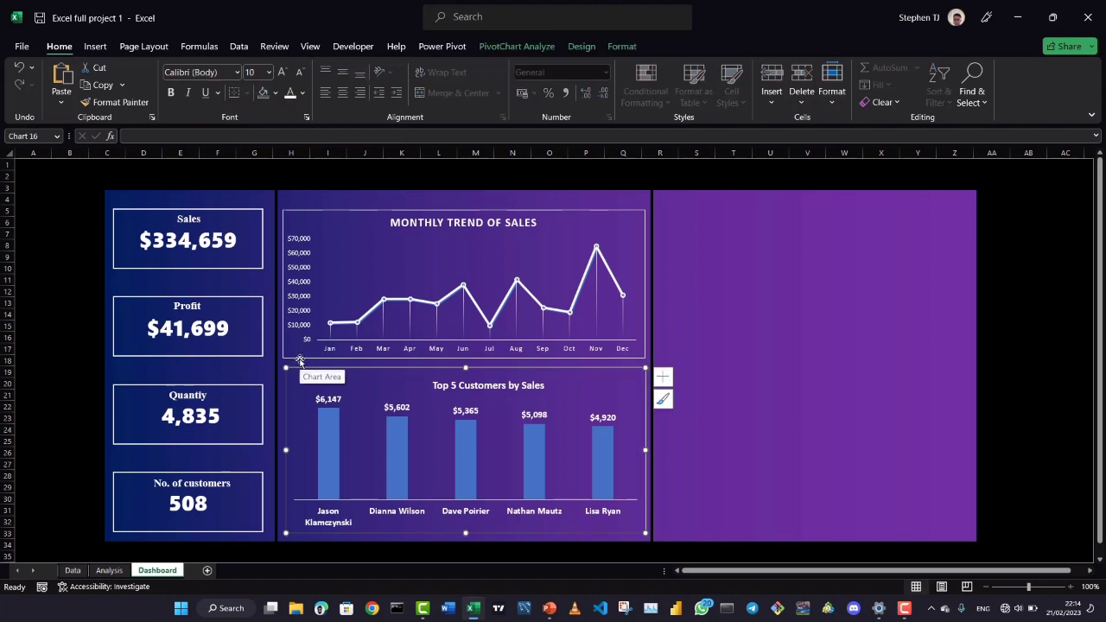
left_click(299, 357, "ctrl")
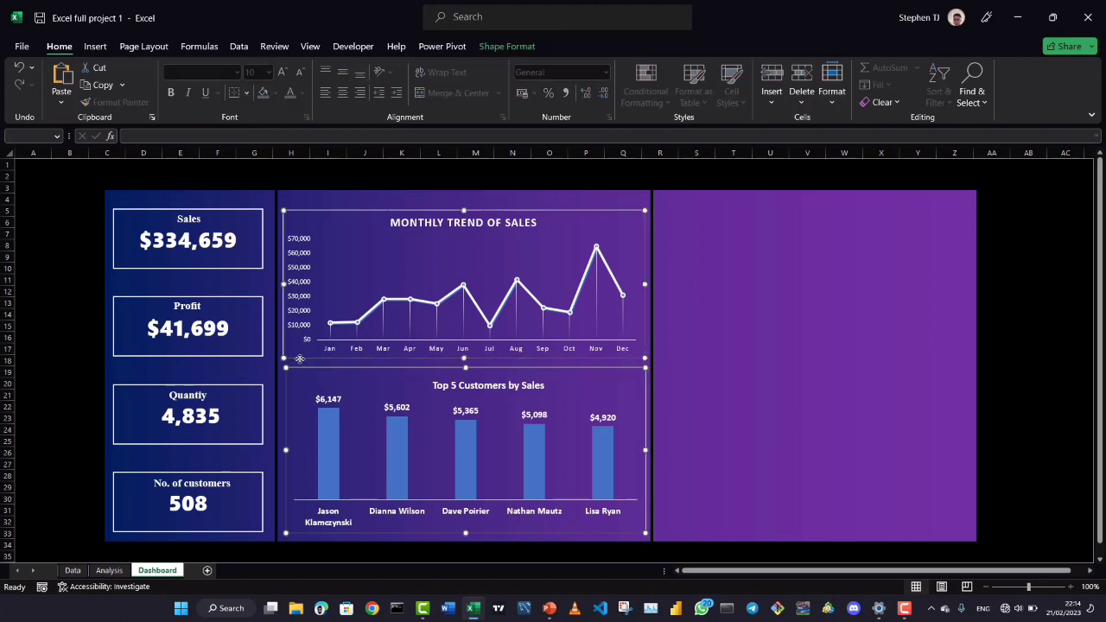
left_click(512, 47)
left_click(954, 67)
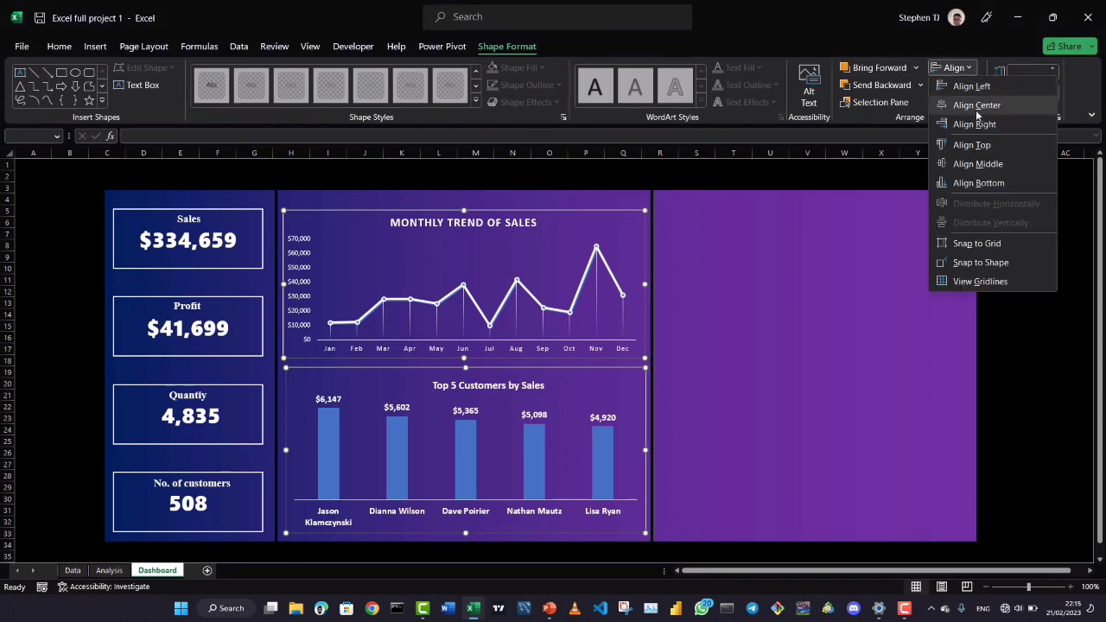
left_click(973, 87)
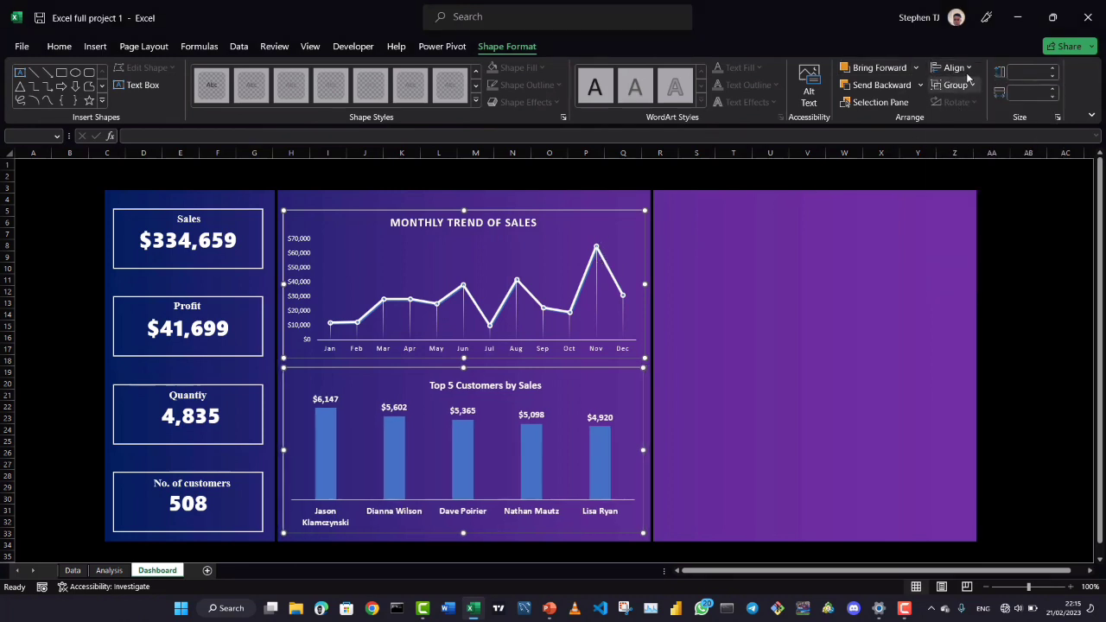
left_click(970, 73)
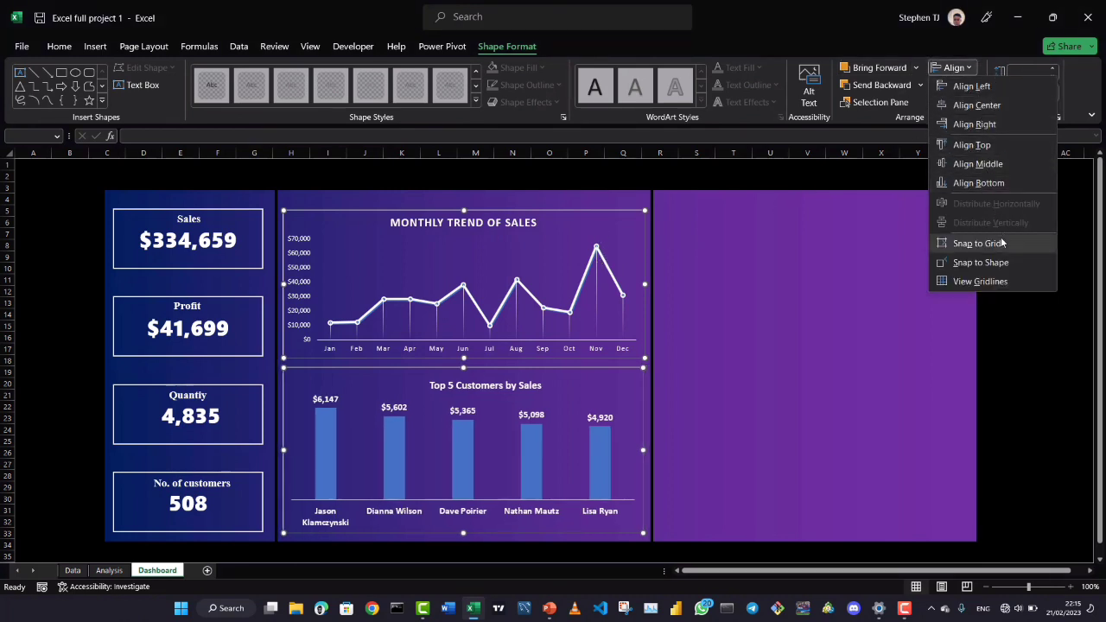
left_click(79, 248)
left_click(78, 247)
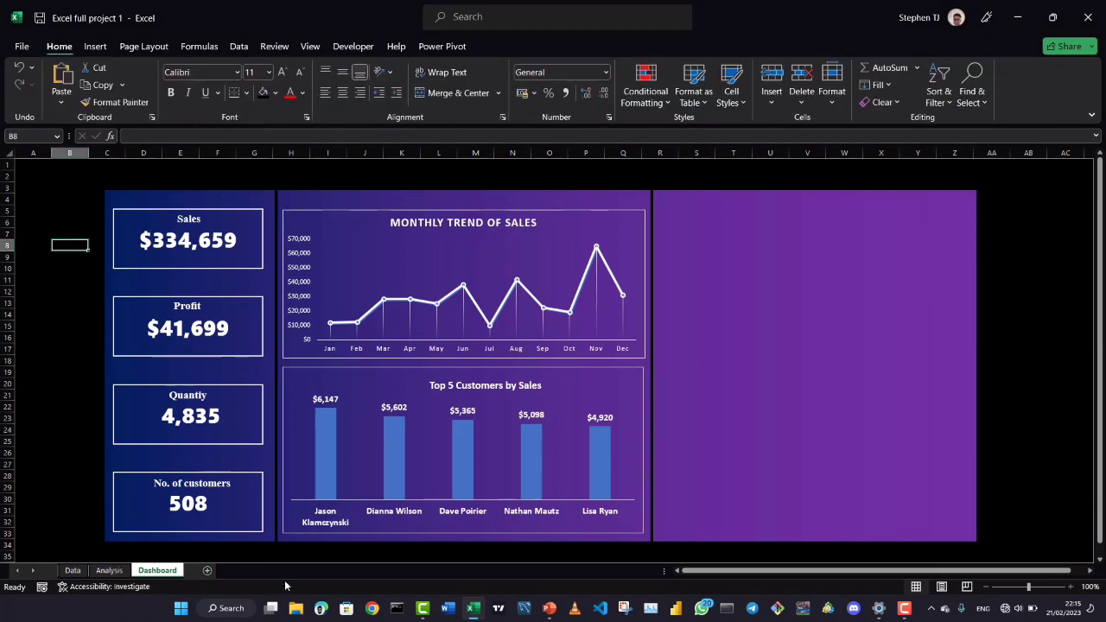
Switch to PowerPoint to review the question about the distribution of sales by product category
left_click(549, 608)
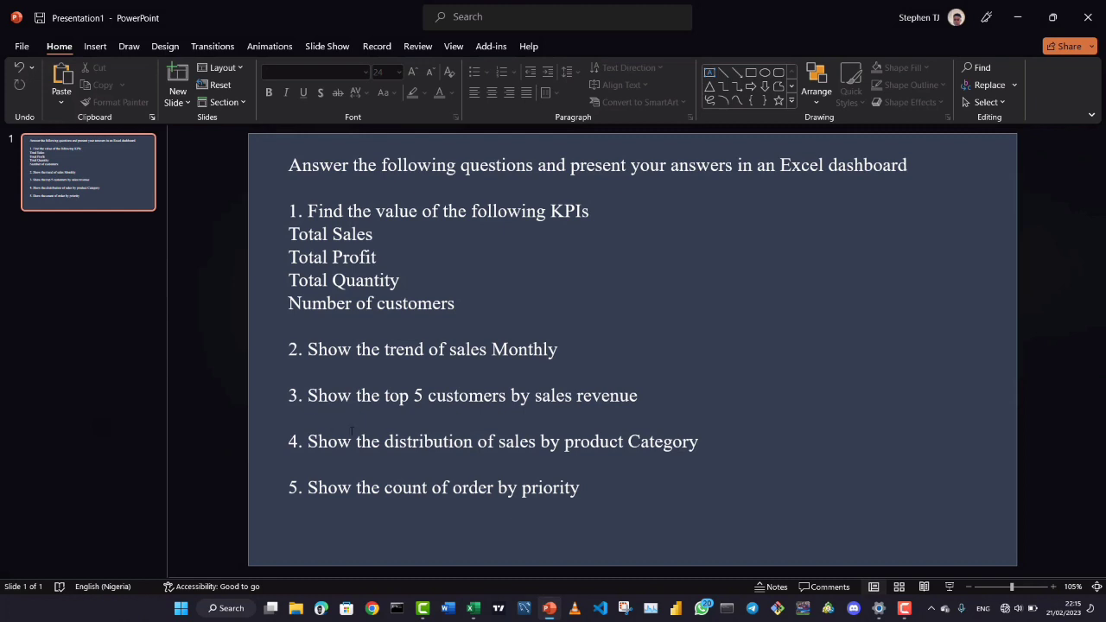
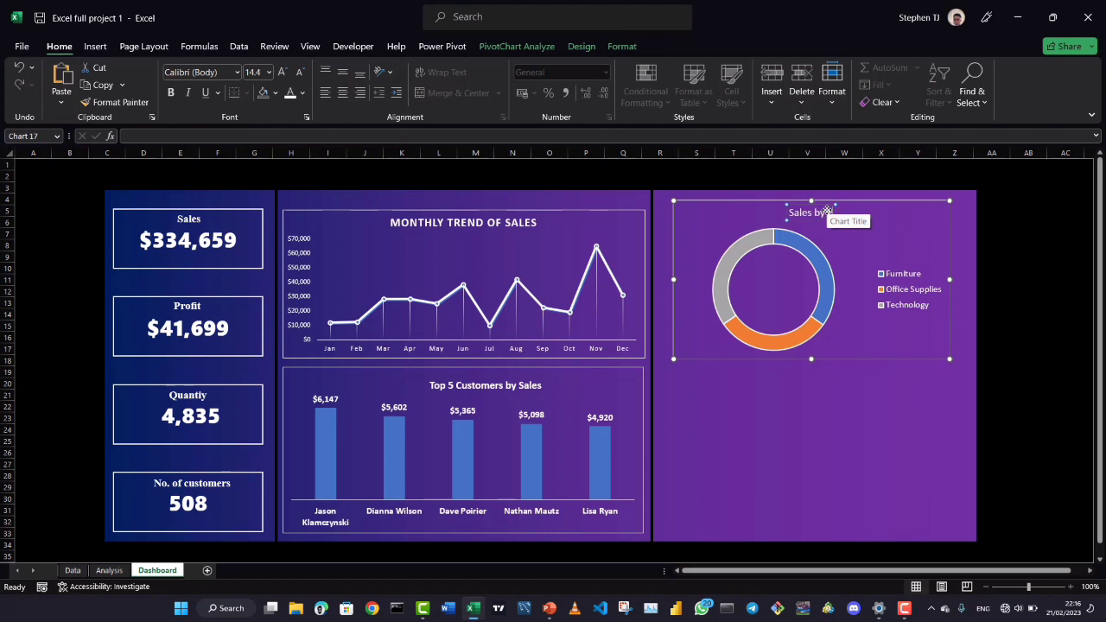
Complete the doughnut chart's title so that it reads "Sales by Product Category"
type("duct Category")
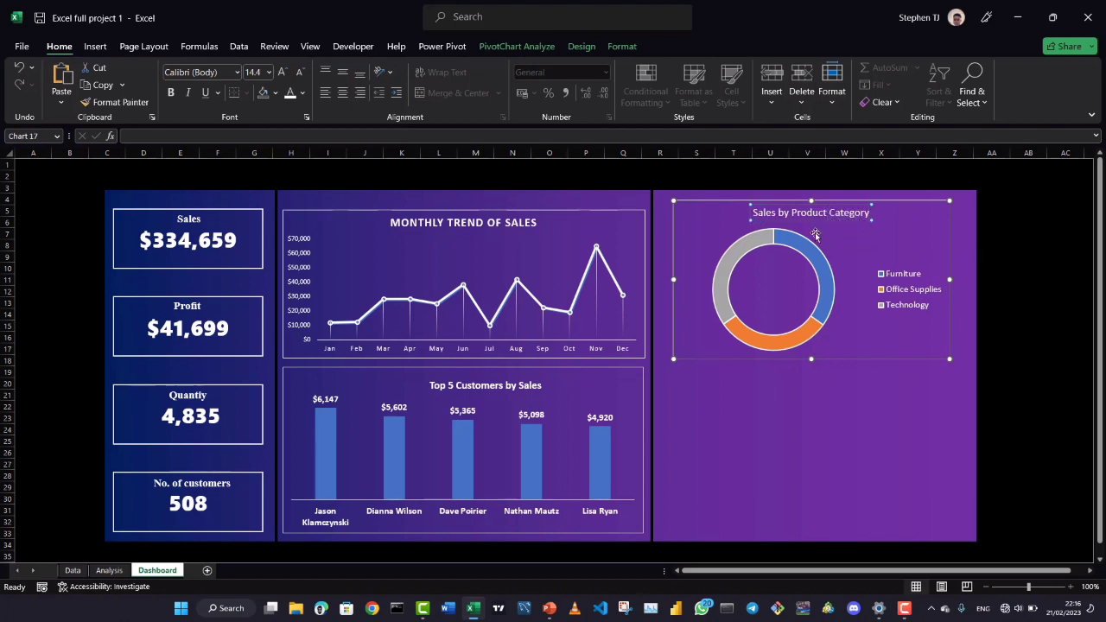
Give the "Sales by Product Category" title a white outline with a weight of 1 pt
left_click(621, 46)
left_click(557, 85)
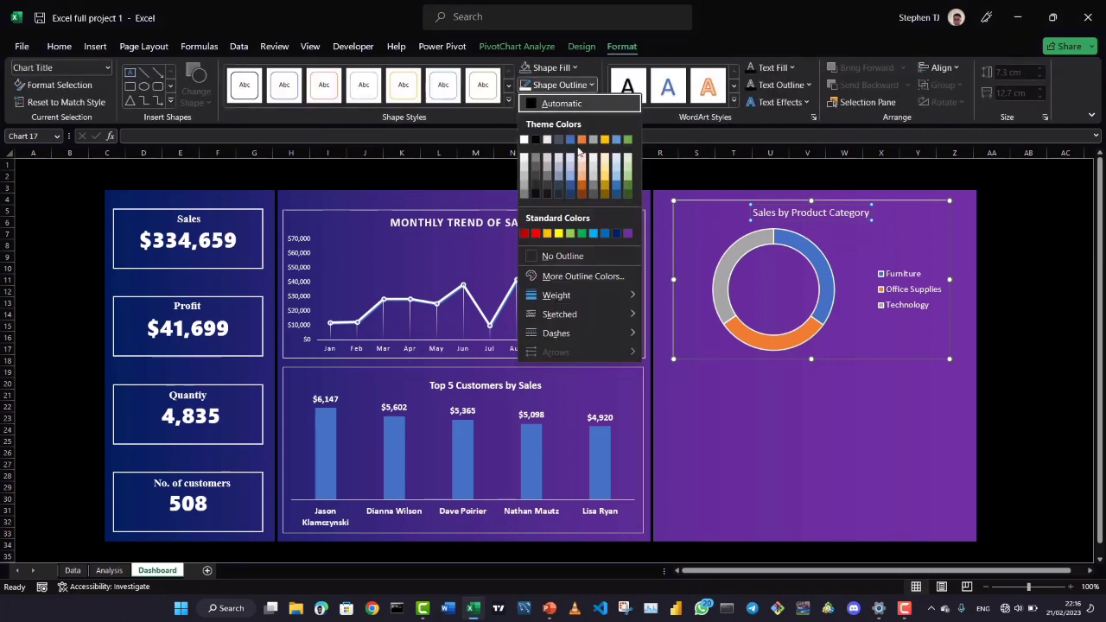
left_click(524, 140)
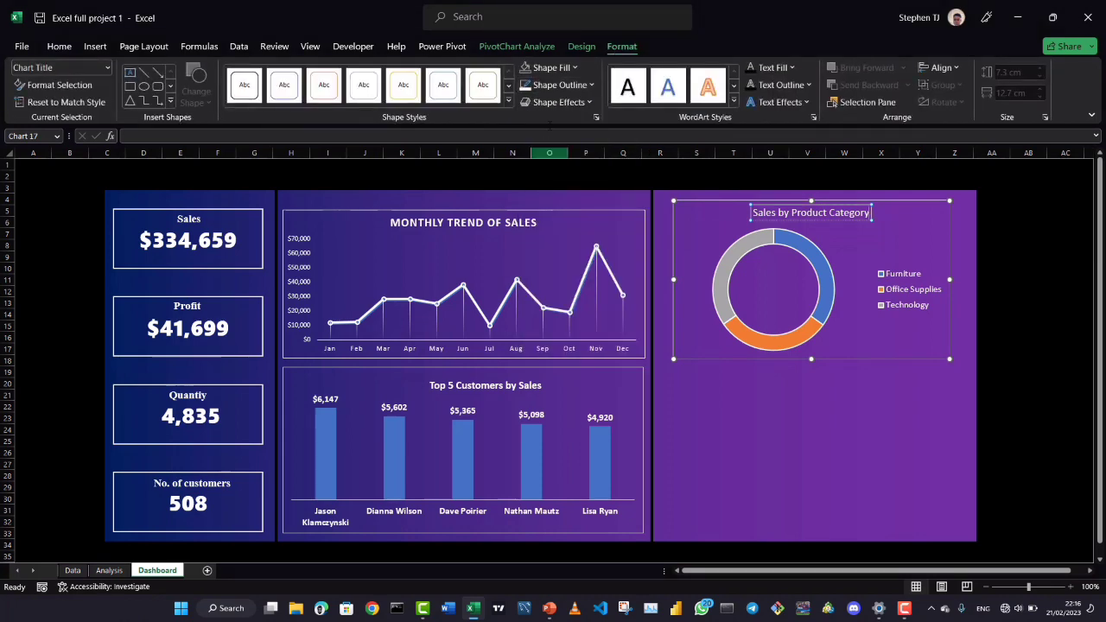
left_click(558, 85)
mouse_move(596, 295)
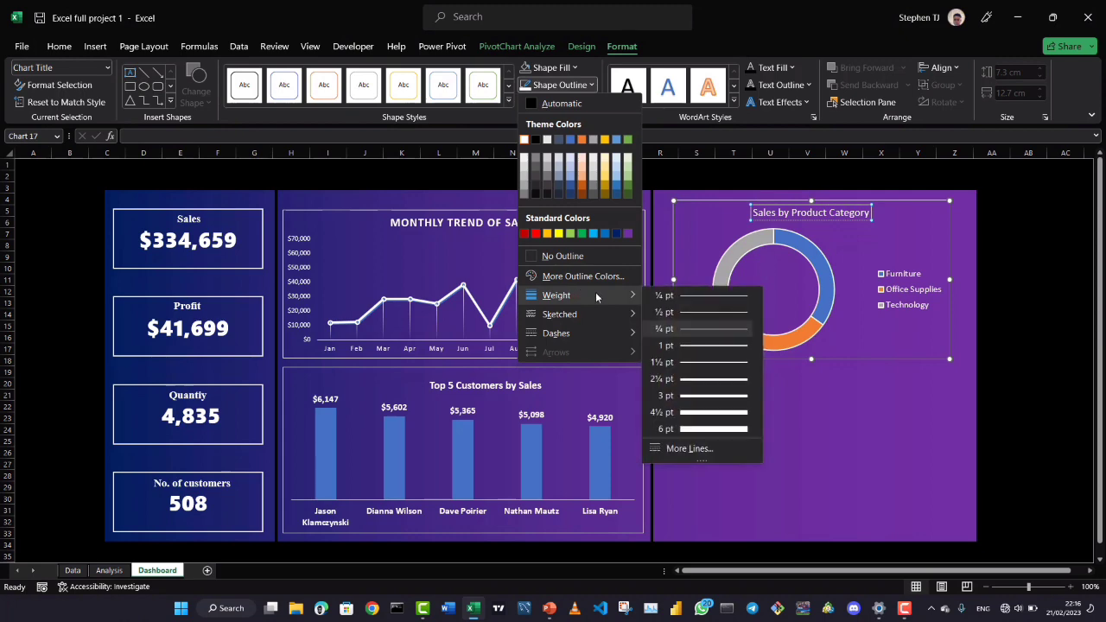
left_click(677, 345)
left_click(979, 303)
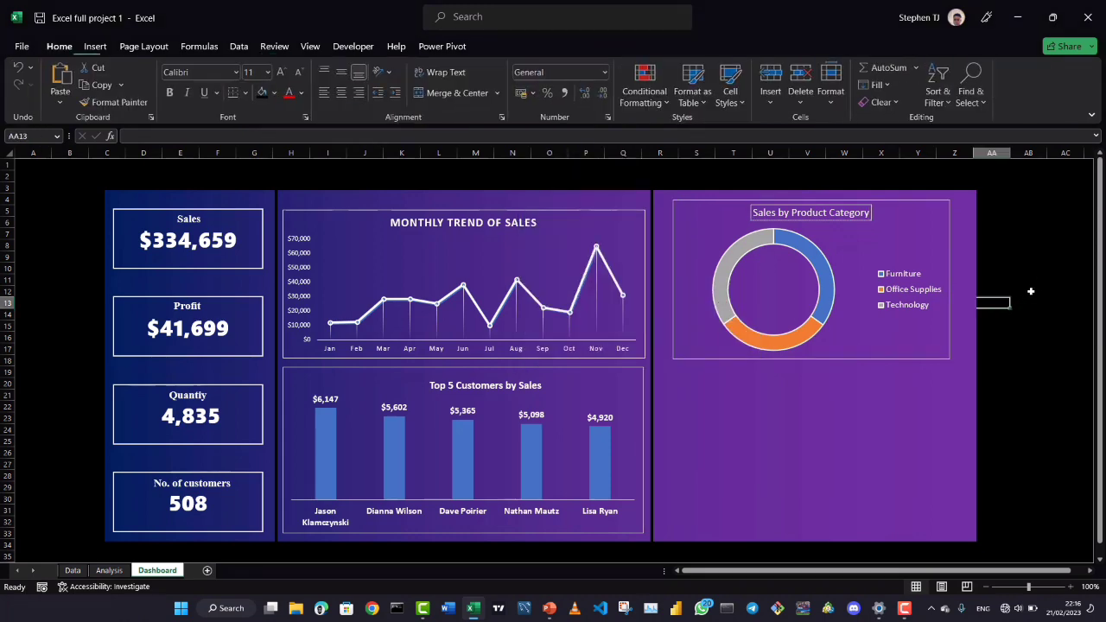
Widen the doughnut chart, lower its top edge and reposition it to fit evenly within the upper part of the third panel
left_click(950, 291)
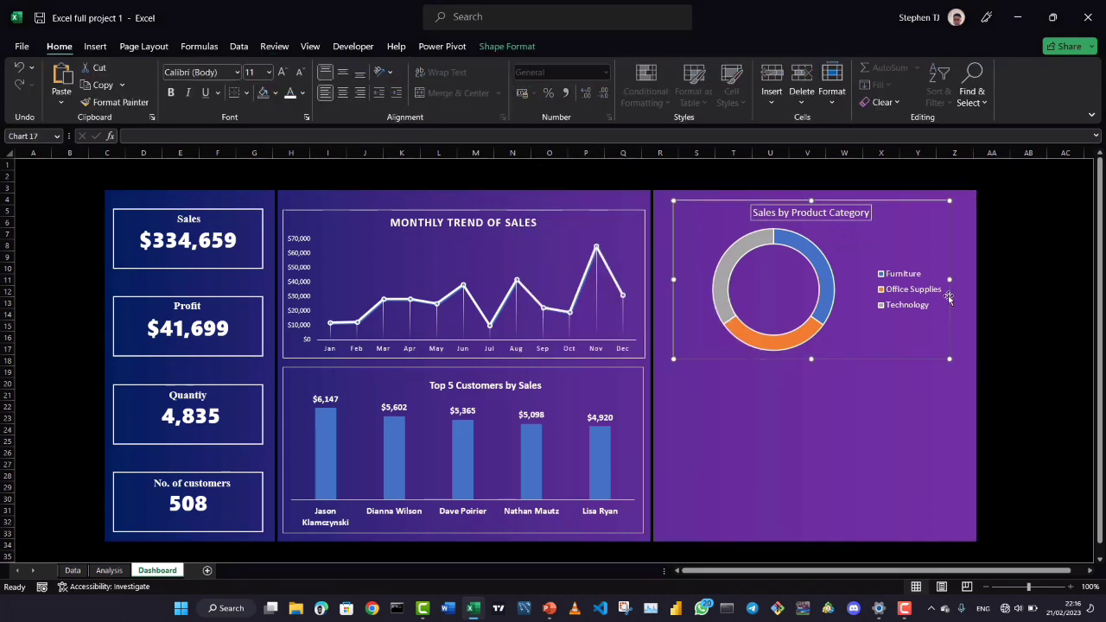
left_click_drag(950, 280, 966, 280)
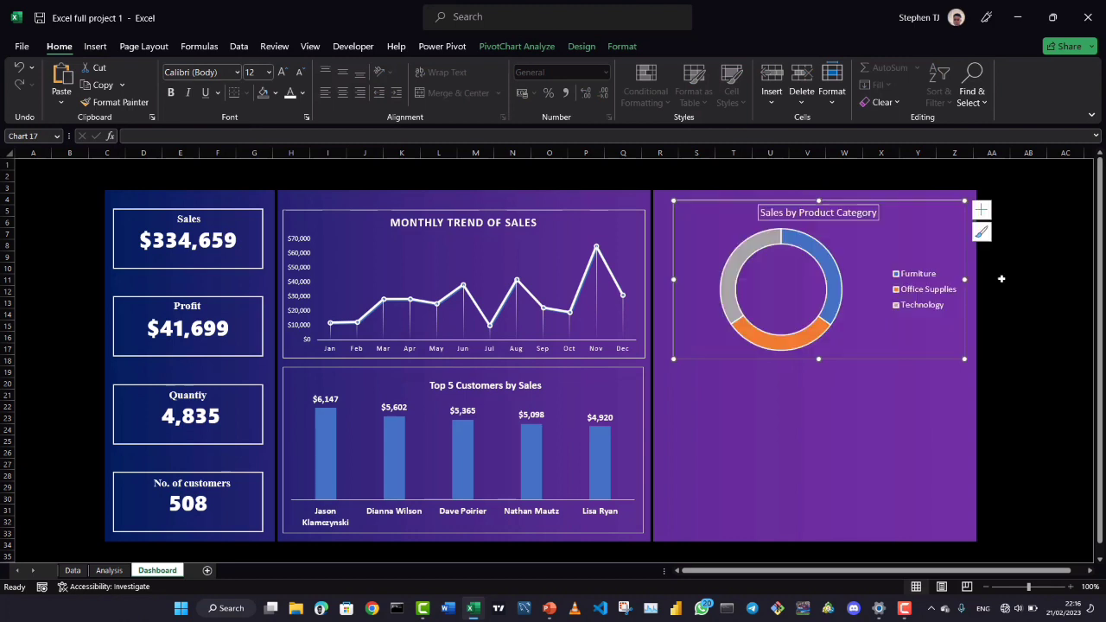
left_click(1029, 279)
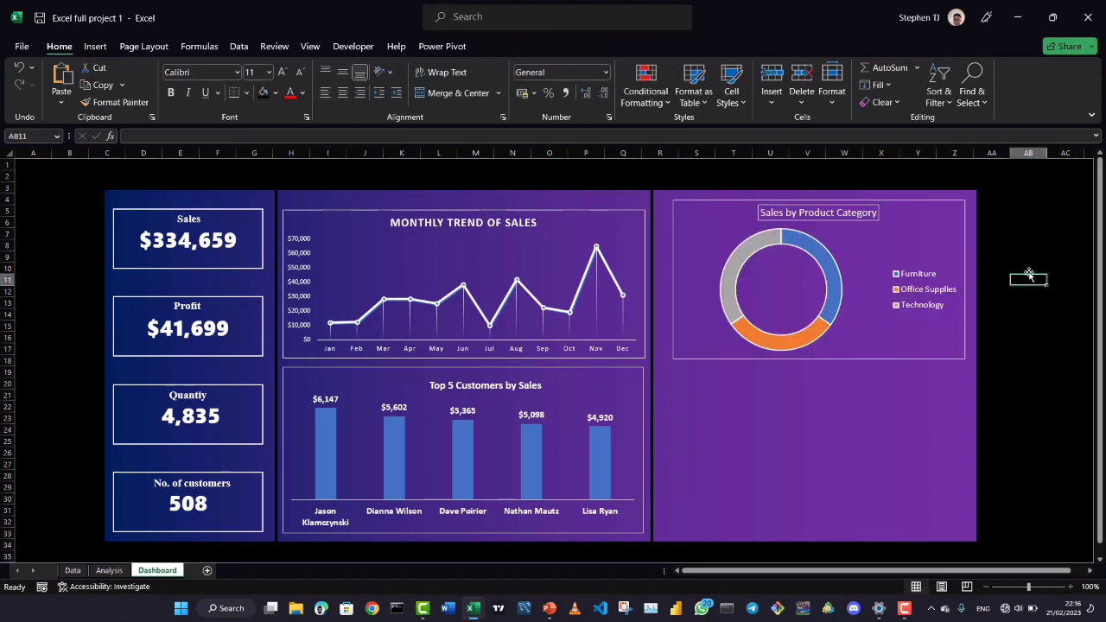
left_click(685, 354)
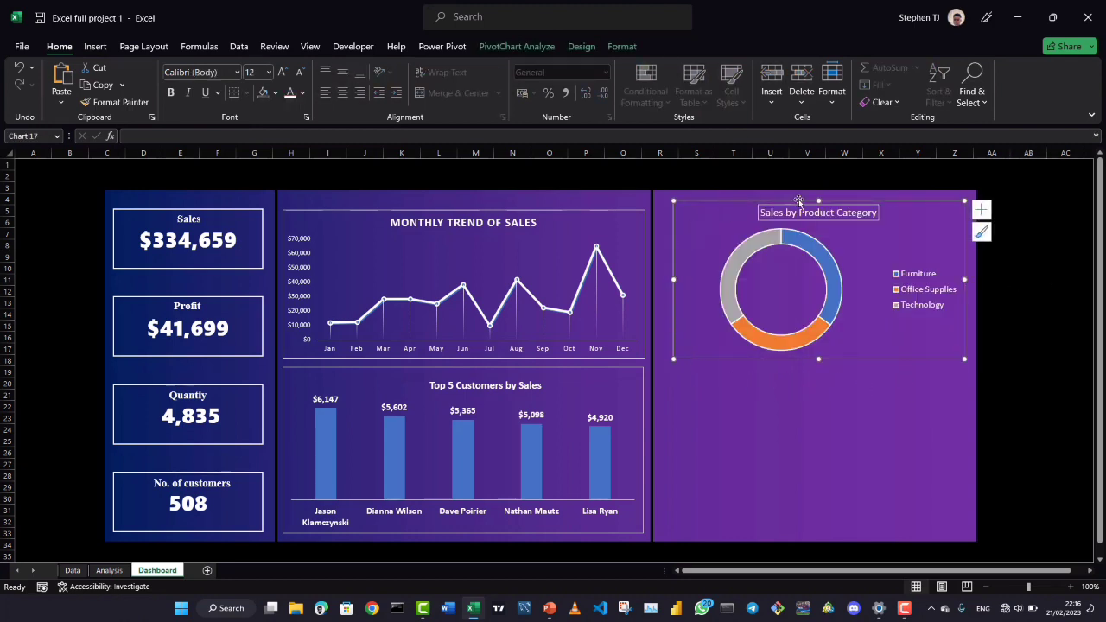
left_click_drag(818, 201, 818, 214)
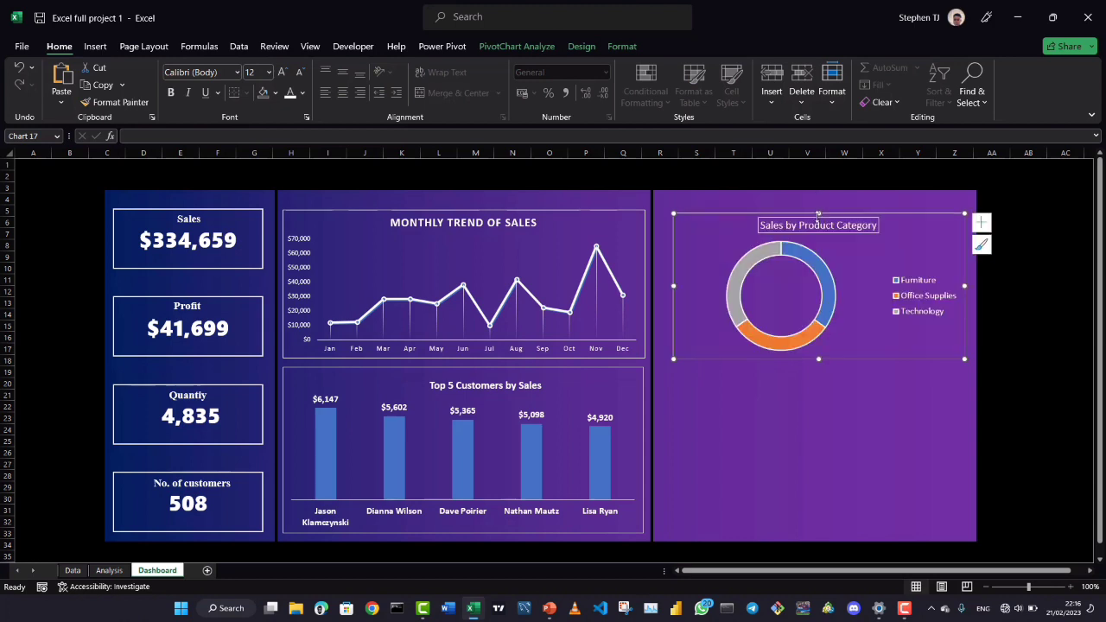
left_click_drag(853, 331, 843, 328)
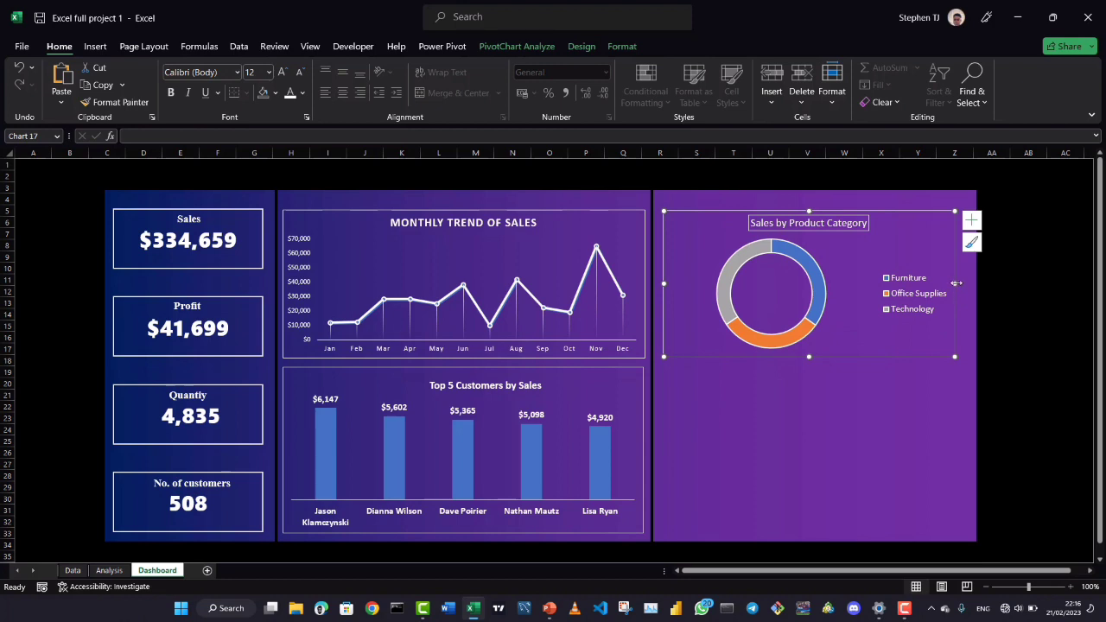
mouse_move(957, 282)
left_mouse_down()
mouse_move(982, 283)
mouse_move(967, 285)
left_mouse_up()
key("Escape")
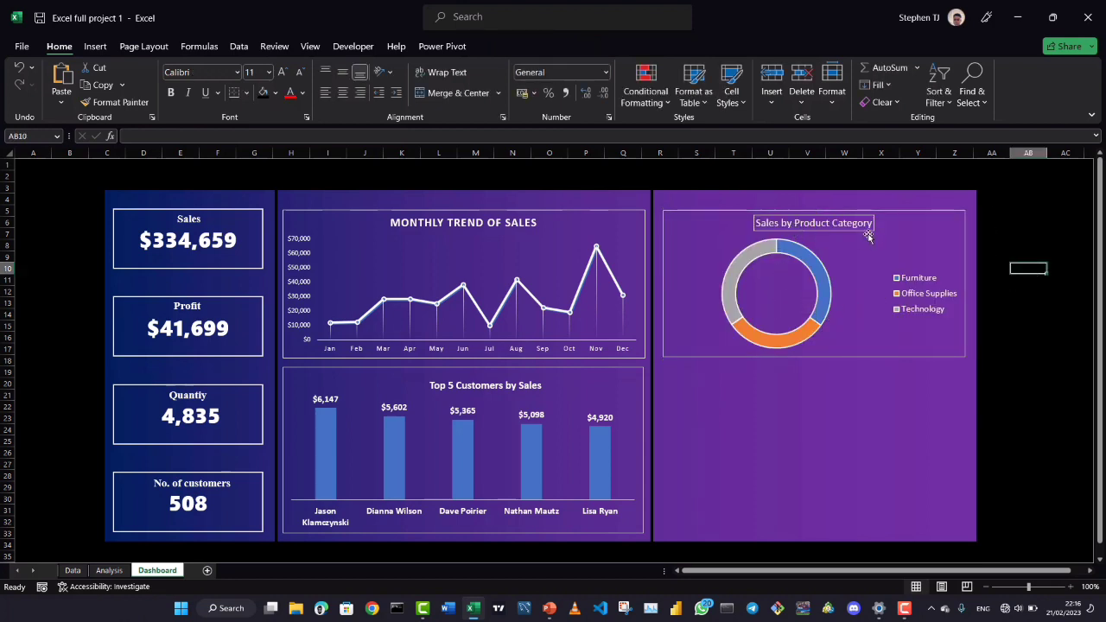
Remove the outline around the "Sales by Product Category" title
left_click(836, 229)
left_click(1056, 301)
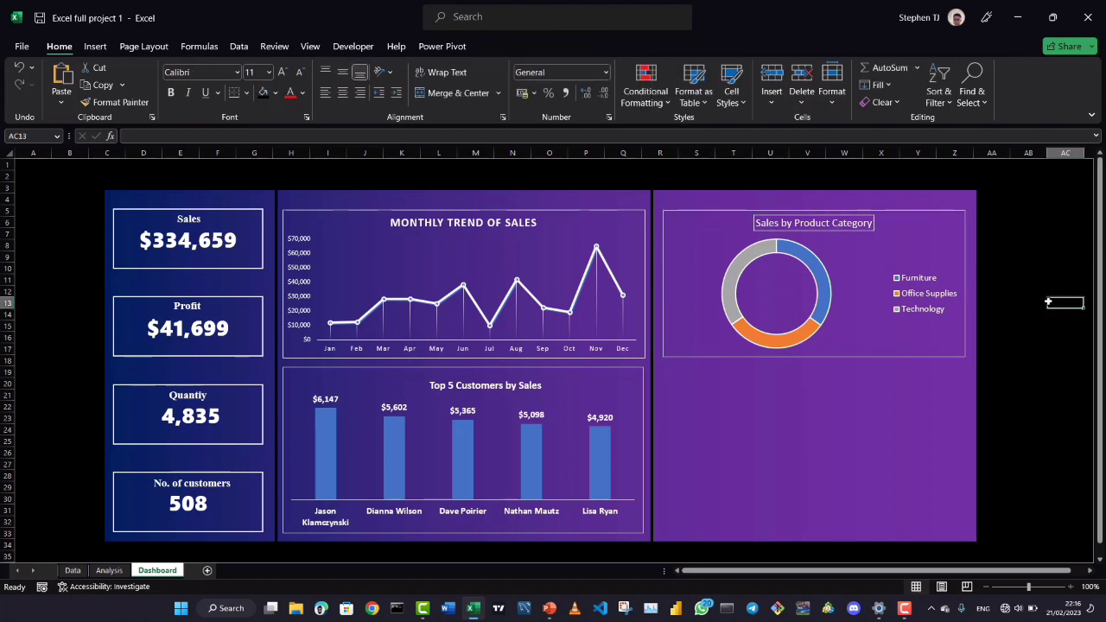
left_click(814, 229)
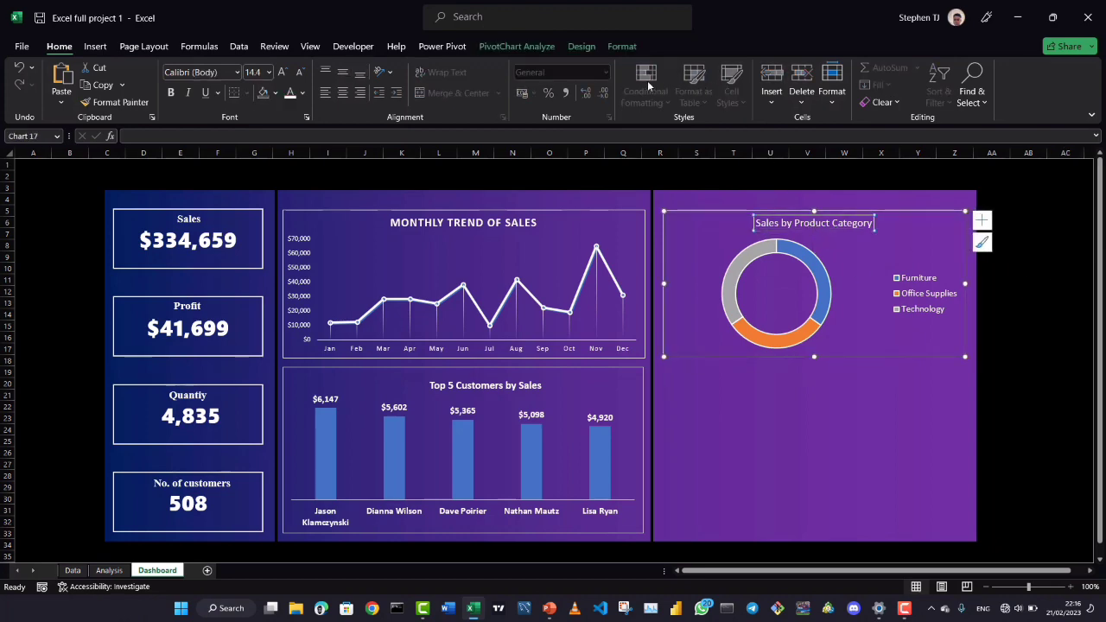
left_click(621, 47)
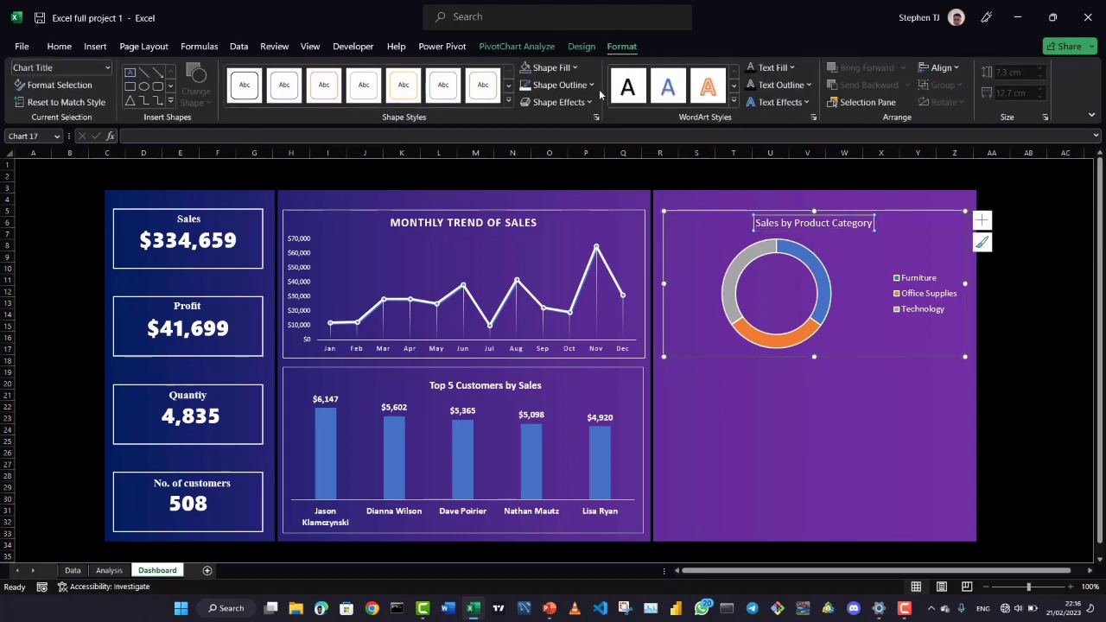
left_click(562, 84)
left_click(557, 256)
left_click(1042, 341)
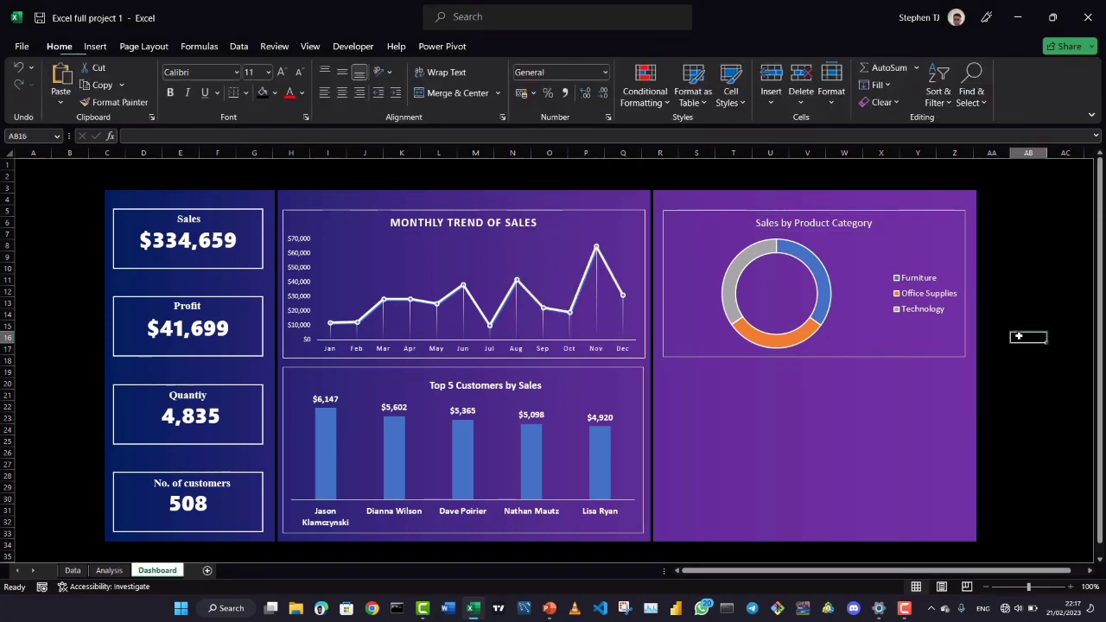
Move the doughnut chart's title slightly left and down so that it sits just above the ring
left_click(832, 228)
left_click(822, 229)
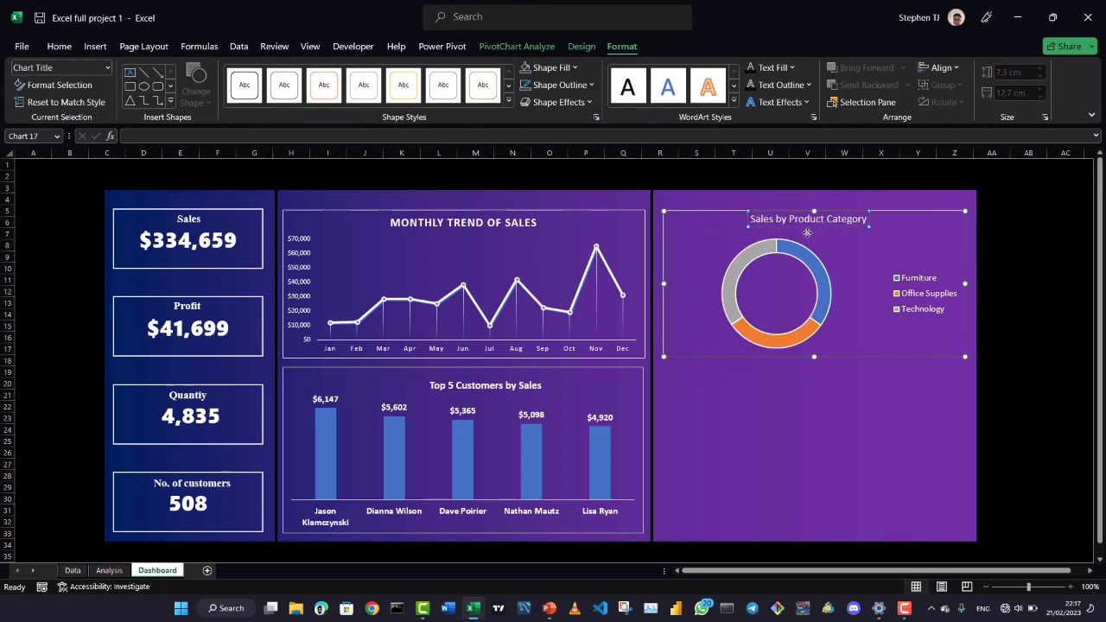
left_click_drag(811, 233, 800, 241)
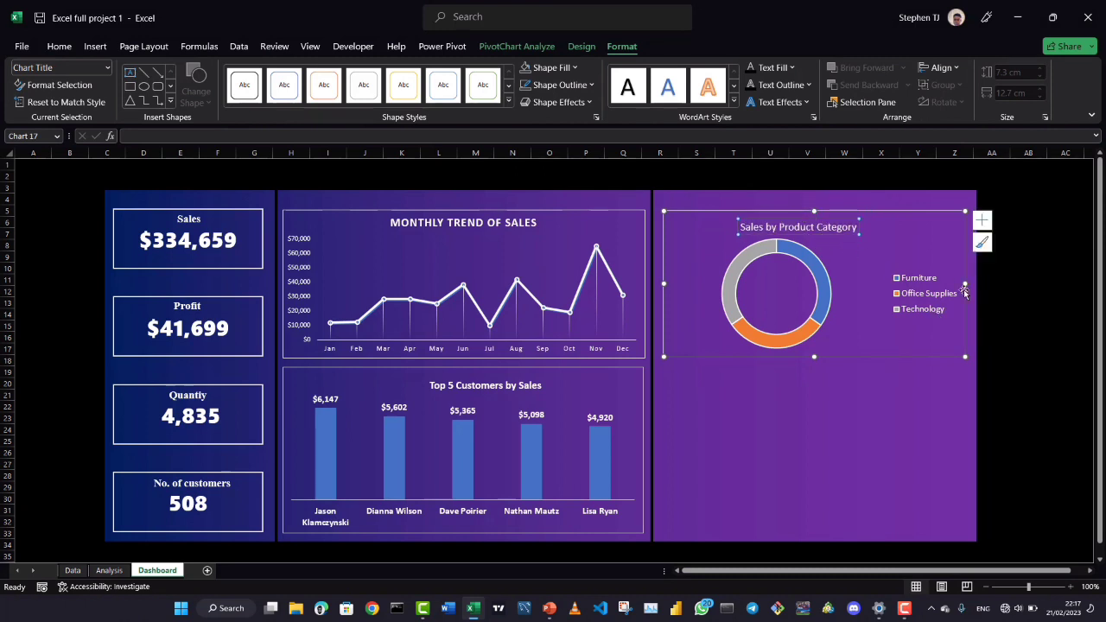
Add data labels to the doughnut chart and move all three outside the ring beside their segments
left_click(981, 221)
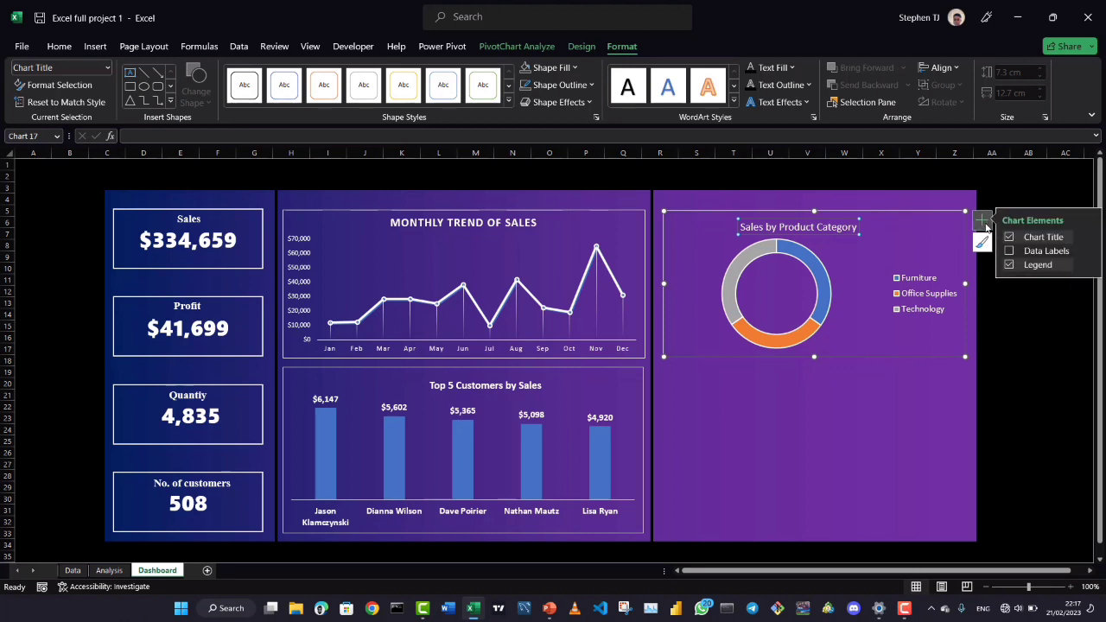
left_click(1008, 251)
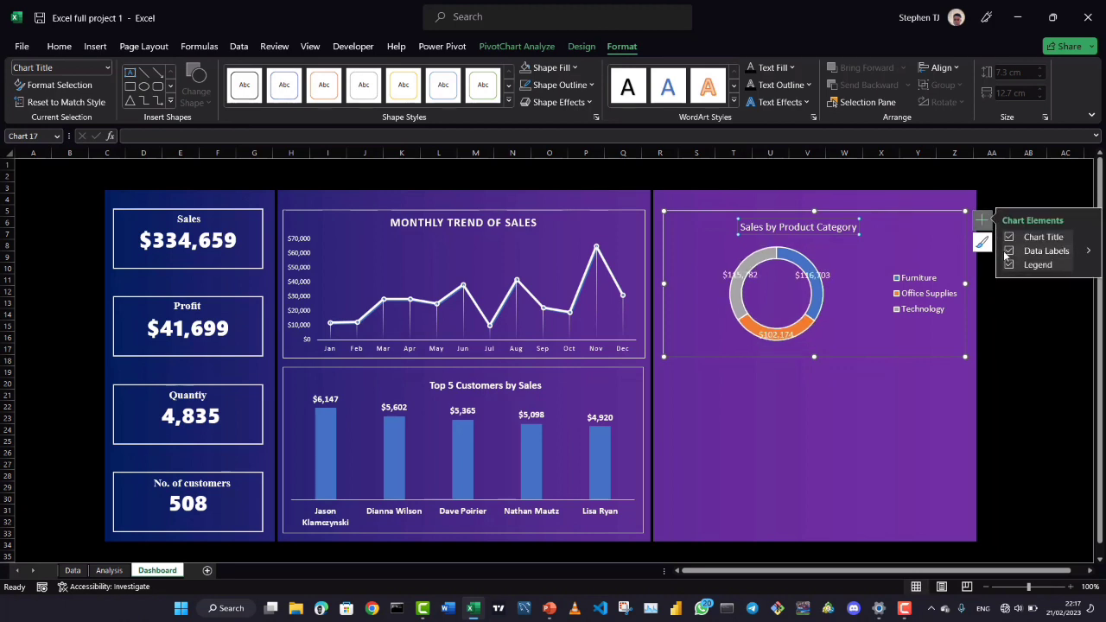
left_click(731, 276)
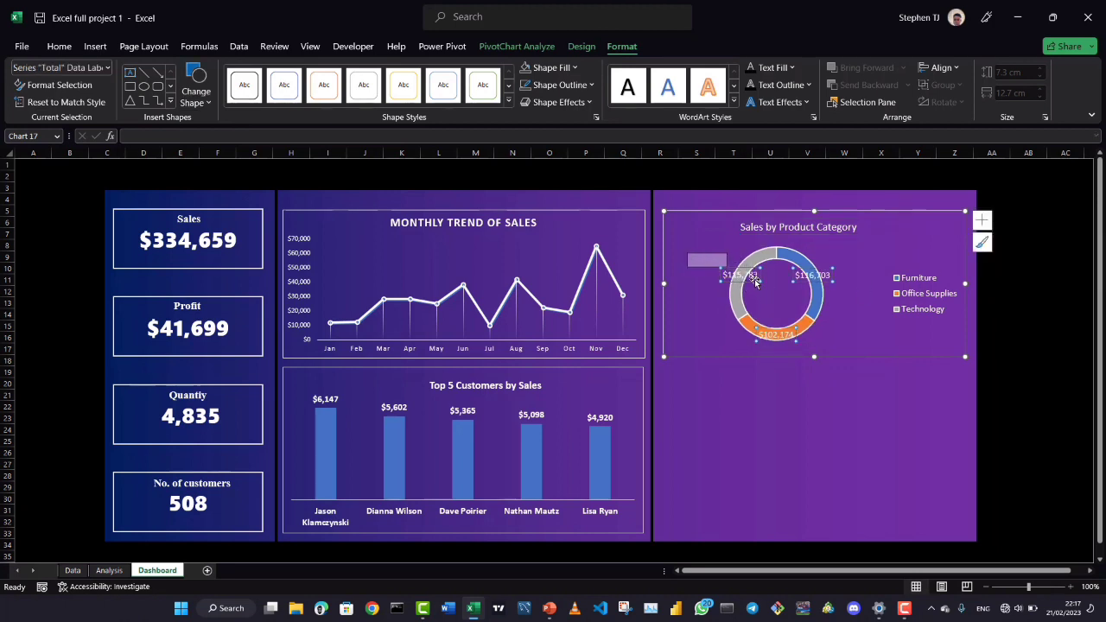
left_click(826, 276)
left_click_drag(827, 277, 864, 263)
left_click_drag(728, 281, 700, 265)
left_click_drag(779, 336, 836, 345)
left_click(1021, 390)
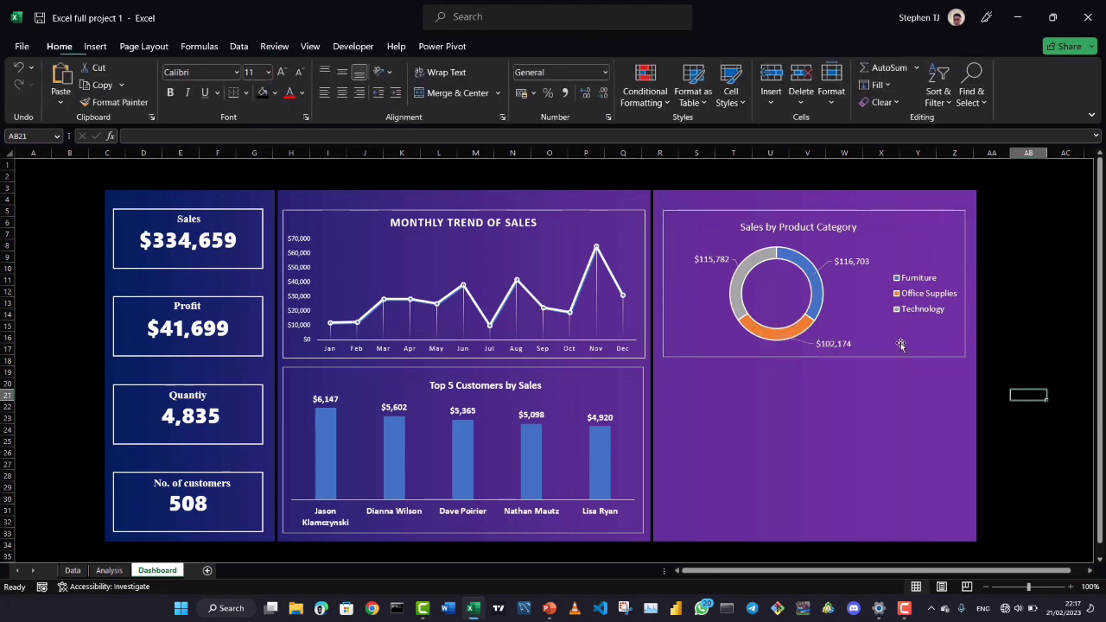
Set the doughnut chart's data labels to contain the value and percentage, leaving out the category name
left_click(828, 346)
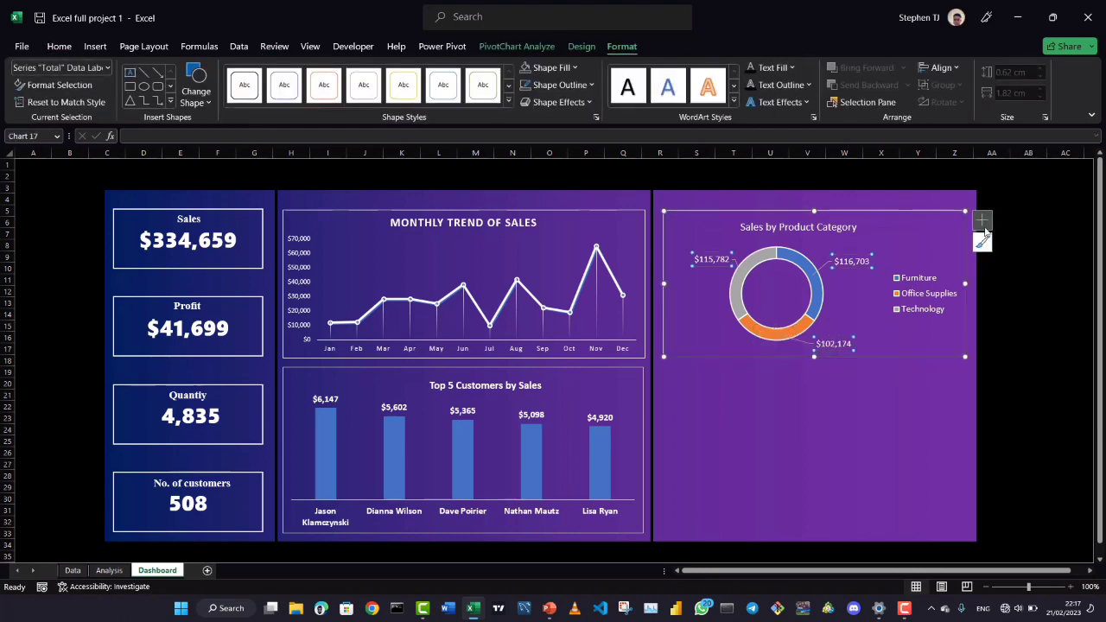
left_click(981, 221)
left_click(1090, 252)
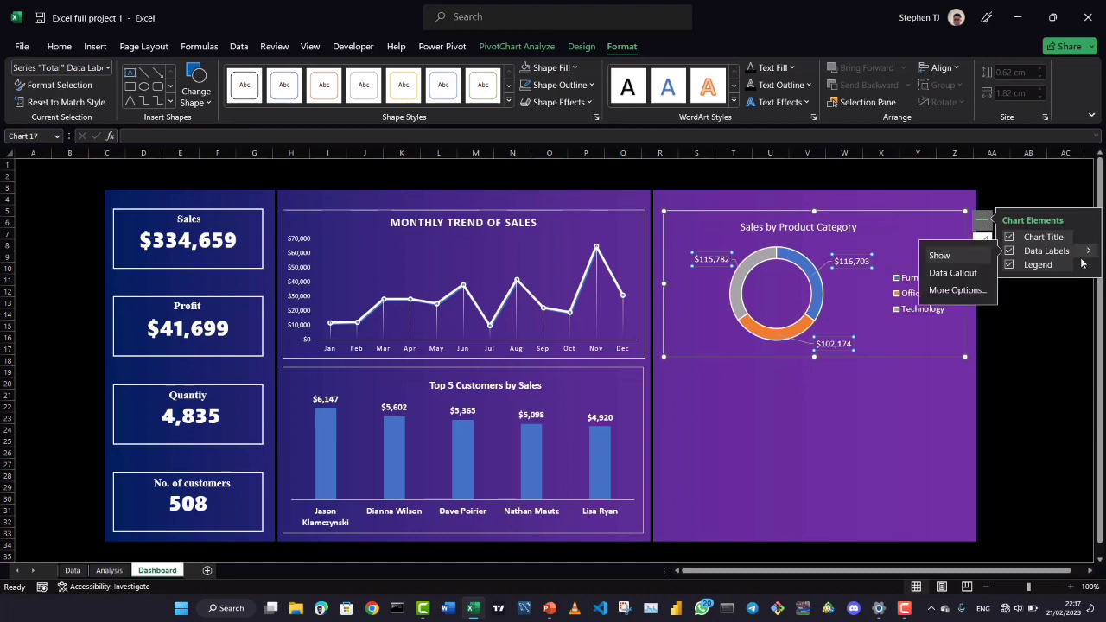
left_click(954, 290)
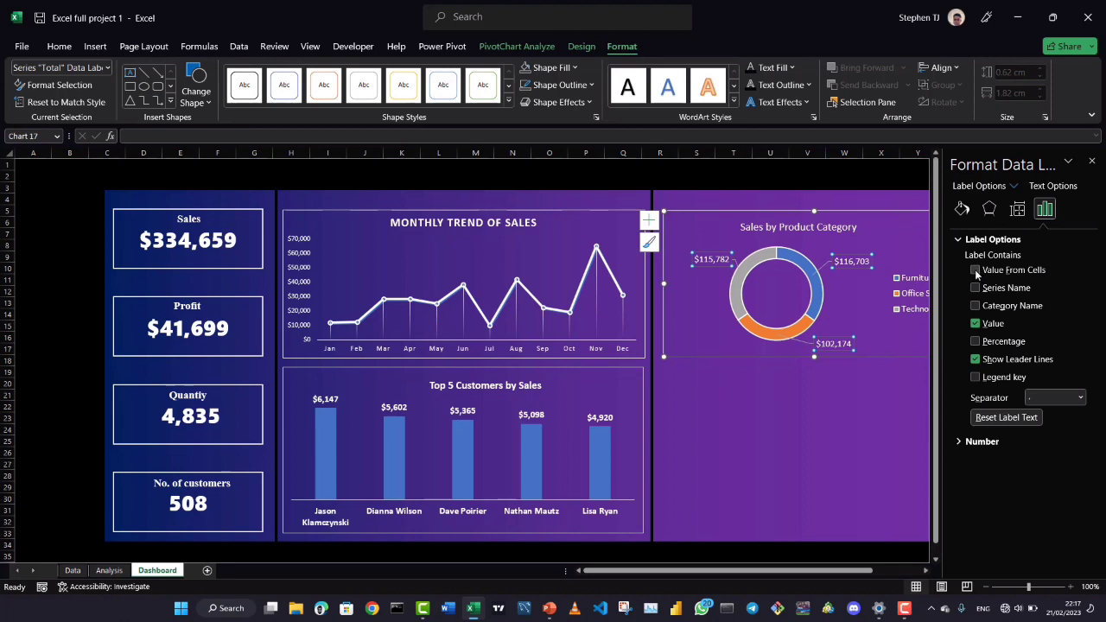
left_click(976, 306)
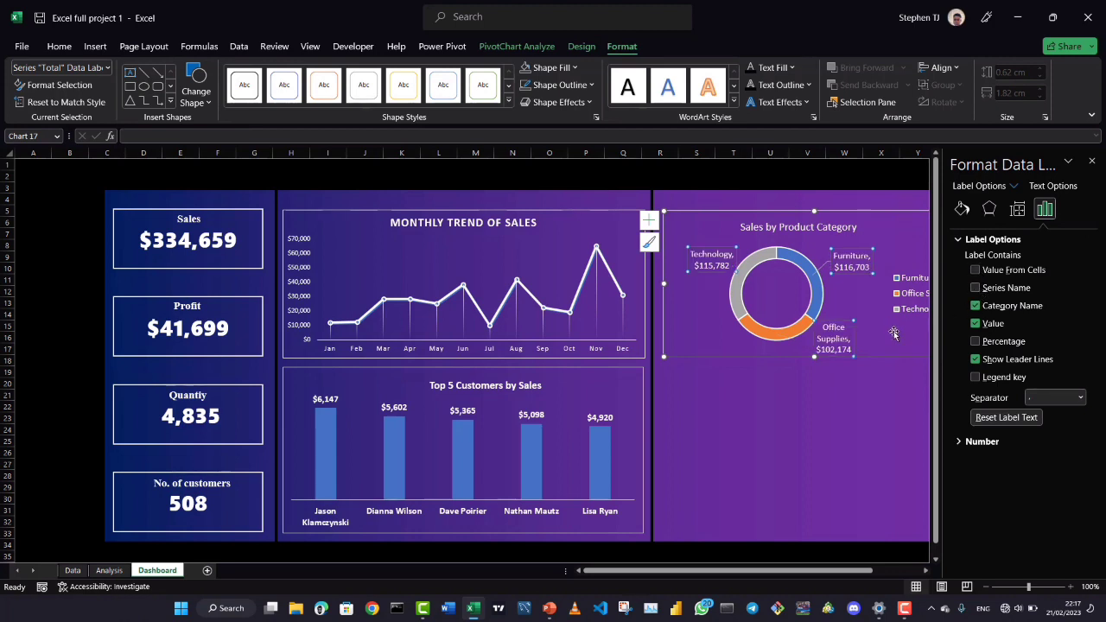
left_click(976, 306)
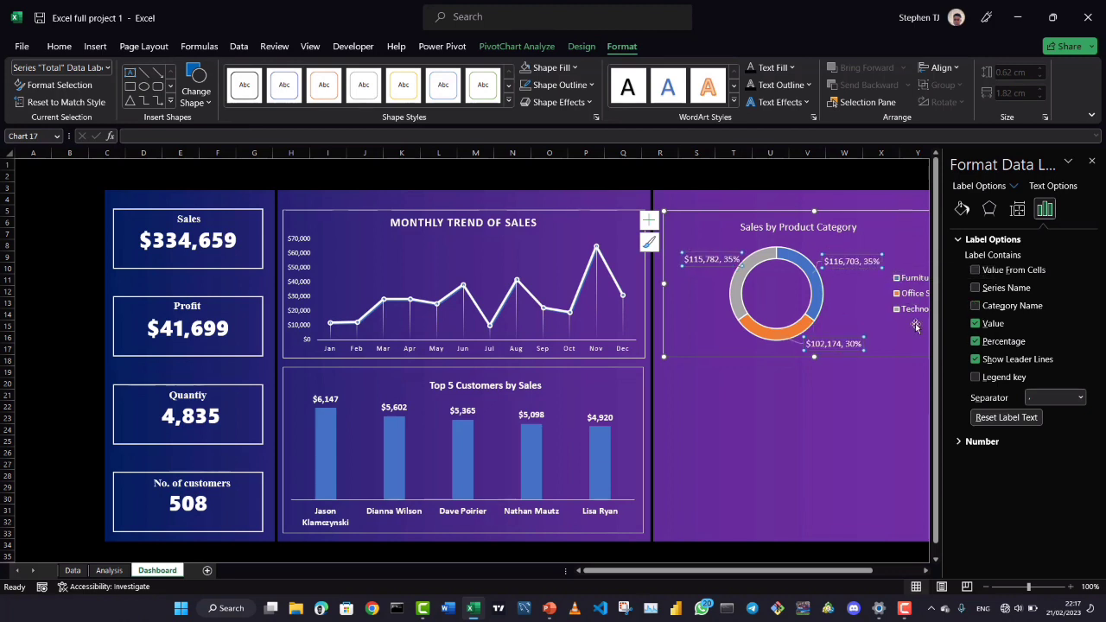
Remove the value from the doughnut chart's data labels, leaving only the percentage, and close the formatting pane
left_click(974, 324)
left_click(839, 400)
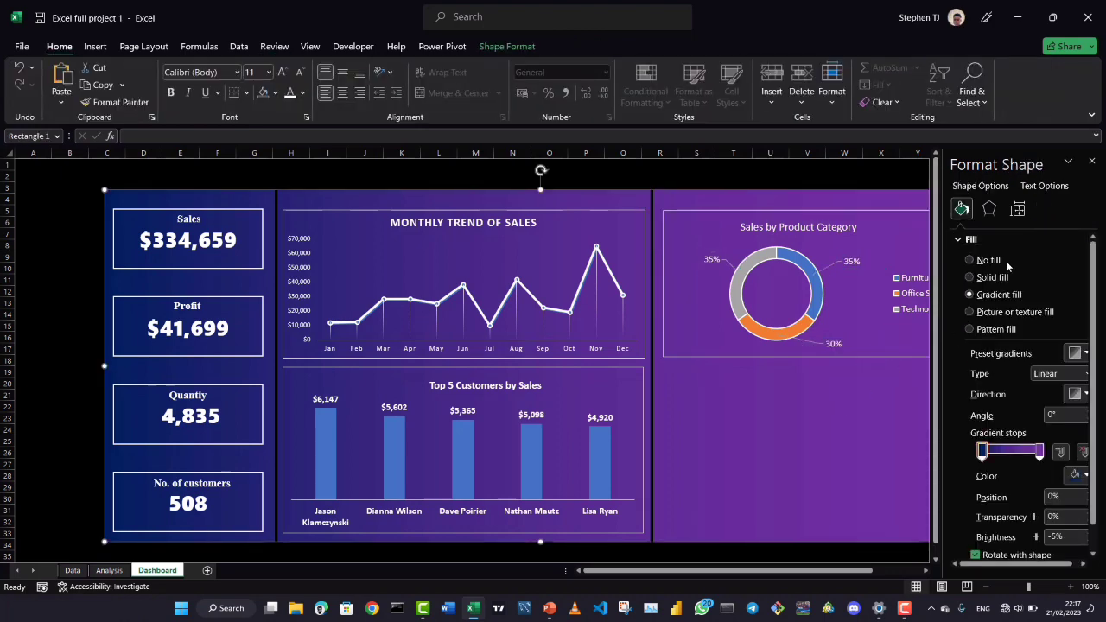
left_click(1091, 160)
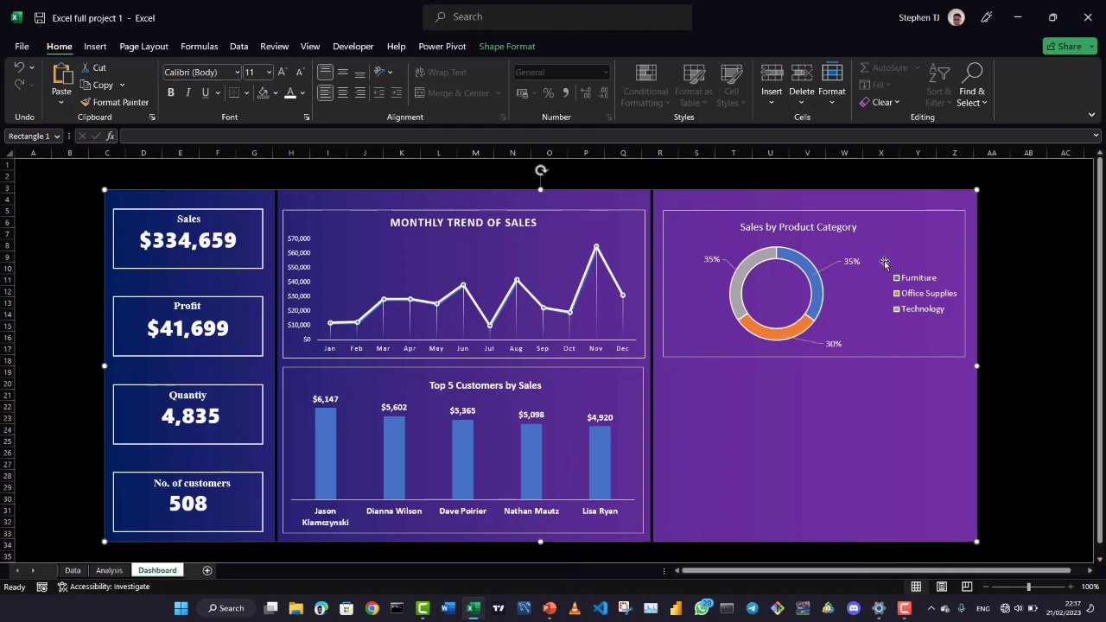
left_click(853, 263)
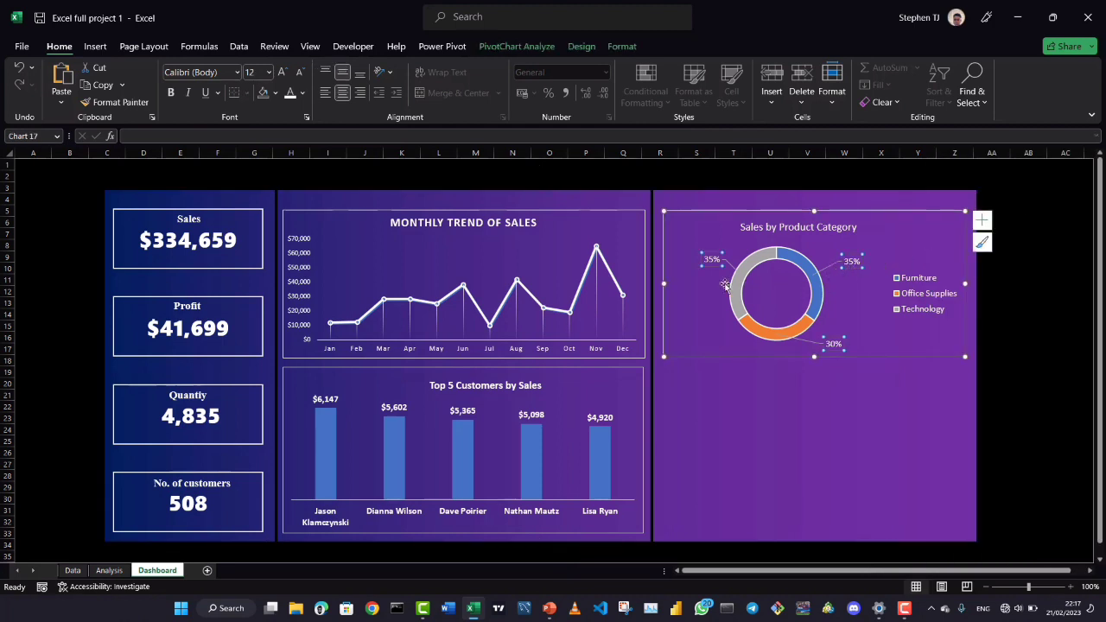
left_click(774, 400)
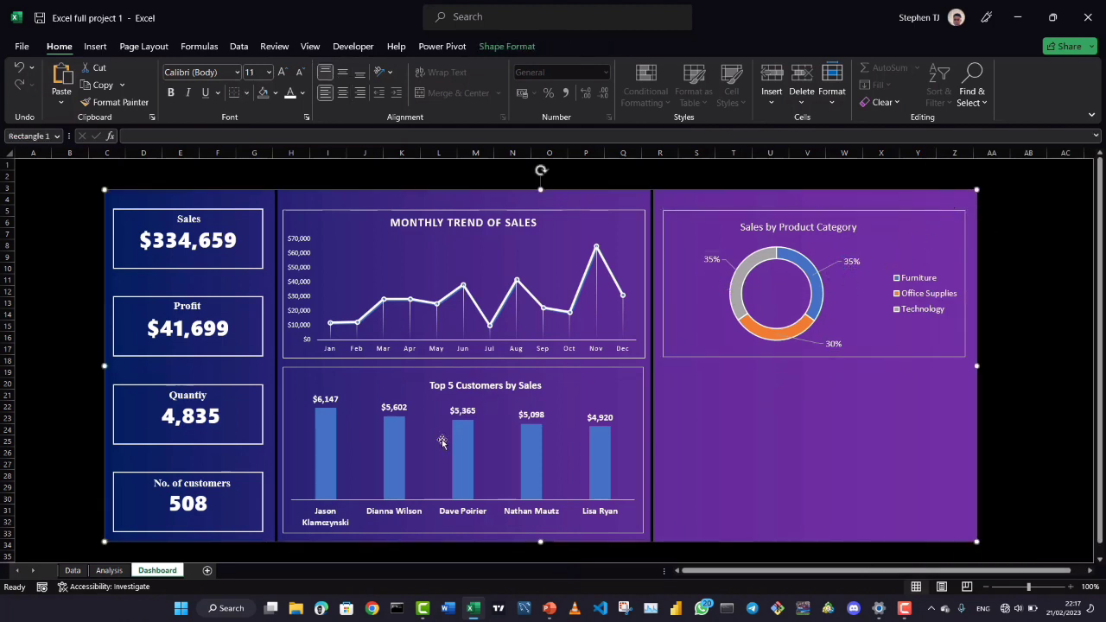
Insert a Clustered Bar PivotChart from the Order Priority PivotTable on the Analysis sheet
left_click(109, 571)
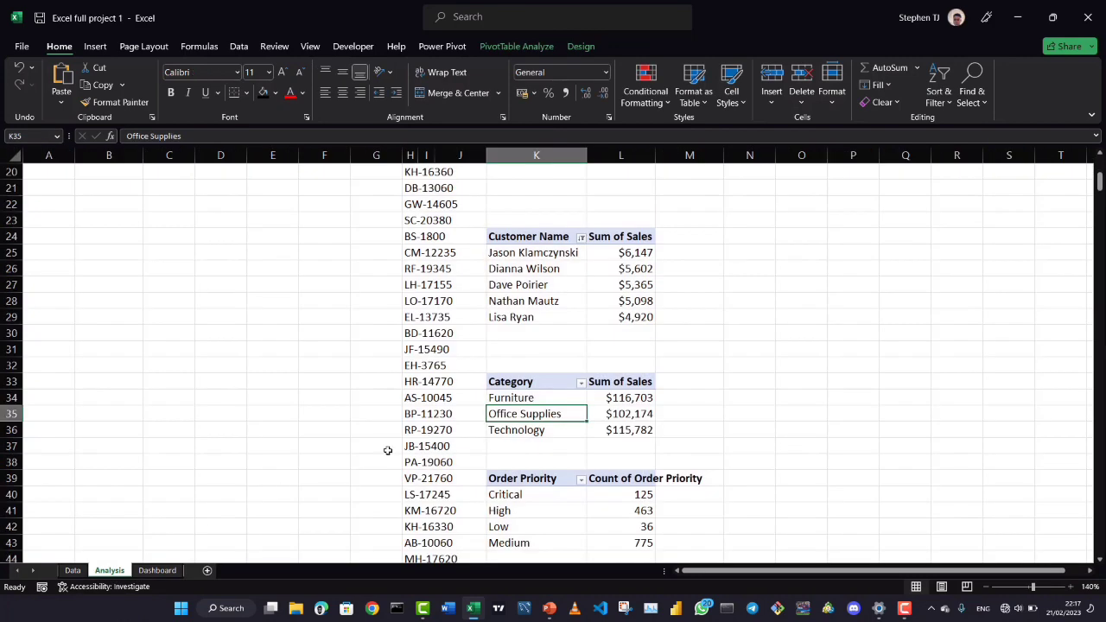
scroll(645, 364, "down", 3)
left_click(517, 350)
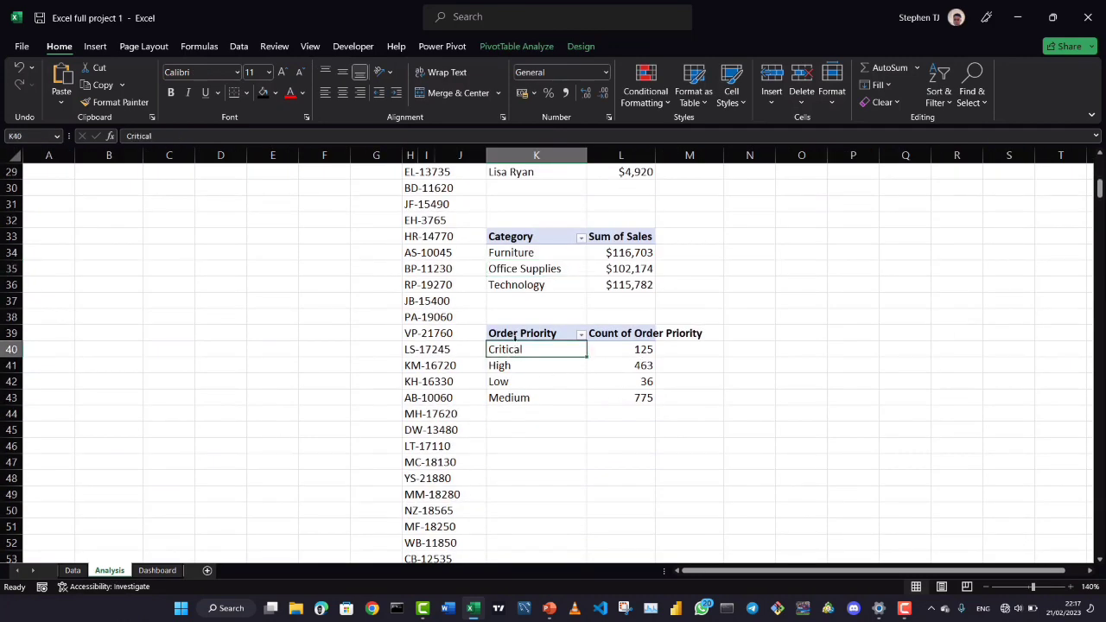
left_click(532, 48)
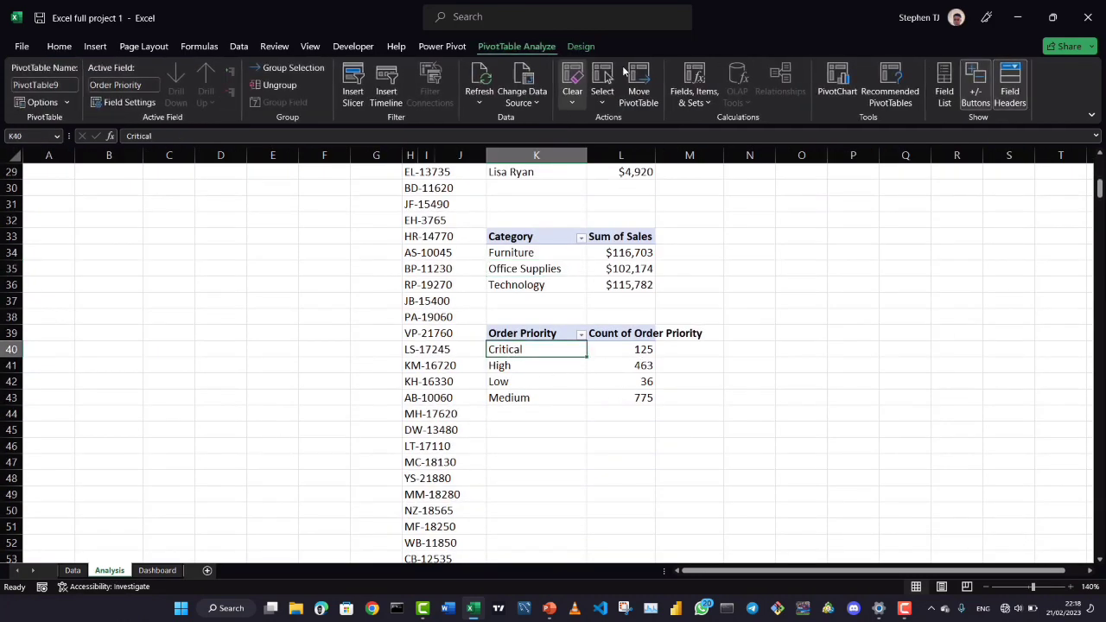
left_click(833, 93)
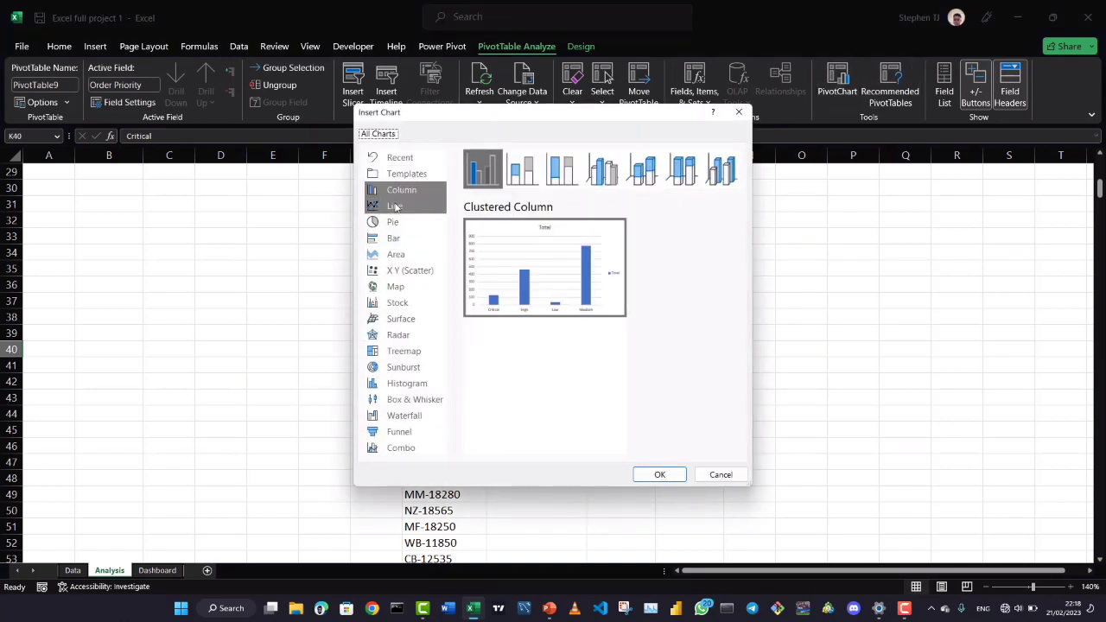
left_click(394, 237)
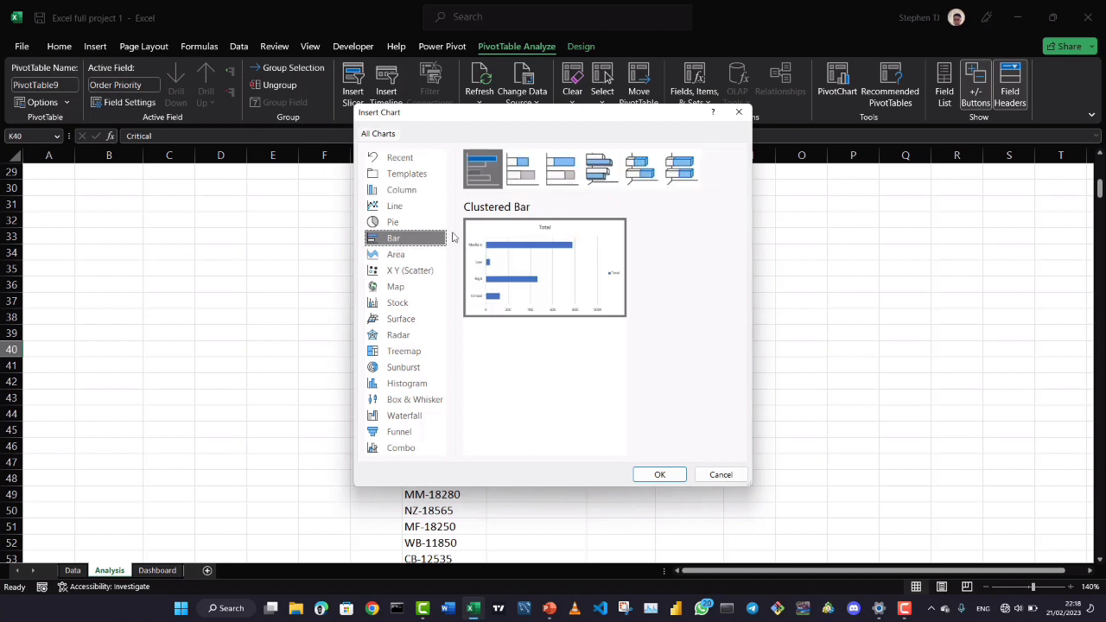
mouse_move(530, 291)
left_click(660, 474)
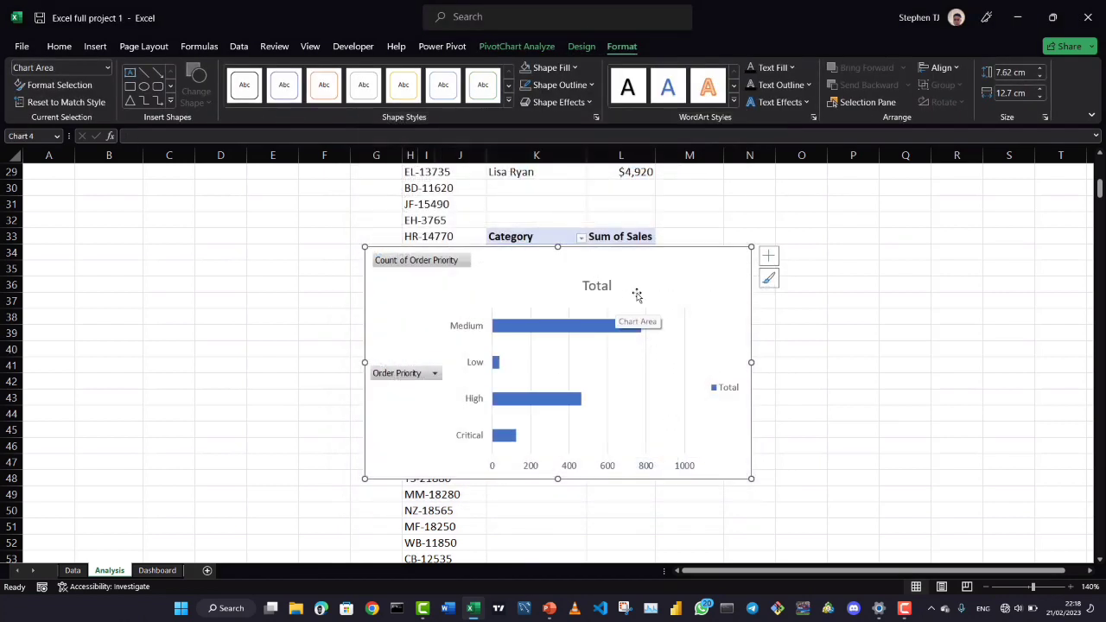
Move the order priority bar chart to the Dashboard sheet and place it directly below the doughnut chart
key("Delete")
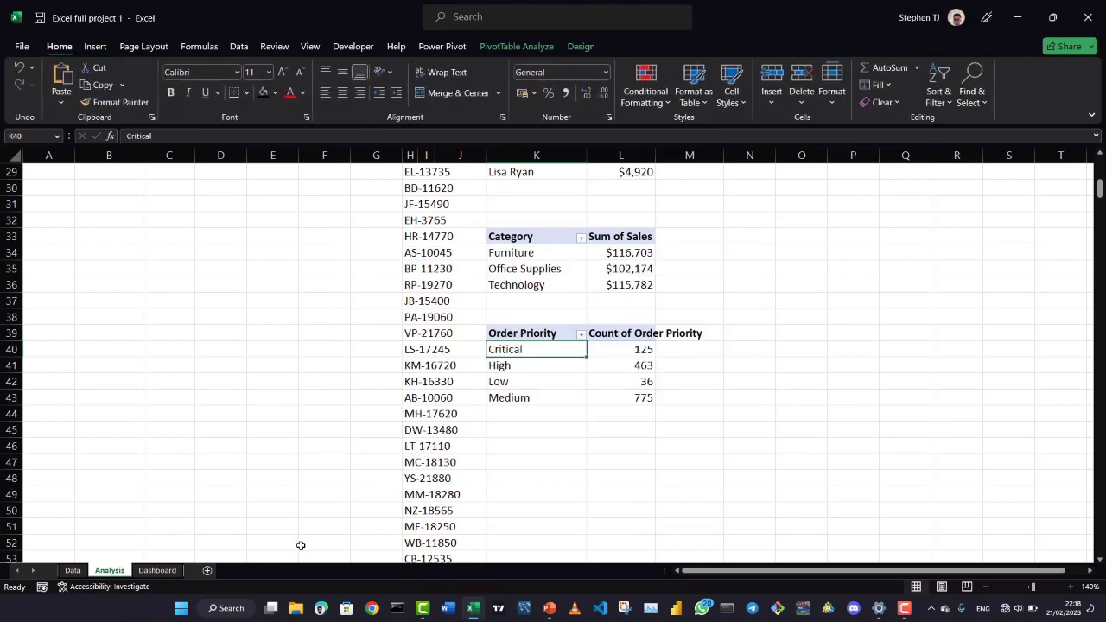
left_click(157, 570)
mouse_move(607, 462)
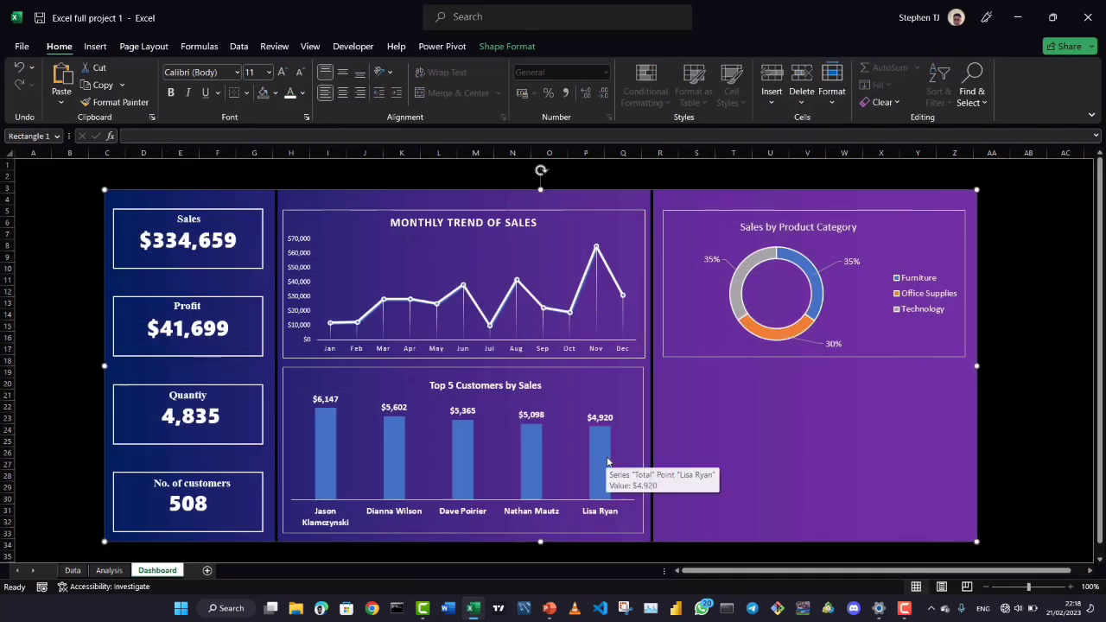
key("ctrl+v")
mouse_move(308, 210)
left_mouse_down()
mouse_move(831, 431)
mouse_move(854, 379)
left_mouse_up()
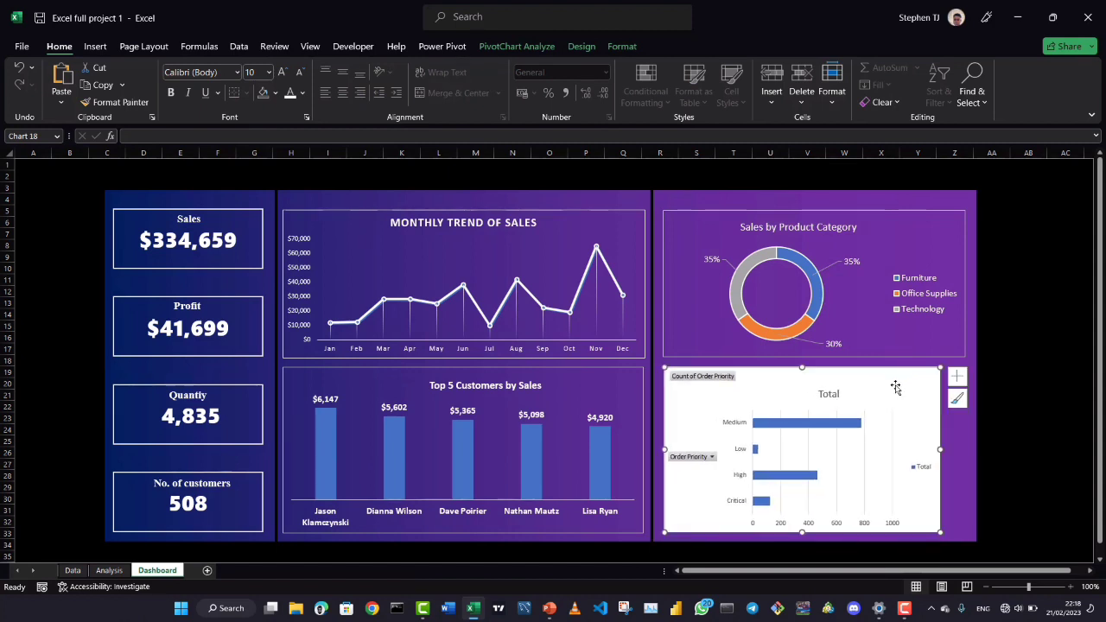
Widen the order priority chart to align with the doughnut chart's right edge and hide all its field buttons
left_click_drag(943, 449, 966, 449)
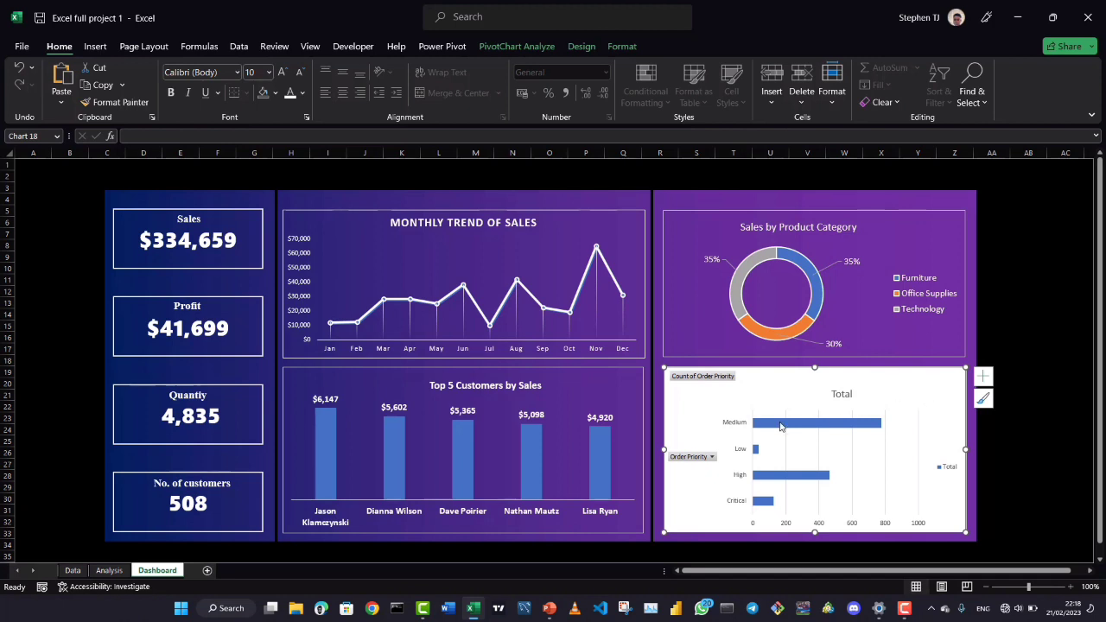
right_click(699, 384)
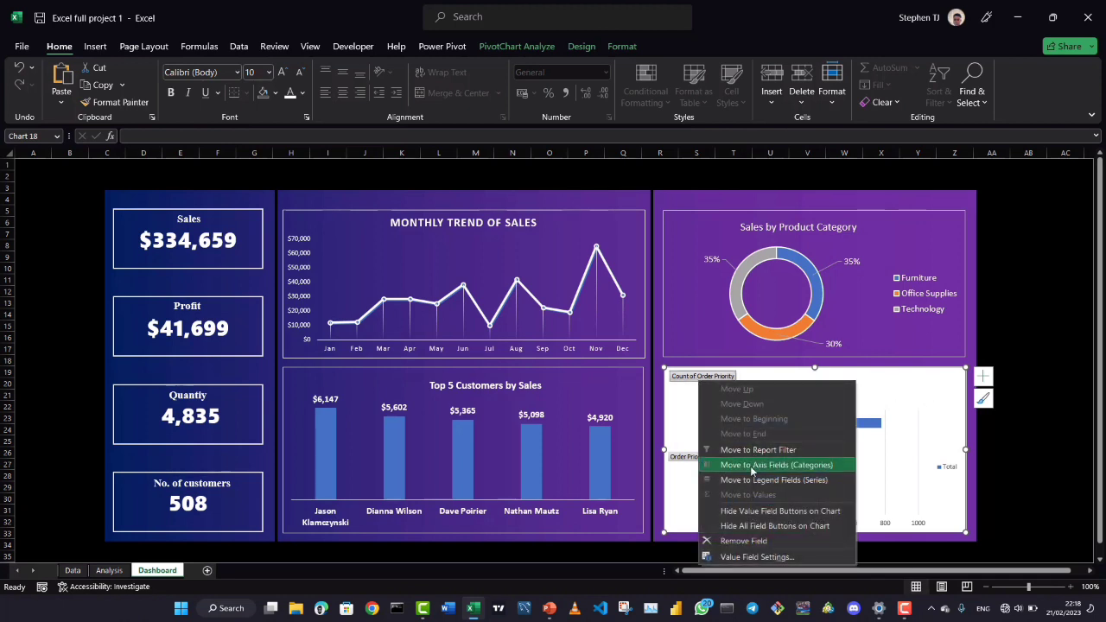
left_click(751, 527)
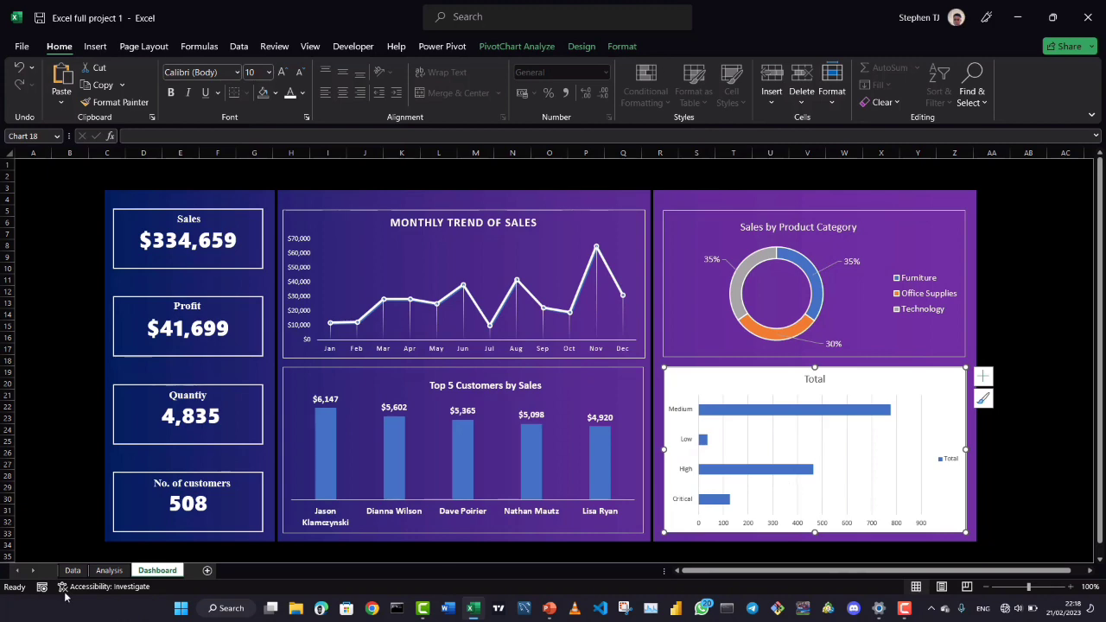
Sort the Order Priority PivotTable by count from largest to smallest and check the bar order on the Dashboard
left_click(109, 570)
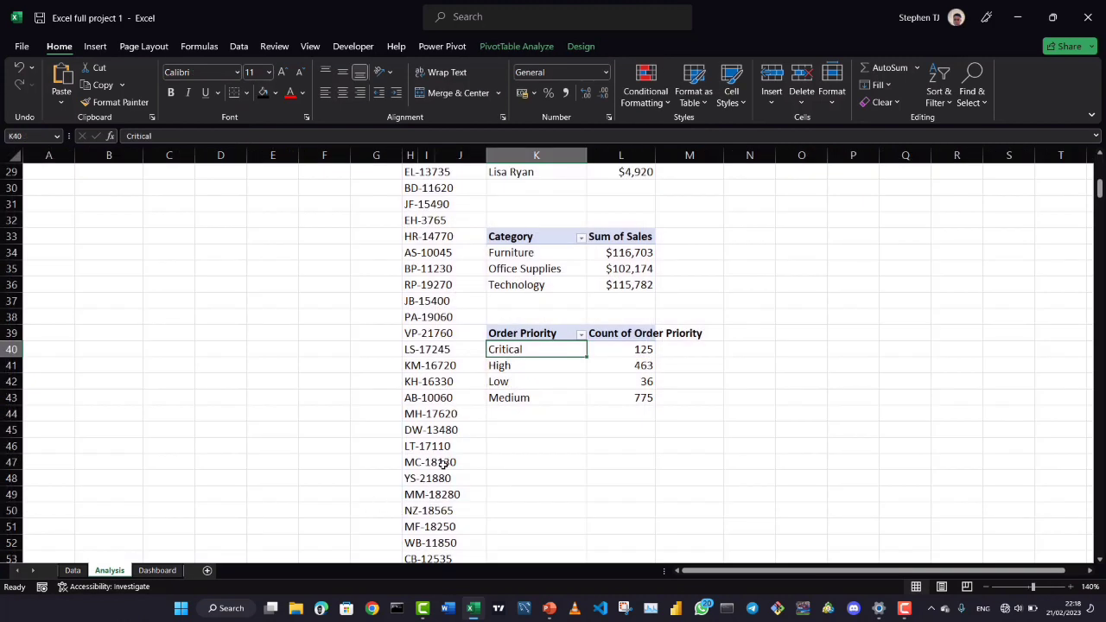
right_click(519, 381)
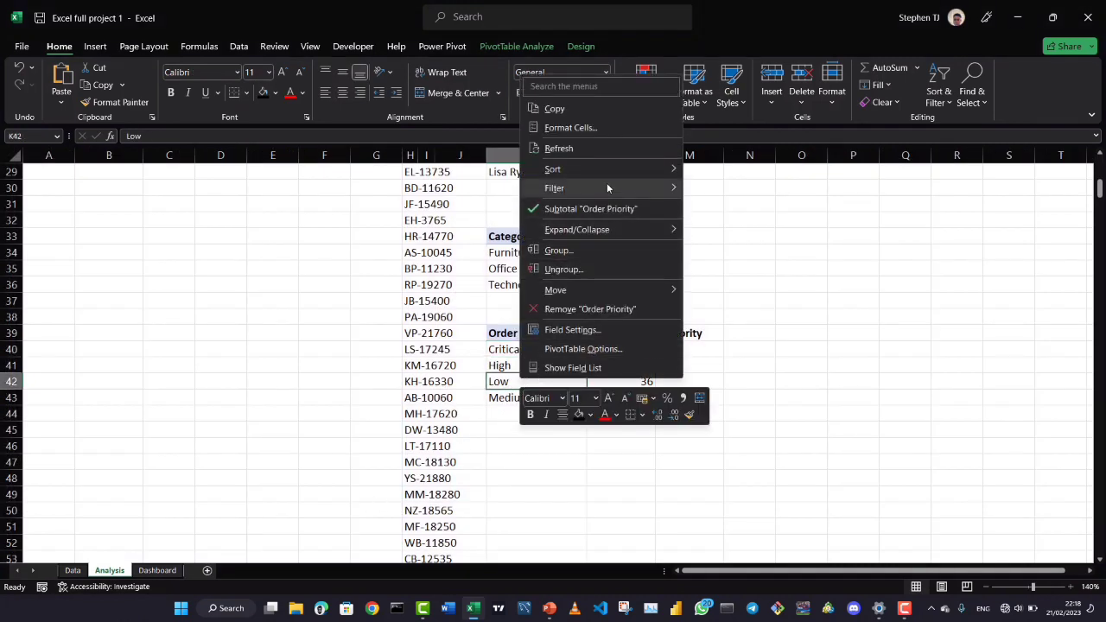
mouse_move(593, 169)
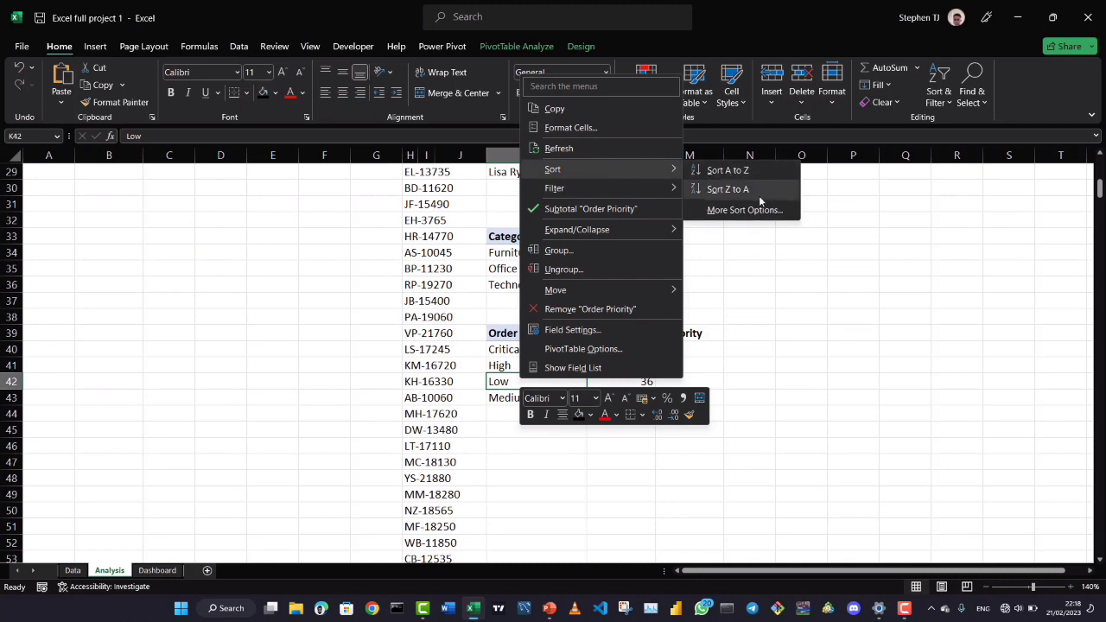
left_click(678, 347)
left_click(644, 349)
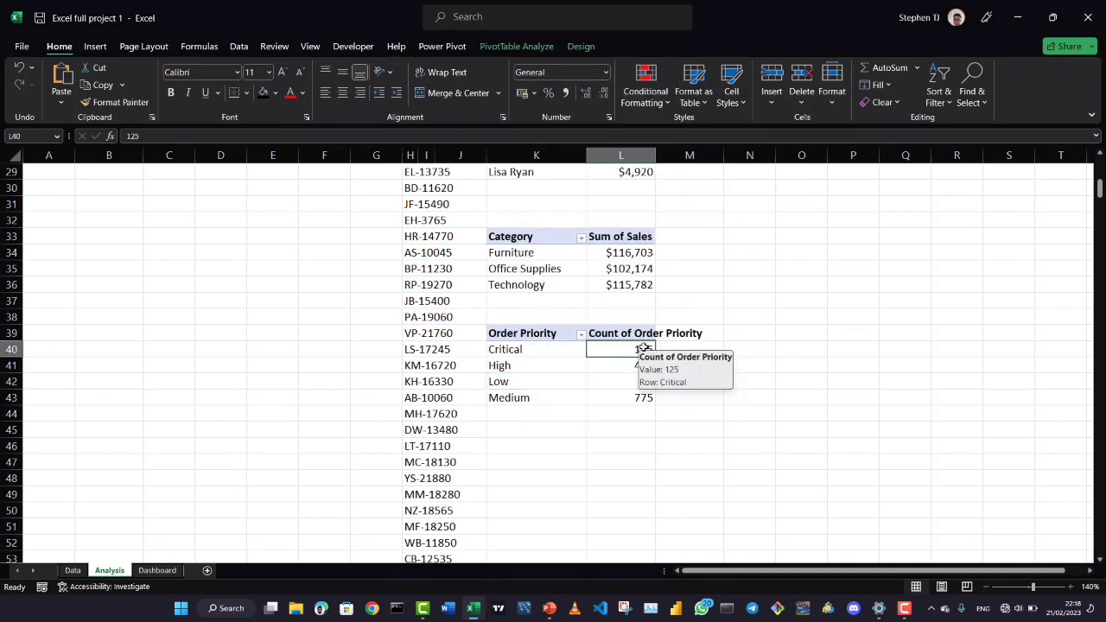
right_click(643, 347)
mouse_move(701, 200)
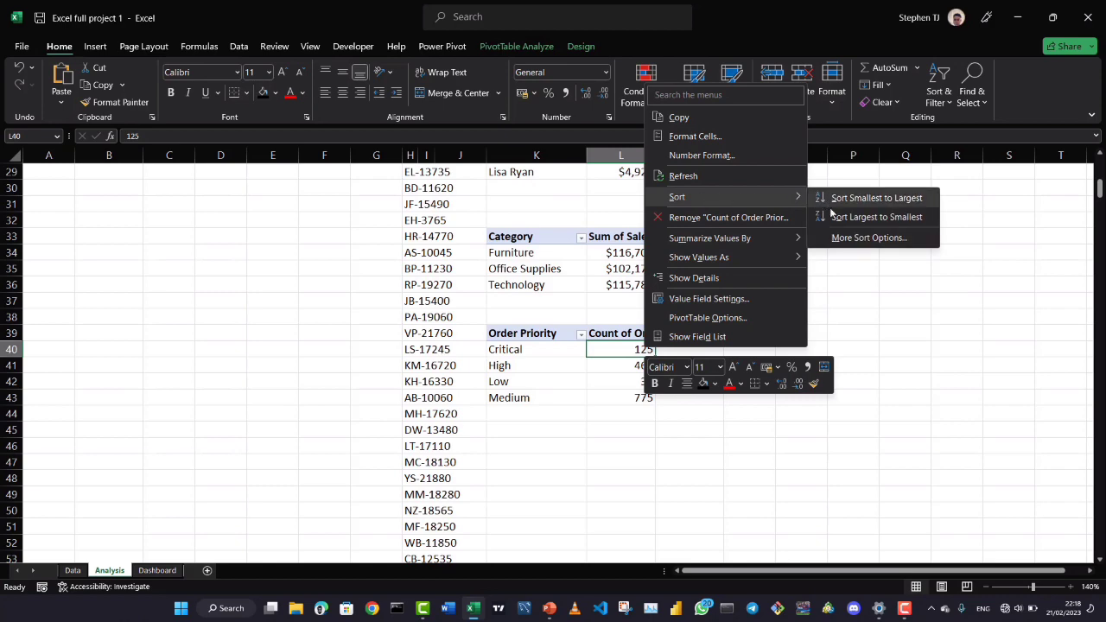
left_click(843, 216)
left_click(157, 572)
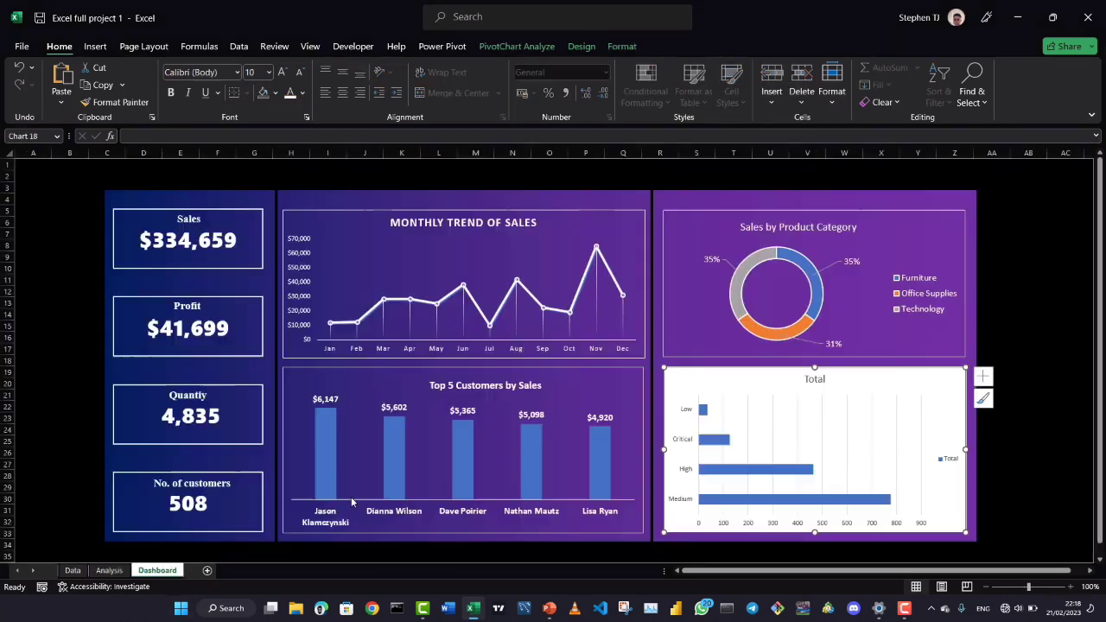
Sort the Order Priority PivotTable by count from smallest to largest and return to the Dashboard sheet
left_click(109, 570)
right_click(622, 368)
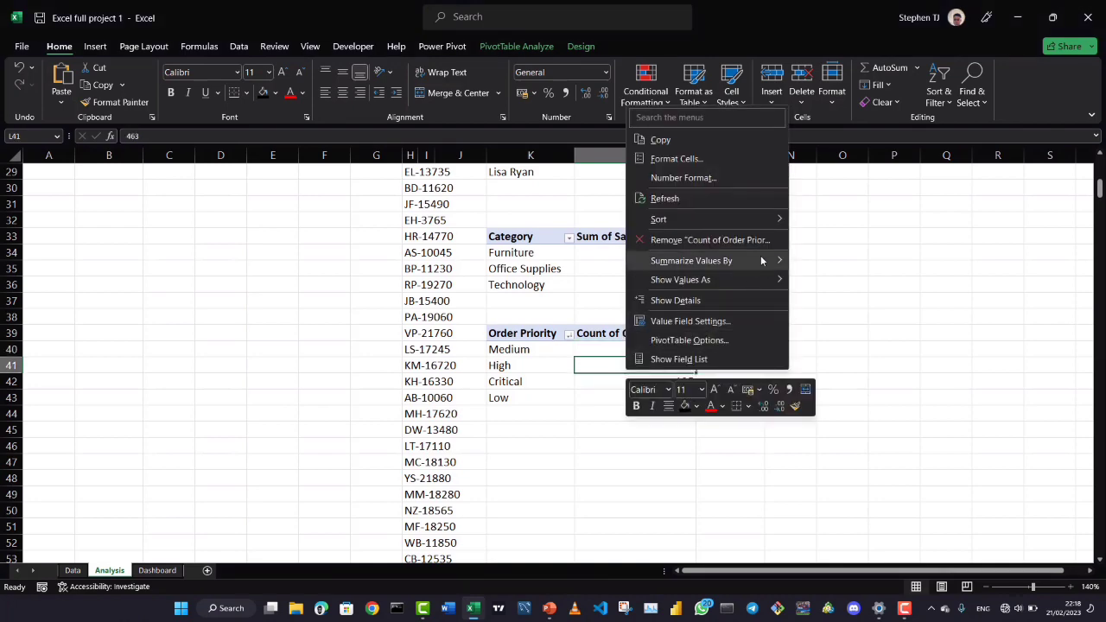
mouse_move(707, 219)
left_click(830, 220)
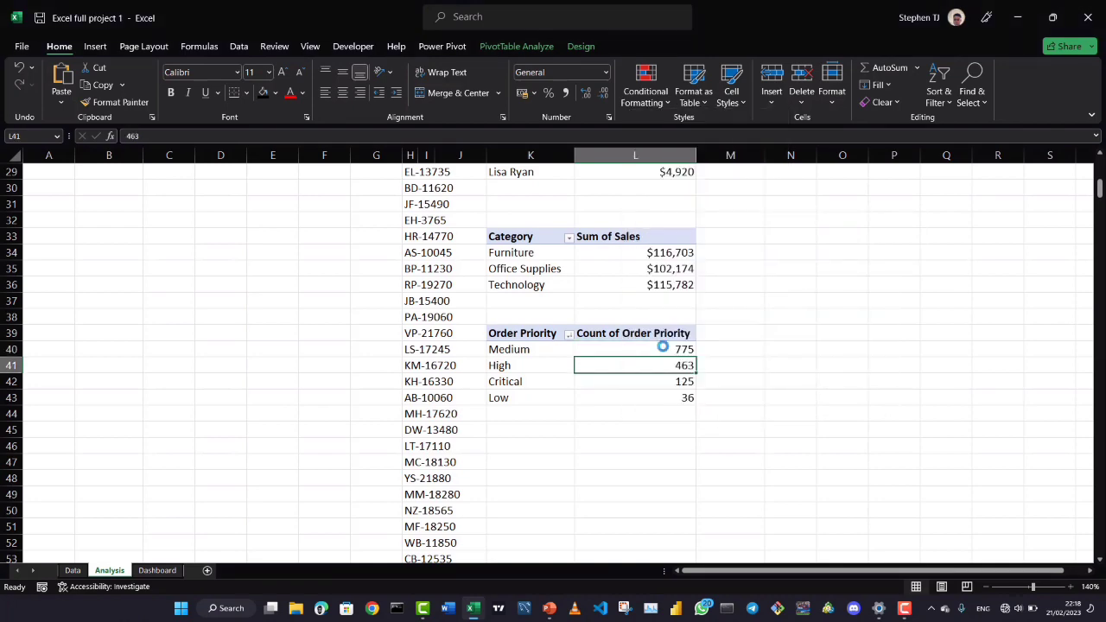
left_click(171, 567)
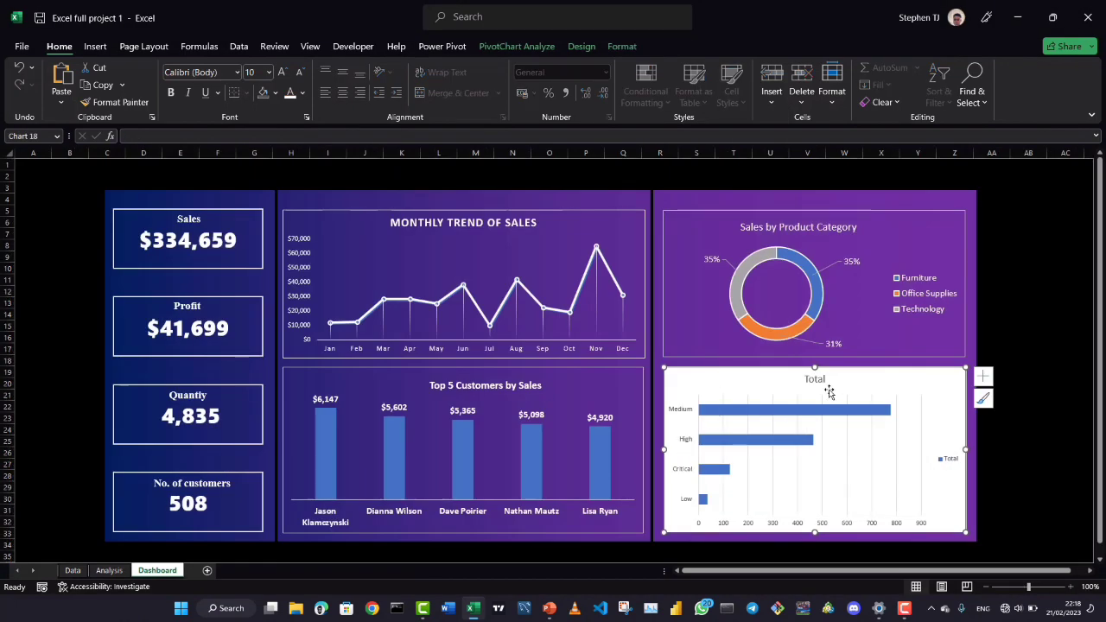
Set the order priority chart's background to No Fill and its text color to white
left_click(622, 47)
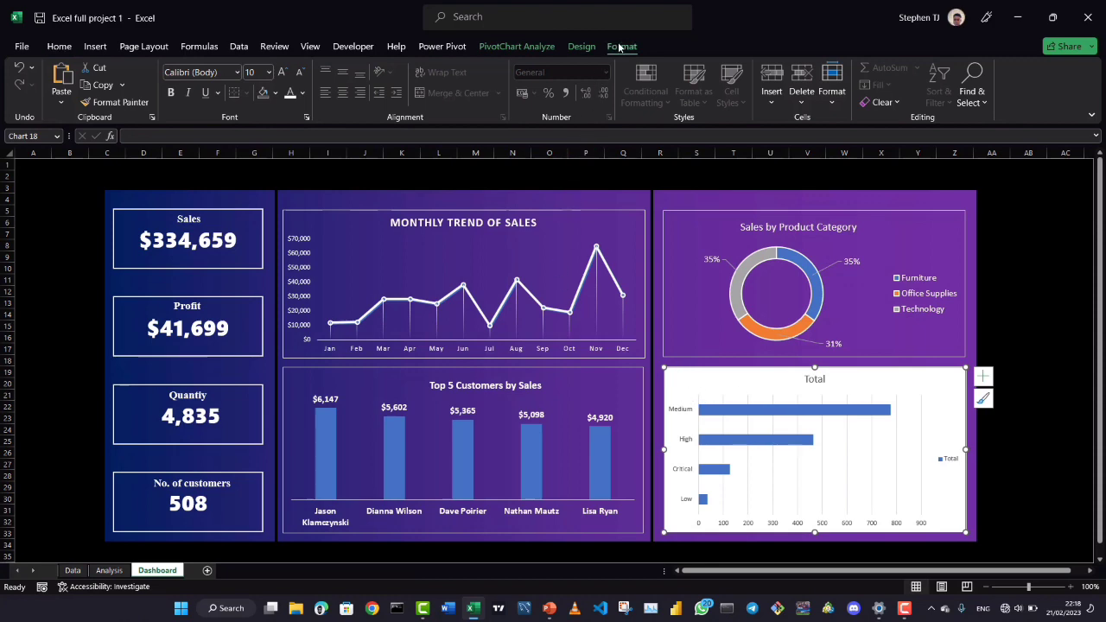
left_click(575, 69)
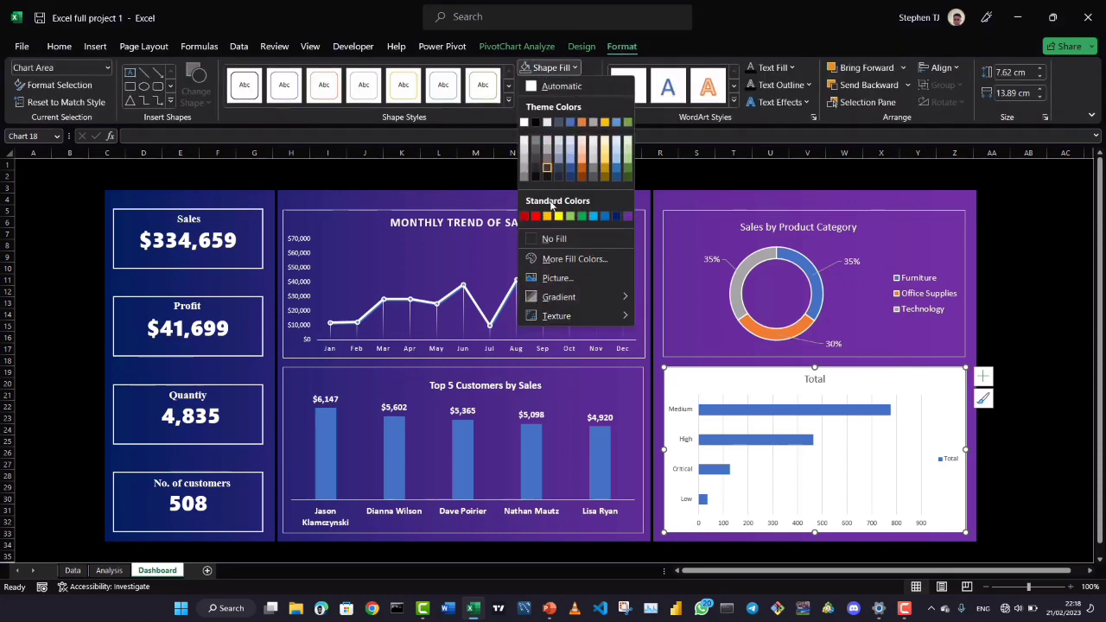
left_click(533, 245)
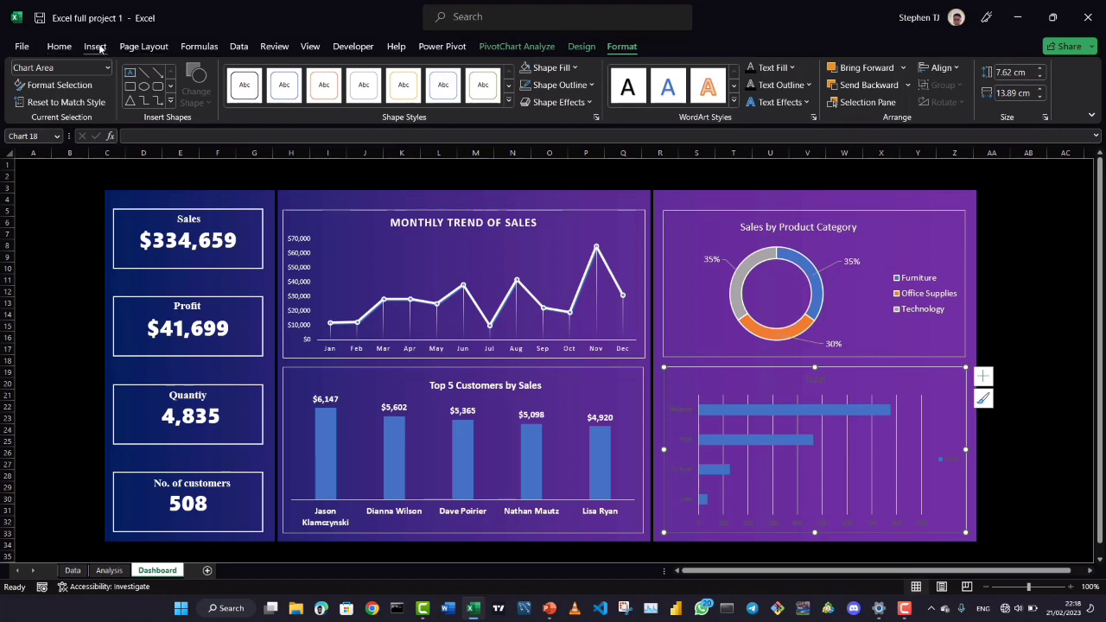
left_click(59, 46)
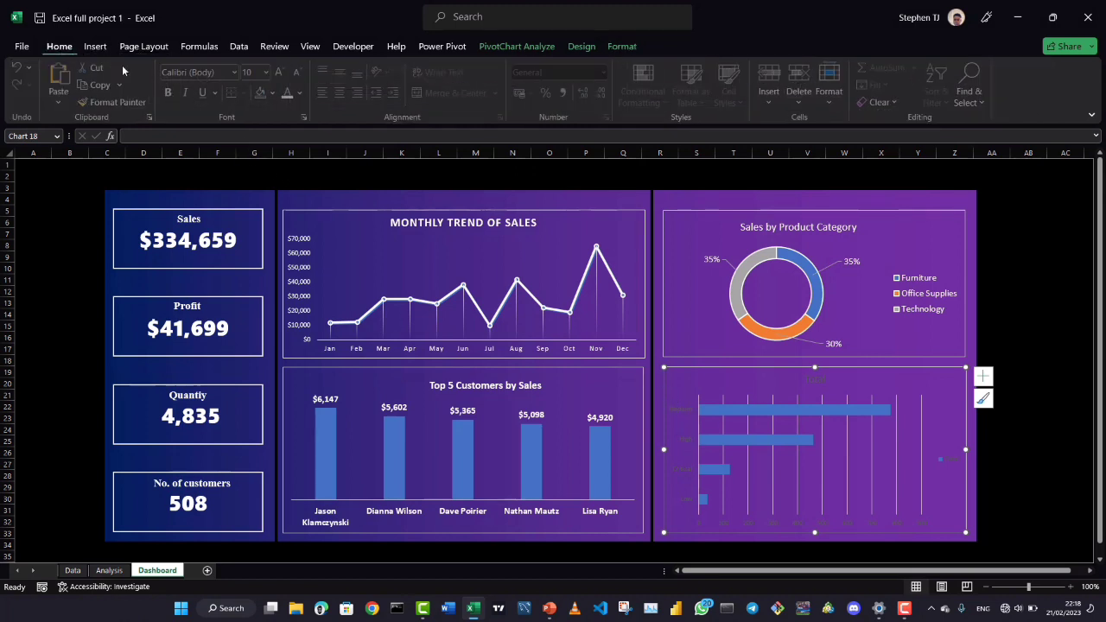
left_click(290, 92)
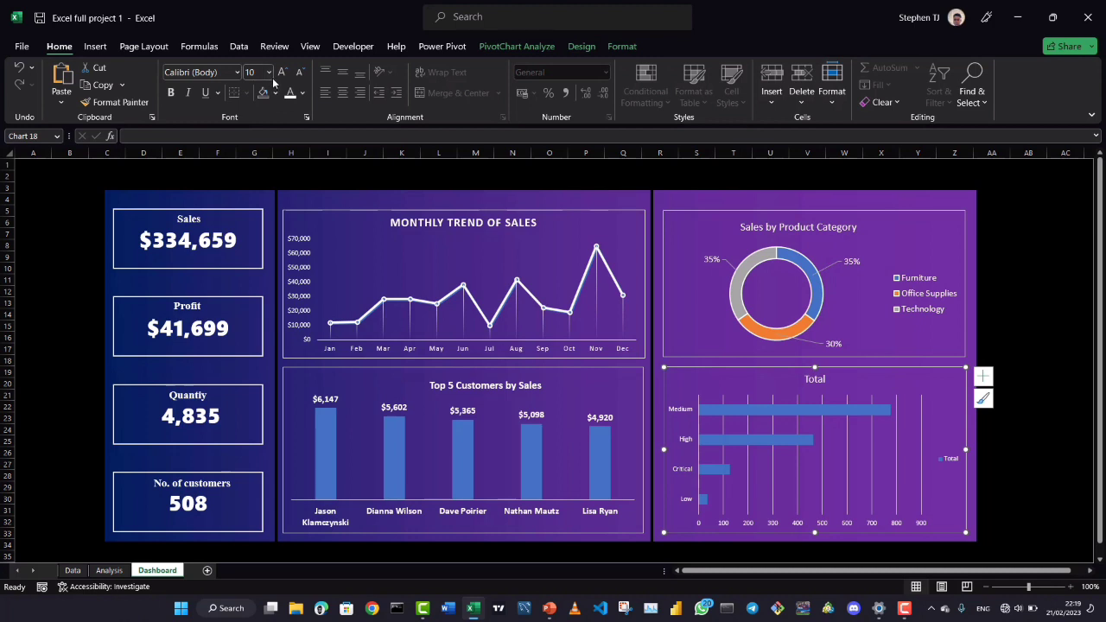
Remove the gridlines from the order priority bar chart and add data labels to its bars
left_click(699, 402)
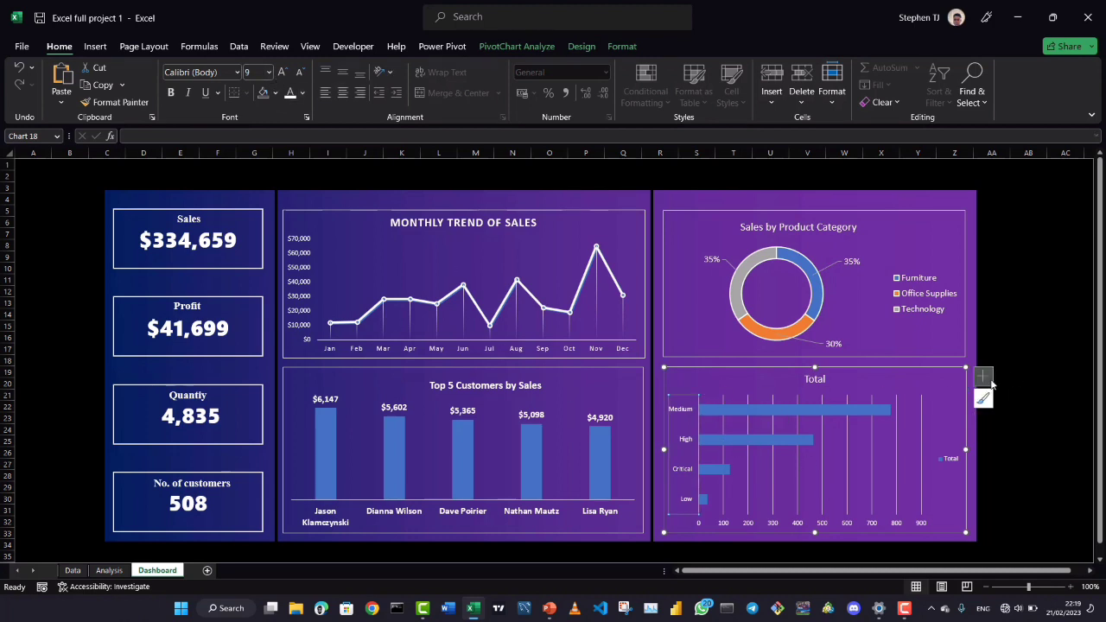
left_click(983, 376)
left_click(1010, 477)
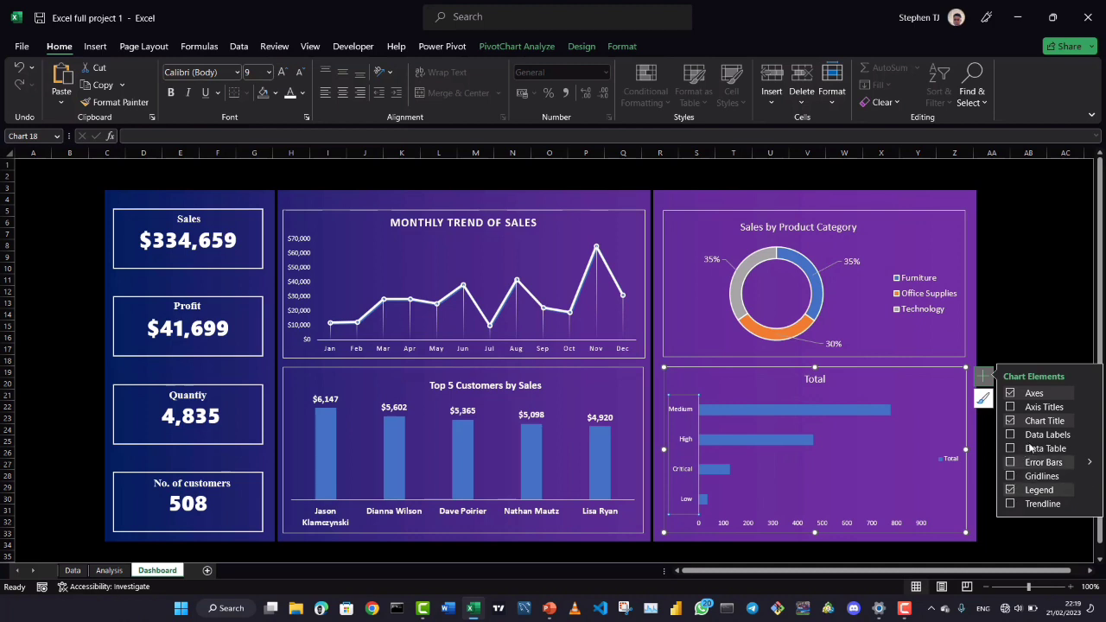
left_click(1010, 434)
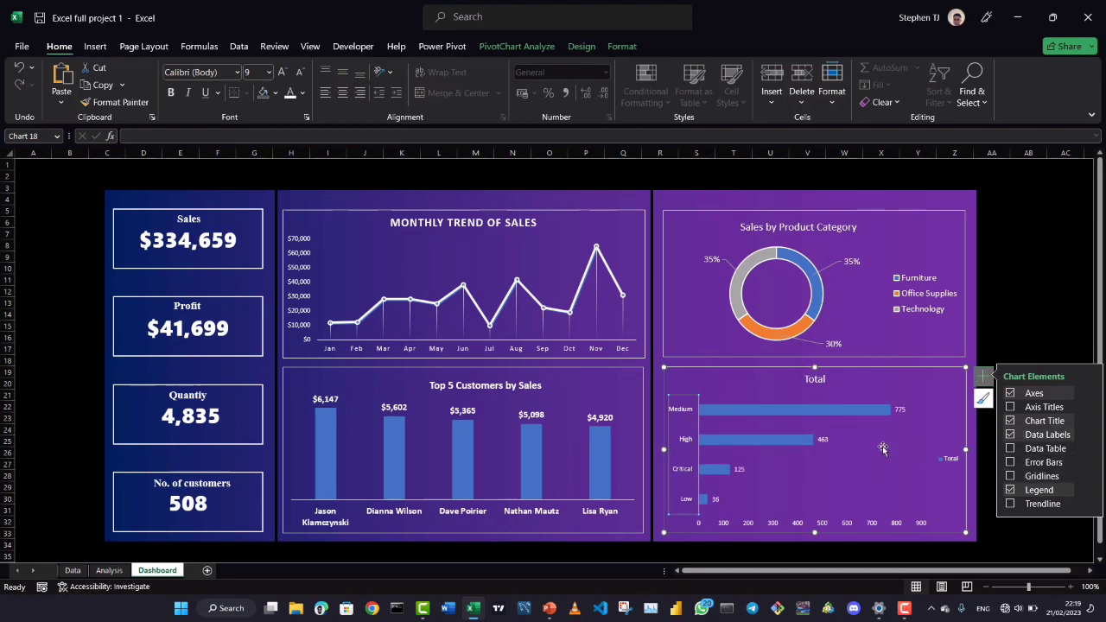
Delete the horizontal value axis from the order priority bar chart
left_click(817, 523)
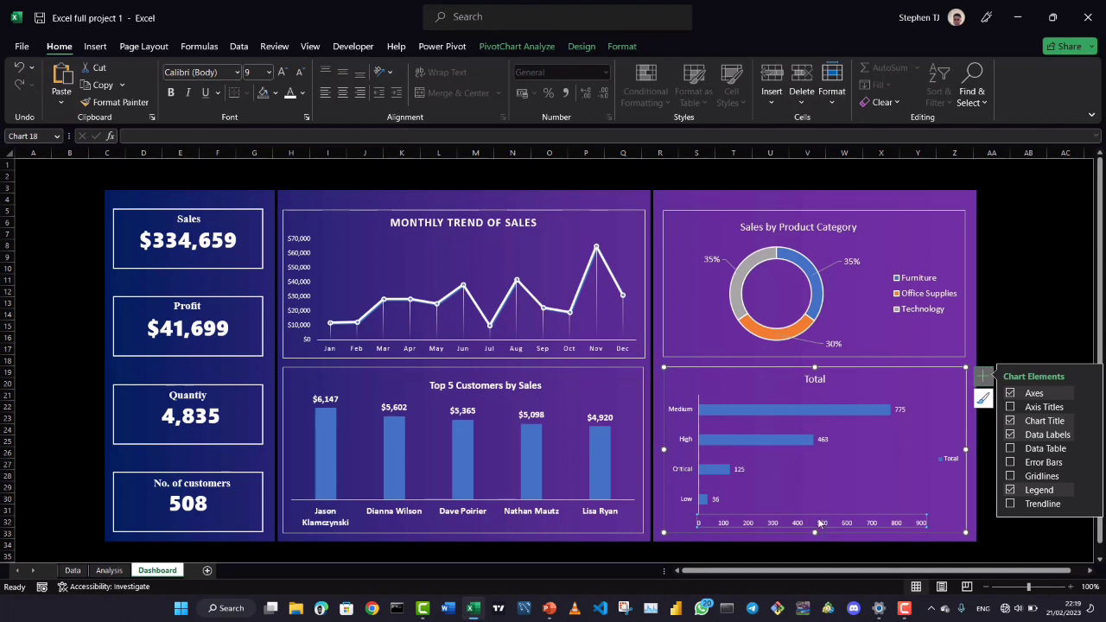
key("Delete")
left_click(948, 459)
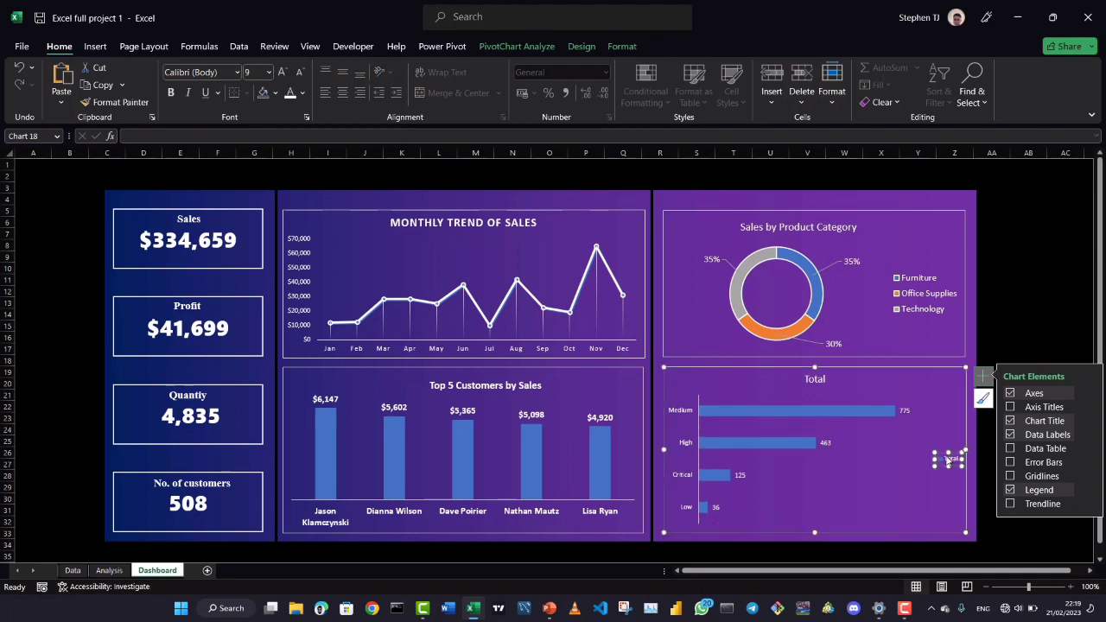
Change the bar chart's title to "Order priority" and close the title formatting pane
double_click(819, 380)
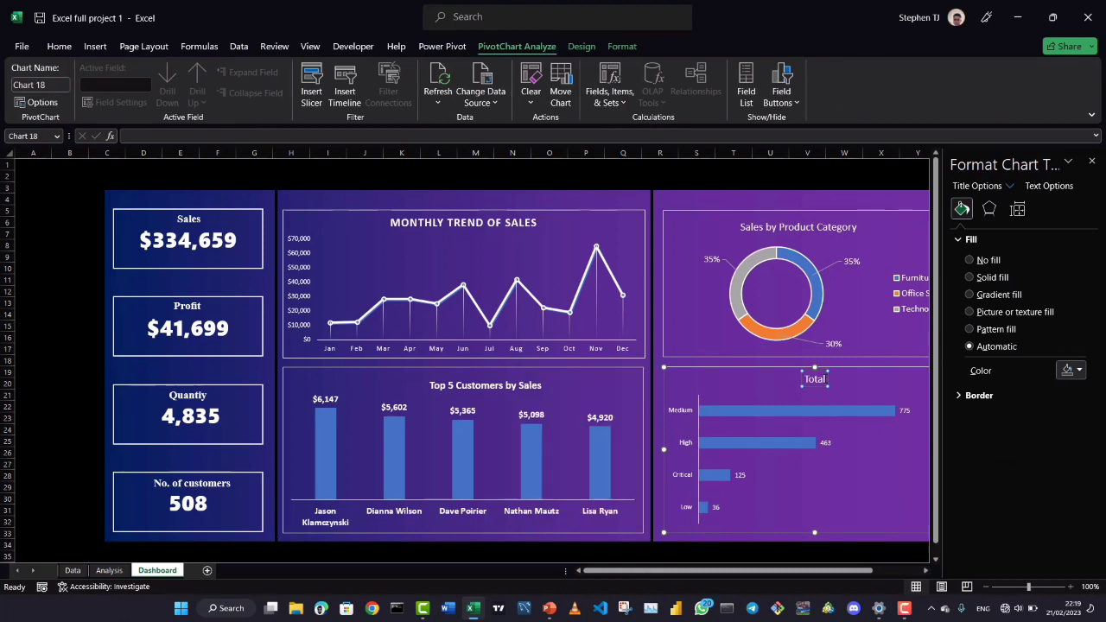
key("BackSpace")
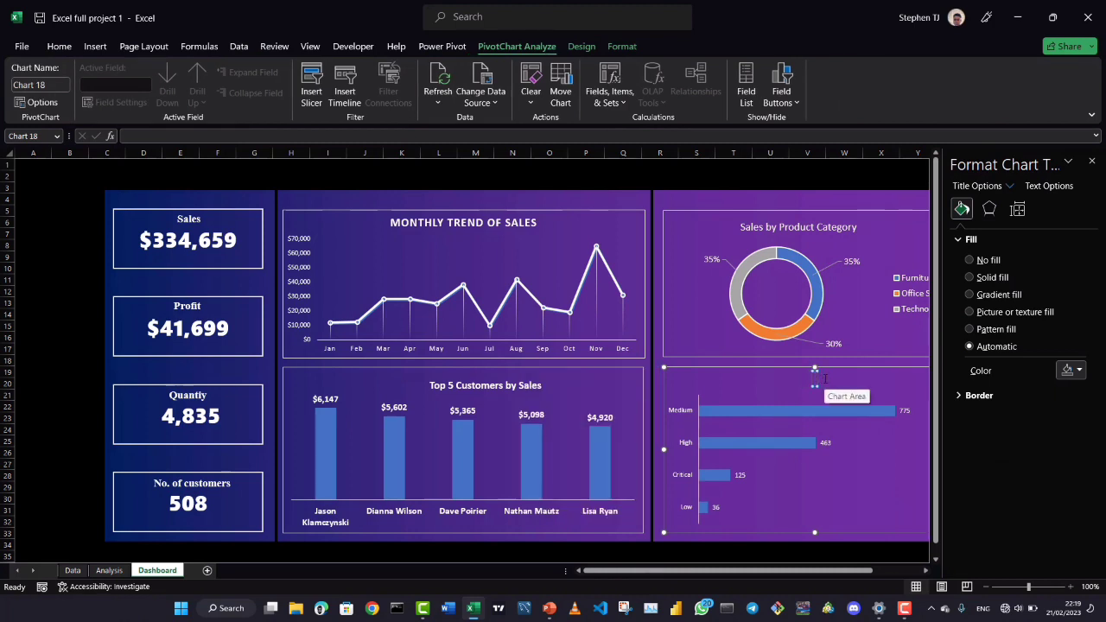
type("Order p")
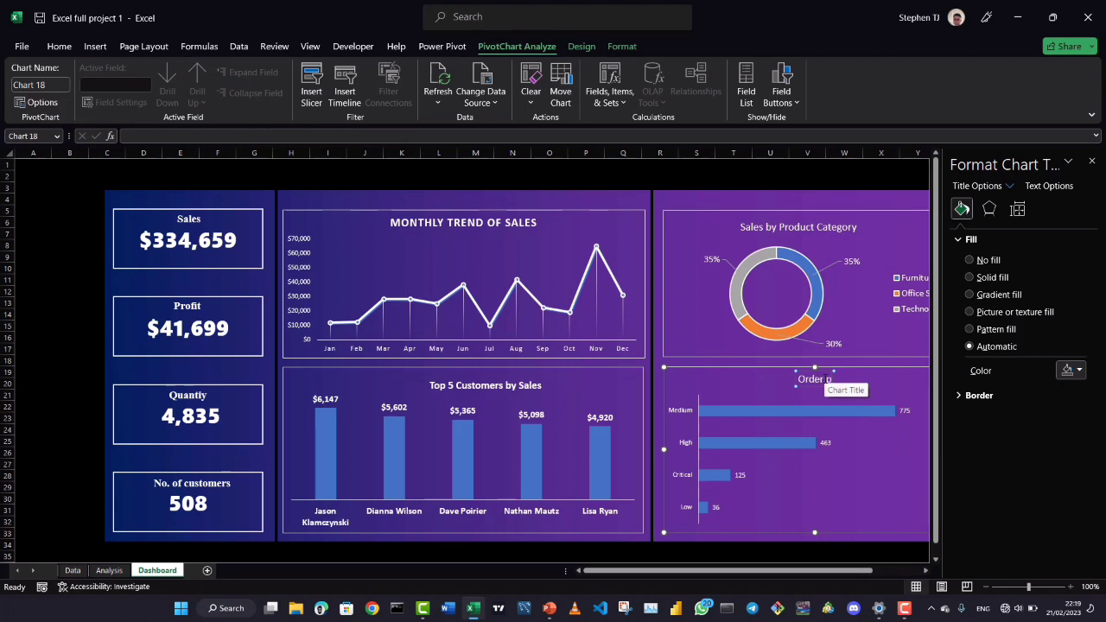
type("riority")
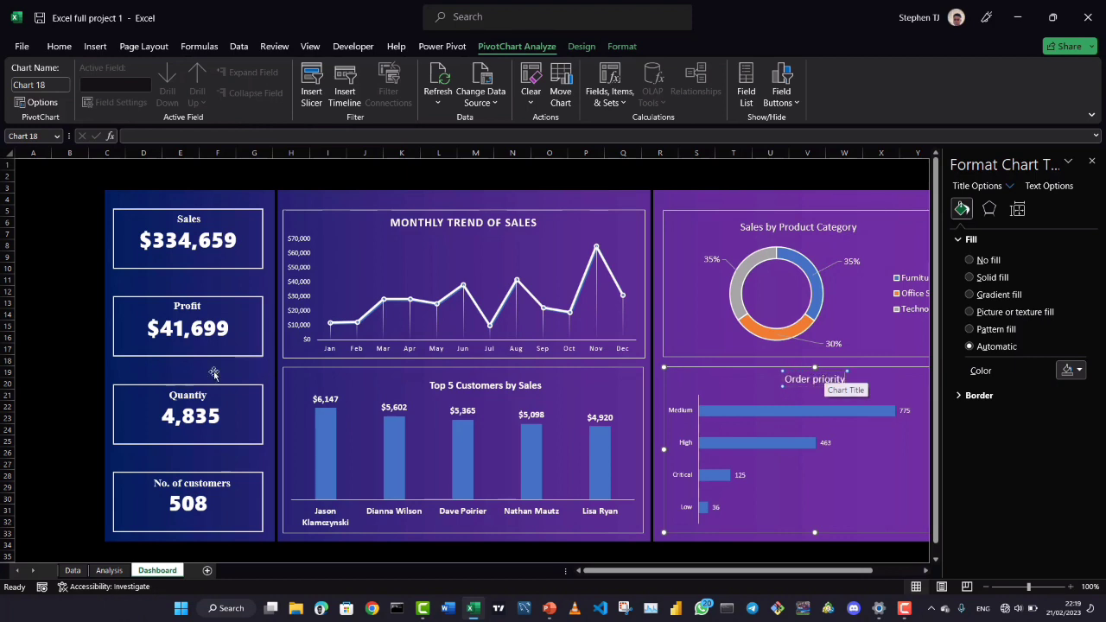
left_click(76, 383)
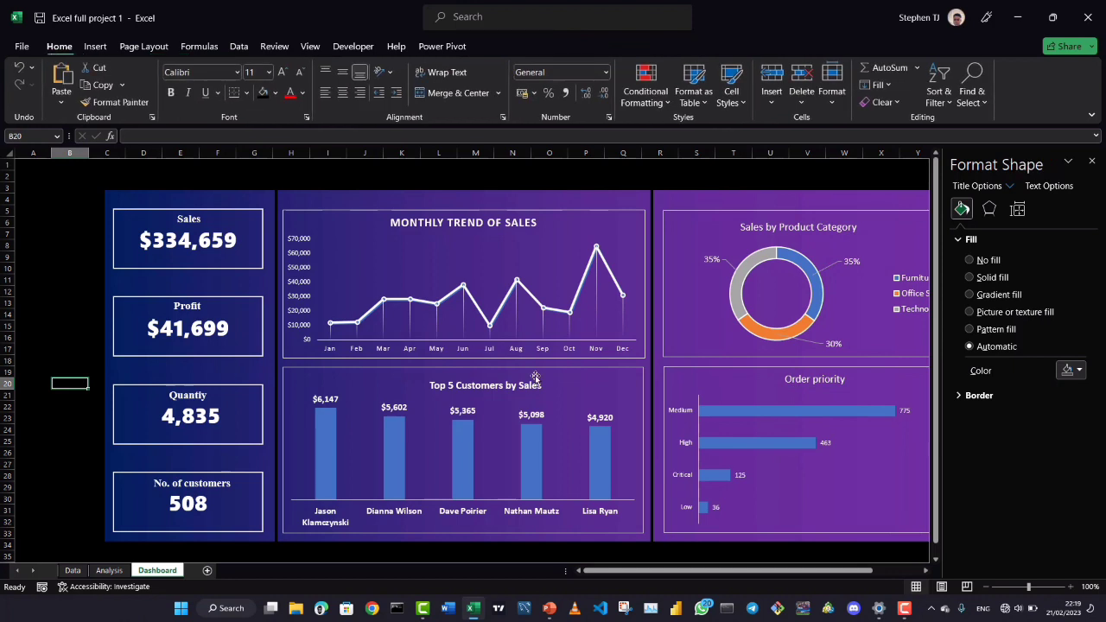
left_click(1092, 161)
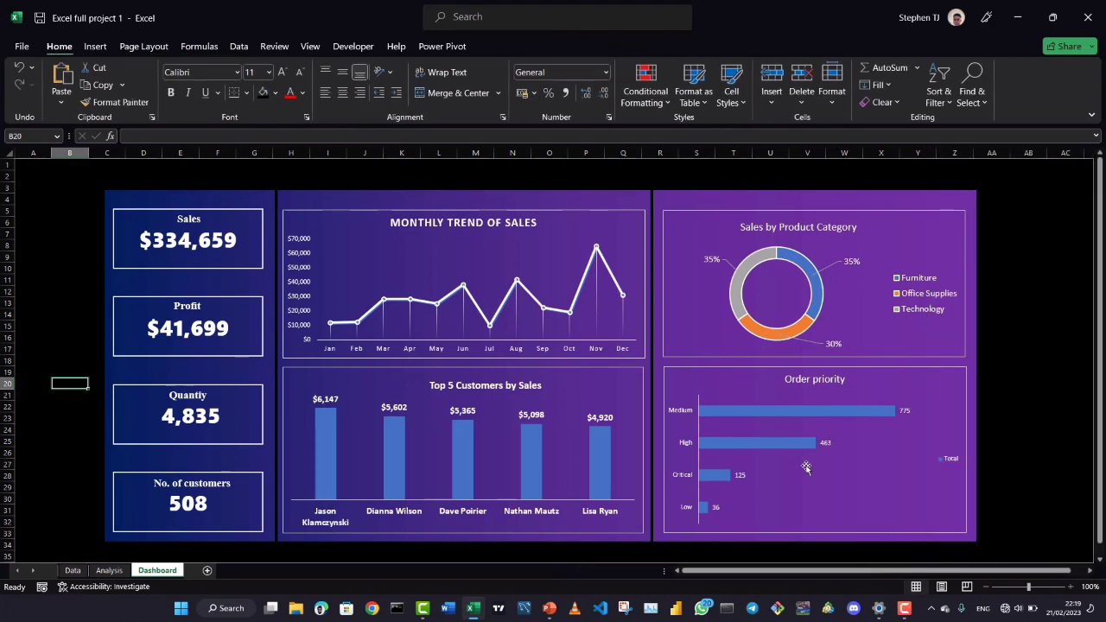
Make the priority category labels of the Order priority chart bold at font size 12
left_click(688, 444)
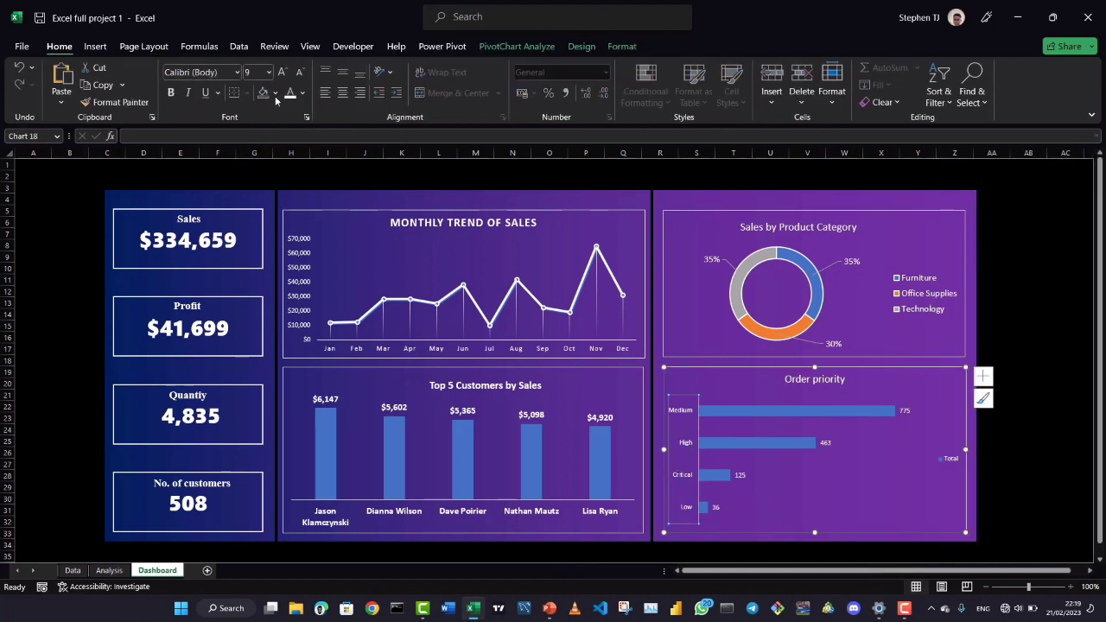
left_click(170, 93)
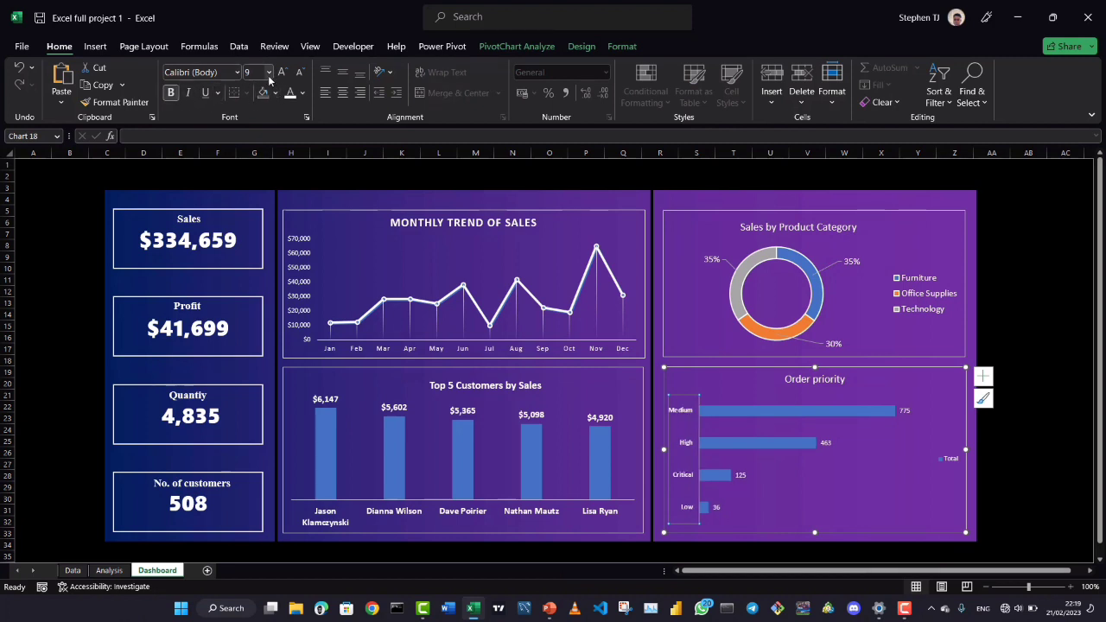
left_click(268, 72)
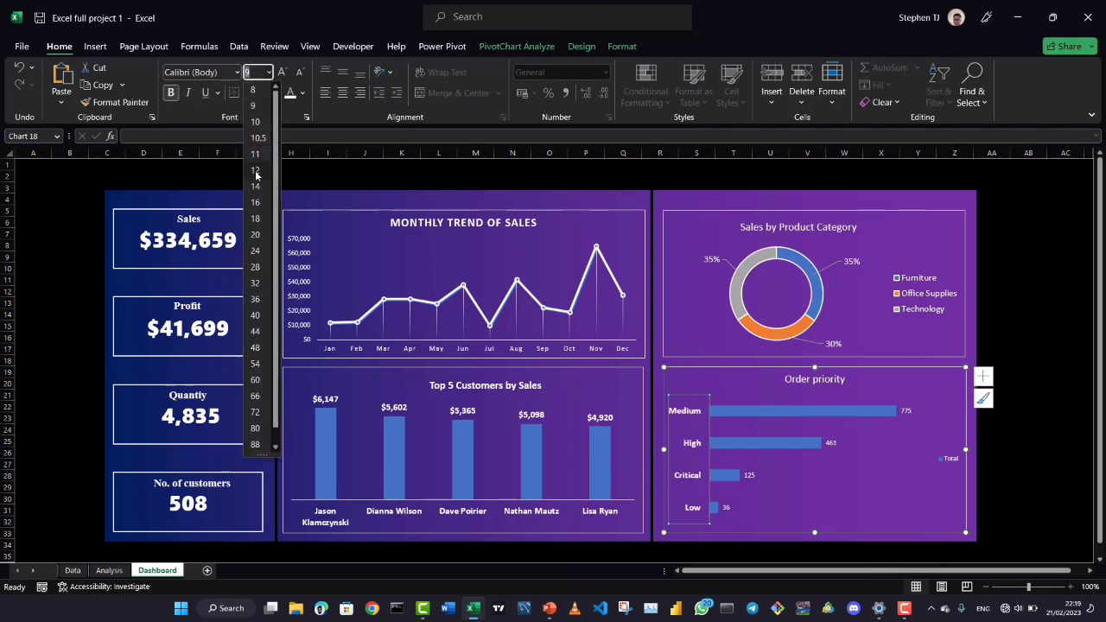
key("Escape")
Set the data labels on the Order priority bars to font size 12 and bold
left_click(746, 477)
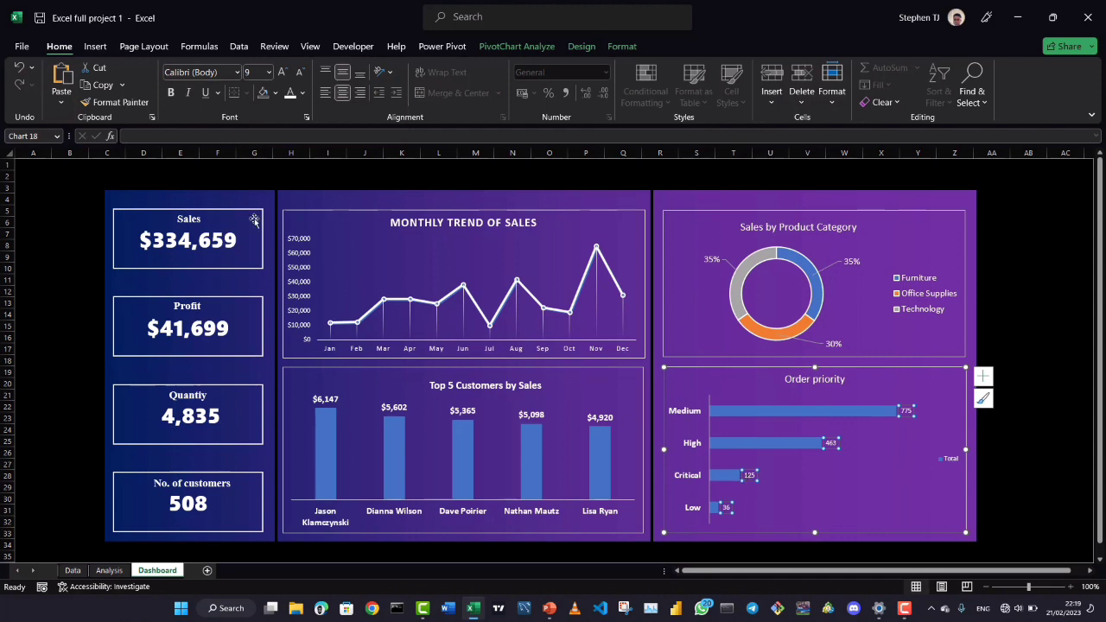
left_click(269, 72)
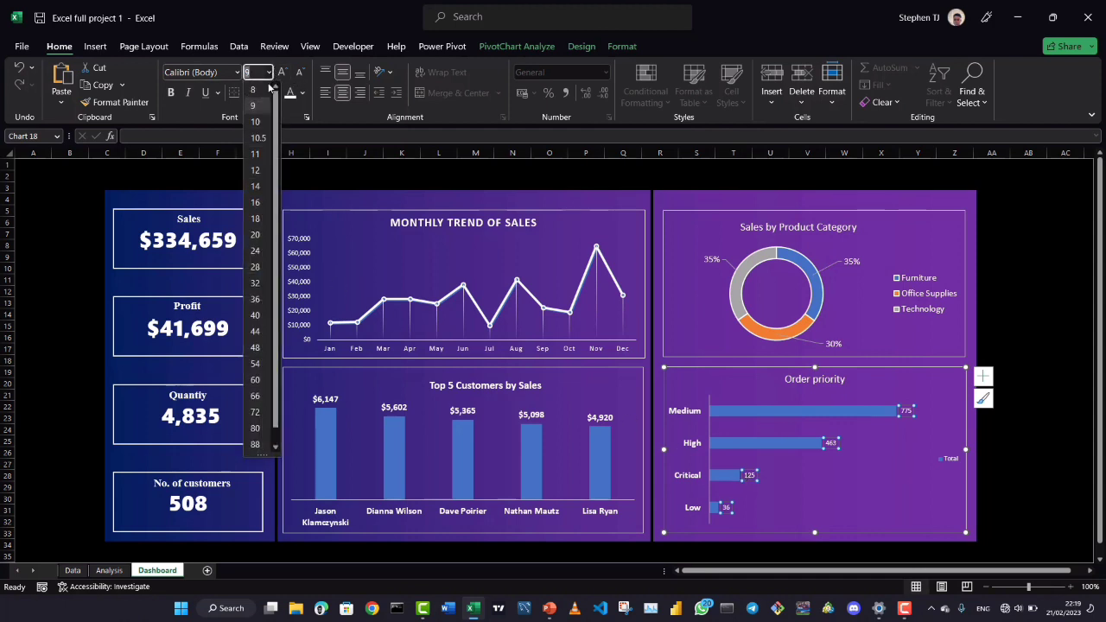
left_click(255, 170)
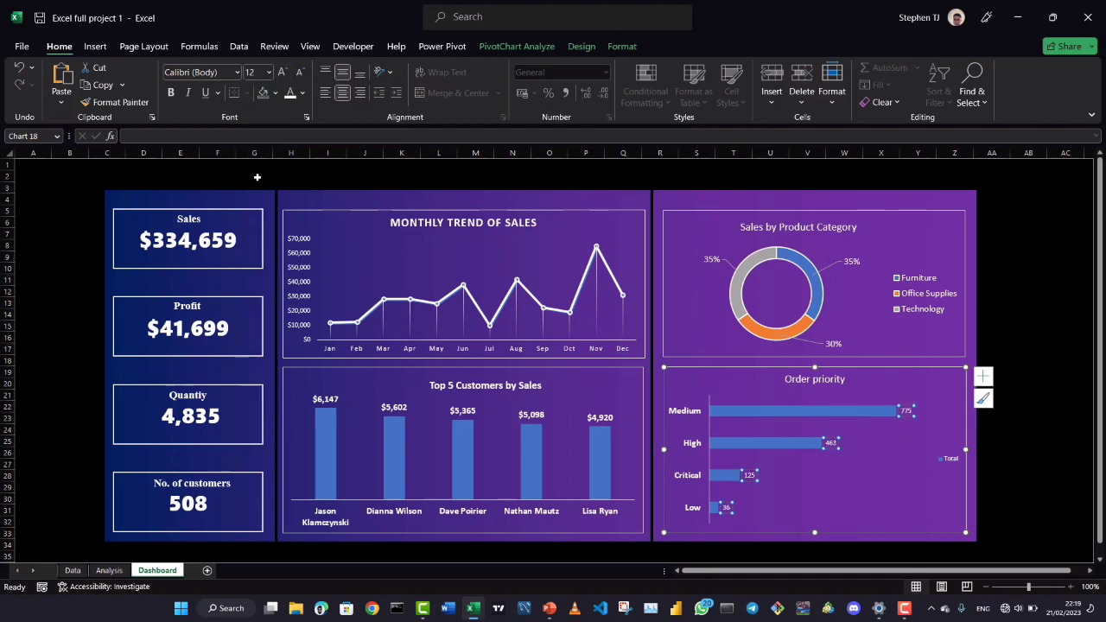
left_click(170, 92)
Delete the Total legend from the Order priority chart and deselect the chart
left_click(949, 464)
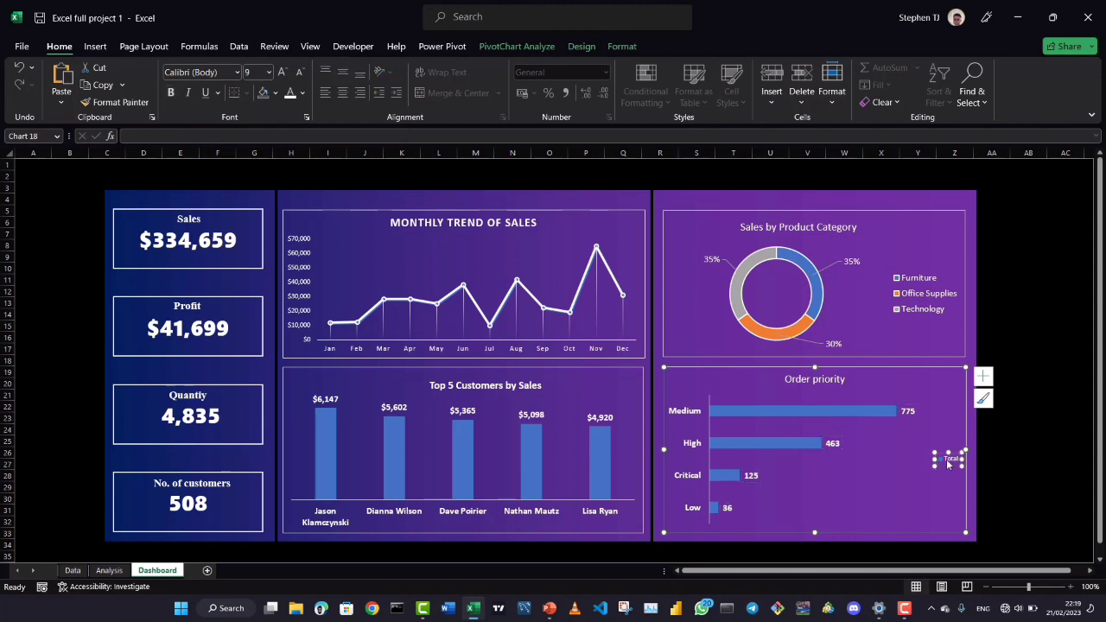
key("Delete")
left_click(1028, 429)
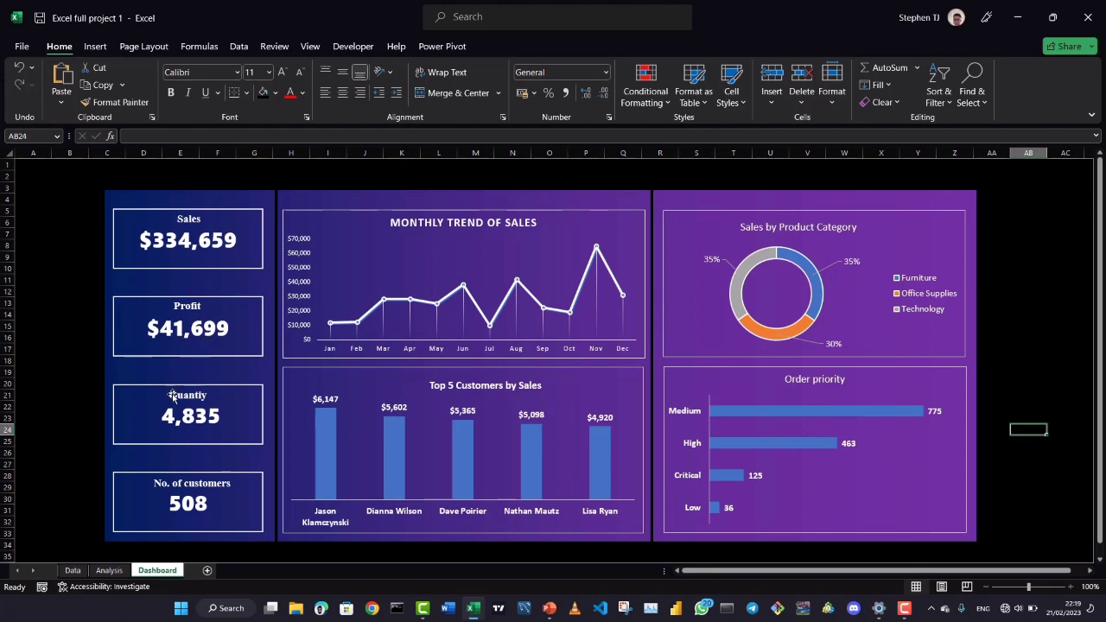
Look over the Data sheet and the PivotTables on the Analysis sheet, and return to the Dashboard
left_click(72, 572)
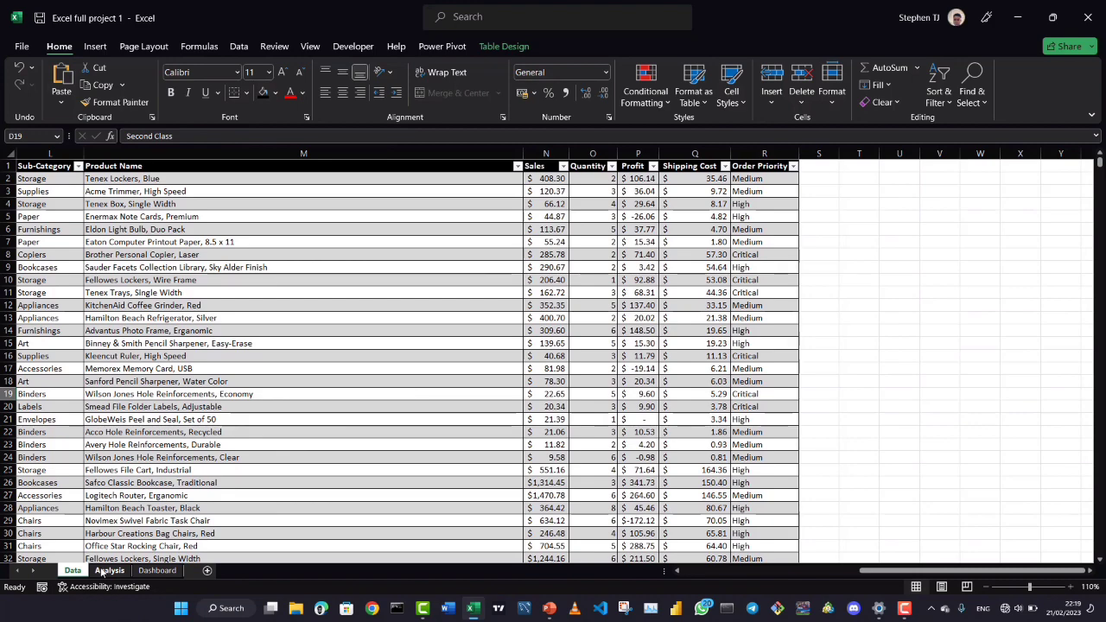
left_click(105, 572)
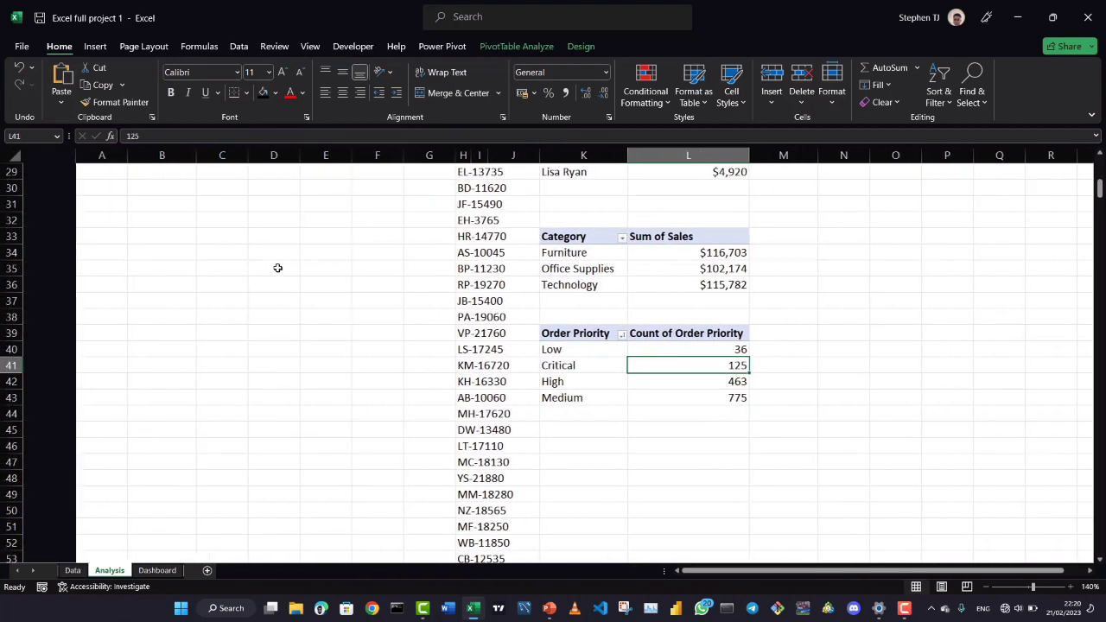
scroll(401, 281, "up", 7)
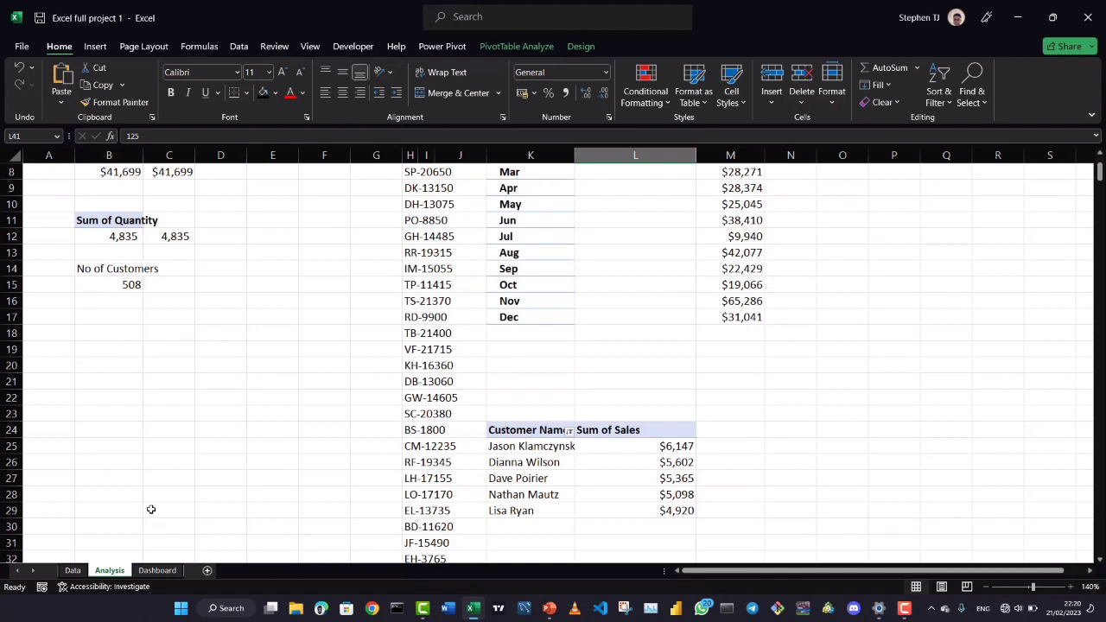
left_click(156, 571)
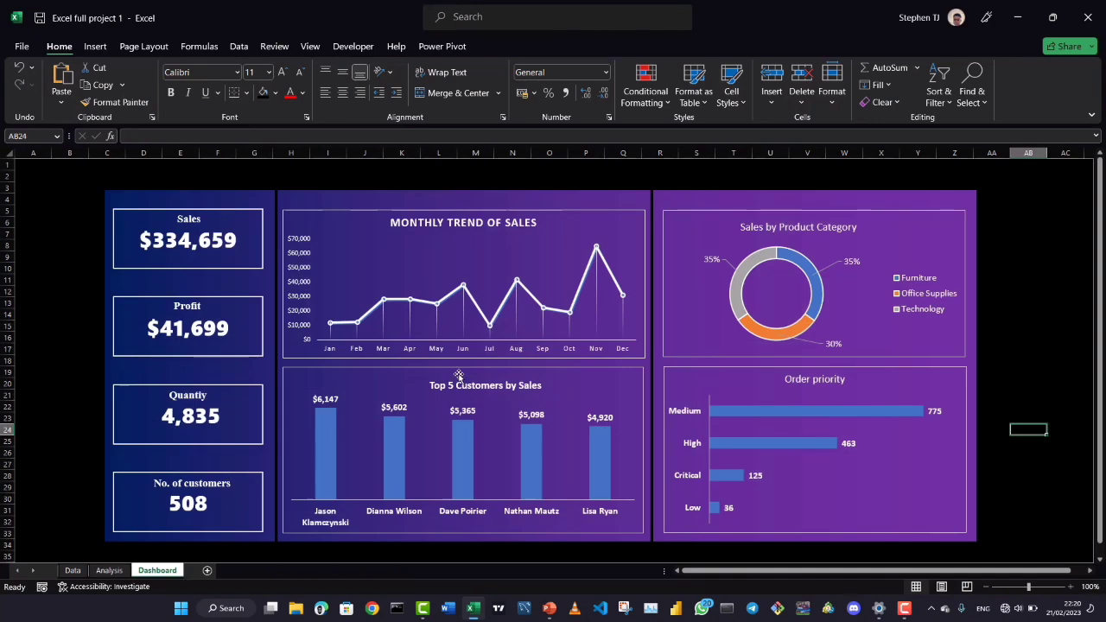
left_click(1003, 257)
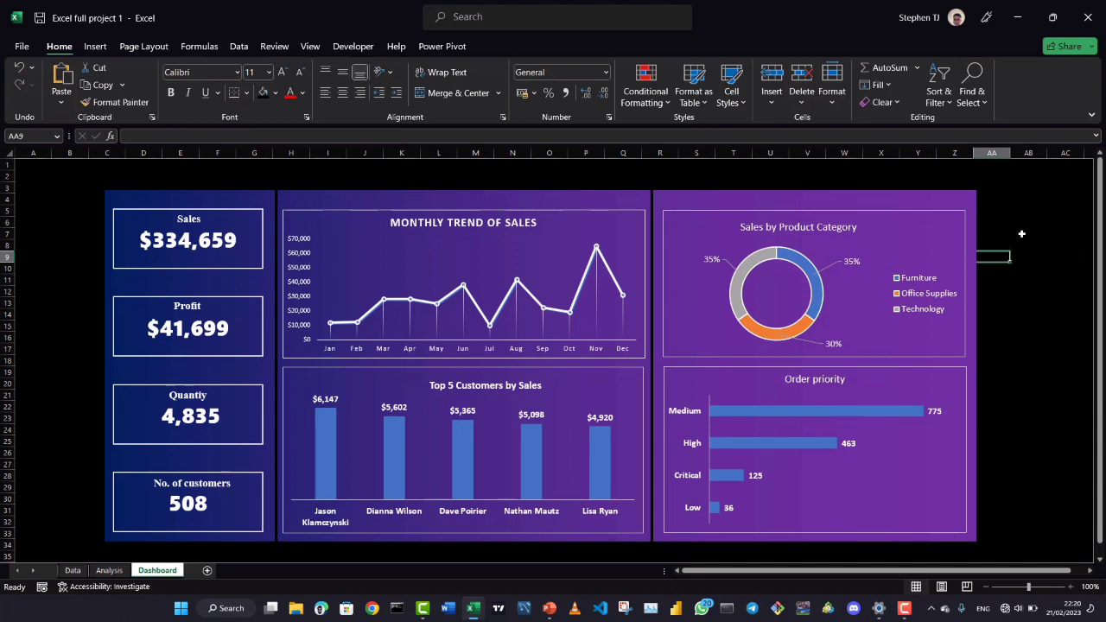
key("F10")
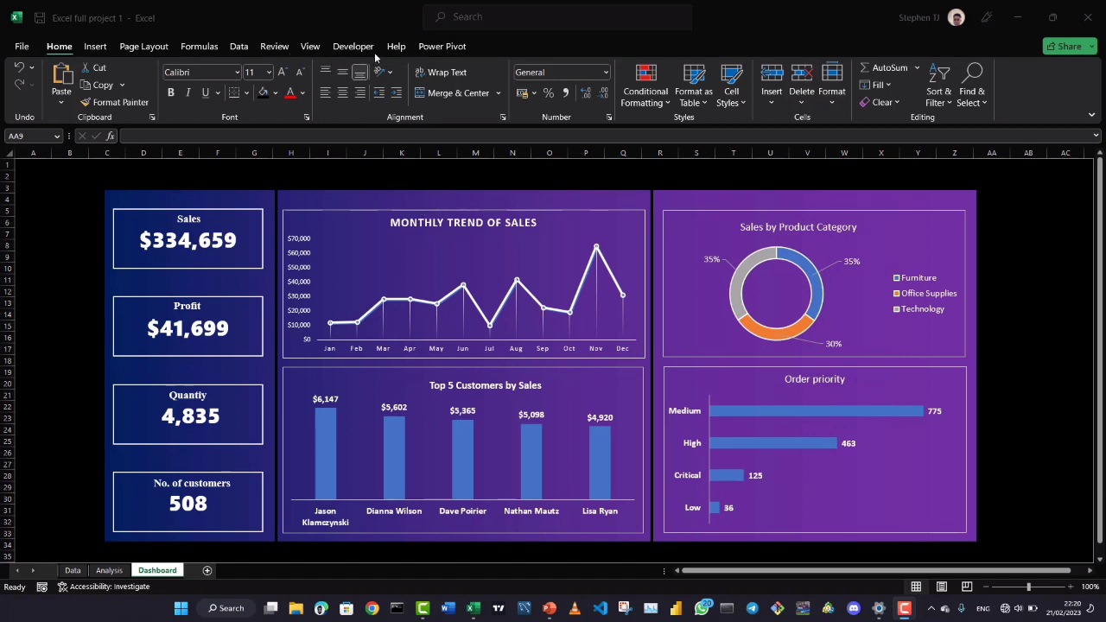
Insert a rectangle about 12.9 cm wide and 0.95 cm tall above the dashboard panels and move it over the middle panel
left_click(96, 48)
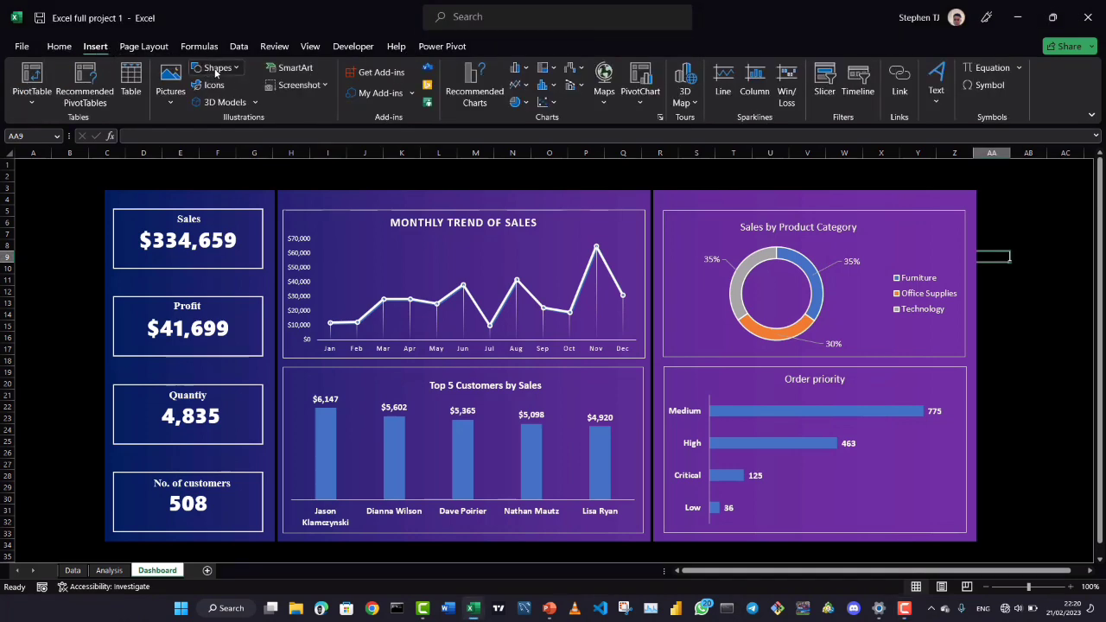
left_click(216, 69)
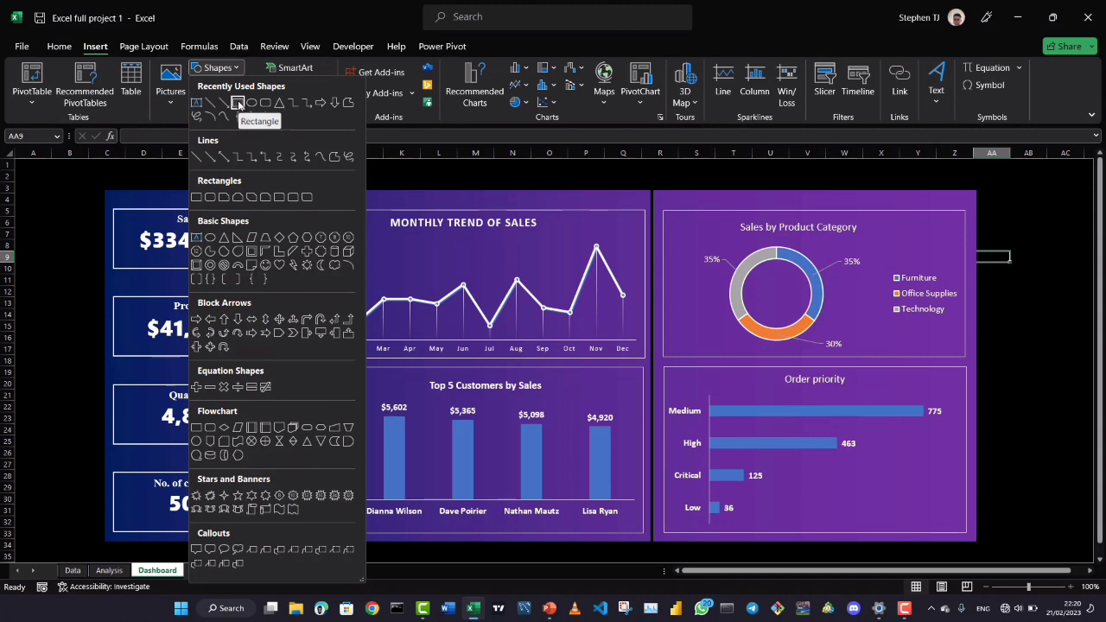
left_click(239, 105)
left_click_drag(261, 164, 543, 185)
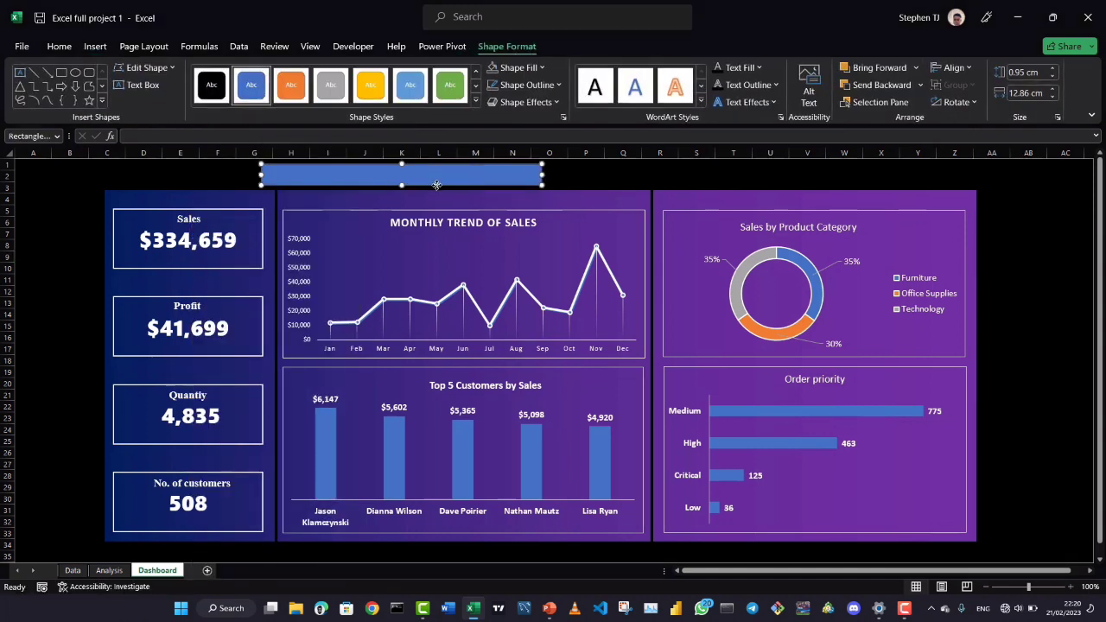
left_click_drag(434, 184, 545, 185)
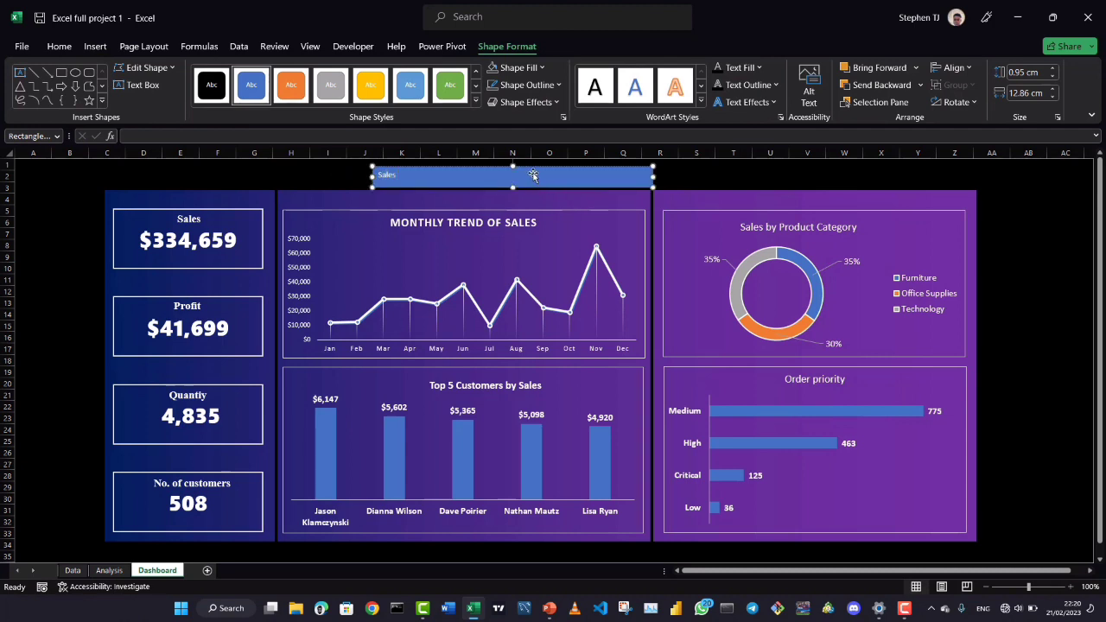
Enter the title text "Sales Revenue Dashboard" in the rectangle
key("BackSpace")
key("BackSpace")
key("BackSpace")
type("Revenue")
Set the dashboard title text to font size 24 and make its rectangle slightly taller to fit
key("ctrl+a")
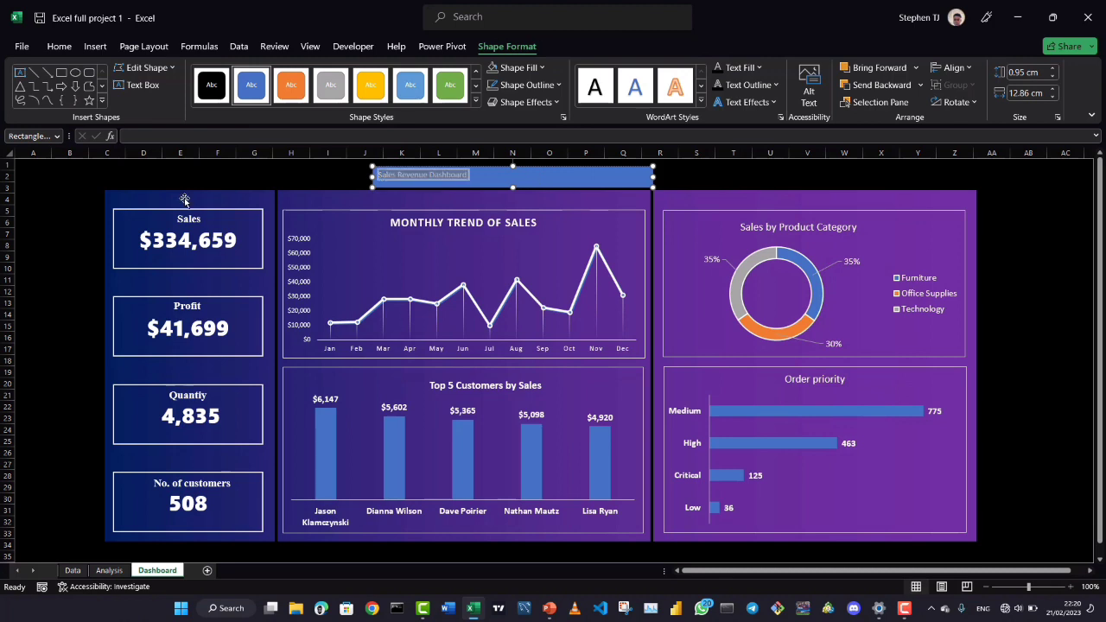
left_click(59, 46)
left_click(270, 74)
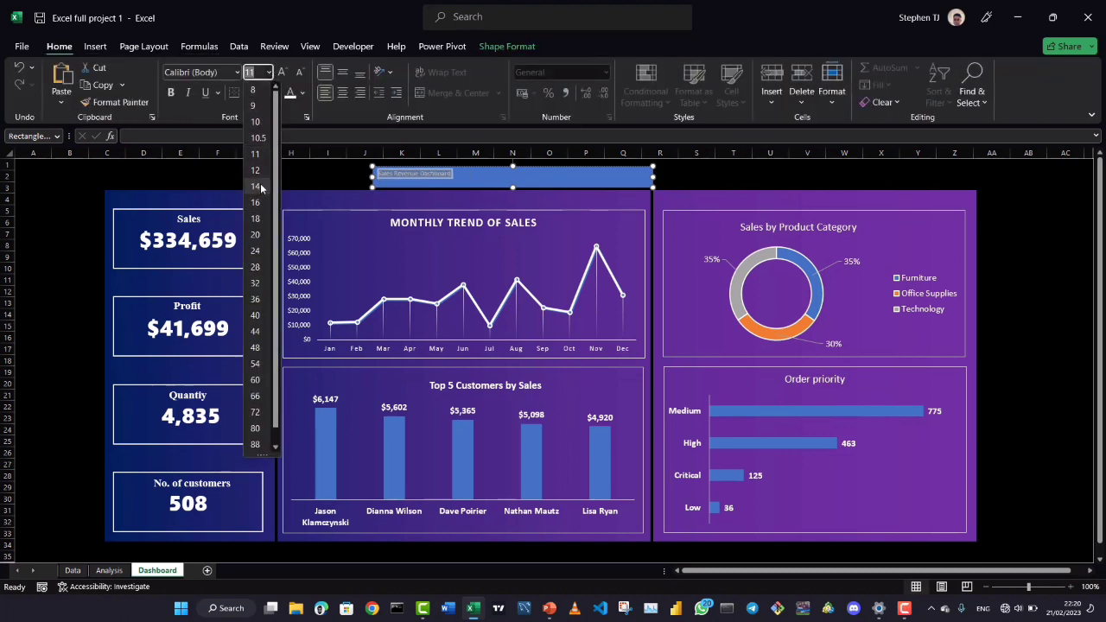
left_click(257, 252)
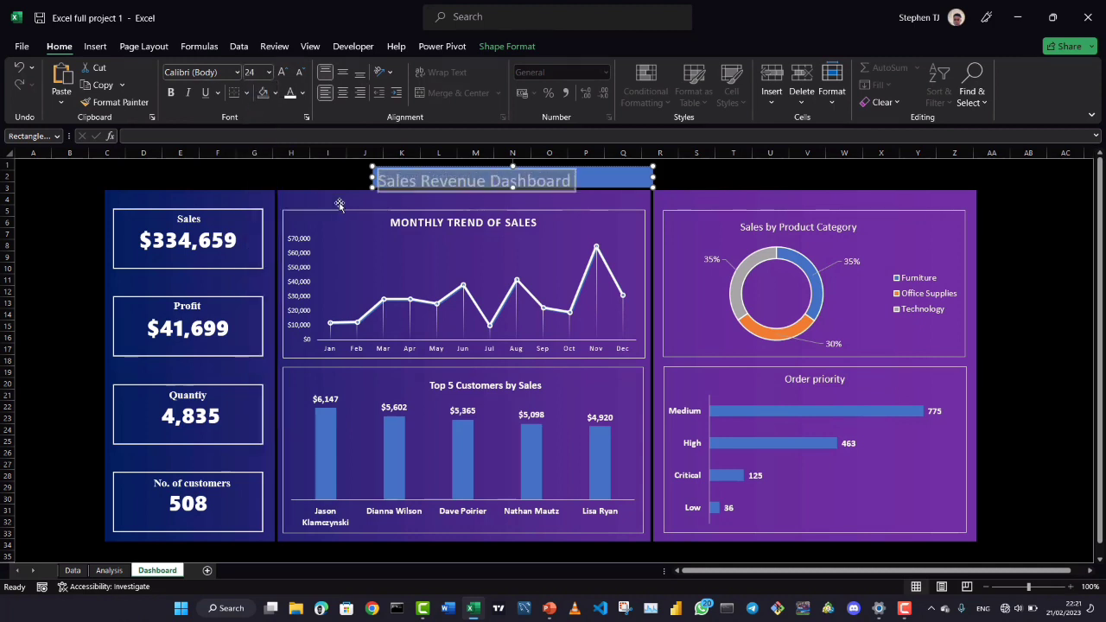
left_click_drag(372, 189, 373, 192)
Center the title text vertically and horizontally in its rectangle and narrow the rectangle to fit the text more closely
triple_click(429, 179)
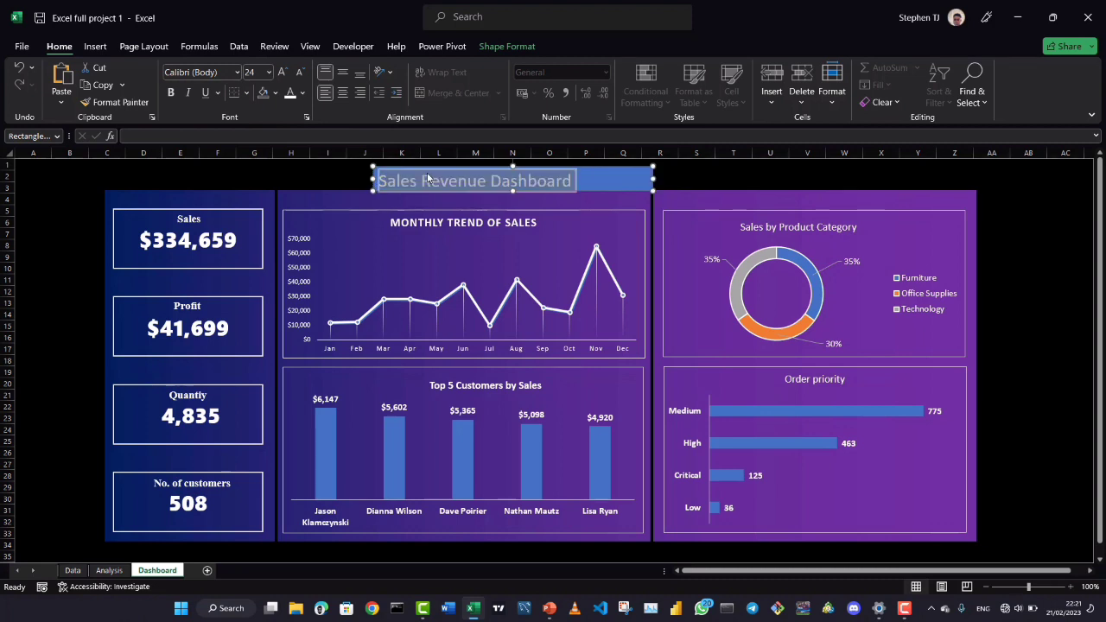
left_click(343, 74)
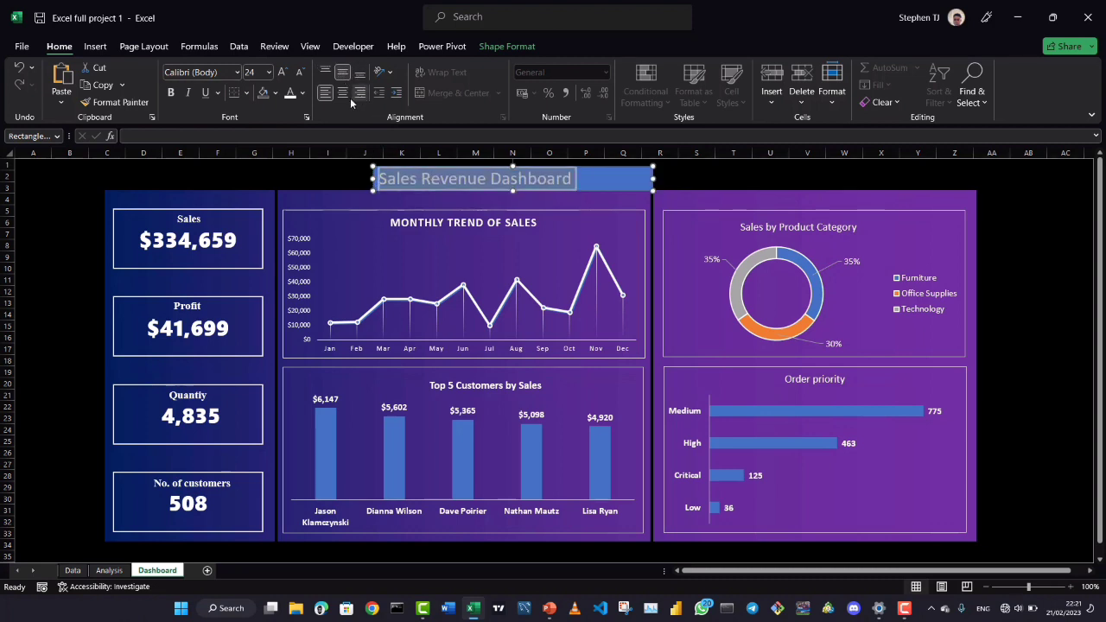
left_click(344, 93)
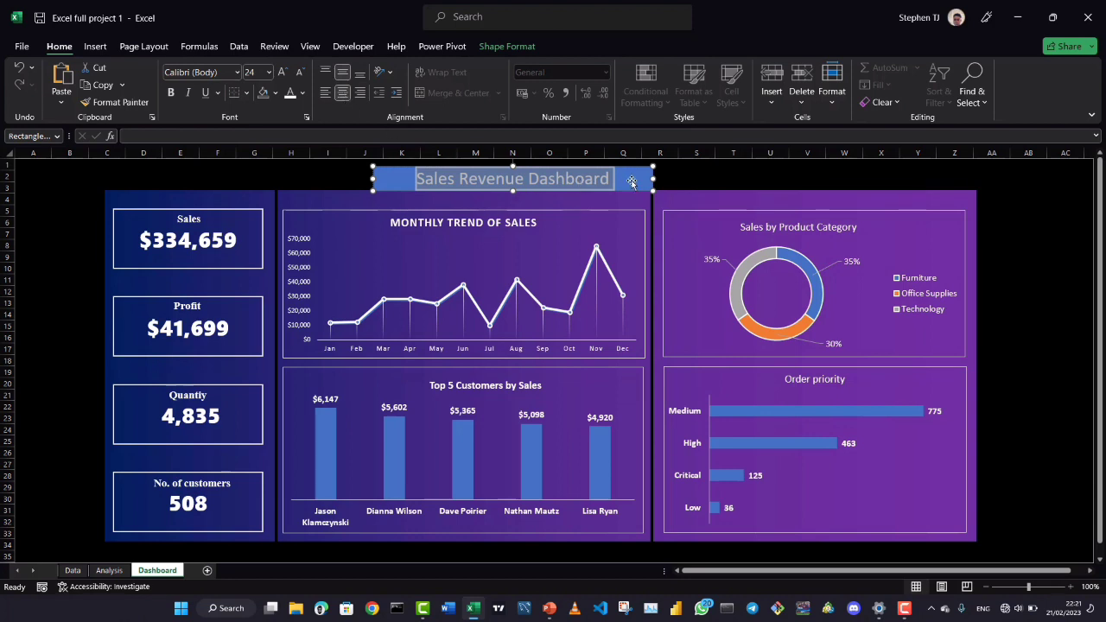
left_click_drag(653, 180, 613, 181)
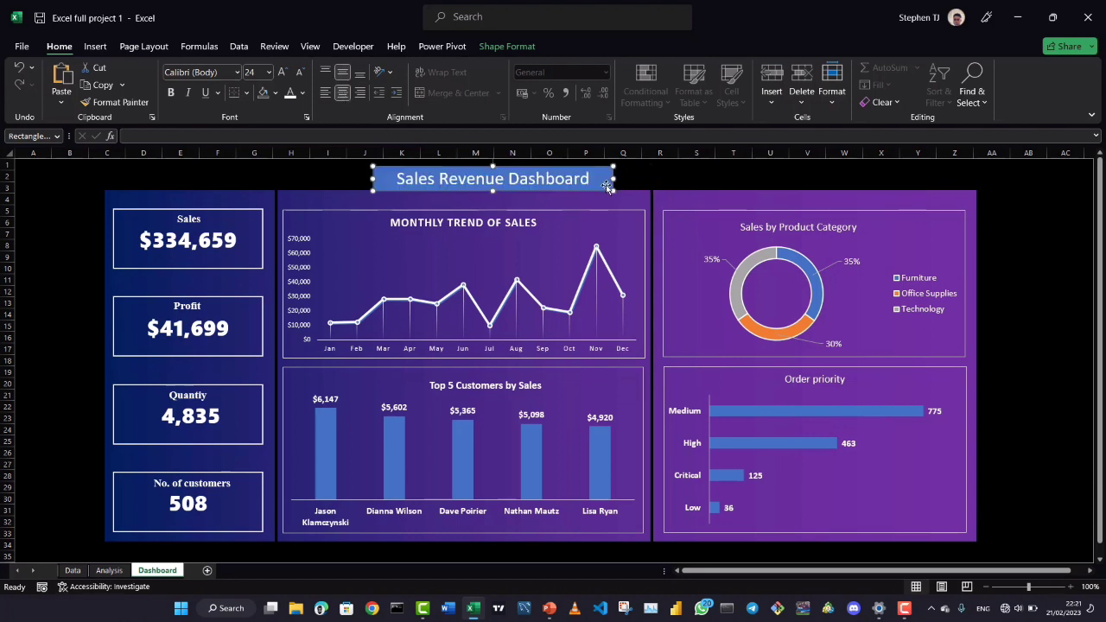
Set the dashboard title's font to Arial Rounded MT Bold and resize its rectangle to about 12.41 cm wide and 1.03 cm tall
triple_click(512, 177)
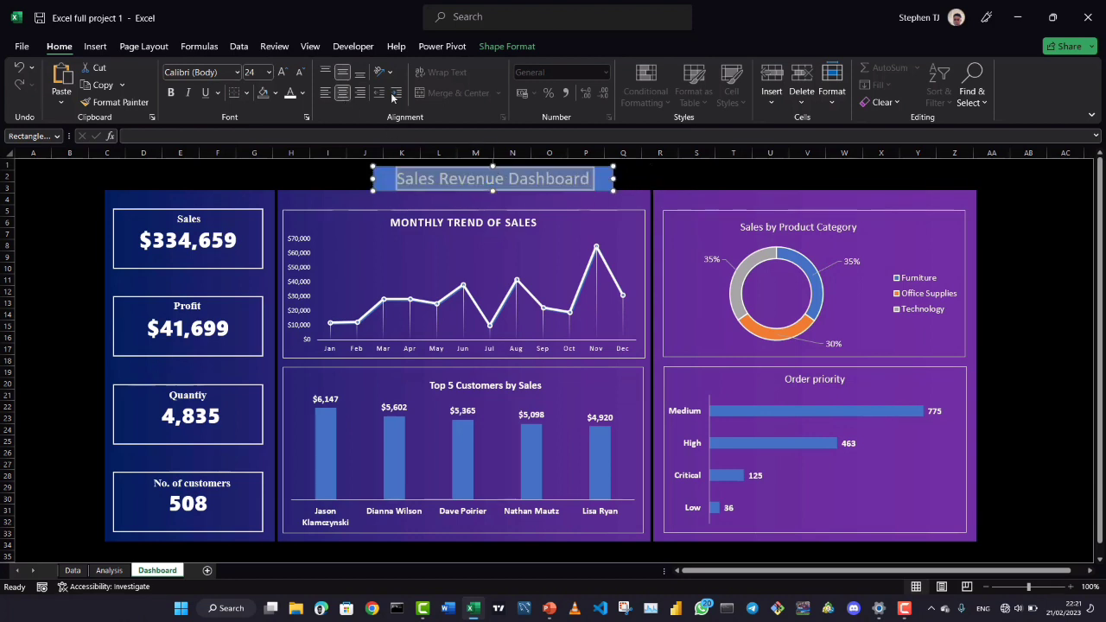
left_click(237, 72)
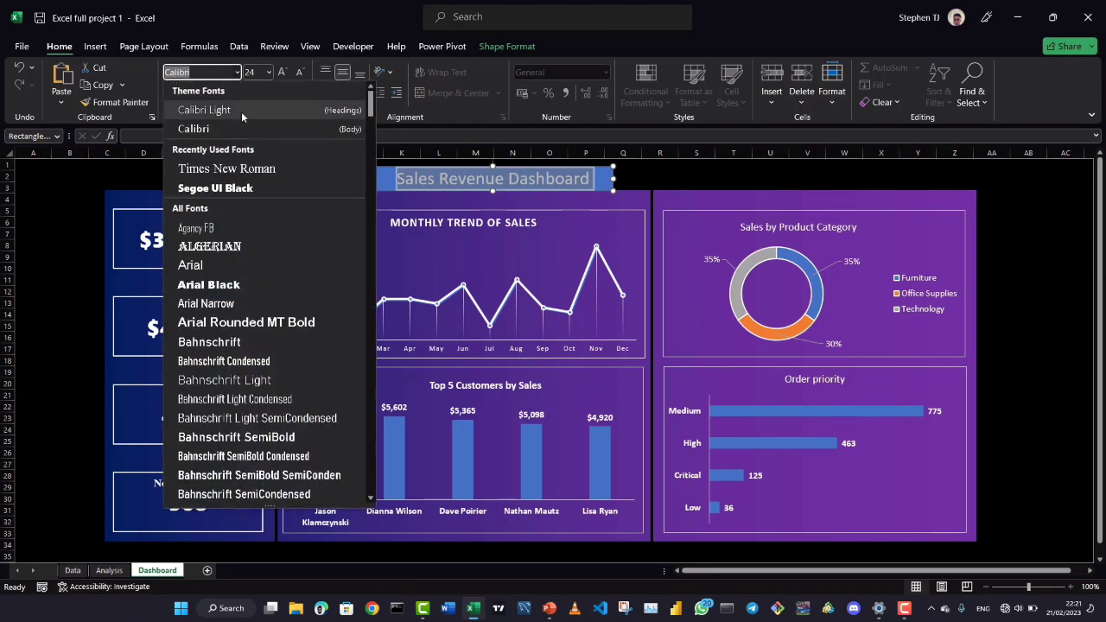
left_click(221, 322)
left_click_drag(613, 179, 644, 178)
left_click(319, 178)
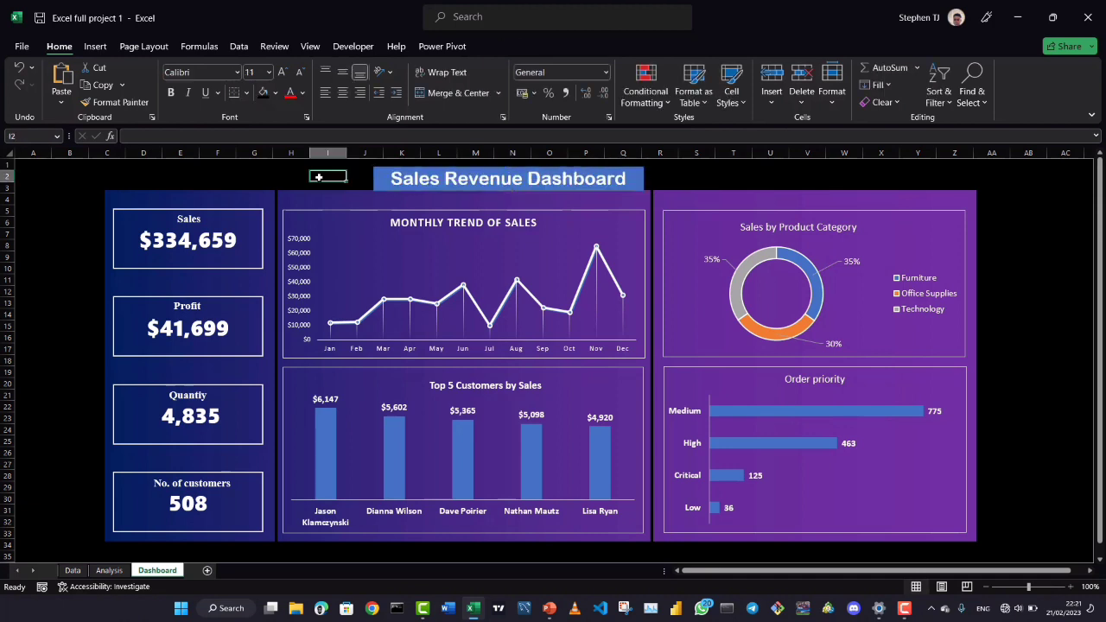
left_click(435, 192)
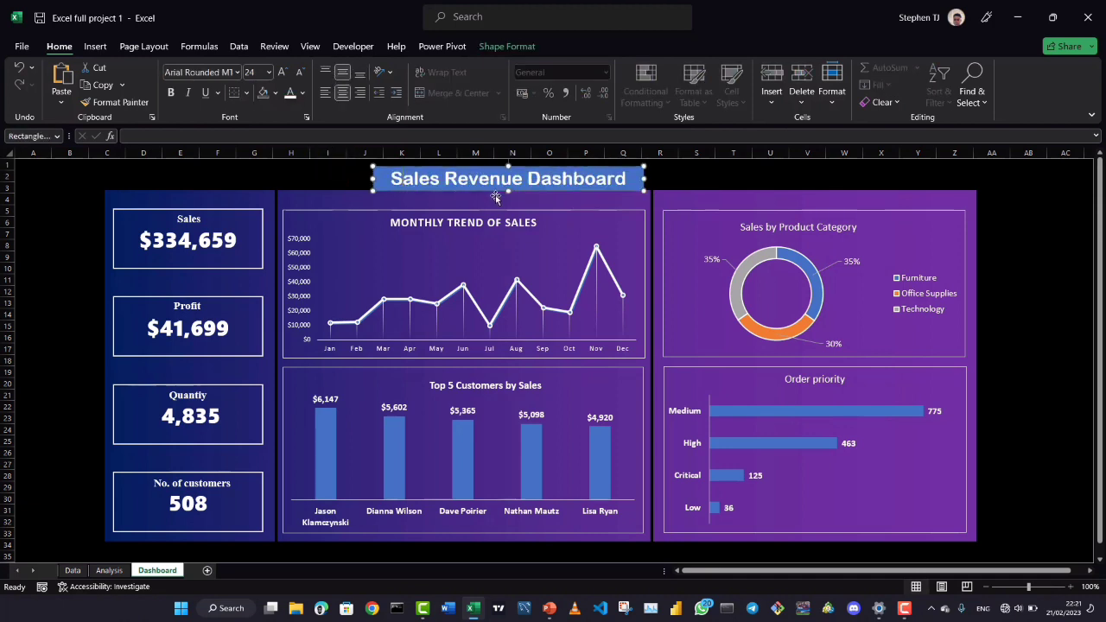
left_click_drag(508, 191, 508, 189)
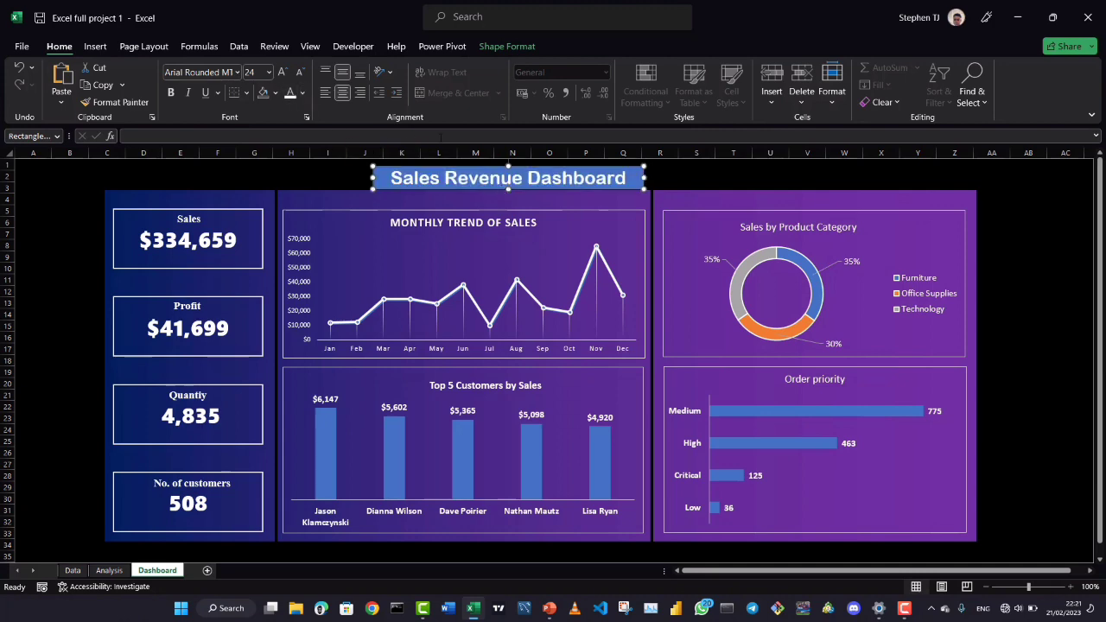
Remove the outline of the title rectangle and fill it with black to match the sheet background
left_click(496, 44)
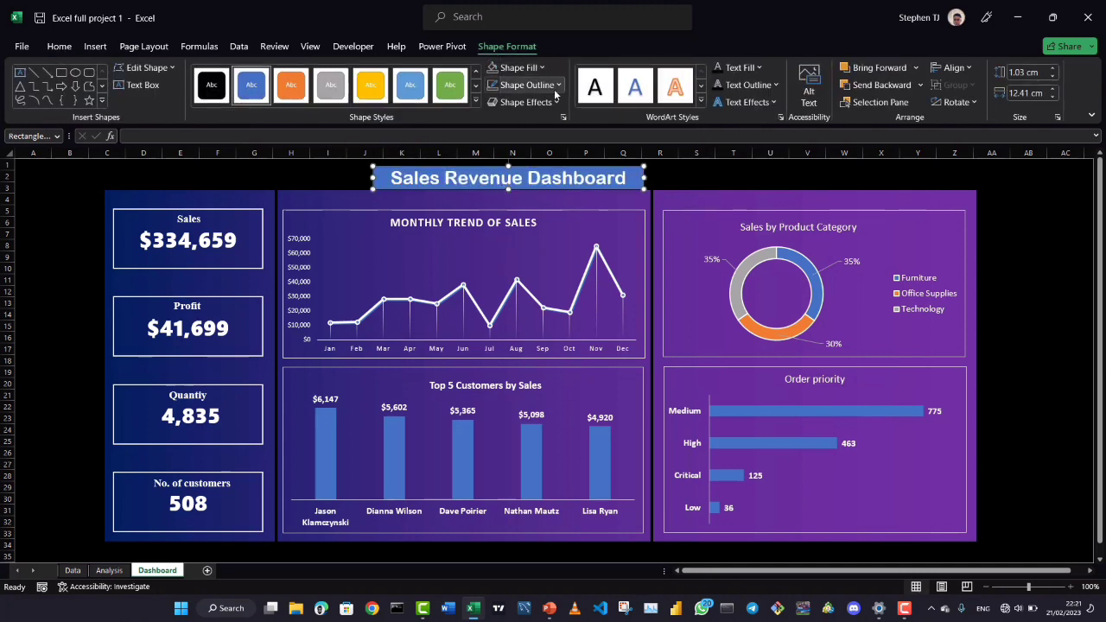
left_click(558, 86)
left_click(514, 251)
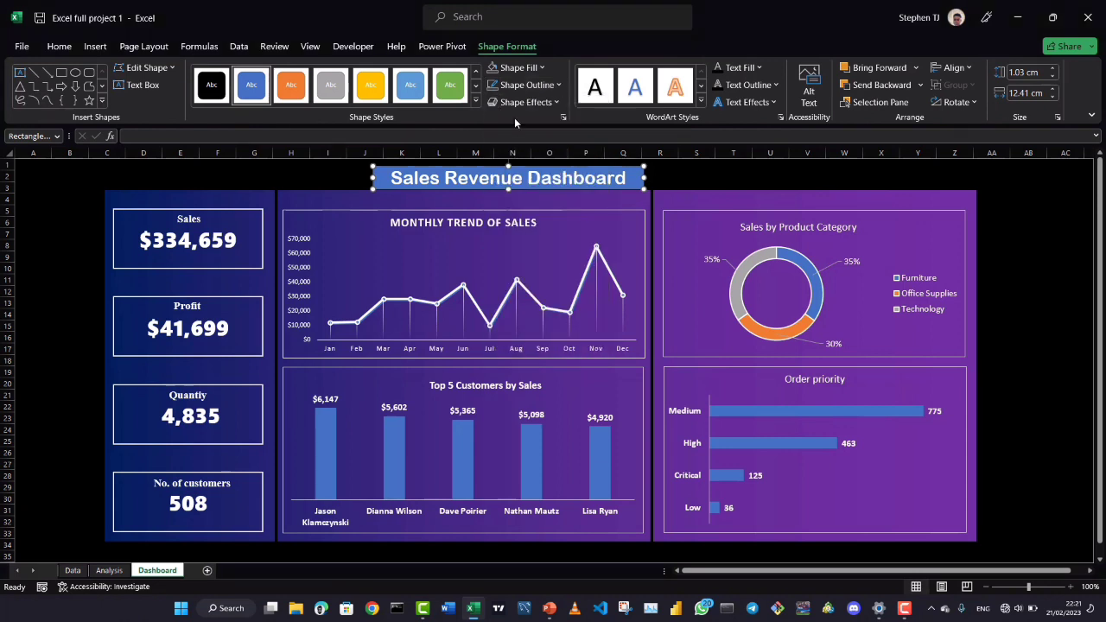
left_click(516, 67)
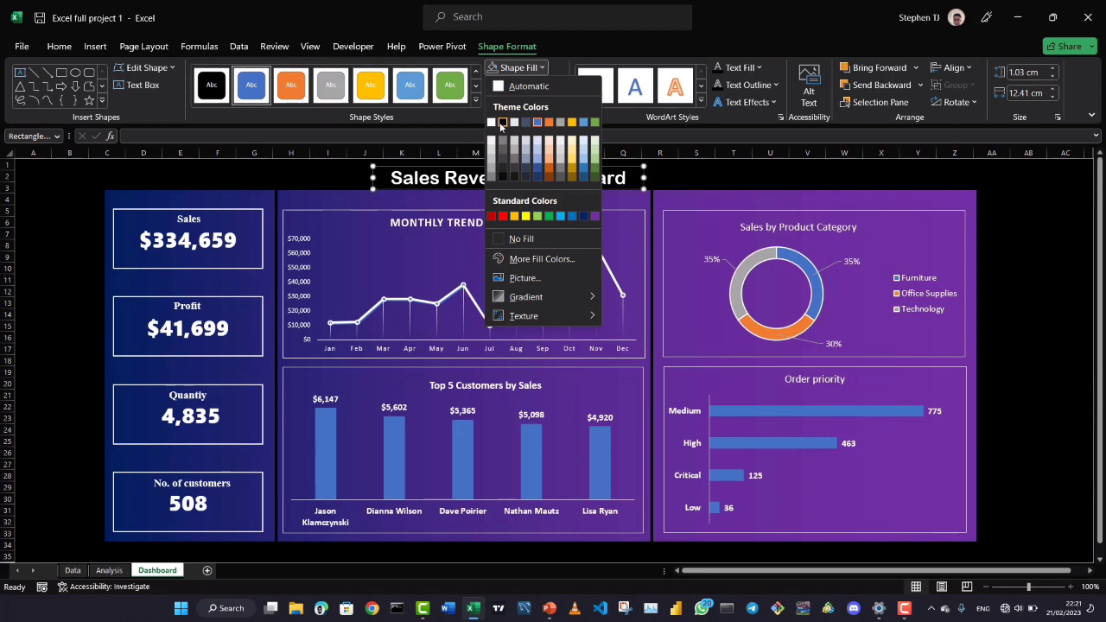
left_click(501, 123)
left_click(344, 178)
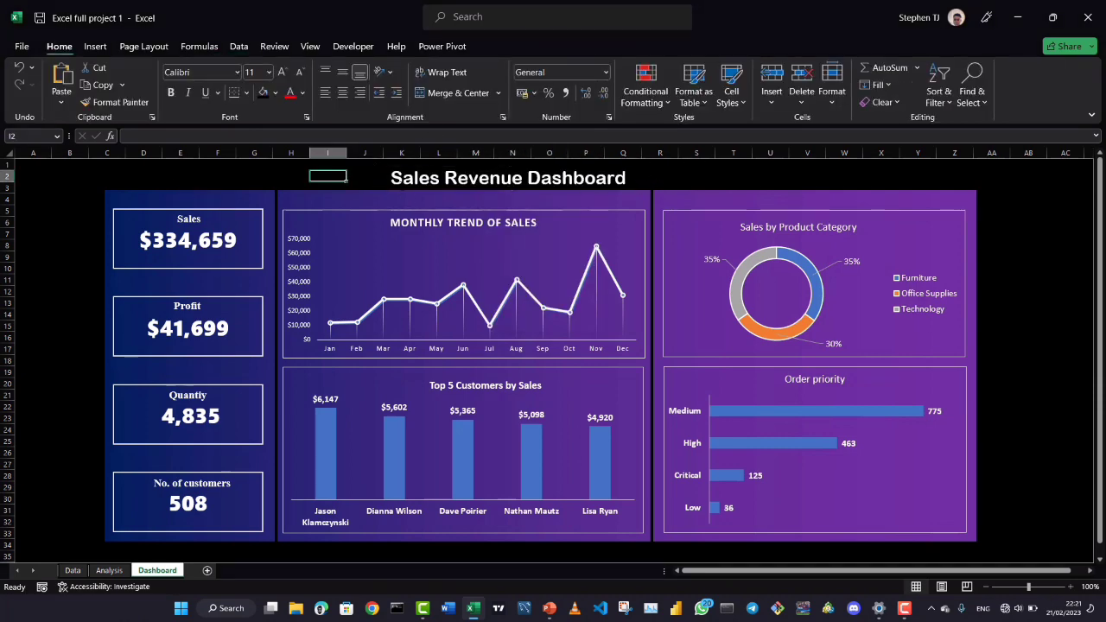
Move the dashboard title slightly right and up so it sits centered above the middle panel
left_click(385, 188)
left_click_drag(385, 188, 394, 186)
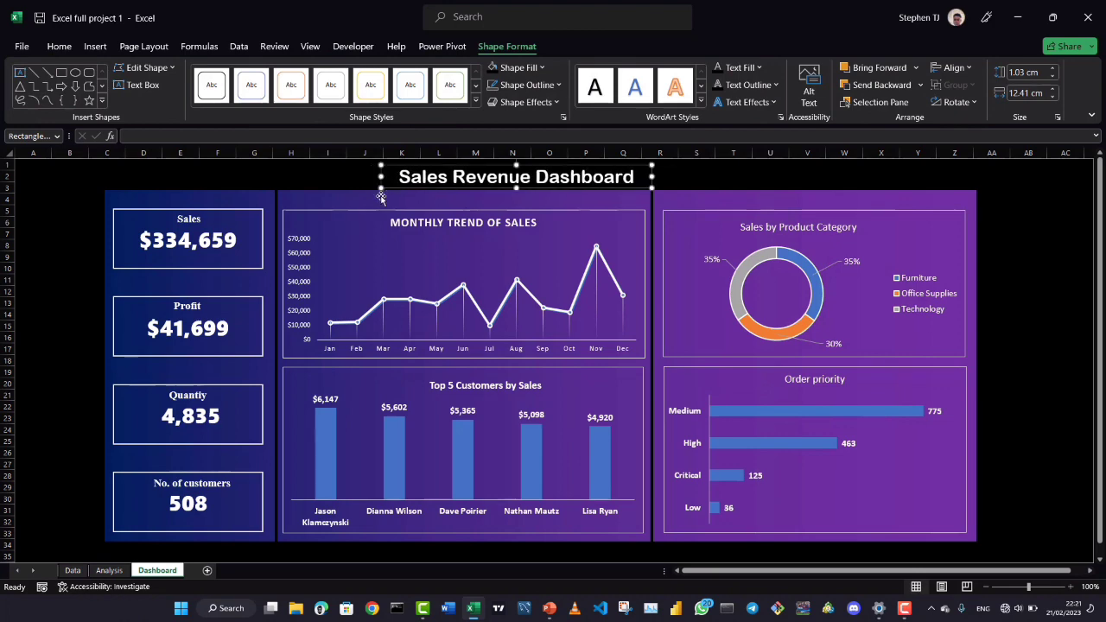
left_click(58, 290)
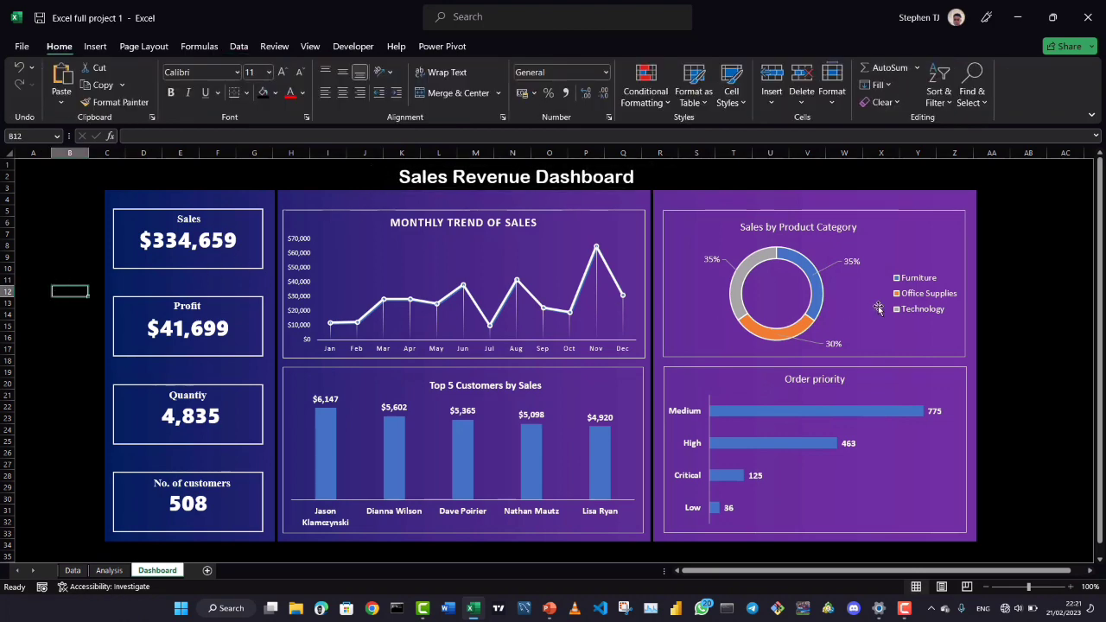
Check the finished dashboard against the question list in PowerPoint and return to the Excel workbook
scroll(980, 274, "down", 2)
scroll(994, 271, "up", 2)
left_click(553, 609)
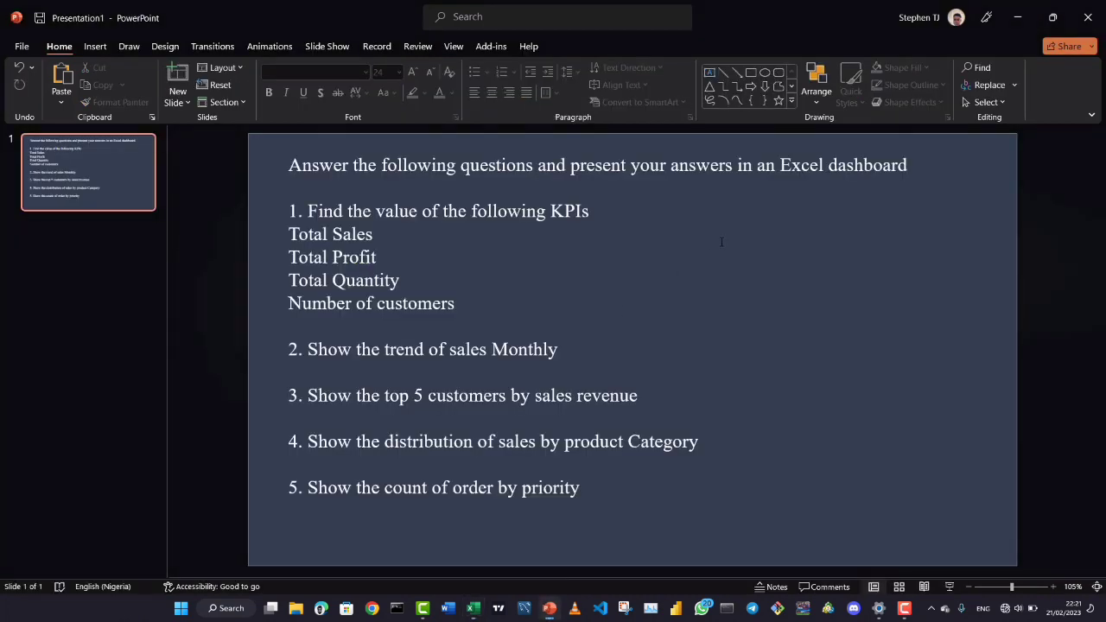
left_click(473, 608)
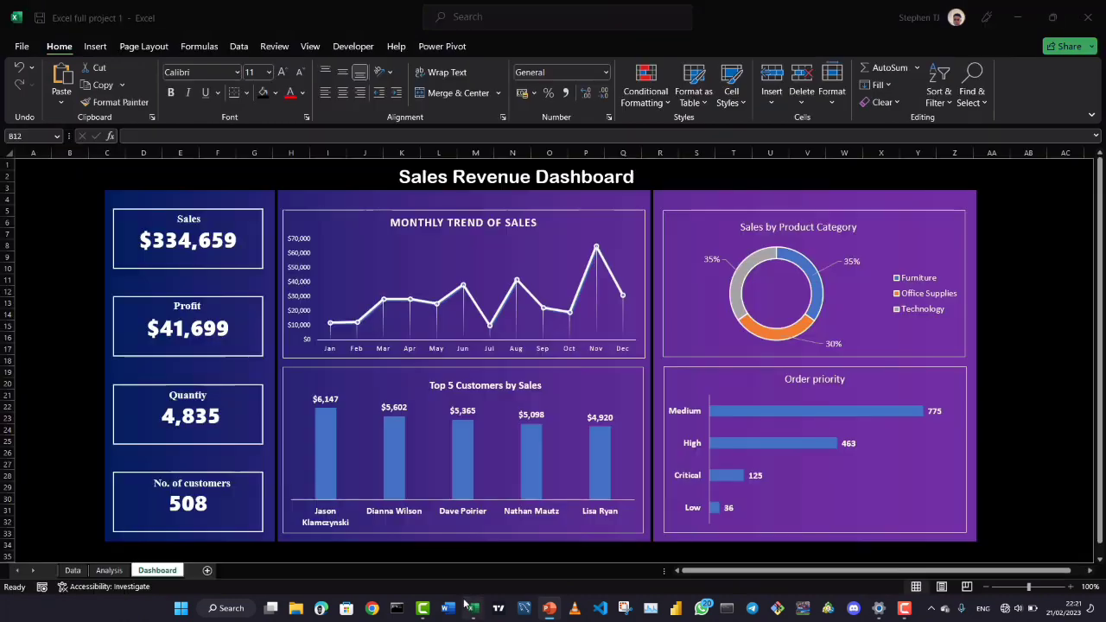
Review the pivot tables on the Analysis sheet and the source table on the Data sheet, and return to the Dashboard sheet
left_click(100, 571)
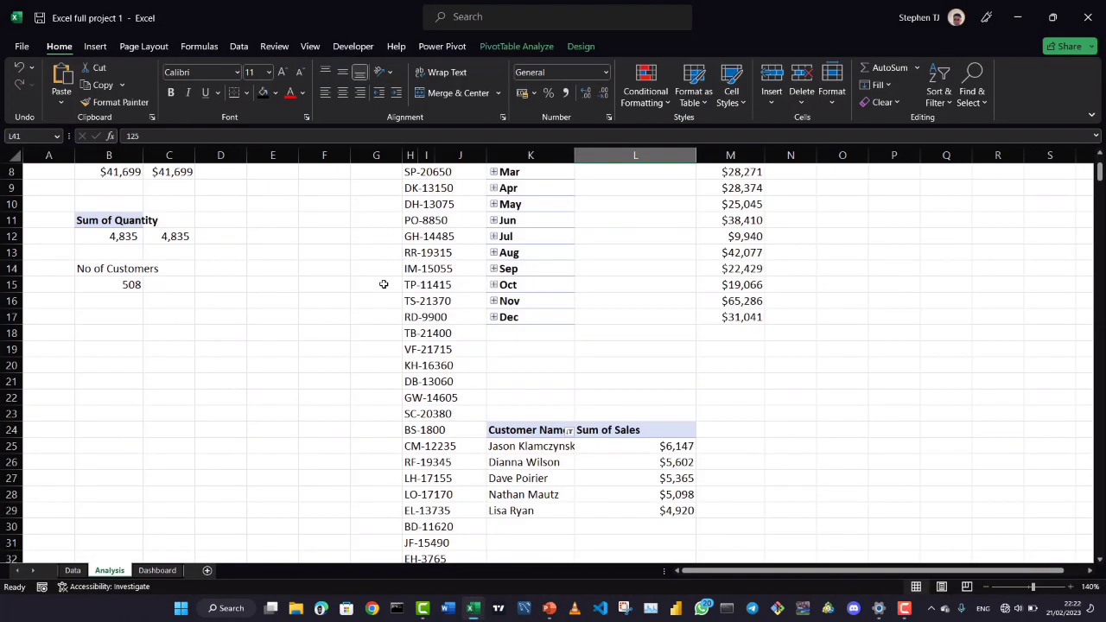
left_click(72, 571)
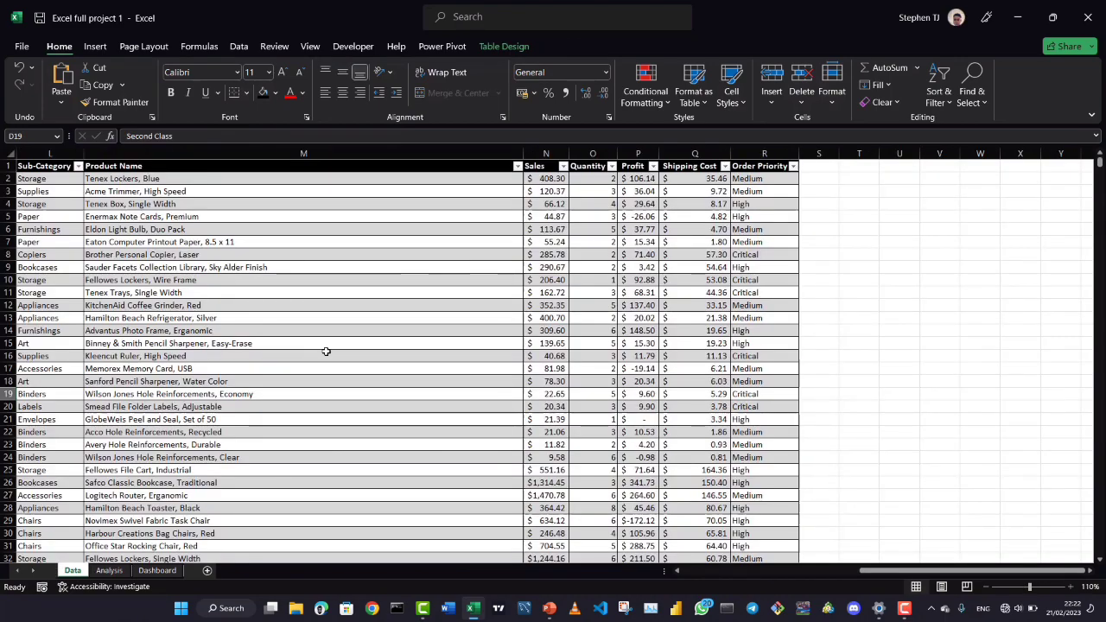
scroll(326, 352, "left", 4)
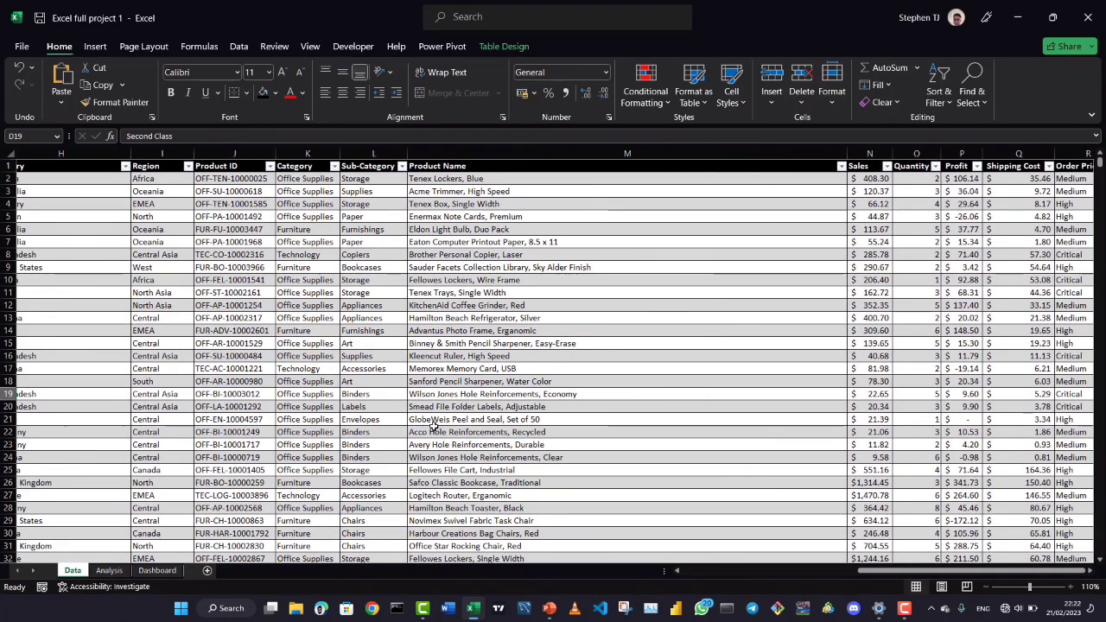
left_click(109, 571)
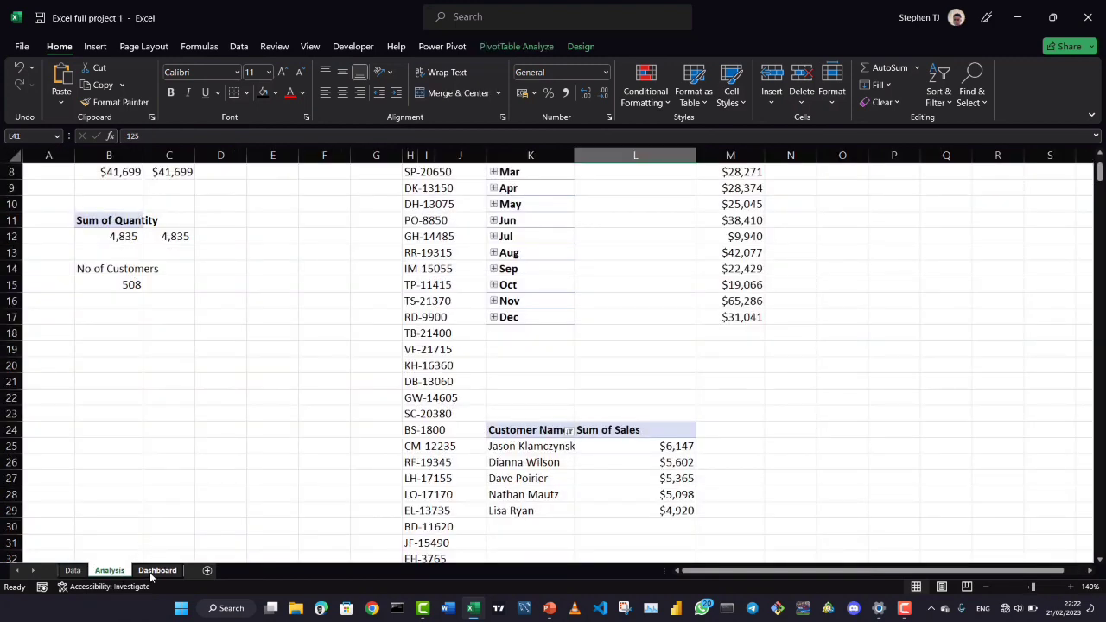
left_click(152, 572)
left_click(997, 292)
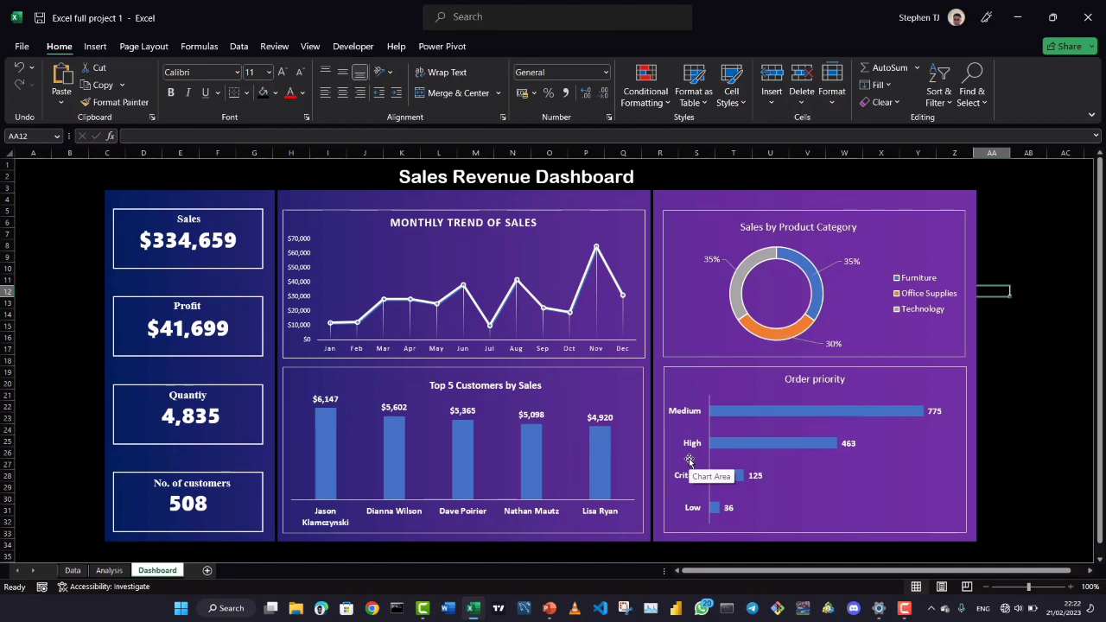
left_click(847, 177)
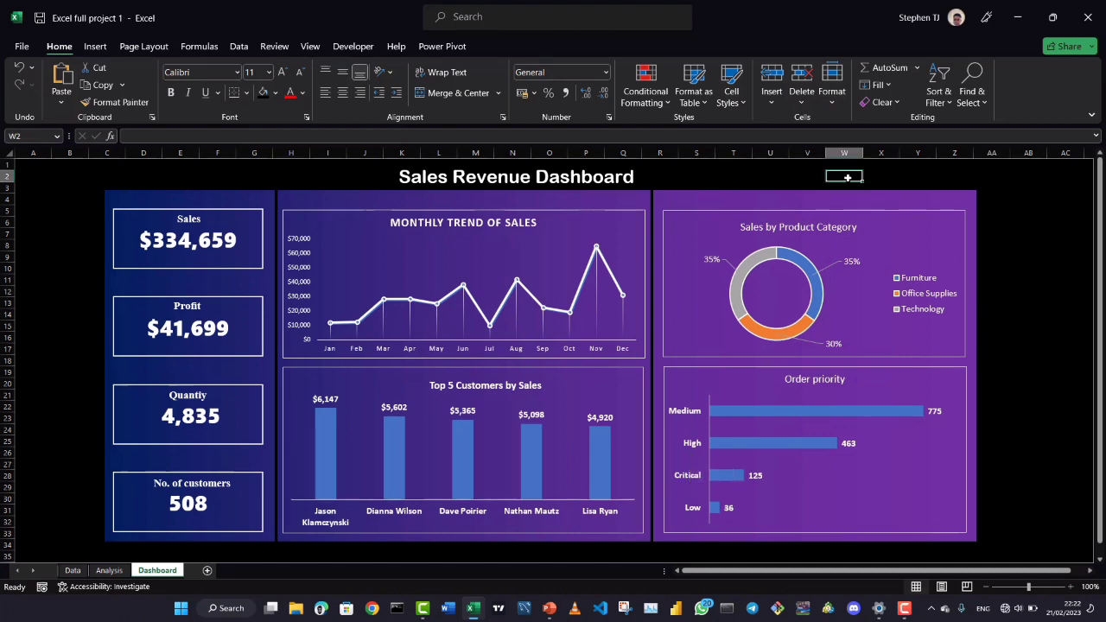